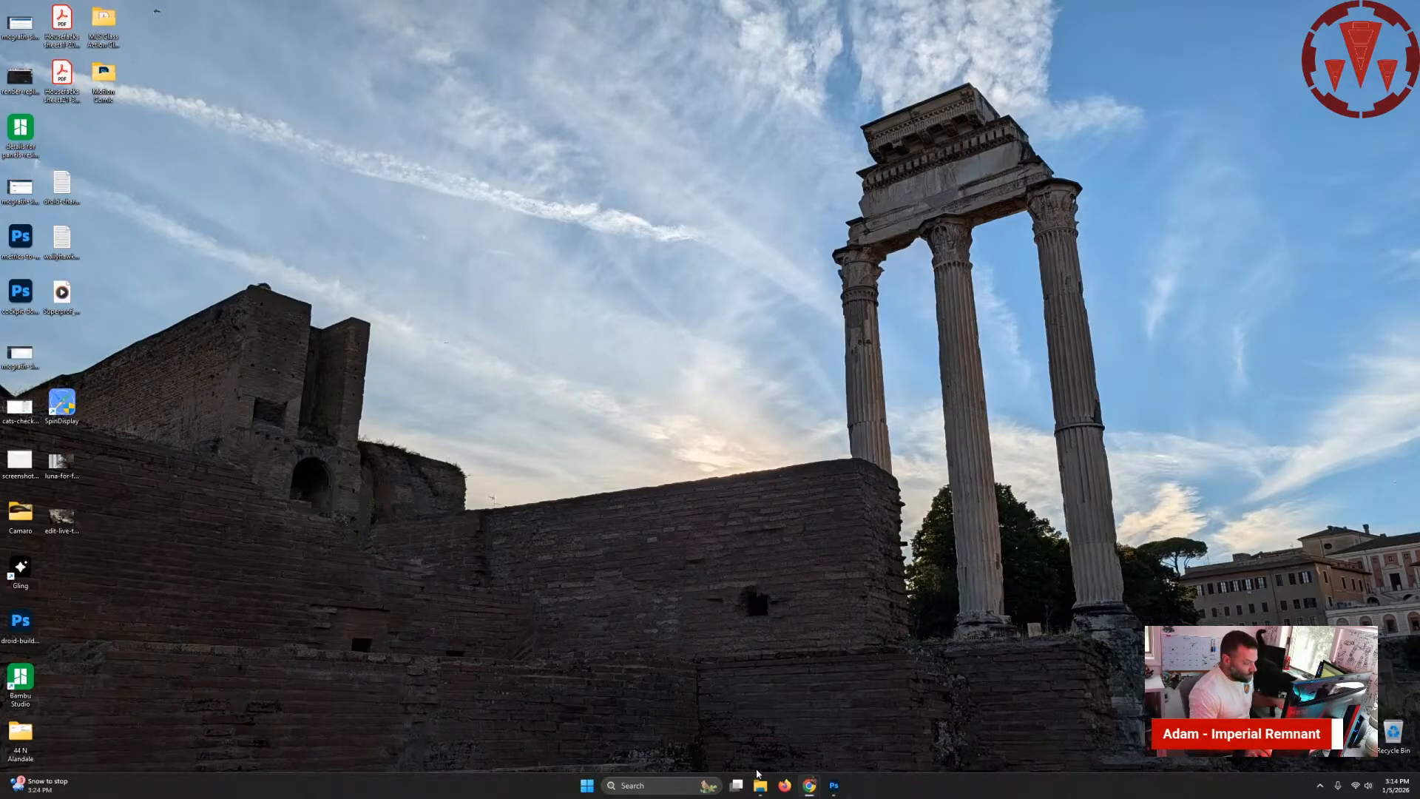
- Launch Adobe Premiere Pro 2025
{"action": "left_click", "coordinate": [683, 792]}
{"action": "type", "text": "premie"}
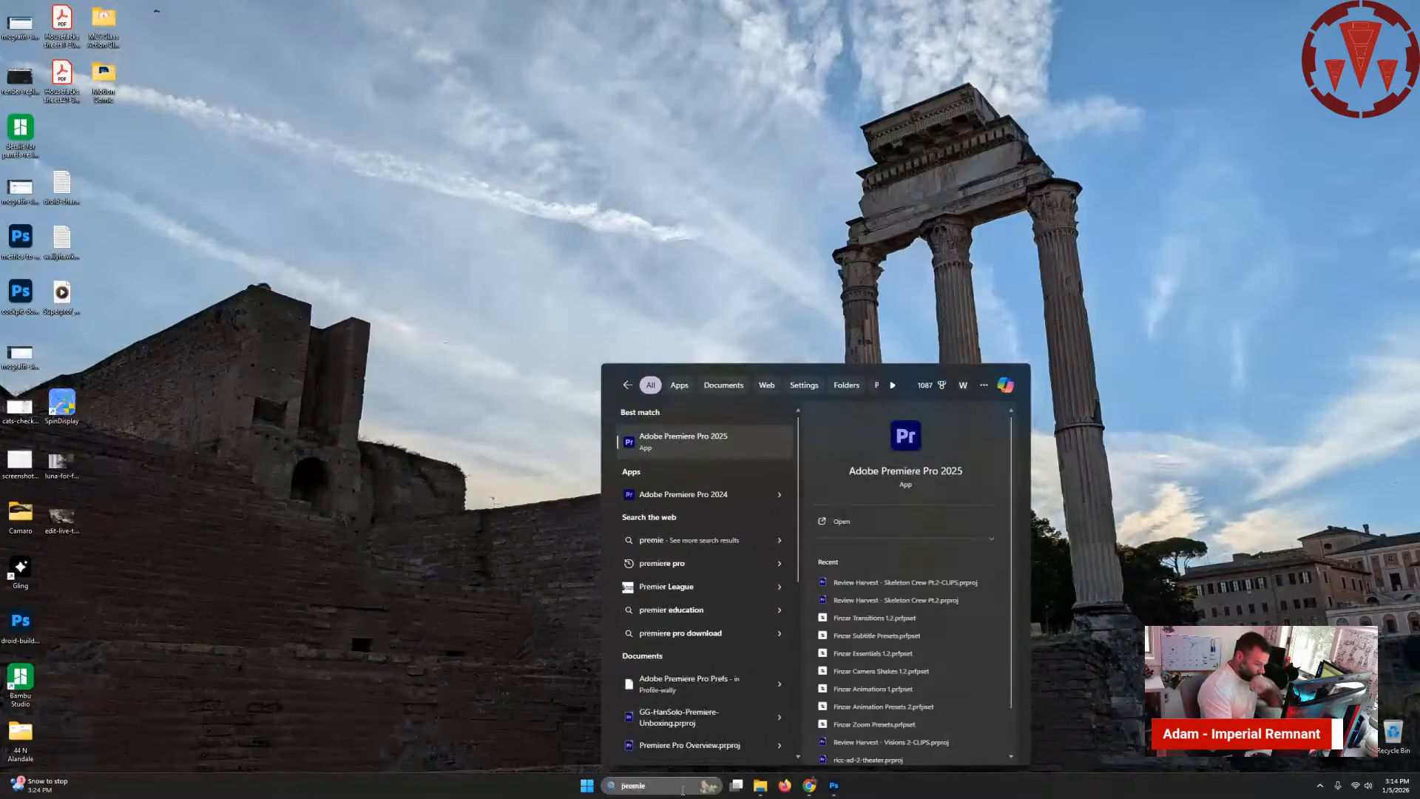
{"action": "key", "text": "Return"}
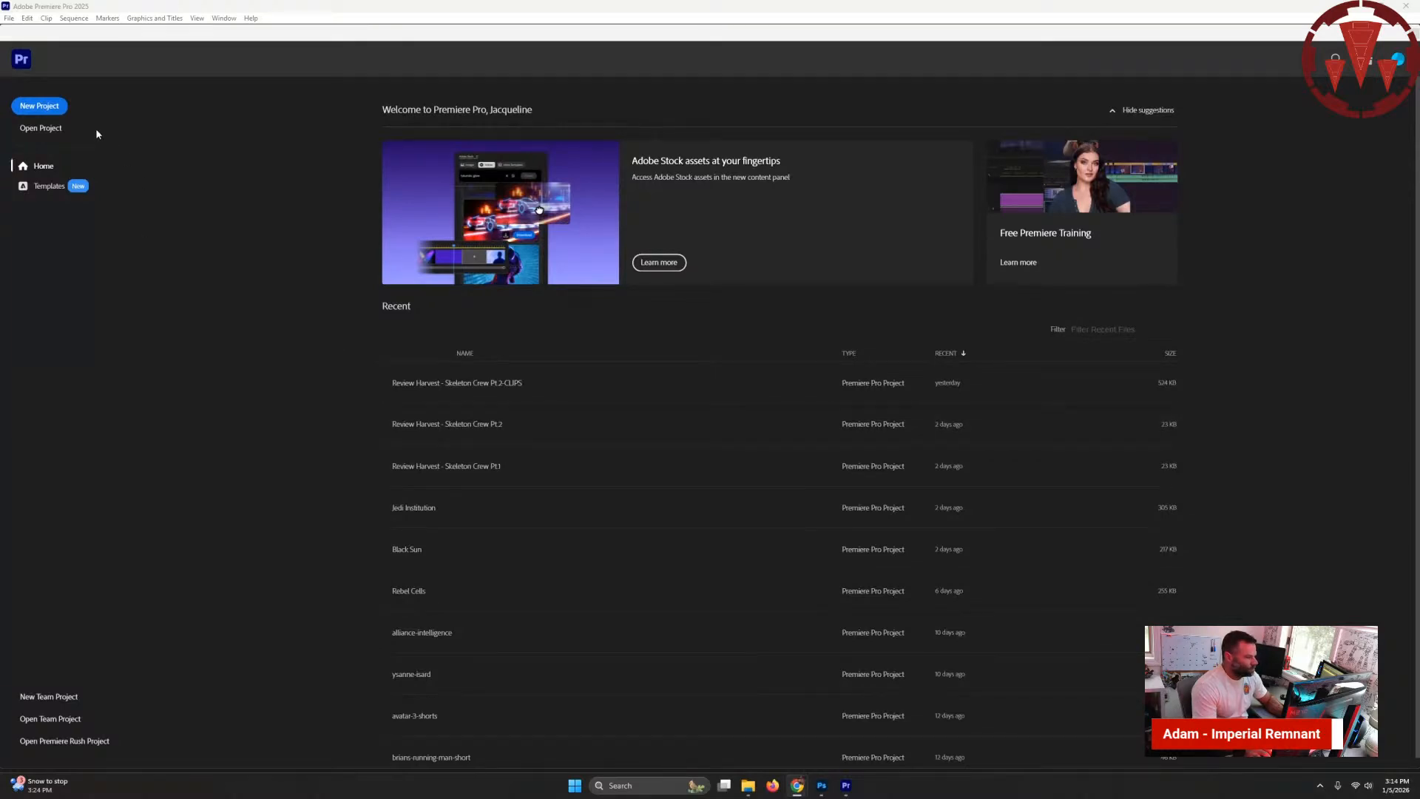
- Create a project named "Jedi Training Pipeline" and go straight to the editing workspace without importing sample media
{"action": "left_click", "coordinate": [39, 106]}
{"action": "type", "text": "Jedi"}
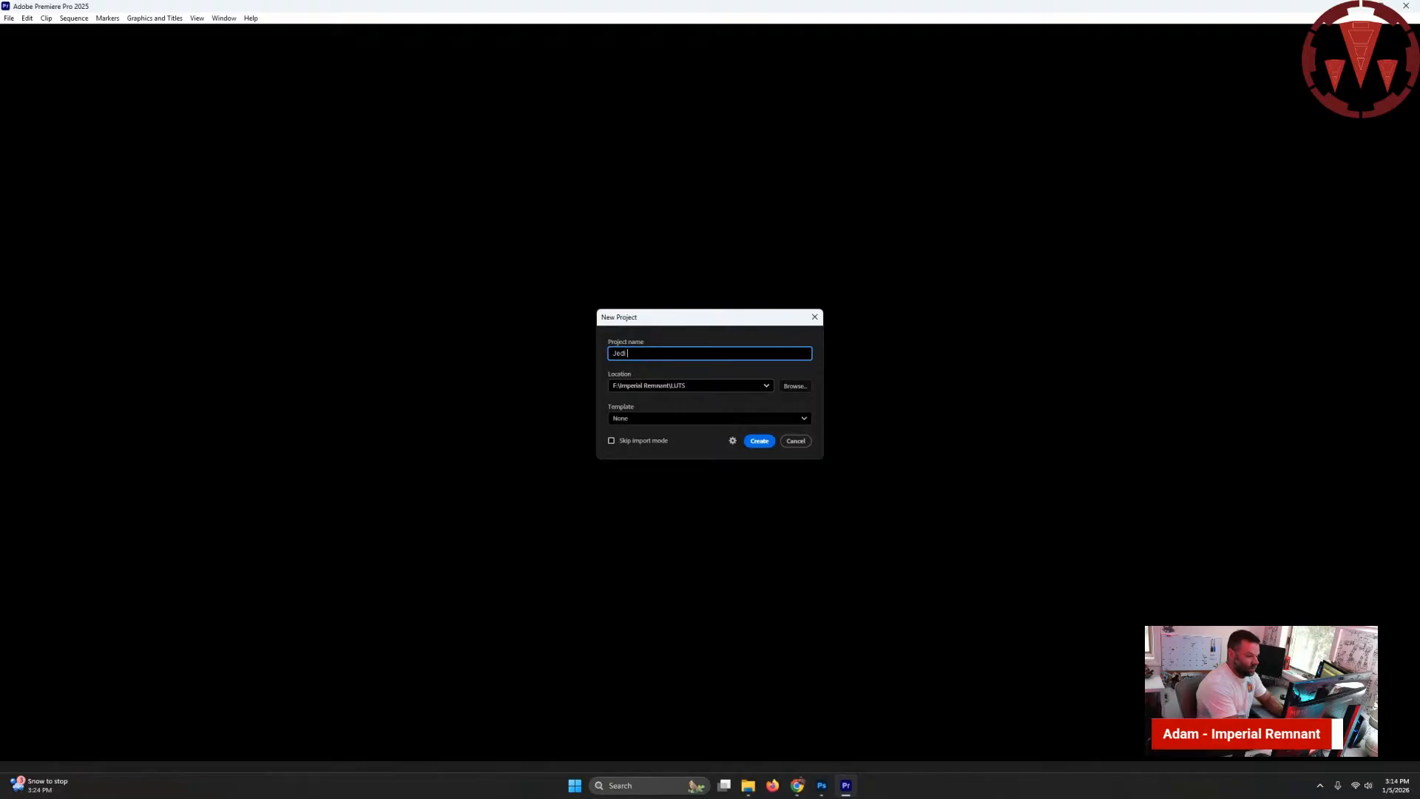
{"action": "type", "text": " Training Pipeline"}
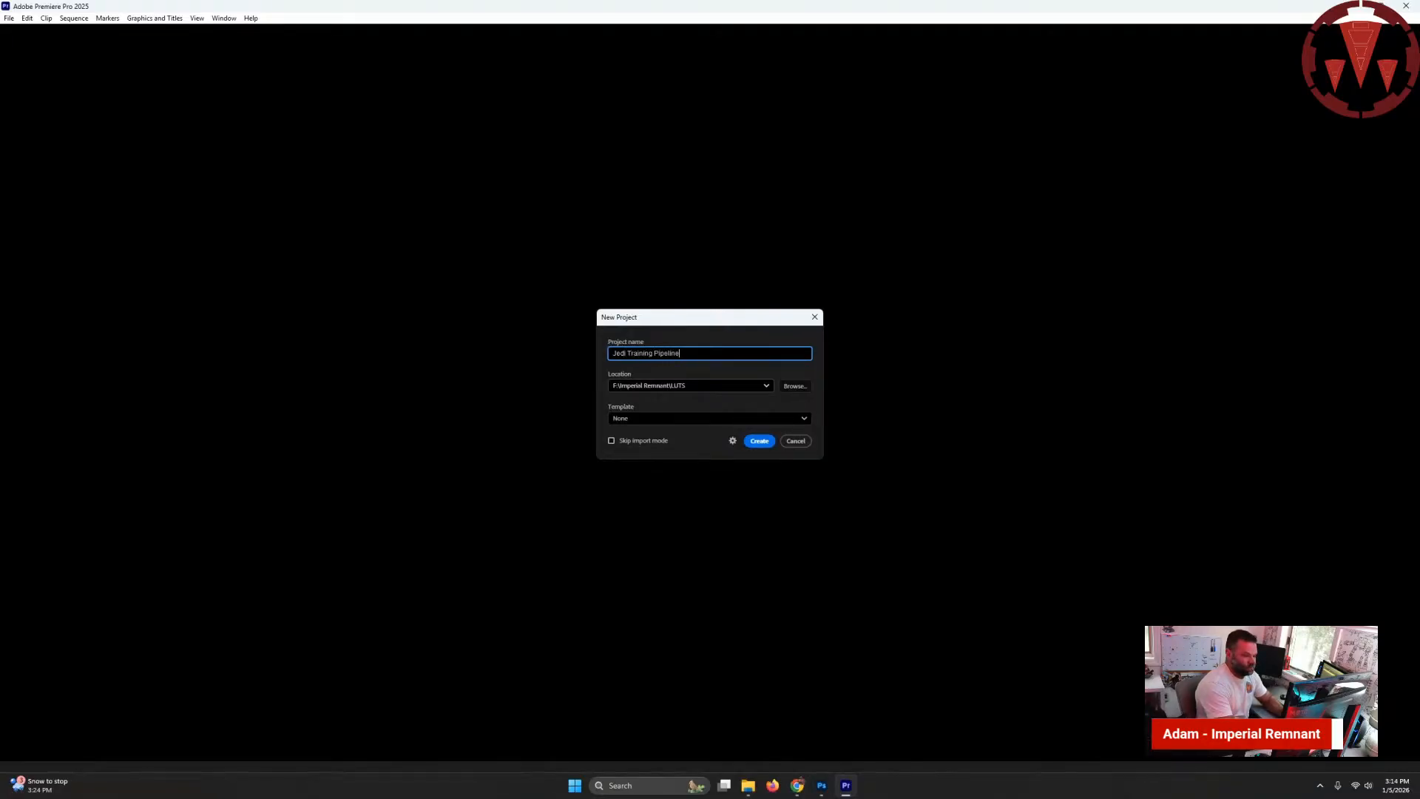
{"action": "left_click", "coordinate": [760, 441]}
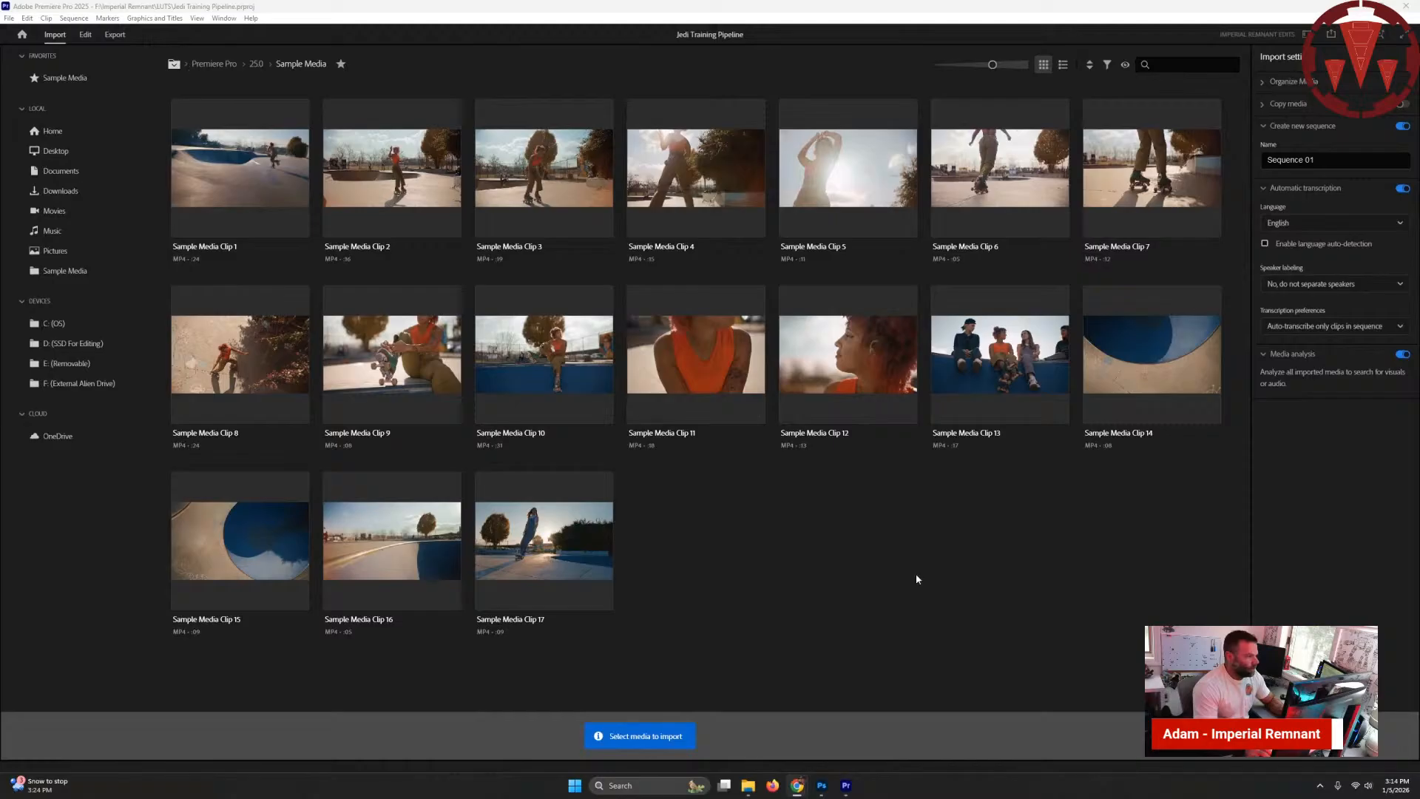
{"action": "left_click", "coordinate": [85, 34]}
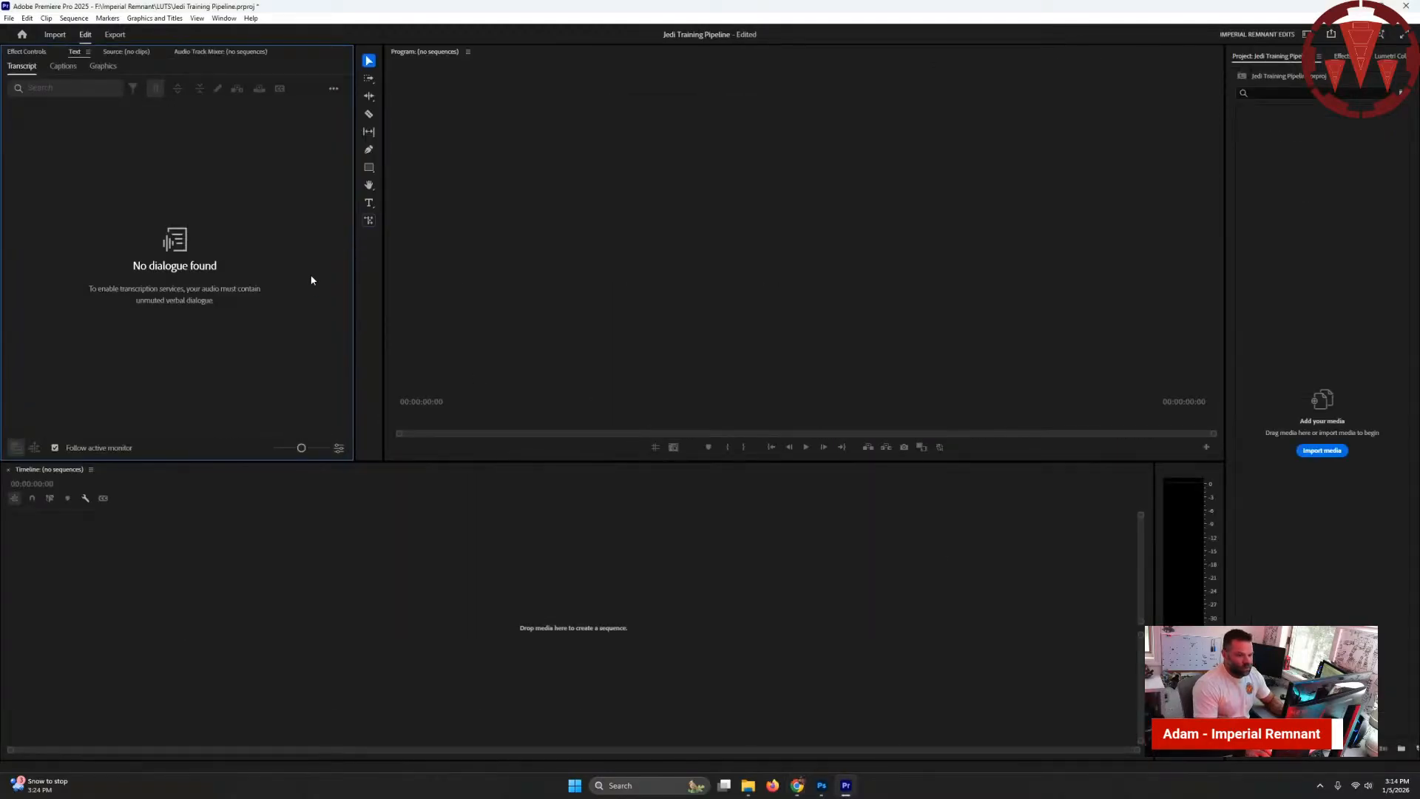
- Dock the Project panel beside the timeline, narrow it to match the Transcript panel above, and slim down the audio meters
{"action": "left_click", "coordinate": [1290, 67]}
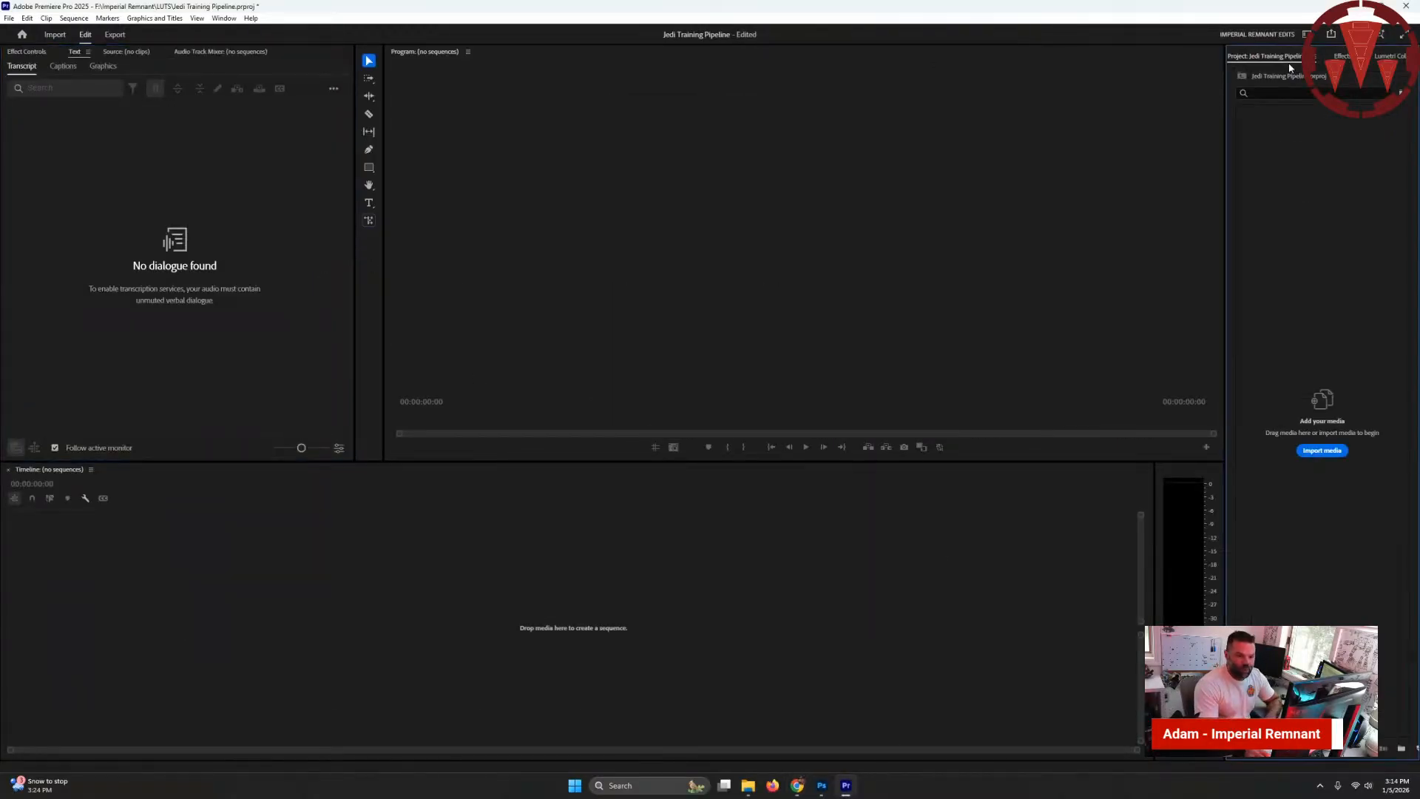
{"action": "left_click_drag", "start_coordinate": [1290, 67], "coordinate": [33, 548]}
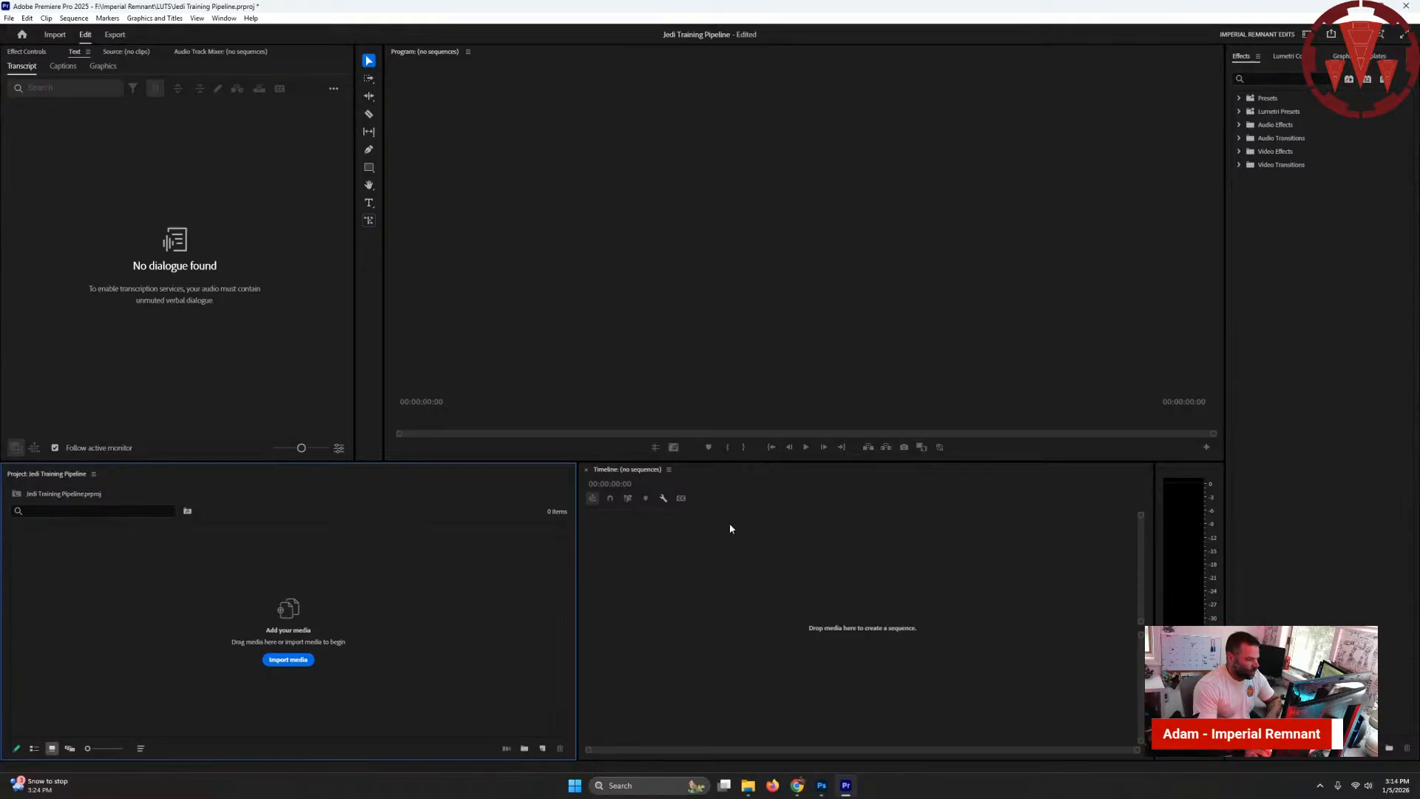
{"action": "left_click_drag", "start_coordinate": [576, 583], "coordinate": [353, 573]}
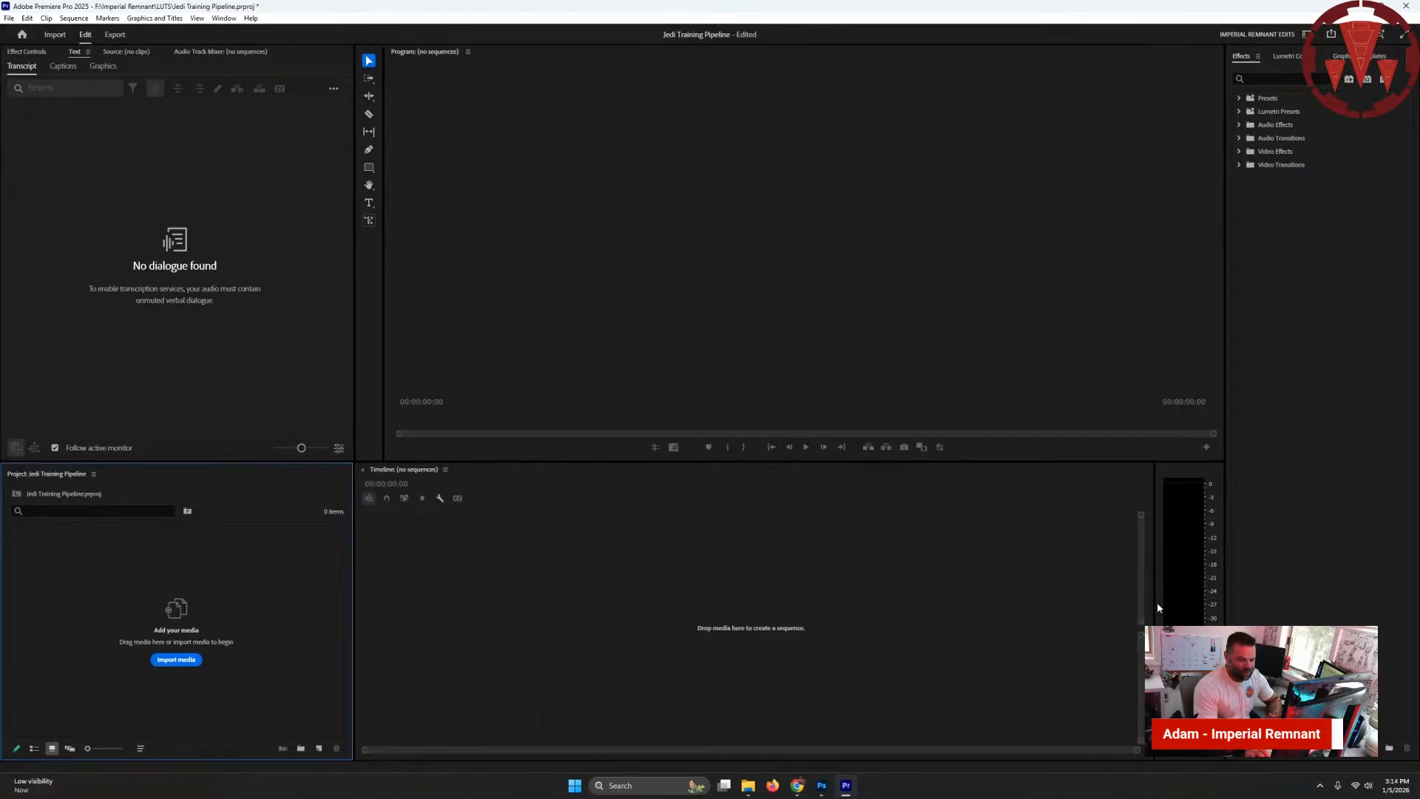
{"action": "left_click_drag", "start_coordinate": [1159, 608], "coordinate": [1175, 601]}
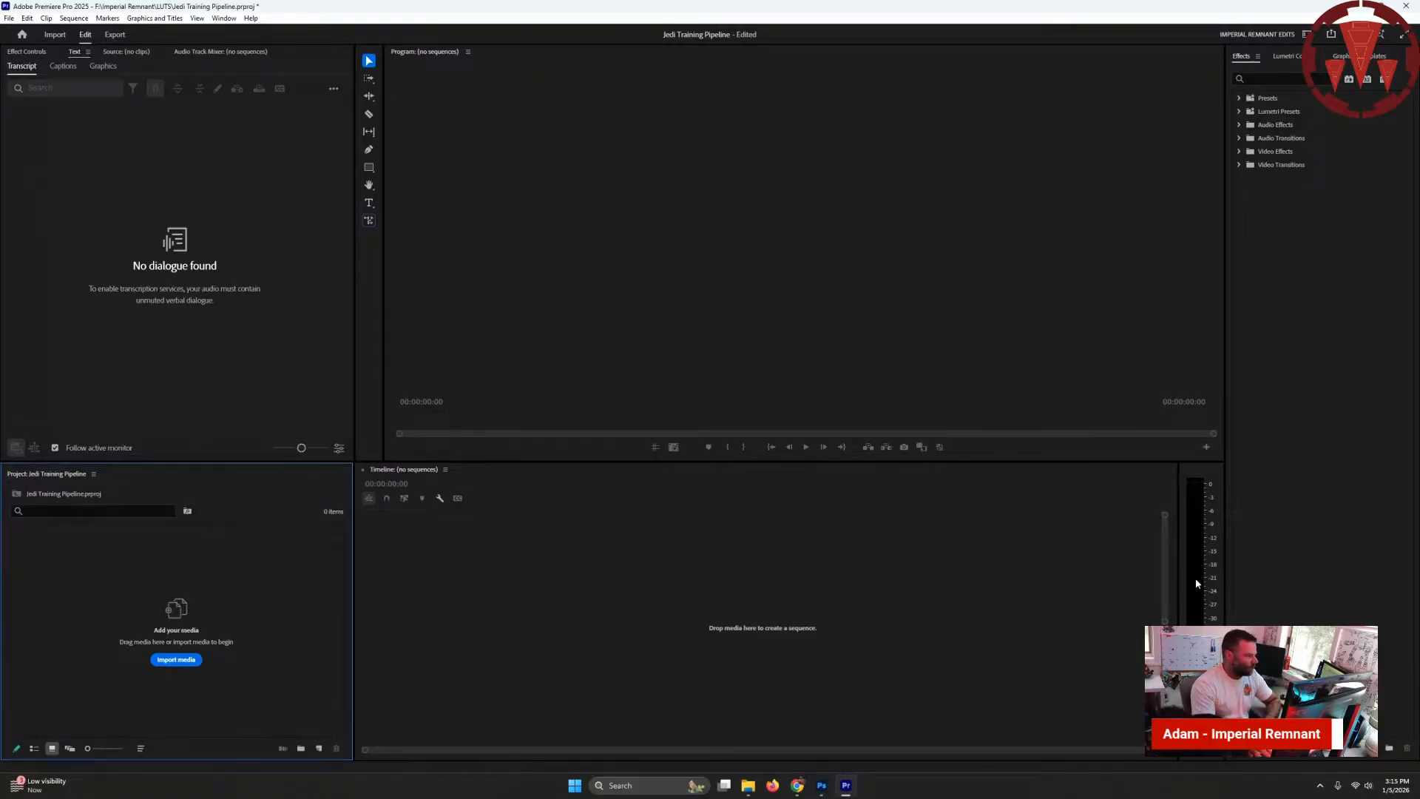
- Import the Jedi Pipeline ROUGHCUT video from File Explorer into the project and create a sequence from it
{"action": "left_click", "coordinate": [755, 790]}
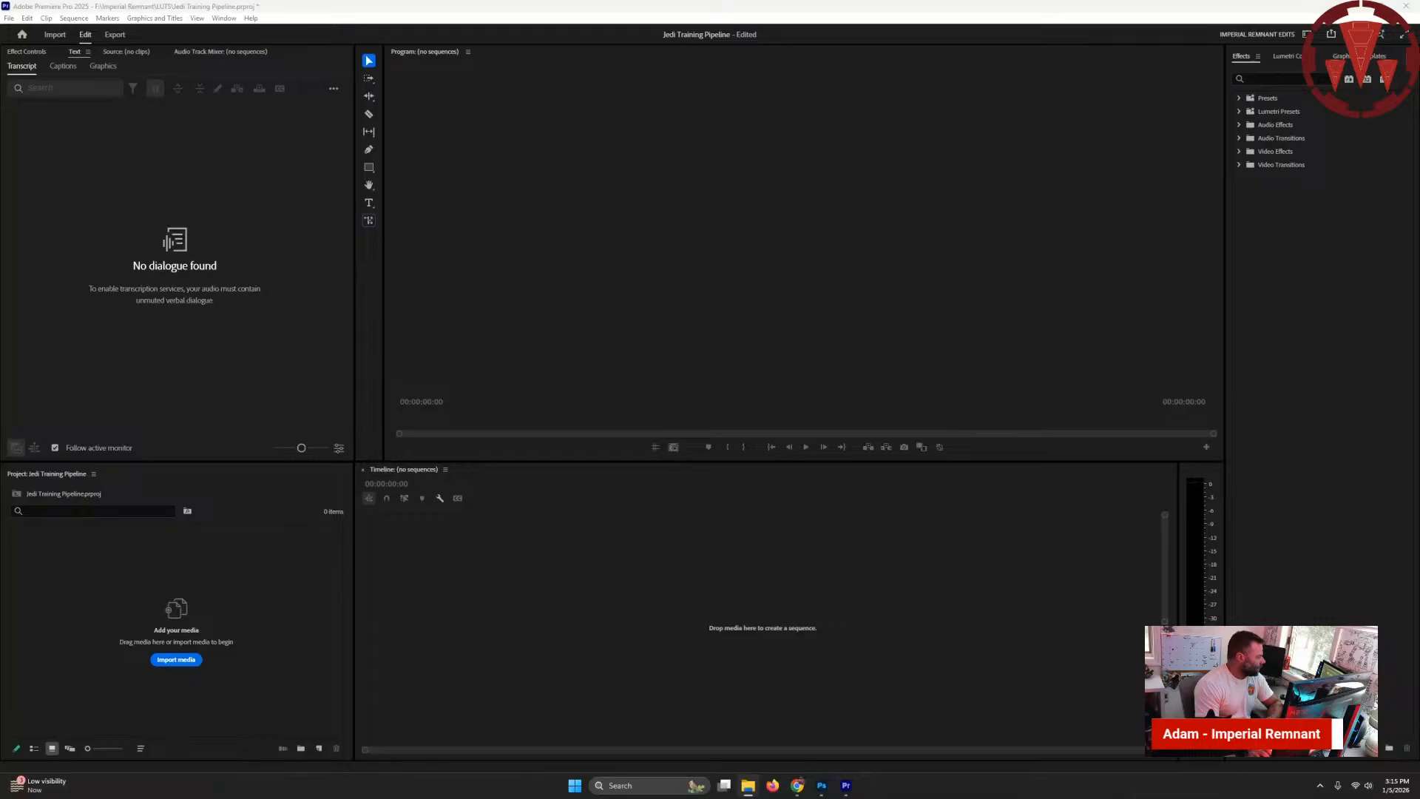
{"action": "left_click_drag", "start_coordinate": [153, 634], "coordinate": [162, 603]}
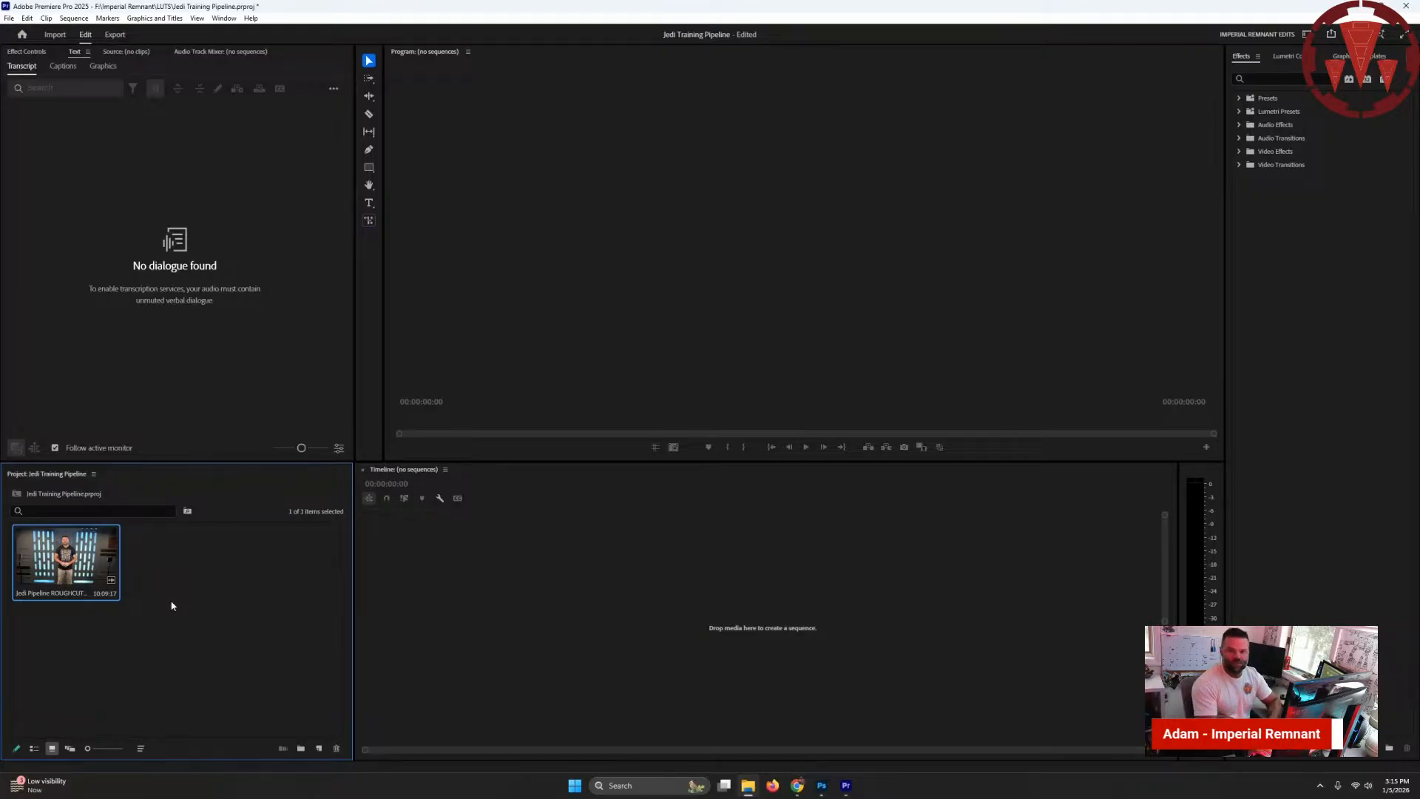
{"action": "left_click_drag", "start_coordinate": [85, 570], "coordinate": [407, 593]}
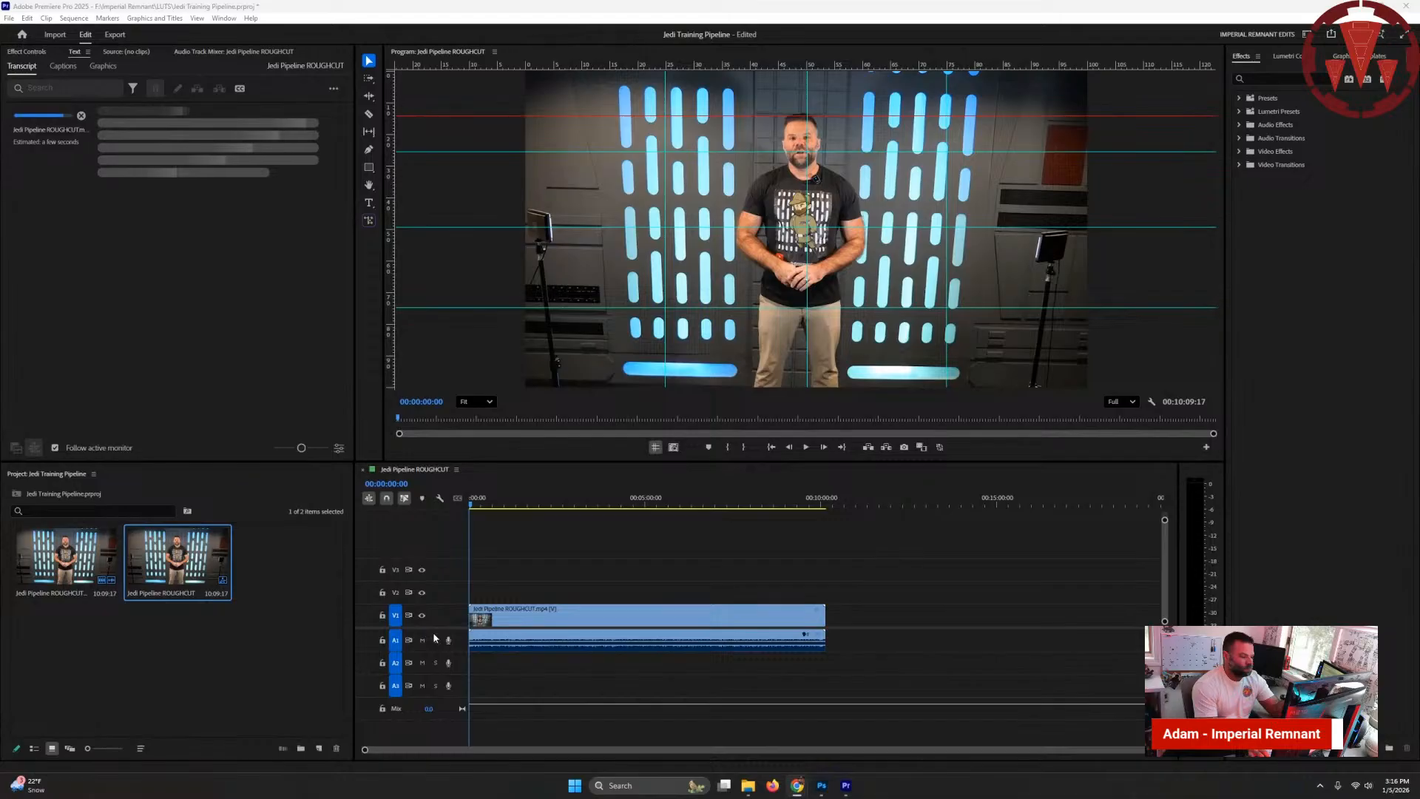
- Lower the divider between video and audio tracks, shrink the video track height, and zoom the timeline to roughly its first 70 seconds
{"action": "left_click_drag", "start_coordinate": [438, 629], "coordinate": [441, 670]}
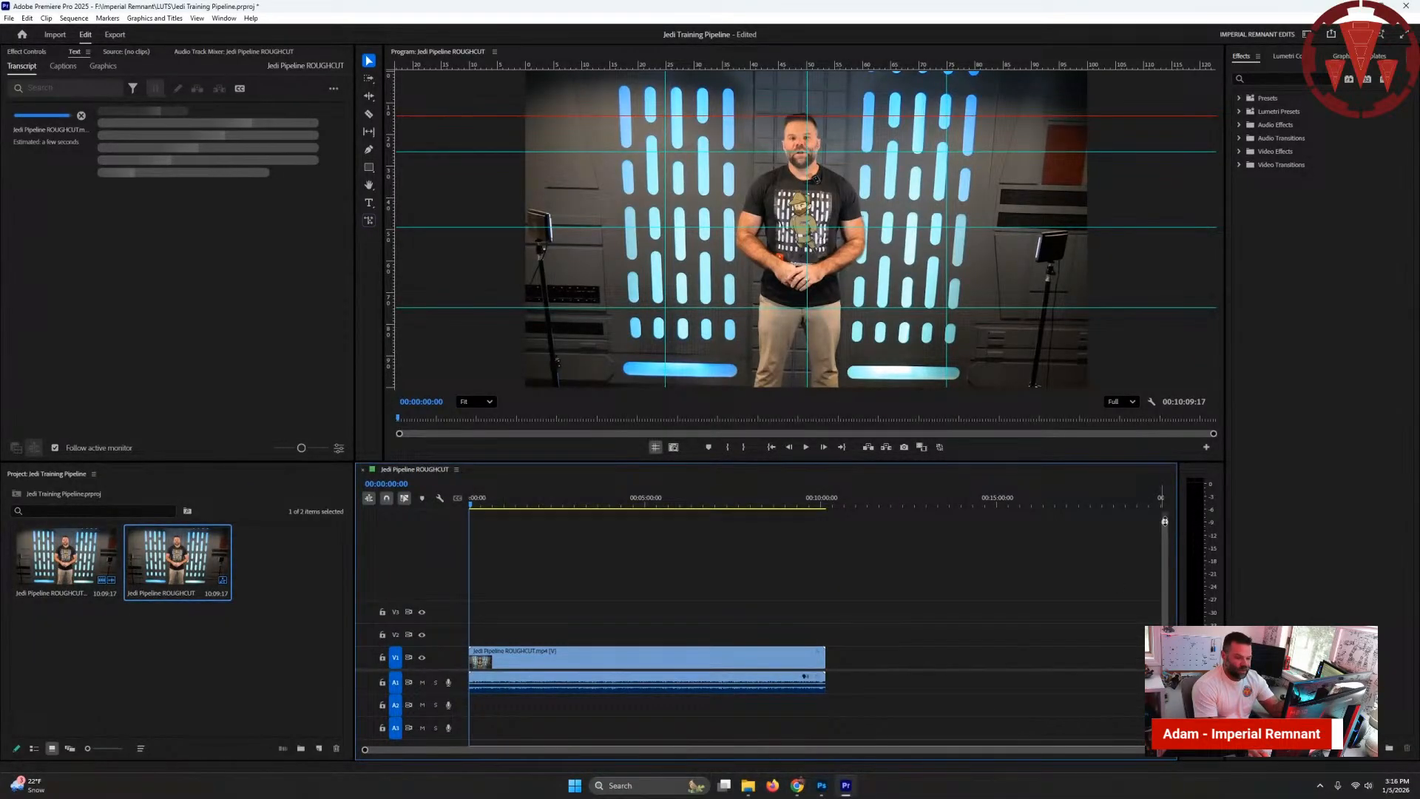
{"action": "left_click_drag", "start_coordinate": [1165, 521], "coordinate": [1166, 519]}
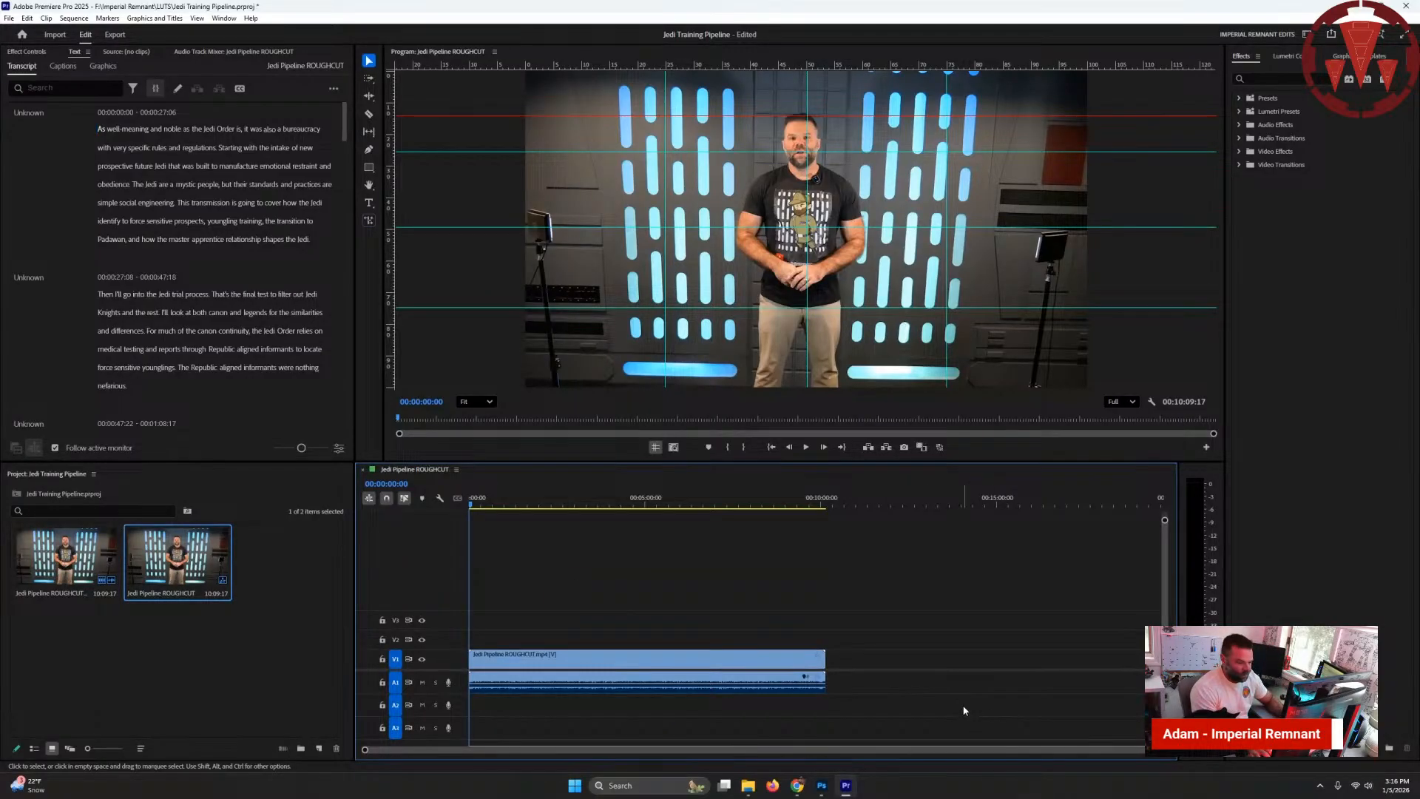
{"action": "left_click_drag", "start_coordinate": [1157, 750], "coordinate": [843, 748]}
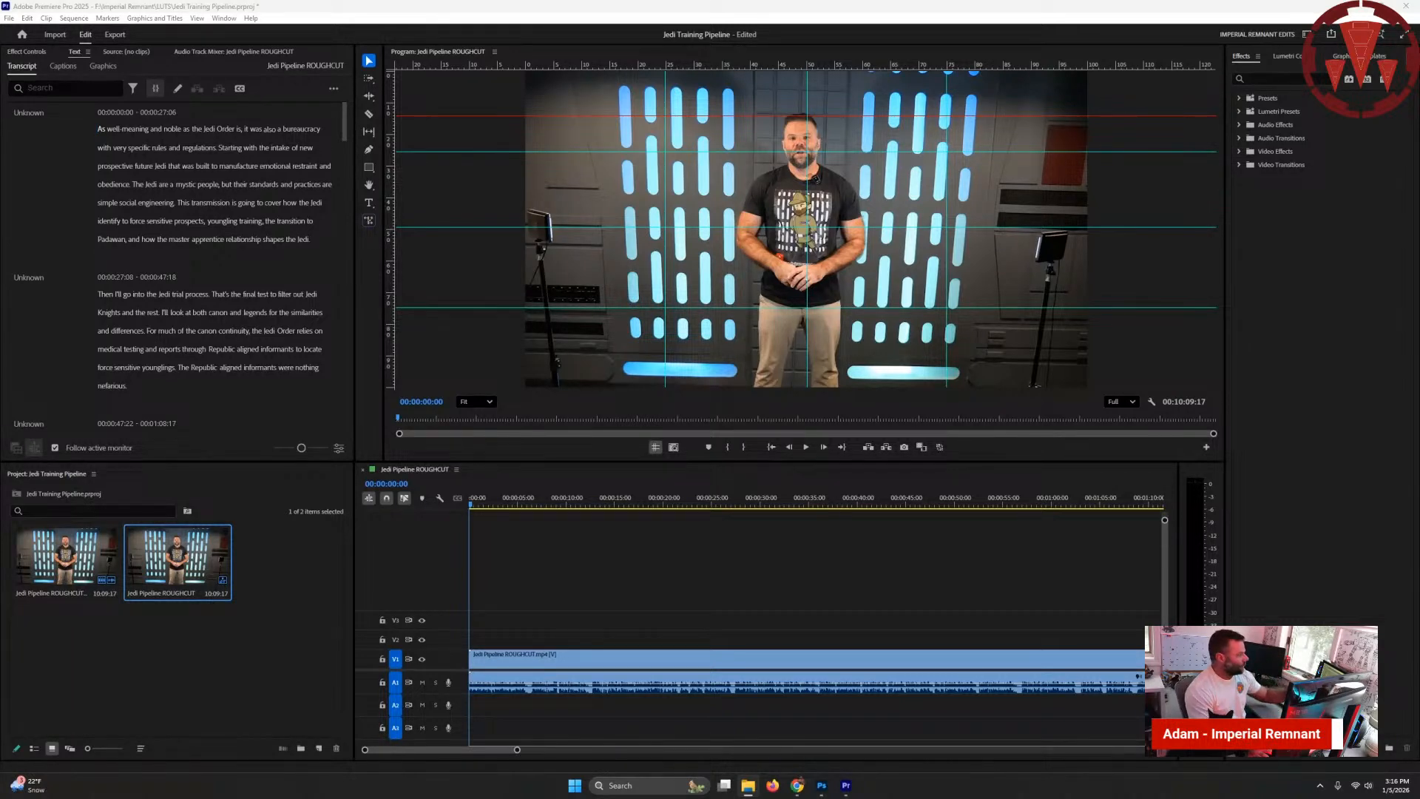
- Look through the subfolders of the Stock Footage folder in File Explorer and move its window away from the editing area
{"action": "left_click_drag", "start_coordinate": [0, 182], "coordinate": [513, 160]}
{"action": "scroll", "coordinate": [494, 449], "scroll_direction": "down", "scroll_amount": 12}
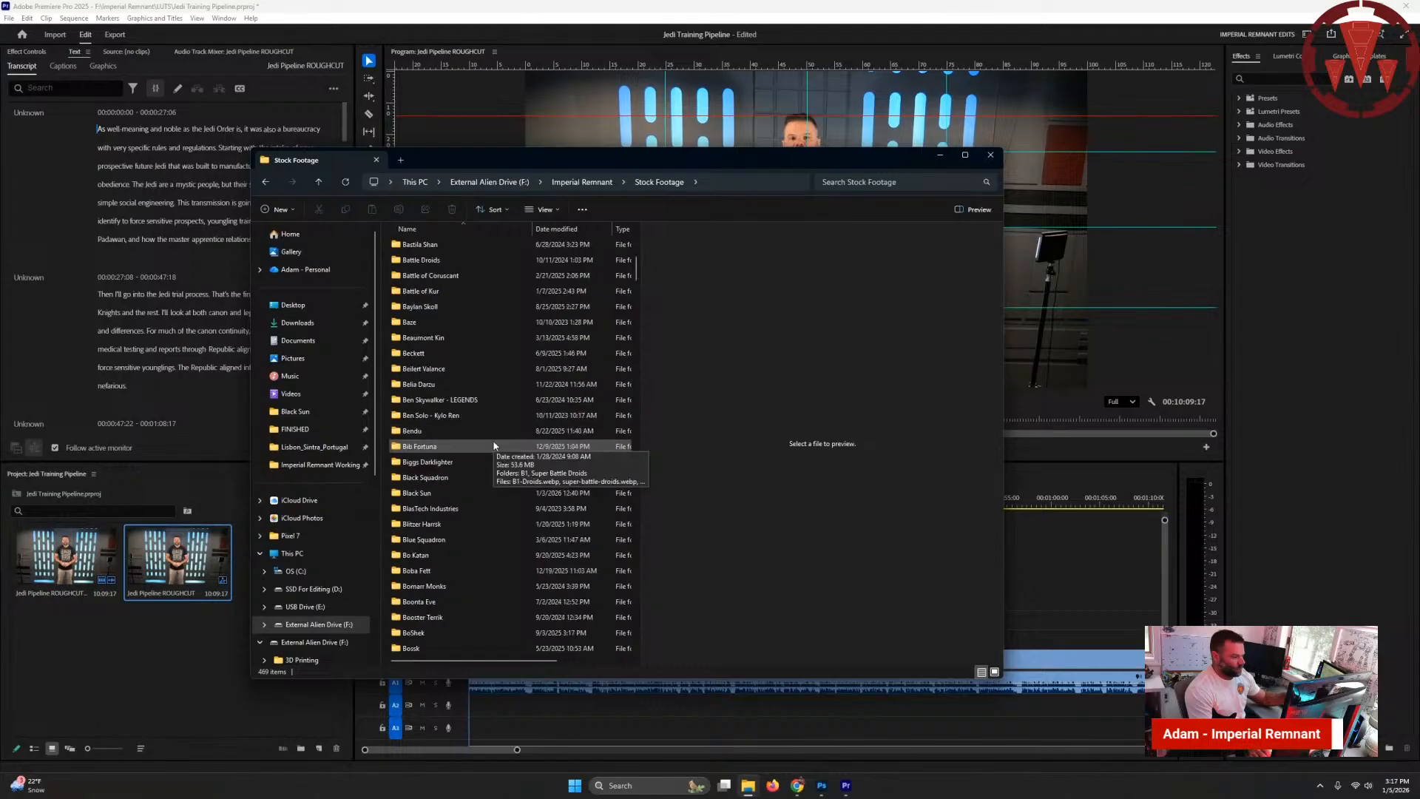
{"action": "scroll", "coordinate": [513, 457], "scroll_direction": "down", "scroll_amount": 20}
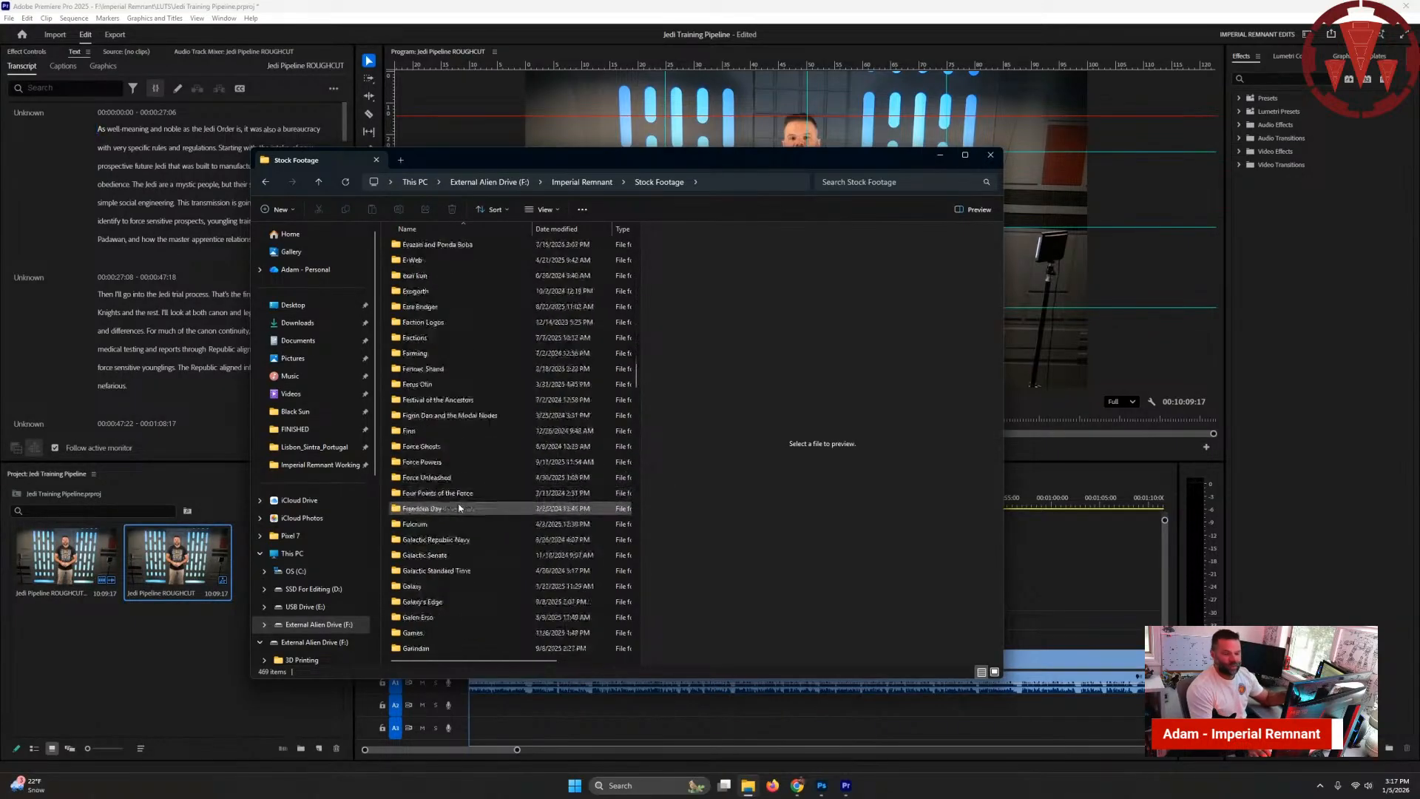
{"action": "scroll", "coordinate": [459, 515], "scroll_direction": "down", "scroll_amount": 20}
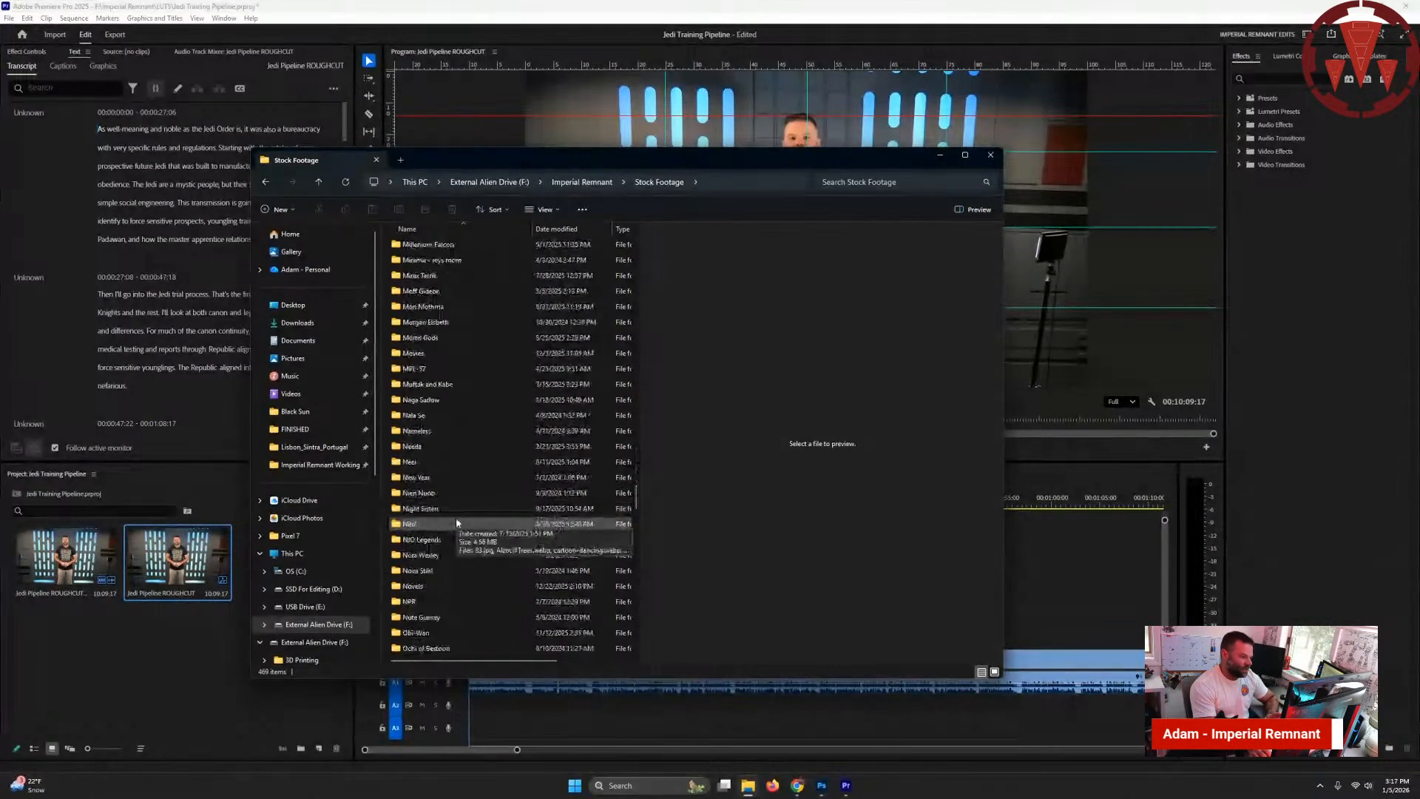
{"action": "scroll", "coordinate": [457, 523], "scroll_direction": "down", "scroll_amount": 20}
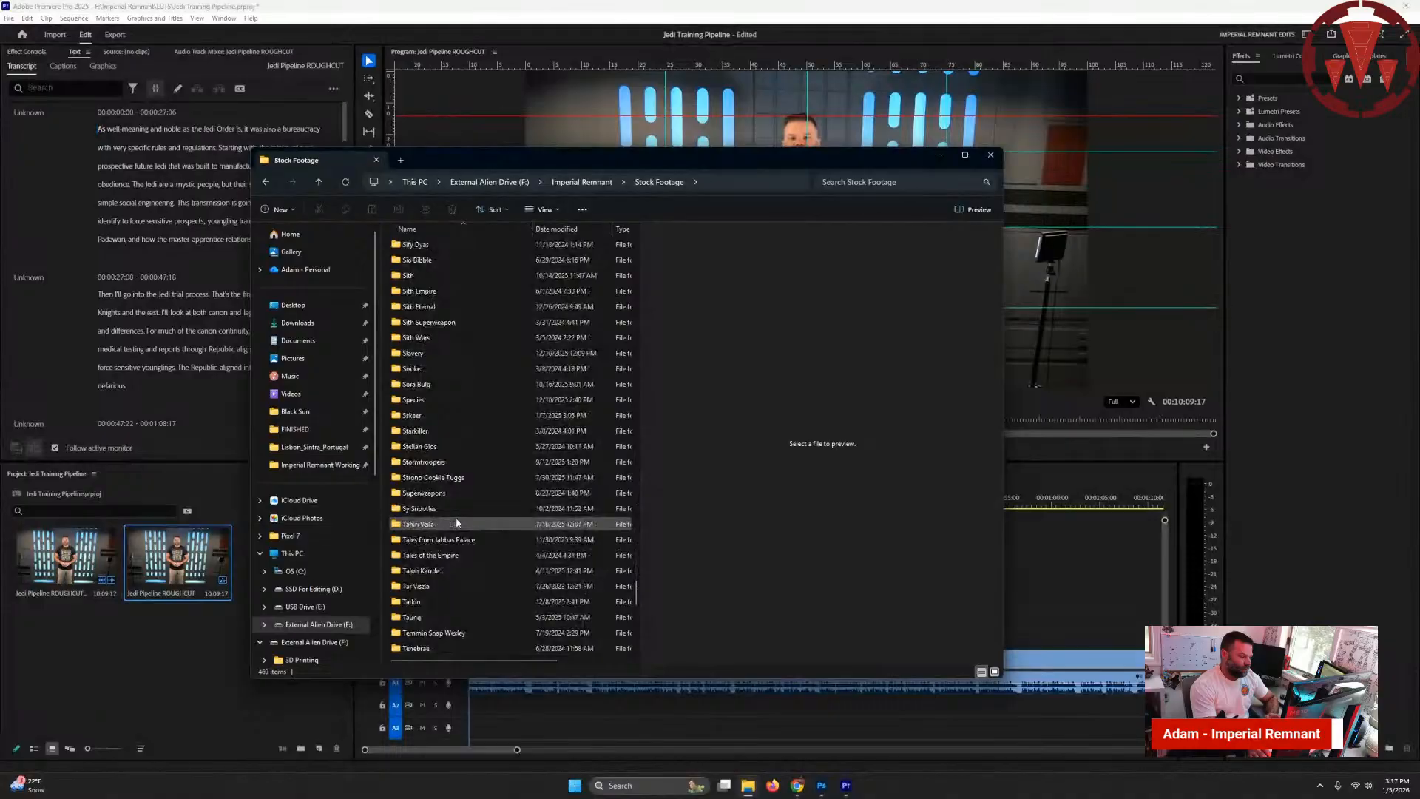
{"action": "scroll", "coordinate": [460, 518], "scroll_direction": "up", "scroll_amount": 20}
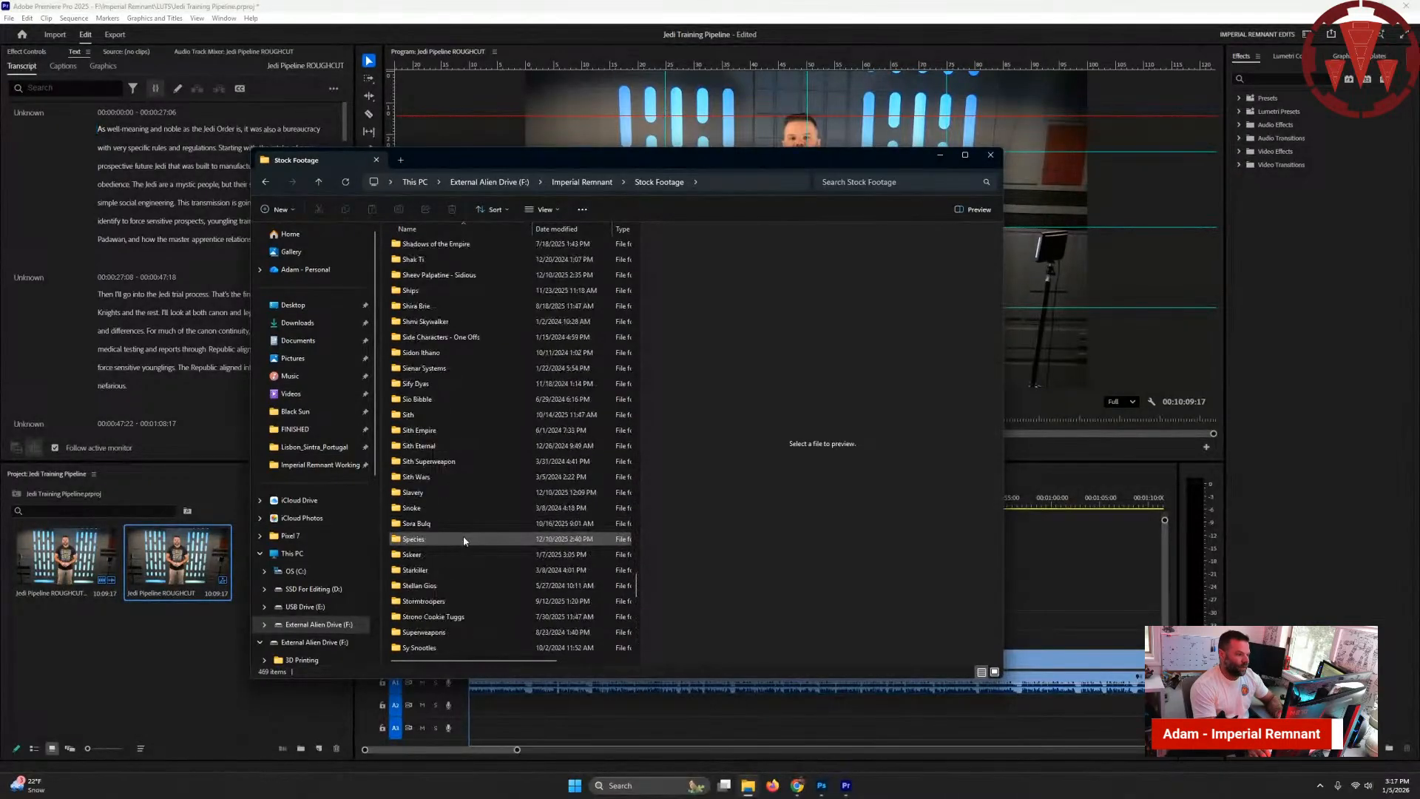
{"action": "left_click_drag", "start_coordinate": [631, 565], "coordinate": [0, 162]}
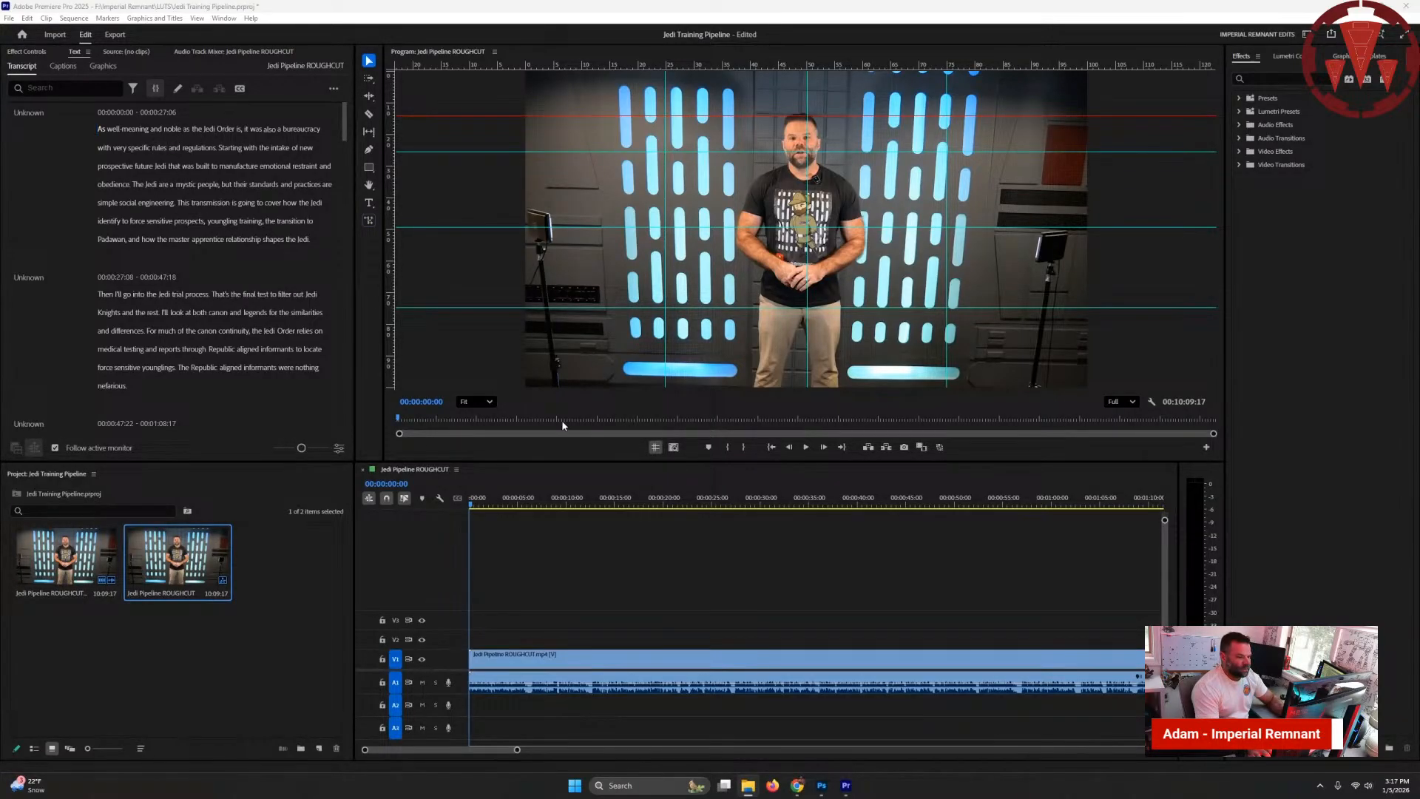
- Play the opening of the rough cut and review its transcript up to the sentence starting "This transmission"
{"action": "left_click", "coordinate": [477, 588]}
{"action": "key", "text": "space"}
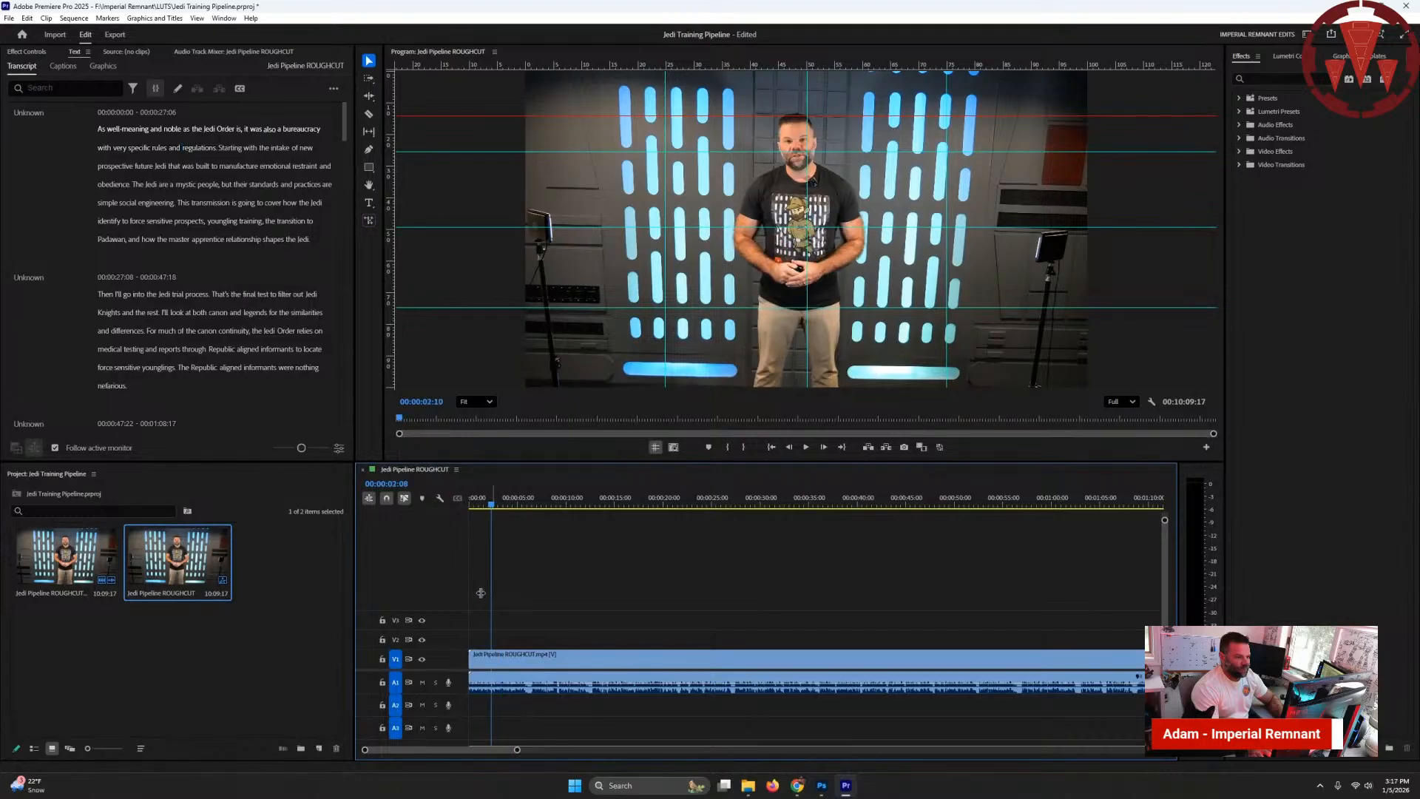
{"action": "left_click_drag", "start_coordinate": [497, 592], "coordinate": [441, 597]}
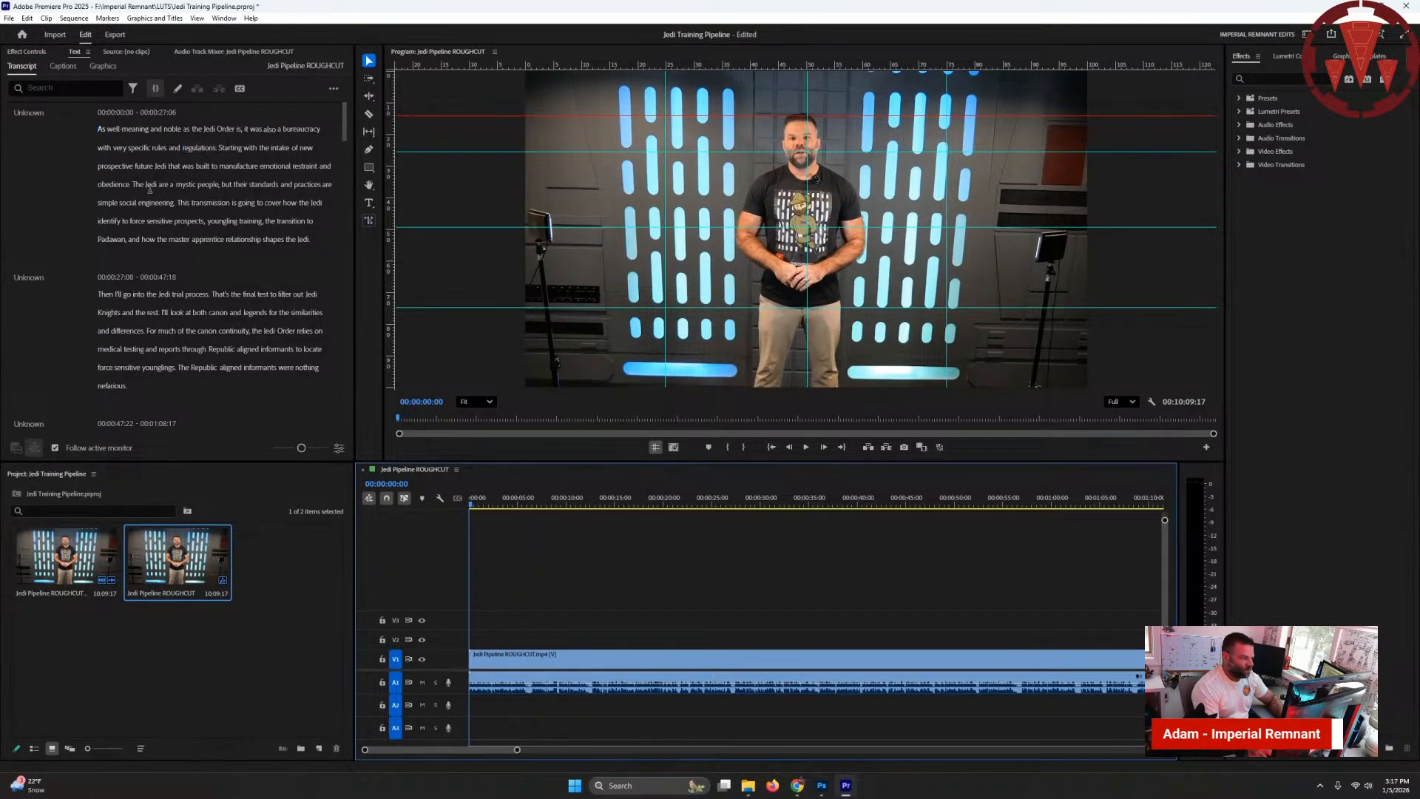
{"action": "scroll", "coordinate": [148, 307], "scroll_direction": "down", "scroll_amount": 1}
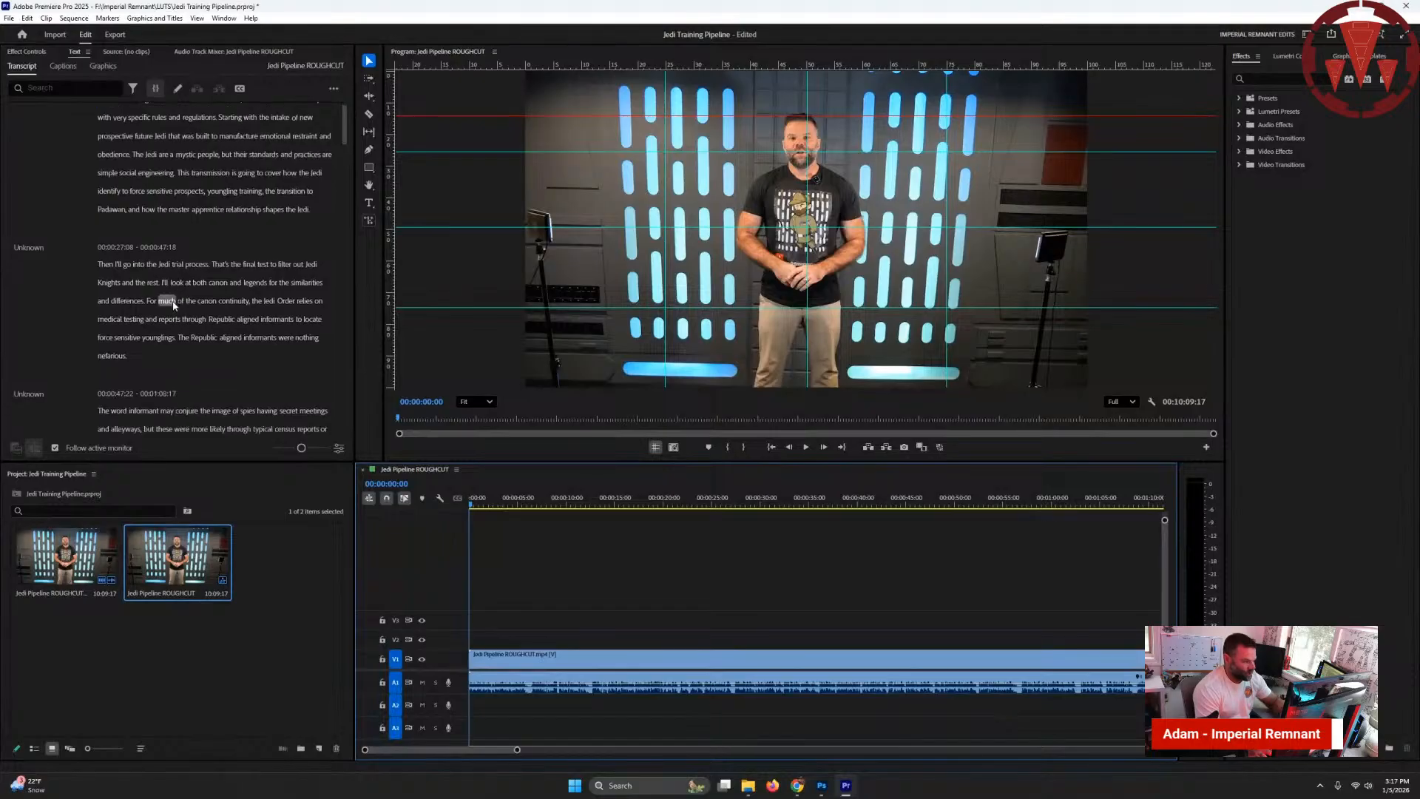
{"action": "scroll", "coordinate": [173, 305], "scroll_direction": "up", "scroll_amount": 1}
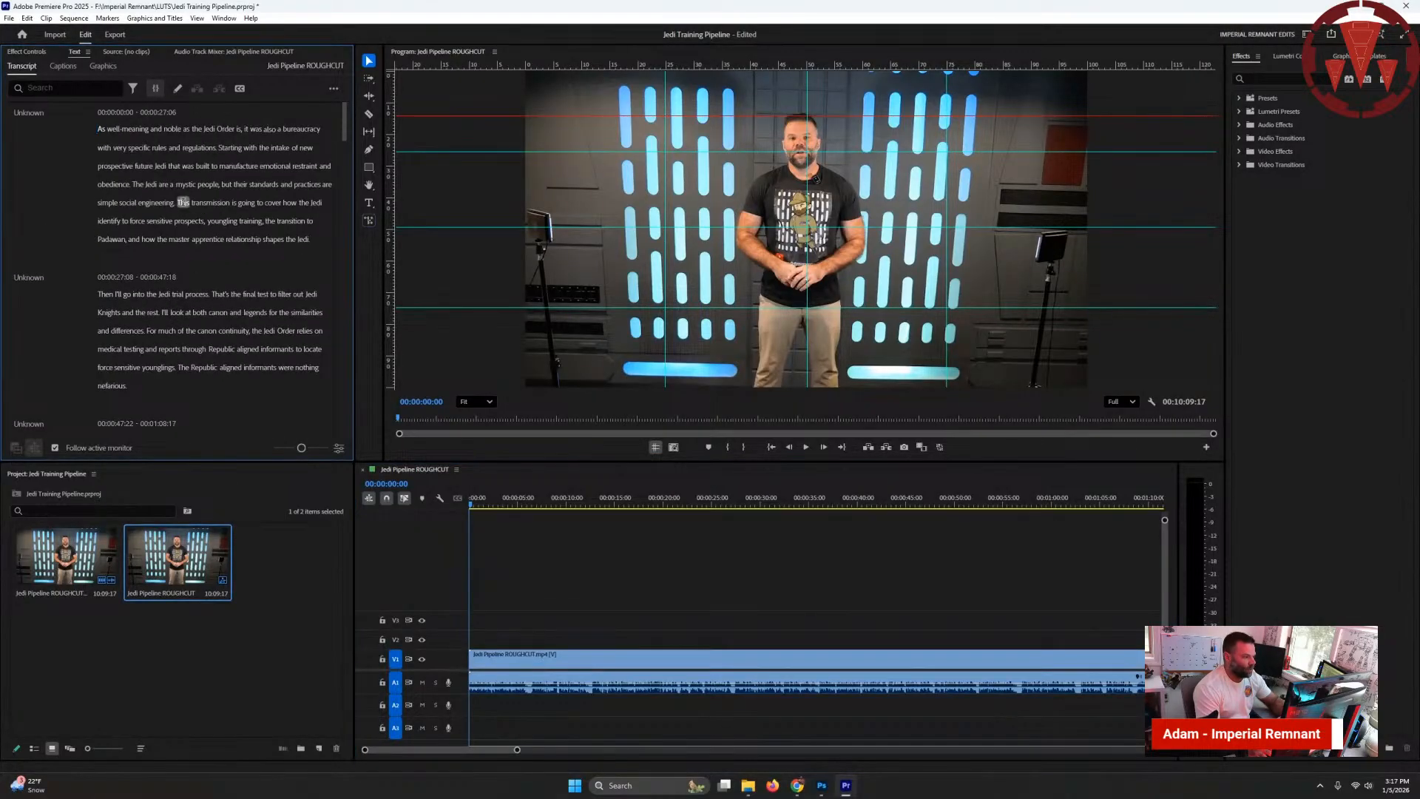
{"action": "left_click", "coordinate": [179, 202]}
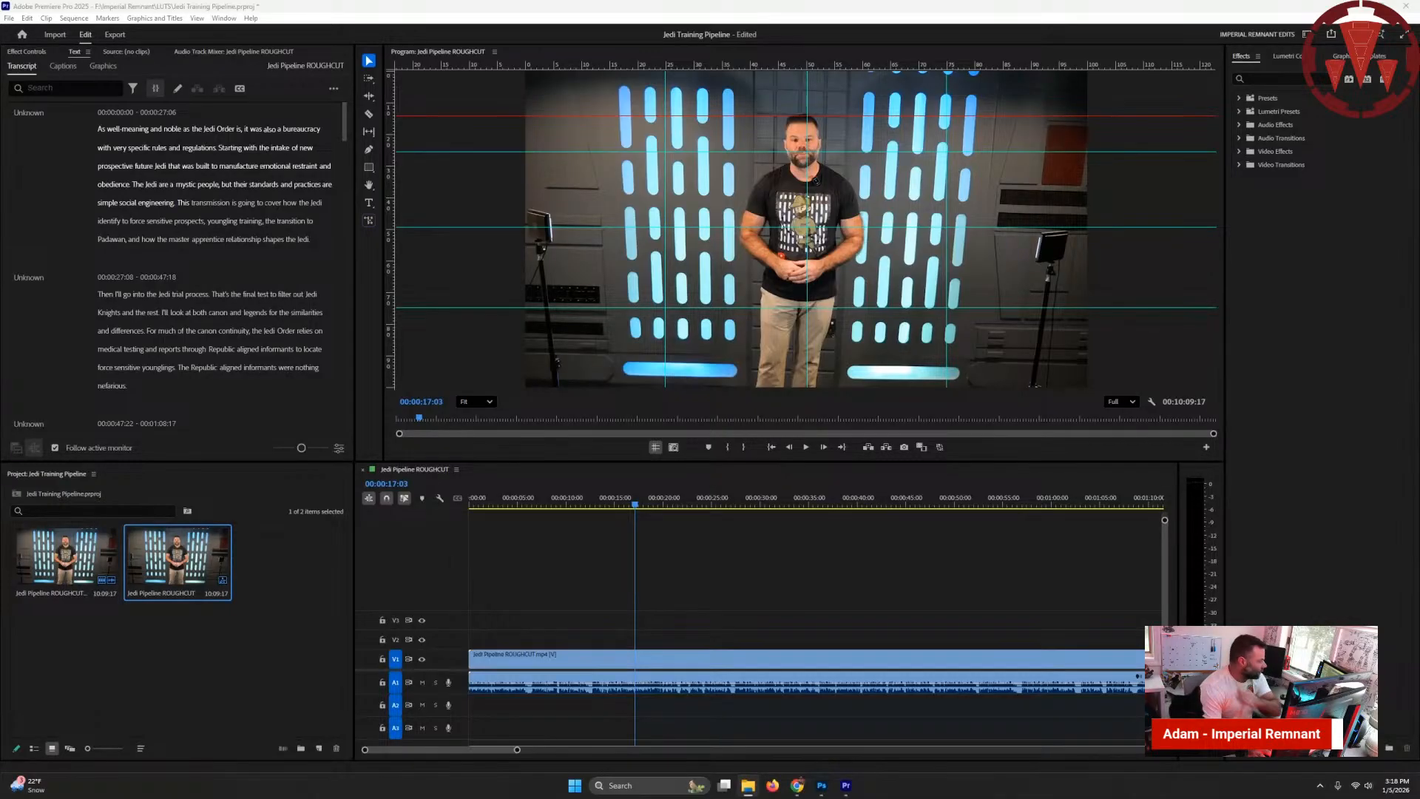
- Place the Jedi council clip at the start of the sequence and raise it to track V5
{"action": "left_click_drag", "start_coordinate": [596, 603], "coordinate": [471, 599]}
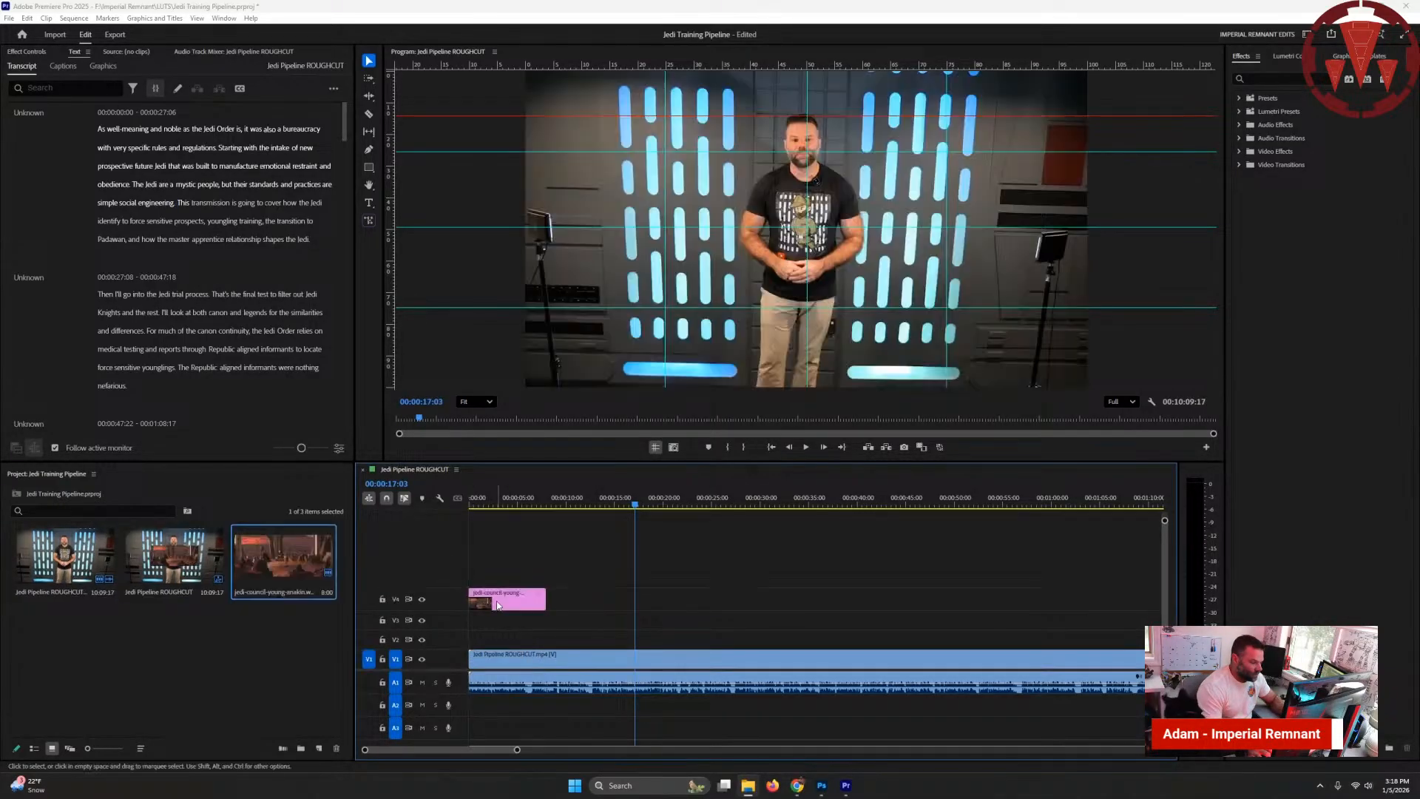
{"action": "key", "text": "alt+Up"}
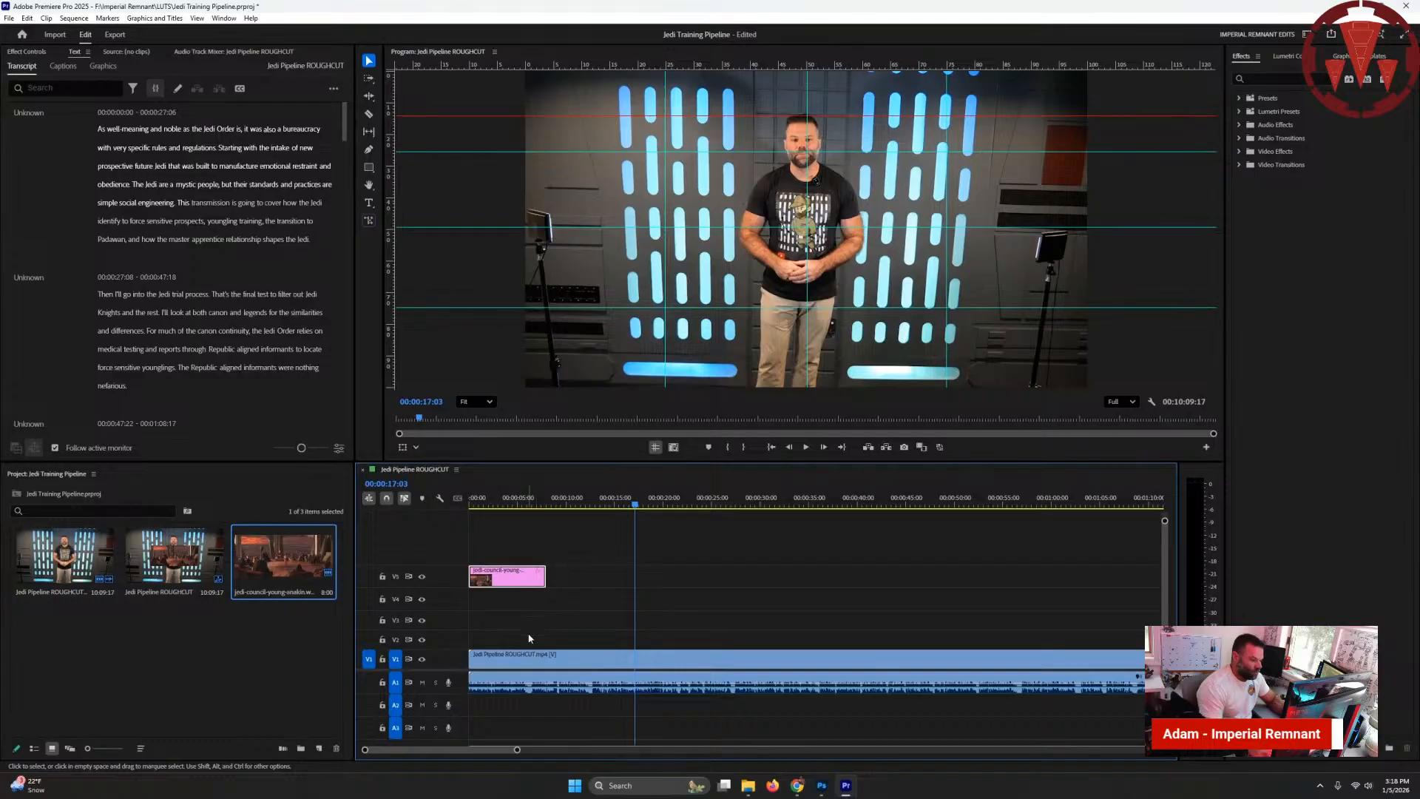
- Turn off track targeting for V1, A1, A2 and A3, and target only track V5
{"action": "left_click", "coordinate": [396, 659]}
{"action": "left_click", "coordinate": [396, 682]}
{"action": "left_click", "coordinate": [395, 705]}
{"action": "left_click", "coordinate": [395, 728]}
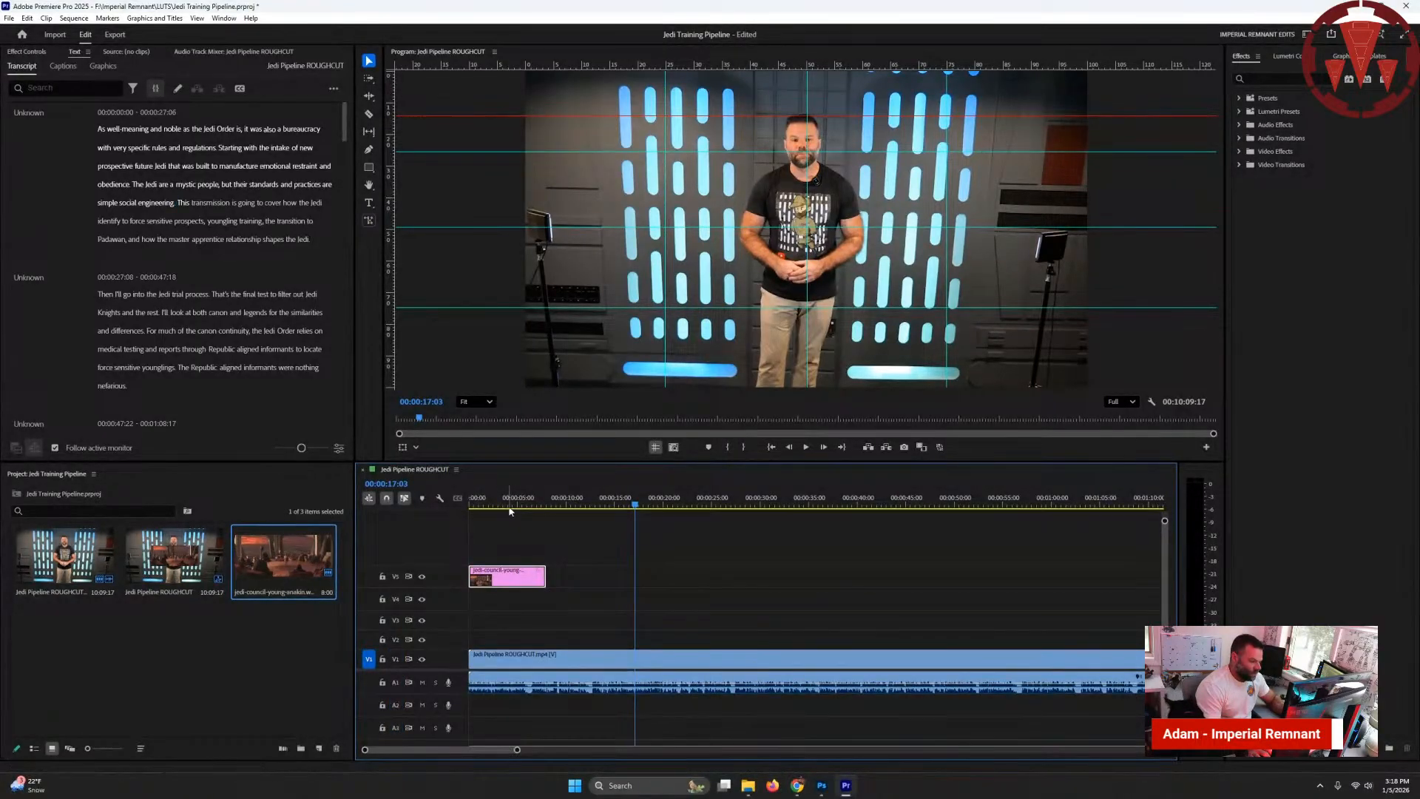
{"action": "key", "text": "Home"}
{"action": "key", "text": "Down"}
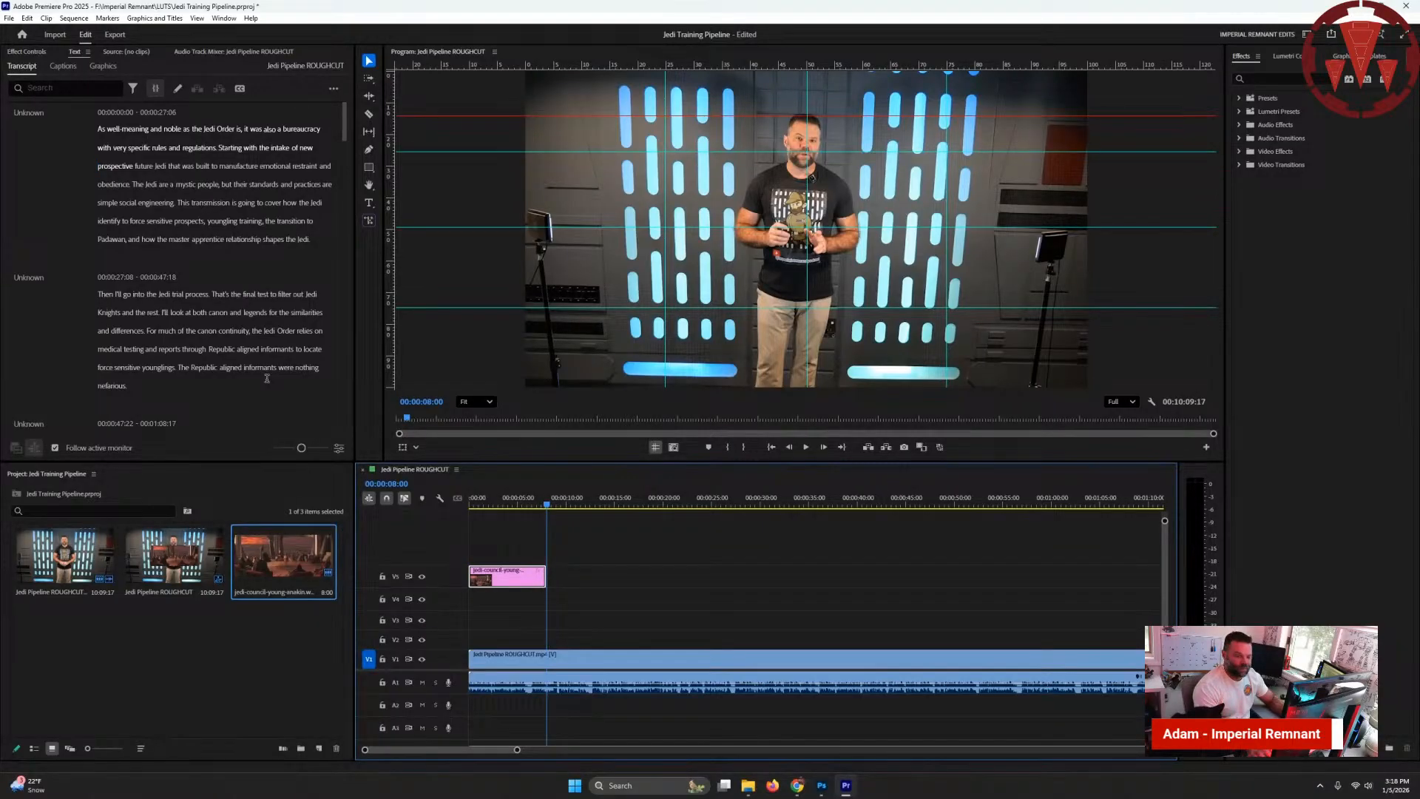
{"action": "left_click", "coordinate": [395, 577]}
- Move the playhead back and forth between the start and end of the Jedi council clip, finish at the sequence start, and deselect the clip
{"action": "key", "text": "Home"}
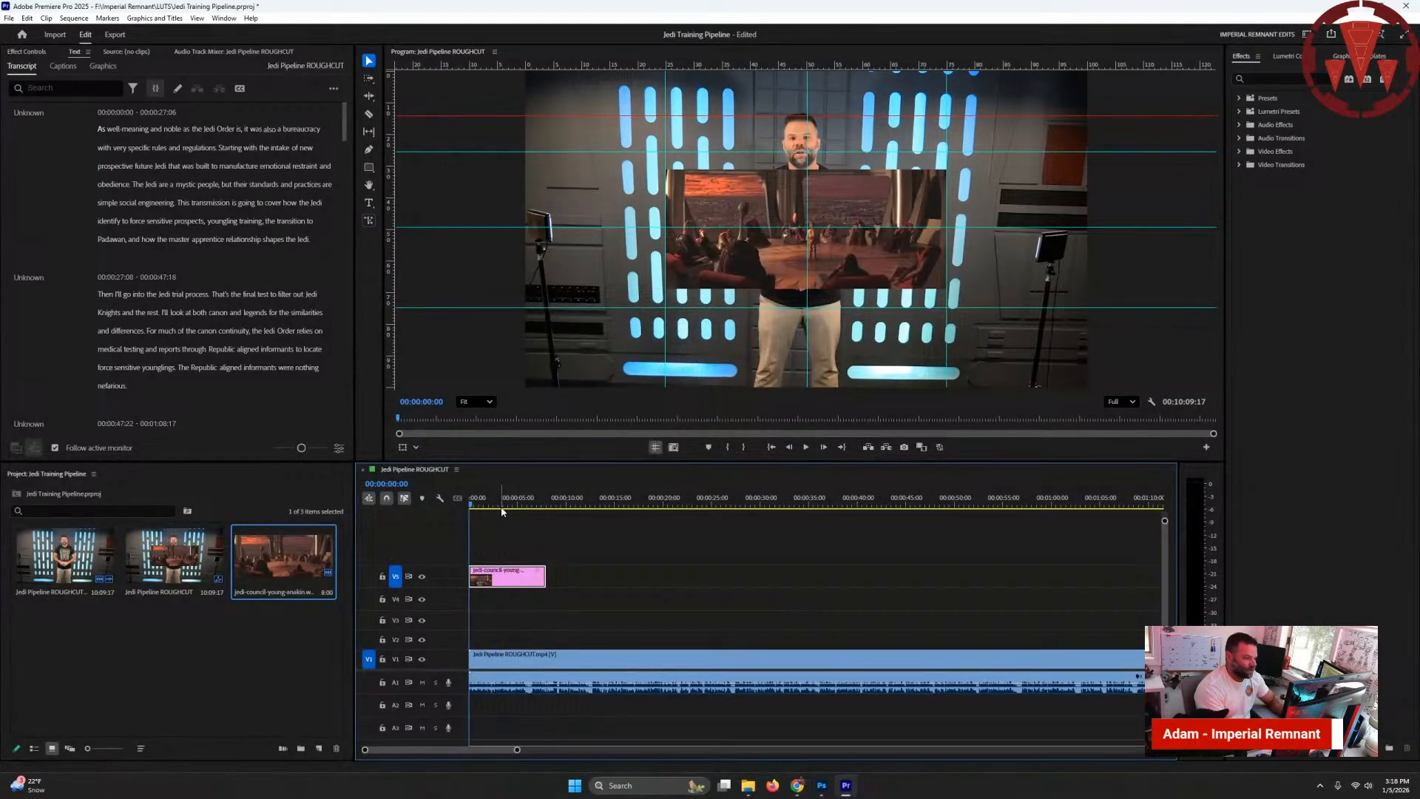
{"action": "key", "text": "Down"}
{"action": "key", "text": "Up"}
{"action": "key", "text": "Down"}
{"action": "key", "text": "Up"}
{"action": "key", "text": "Down"}
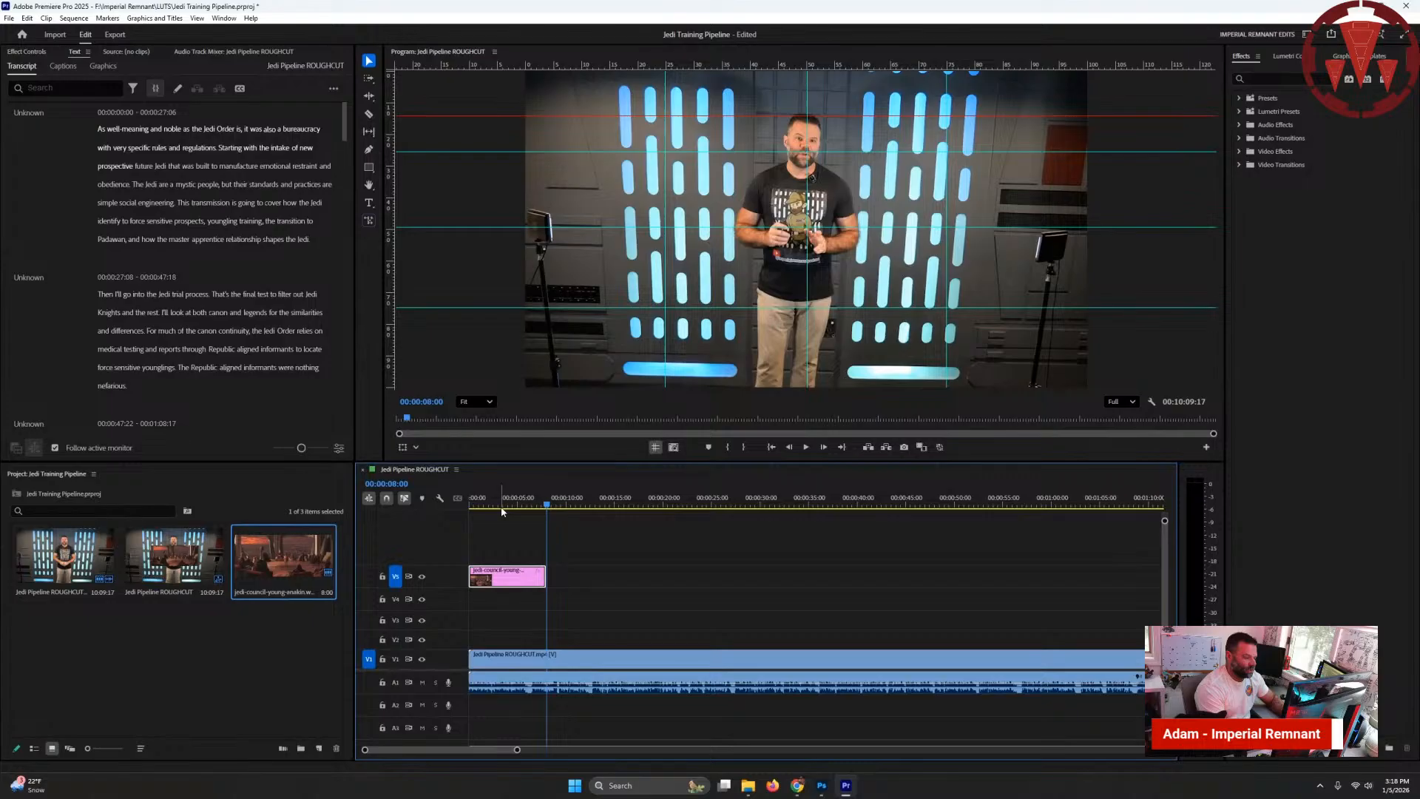
{"action": "key", "text": "Up"}
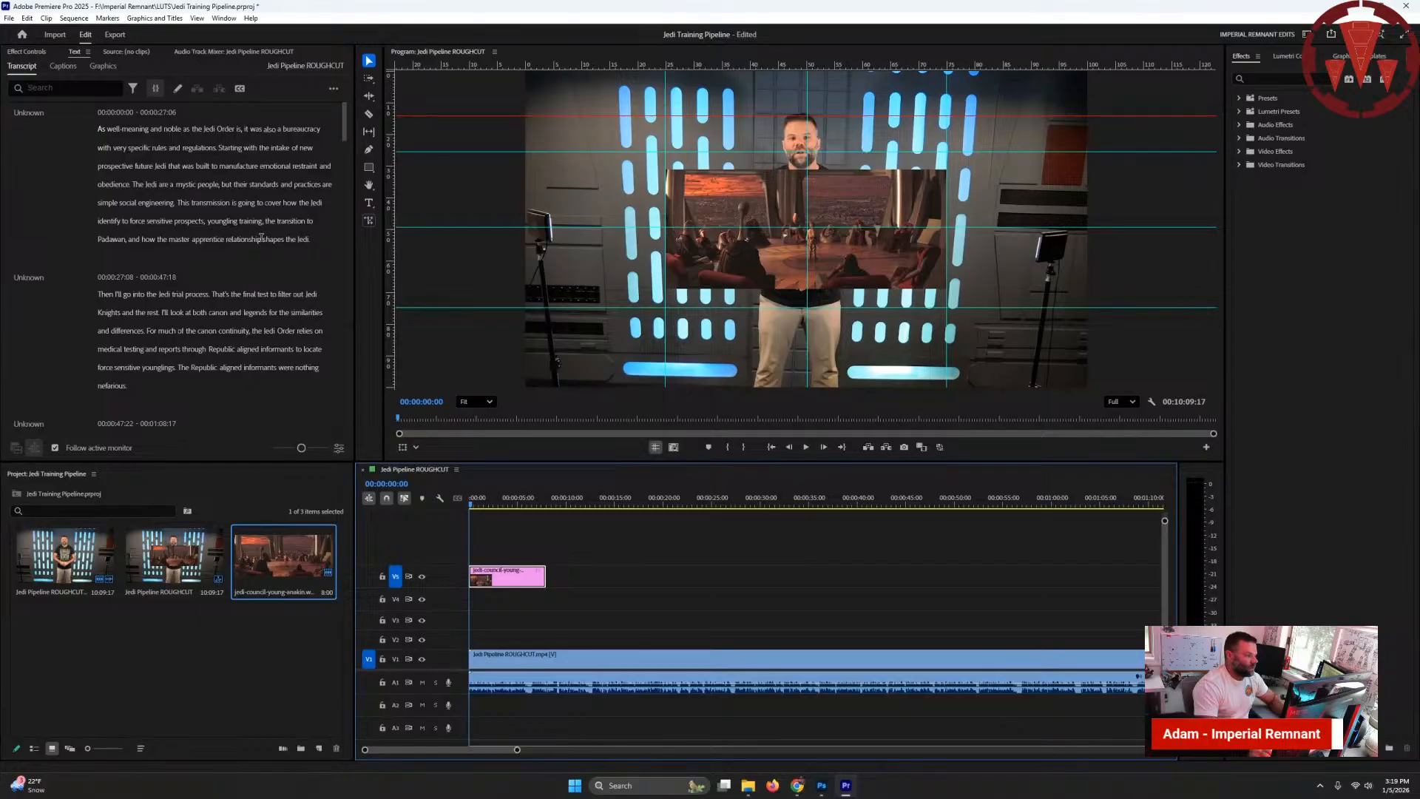
{"action": "left_click", "coordinate": [532, 536]}
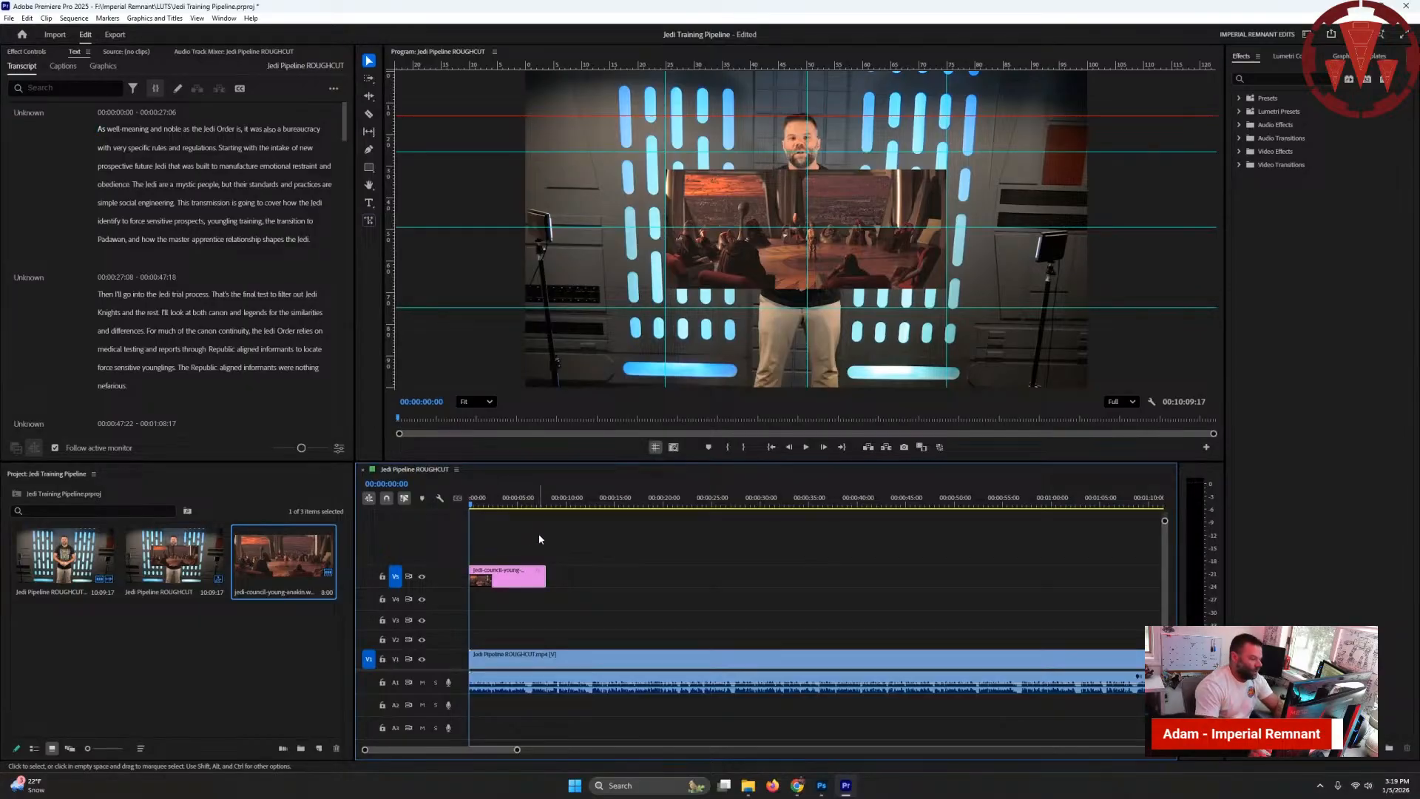
- Try padawan.jpg on track V5 directly after the Jedi council clip, then undo both its placement and its import
{"action": "key", "text": "Down"}
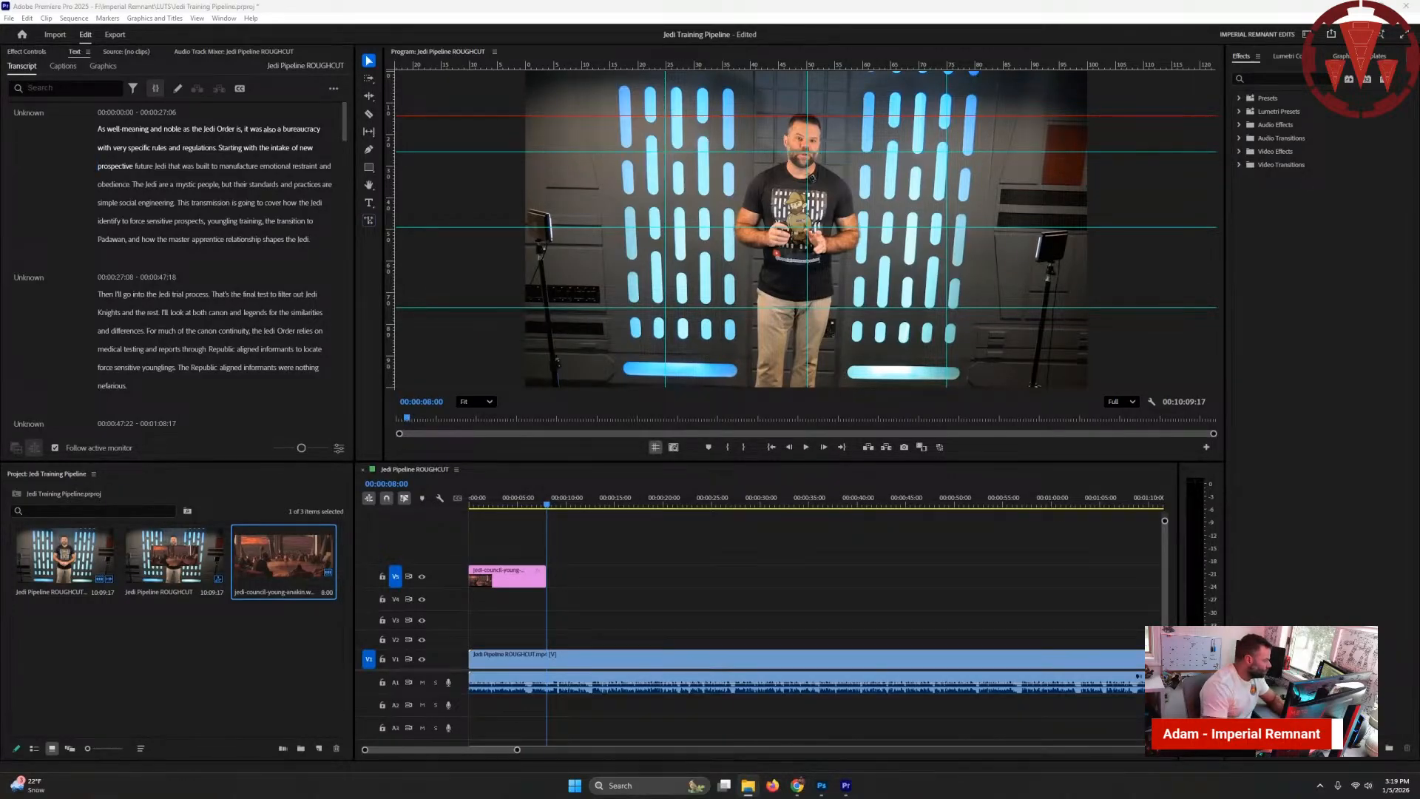
{"action": "left_click_drag", "start_coordinate": [0, 498], "coordinate": [568, 579]}
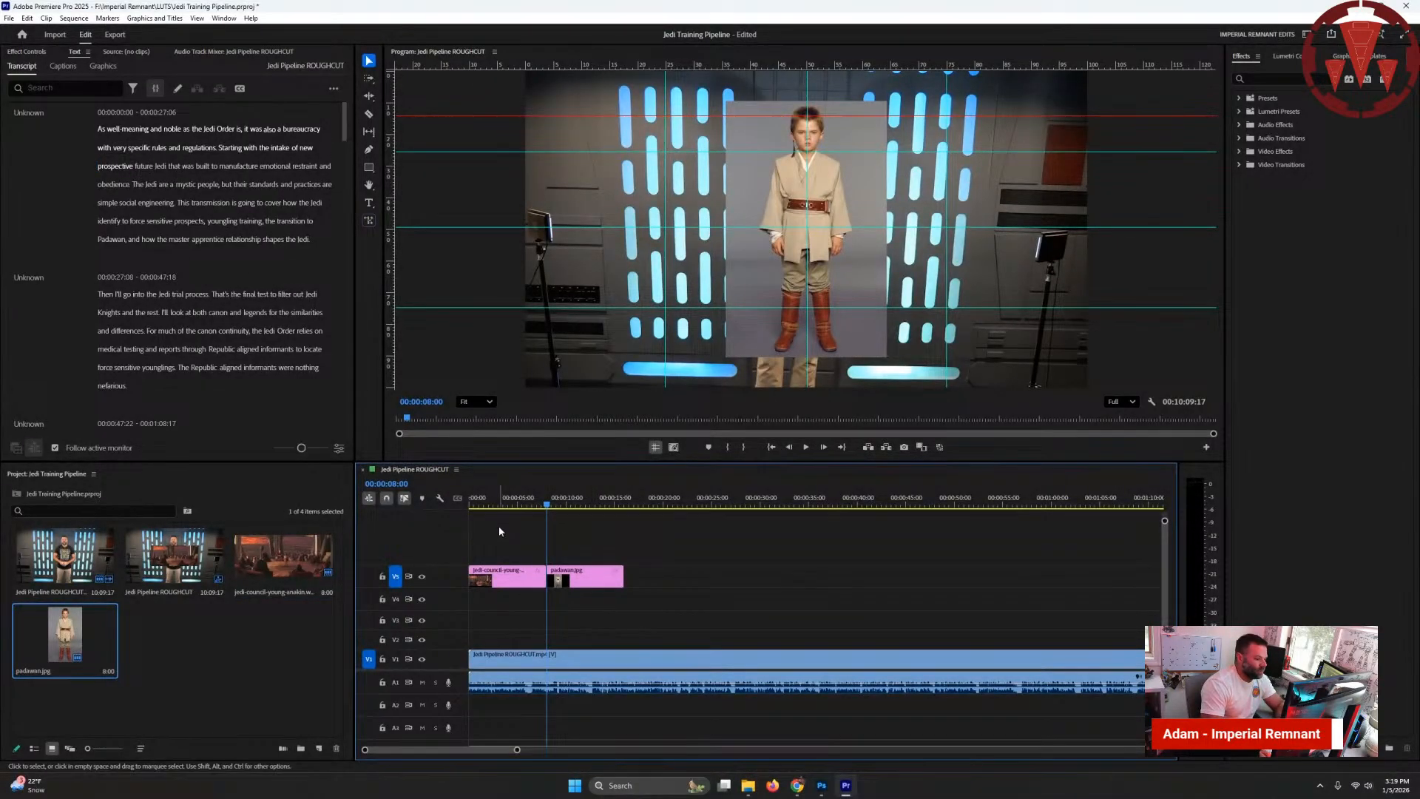
{"action": "key", "text": "Down"}
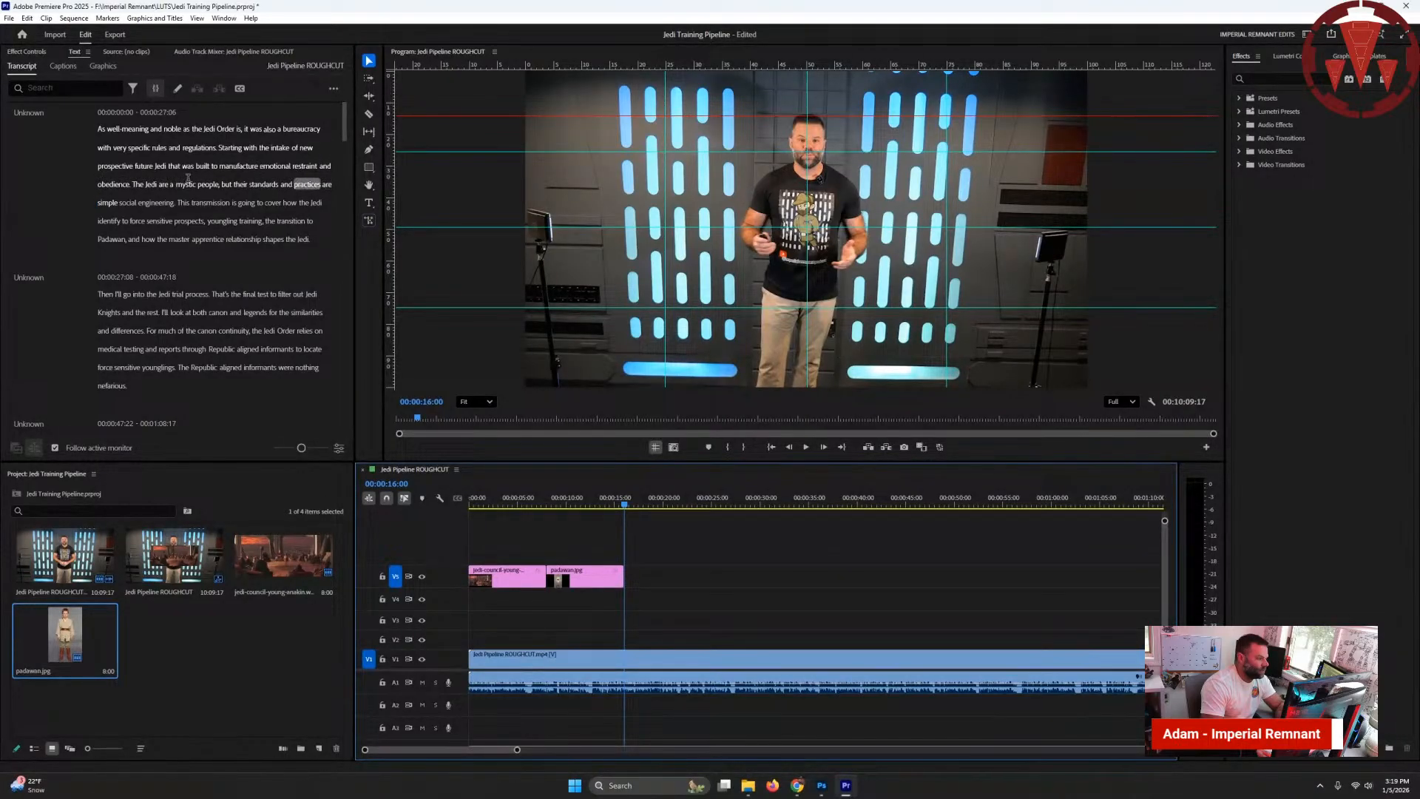
{"action": "left_click", "coordinate": [182, 202]}
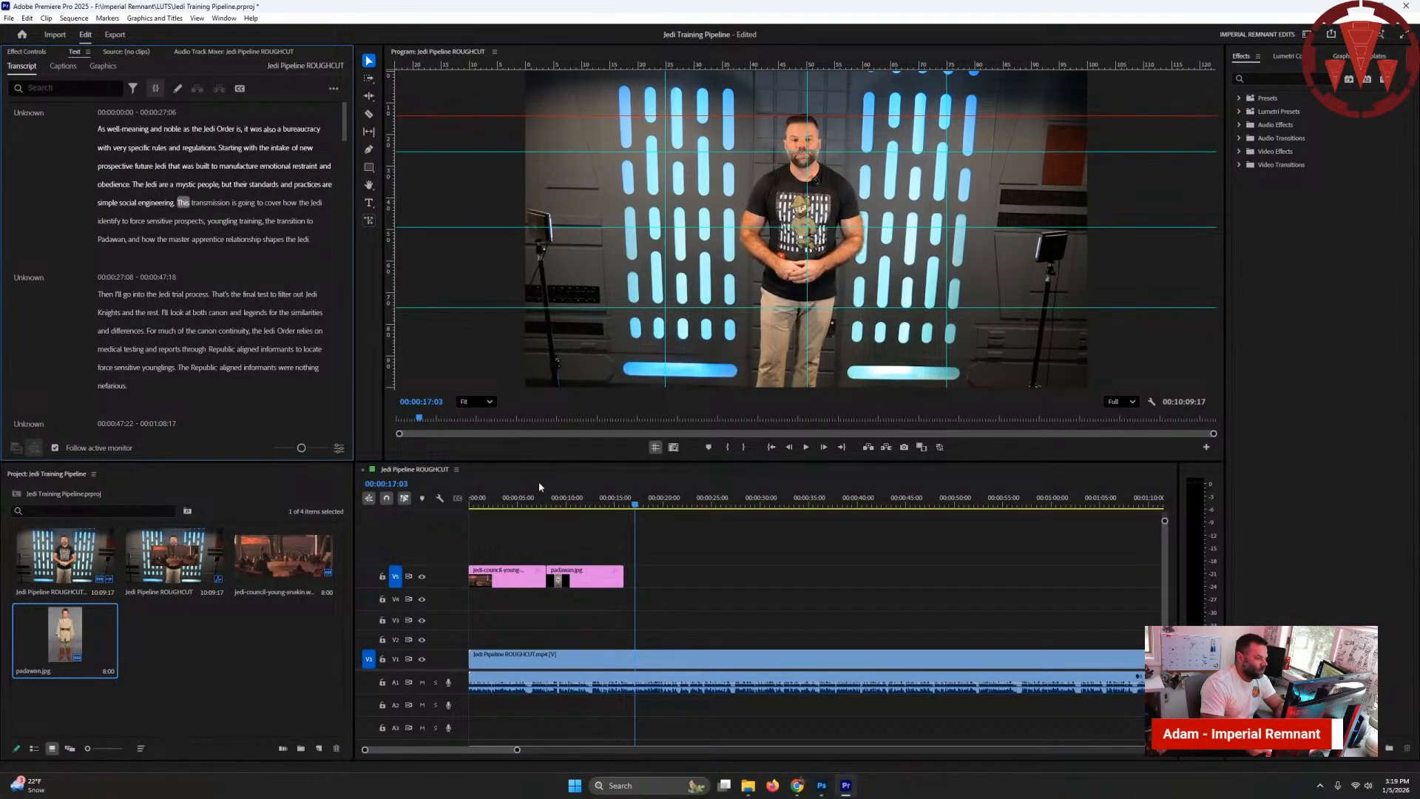
{"action": "key", "text": "ctrl+z"}
{"action": "left_click", "coordinate": [166, 652]}
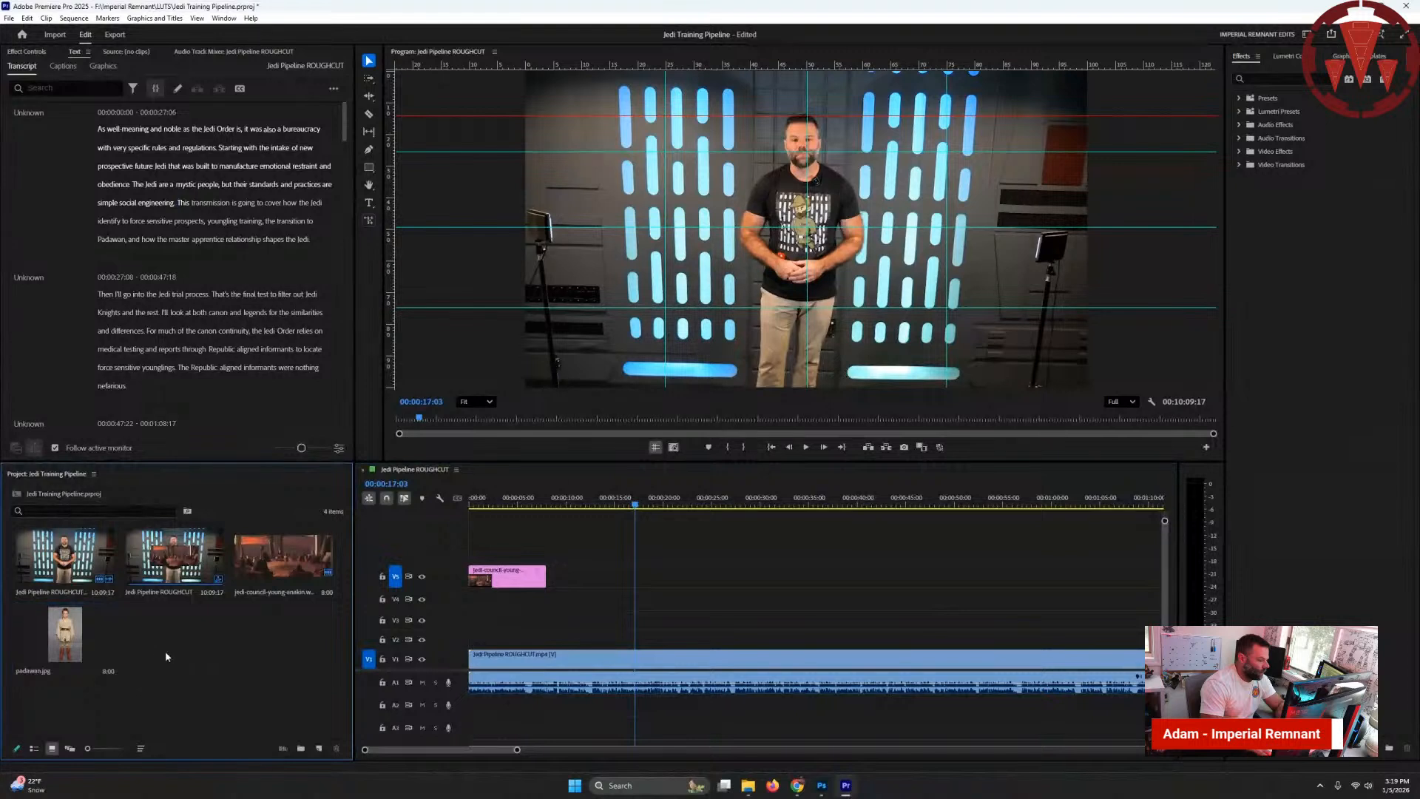
{"action": "key", "text": "ctrl+z"}
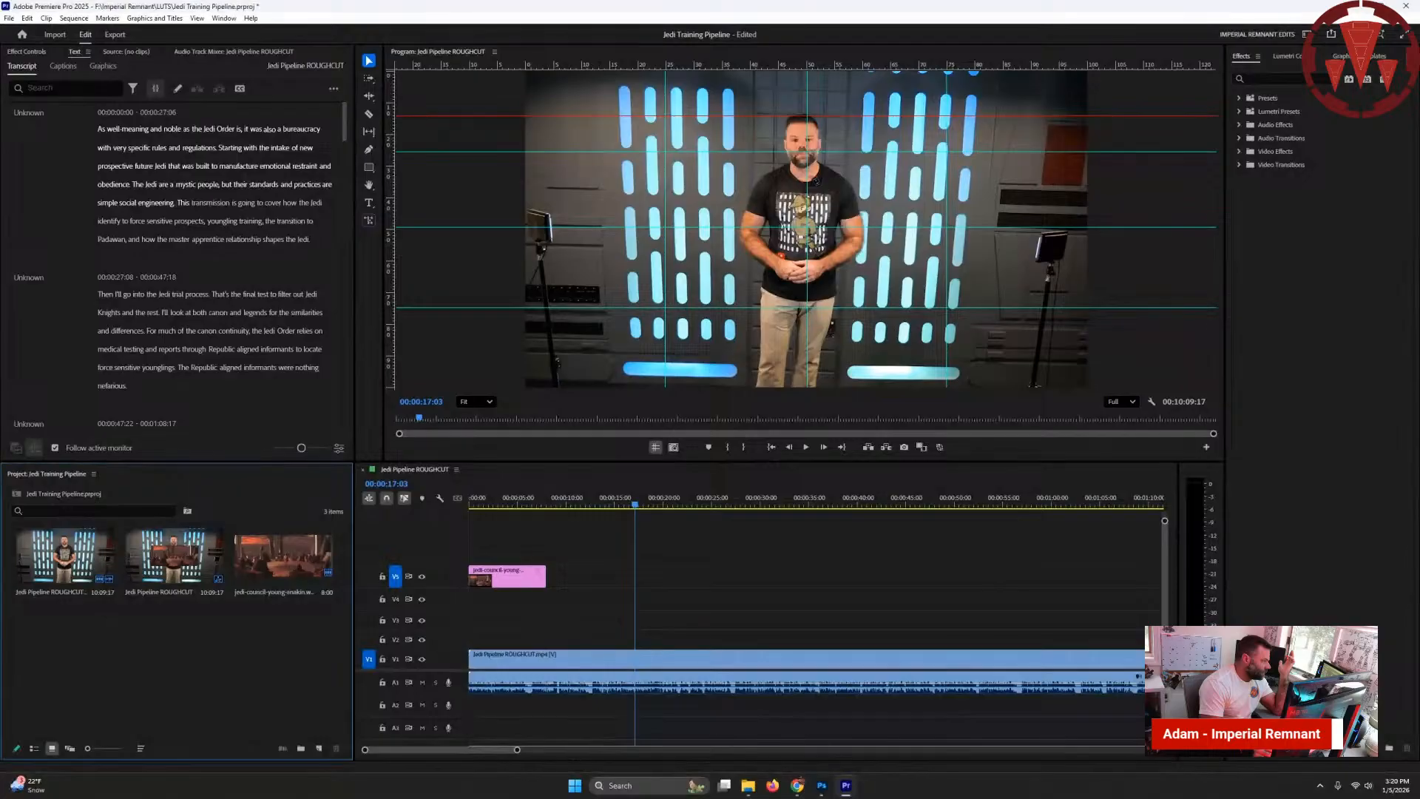
- Place padawan.jpg on V5 after the Jedi council clip once more, then delete it from the timeline and the project
{"action": "left_click_drag", "start_coordinate": [735, 640], "coordinate": [562, 574]}
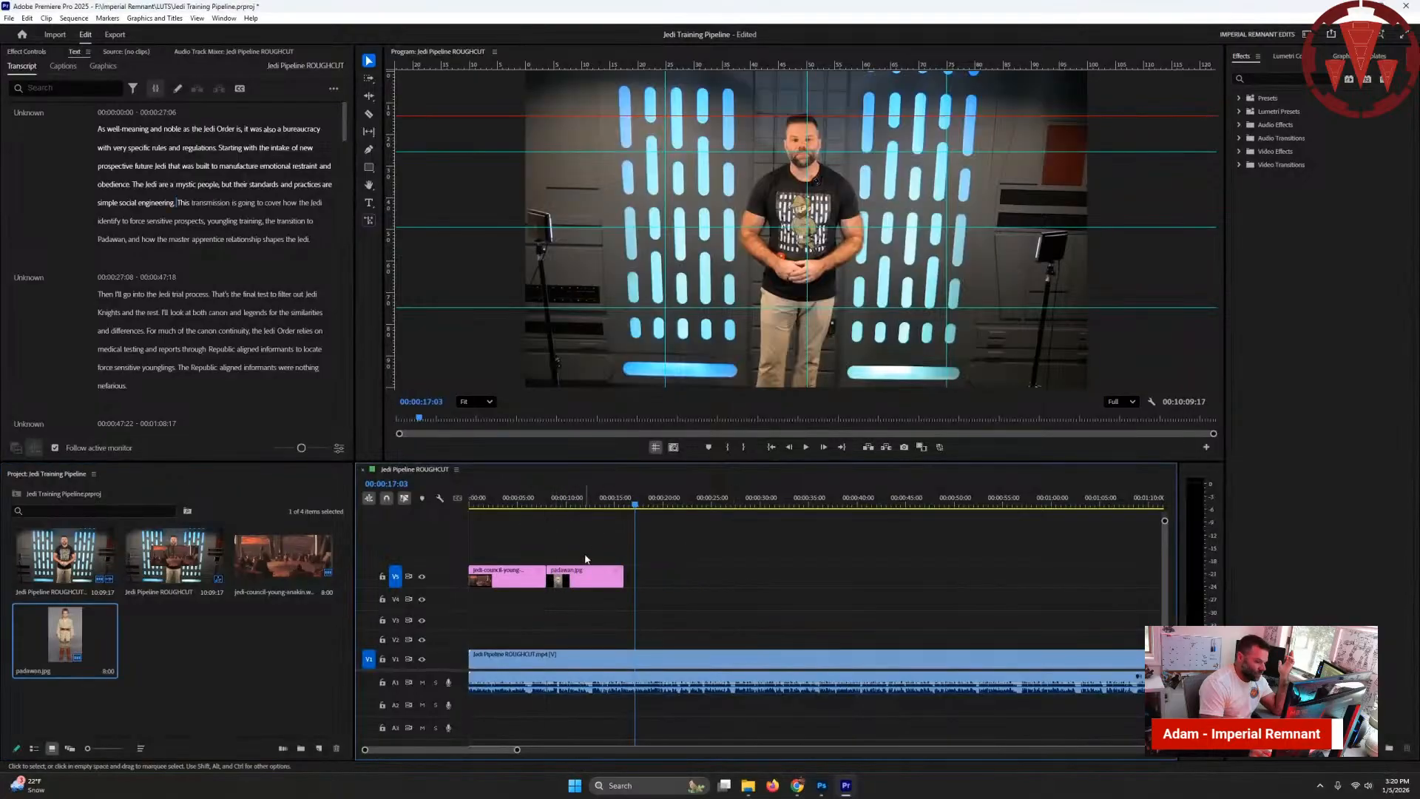
{"action": "left_click", "coordinate": [611, 584]}
{"action": "key", "text": "Delete"}
{"action": "left_click", "coordinate": [196, 660]}
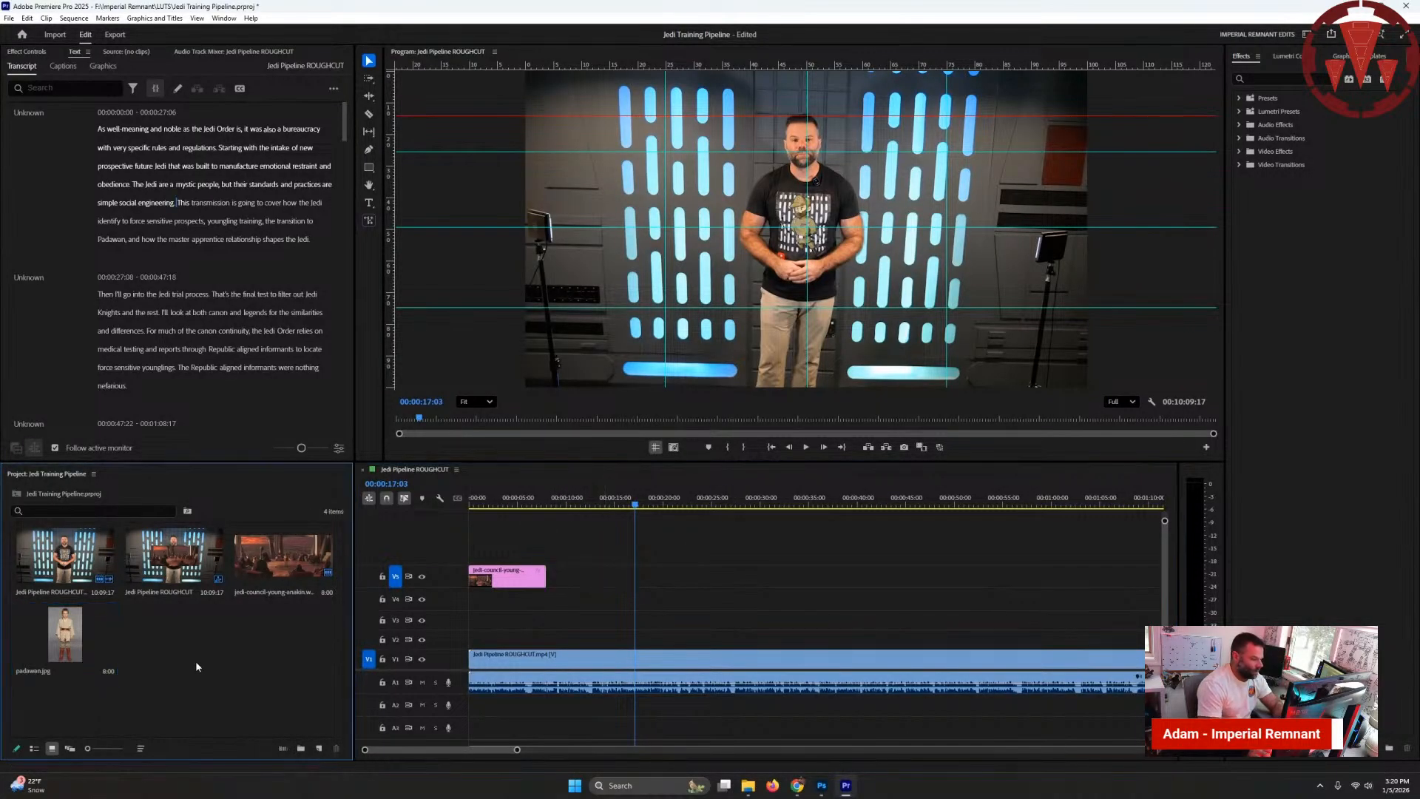
{"action": "left_click", "coordinate": [74, 634]}
{"action": "key", "text": "Delete"}
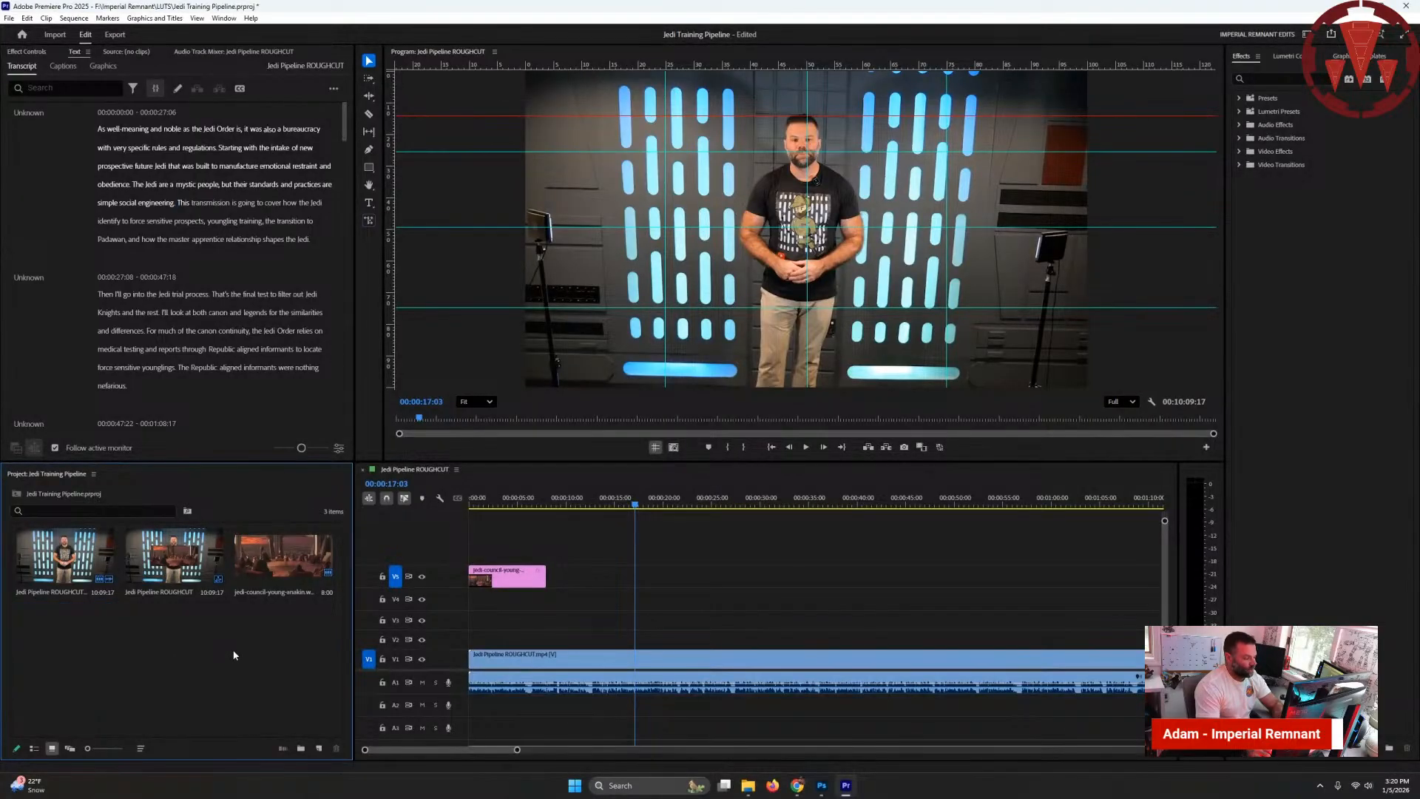
- Add the unifying-force watercolor image to V5 at 00:00:08:00 and extend its end to the sentence starting "This transmission" at 00:00:17:03
{"action": "left_click", "coordinate": [527, 502]}
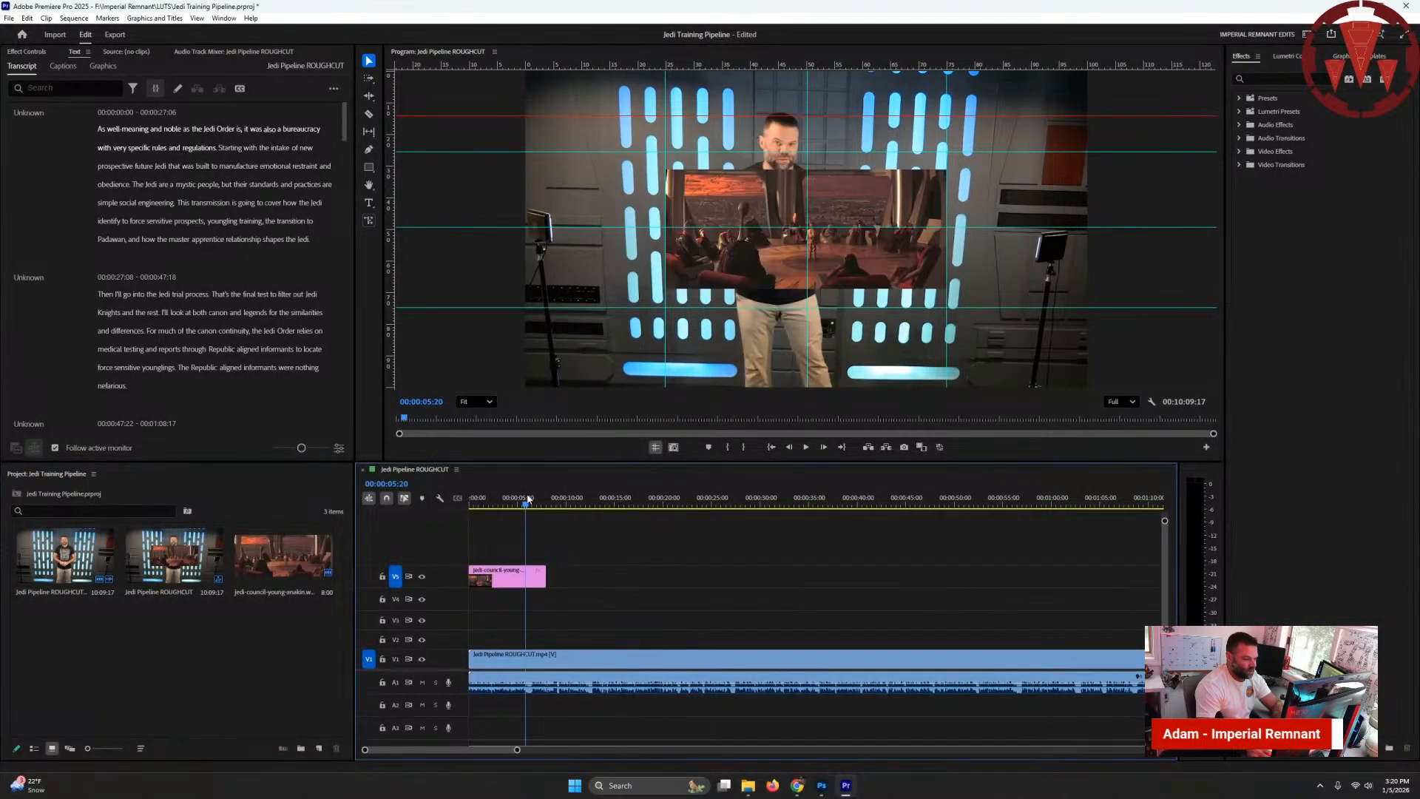
{"action": "key", "text": "Down"}
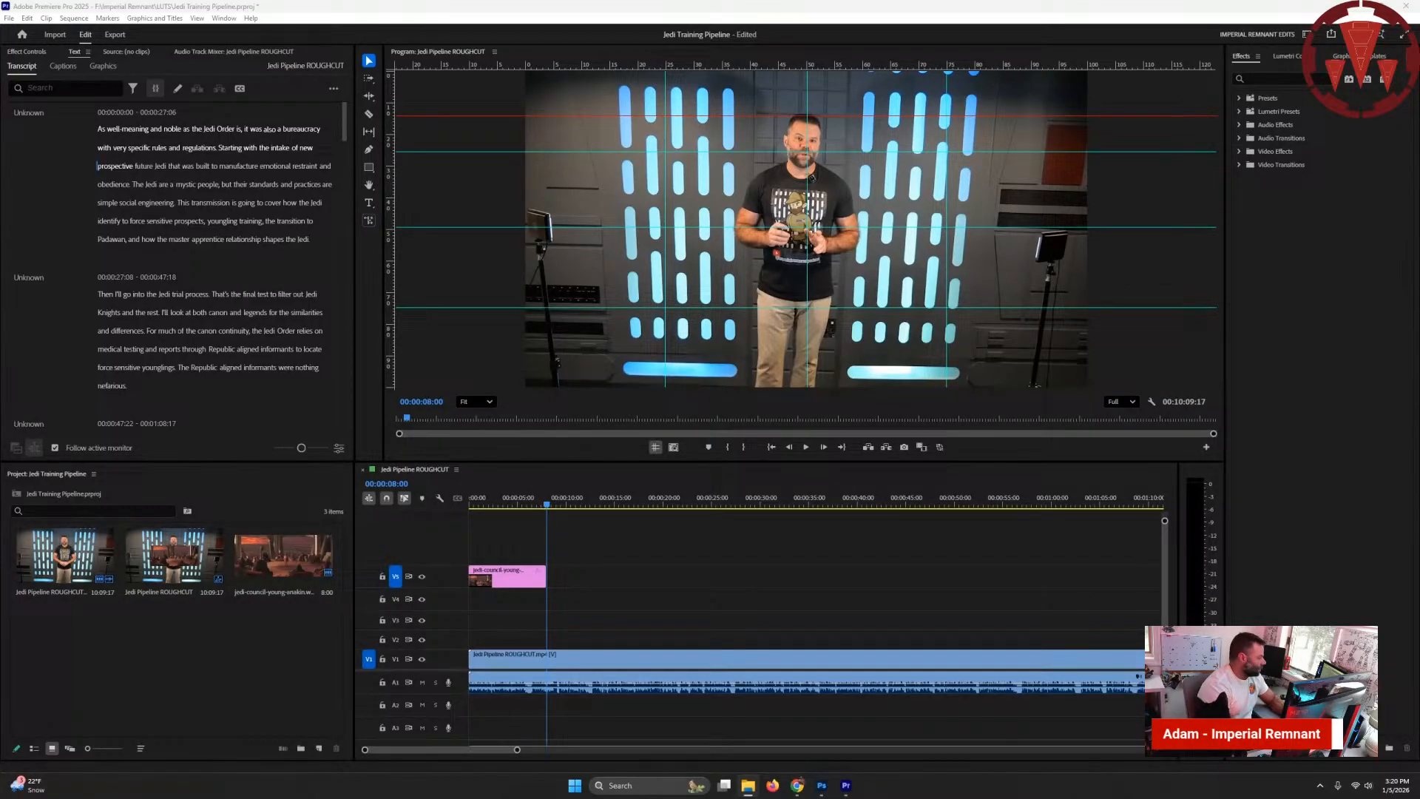
{"action": "left_click_drag", "start_coordinate": [731, 612], "coordinate": [553, 582]}
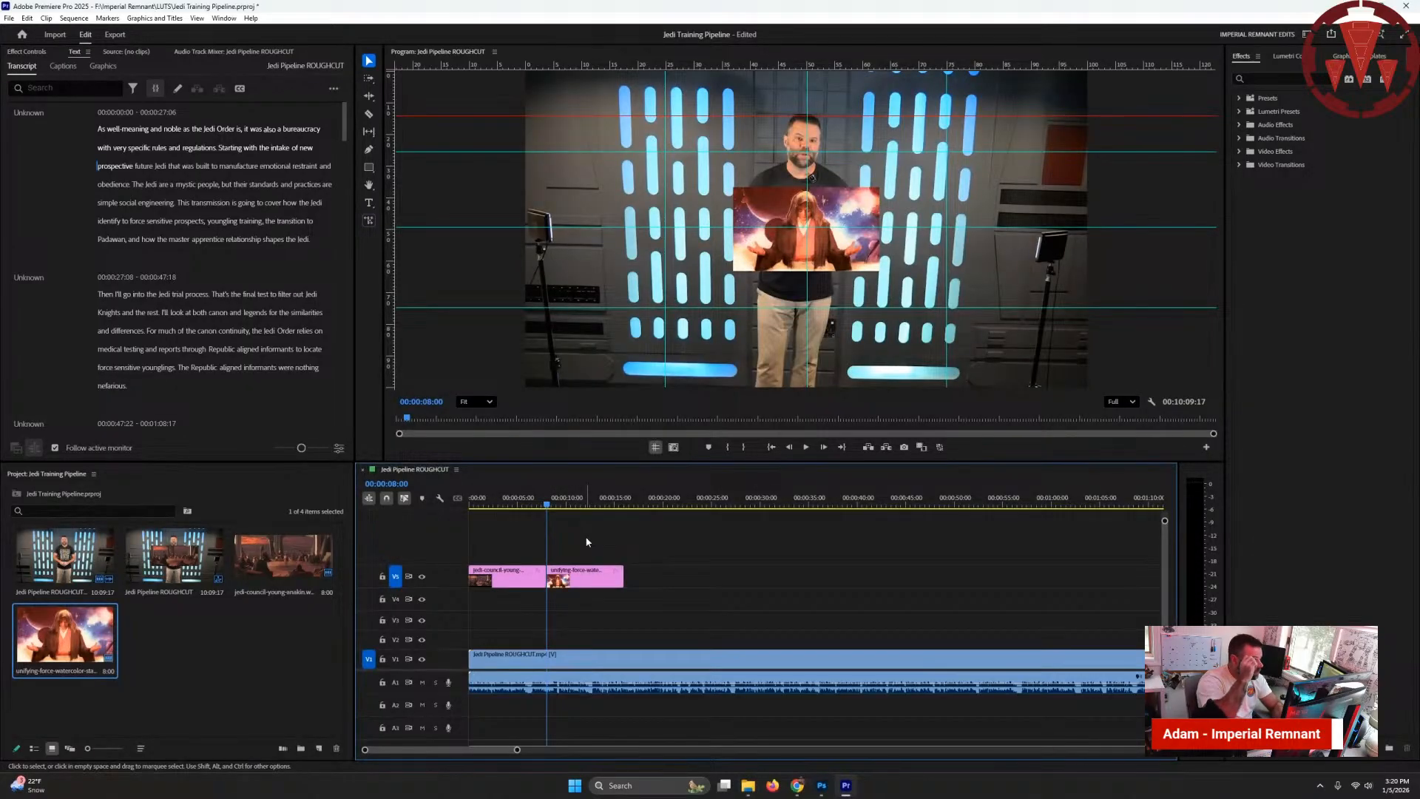
{"action": "key", "text": "Down"}
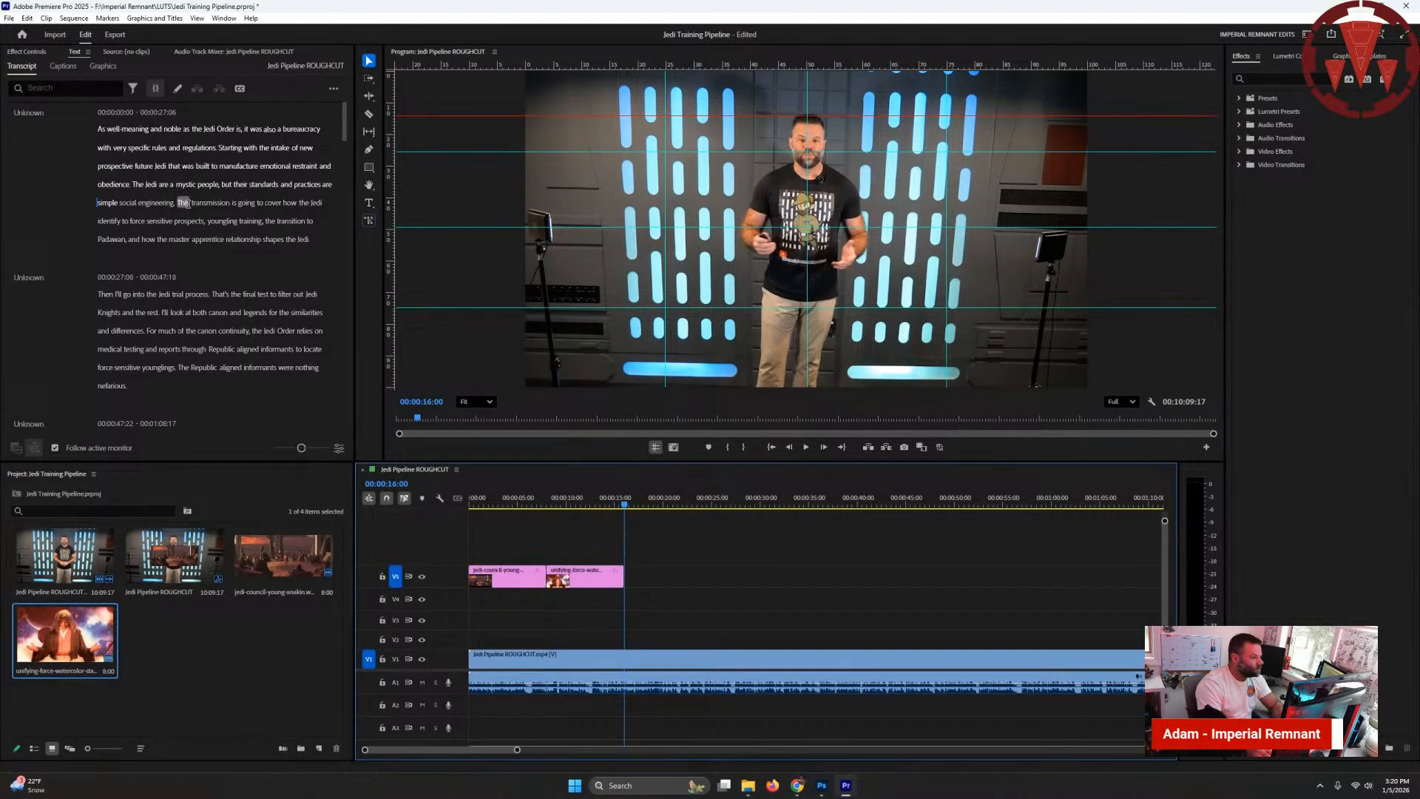
{"action": "left_click_drag", "start_coordinate": [624, 577], "coordinate": [641, 579]}
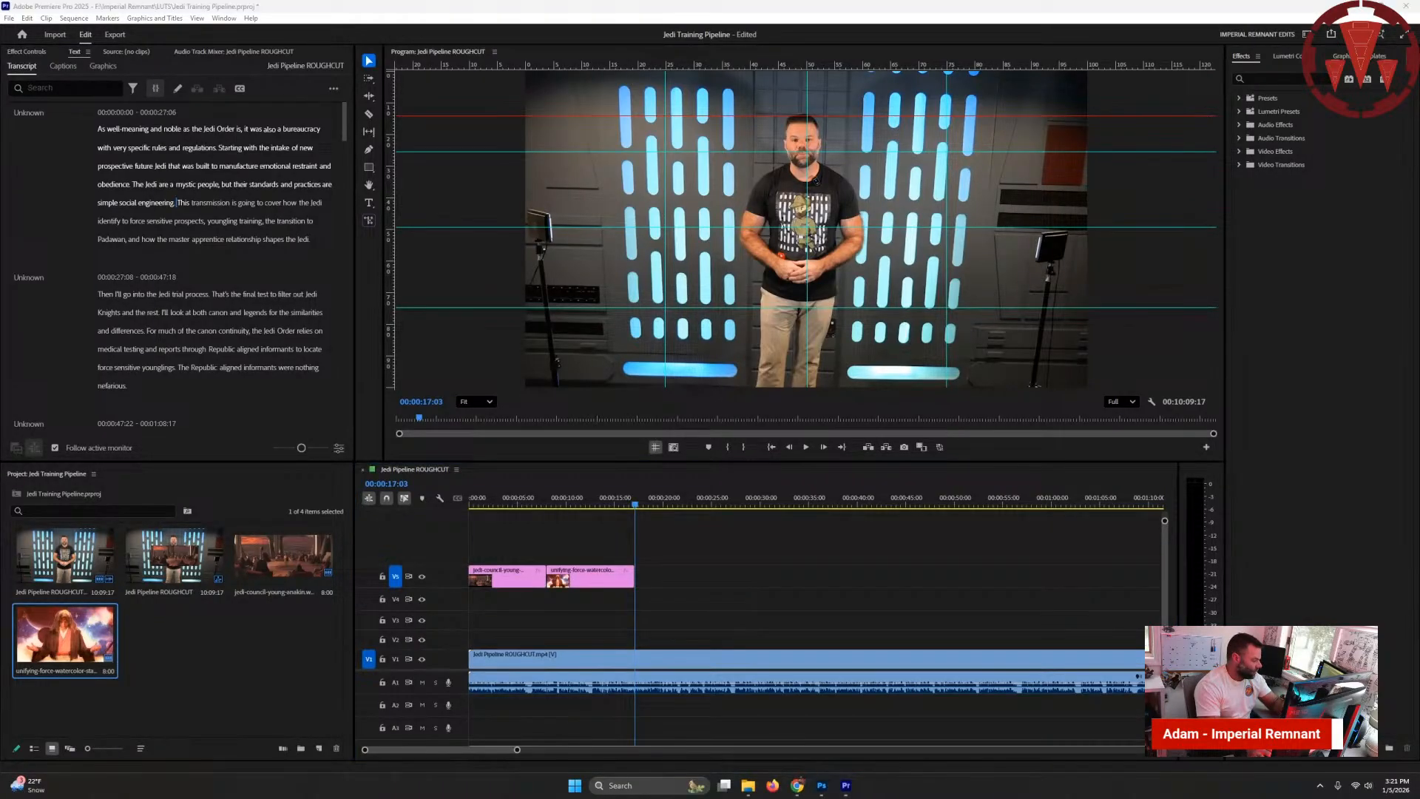
{"action": "key", "text": "super+d"}
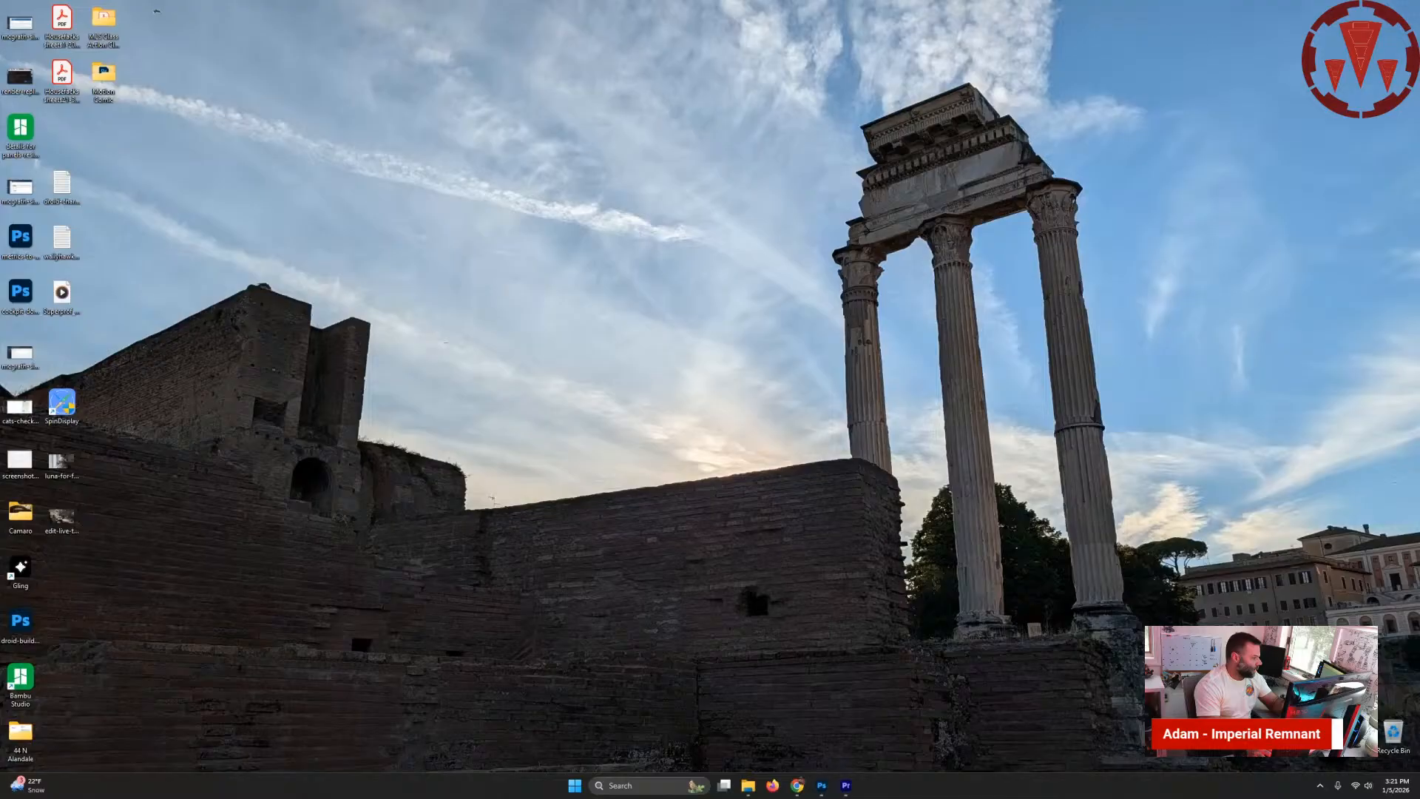
{"action": "key", "text": "super+d"}
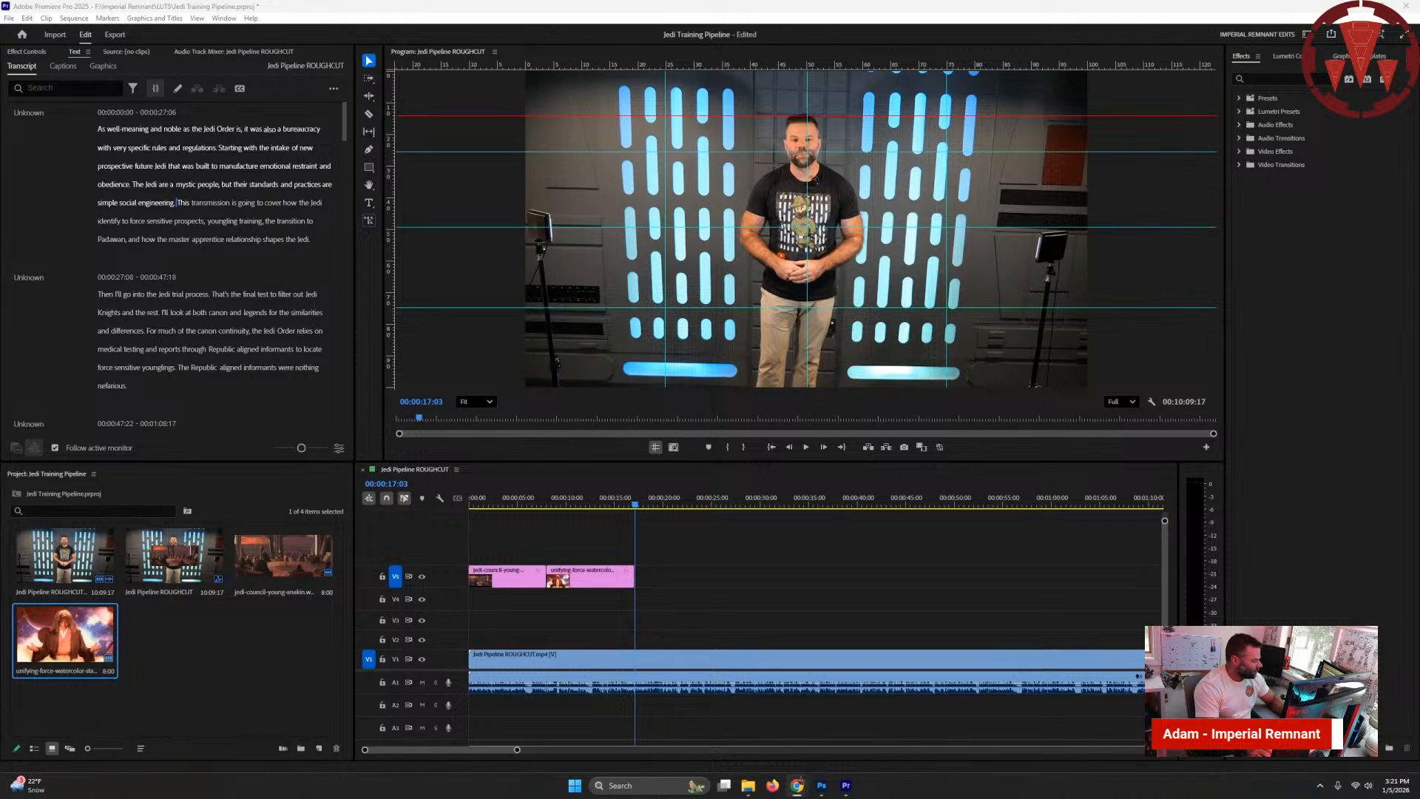
- Move the playhead to the transcript sentence starting "For much of the canon continuity" at 00:00:36:00
{"action": "left_click", "coordinate": [675, 12]}
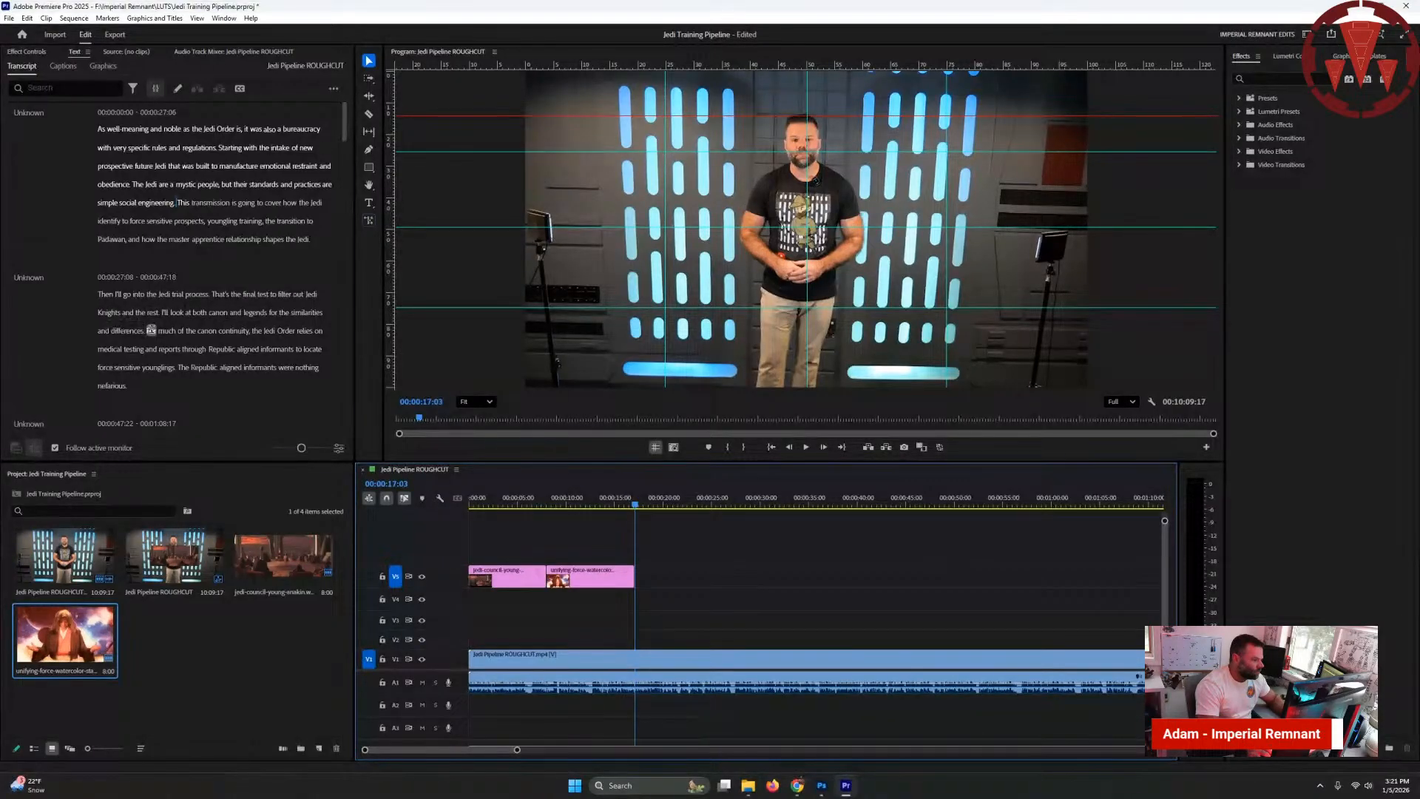
{"action": "left_click", "coordinate": [151, 330]}
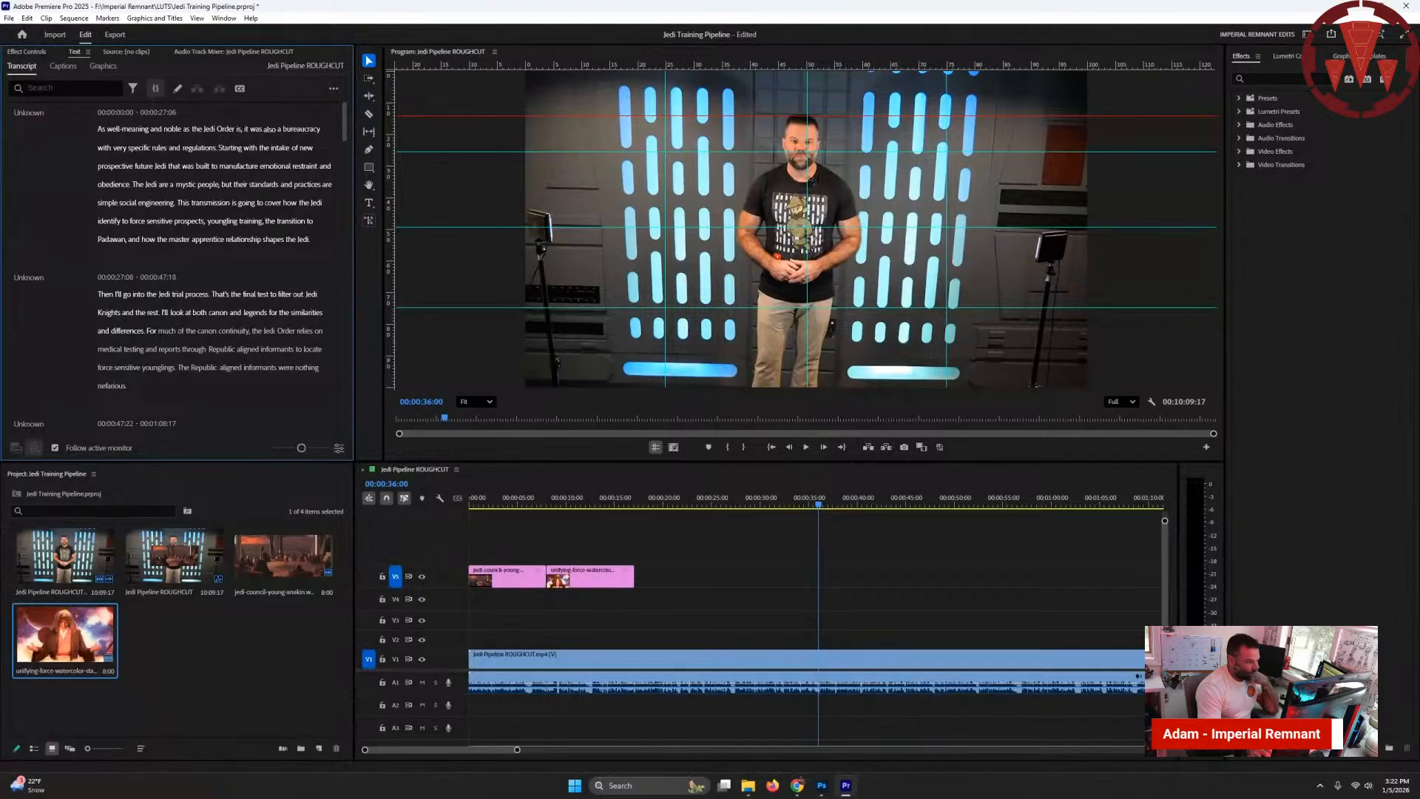
{"action": "left_click", "coordinate": [145, 331]}
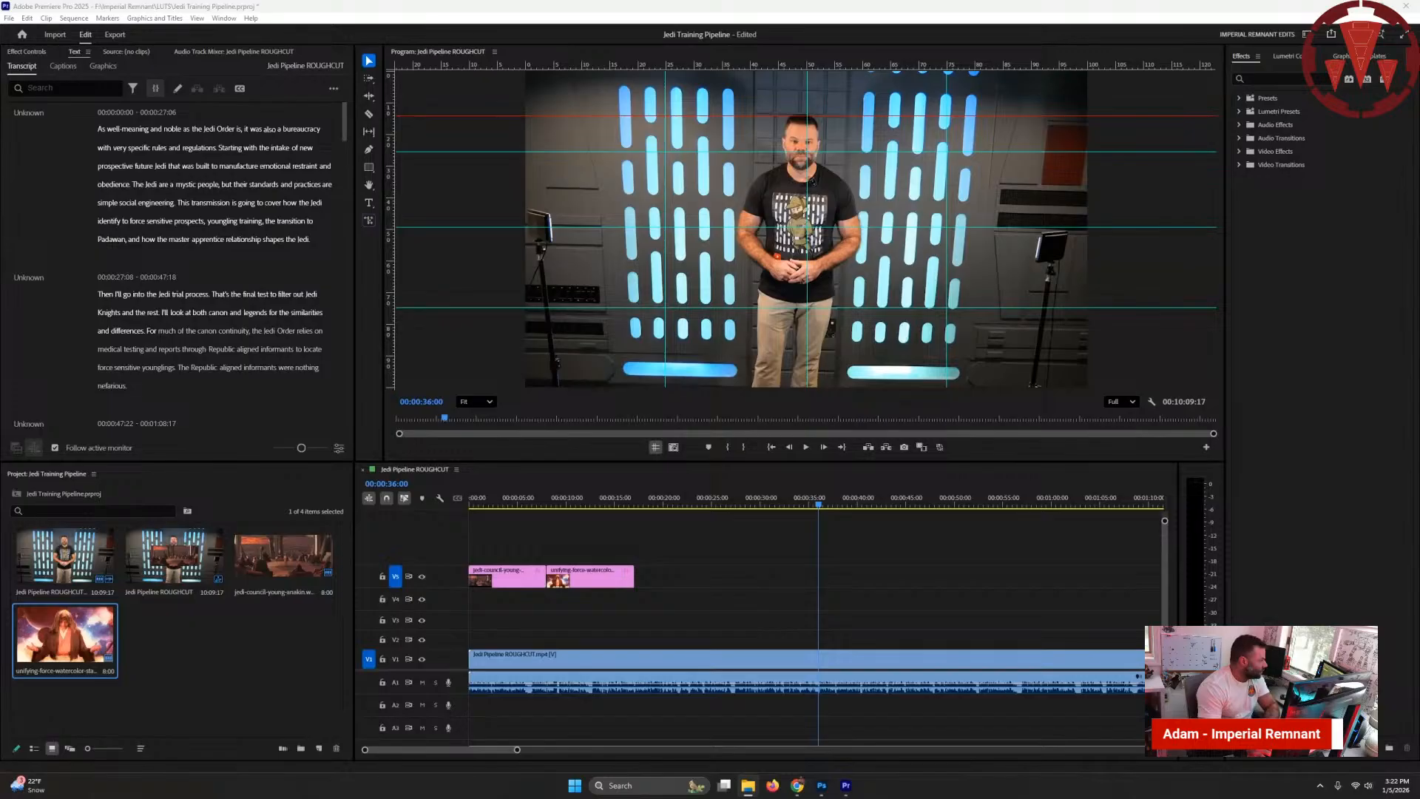
- Switch to File Explorer and look through the Qui-Gon Jinn stock footage for a fitting image, previewing the Qui-Gon on Tatooine picture
{"action": "left_click_drag", "start_coordinate": [0, 166], "coordinate": [652, 132]}
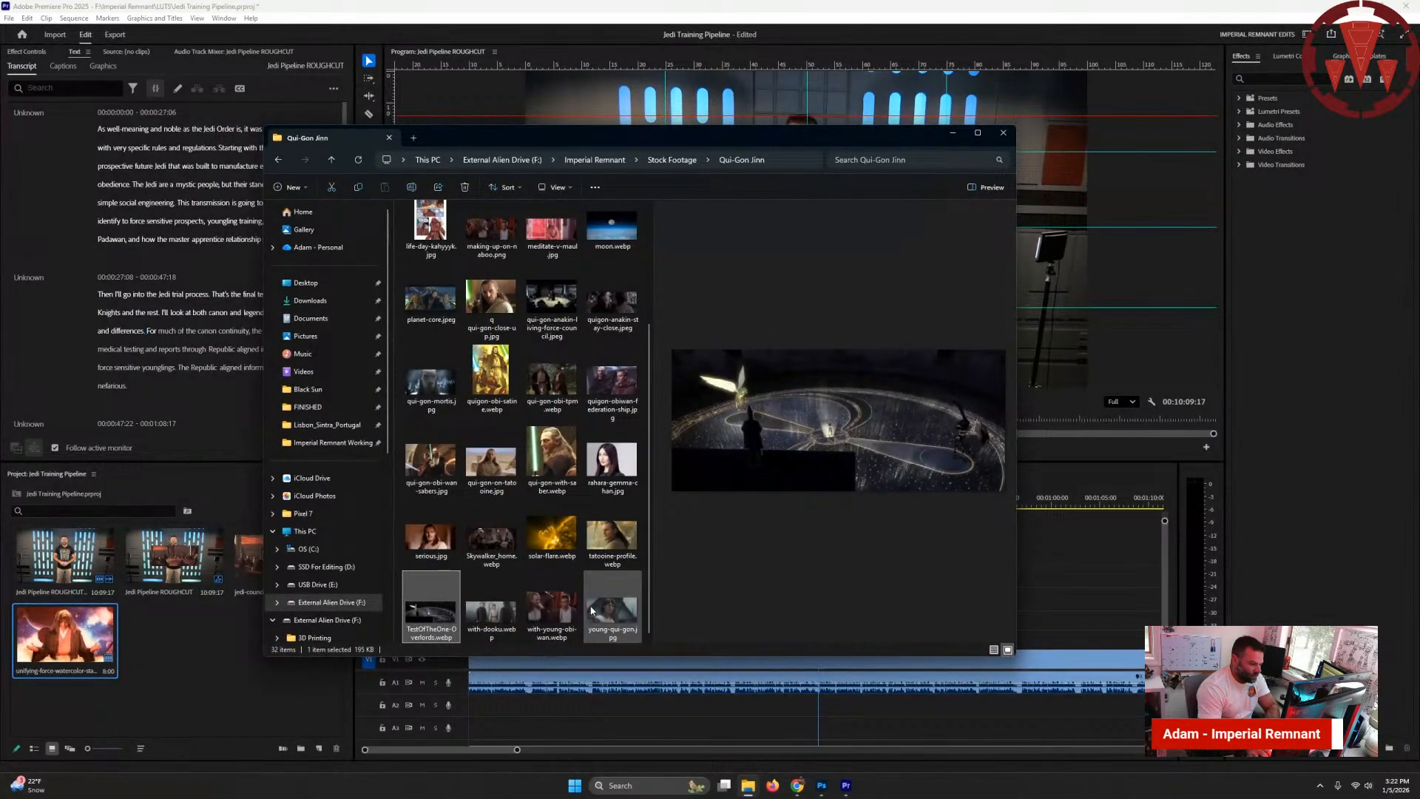
{"action": "left_click", "coordinate": [488, 491]}
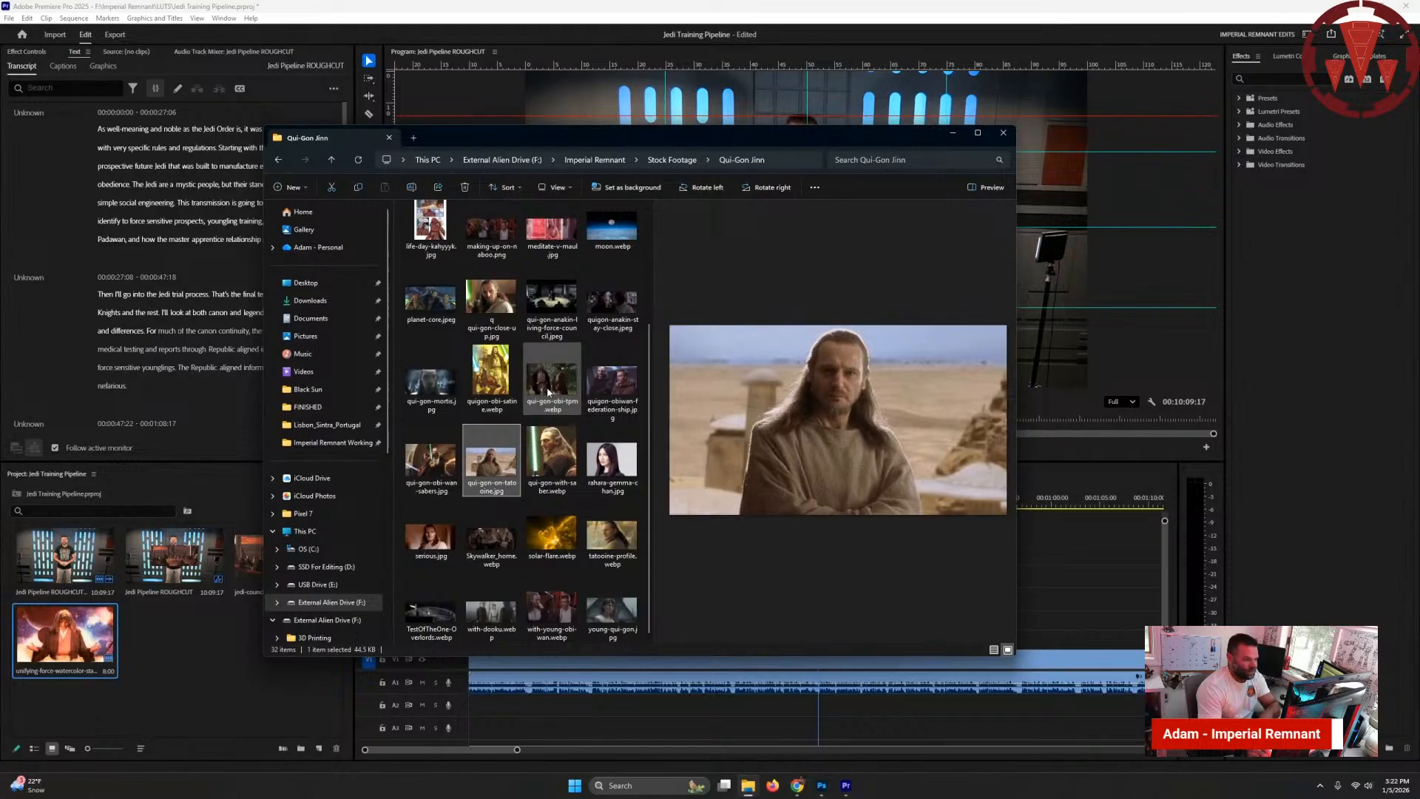
{"action": "scroll", "coordinate": [562, 382], "scroll_direction": "up", "scroll_amount": 2}
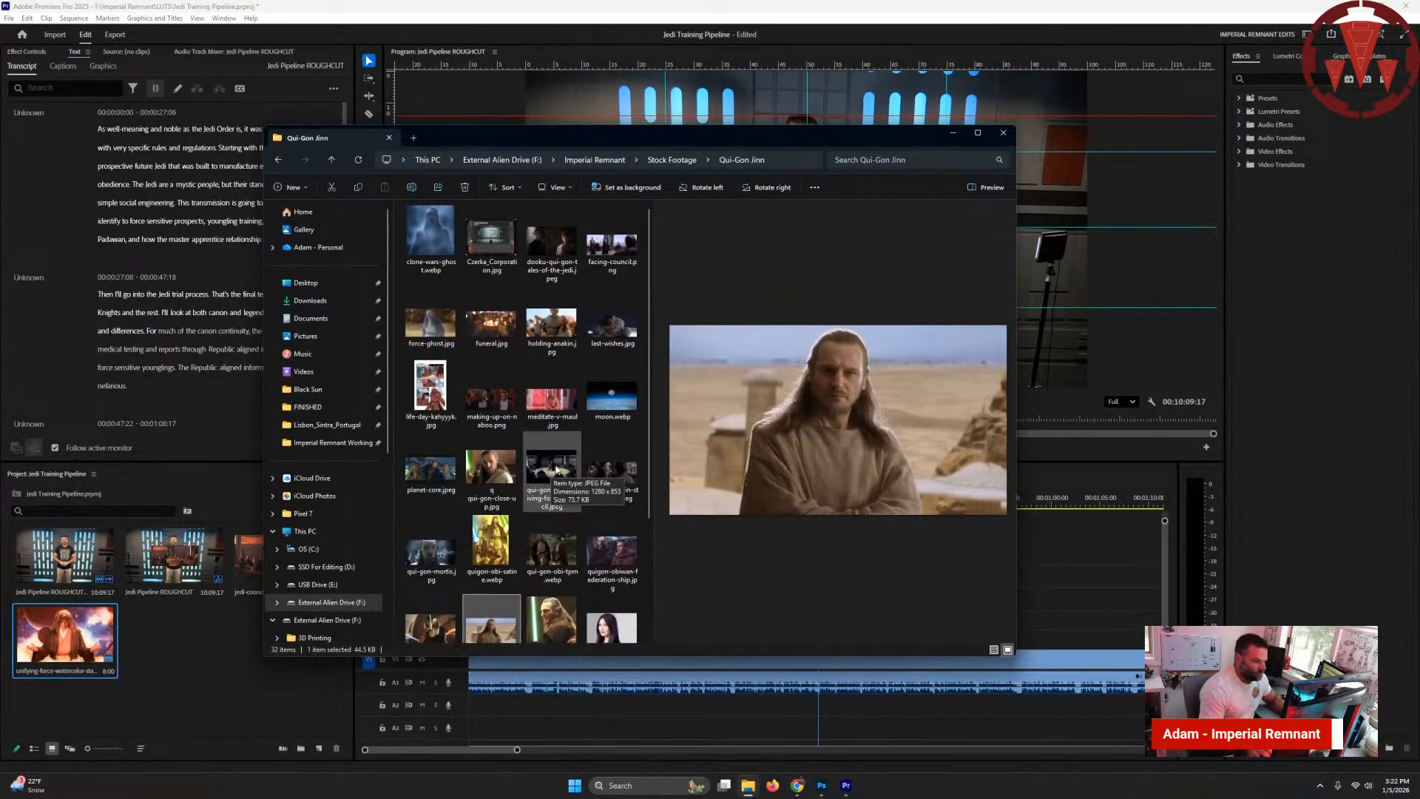
{"action": "scroll", "coordinate": [540, 475], "scroll_direction": "down", "scroll_amount": 2}
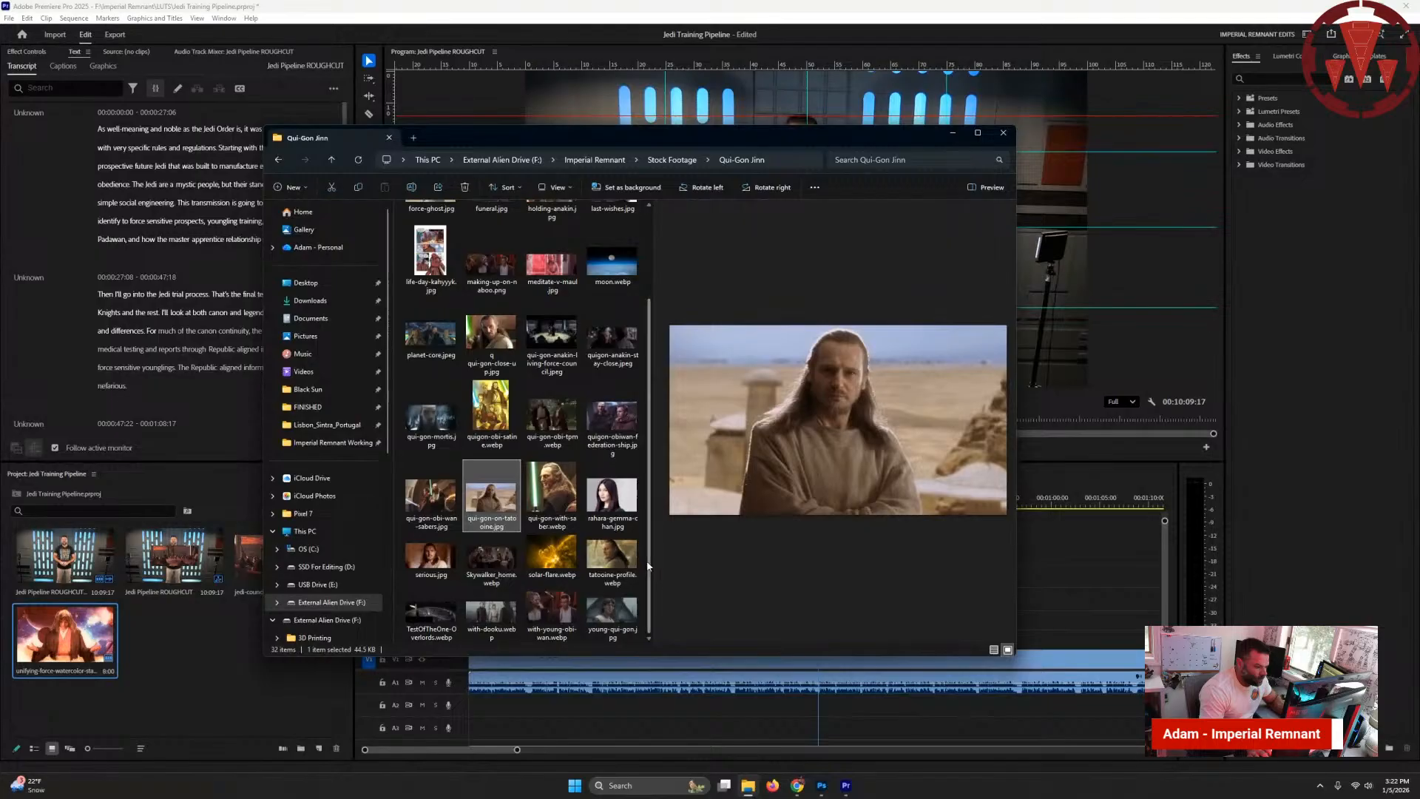
{"action": "scroll", "coordinate": [648, 551], "scroll_direction": "up", "scroll_amount": 1}
{"action": "scroll", "coordinate": [649, 551], "scroll_direction": "up", "scroll_amount": 2}
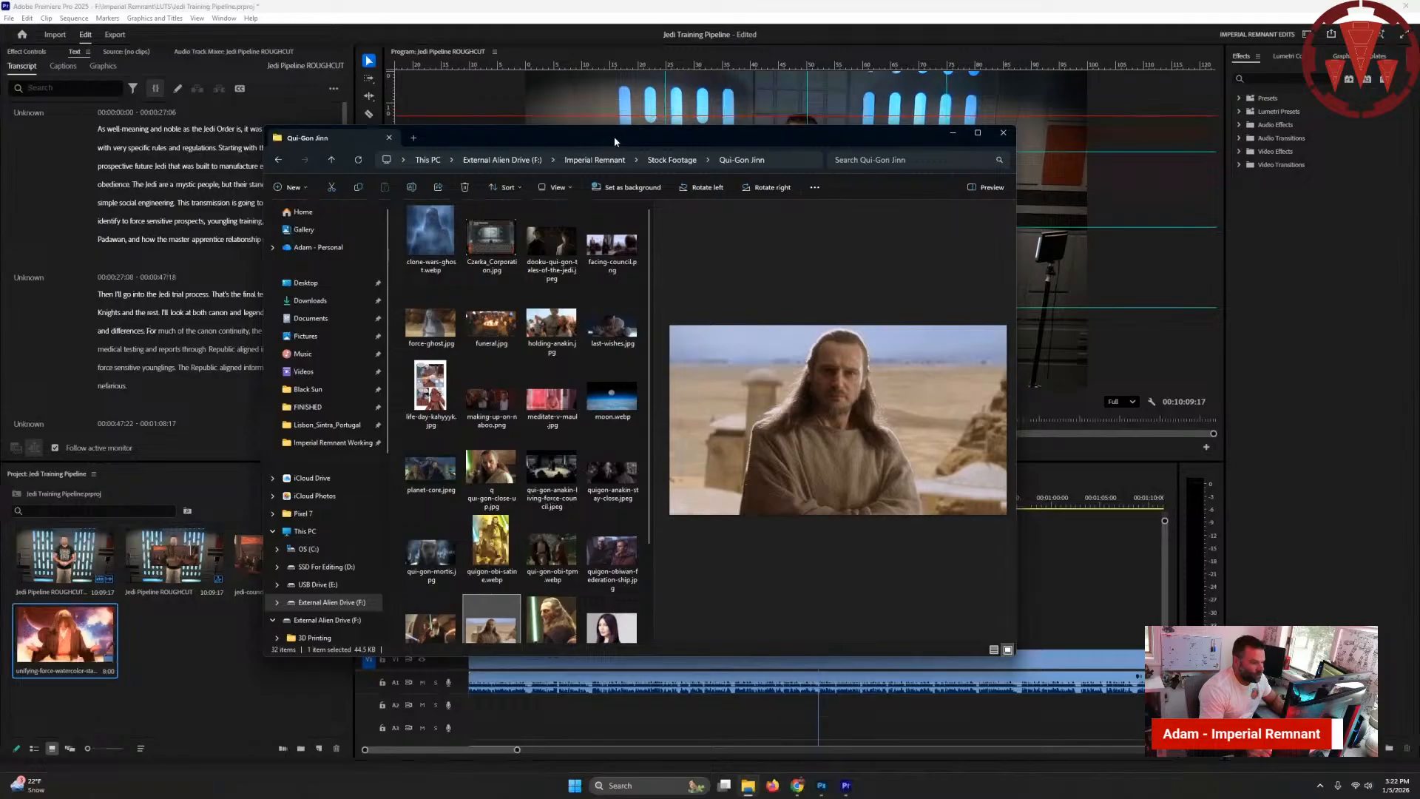
- Open the Anakin Skywalker folder in Stock Footage and look through its images, previewing the Tatooine friends and Quadinaros pictures
{"action": "left_click", "coordinate": [671, 160]}
{"action": "type", "text": "an"}
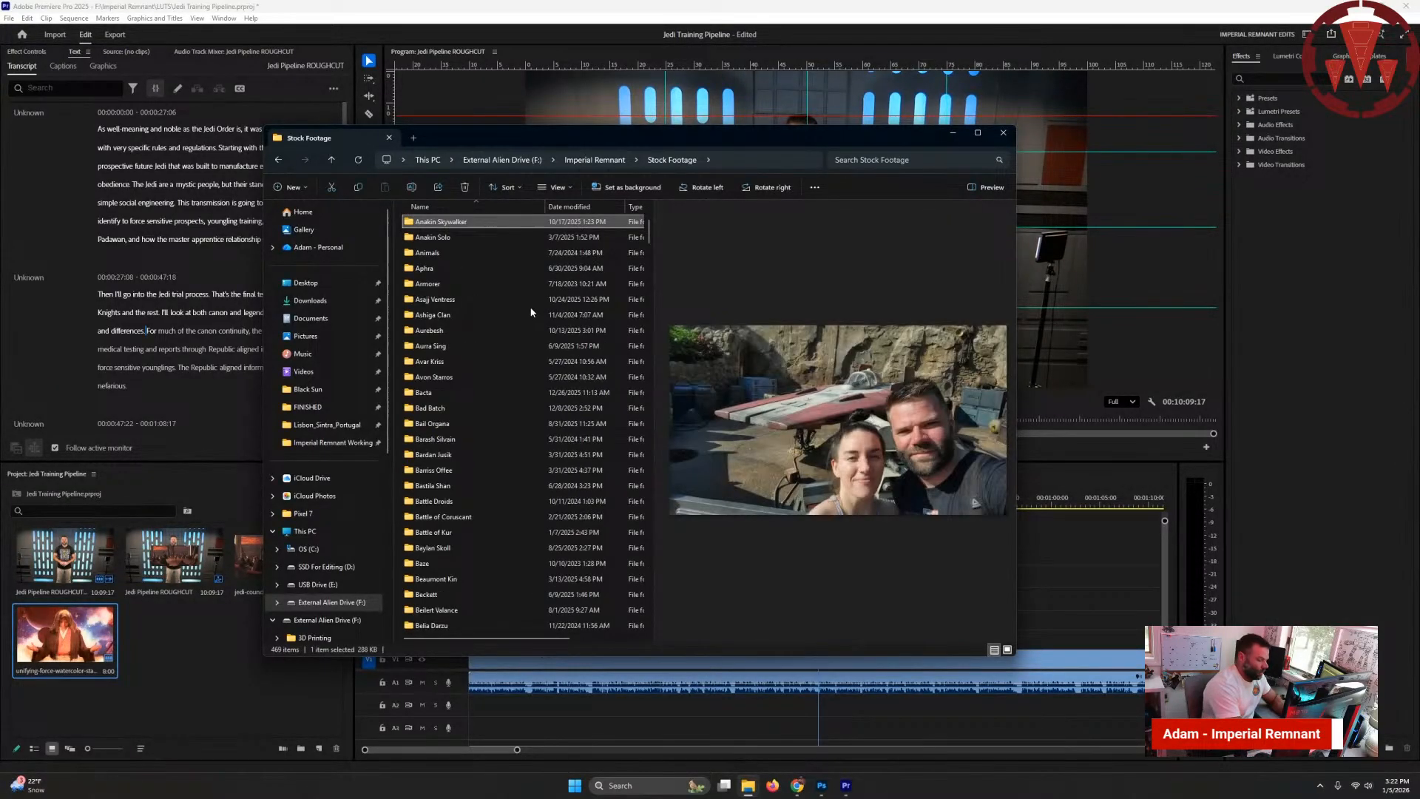
{"action": "key", "text": "Return"}
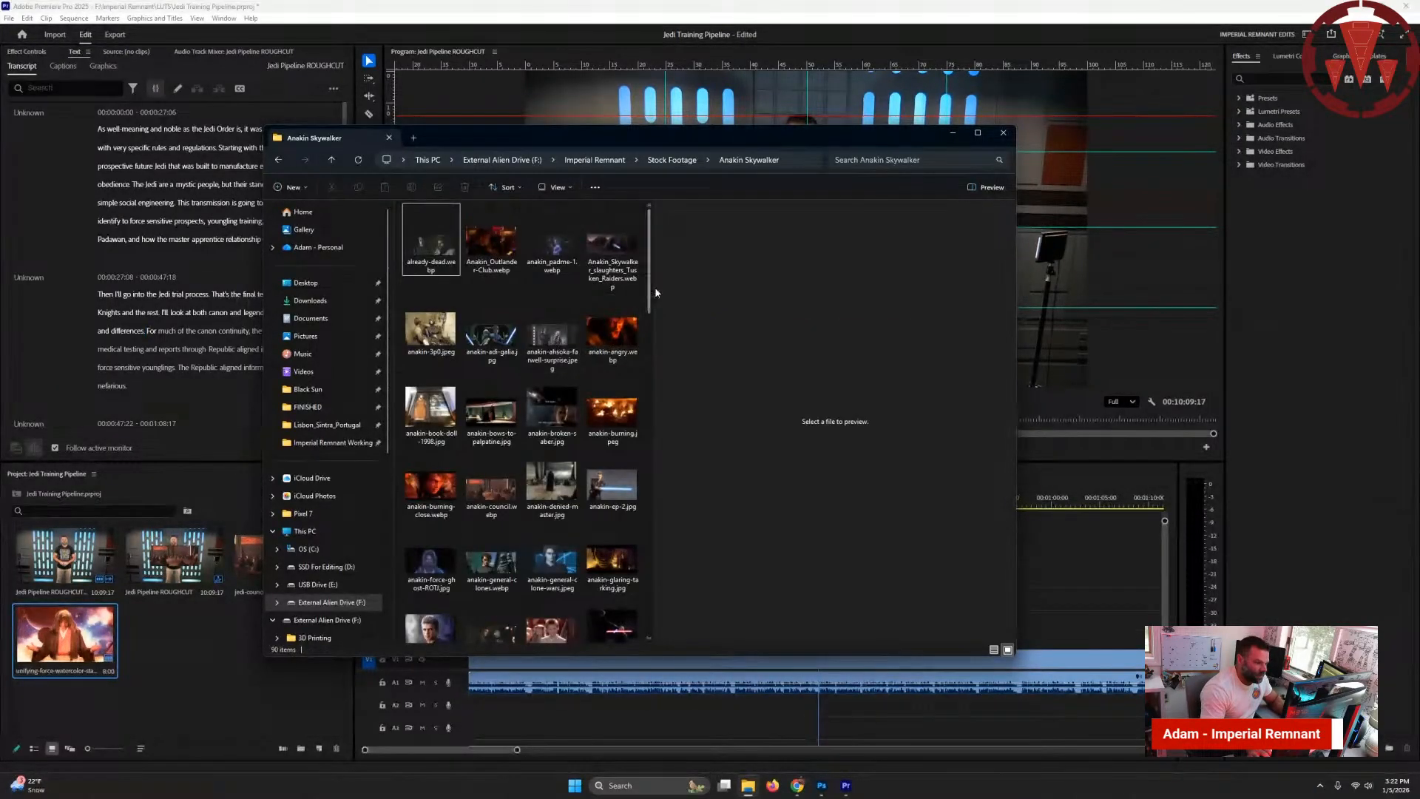
{"action": "type", "text": "t"}
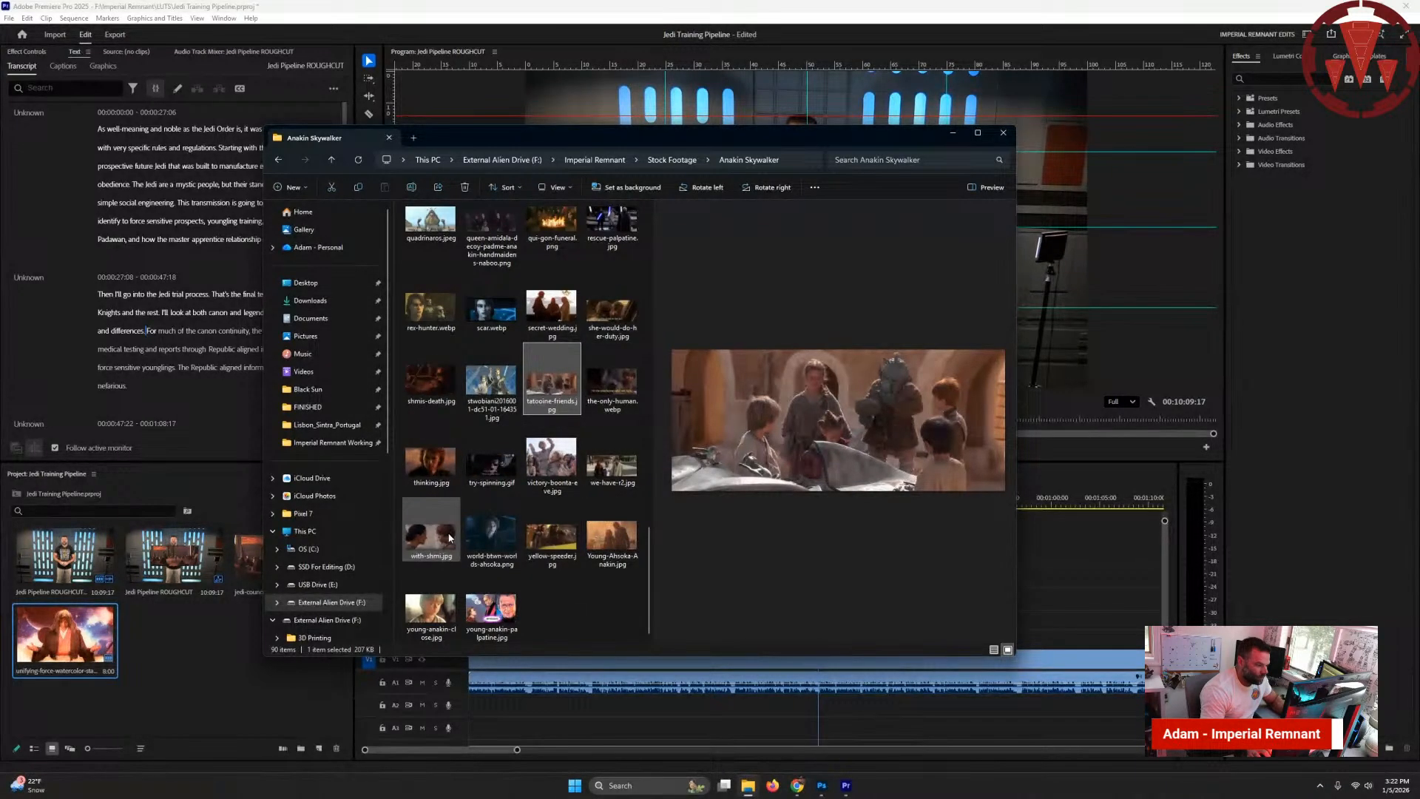
{"action": "left_click", "coordinate": [590, 607]}
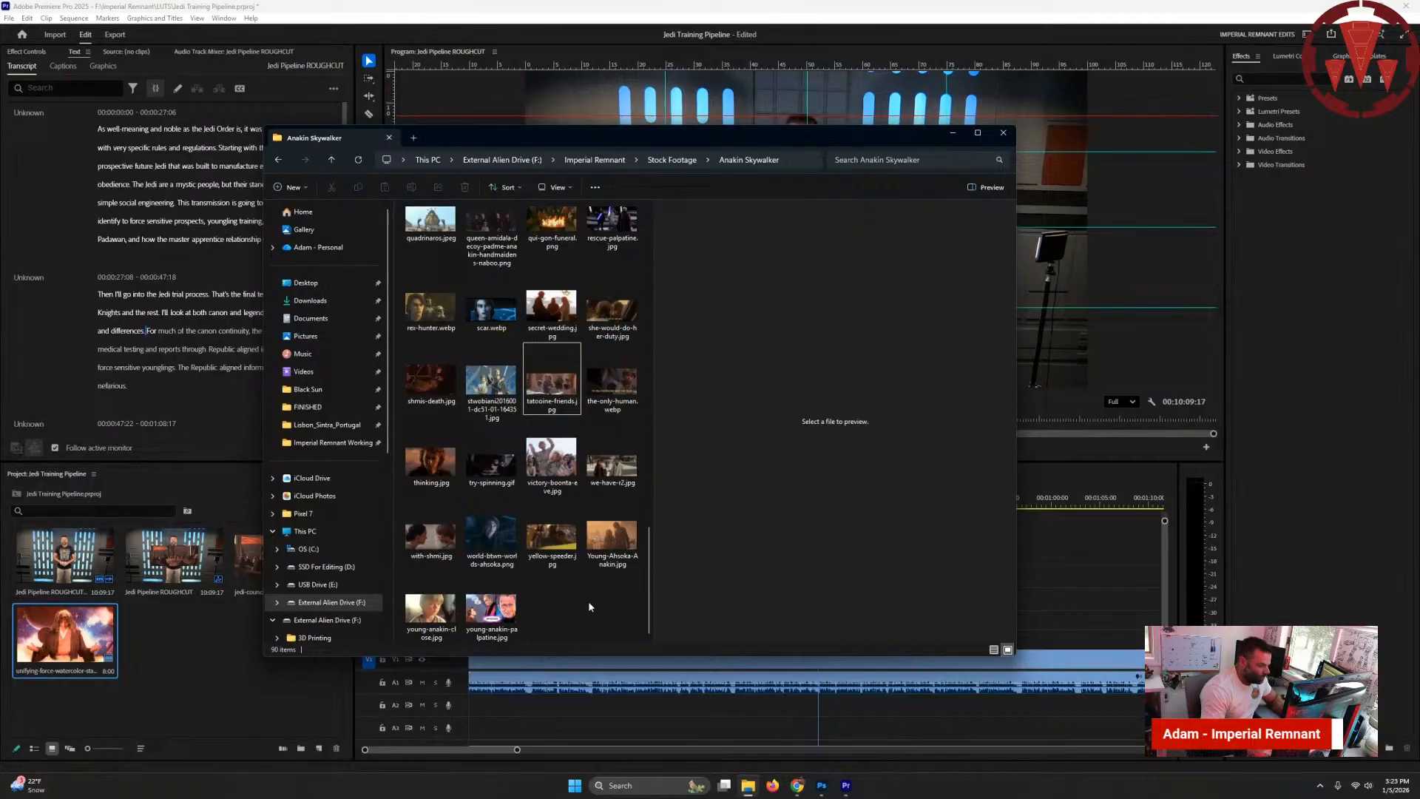
{"action": "key", "text": "Home"}
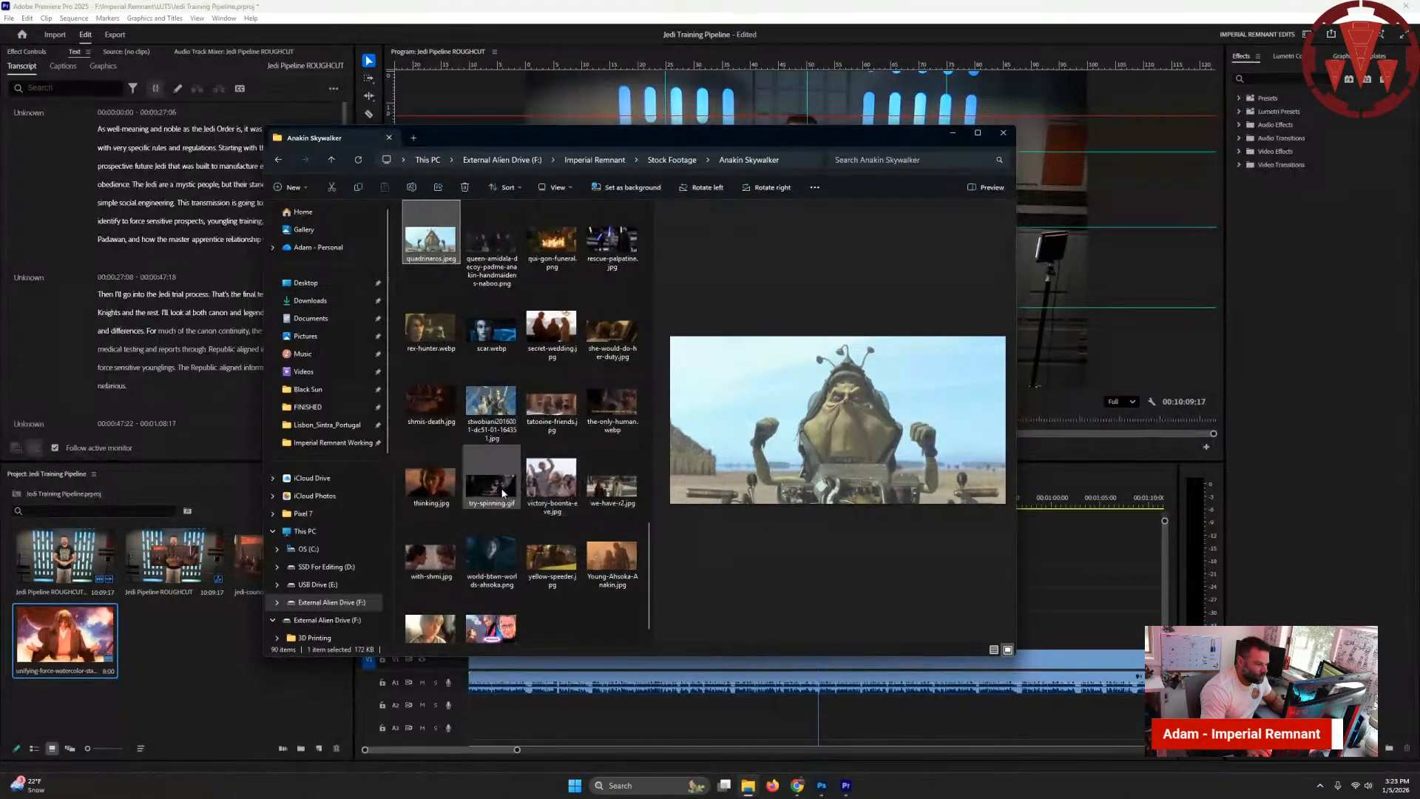
- Return to Stock Footage and check the Qui-Gon Jinn folder again for a suitable image
{"action": "left_click", "coordinate": [663, 160]}
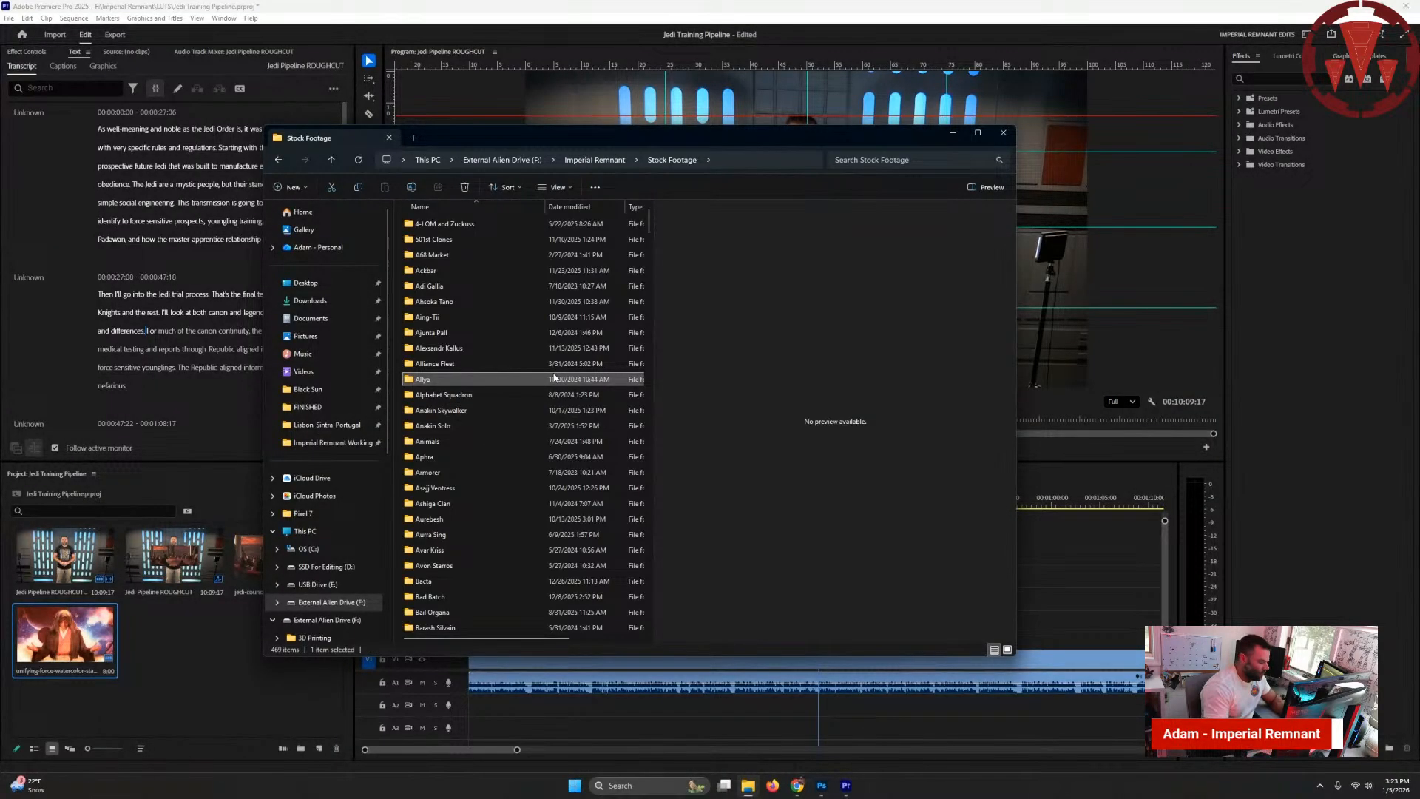
{"action": "double_click", "coordinate": [554, 378]}
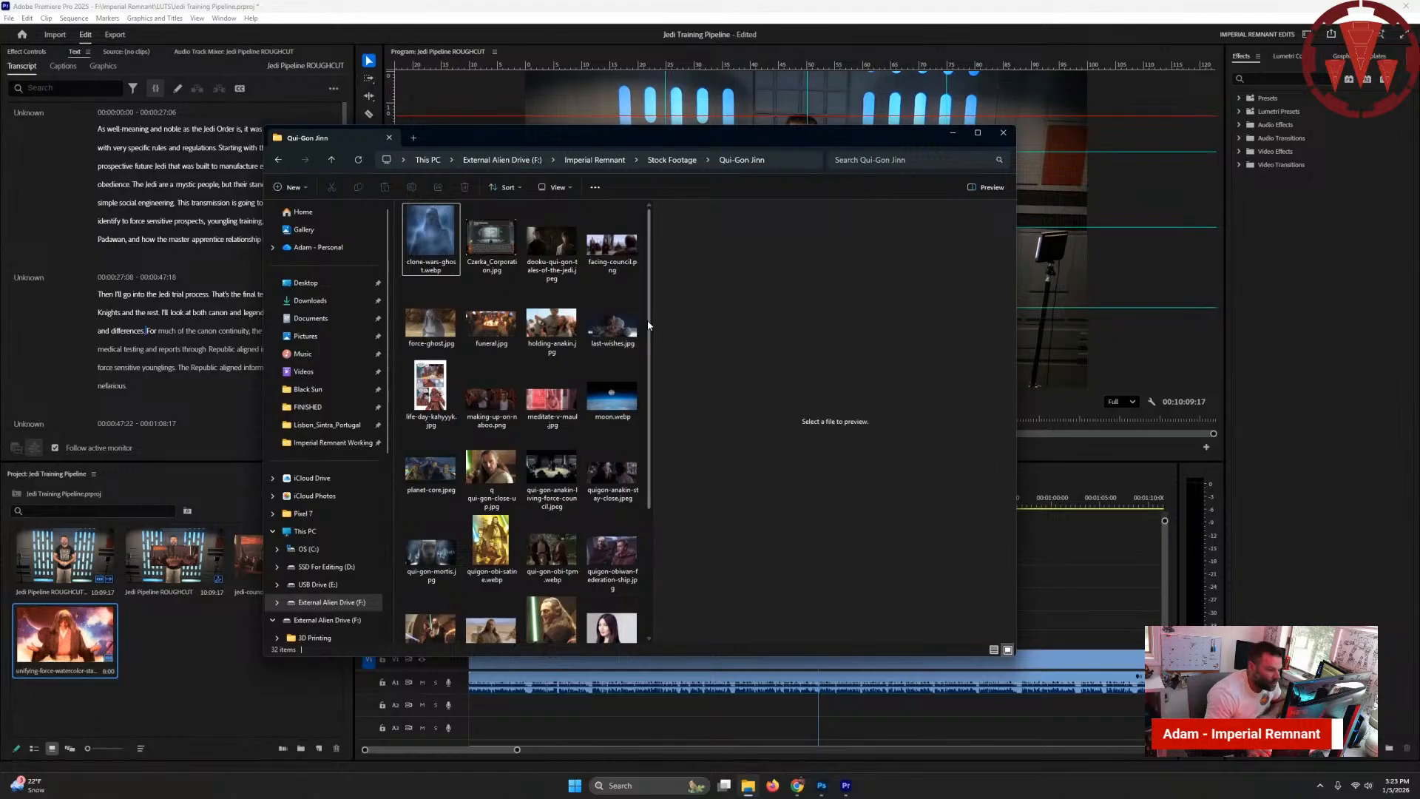
{"action": "scroll", "coordinate": [651, 335], "scroll_direction": "down", "scroll_amount": 1}
- Go back to the Stock Footage folder list and open the Midichlorians folder
{"action": "left_click", "coordinate": [671, 160]}
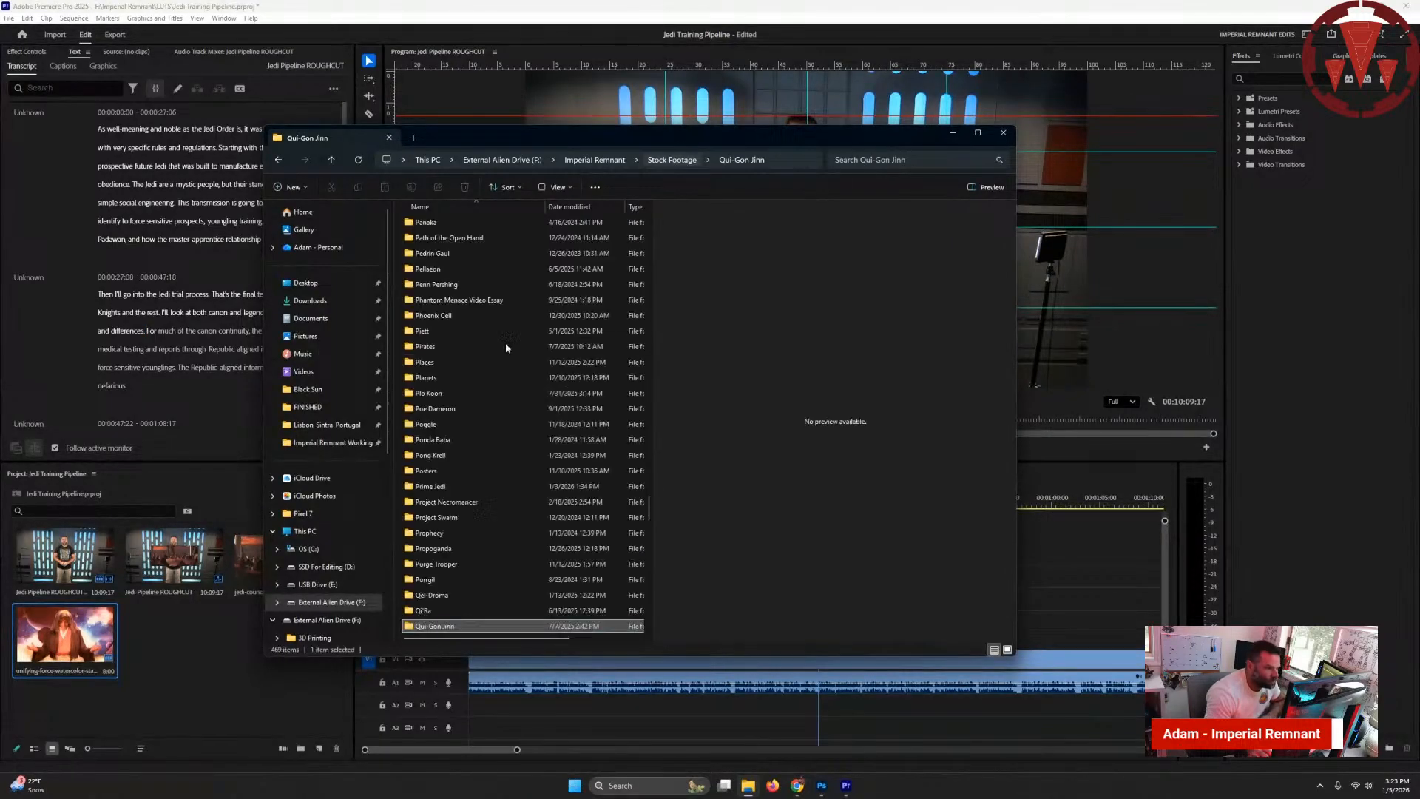
{"action": "key", "text": "Return"}
{"action": "key", "text": "alt+Left"}
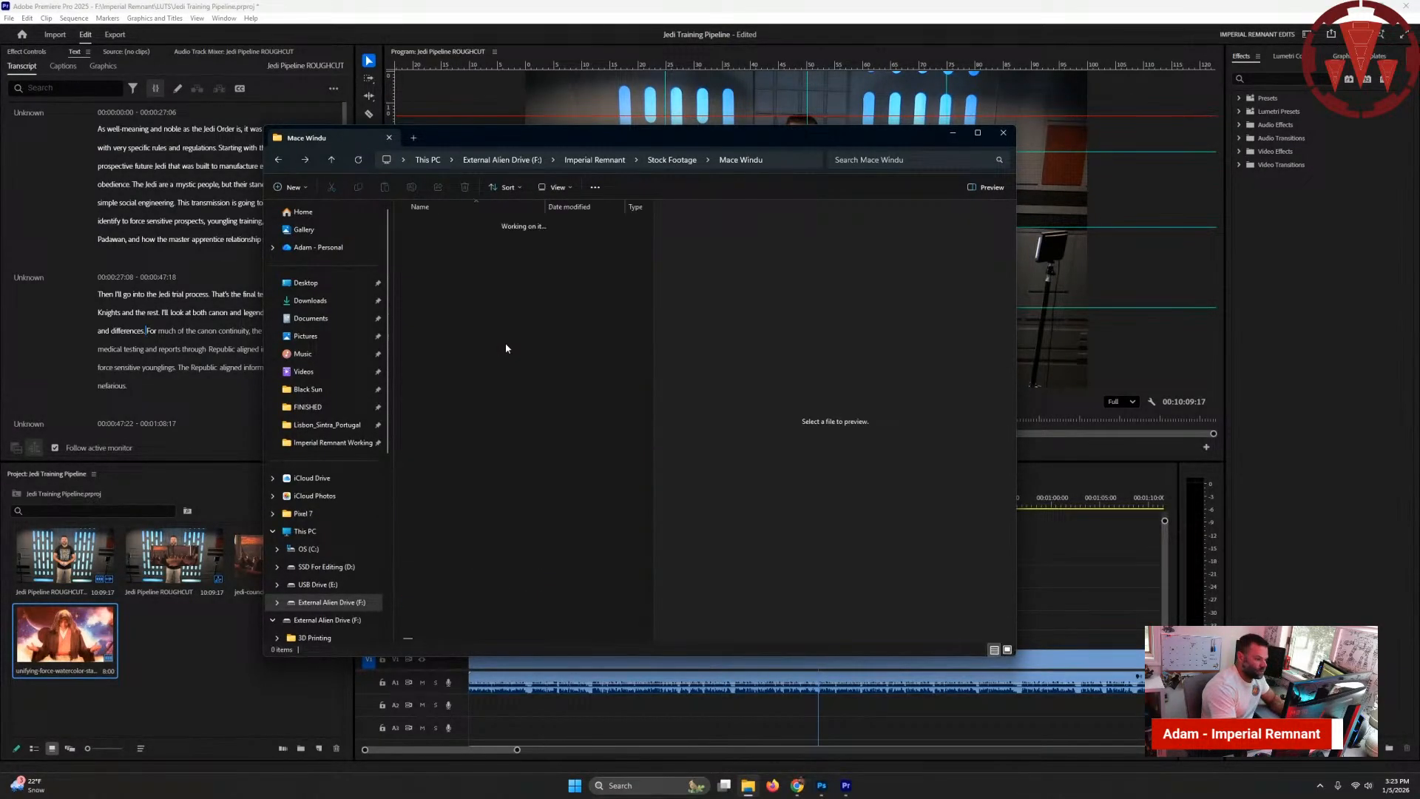
{"action": "key", "text": "Down"}
{"action": "key", "text": "Down"}
{"action": "key", "text": "Up"}
{"action": "key", "text": "Up"}
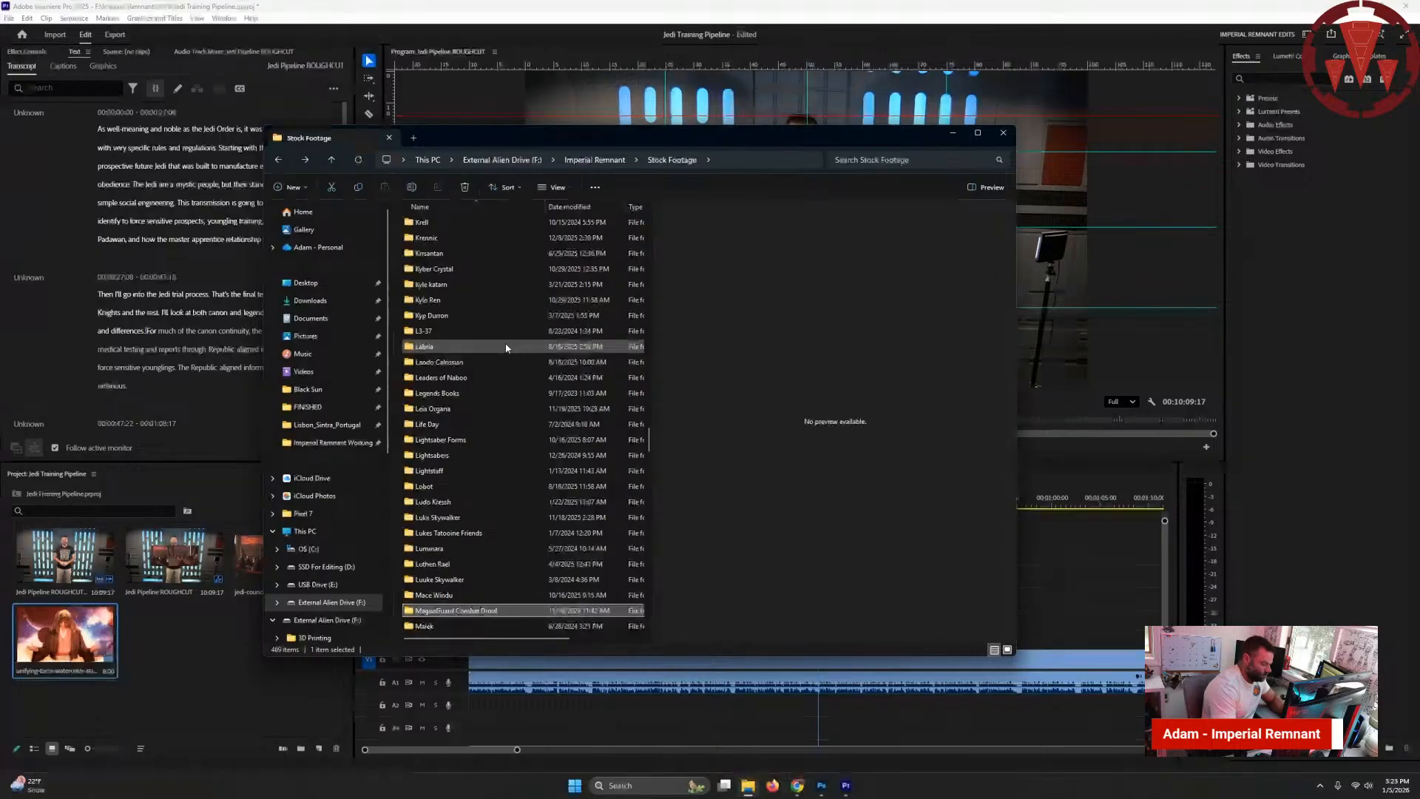
{"action": "type", "text": "mi"}
{"action": "key", "text": "Return"}
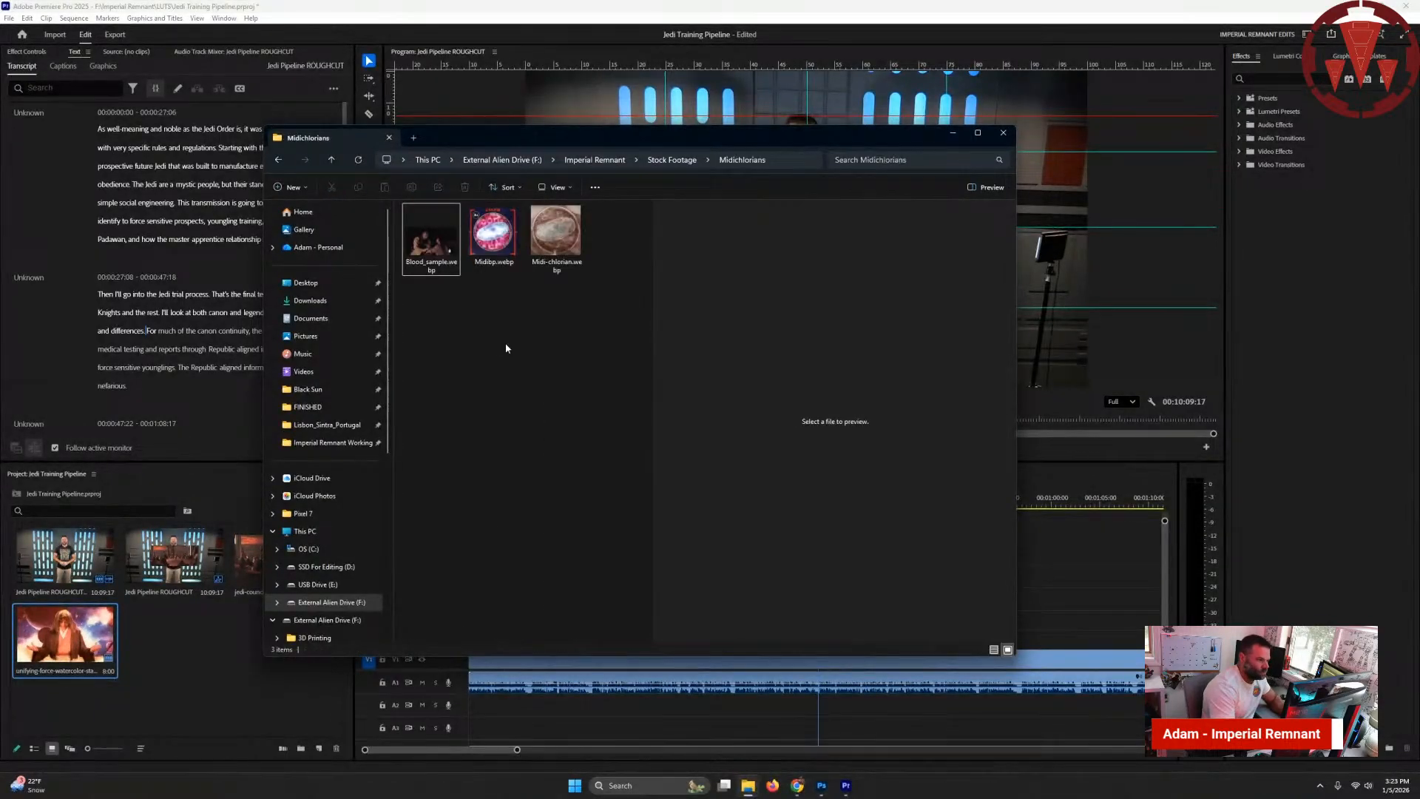
- Place Blood_sample.webp from the Midichlorians folder on V5 at 00:00:36:01 and extend its end to 00:00:44:23, where "The Republic aligned informants" begins
{"action": "left_click_drag", "start_coordinate": [481, 137], "coordinate": [0, 203]}
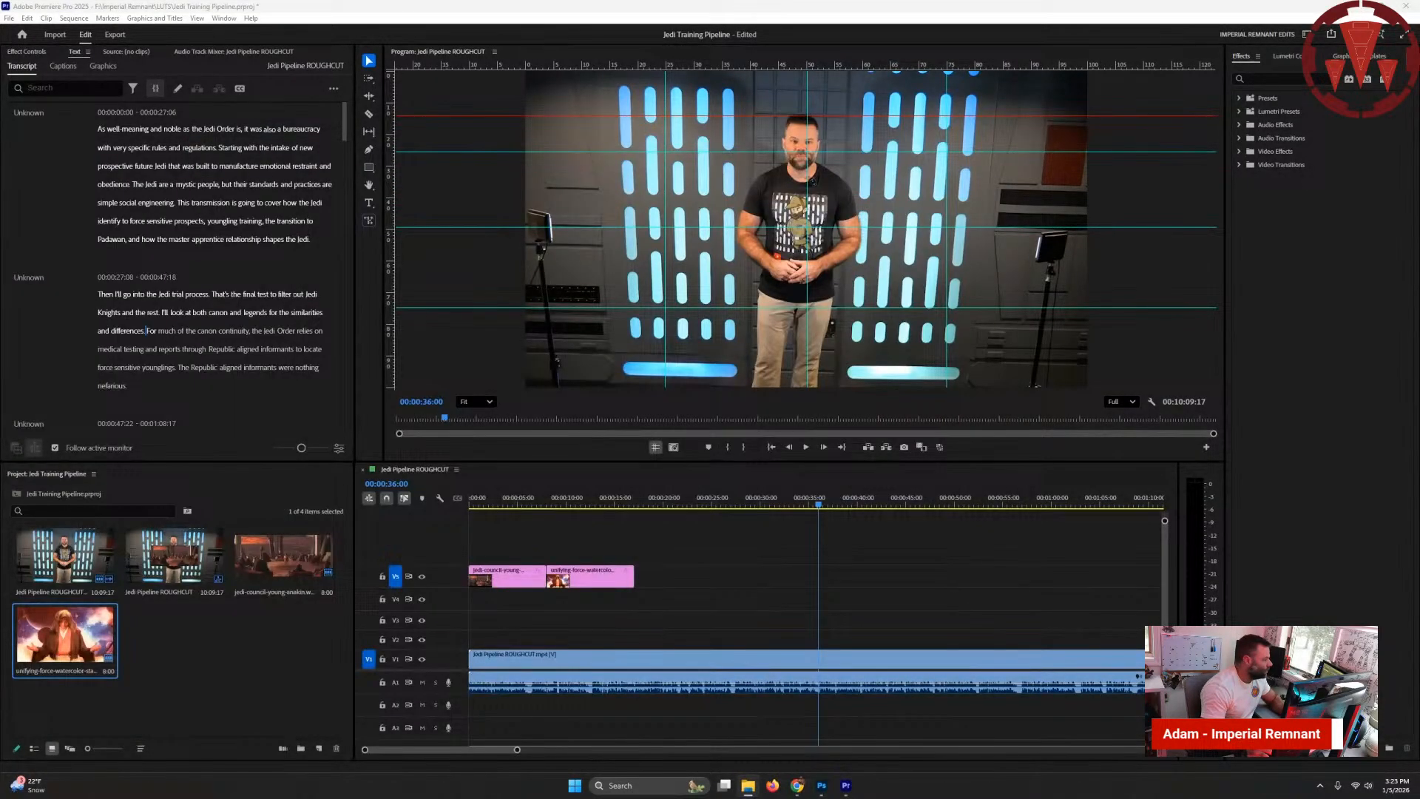
{"action": "left_click_drag", "start_coordinate": [0, 413], "coordinate": [821, 574]}
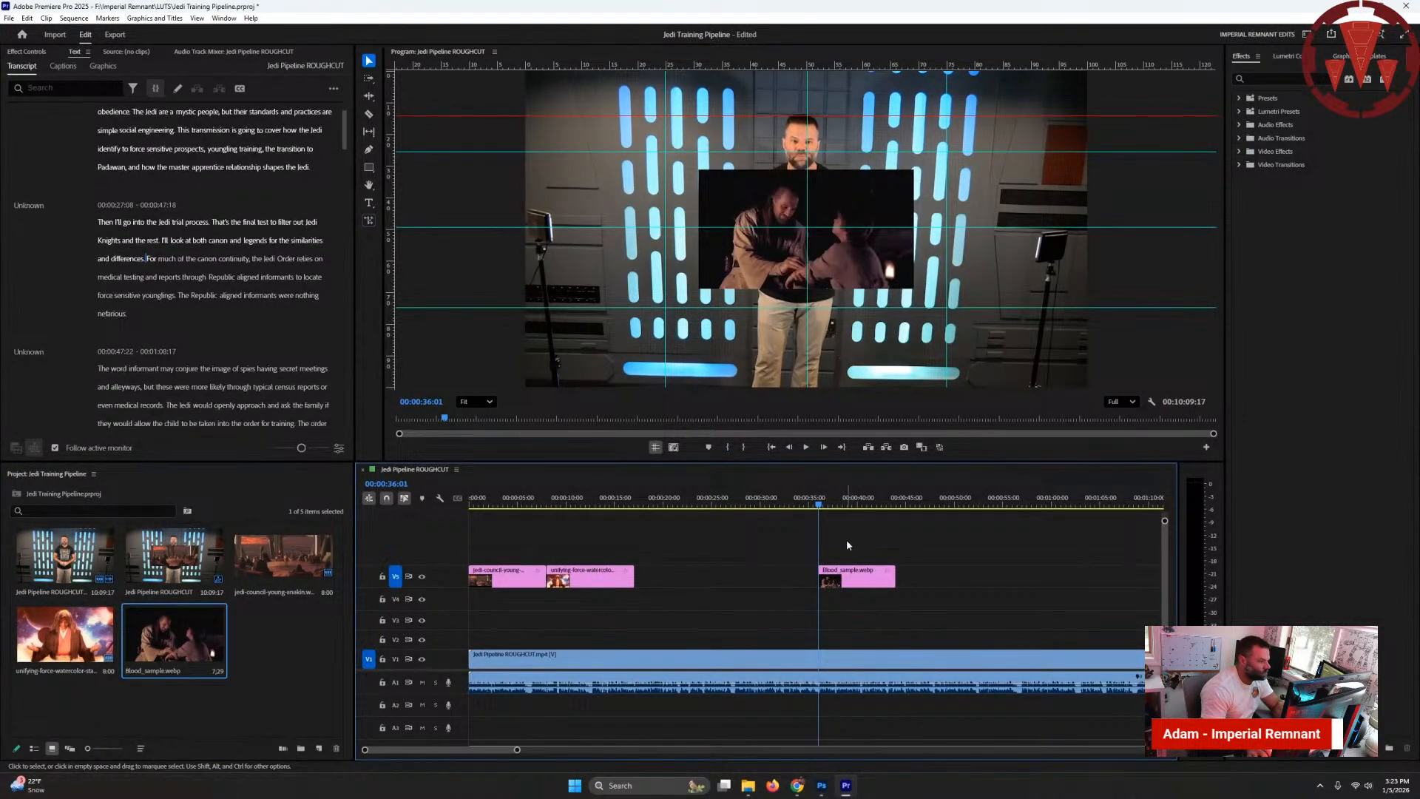
{"action": "key", "text": "Down"}
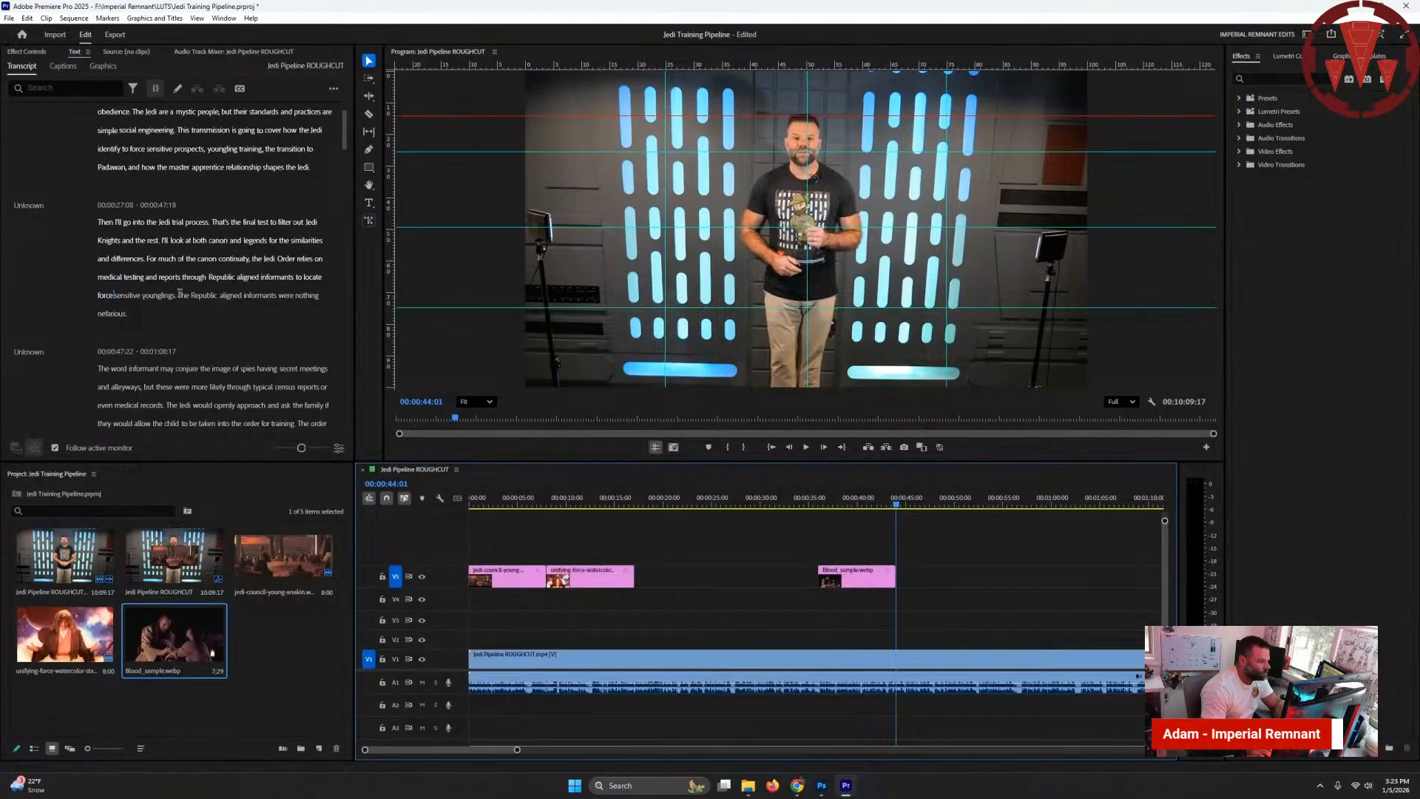
{"action": "left_click", "coordinate": [182, 295]}
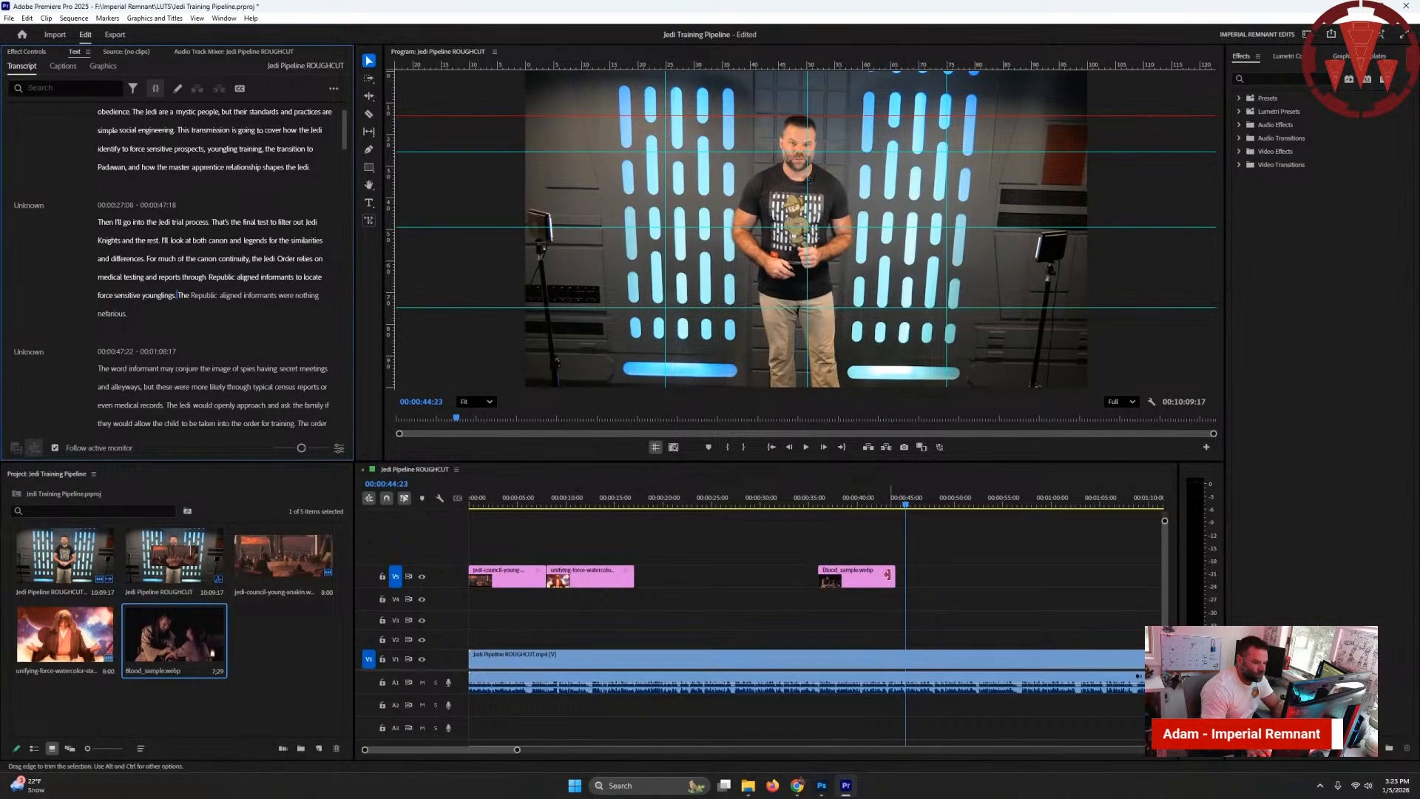
{"action": "left_click_drag", "start_coordinate": [894, 576], "coordinate": [905, 577]}
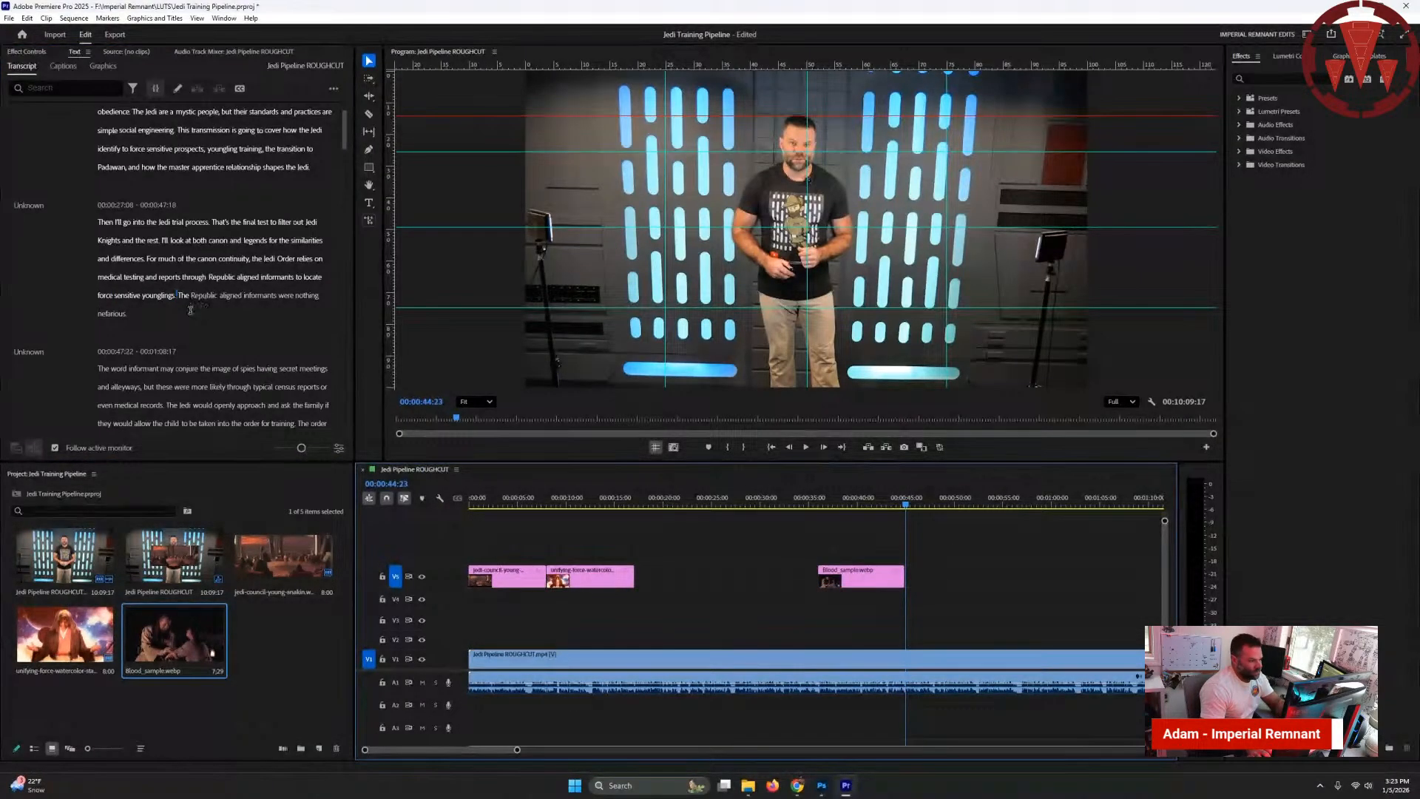
- Add garindan-sideshow.jpg from the stock footage to V5 at 00:00:44:23, directly after the blood sample clip, to illustrate the informants
{"action": "scroll", "coordinate": [194, 309], "scroll_direction": "down", "scroll_amount": 2}
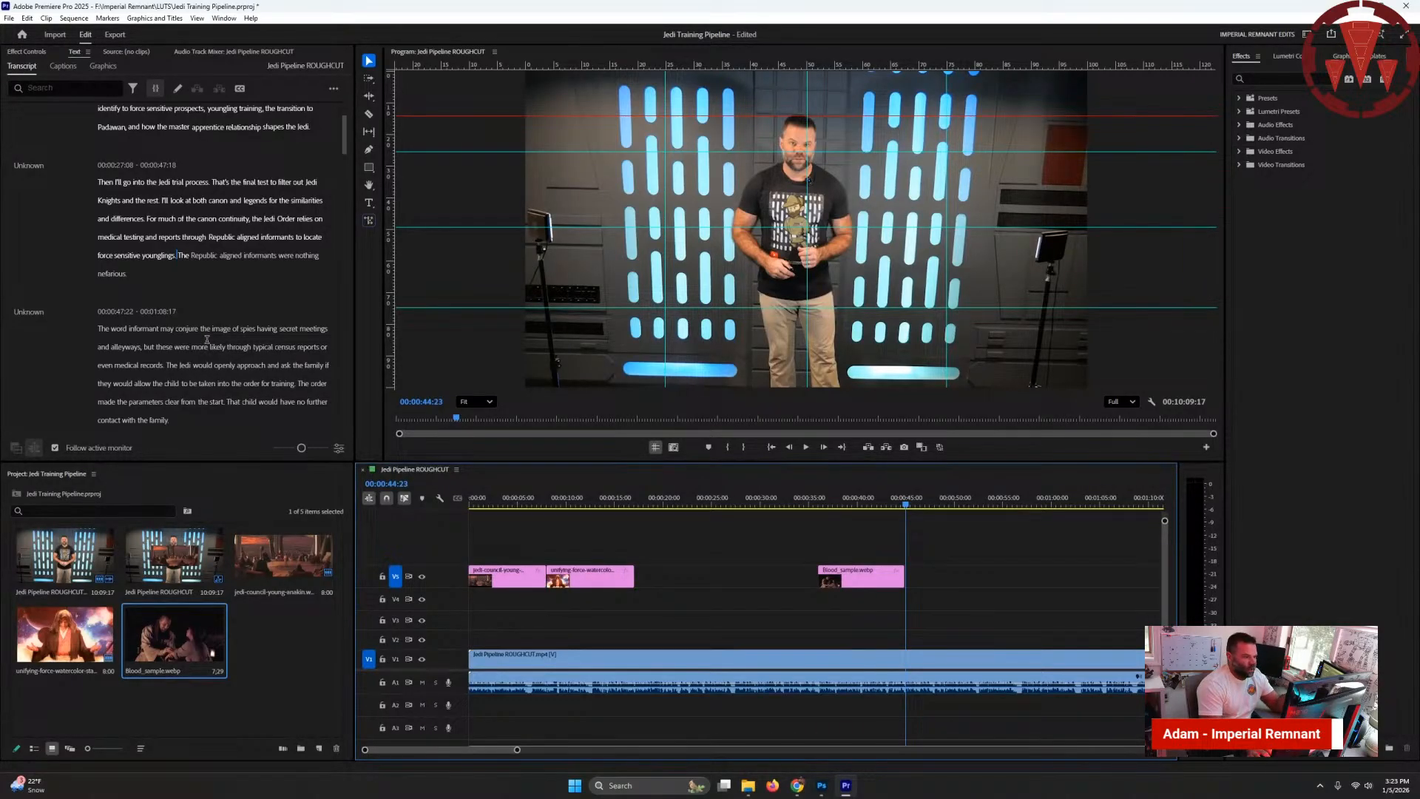
{"action": "key", "text": "alt+Tab"}
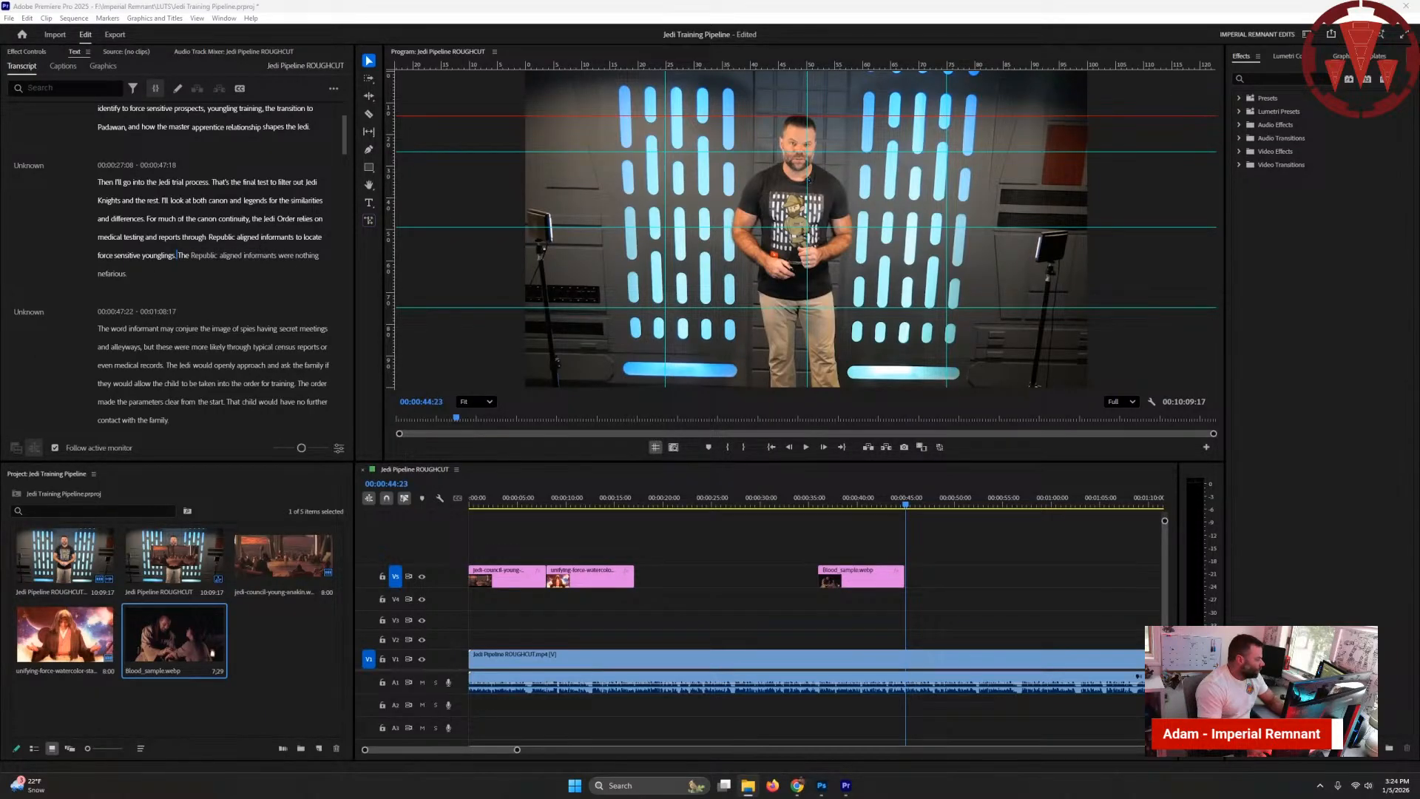
{"action": "left_click_drag", "start_coordinate": [764, 601], "coordinate": [946, 583]}
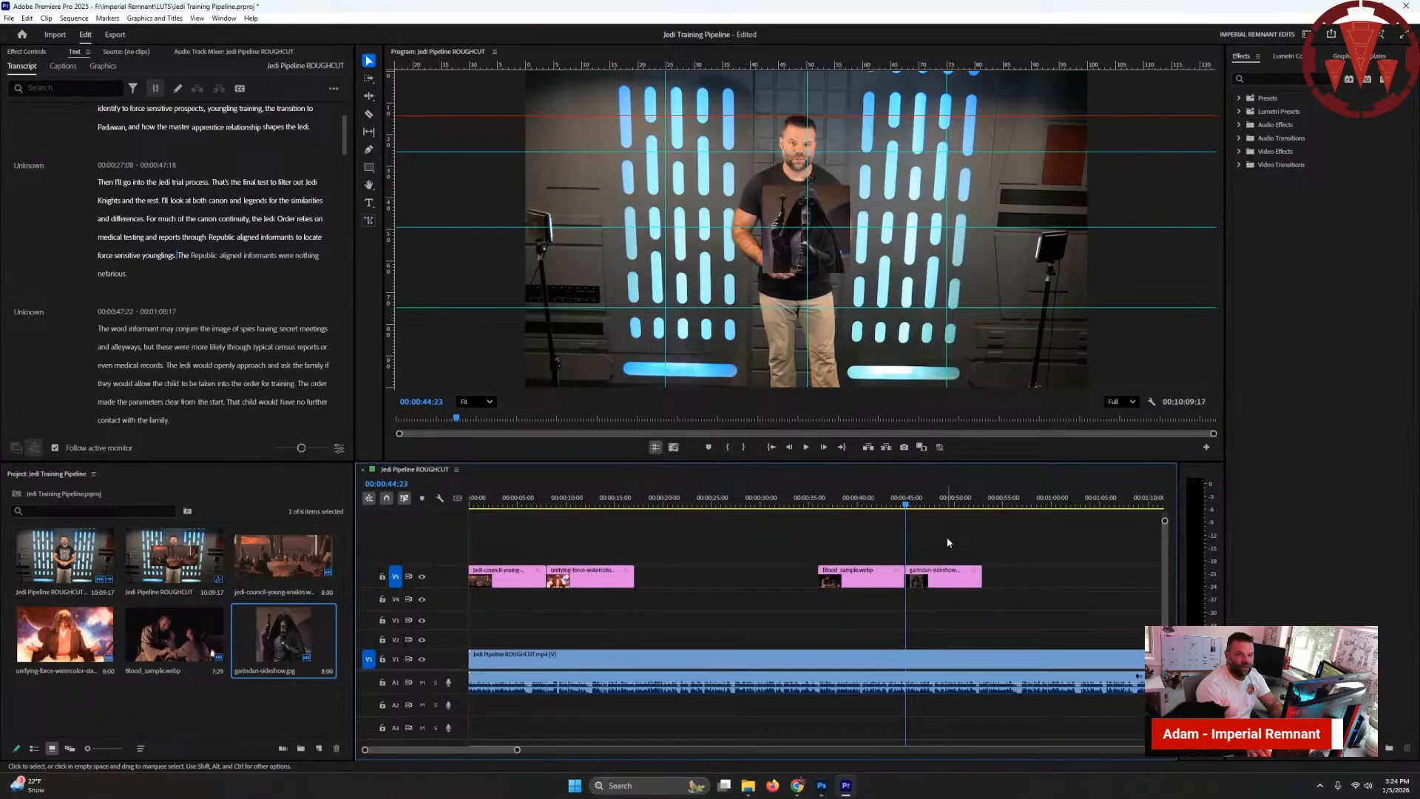
- Place census.webp on V5 at 00:00:52:23 and cut away its remainder after 00:00:56:22, where "The Jedi would openly approach" begins
{"action": "key", "text": "Down"}
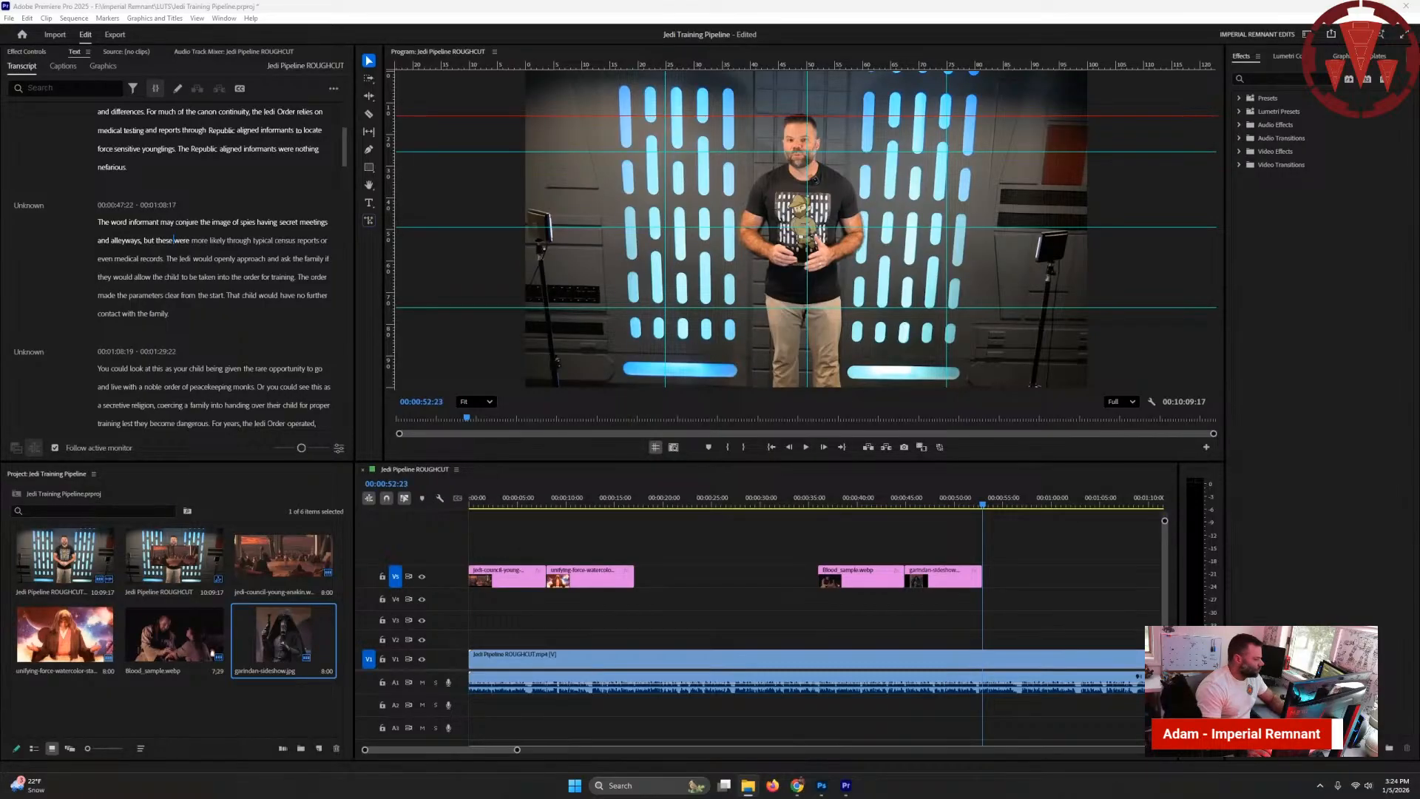
{"action": "left_click_drag", "start_coordinate": [1027, 717], "coordinate": [1020, 576]}
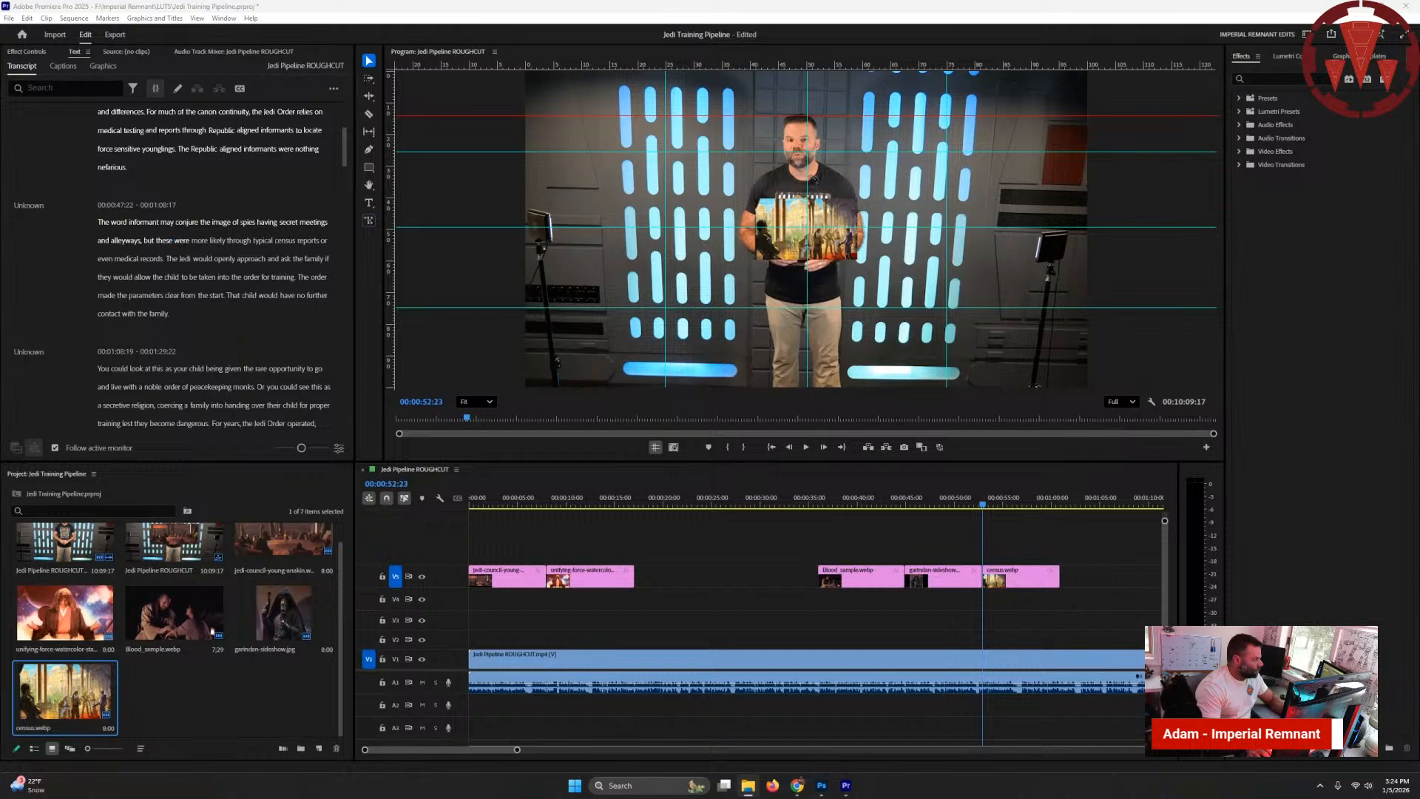
{"action": "left_click", "coordinate": [1009, 503]}
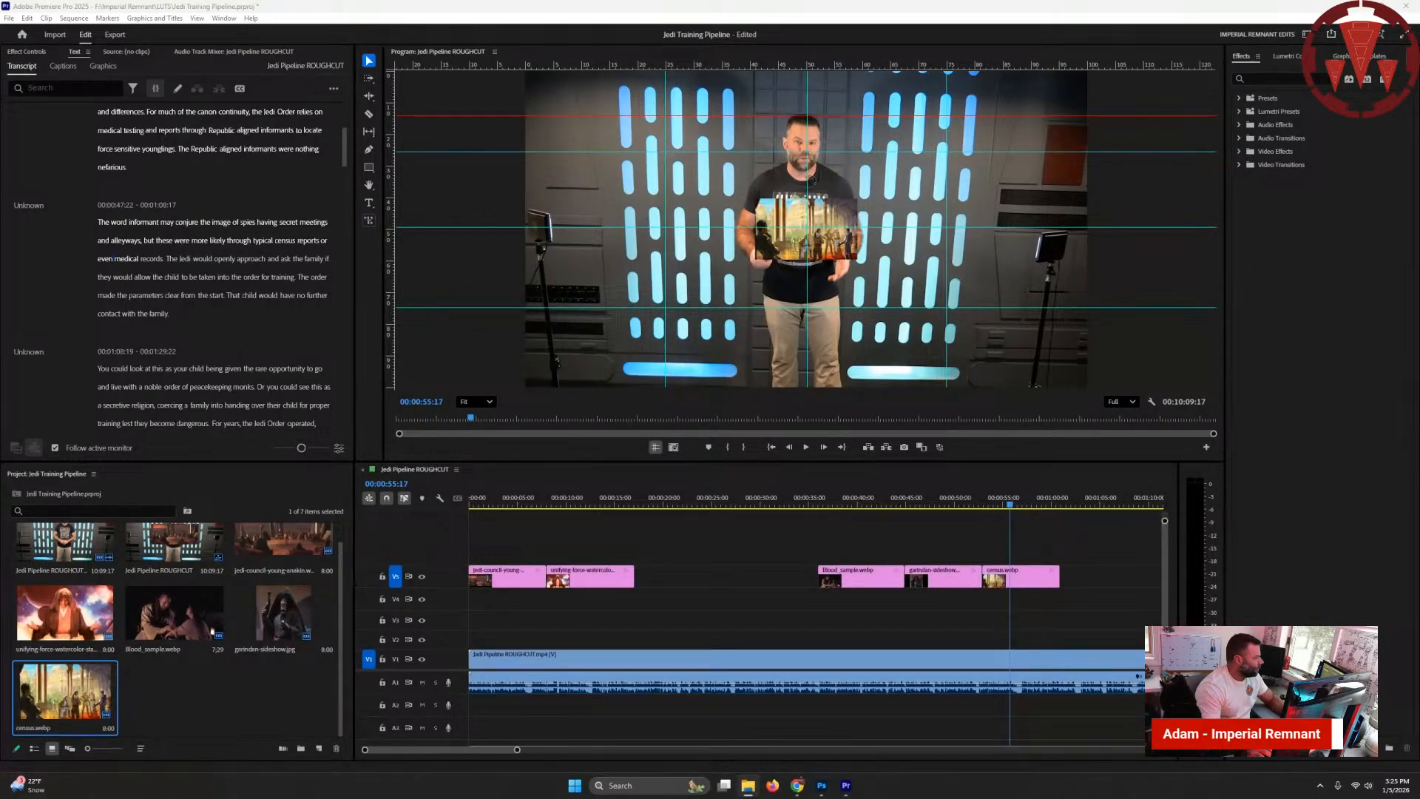
{"action": "left_click", "coordinate": [1031, 551]}
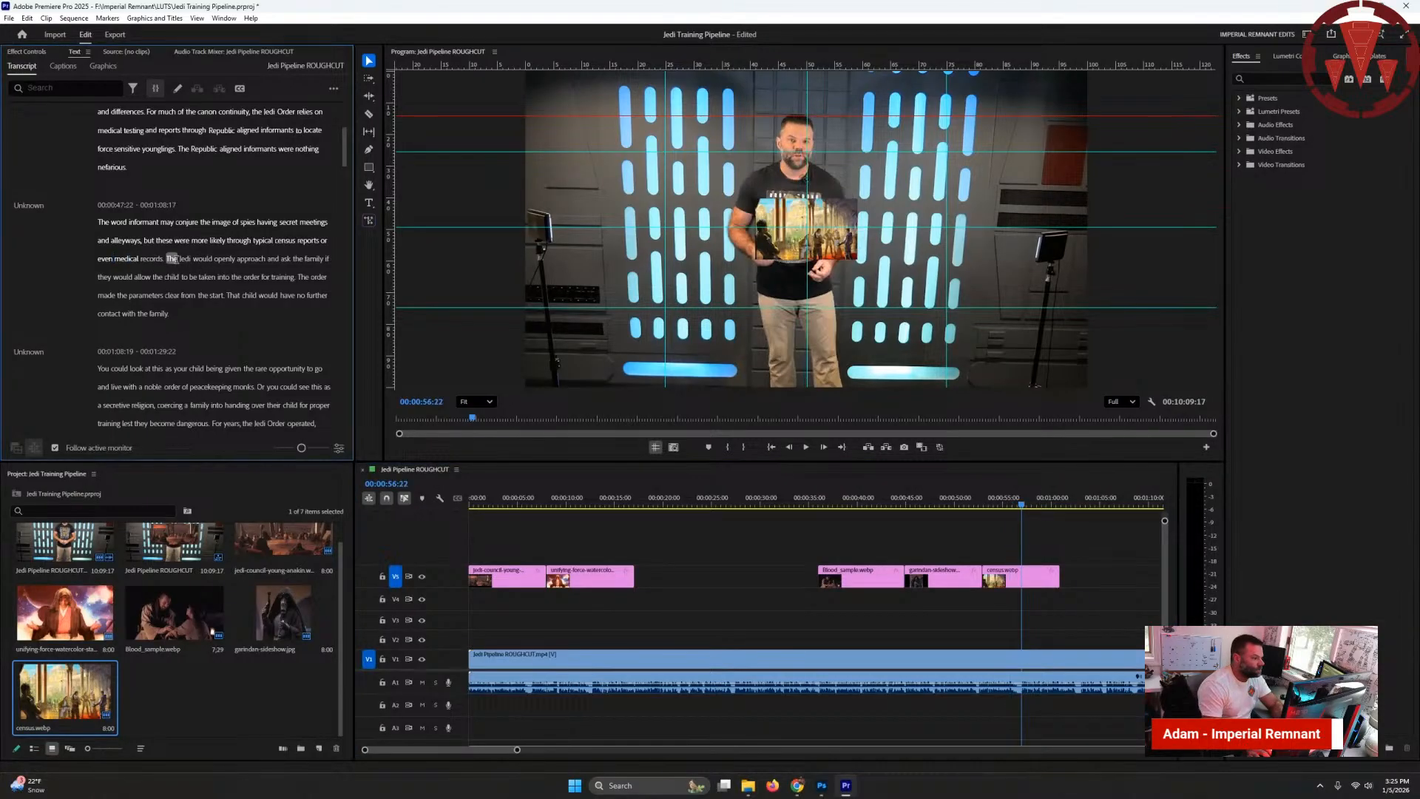
{"action": "key", "text": "ctrl+k"}
{"action": "left_click", "coordinate": [1047, 584]}
{"action": "key", "text": "Delete"}
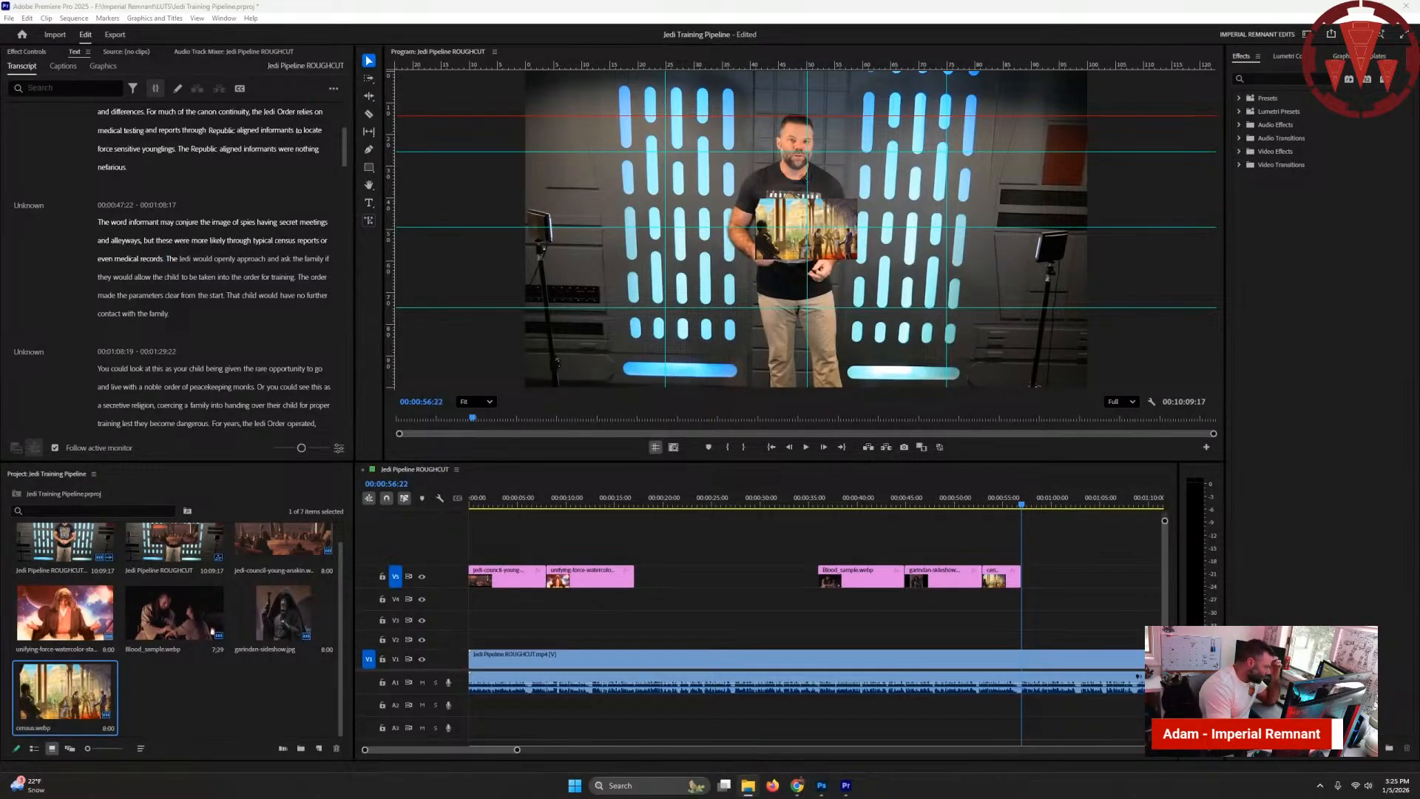
- Place baby.webp on V5 at 00:00:56:22 and extend its end to 00:01:05:15, after the words "clear from the start"
{"action": "left_click_drag", "start_coordinate": [8, 608], "coordinate": [1027, 584]}
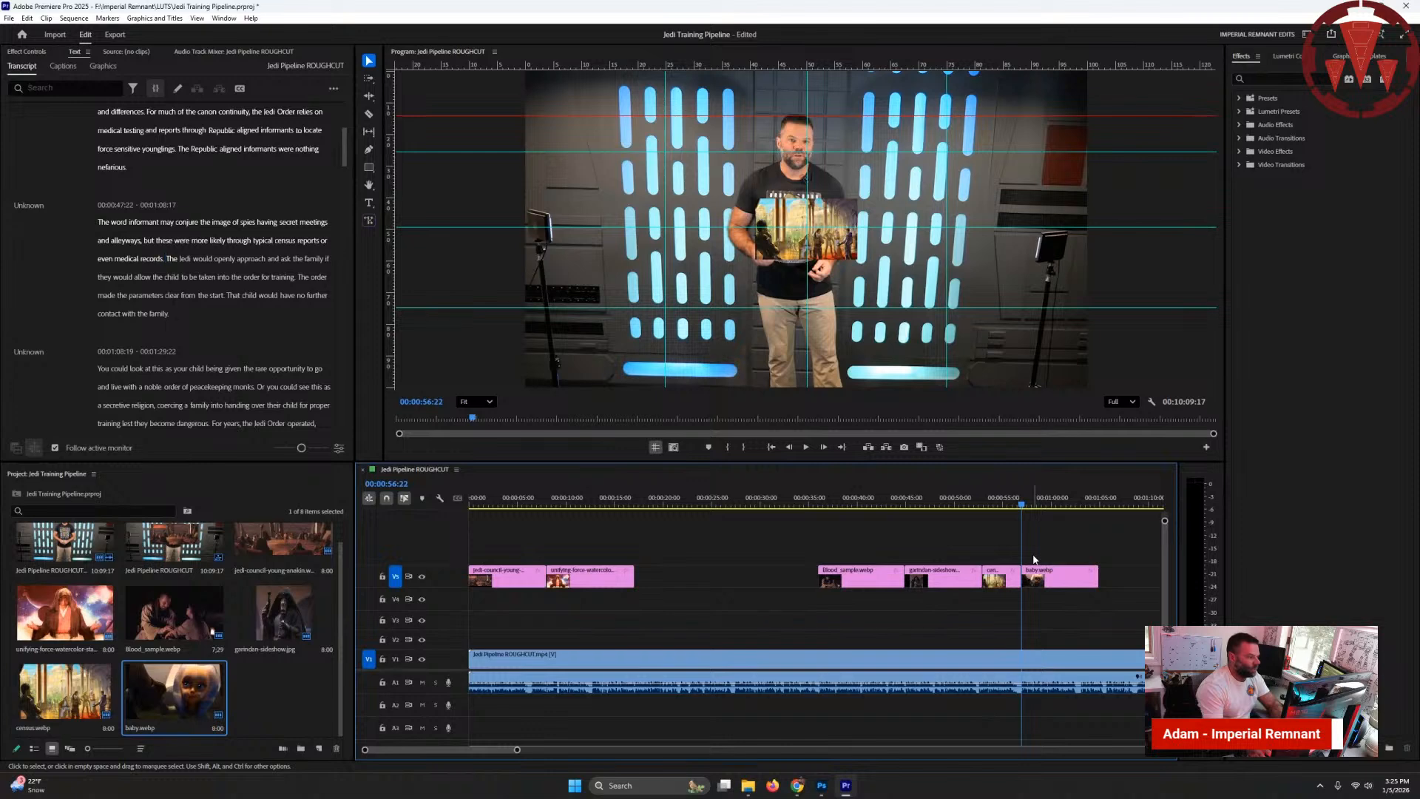
{"action": "key", "text": "Right"}
{"action": "left_click", "coordinate": [210, 295]}
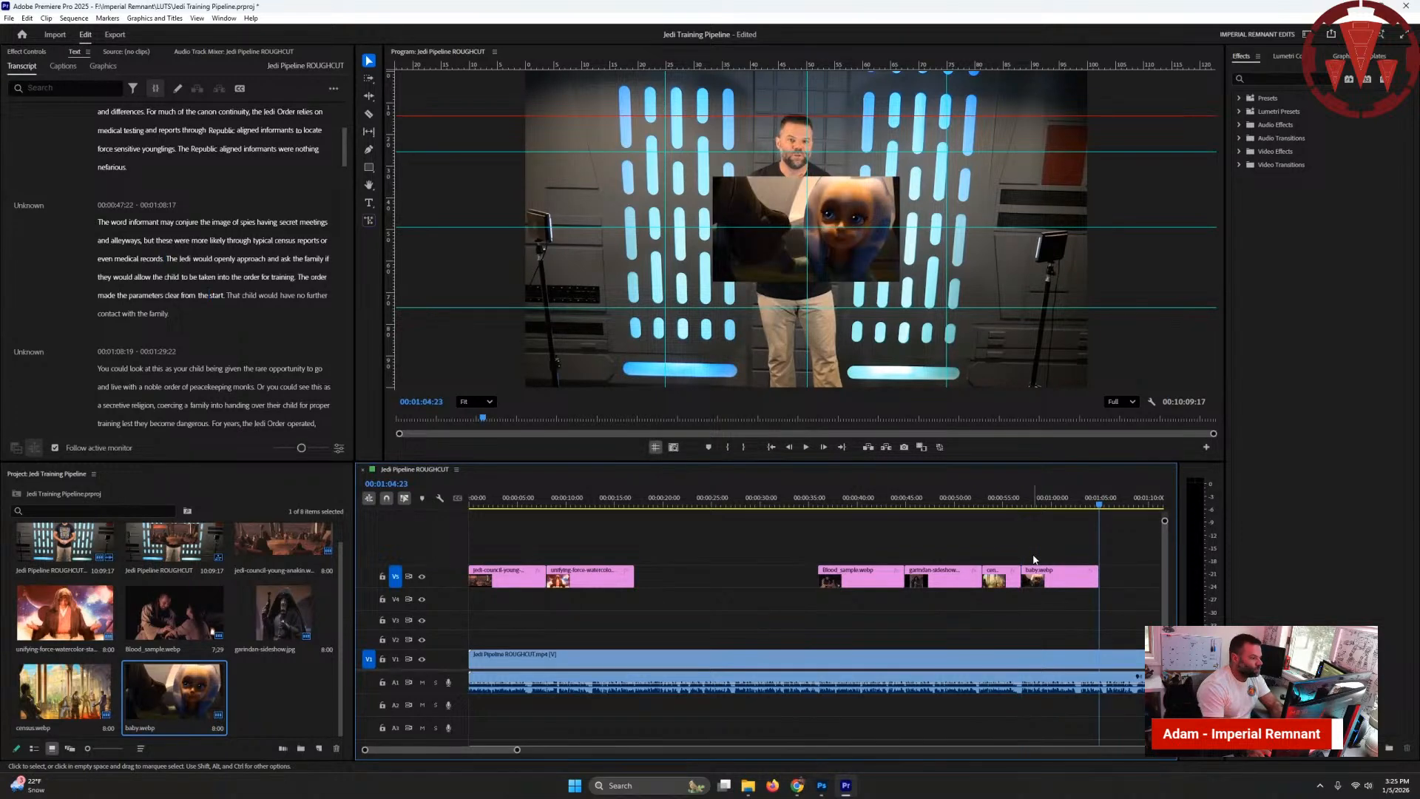
{"action": "left_click", "coordinate": [230, 295]}
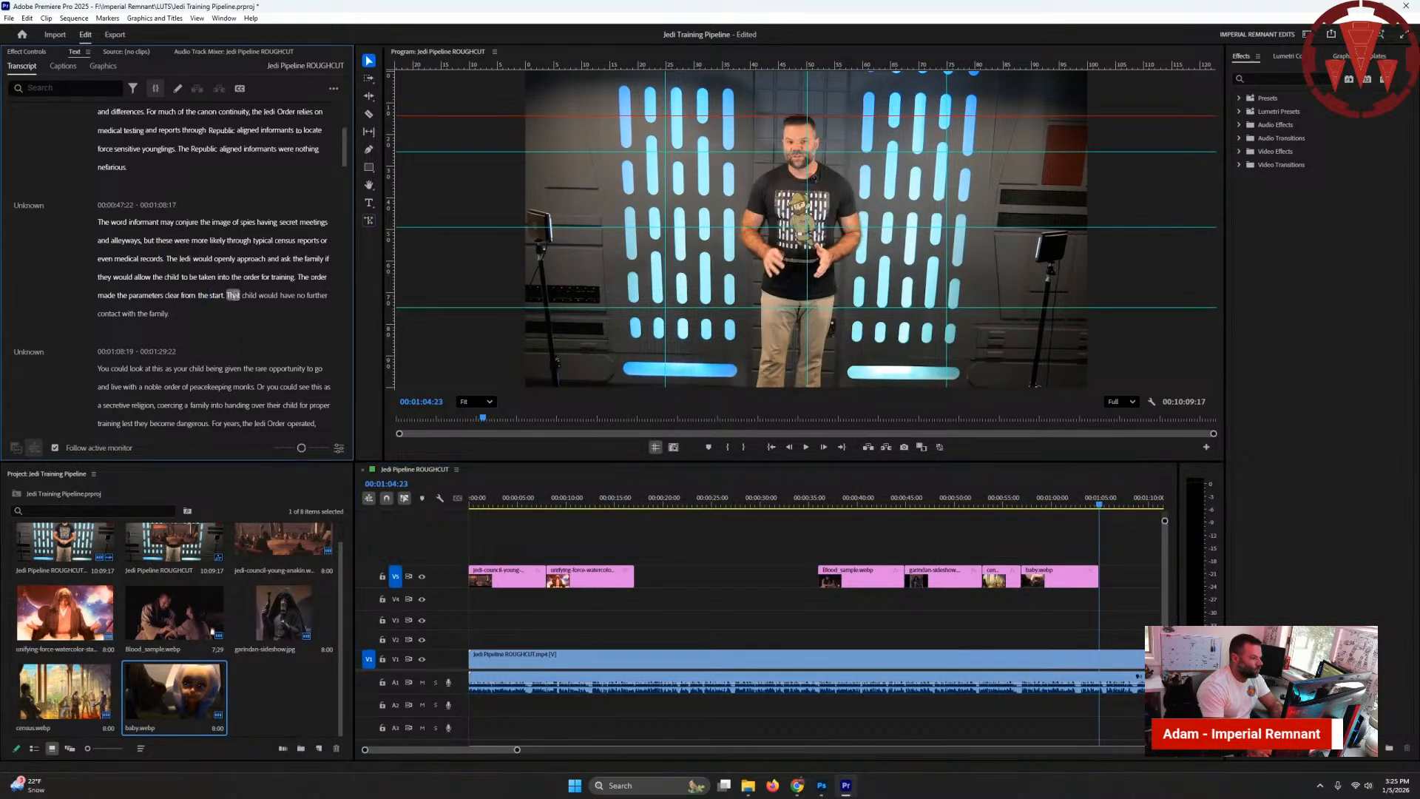
{"action": "left_click_drag", "start_coordinate": [1099, 578], "coordinate": [1107, 578]}
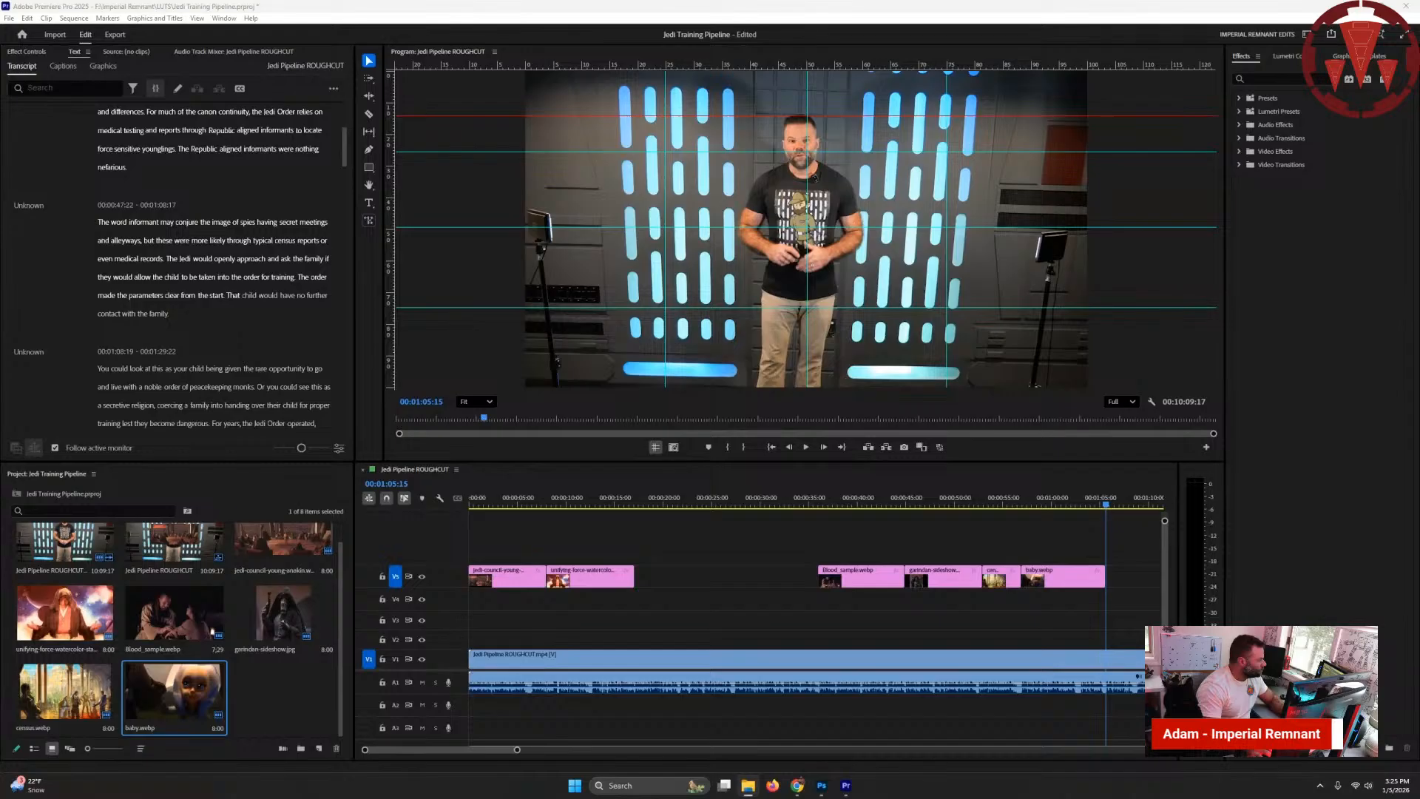
- Place shmi-hug-anakin.webp on V5 at 00:01:05:15, split it at 00:01:08:19 and delete the part after the cut
{"action": "left_click_drag", "start_coordinate": [174, 692], "coordinate": [1118, 542]}
{"action": "scroll", "coordinate": [867, 560], "scroll_direction": "right", "scroll_amount": 3}
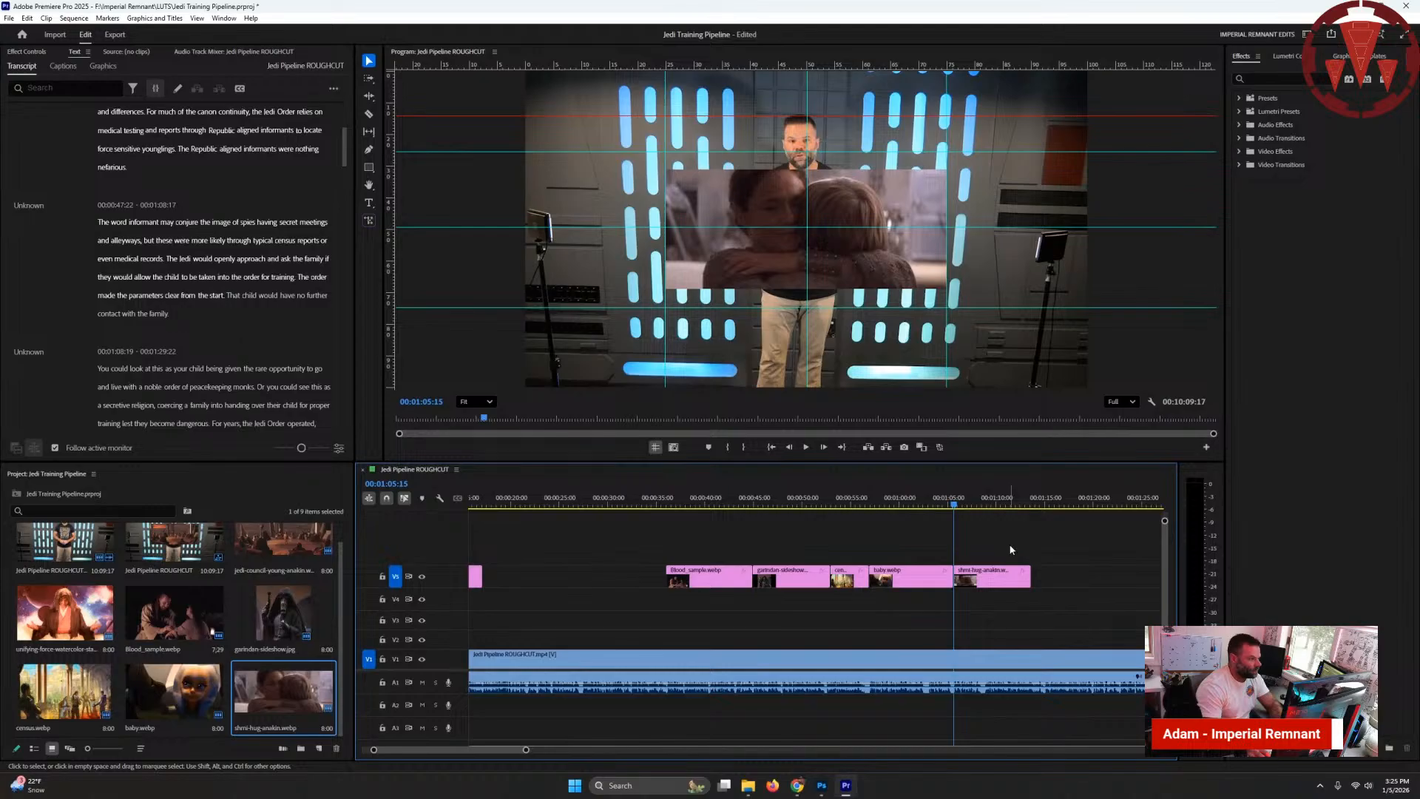
{"action": "key", "text": "Down"}
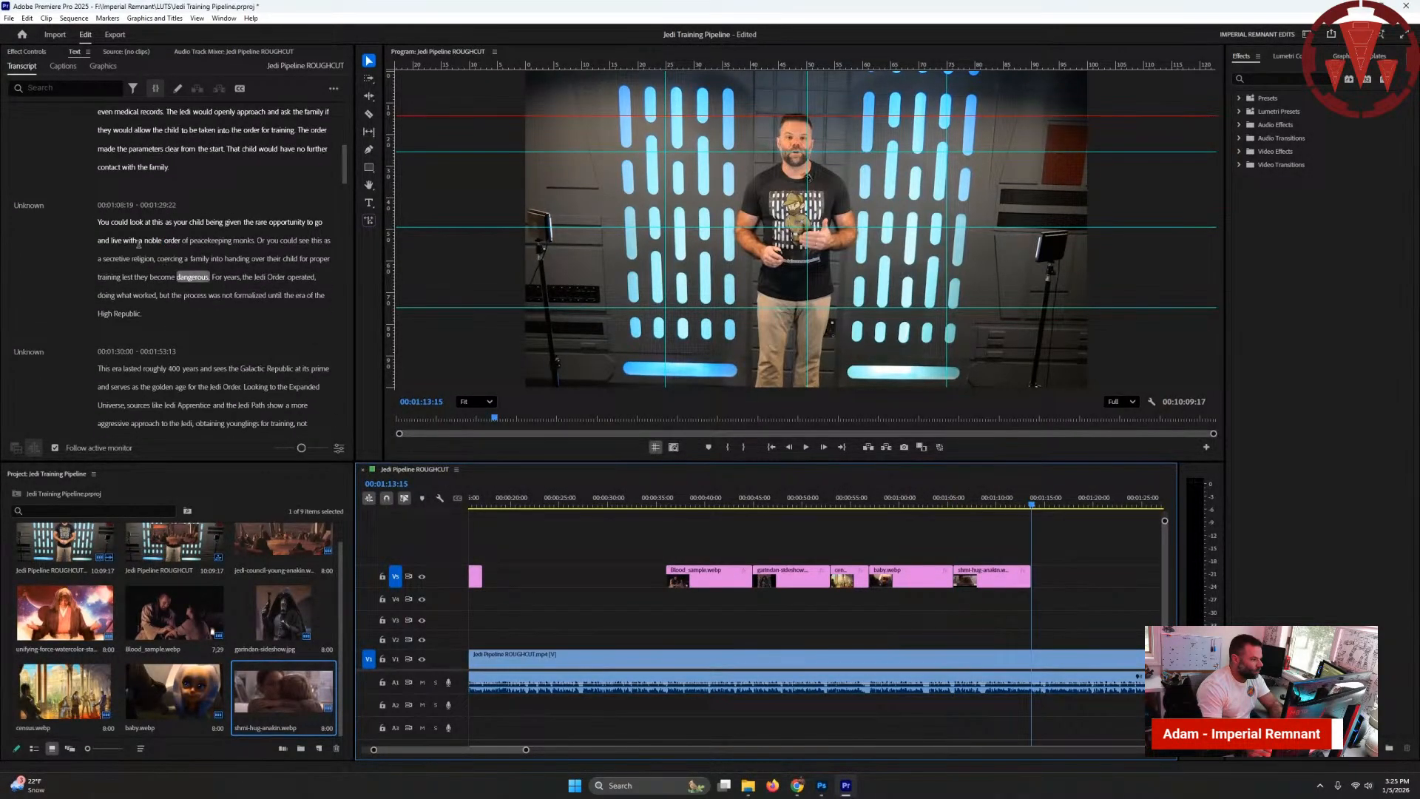
{"action": "left_click", "coordinate": [104, 222]}
{"action": "key", "text": "c"}
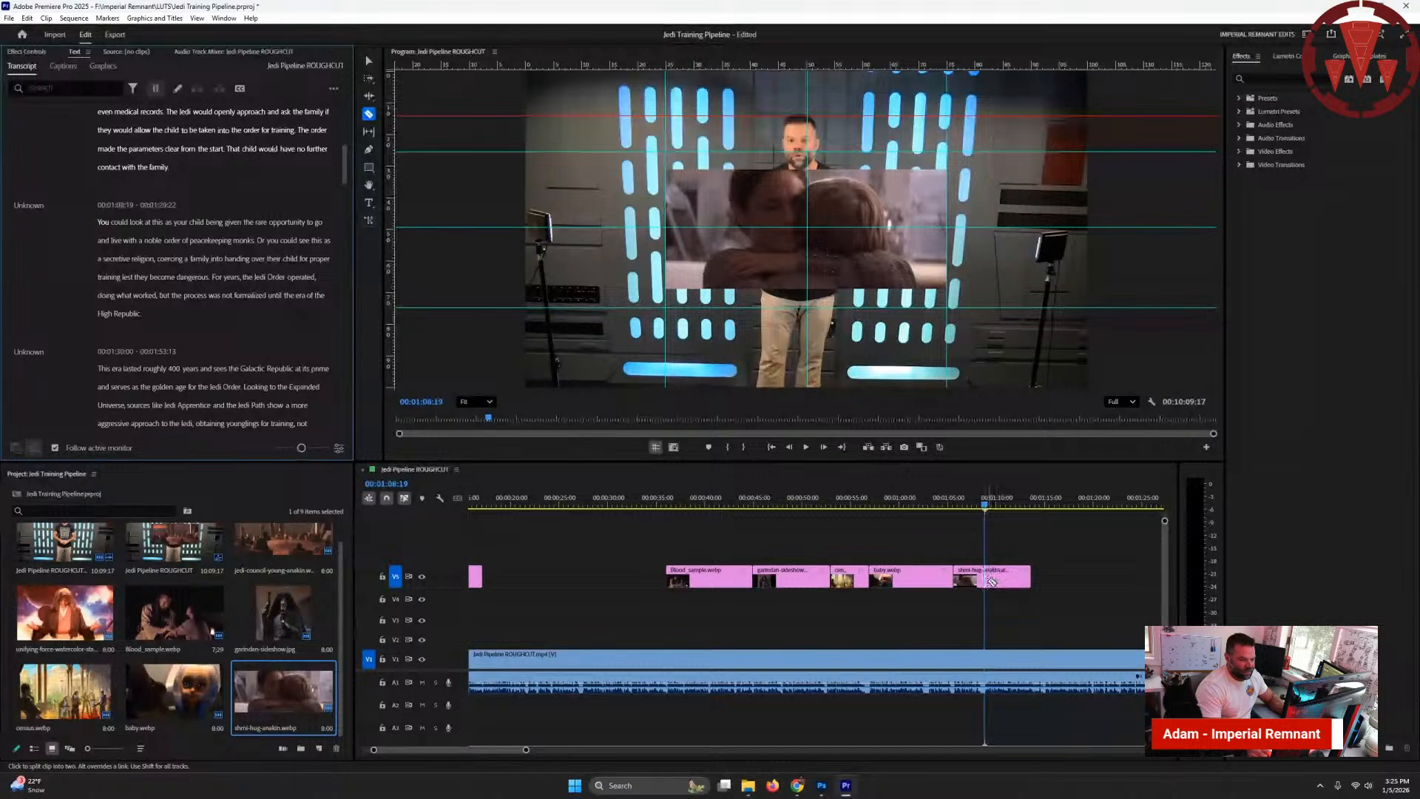
{"action": "left_click", "coordinate": [987, 581]}
{"action": "key", "text": "v"}
{"action": "left_click", "coordinate": [1015, 577]}
{"action": "key", "text": "Delete"}
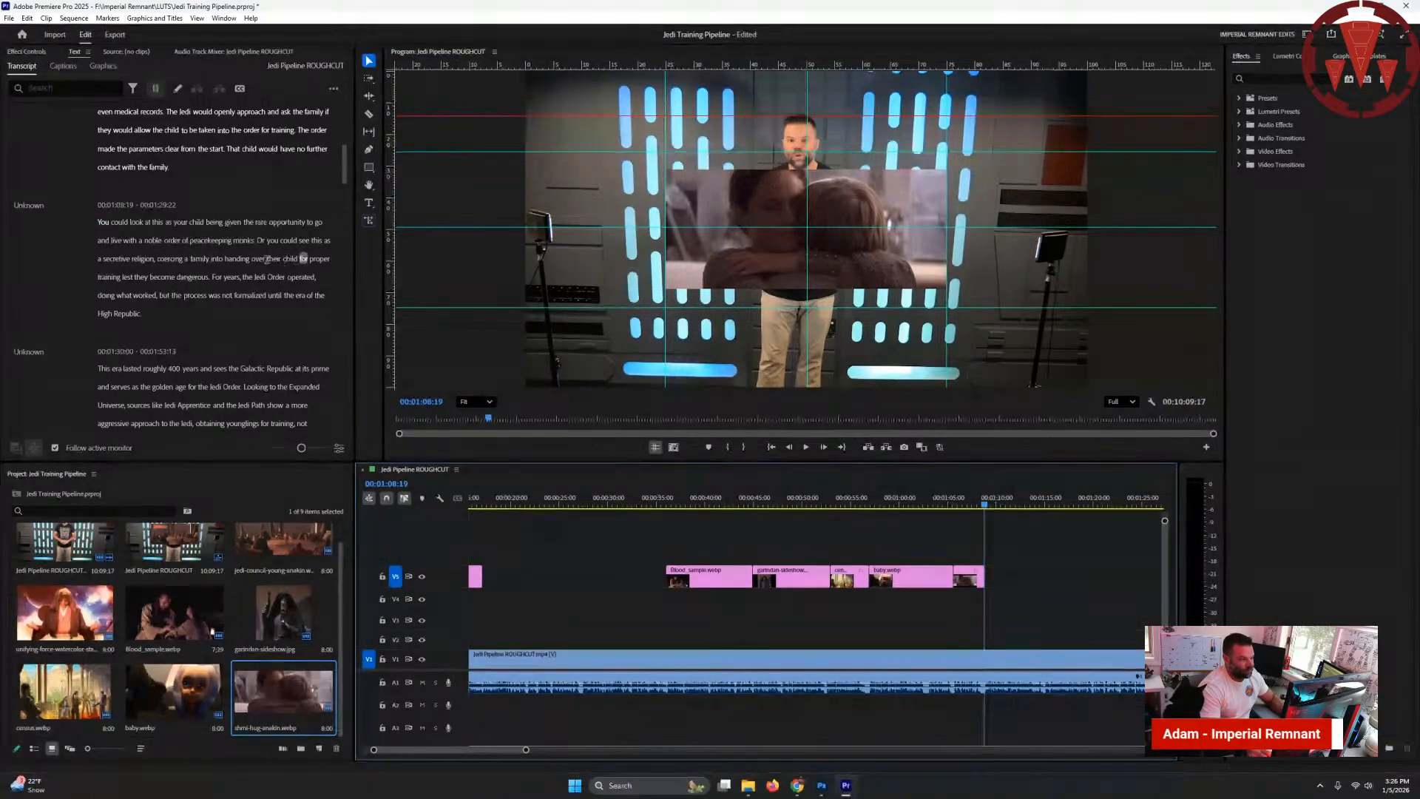
- Add group-of-jedi.jpeg to V5 at 00:01:22:16, where the transcript reads "For years, the Jedi Order operated"
{"action": "left_click", "coordinate": [219, 276]}
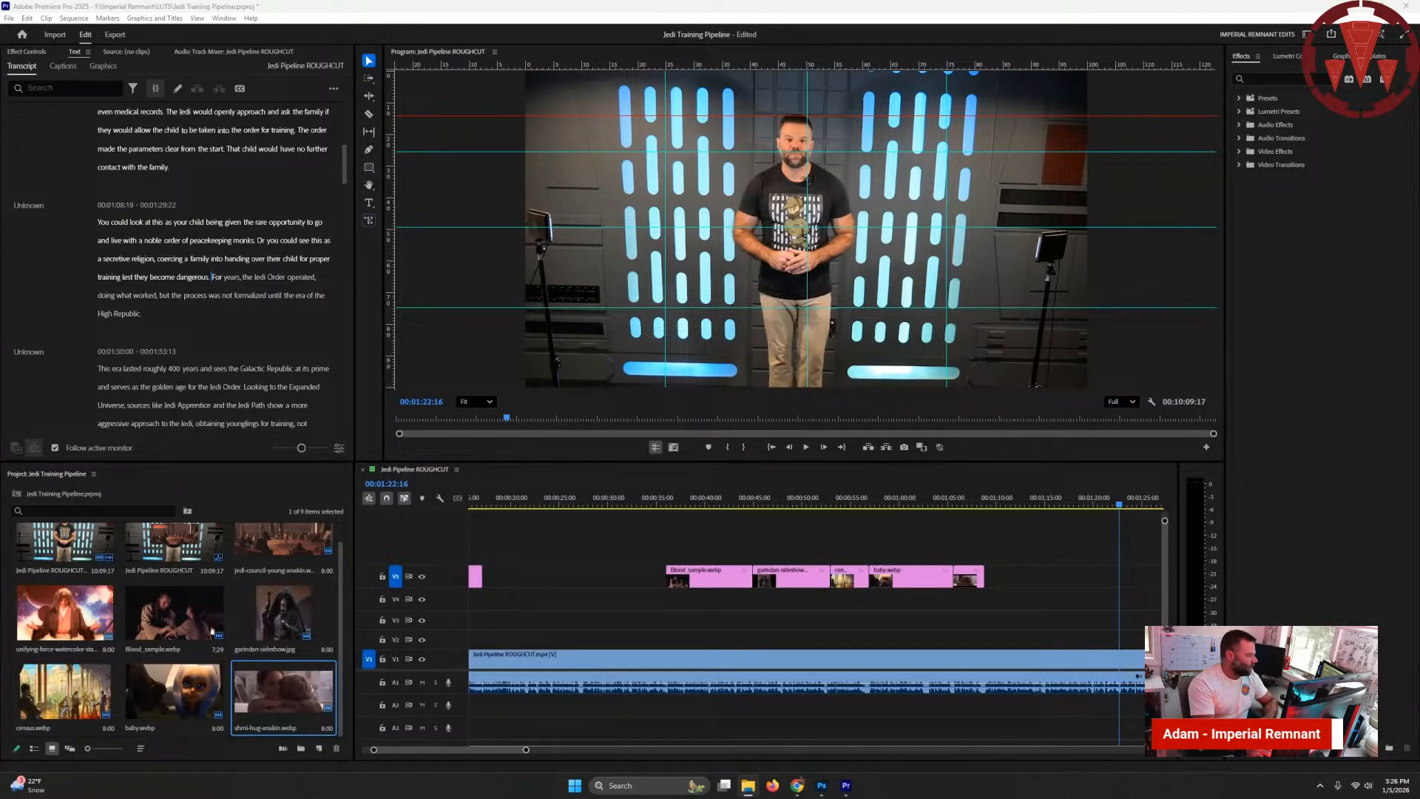
{"action": "left_click_drag", "start_coordinate": [444, 592], "coordinate": [1128, 580]}
{"action": "scroll", "coordinate": [501, 752], "scroll_direction": "down", "scroll_amount": 3}
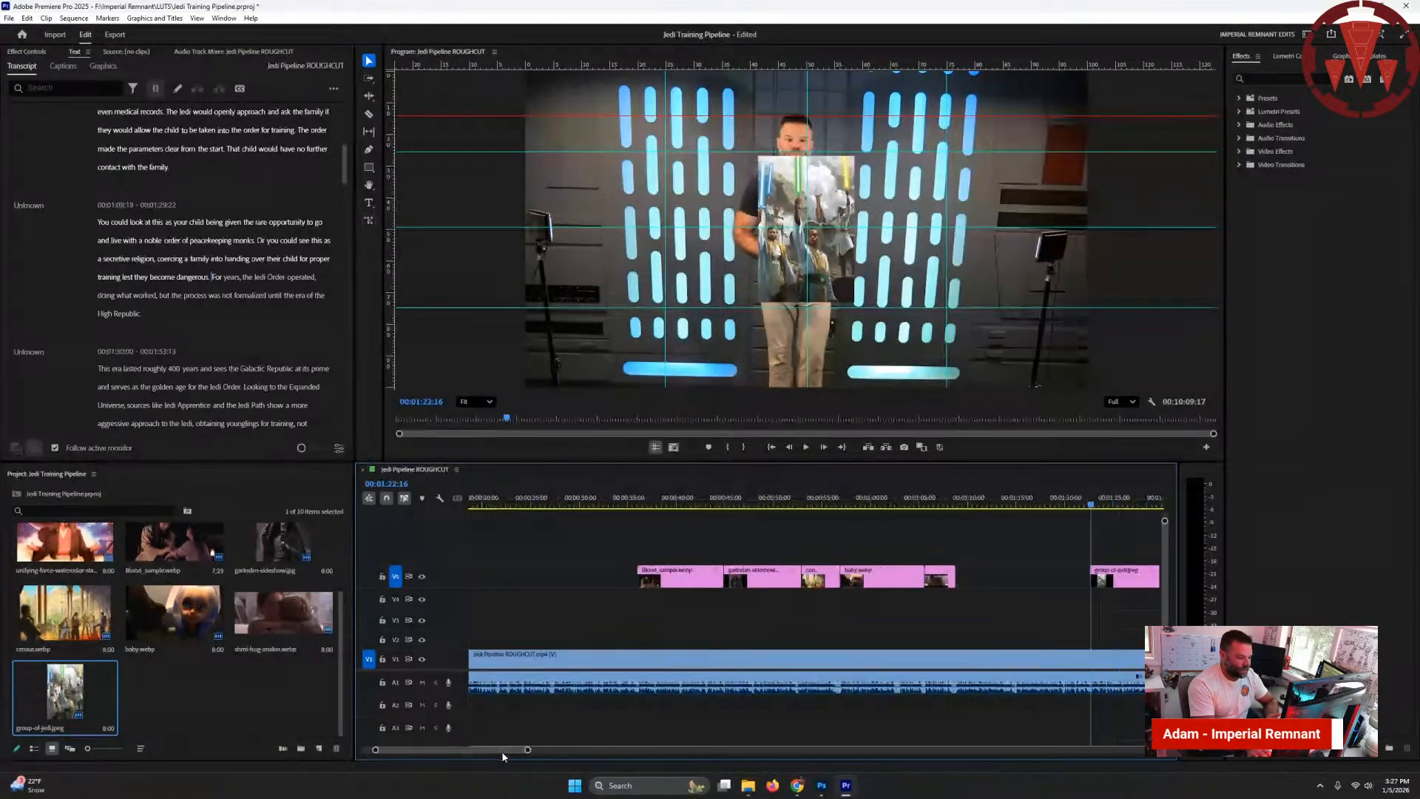
{"action": "scroll", "coordinate": [515, 752], "scroll_direction": "down", "scroll_amount": 1}
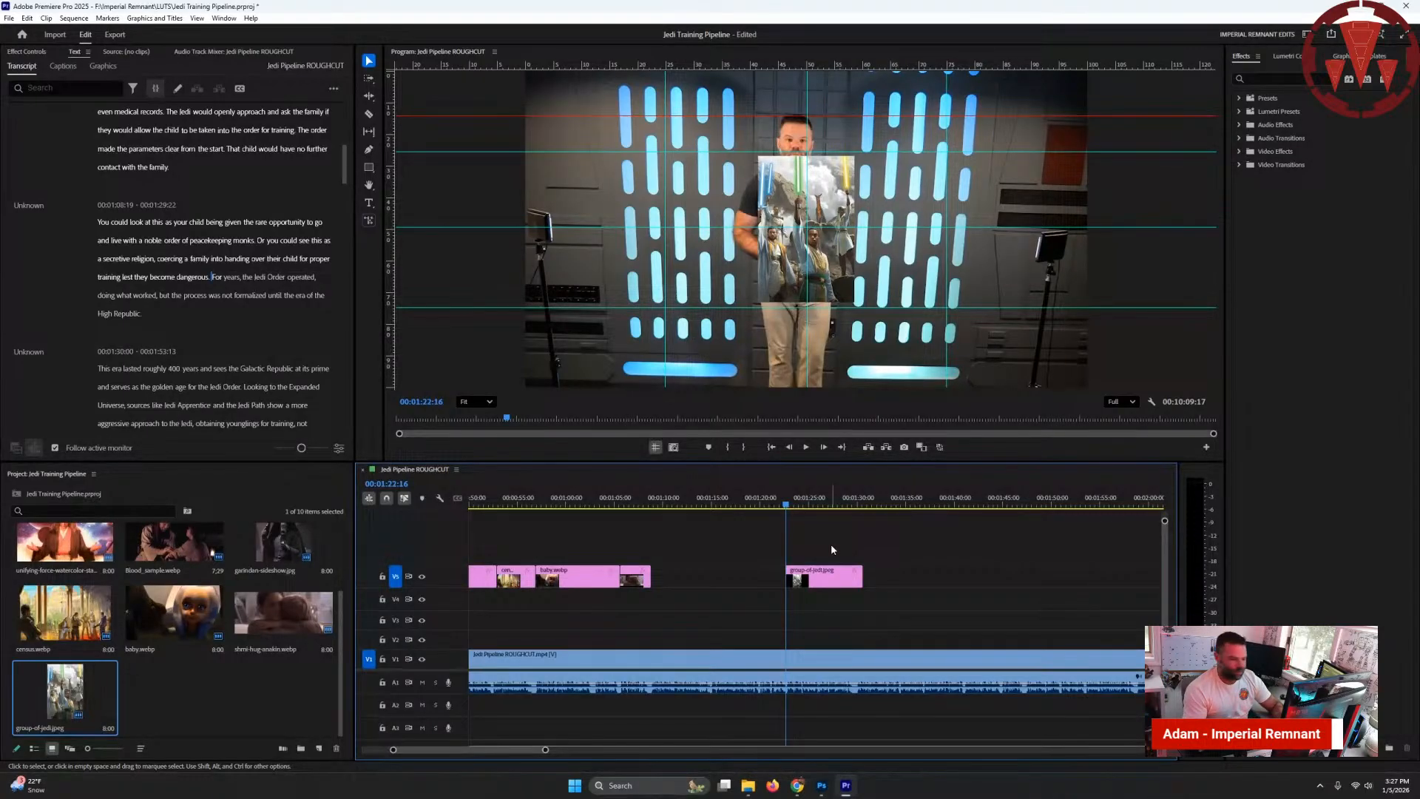
- Import timelines-book.jpg, place it on V5 at 00:01:30:16 and trim its end to 00:01:37:09, where "Looking to the Expanded Universe" begins
{"action": "key", "text": "Down"}
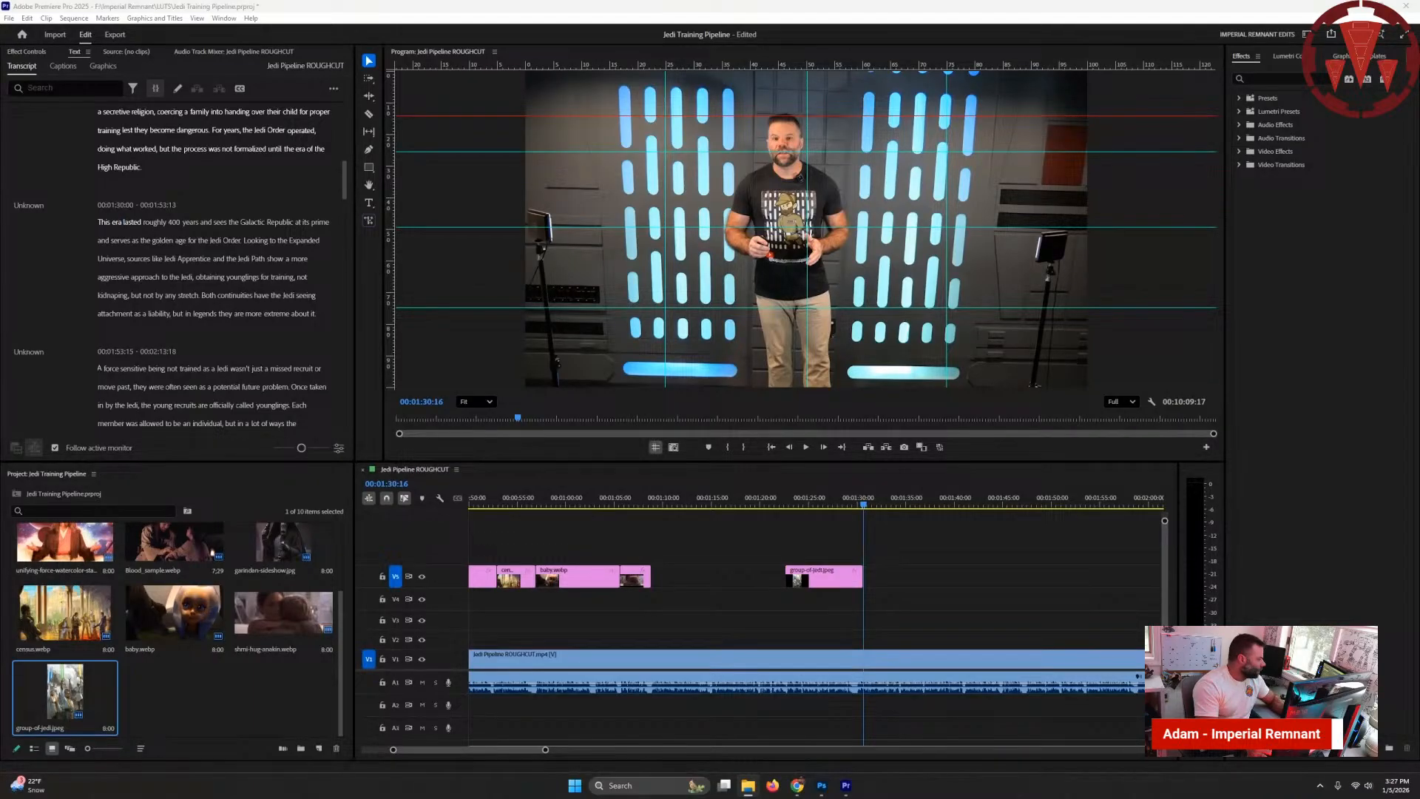
{"action": "left_click_drag", "start_coordinate": [392, 684], "coordinate": [266, 697]}
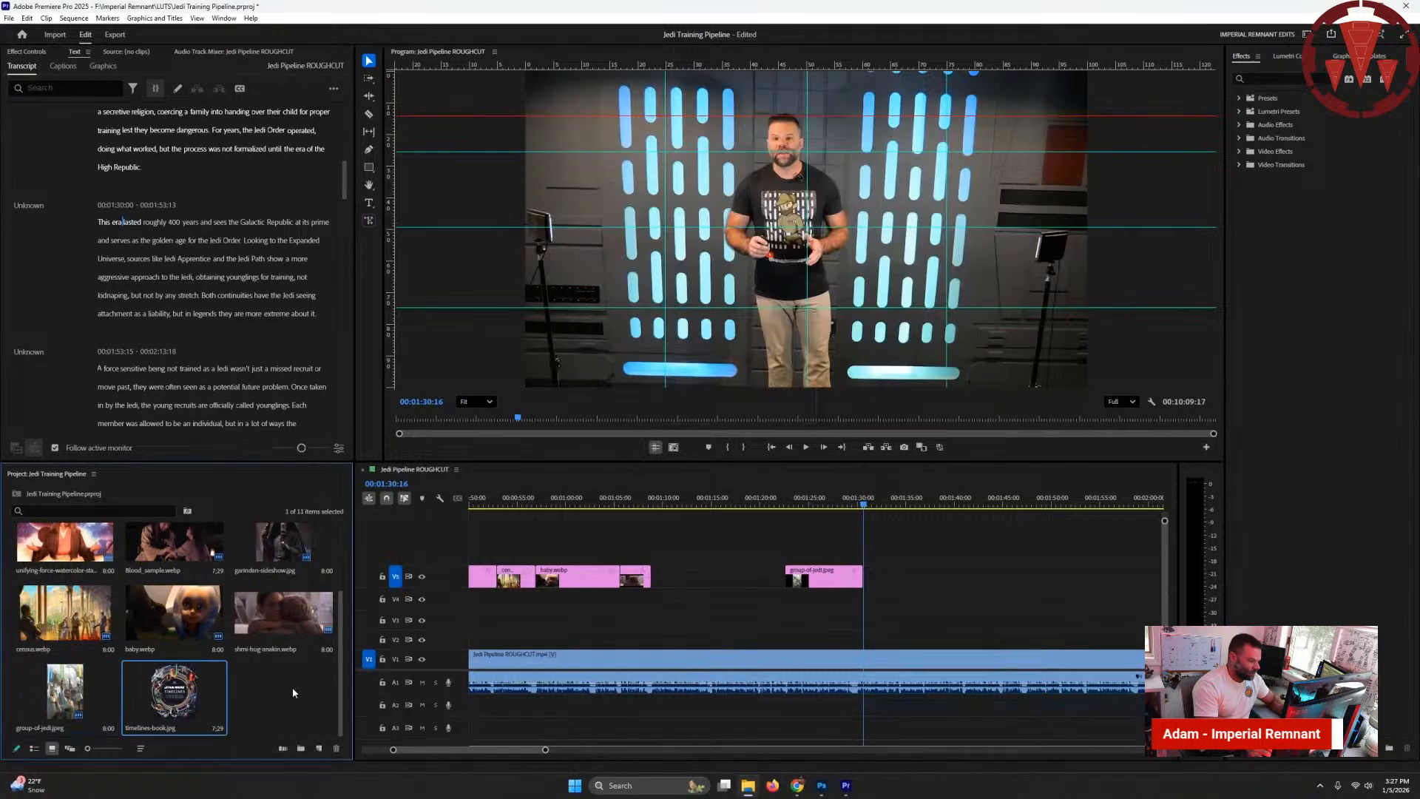
{"action": "left_click_drag", "start_coordinate": [178, 691], "coordinate": [874, 580]}
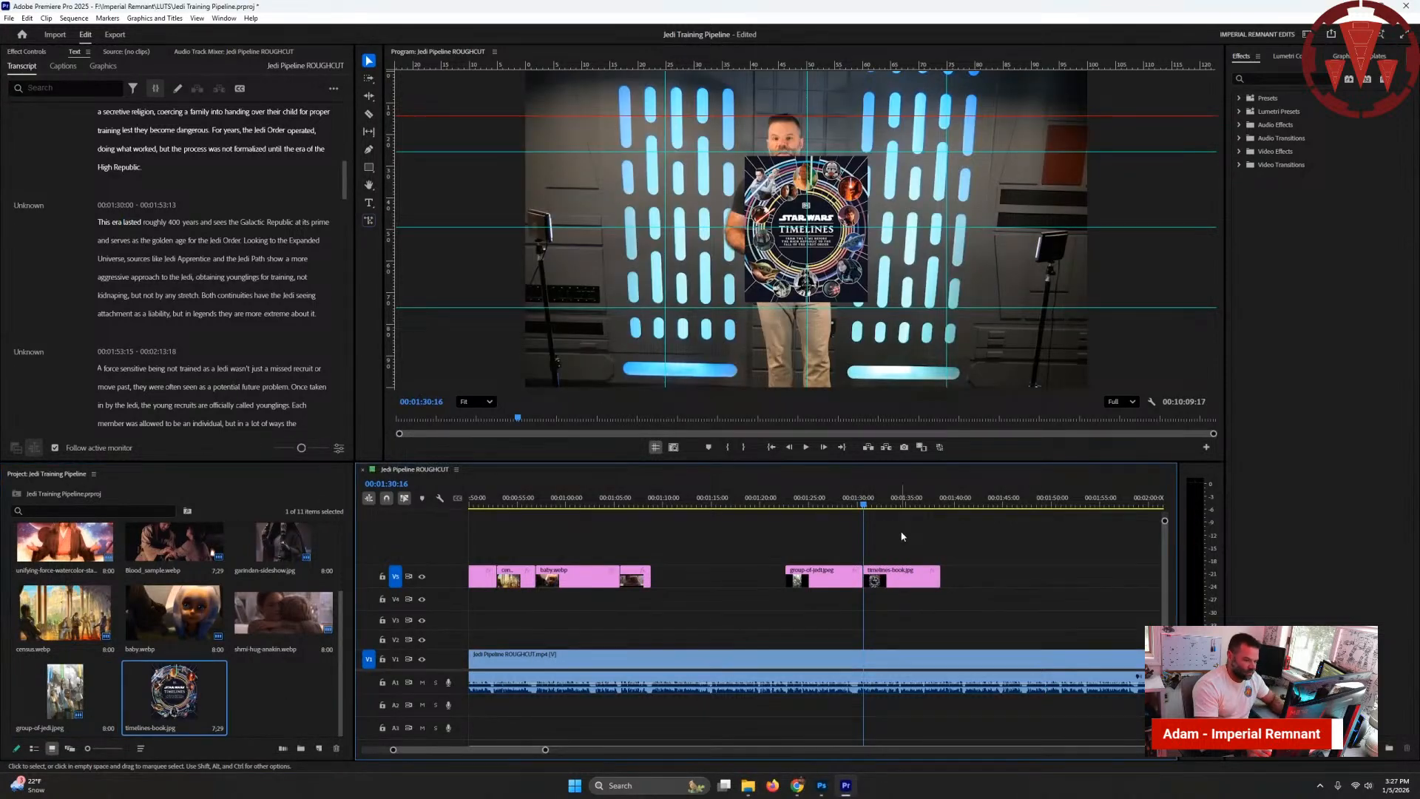
{"action": "key", "text": "Down"}
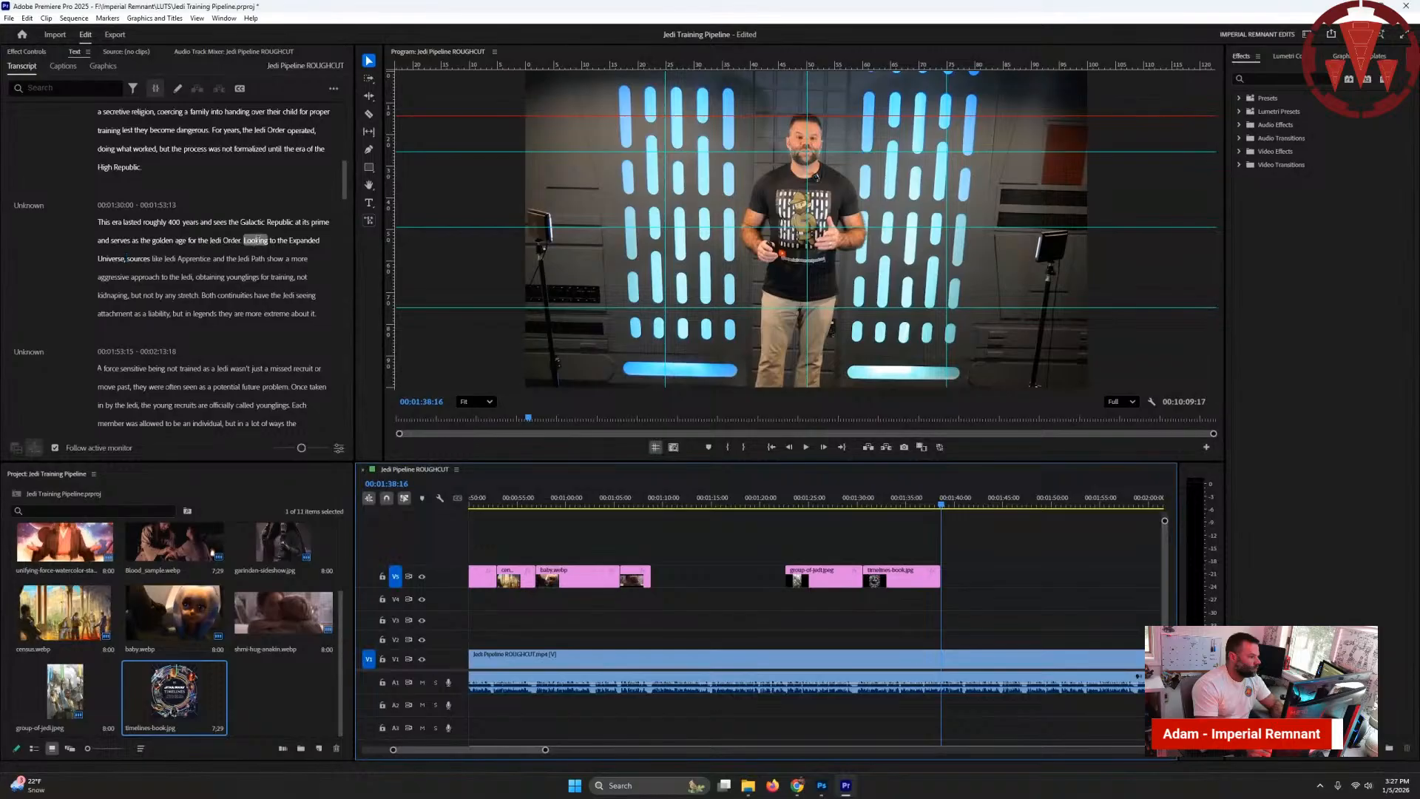
{"action": "left_click", "coordinate": [301, 239]}
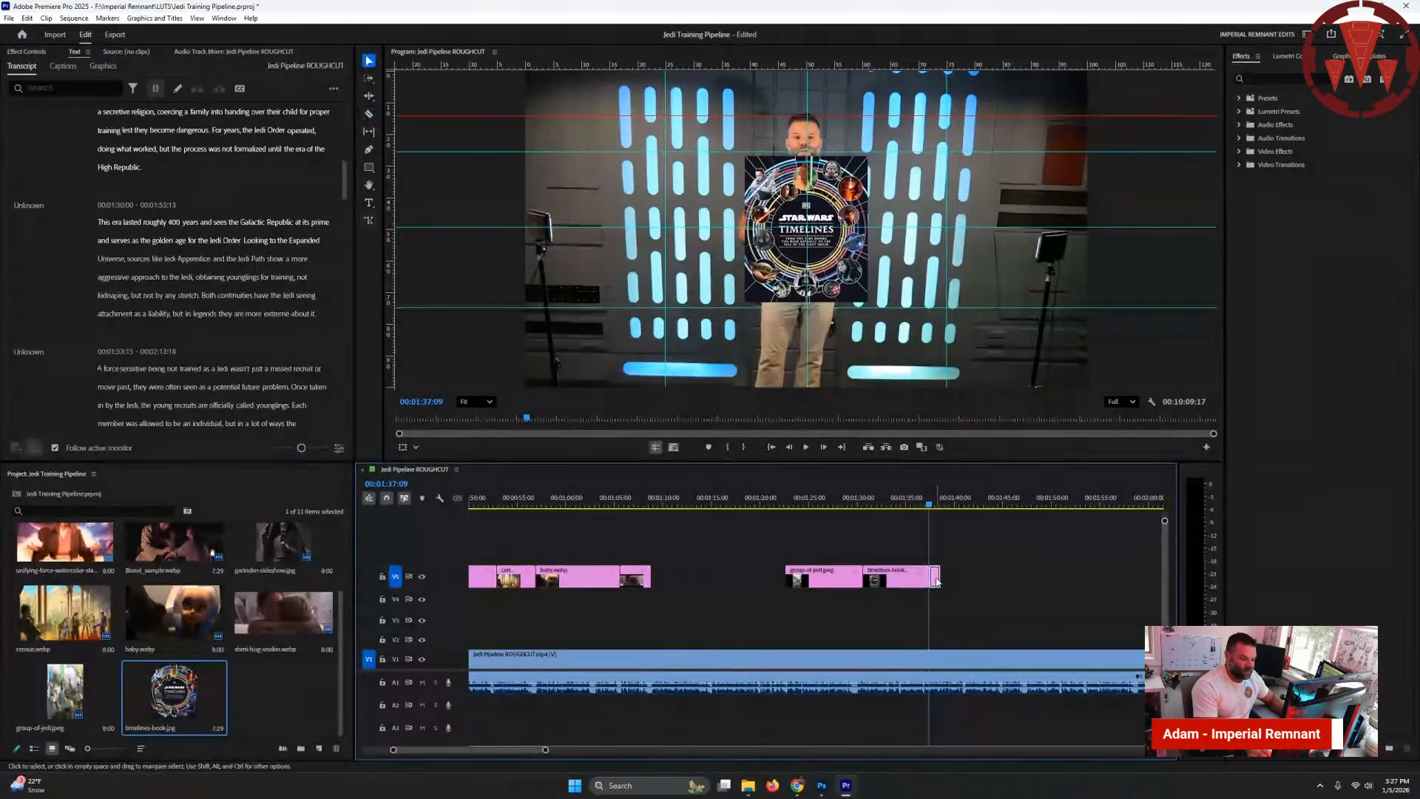
{"action": "key", "text": "w"}
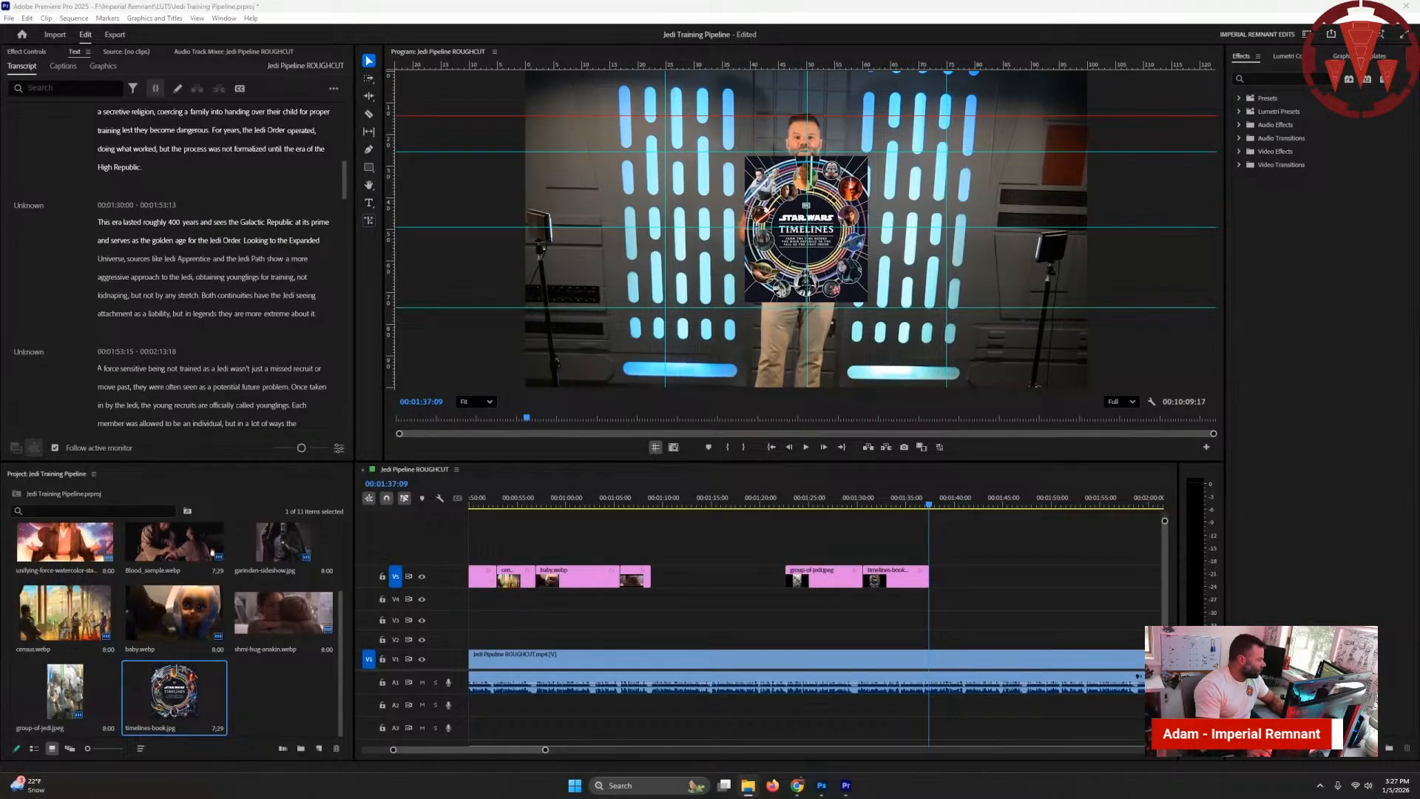
- Place legends-banner.jpg on V5 at 00:01:37:09 and overlay the Diagonal Lower Thirds template above it on V6
{"action": "left_click_drag", "start_coordinate": [1, 419], "coordinate": [933, 583]}
{"action": "left_click", "coordinate": [1340, 55]}
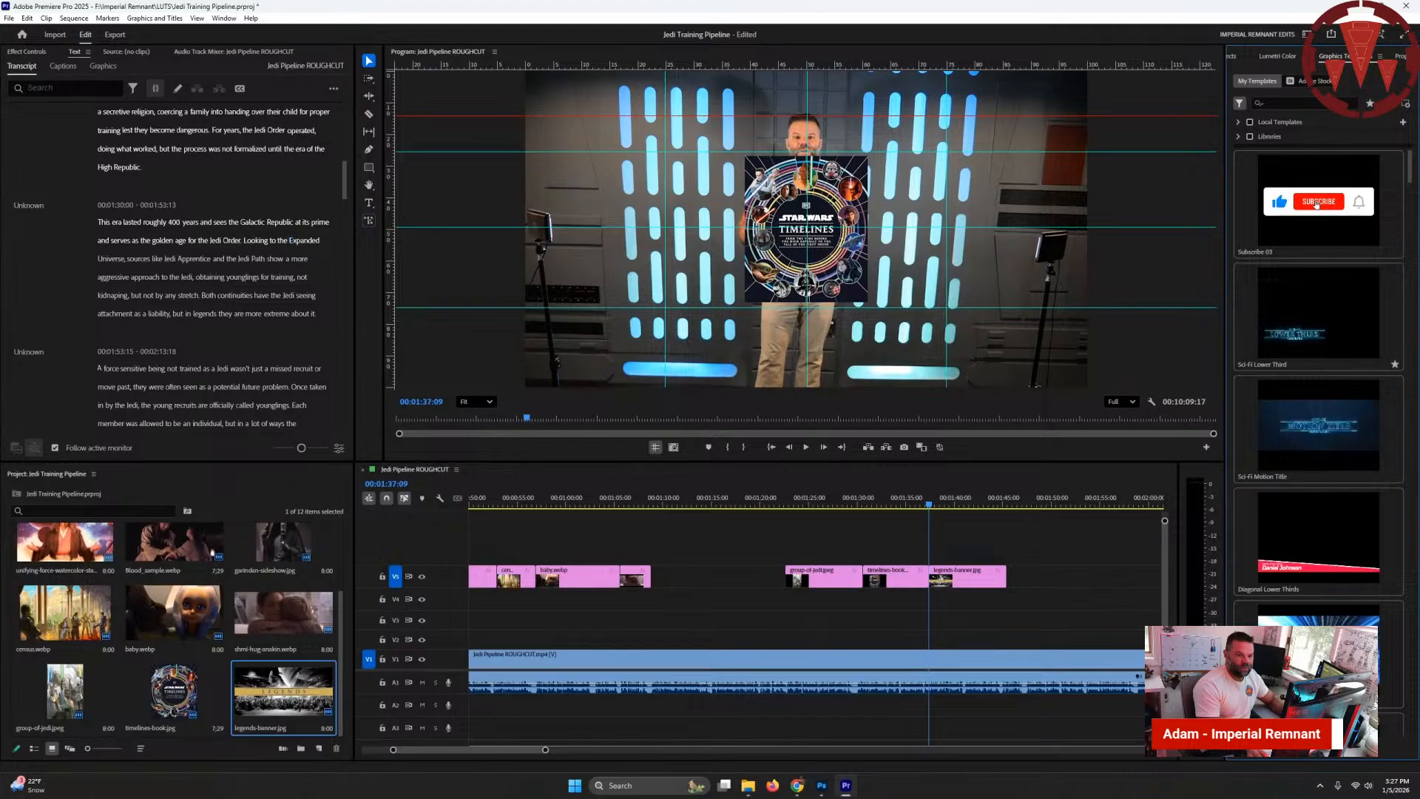
{"action": "left_click_drag", "start_coordinate": [1312, 540], "coordinate": [936, 551]}
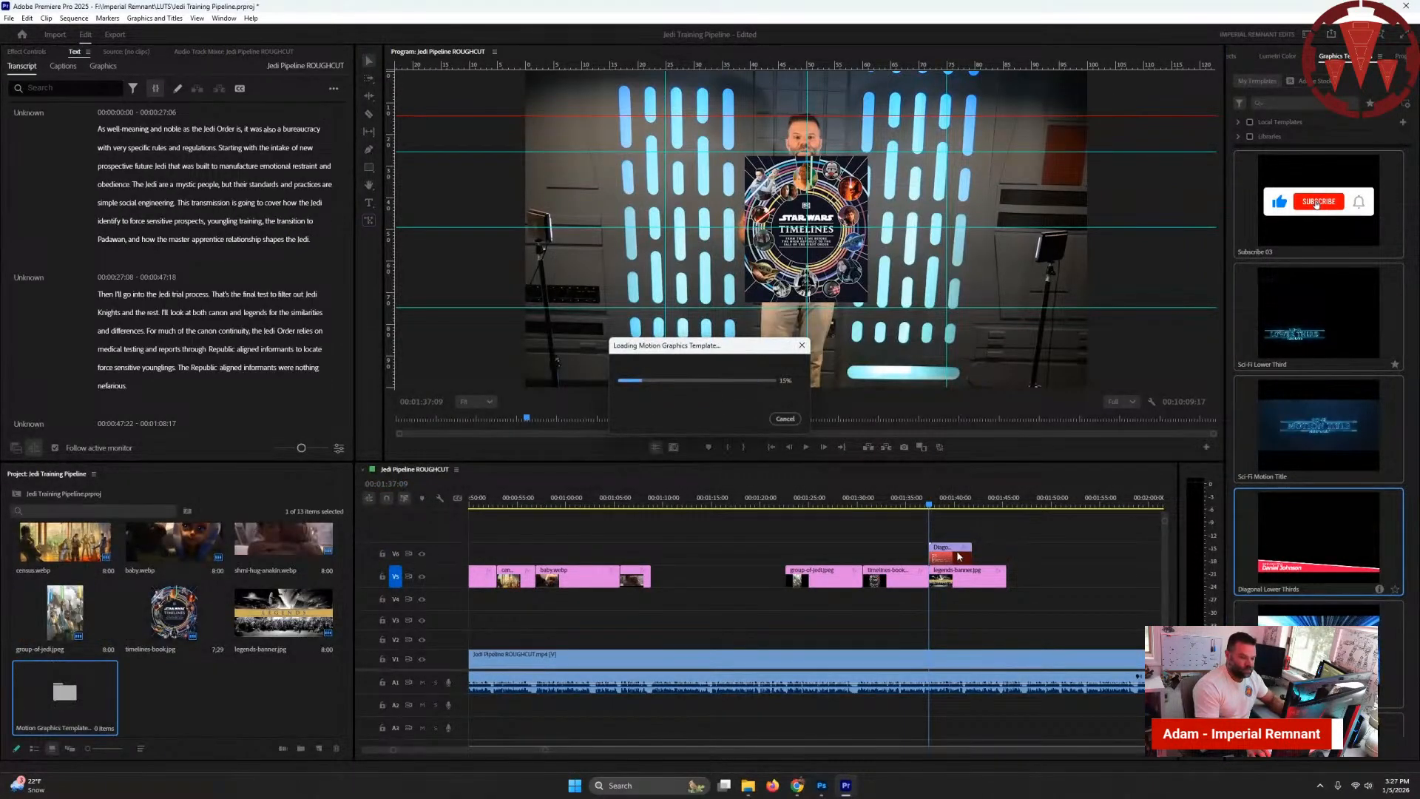
- Move the Diagonal Lower Thirds clip up two video tracks and preview it over the Legends banner at 00:01:39:03
{"action": "left_click", "coordinate": [951, 553]}
{"action": "key", "text": "alt+Up"}
{"action": "key", "text": "alt+Up"}
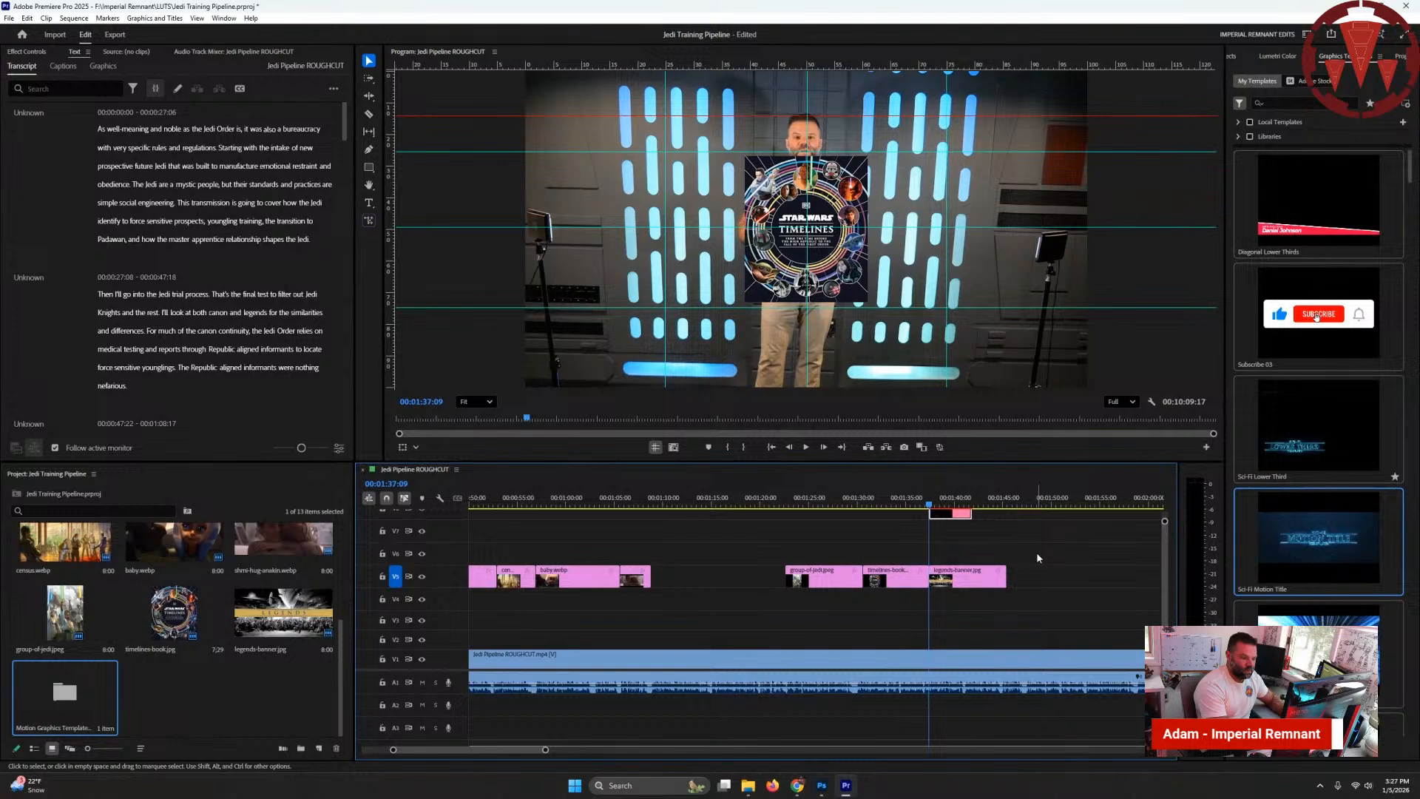
{"action": "left_click", "coordinate": [946, 504]}
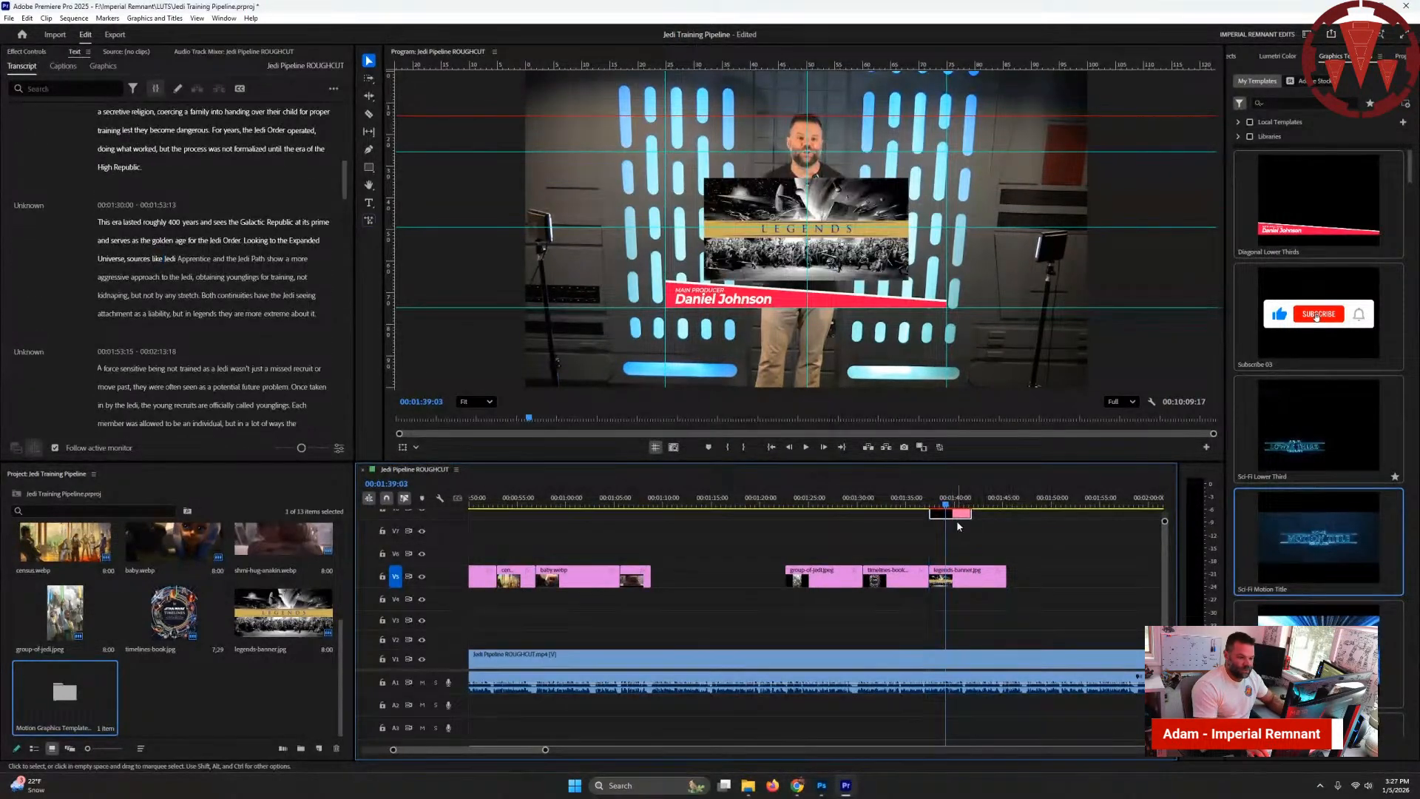
- Scale the Diagonal Lower Thirds clip above the Legends banner to the frame size
{"action": "right_click", "coordinate": [966, 521]}
{"action": "mouse_move", "coordinate": [1007, 534]}
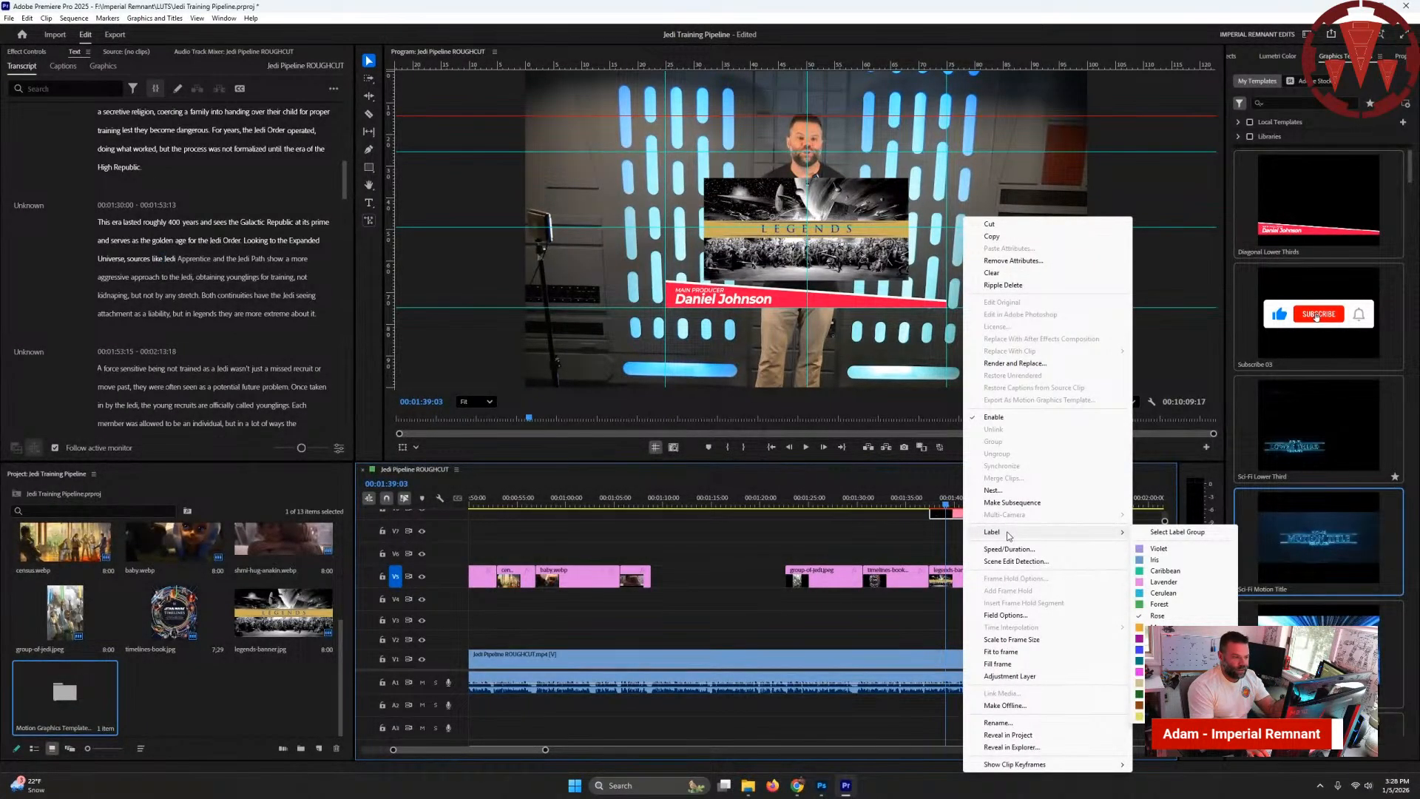
{"action": "left_click", "coordinate": [1015, 640]}
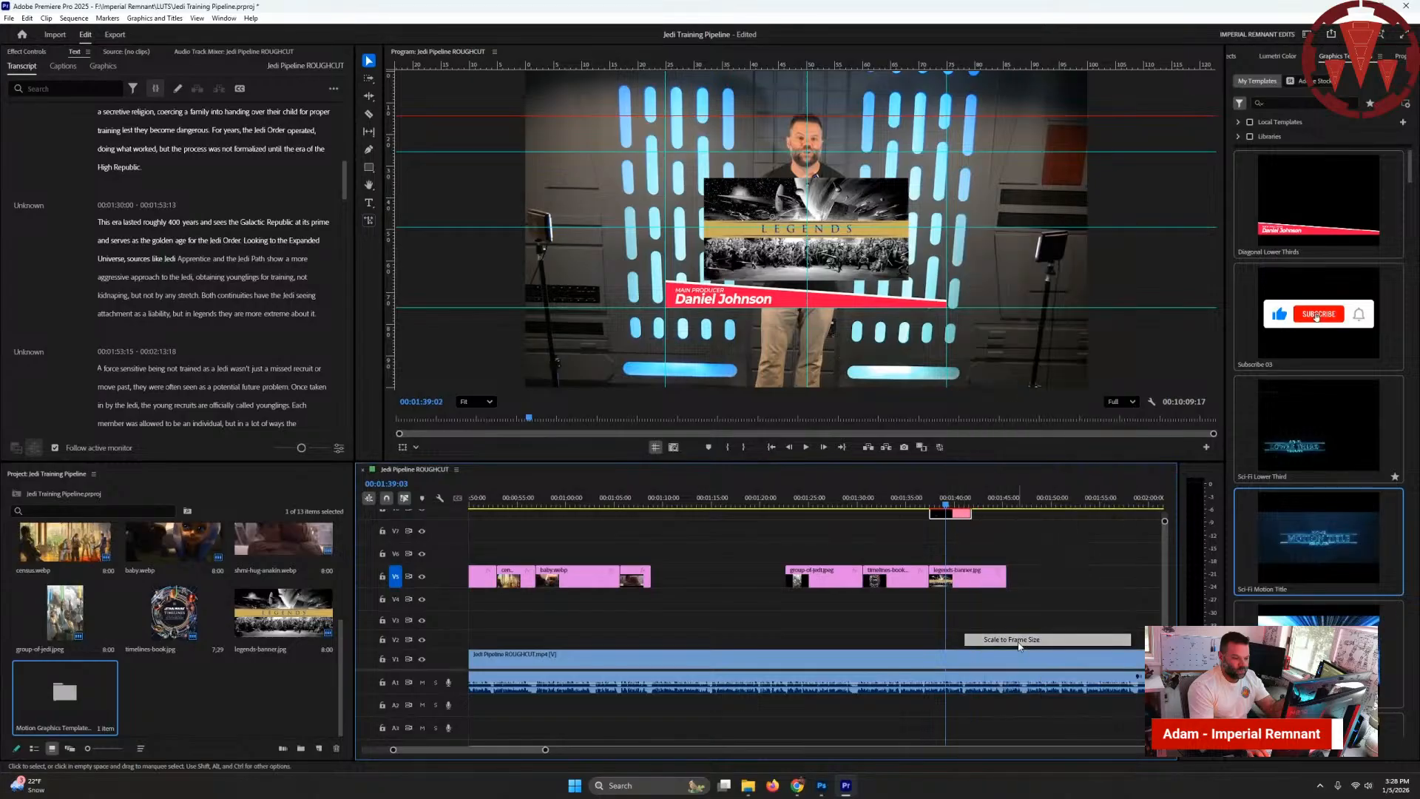
- Recolour the lower third, setting Color Line A to bdb863 and Color Line B to 000000
{"action": "left_click", "coordinate": [1400, 57]}
{"action": "left_click", "coordinate": [1245, 361]}
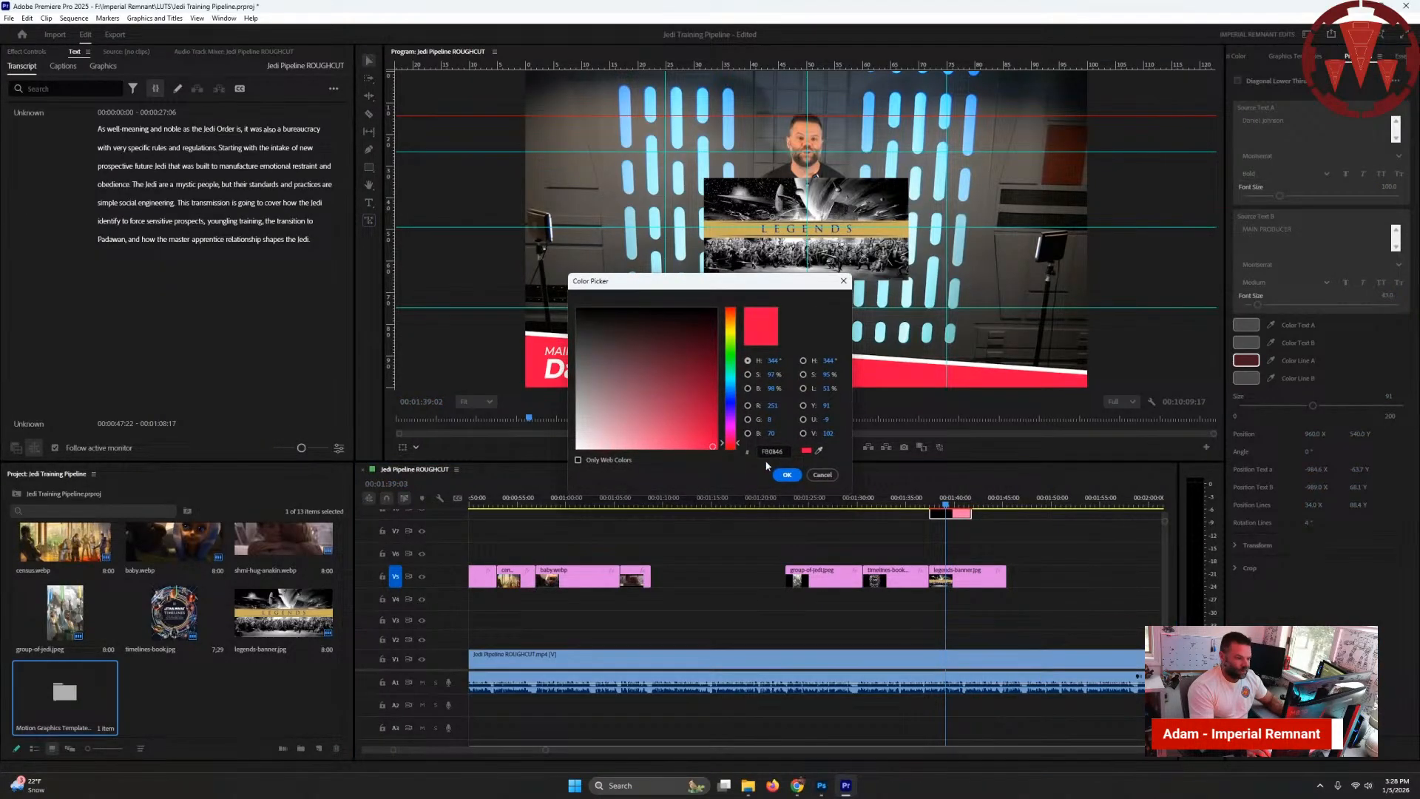
{"action": "type", "text": "bdb863"}
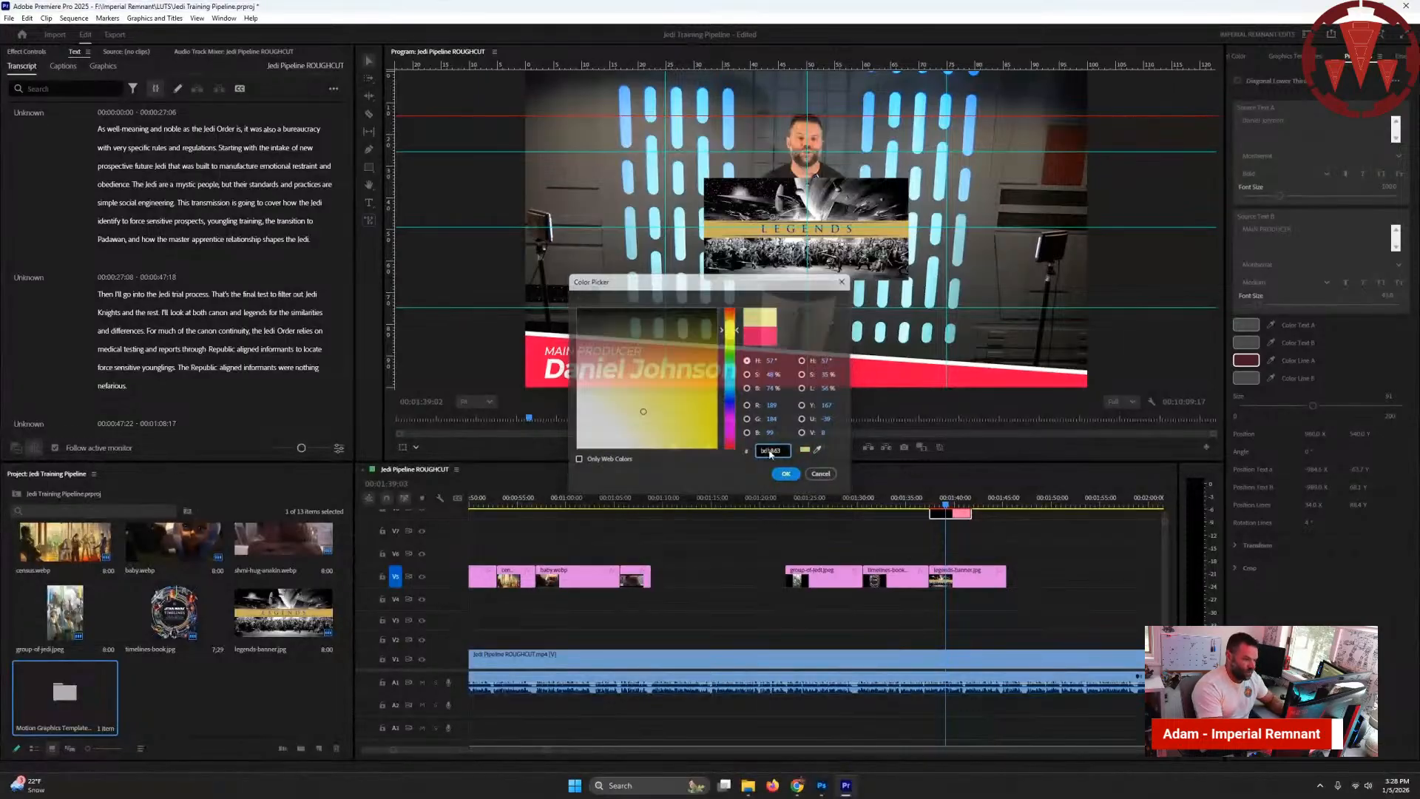
{"action": "key", "text": "Return"}
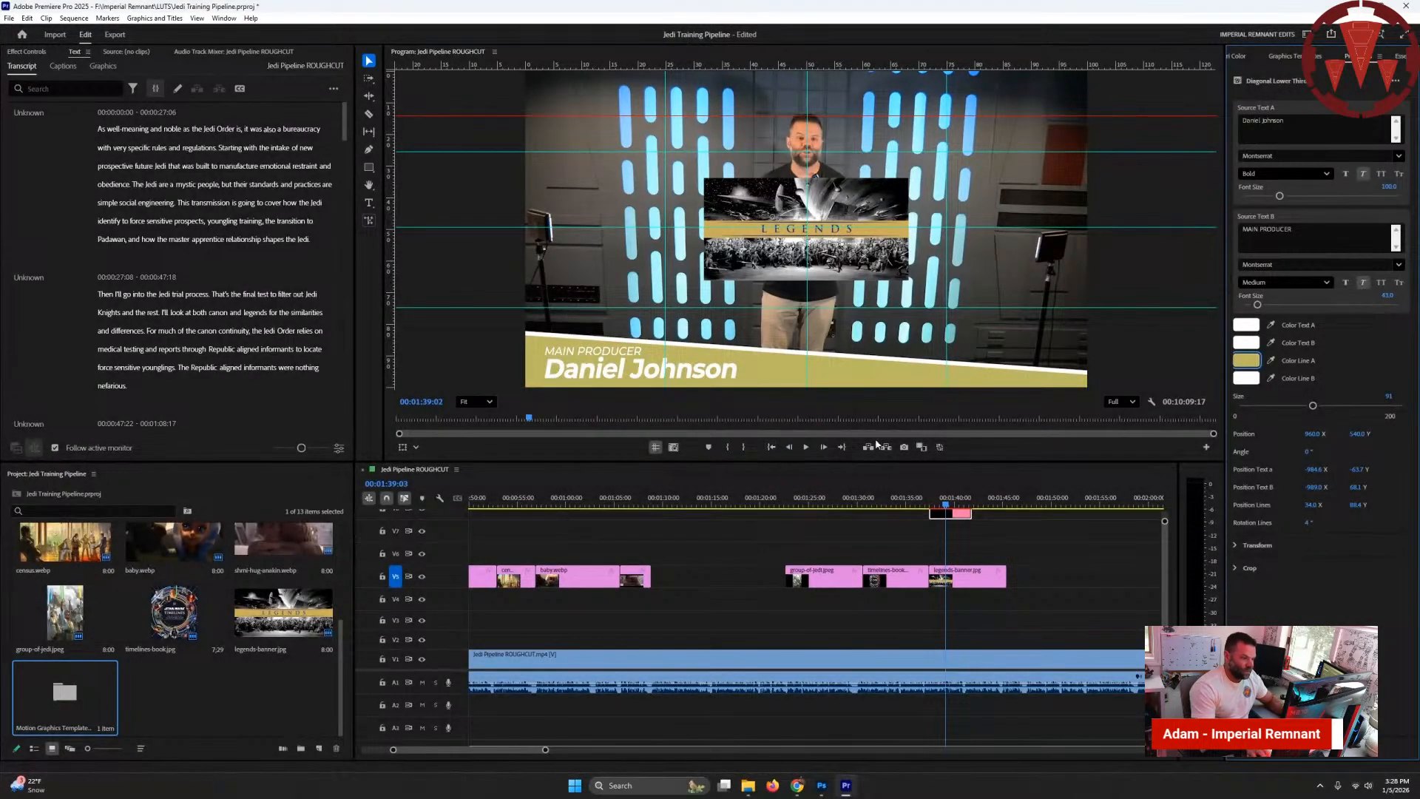
{"action": "left_click", "coordinate": [1248, 379]}
{"action": "type", "text": "000000"}
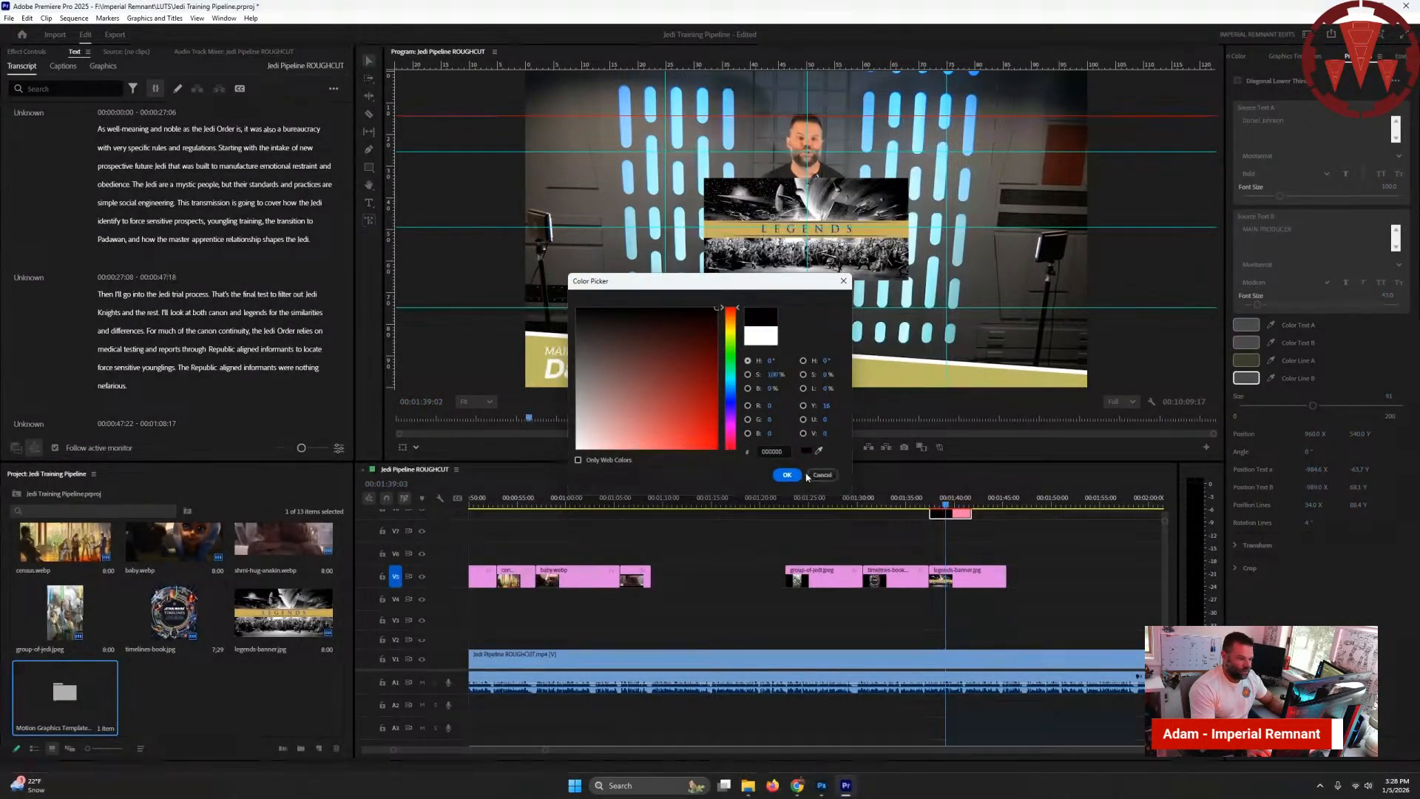
{"action": "left_click", "coordinate": [790, 475]}
- Change the lower third's Source Text A to "Legends" and Source Text B to "Expanded Universe"
{"action": "left_click", "coordinate": [1259, 125]}
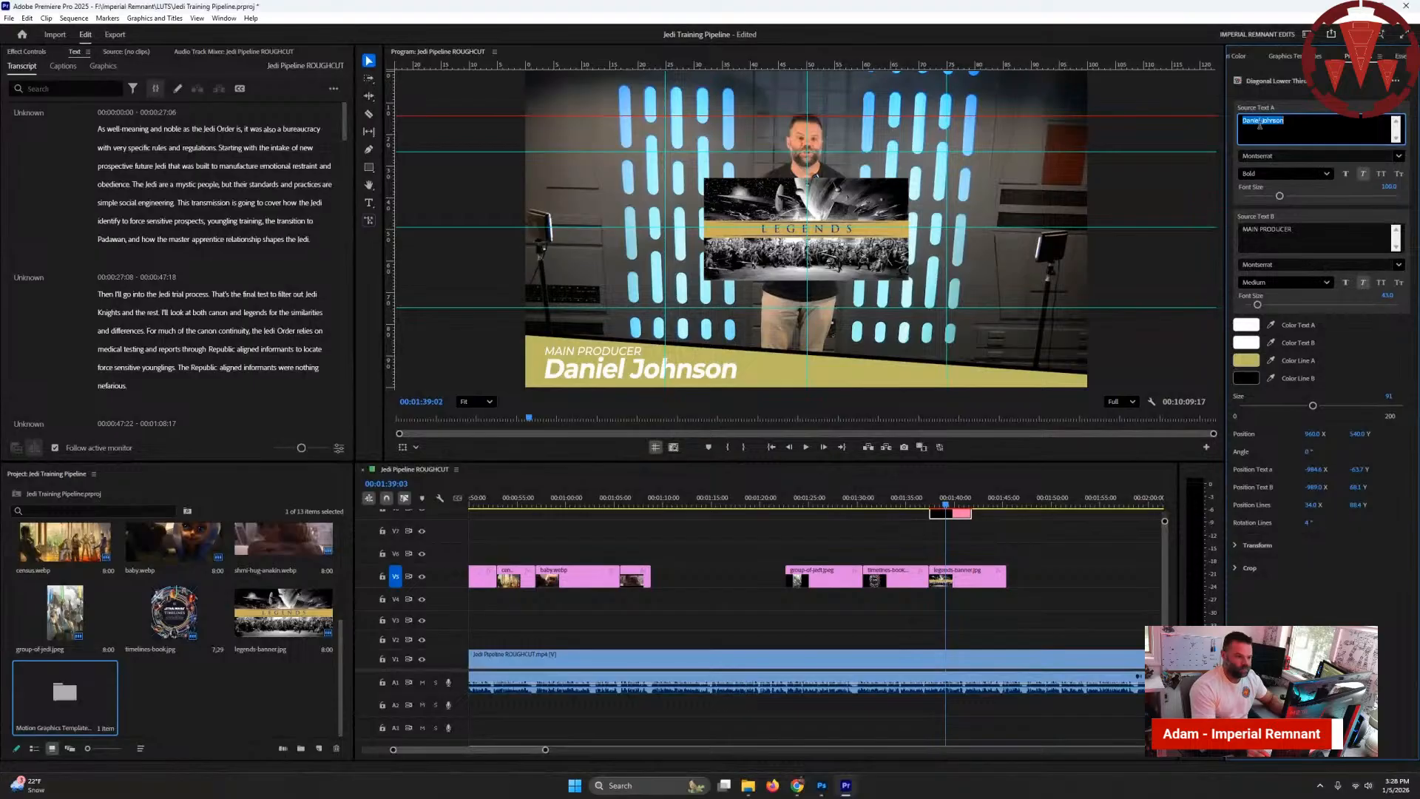
{"action": "key", "text": "BackSpace"}
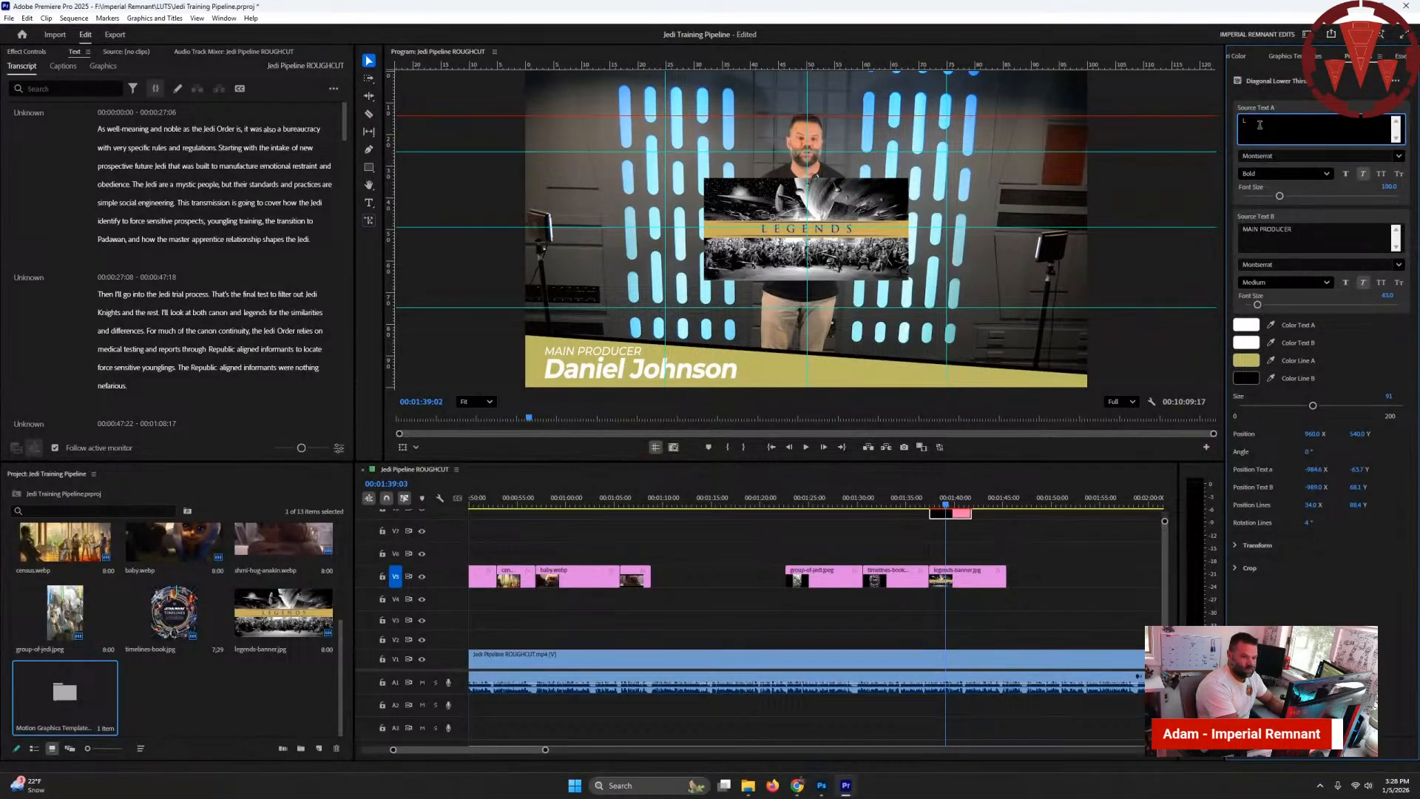
{"action": "type", "text": "Legends"}
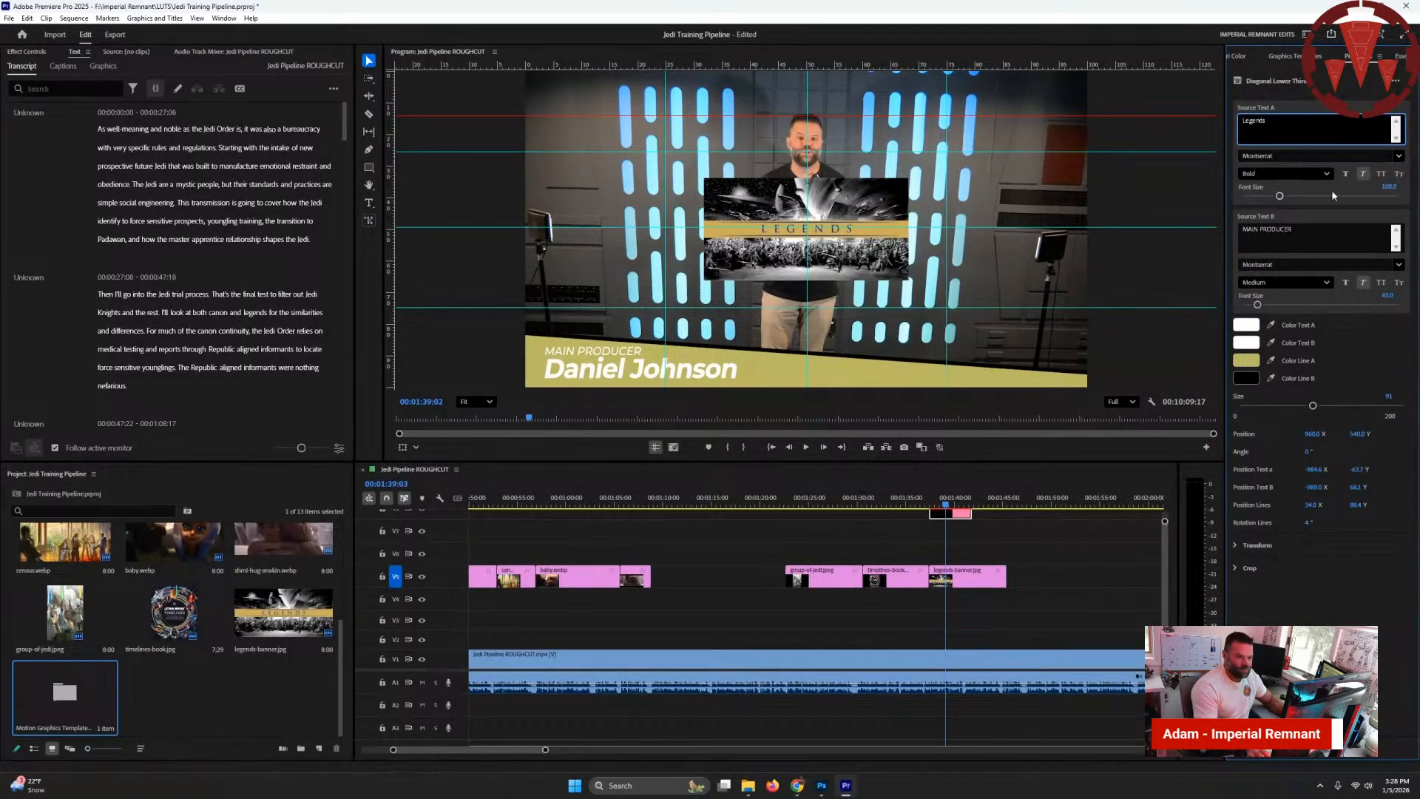
{"action": "left_click", "coordinate": [1276, 232]}
{"action": "type", "text": "Expended Unive"}
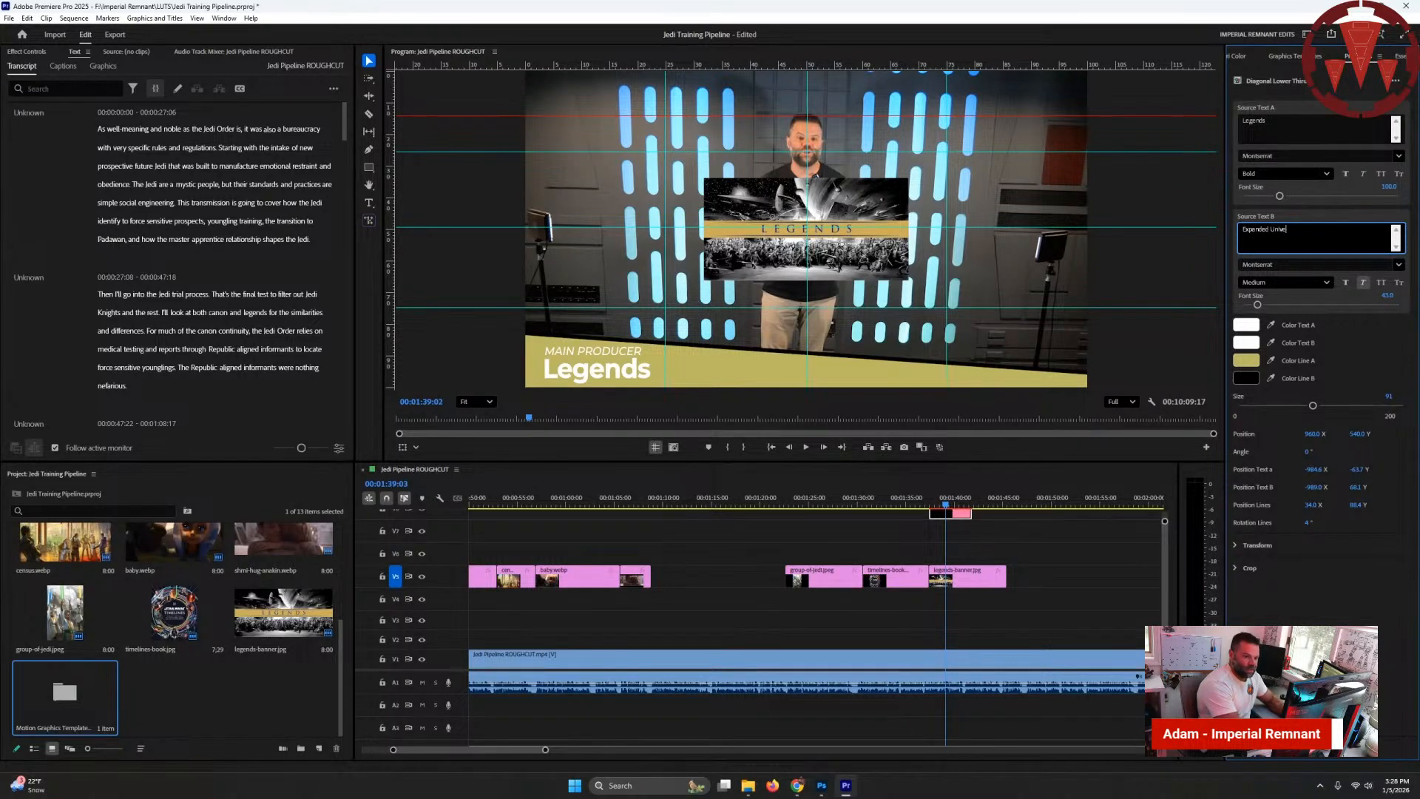
{"action": "type", "text": "xpanded Universe"}
{"action": "left_click", "coordinate": [1346, 215]}
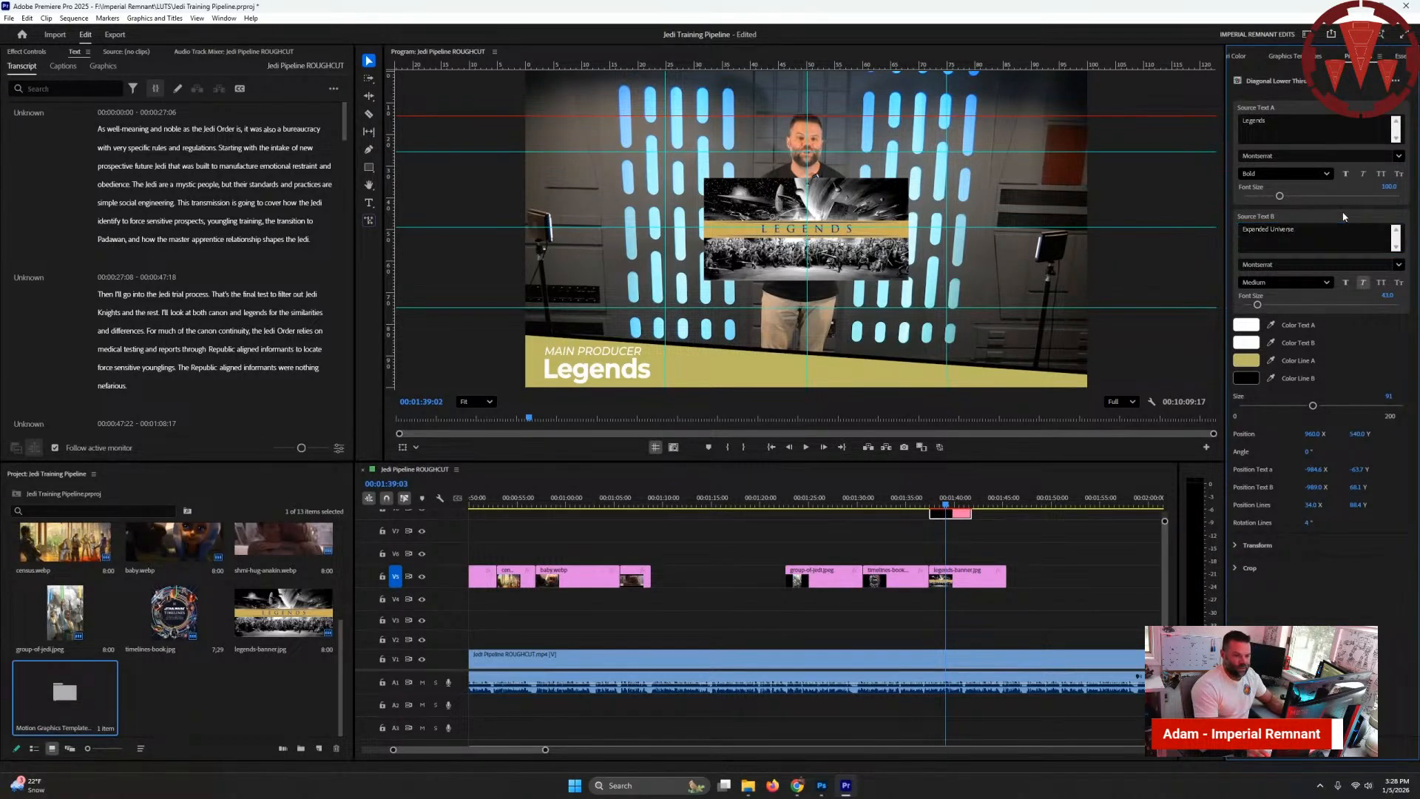
- Set the font of the lower third's "Legends" text to Soloist
{"action": "left_click", "coordinate": [1281, 156]}
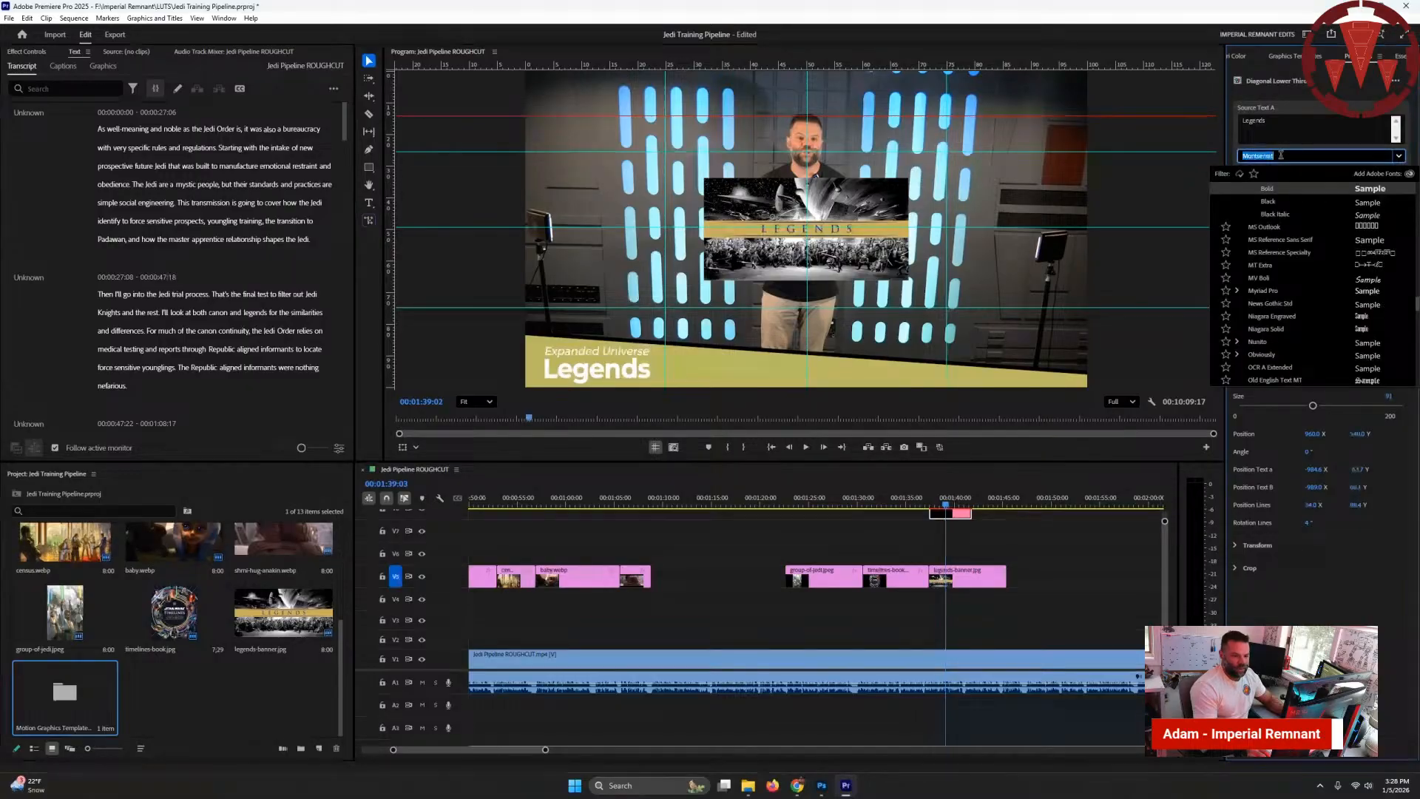
{"action": "type", "text": "soloi"}
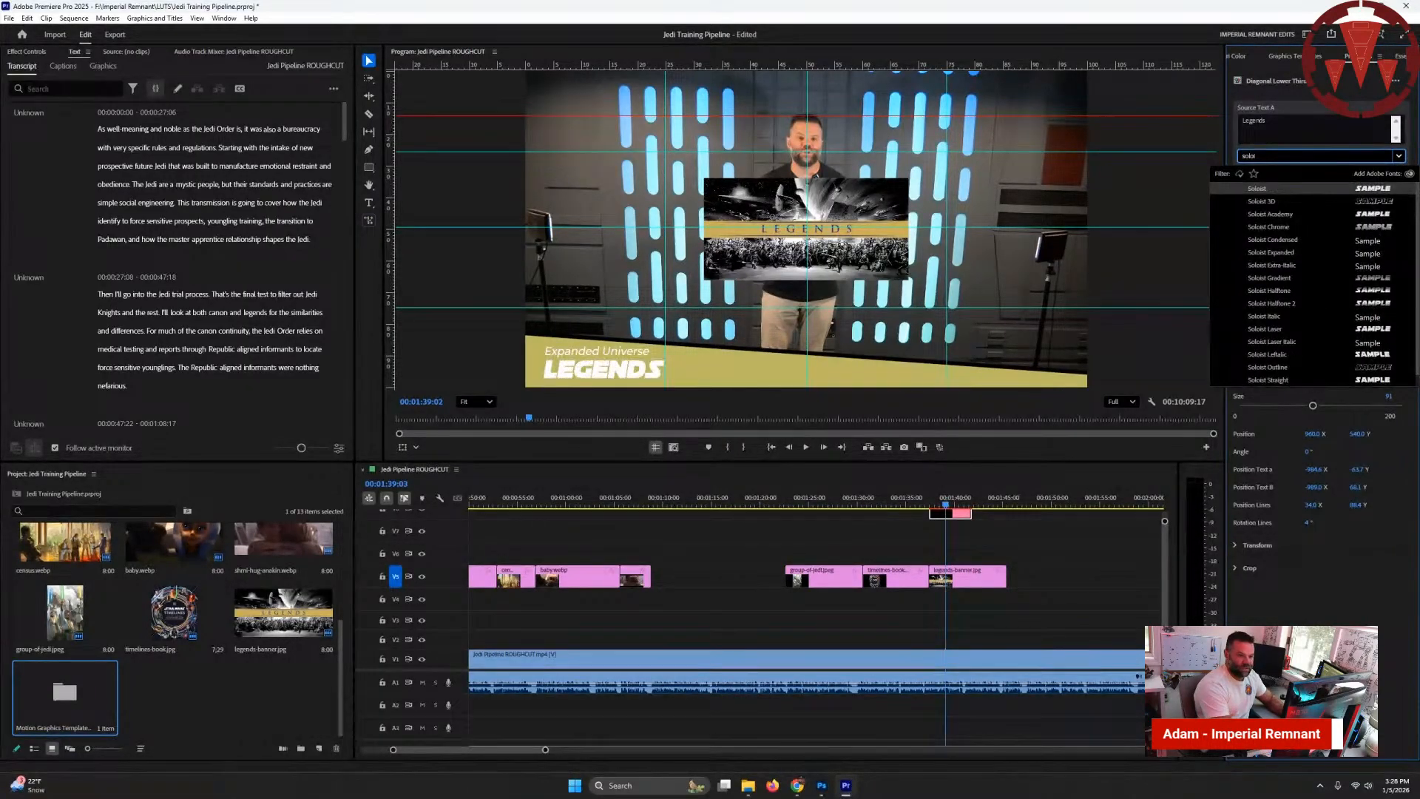
{"action": "key", "text": "Return"}
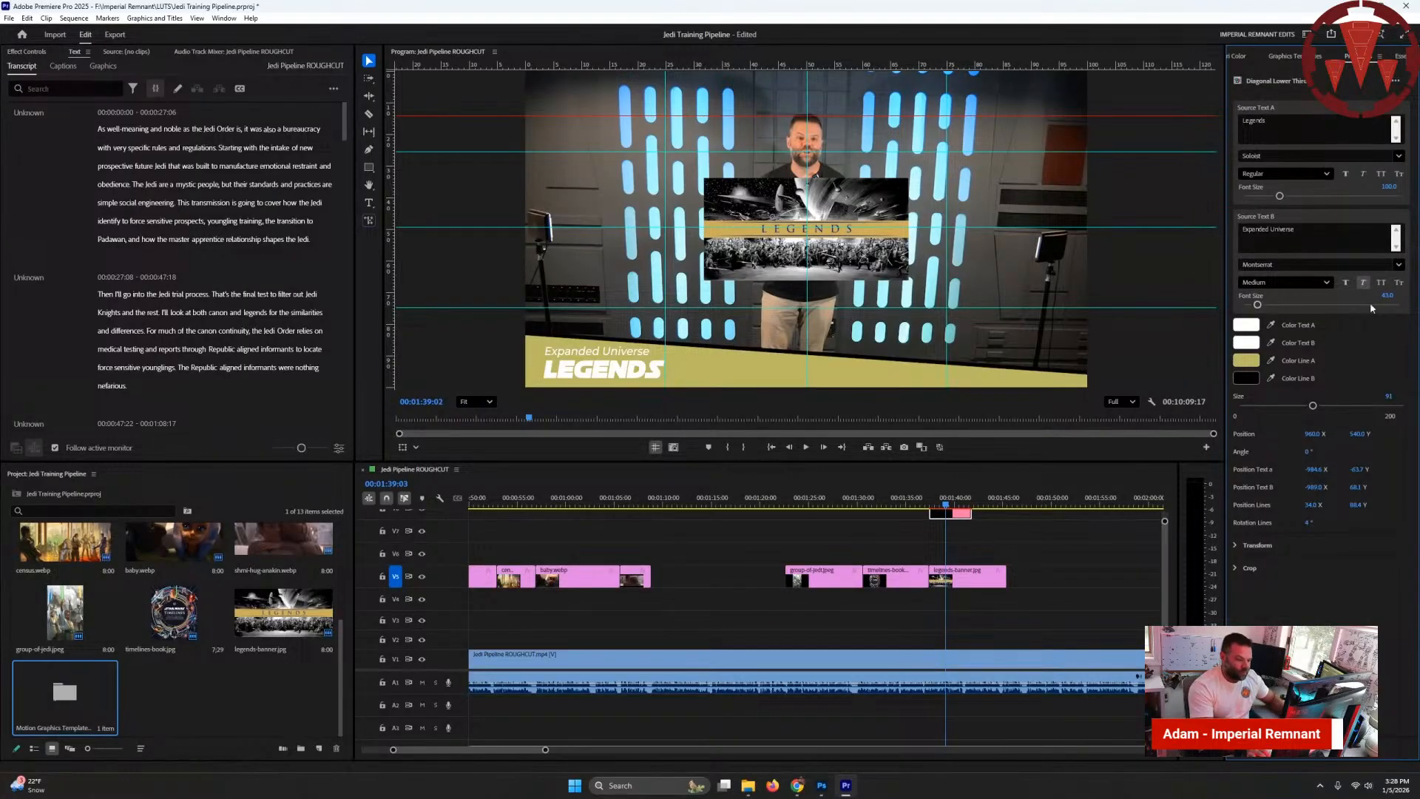
- Extend the end of the Diagonal Lower Thirds clip to about 00:02:06
{"action": "left_click_drag", "start_coordinate": [970, 513], "coordinate": [1160, 515]}
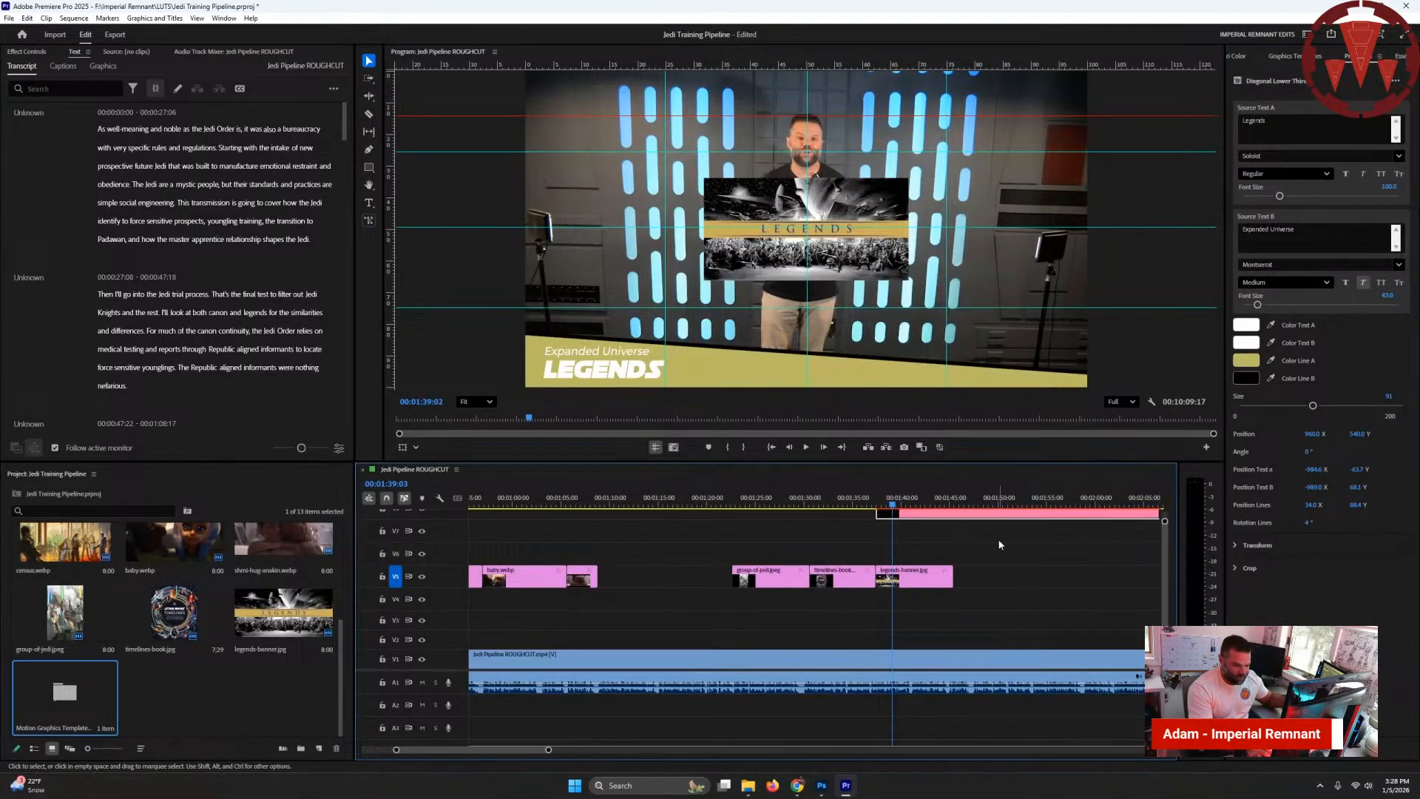
{"action": "left_click", "coordinate": [902, 497]}
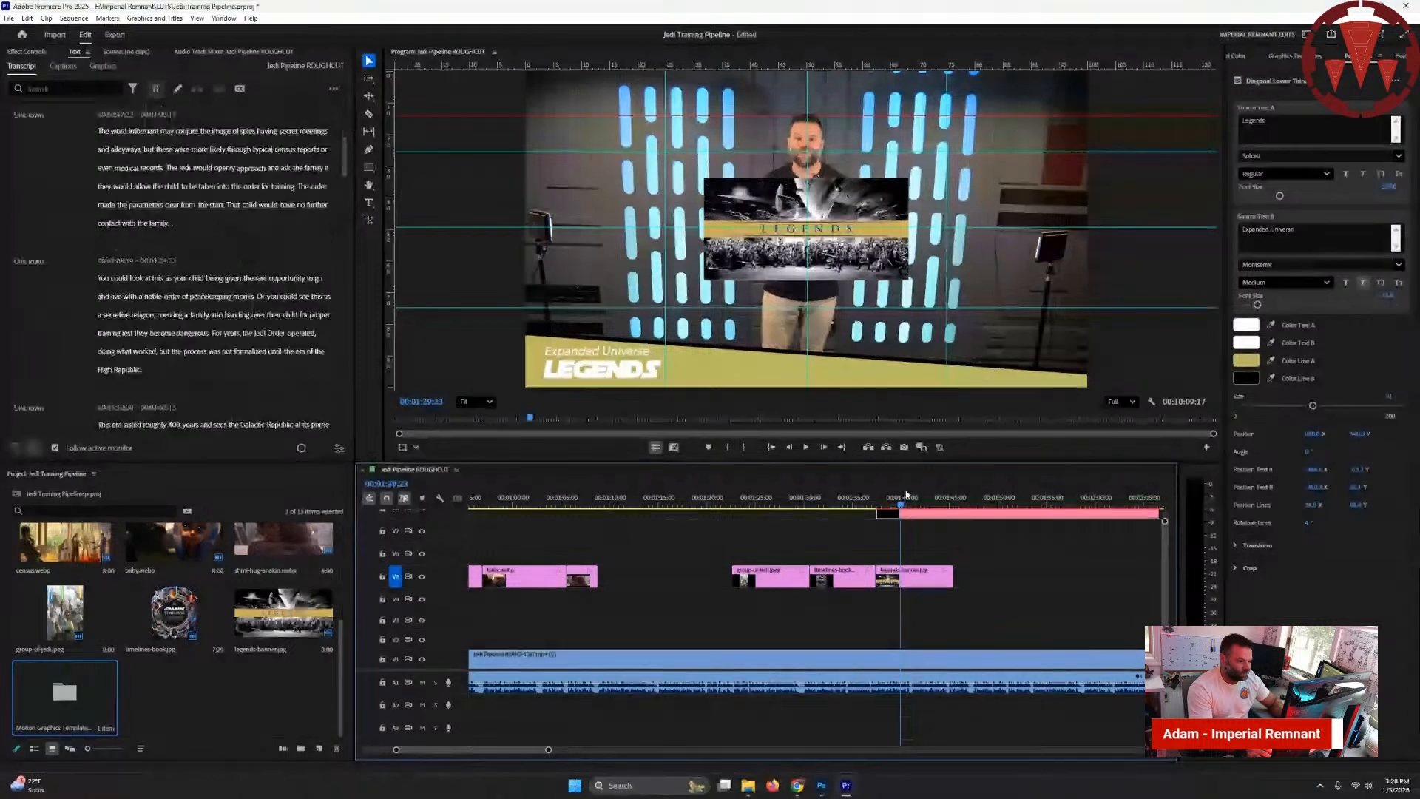
- Import padawan.jpg and place it on V5 directly after legends-banner.jpg at 00:01:45:10
{"action": "key", "text": "Down"}
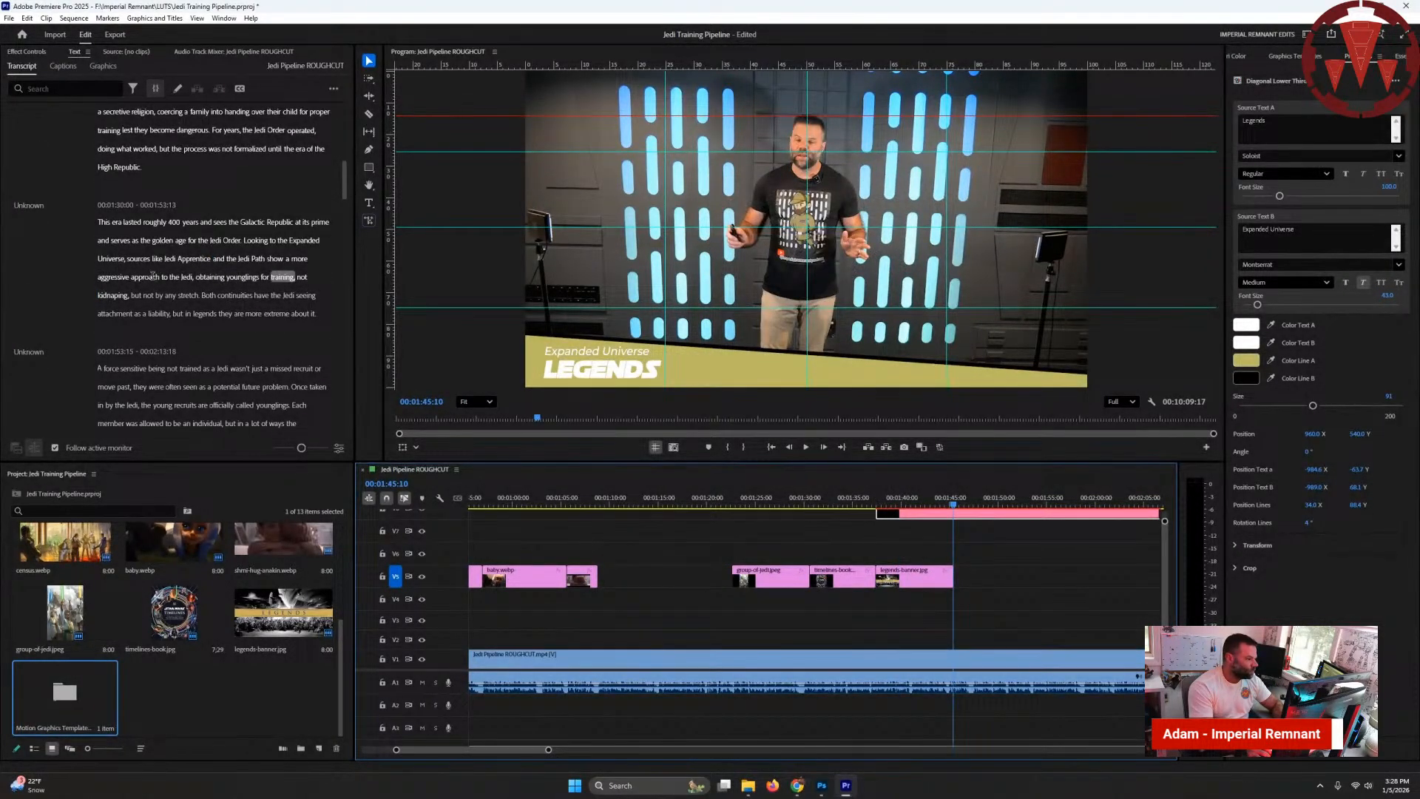
{"action": "key", "text": "space"}
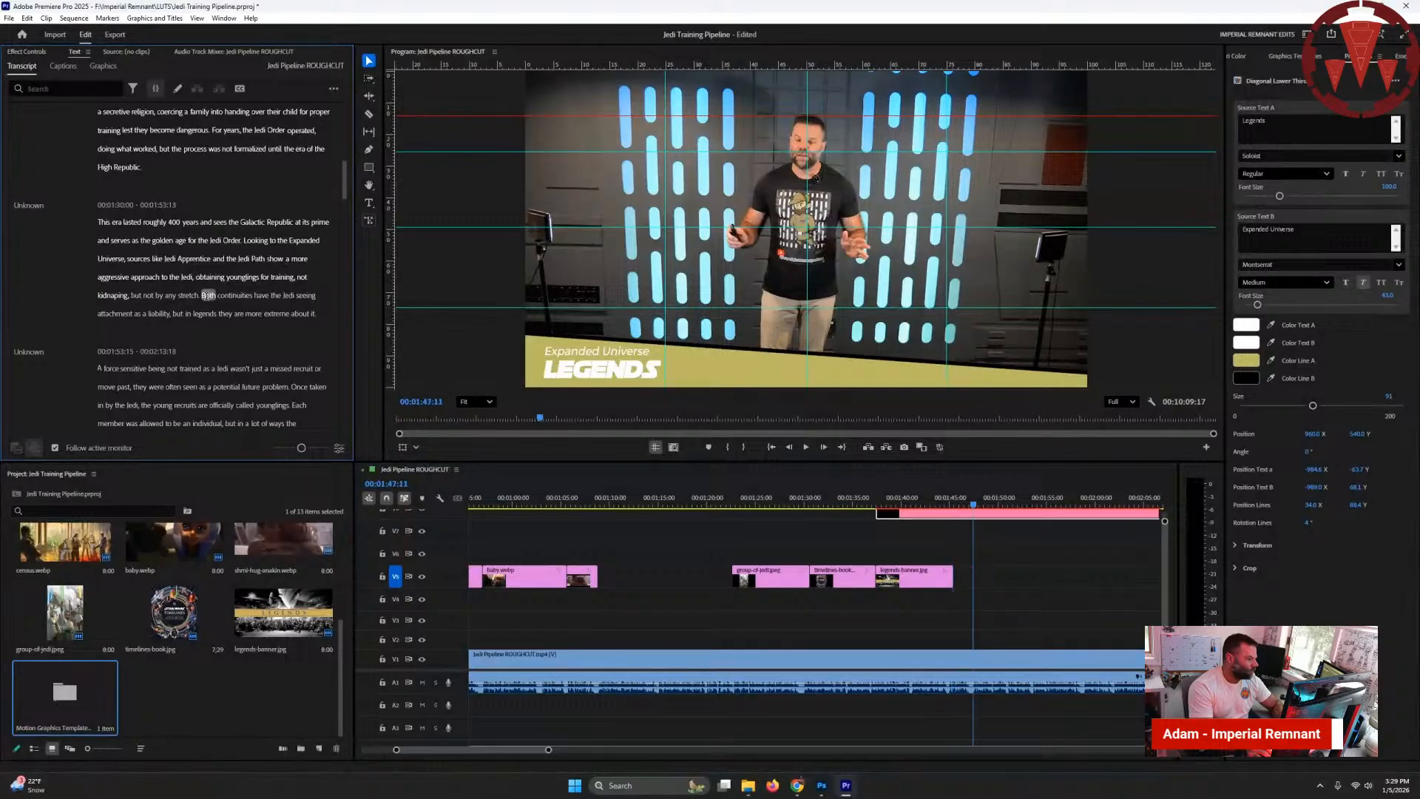
{"action": "mouse_move", "coordinate": [953, 576]}
{"action": "left_mouse_down"}
{"action": "mouse_move", "coordinate": [973, 578]}
{"action": "mouse_move", "coordinate": [953, 579]}
{"action": "left_mouse_up"}
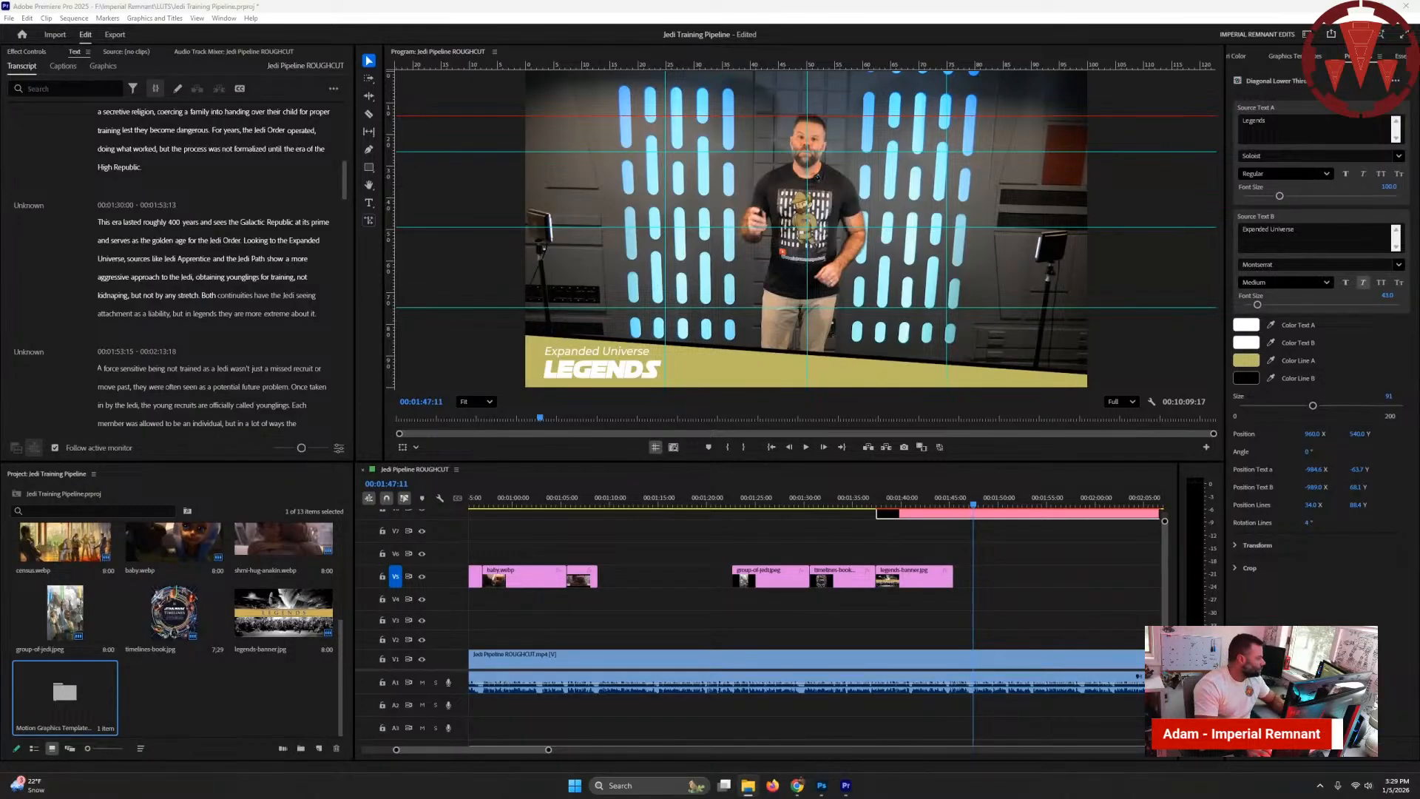
{"action": "left_click_drag", "start_coordinate": [784, 562], "coordinate": [984, 582]}
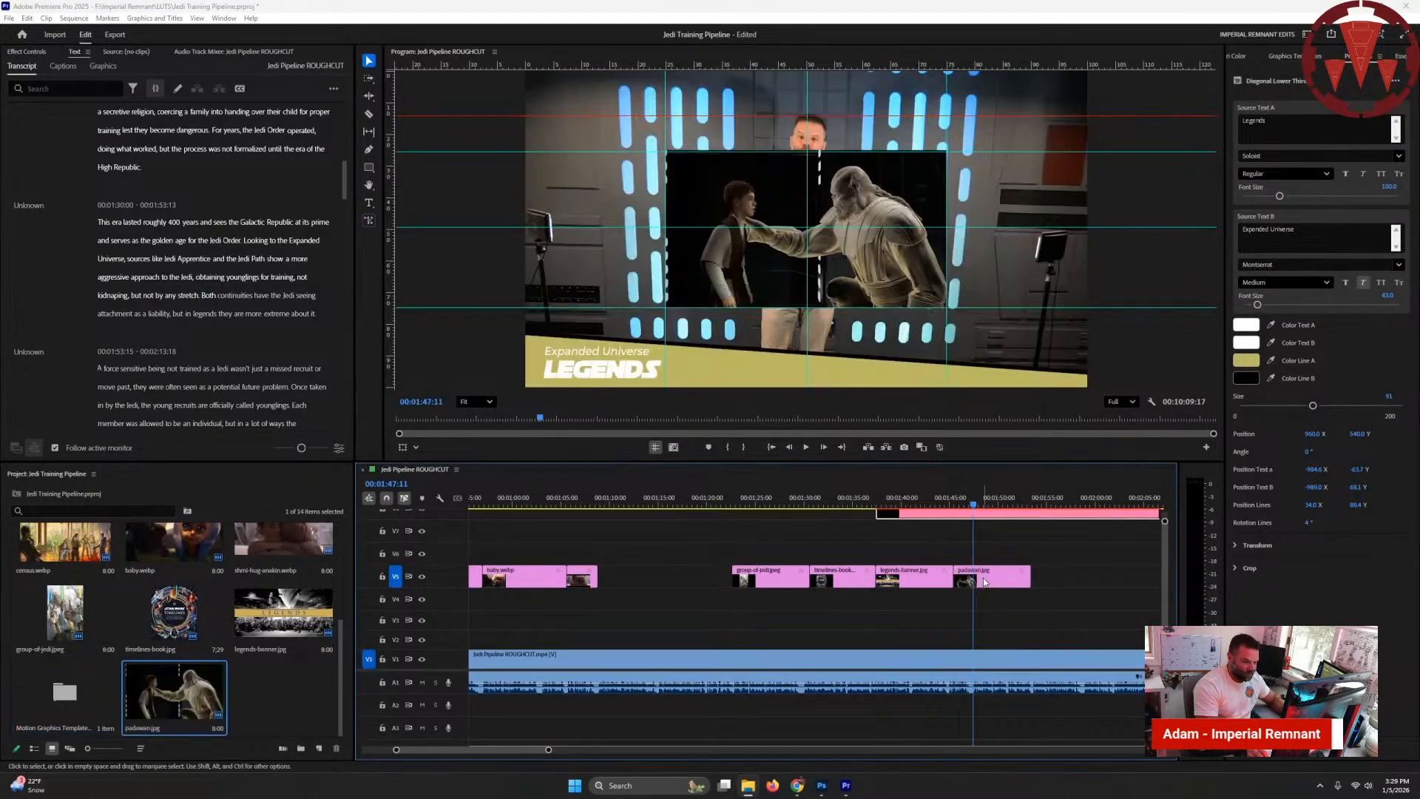
- Move padawan.jpg earlier on V5 over the end of legends-banner.jpg, starting where the transcript reads "obtaining younglings"
{"action": "left_click", "coordinate": [931, 504]}
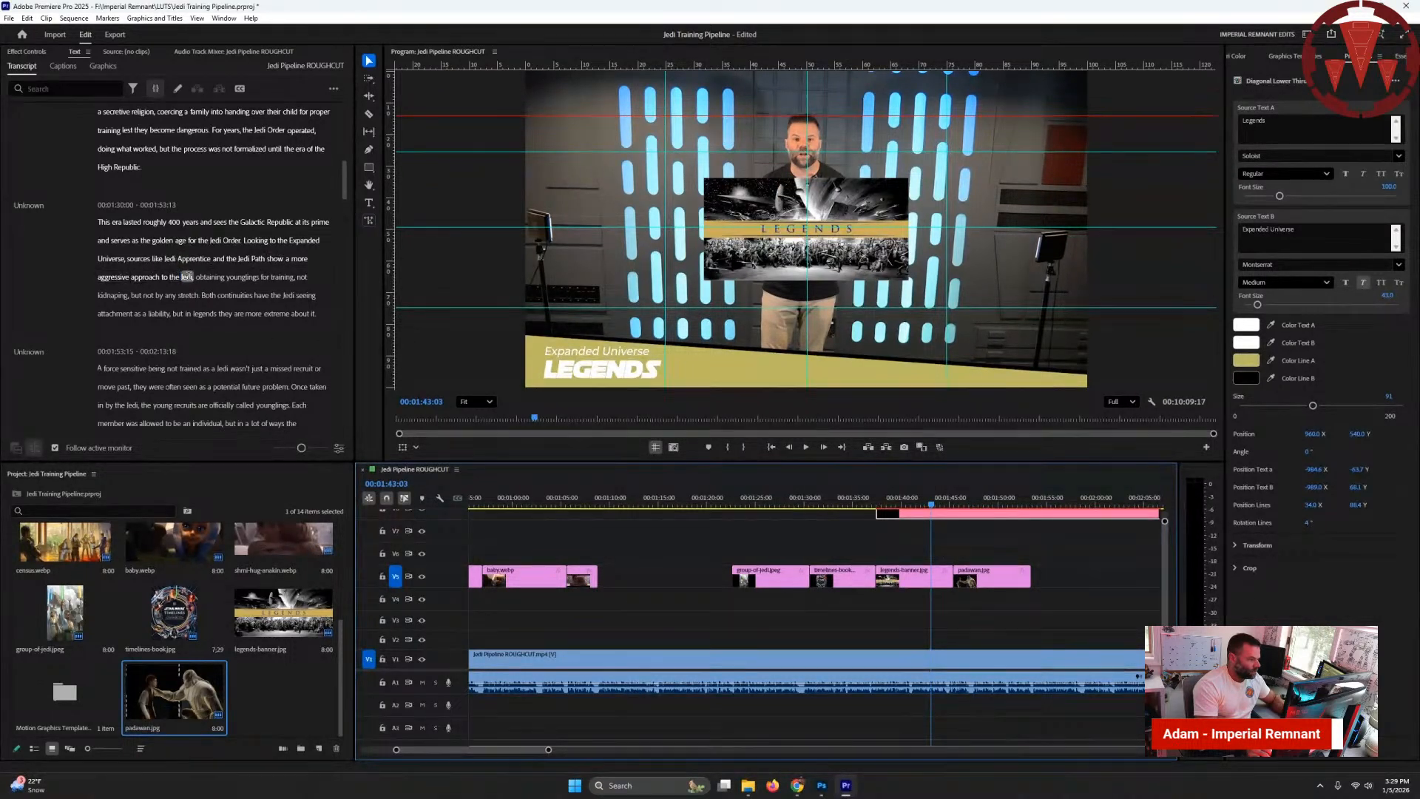
{"action": "left_click", "coordinate": [210, 277]}
{"action": "left_click_drag", "start_coordinate": [999, 577], "coordinate": [960, 555]}
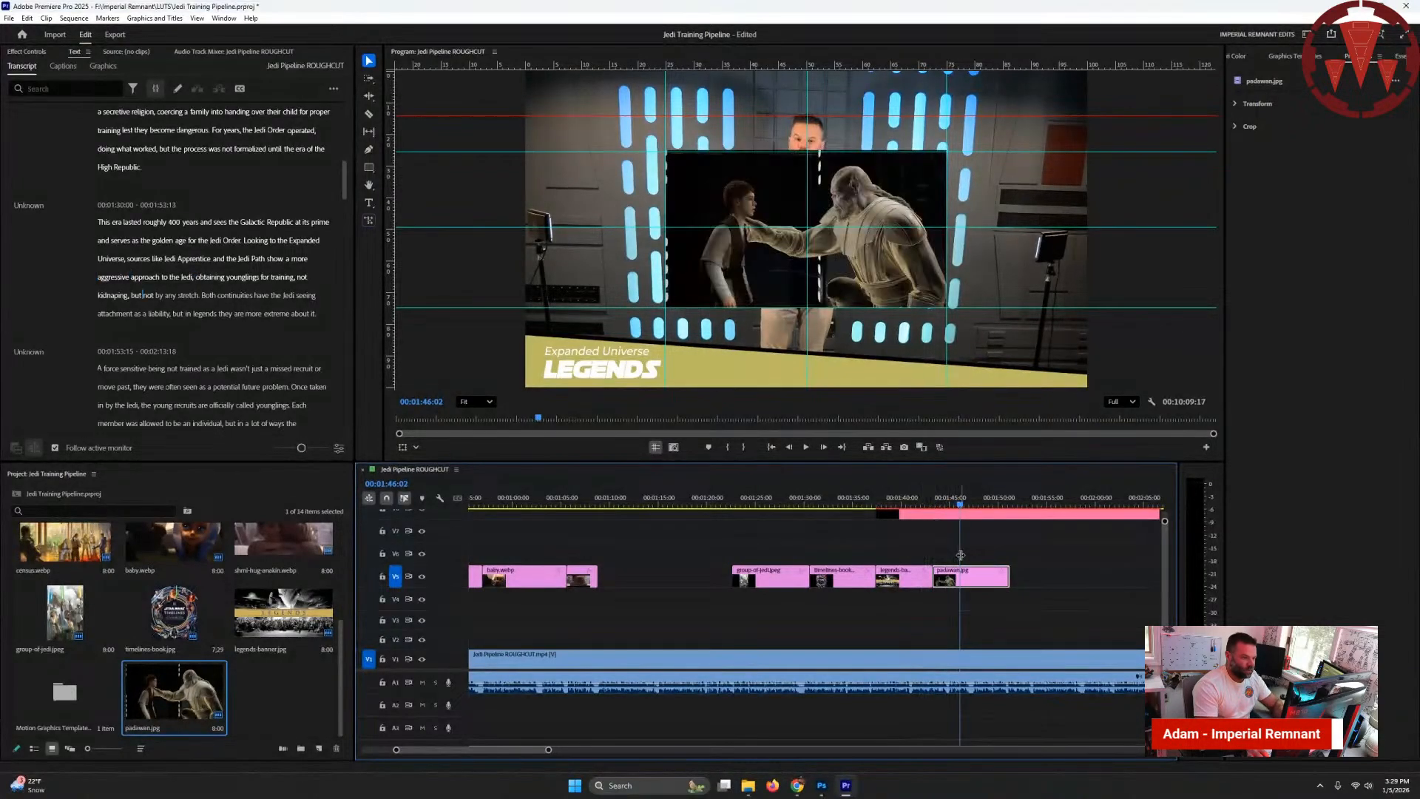
- Import padawan-ventress.jpg and place it on V5 directly after padawan.jpg at 00:01:51:07
{"action": "left_click", "coordinate": [185, 313]}
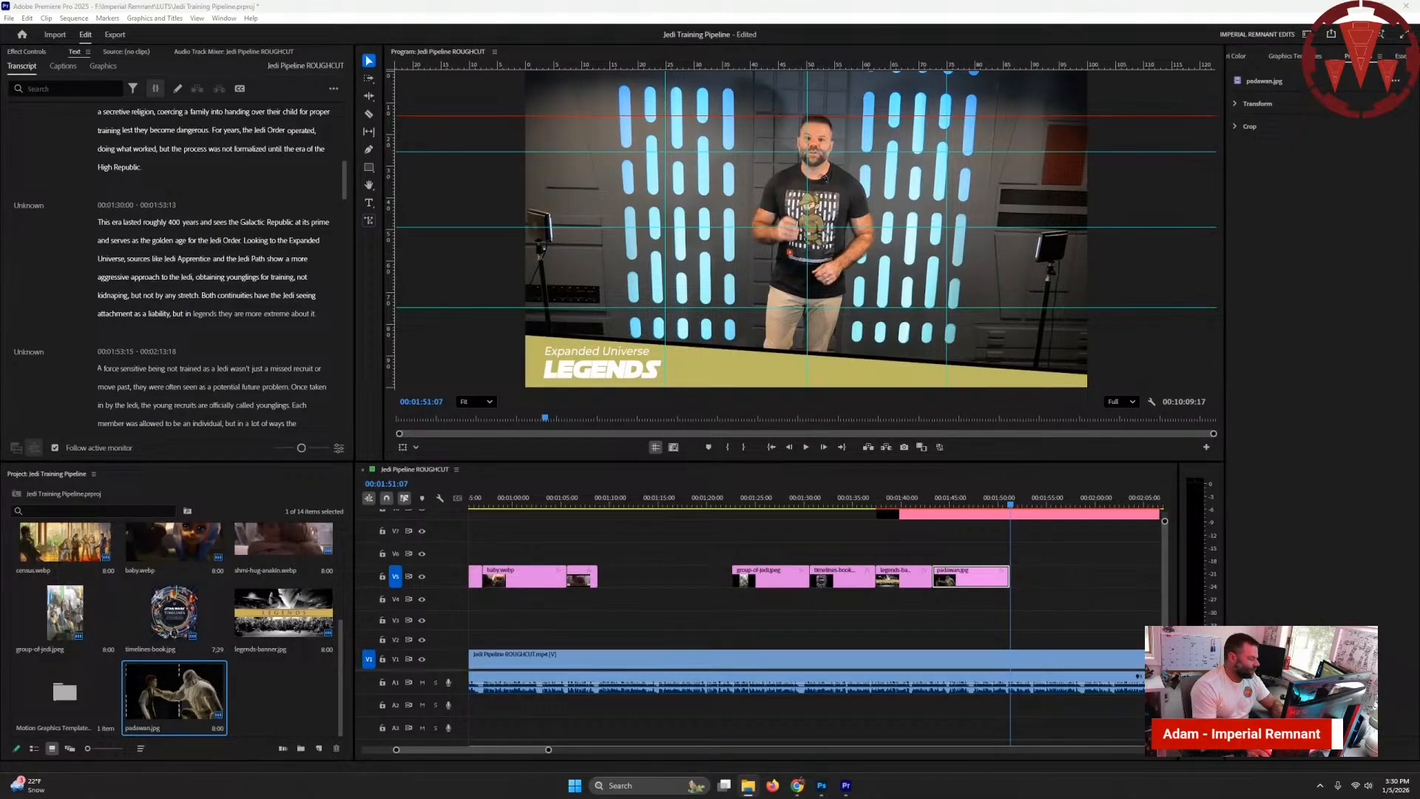
{"action": "left_click_drag", "start_coordinate": [0, 599], "coordinate": [1036, 573]}
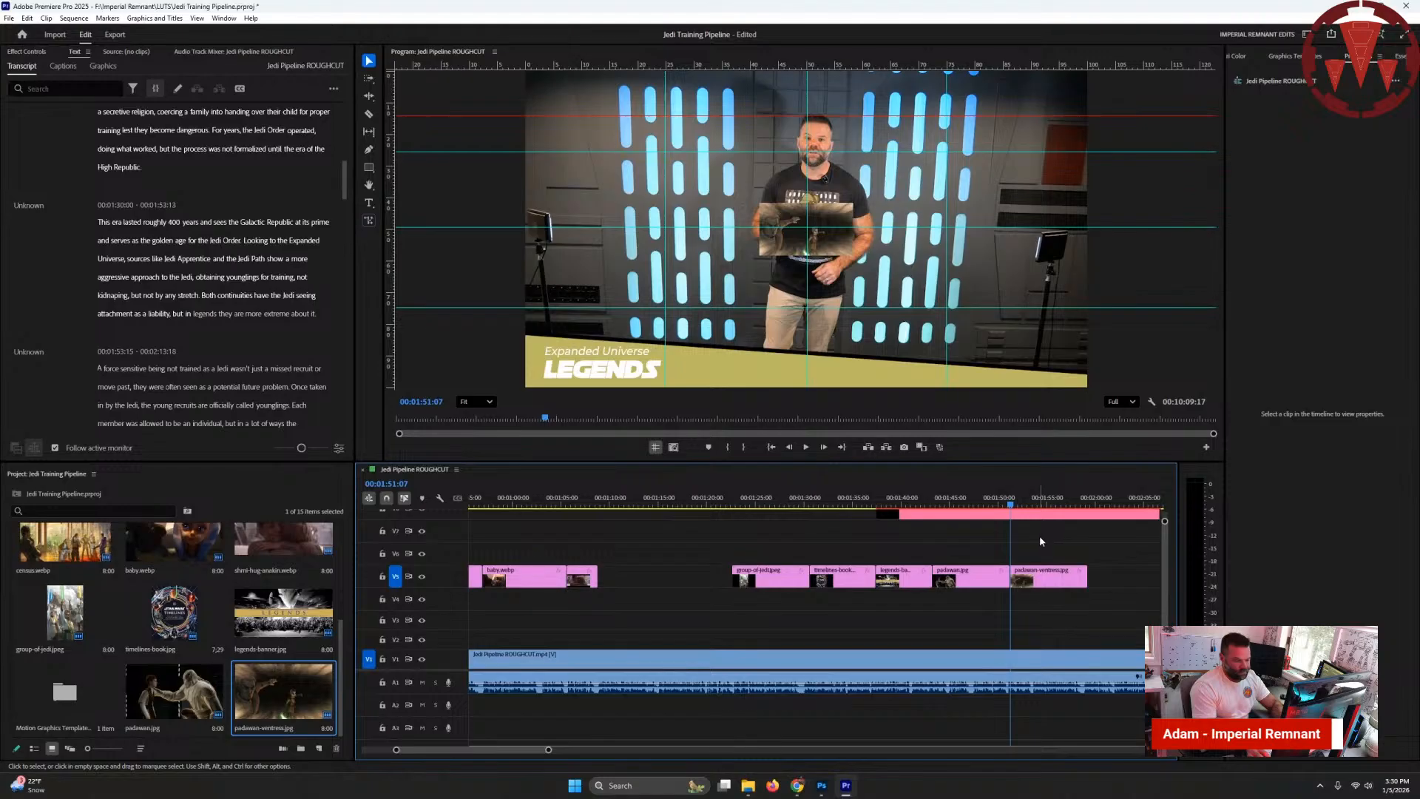
{"action": "key", "text": "Down"}
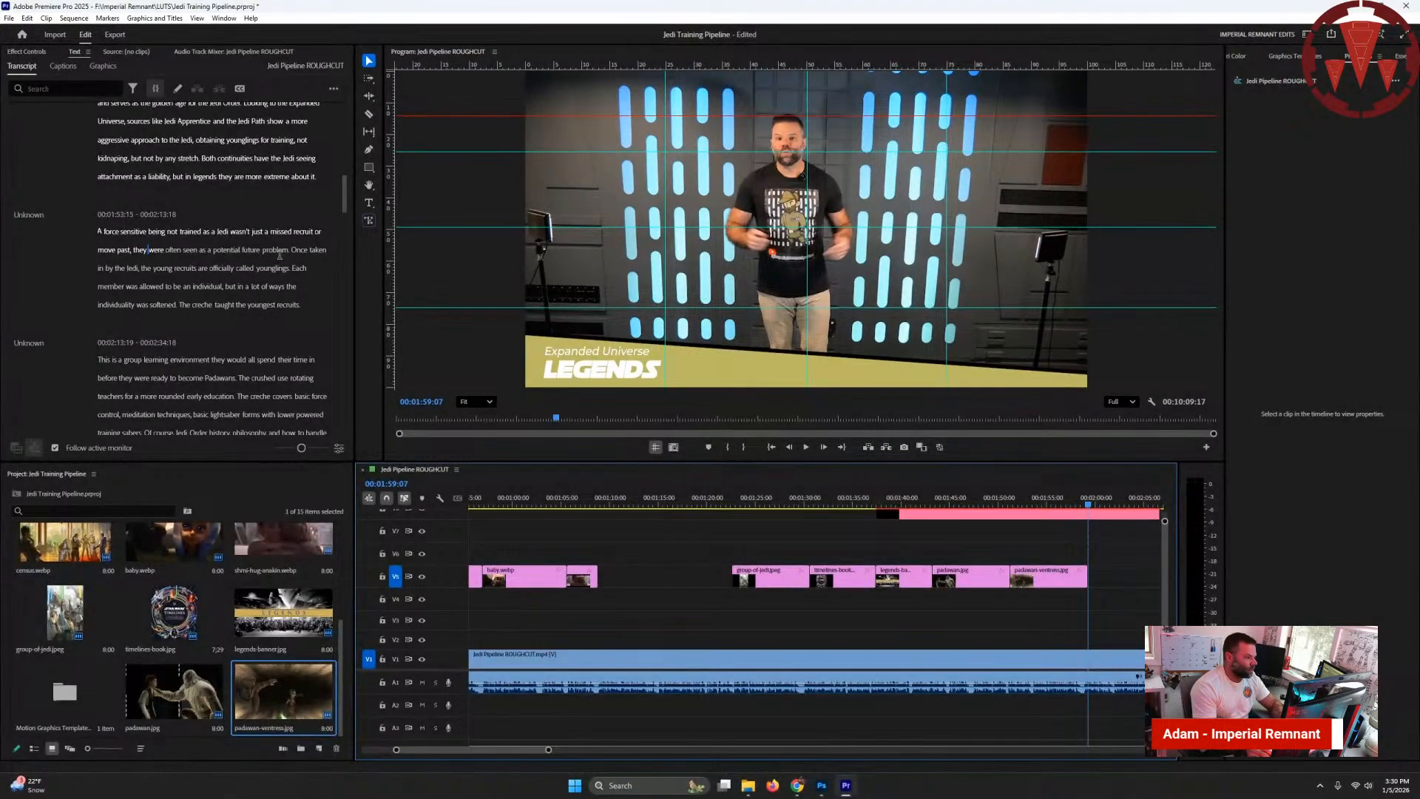
- Import padawan-building.jpg, place it on V5 at 00:01:51:07 and shift padawan-ventress.jpg to follow it at 00:01:59:07
{"action": "left_click", "coordinate": [149, 250]}
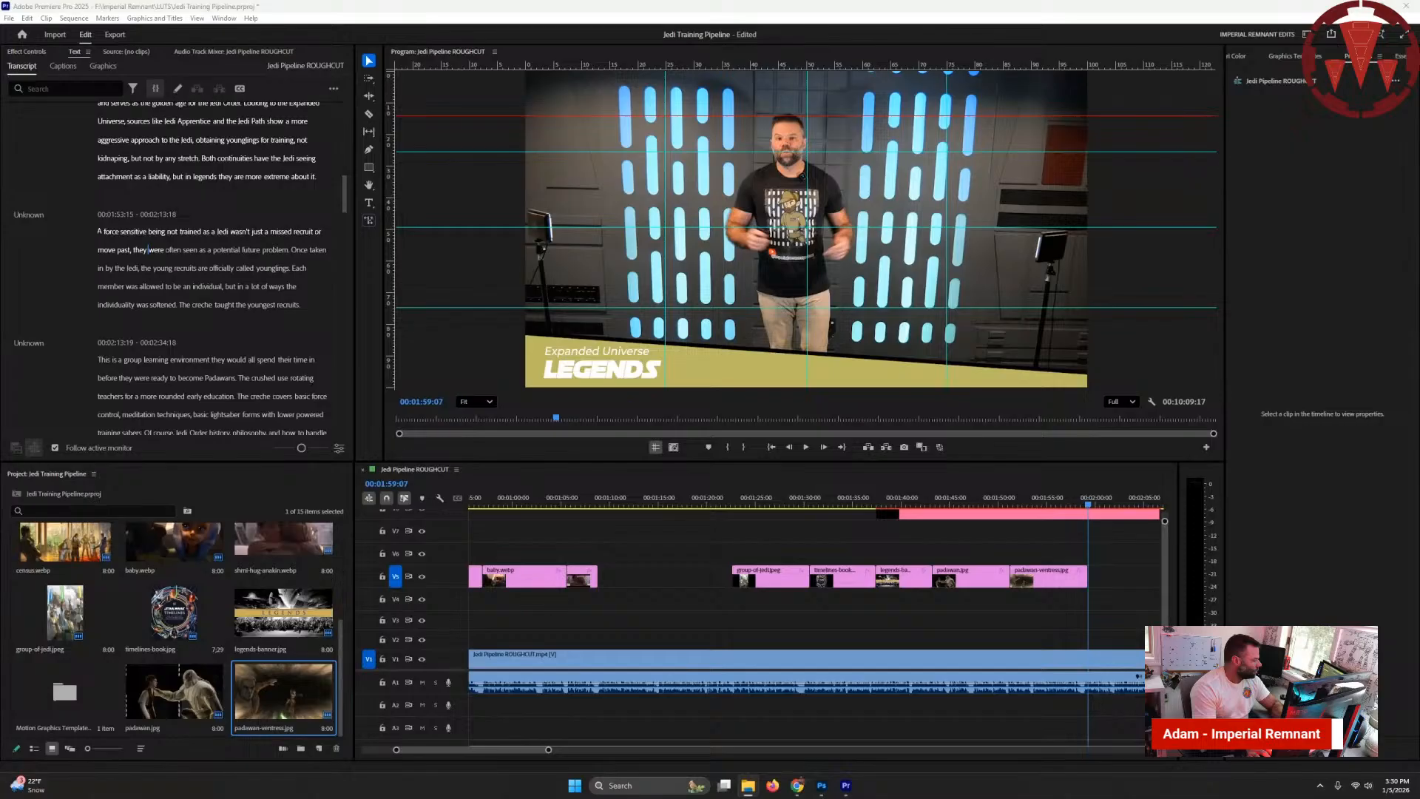
{"action": "left_click_drag", "start_coordinate": [756, 576], "coordinate": [1013, 553]}
{"action": "left_click_drag", "start_coordinate": [1031, 582], "coordinate": [1063, 574]}
{"action": "left_click", "coordinate": [1058, 498]}
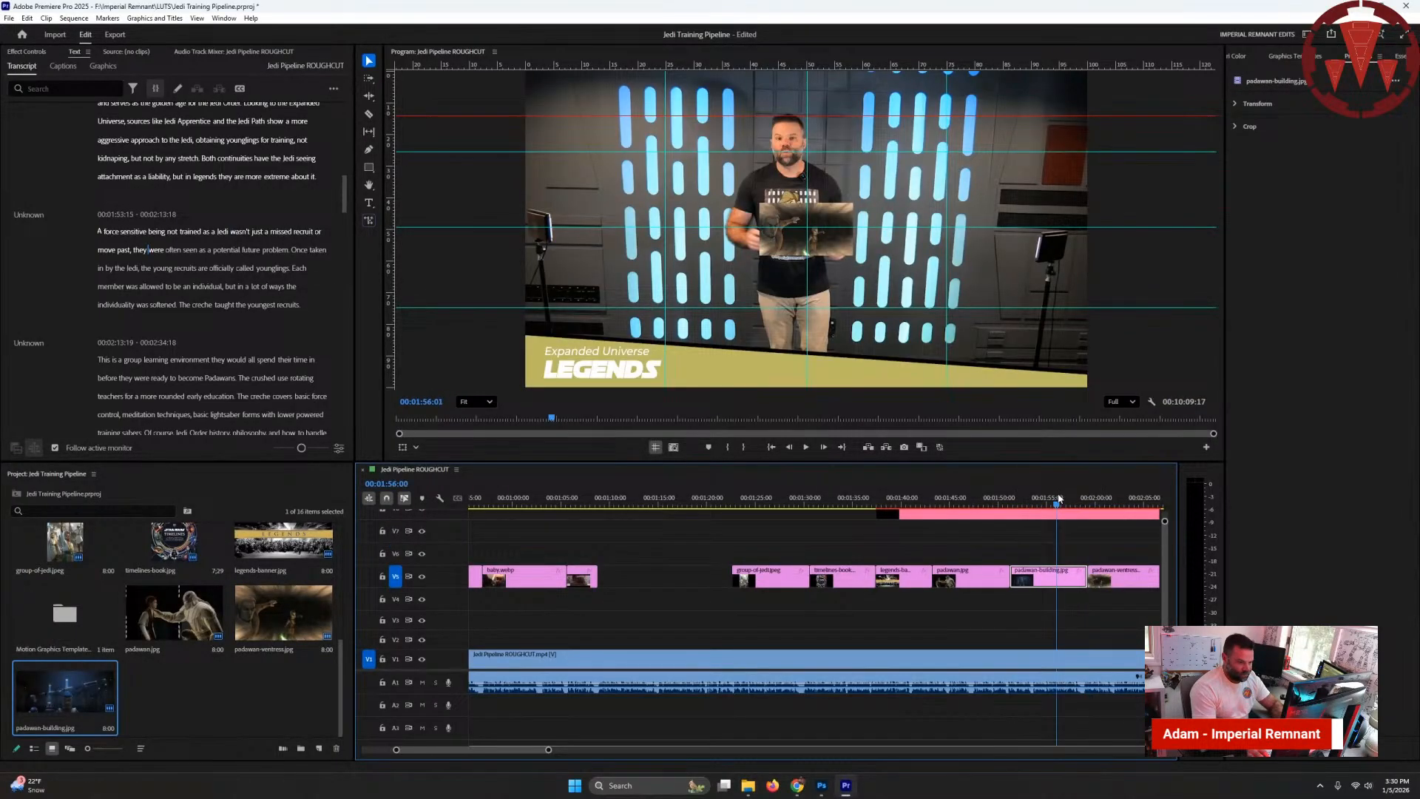
- Trim the end of the Legends lower third to 00:02:01:20, where the transcript reads "Once taken in by the Jedi"
{"action": "key", "text": "Down"}
{"action": "key", "text": "Down"}
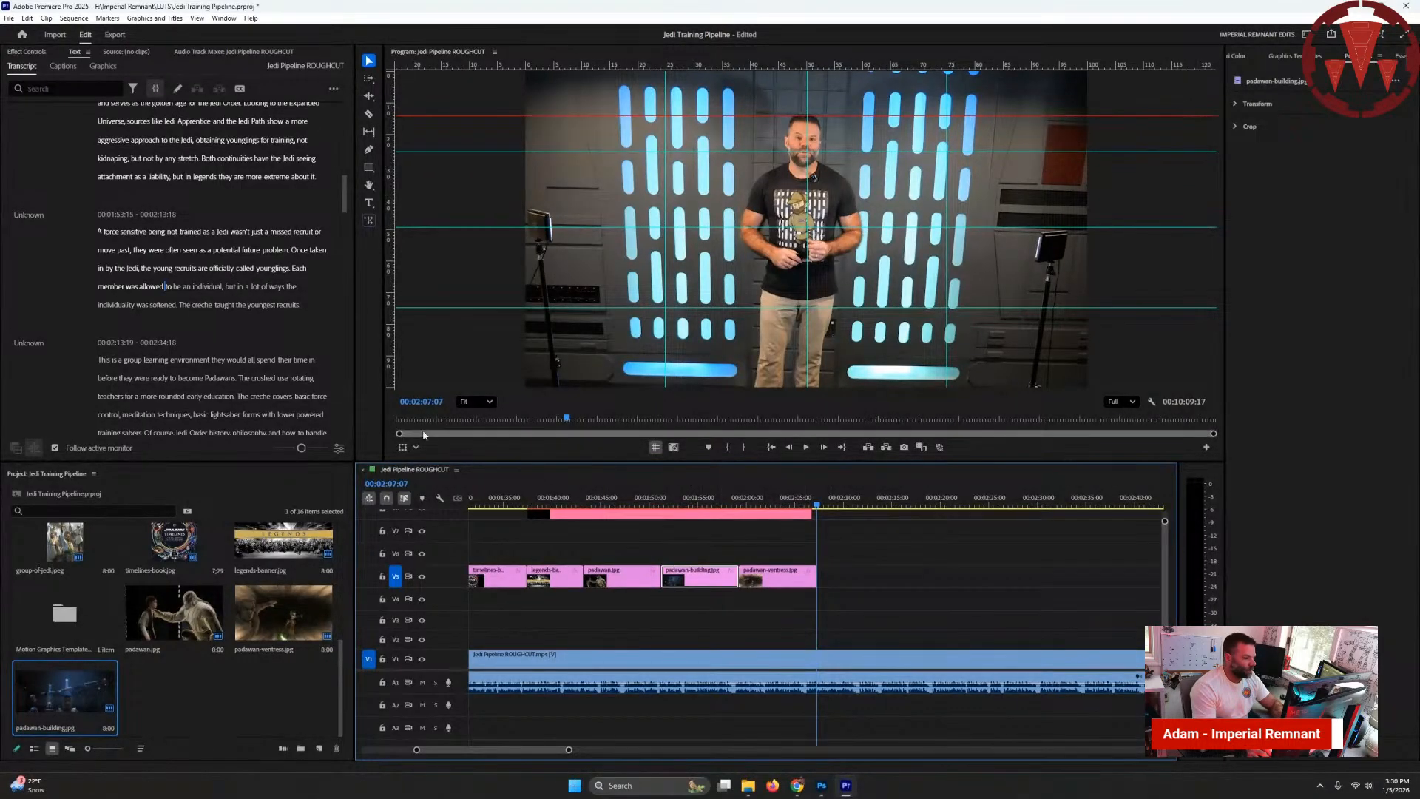
{"action": "left_click", "coordinate": [299, 250]}
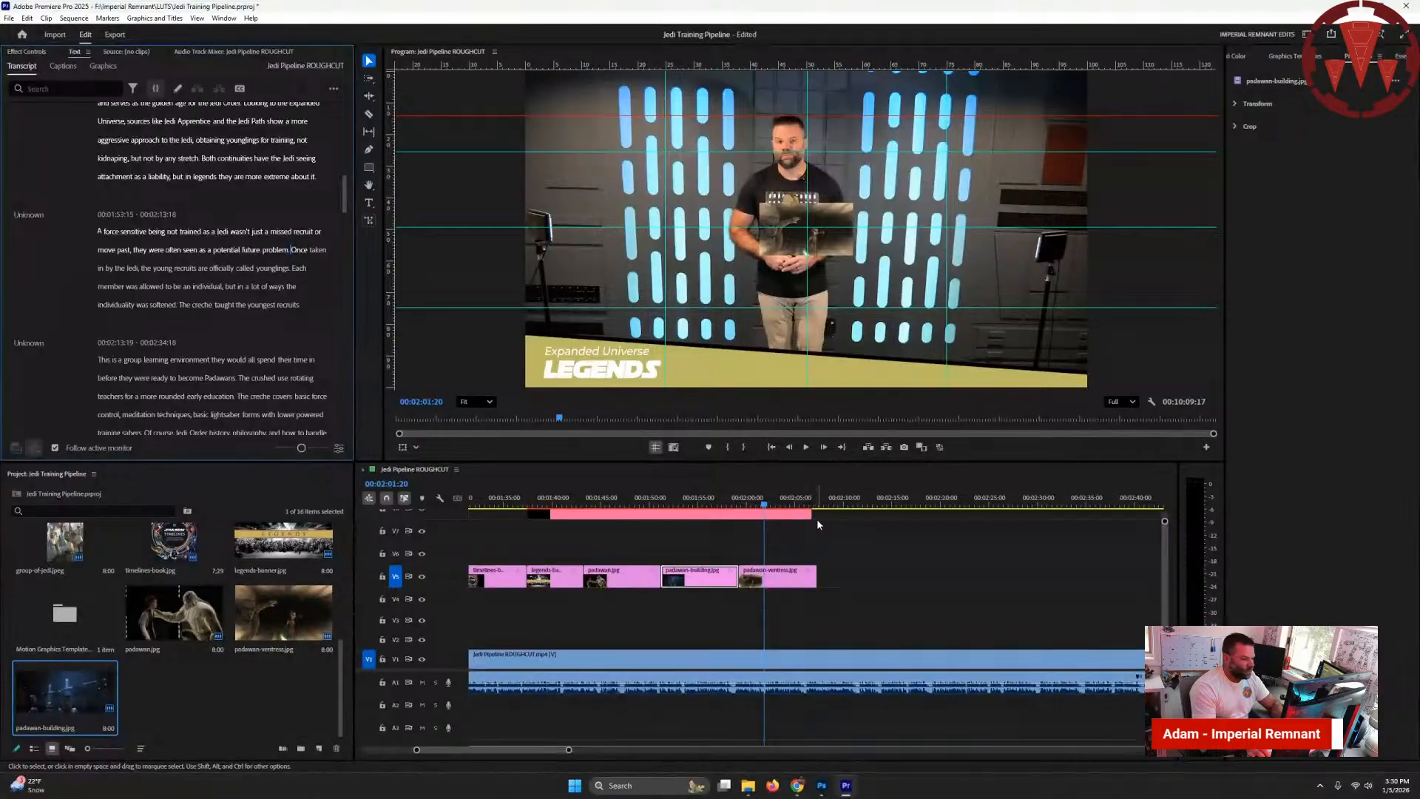
{"action": "left_click_drag", "start_coordinate": [807, 516], "coordinate": [784, 540]}
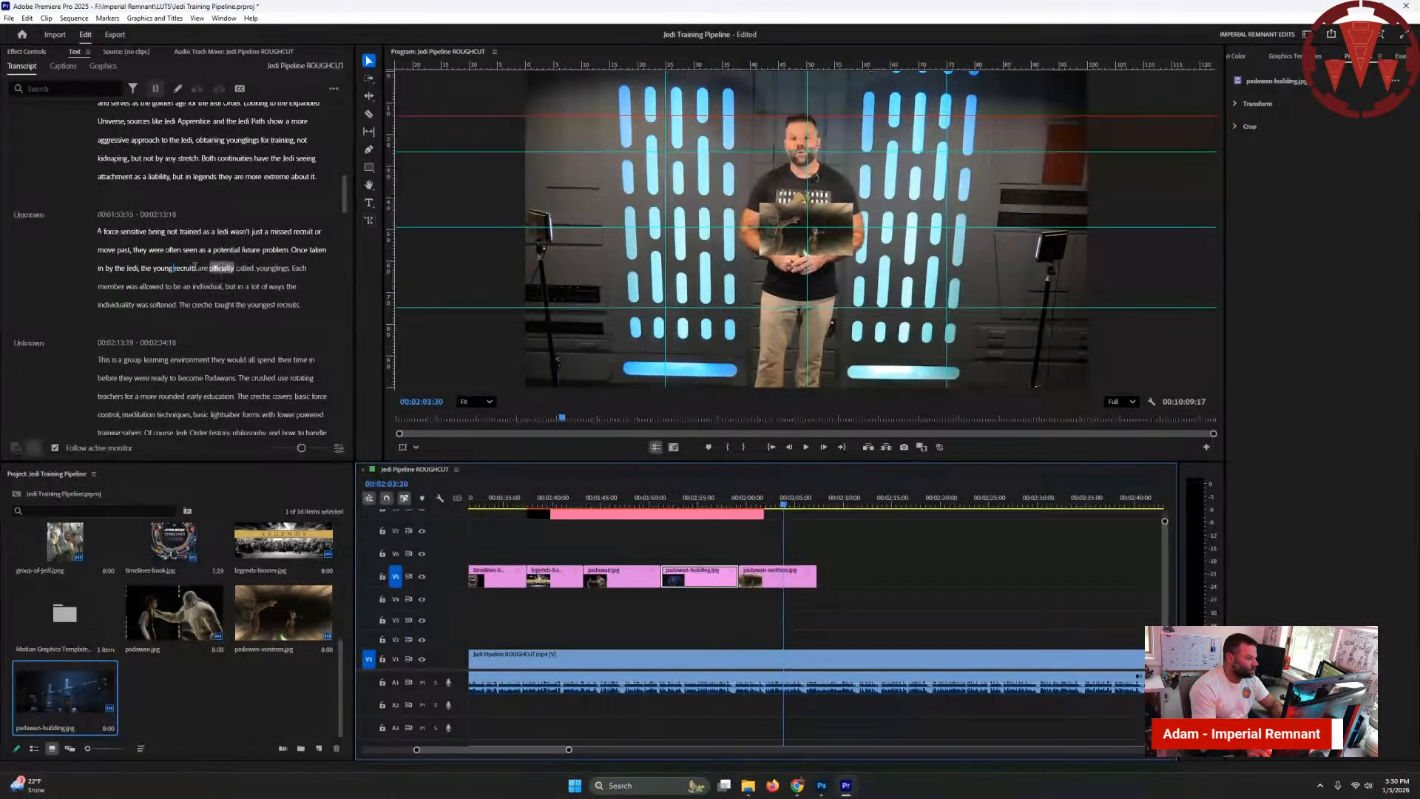
- Cut padawan-ventress.jpg at 00:02:05:04, where the transcript reads "younglings", and delete the part after the cut
{"action": "left_click", "coordinate": [273, 268]}
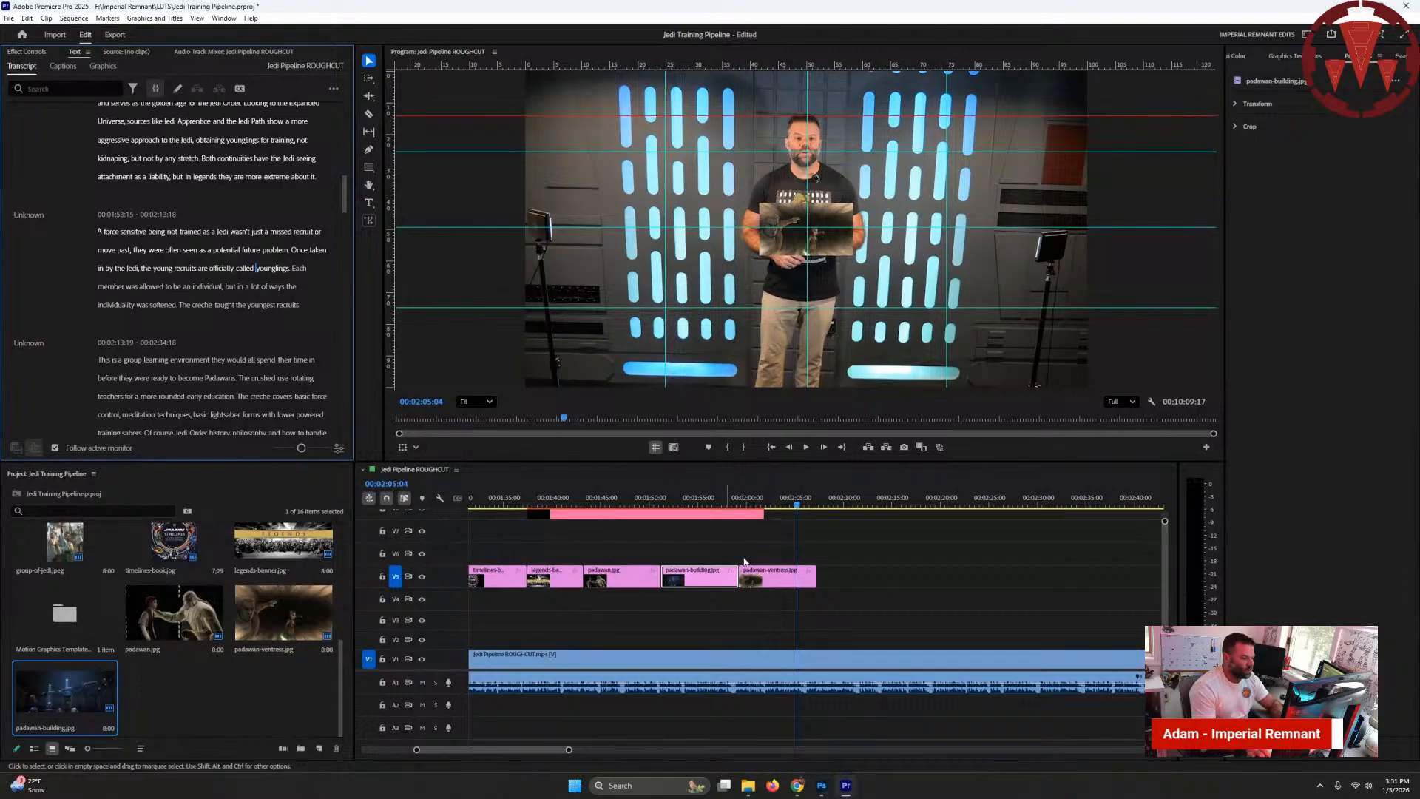
{"action": "left_click", "coordinate": [826, 562]}
{"action": "key", "text": "c"}
{"action": "left_click", "coordinate": [797, 576]}
{"action": "key", "text": "v"}
{"action": "left_click", "coordinate": [806, 577]}
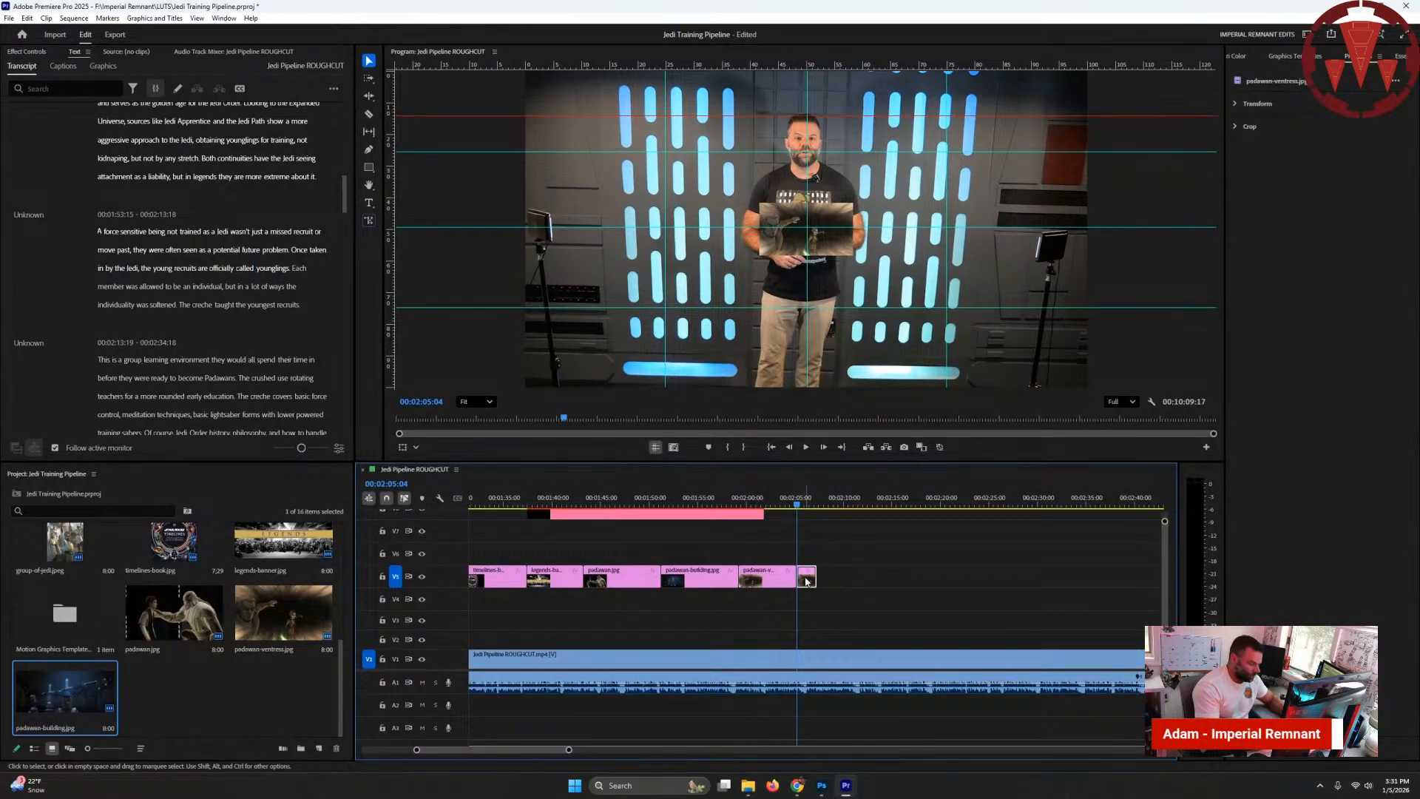
{"action": "key", "text": "Delete"}
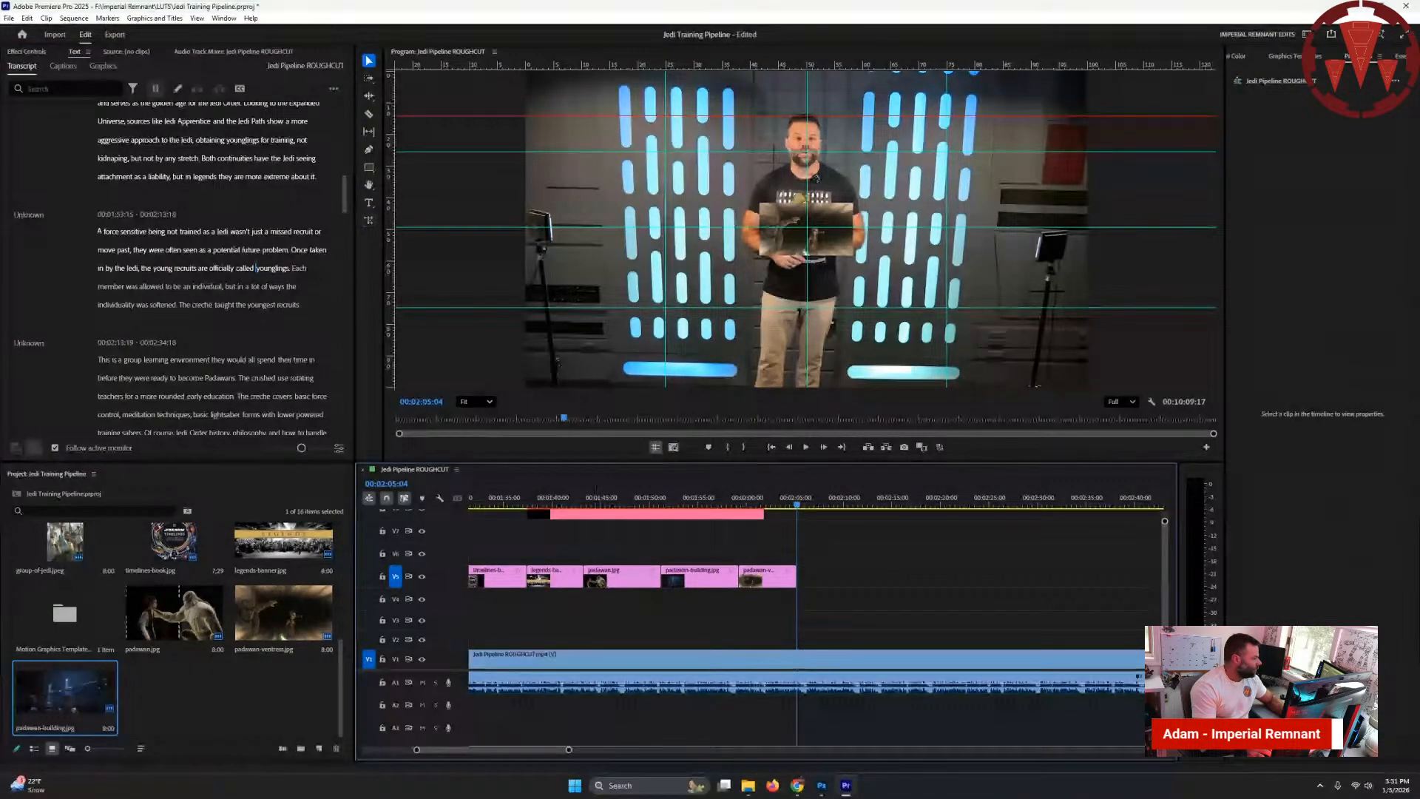
- Import jedi-youngling.jpeg and place it on V5 at 00:02:05:04, directly after padawan-ventress.jpg
{"action": "left_click", "coordinate": [257, 268]}
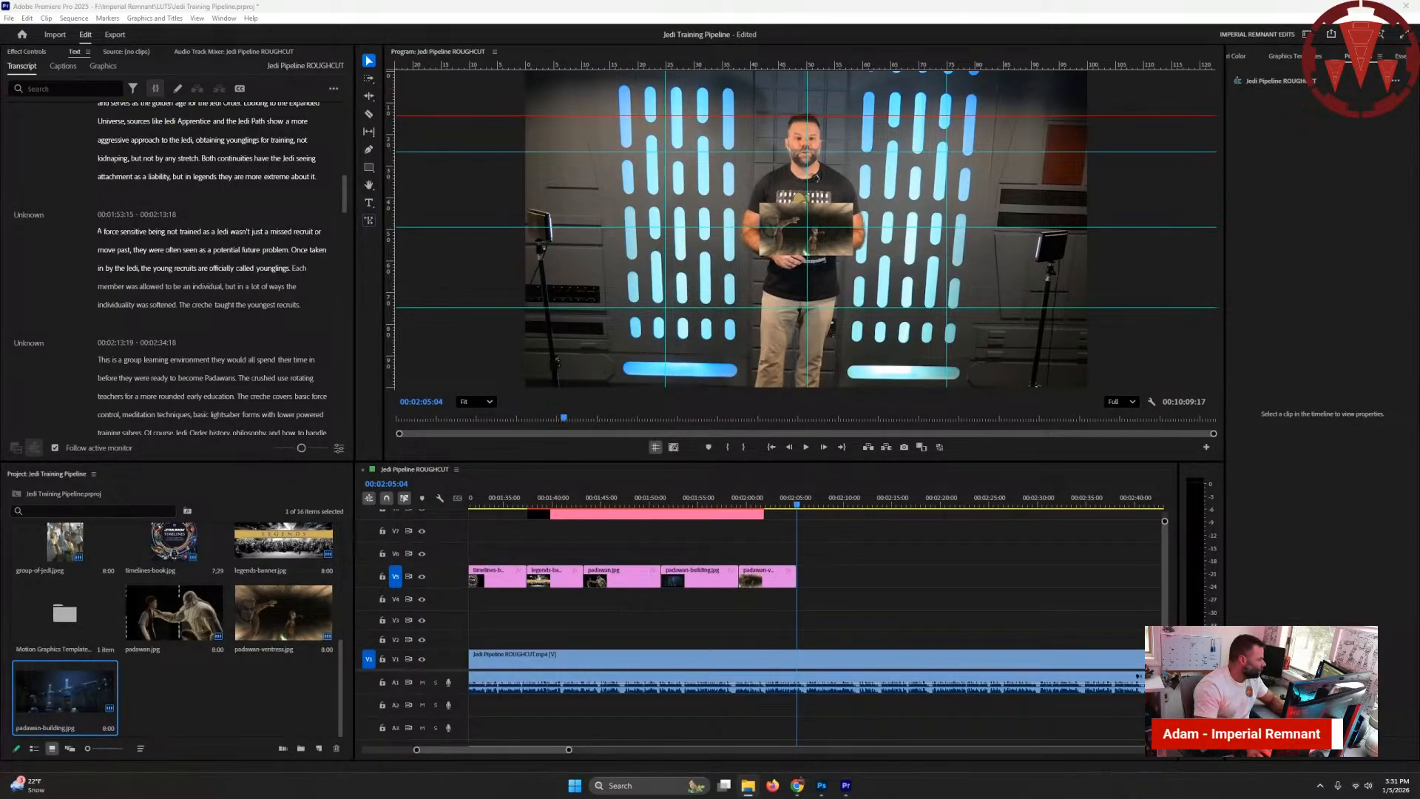
{"action": "left_click_drag", "start_coordinate": [762, 568], "coordinate": [806, 578]}
{"action": "key", "text": "Right"}
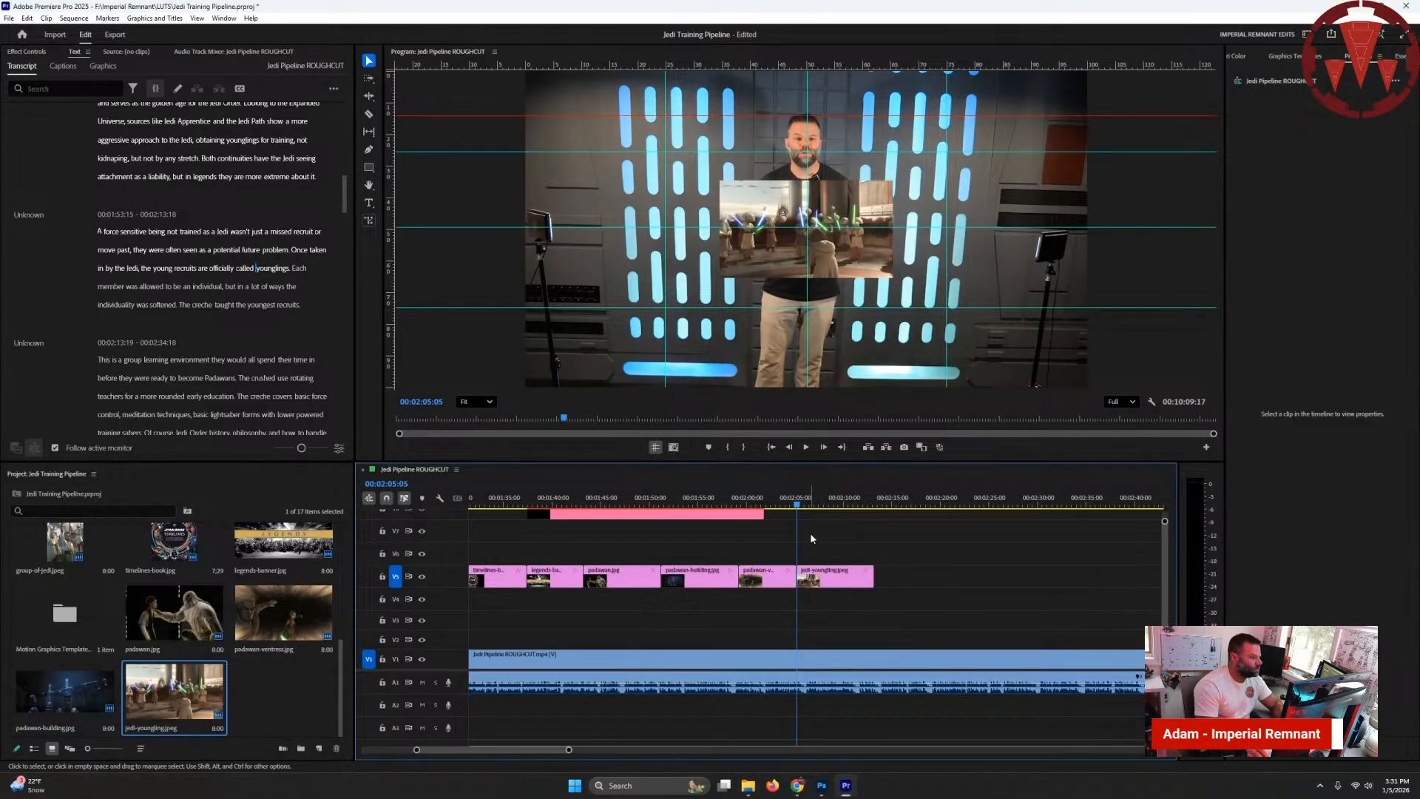
- Extend the end of jedi-youngling.jpeg on V5 to 00:02:13:19, where the transcript reads "This is a group learning environment"
{"action": "key", "text": "Down"}
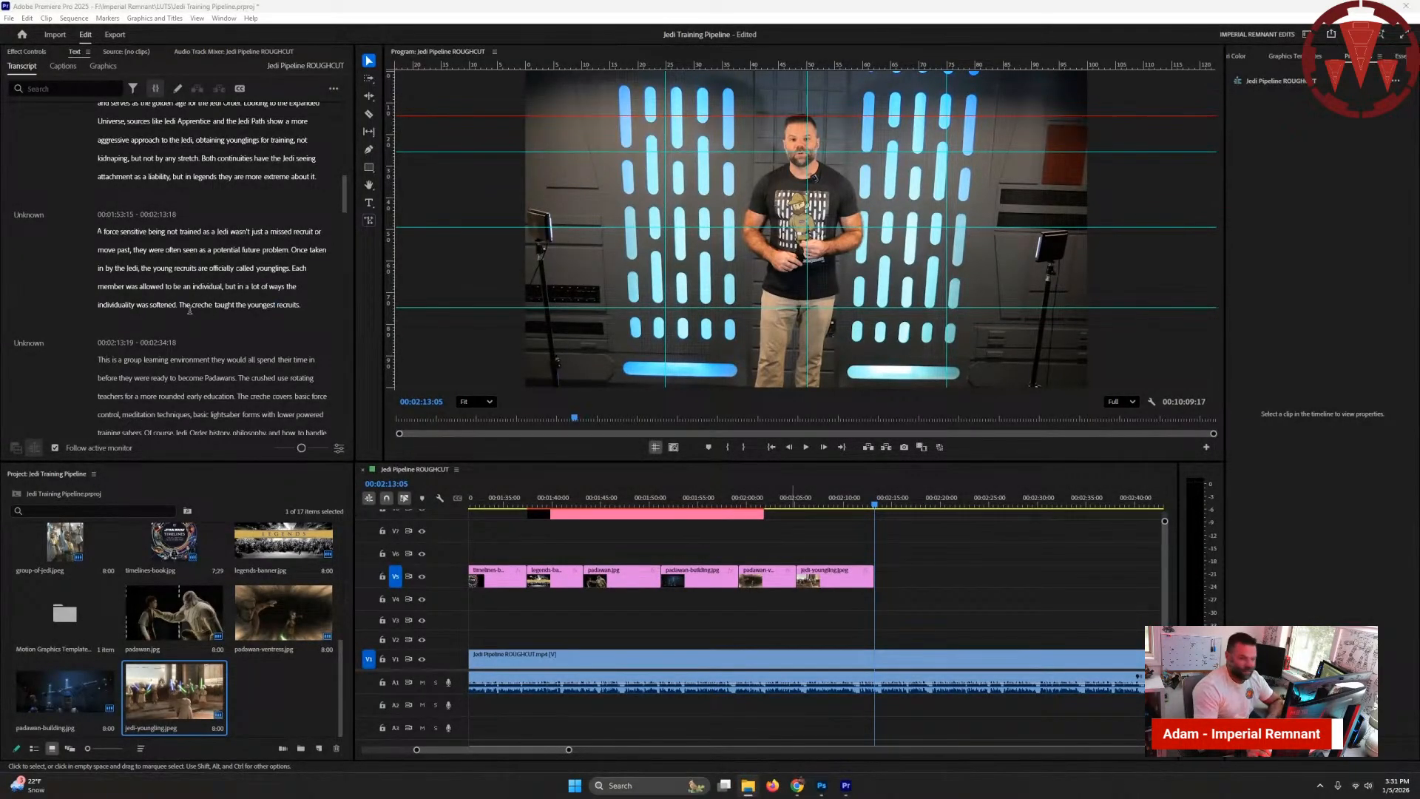
{"action": "left_click", "coordinate": [98, 359]}
{"action": "left_click_drag", "start_coordinate": [873, 581], "coordinate": [880, 581]}
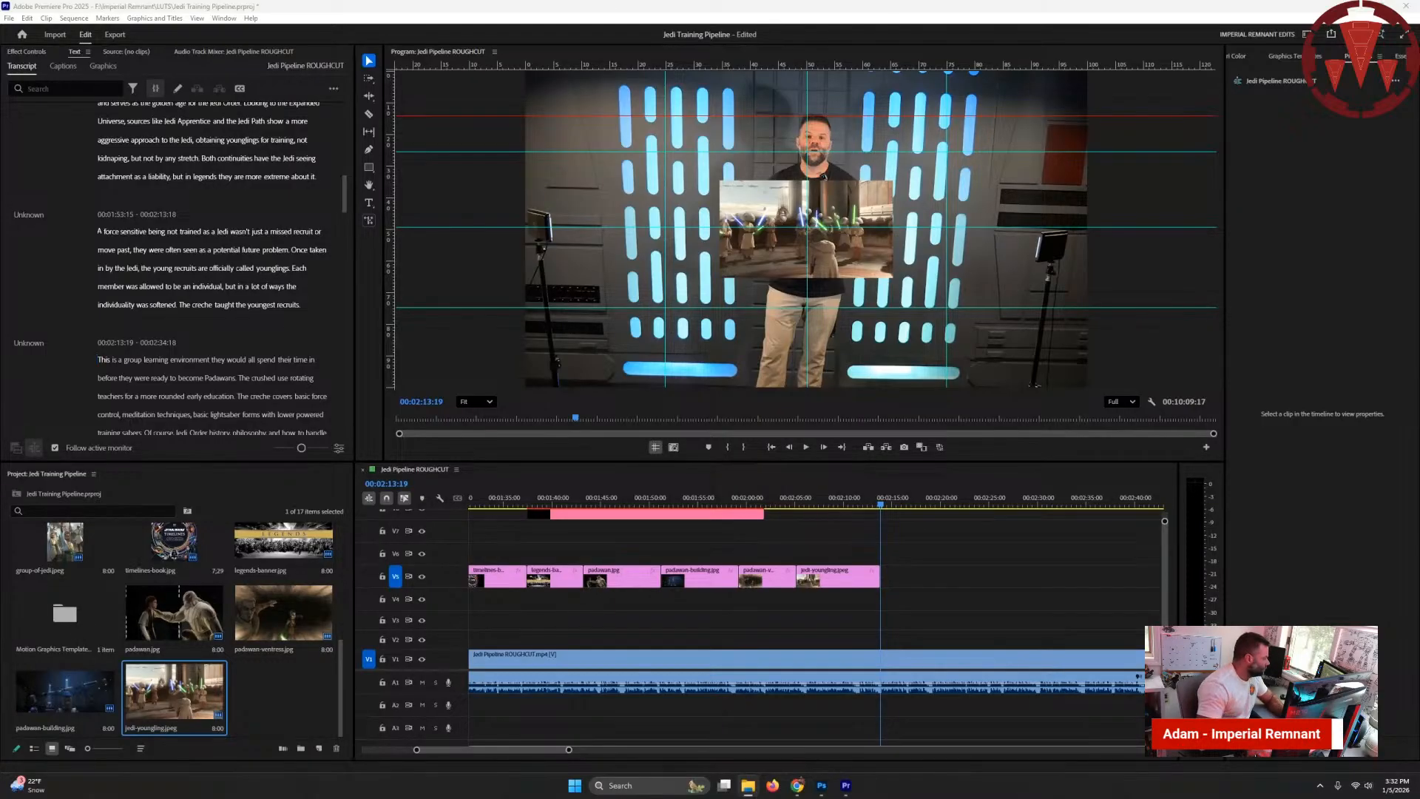
- Import the younglings-meditating comic image onto V5 directly after jedi-youngling.jpeg and extend its end to 00:02:22:15, before "The creche covers" in the transcript
{"action": "left_click_drag", "start_coordinate": [490, 614], "coordinate": [884, 577]}
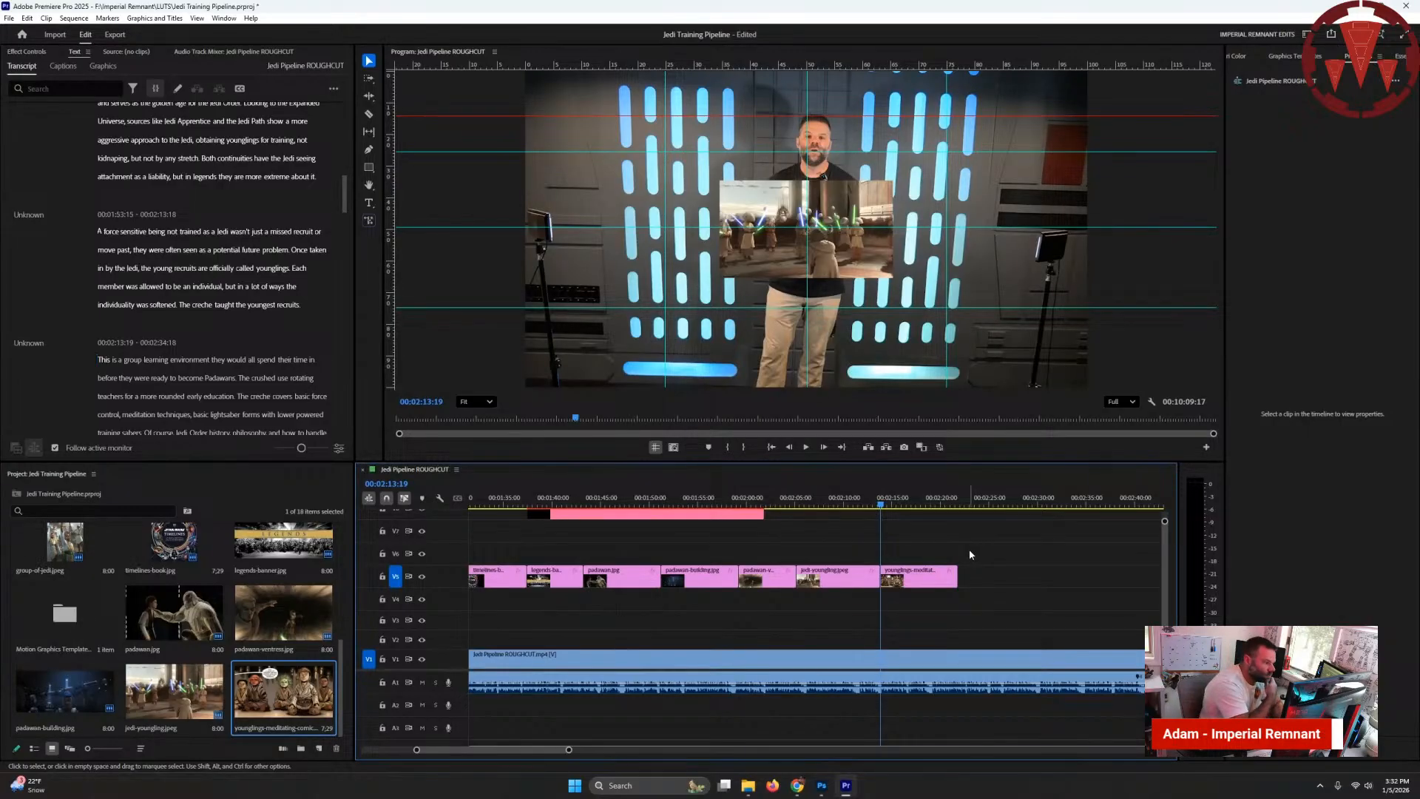
{"action": "key", "text": "Right"}
{"action": "key", "text": "Down"}
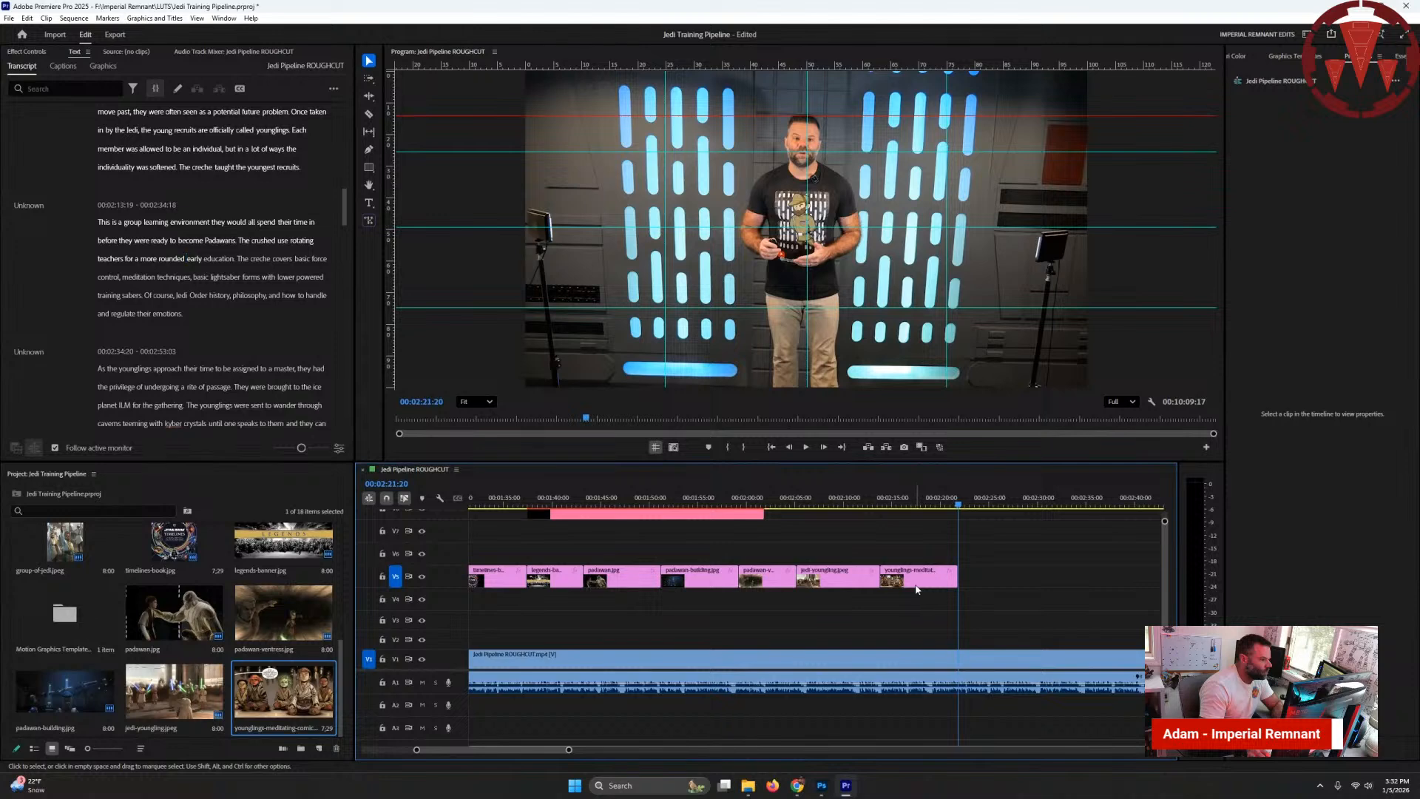
{"action": "left_click", "coordinate": [243, 258]}
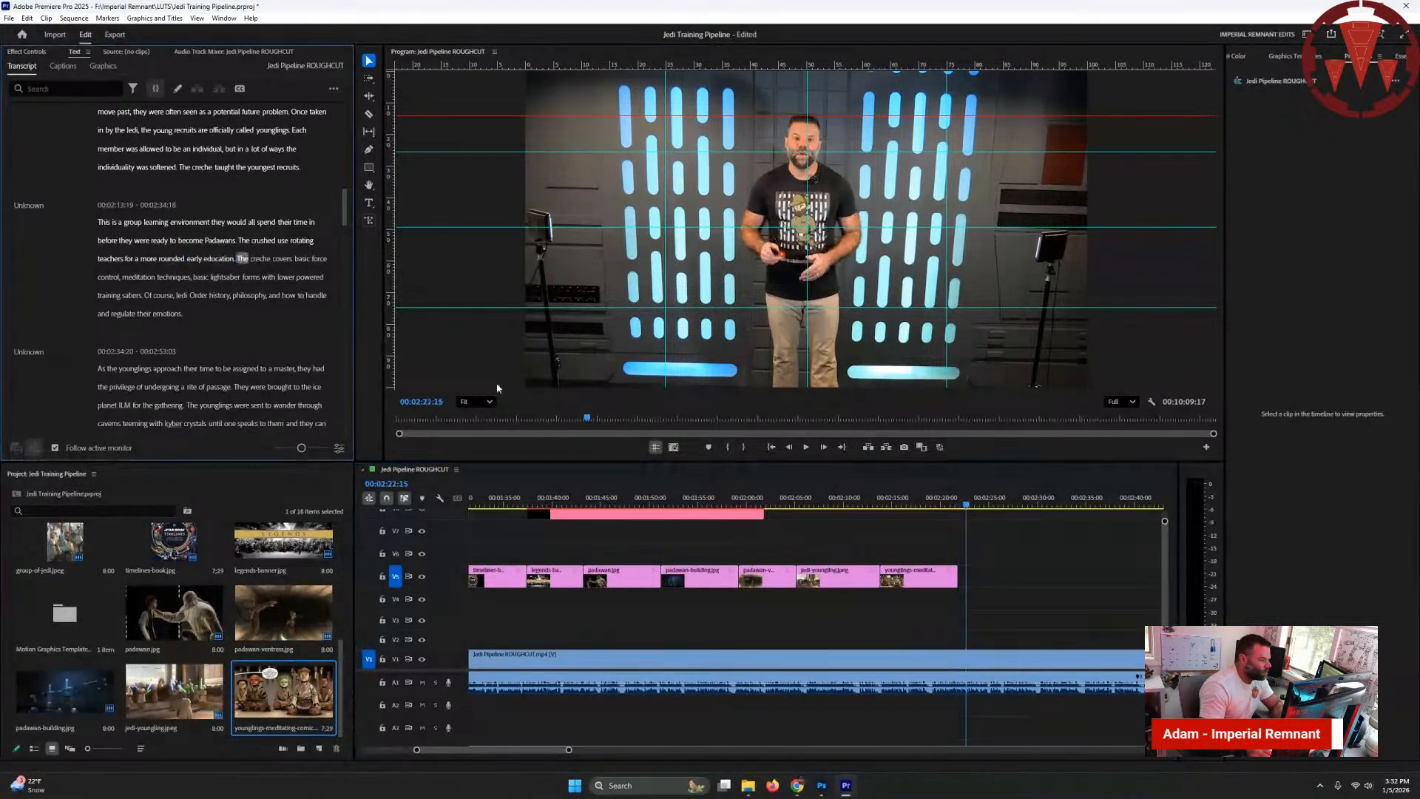
{"action": "left_click_drag", "start_coordinate": [957, 580], "coordinate": [966, 581]}
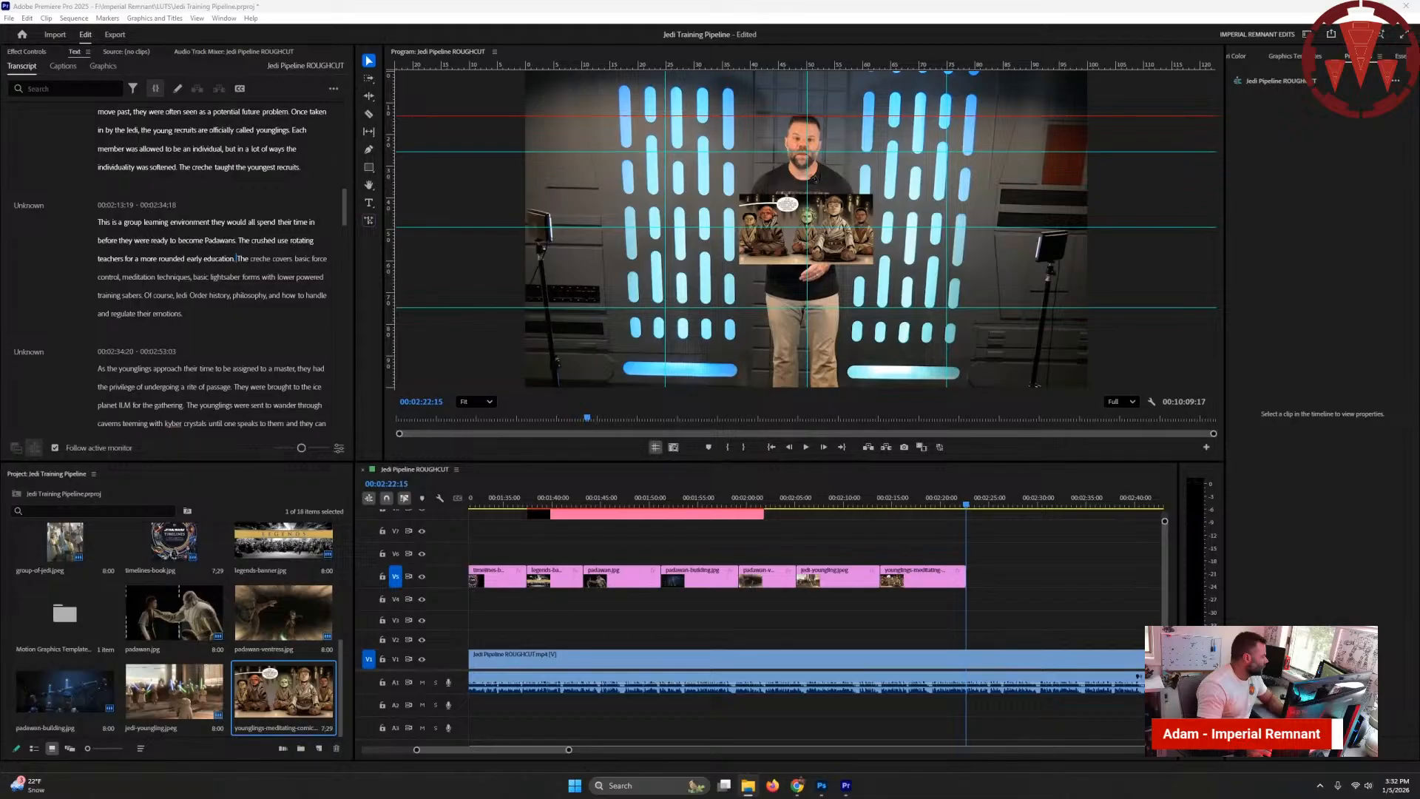
- Import meditate.webp onto V5 at 00:02:22:15 and feel-dont-think.webp directly after it at 00:02:30:16
{"action": "left_click_drag", "start_coordinate": [2, 440], "coordinate": [983, 577]}
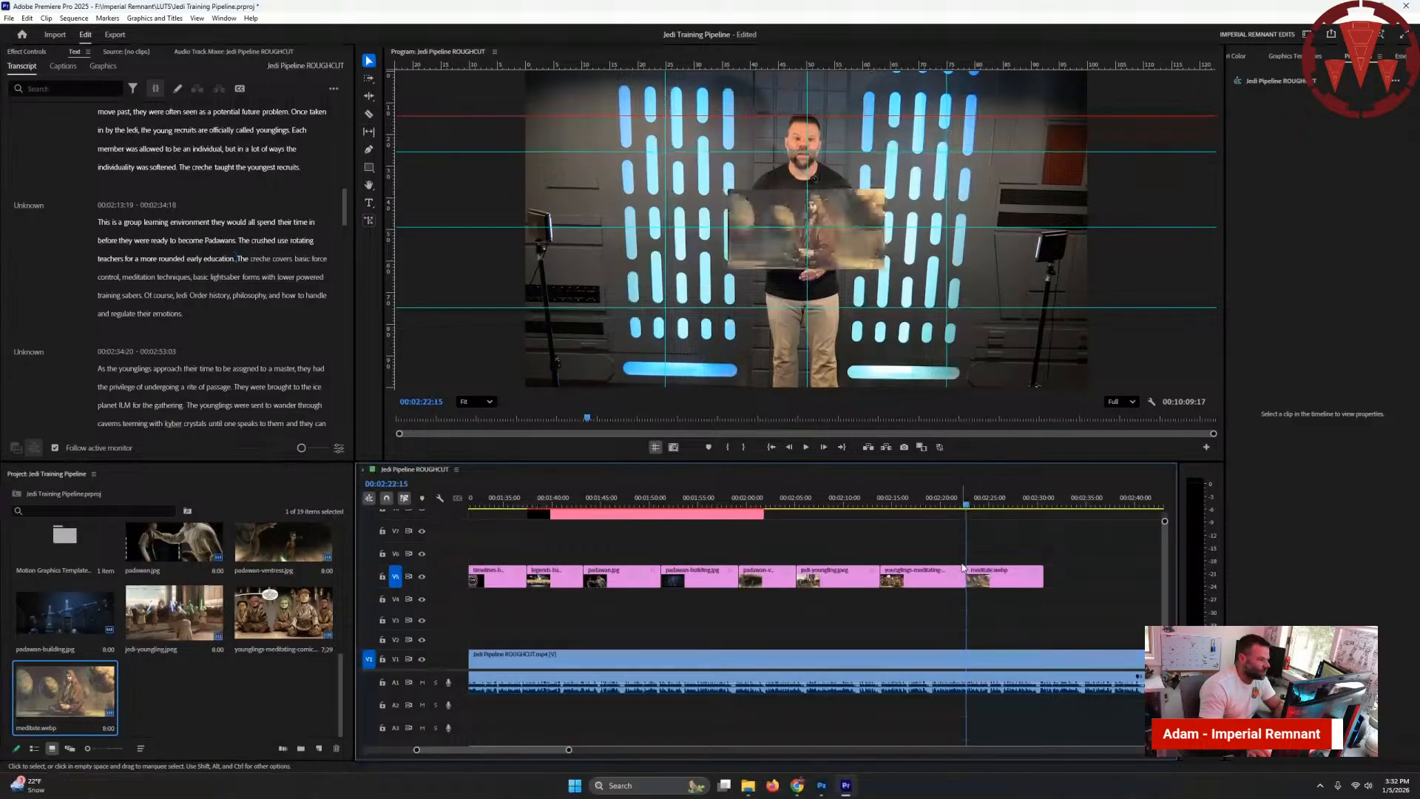
{"action": "key", "text": "Down"}
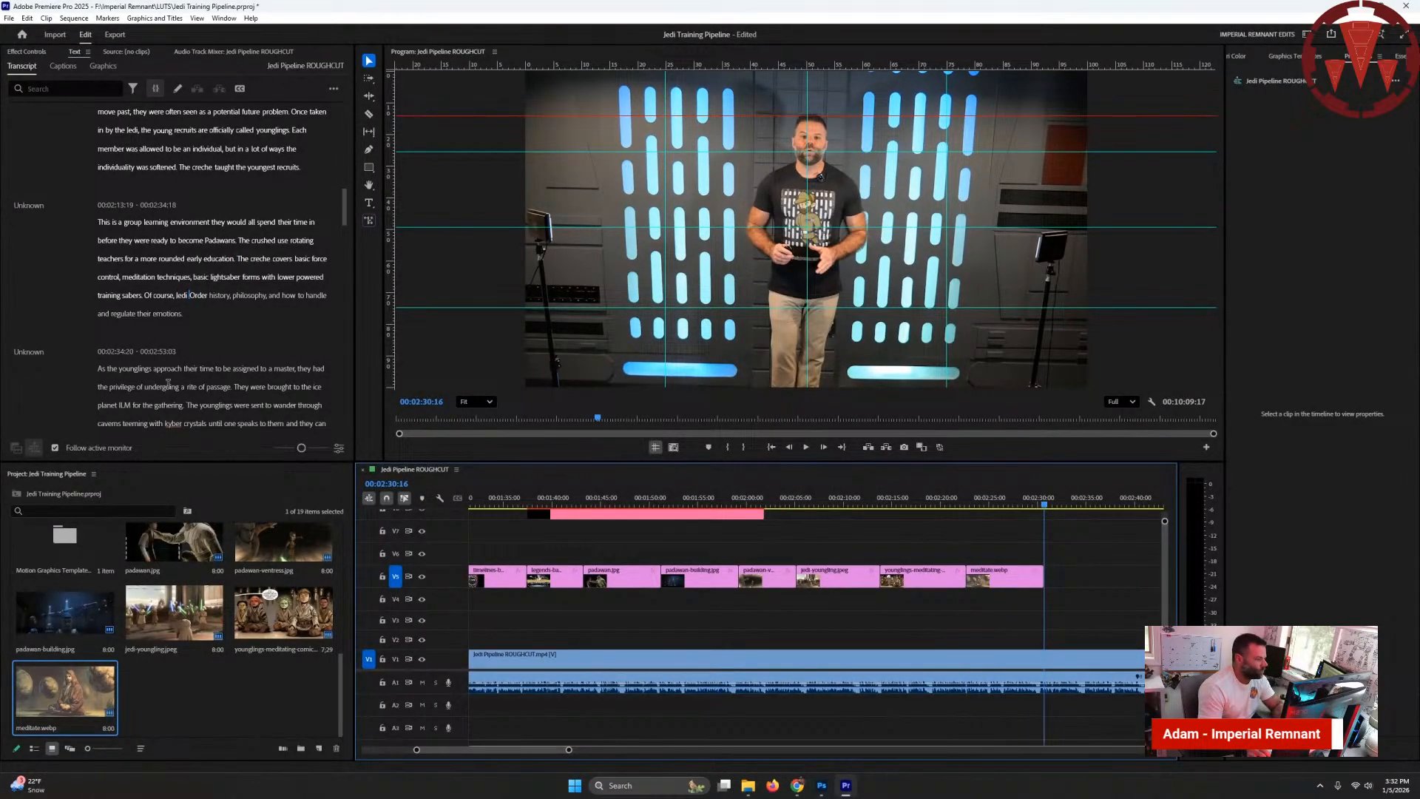
{"action": "key", "text": "alt+Tab"}
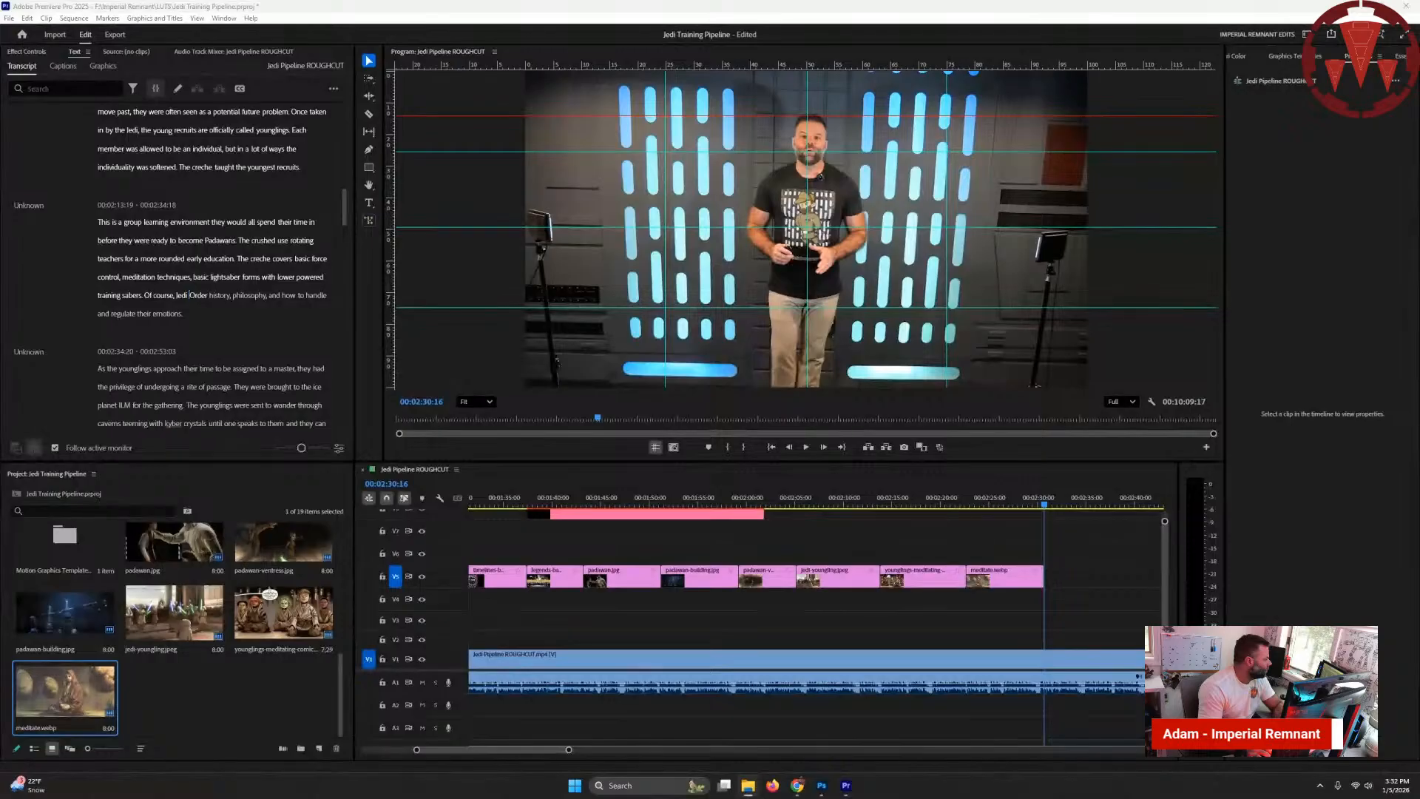
{"action": "left_click_drag", "start_coordinate": [4, 521], "coordinate": [1051, 577]}
{"action": "key", "text": "space"}
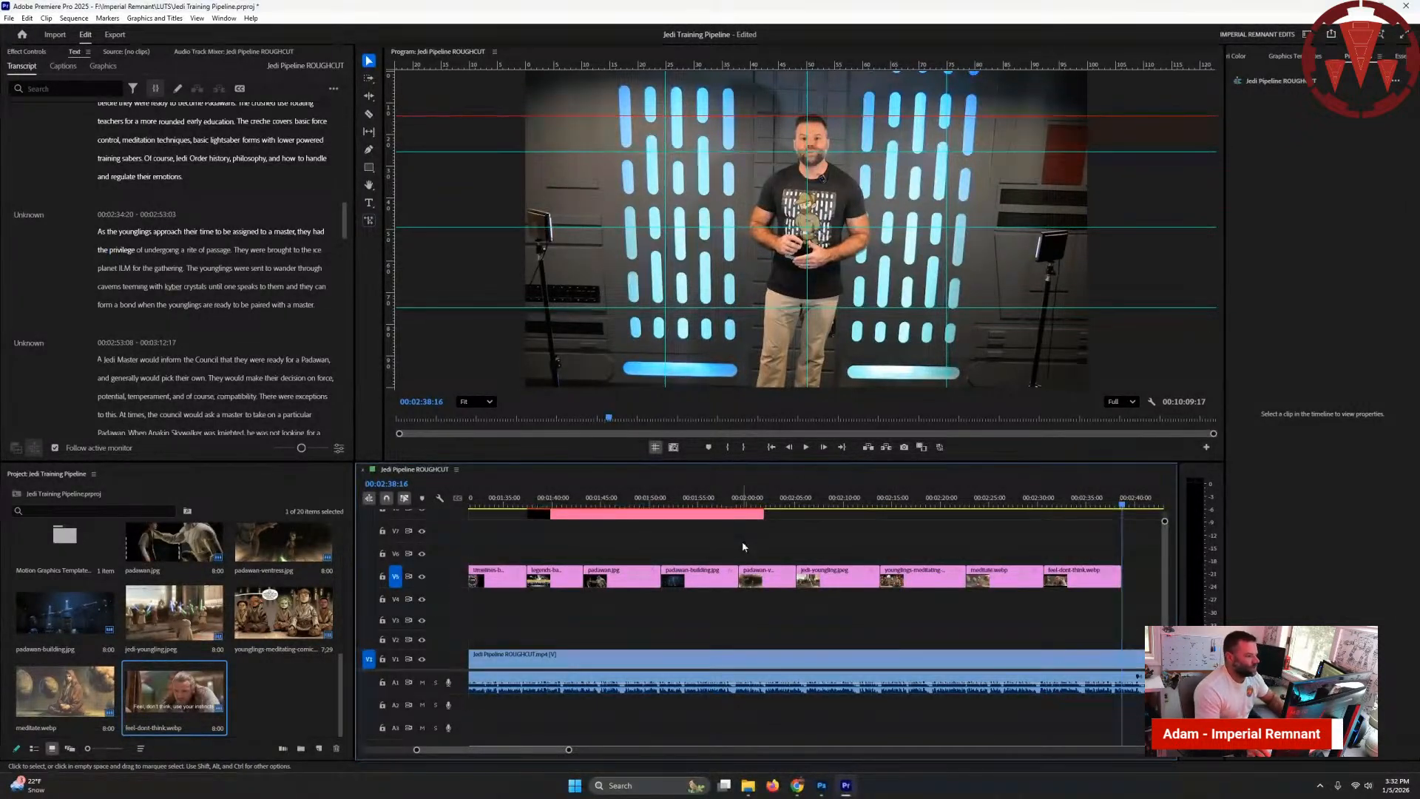
- Import the Jedi Trial novel cover and place it on V5 at 00:02:38:16, directly after feel-dont-think.webp
{"action": "double_click", "coordinate": [261, 305]}
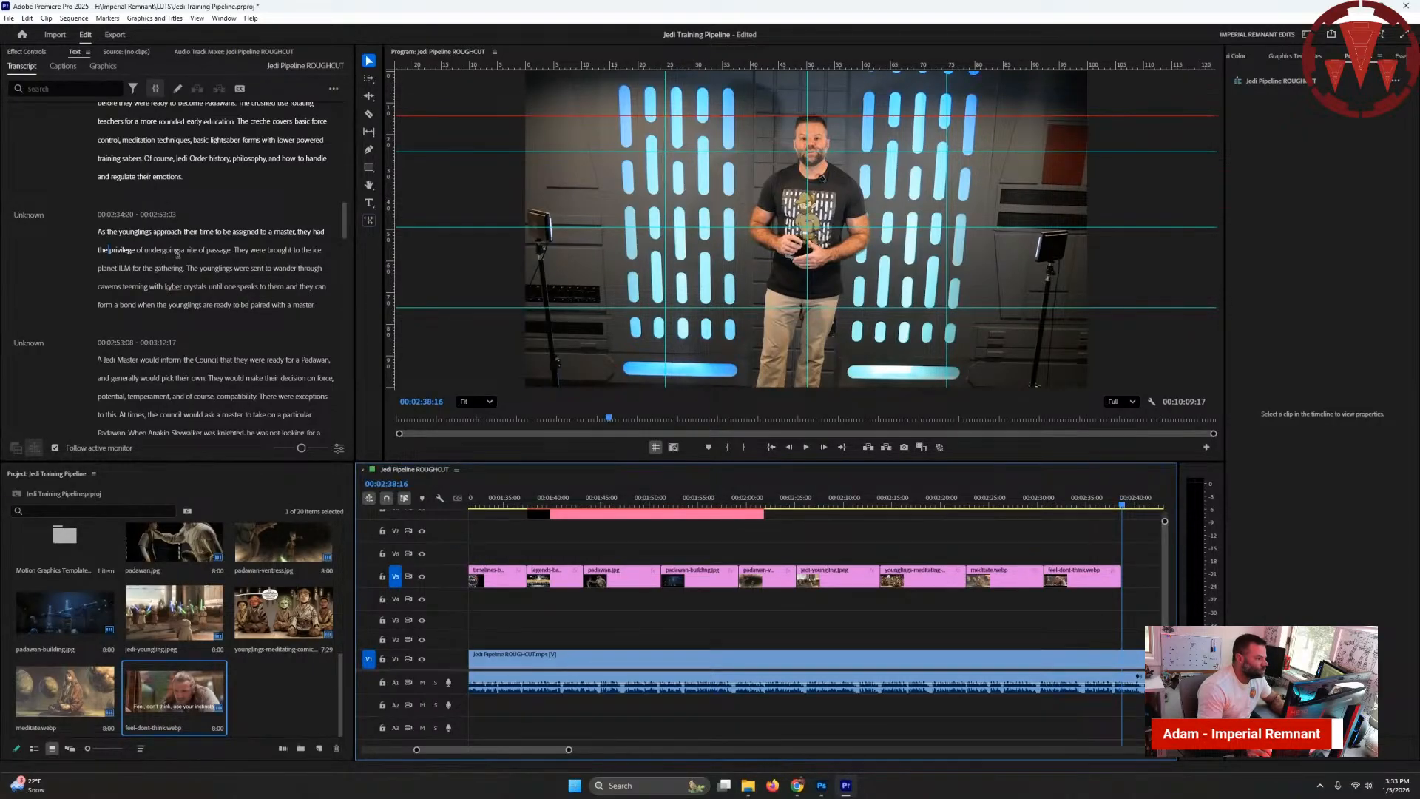
{"action": "left_click", "coordinate": [110, 250]}
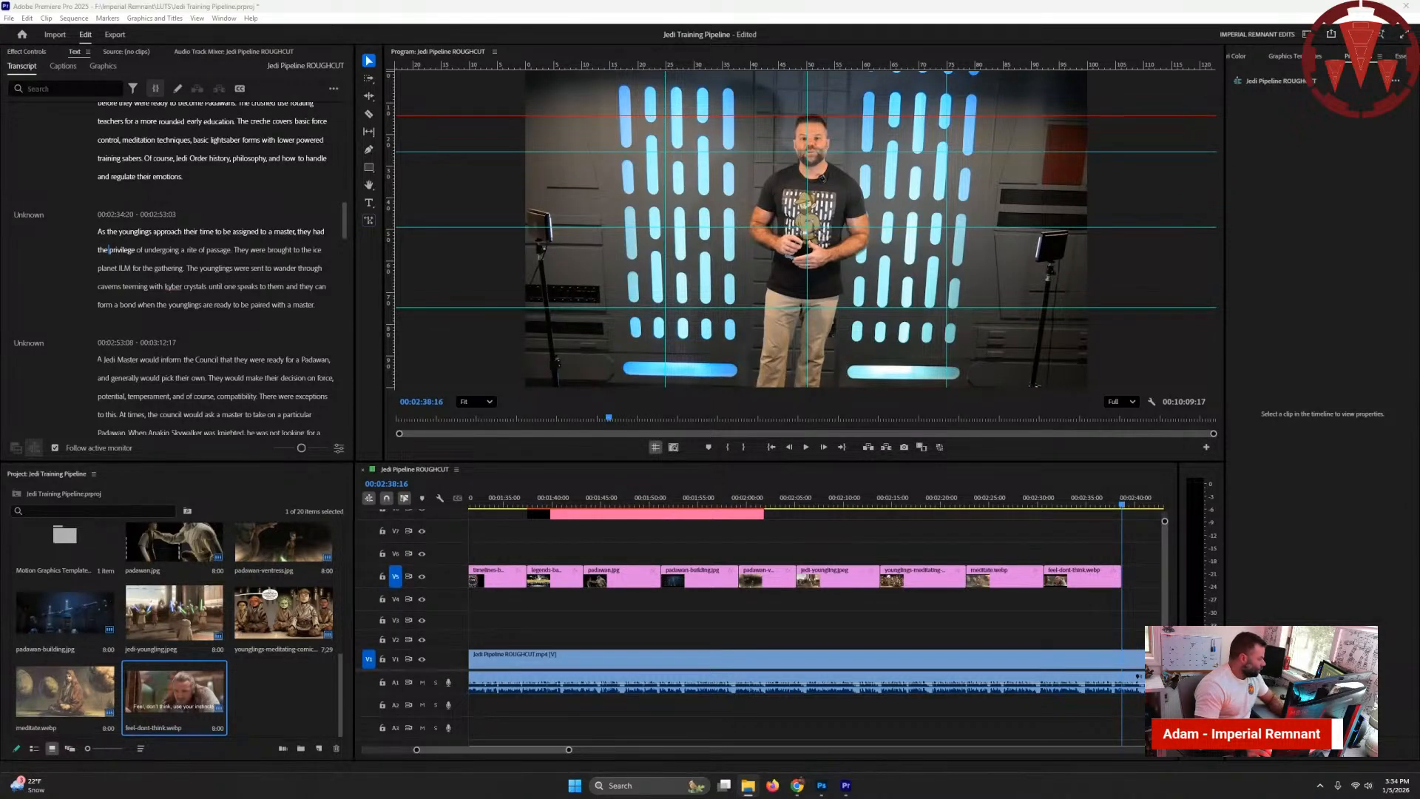
{"action": "left_click_drag", "start_coordinate": [746, 575], "coordinate": [1096, 571]}
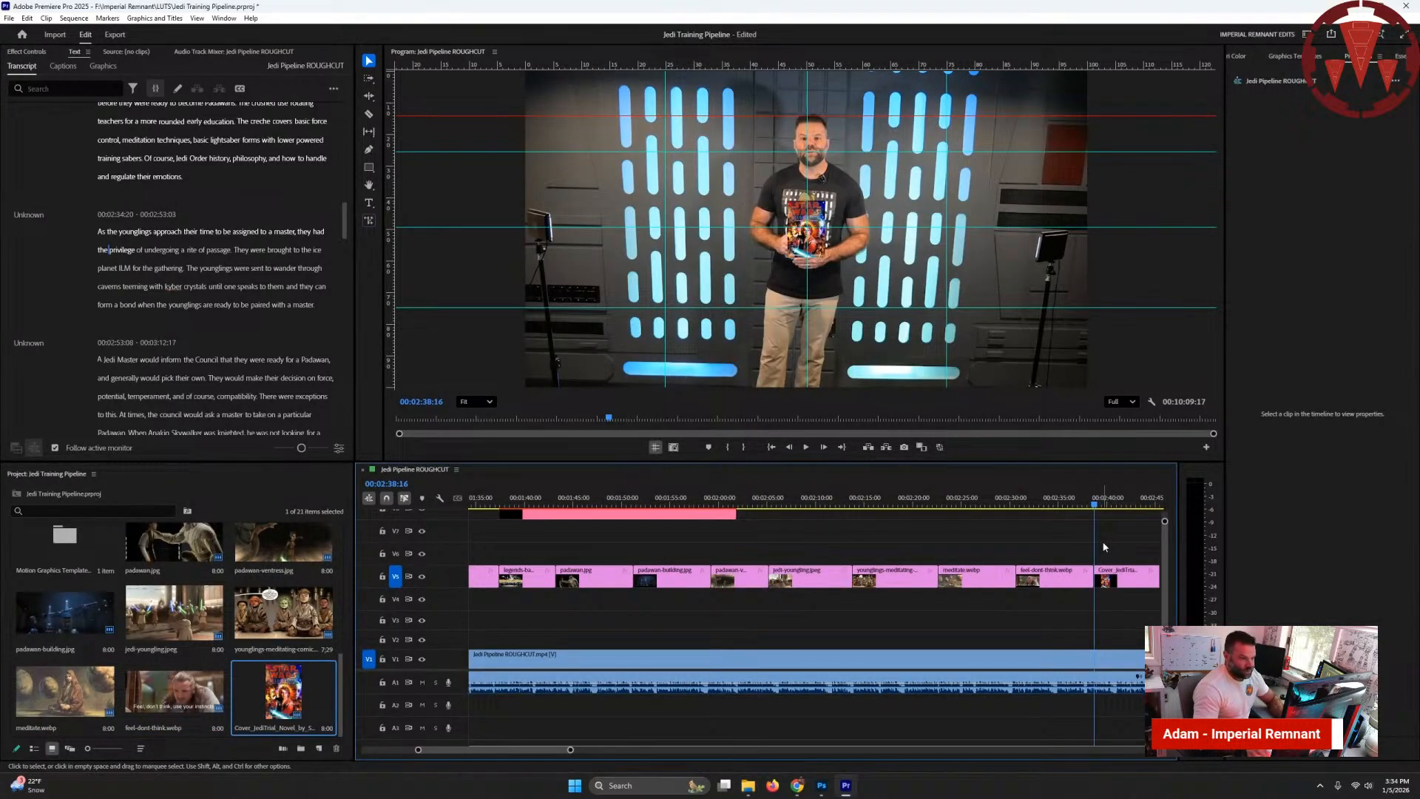
- Try fitting the Jedi Trial cover clip to the frame and delete it from V5
{"action": "right_click", "coordinate": [1134, 574]}
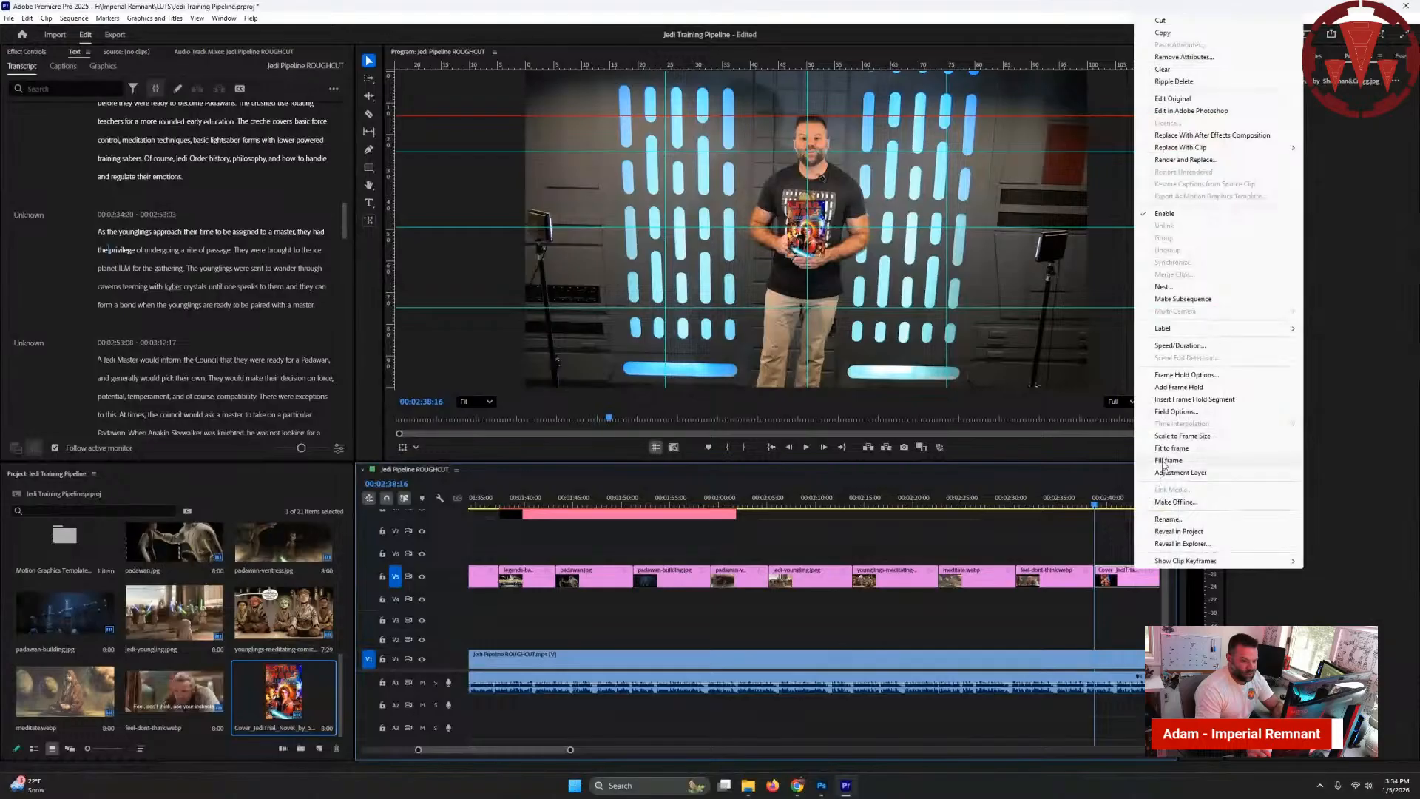
{"action": "left_click", "coordinate": [1183, 448]}
{"action": "key", "text": "Delete"}
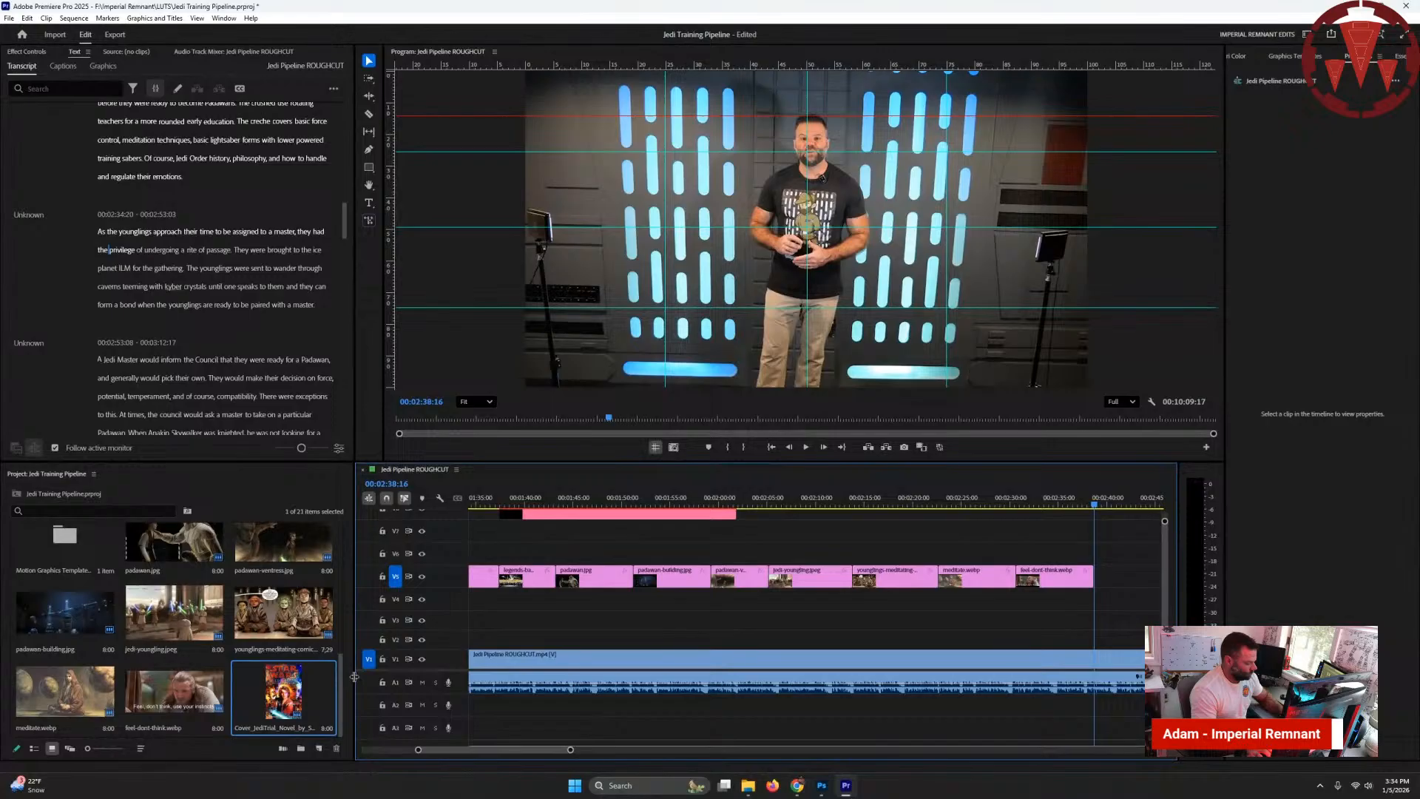
- Place the Jedi Trial cover back on V5 at 00:02:38:16 and import gathering-2.webp over its end at 00:02:43:11, where the transcript reads "gathering"
{"action": "left_click_drag", "start_coordinate": [283, 692], "coordinate": [1113, 577]}
{"action": "key", "text": "Down"}
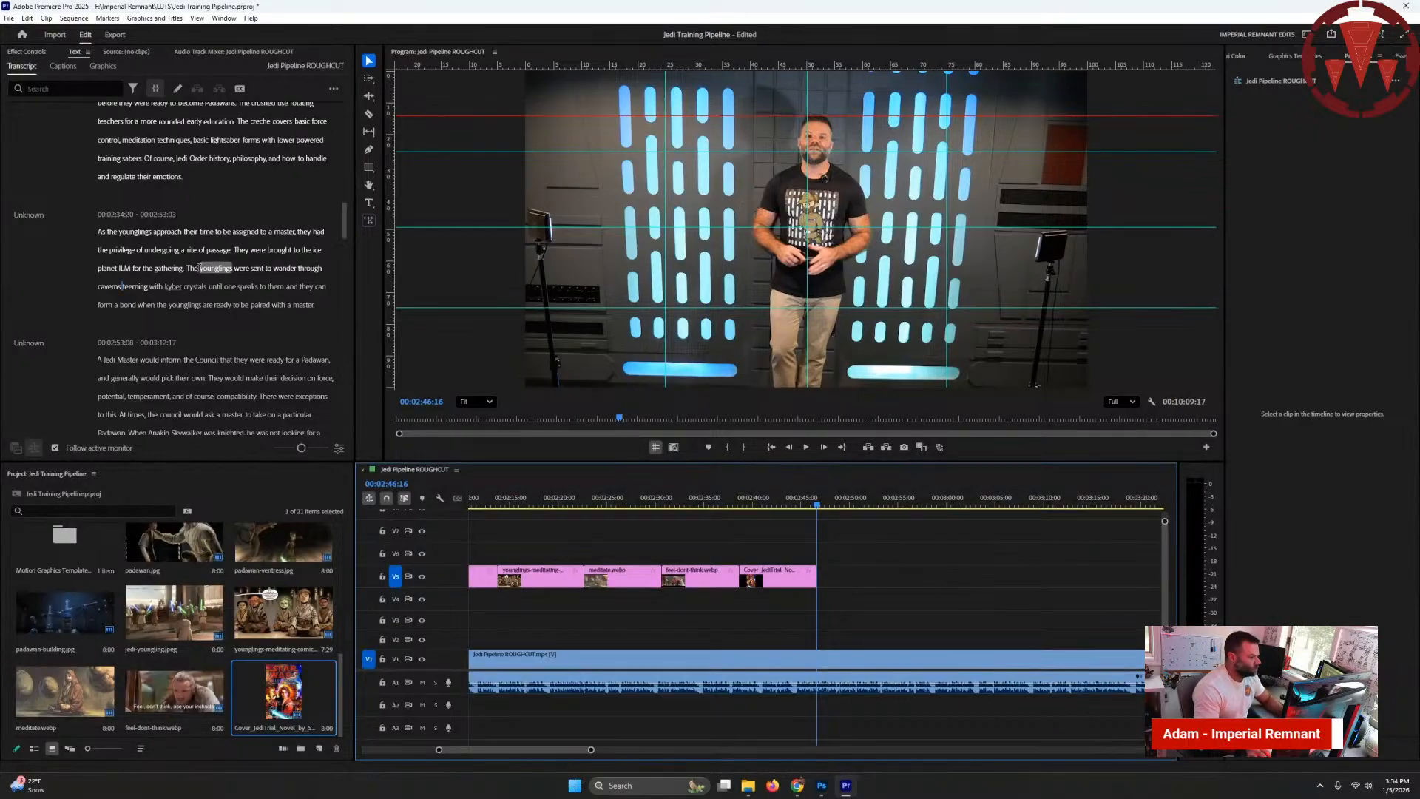
{"action": "left_click", "coordinate": [191, 269]}
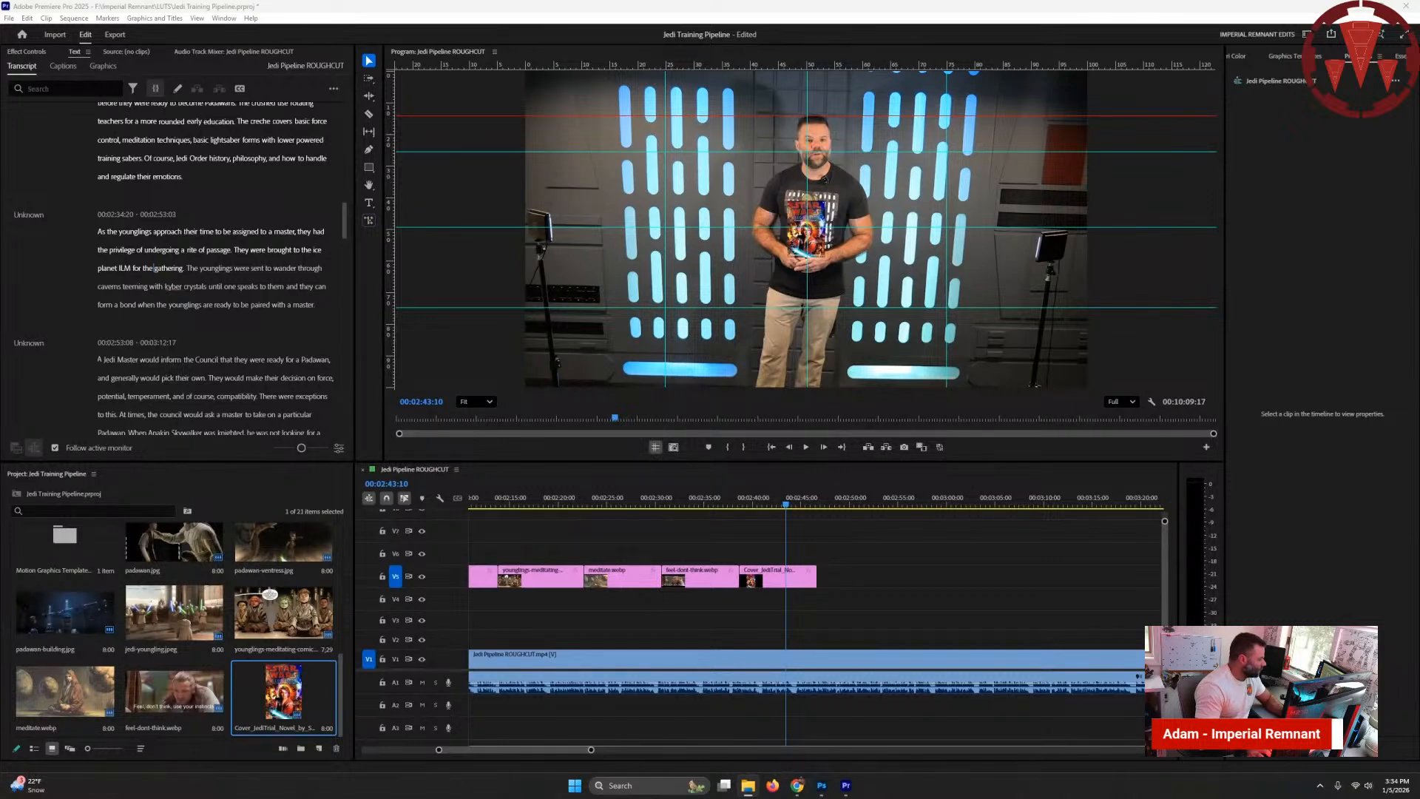
{"action": "left_click_drag", "start_coordinate": [234, 564], "coordinate": [792, 583]}
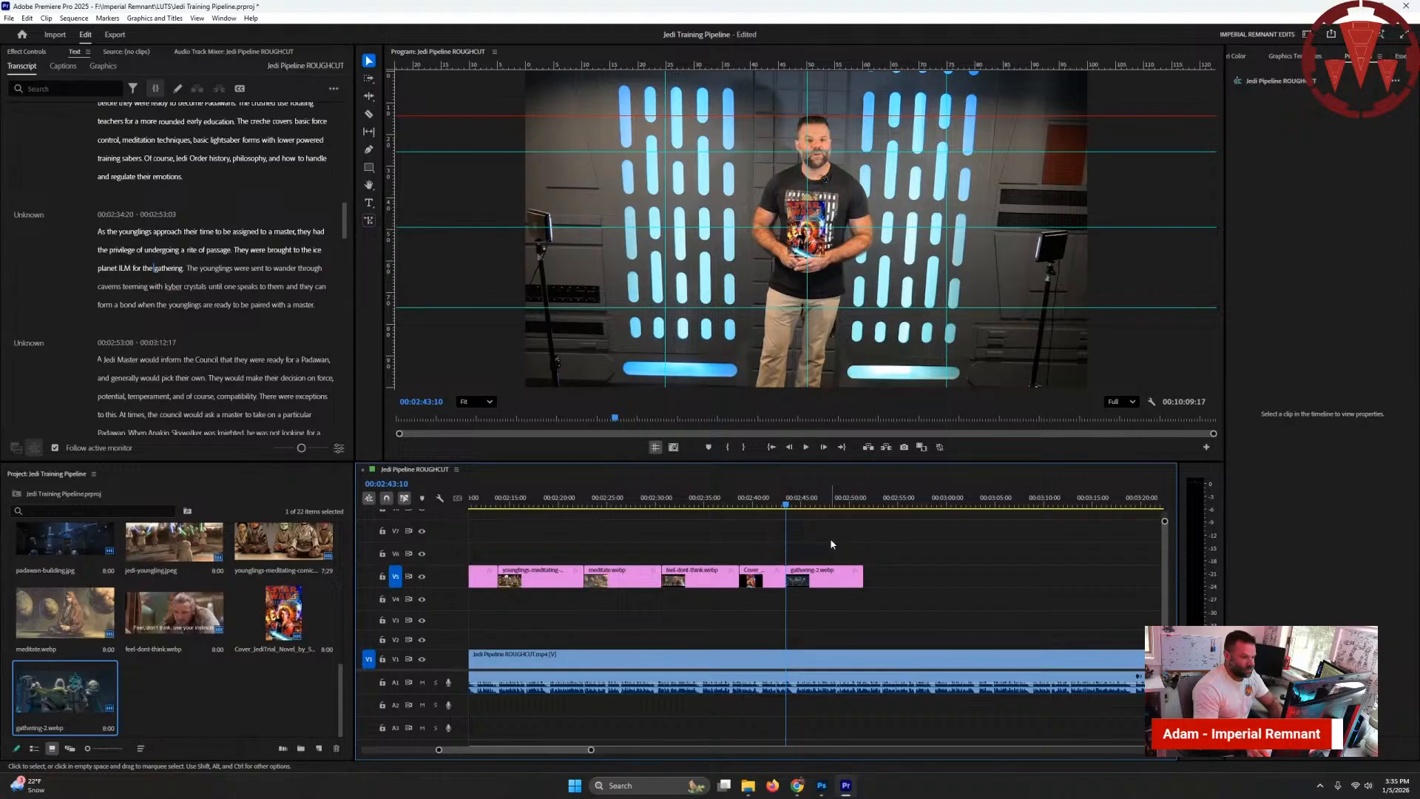
{"action": "key", "text": "Right"}
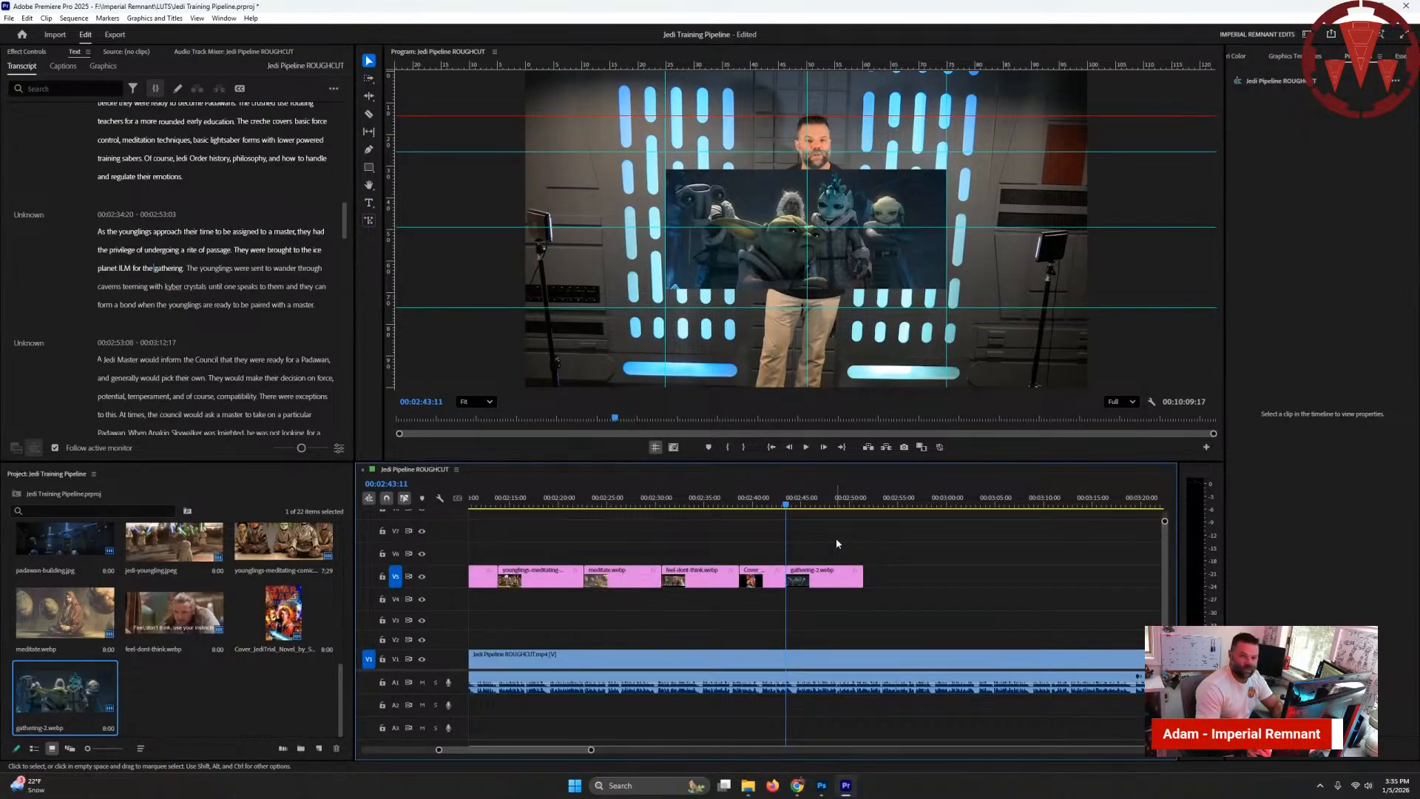
- Import with-dooku.webp onto V5 at 00:02:51:11 and with-young-obi-wan.webp directly after it at 00:02:59:11
{"action": "key", "text": "Down"}
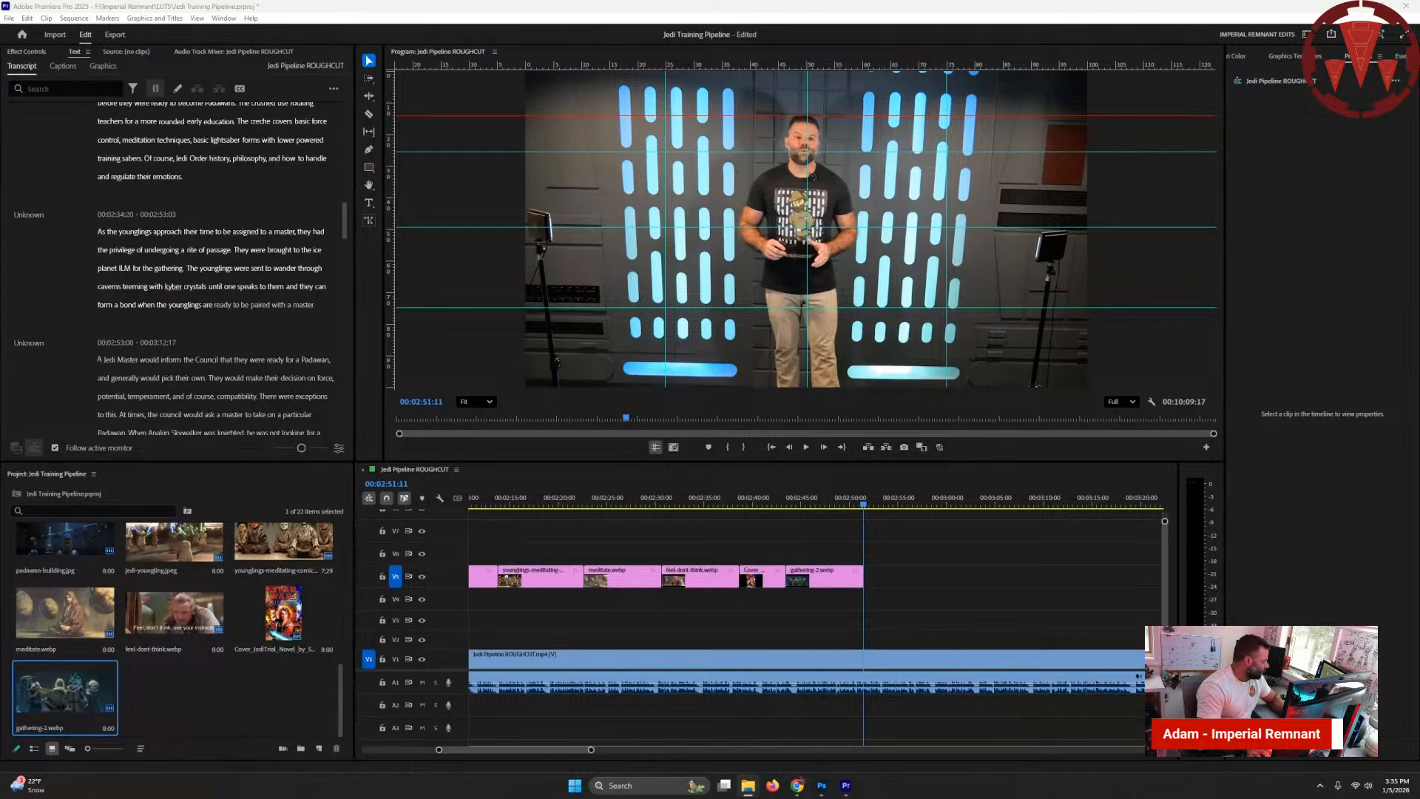
{"action": "left_click_drag", "start_coordinate": [184, 624], "coordinate": [894, 584]}
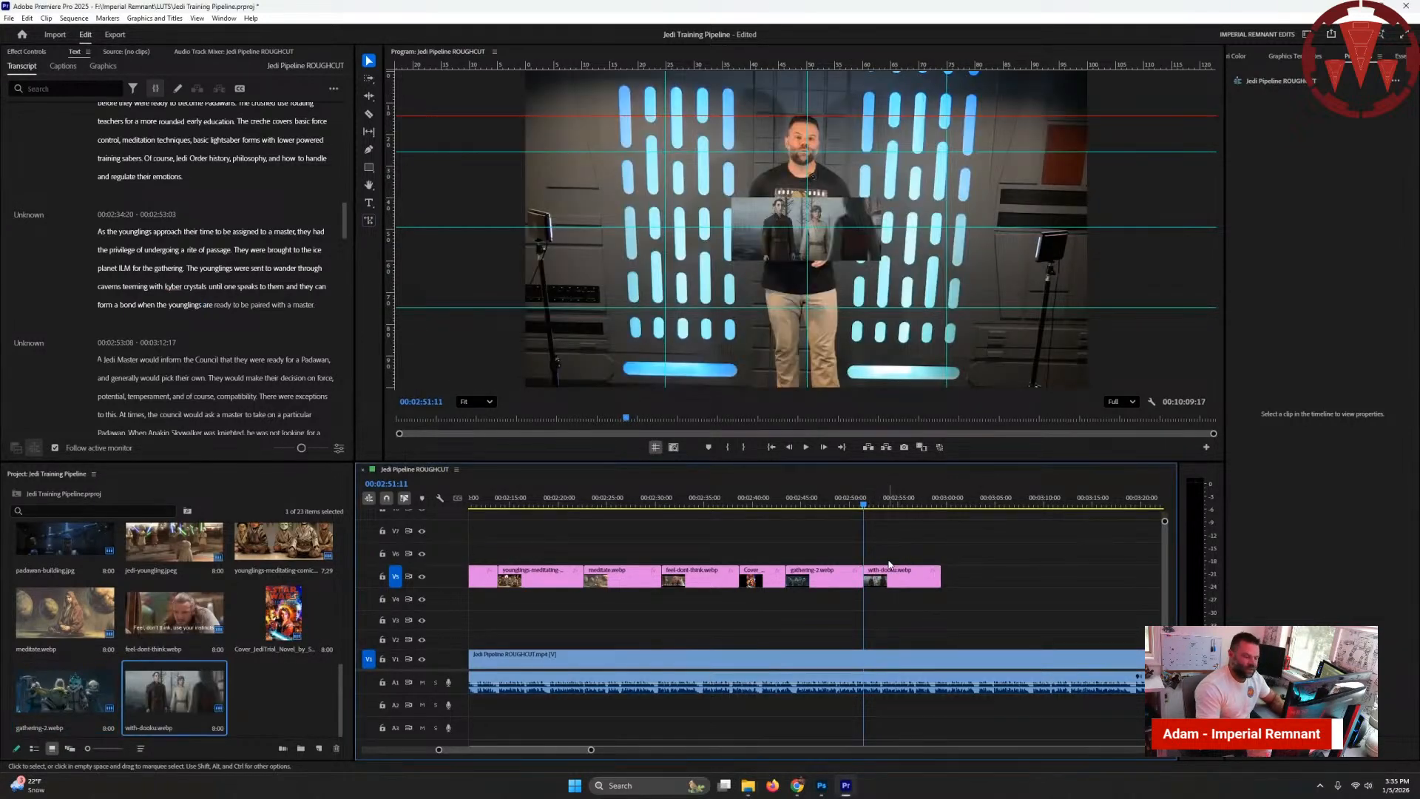
{"action": "key", "text": "Down"}
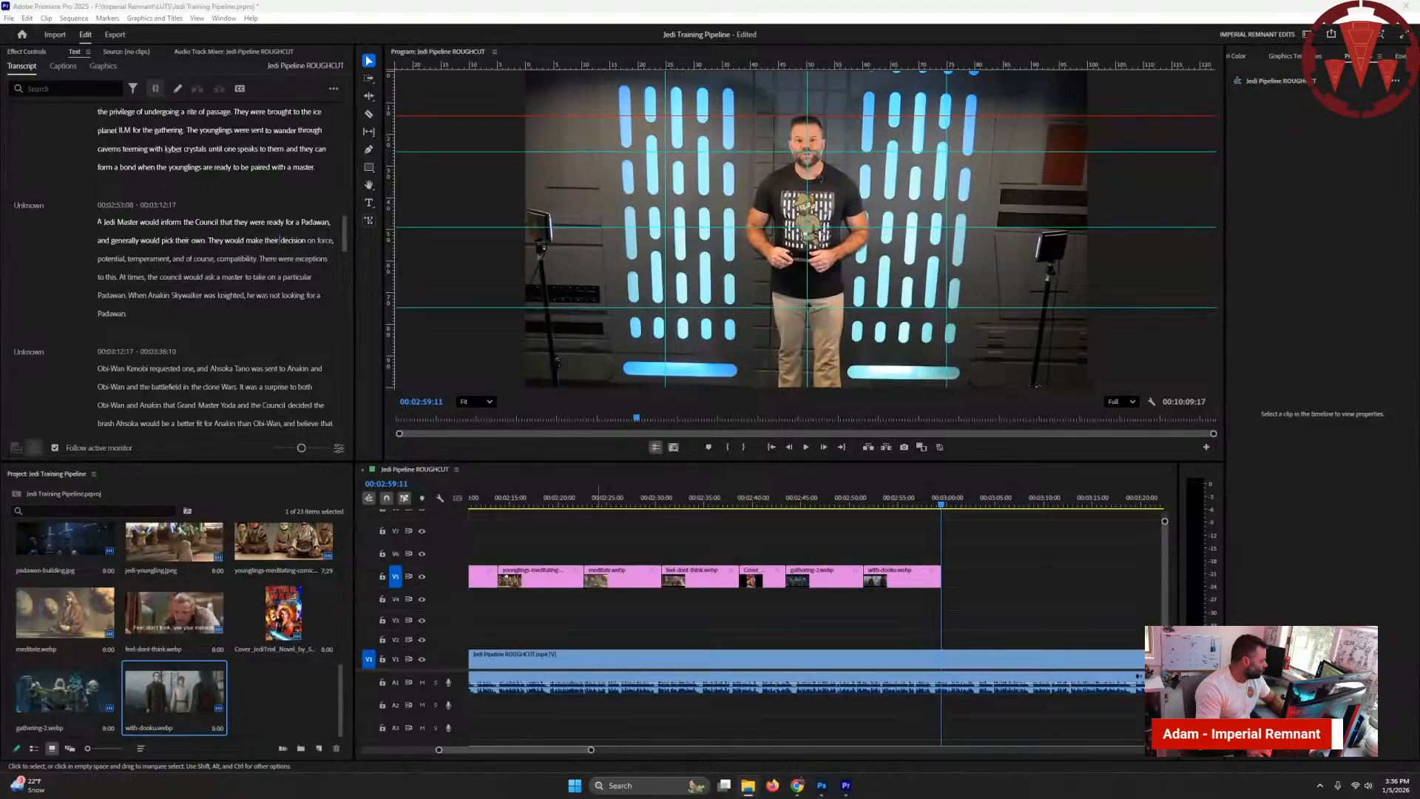
{"action": "left_click_drag", "start_coordinate": [174, 695], "coordinate": [947, 567]}
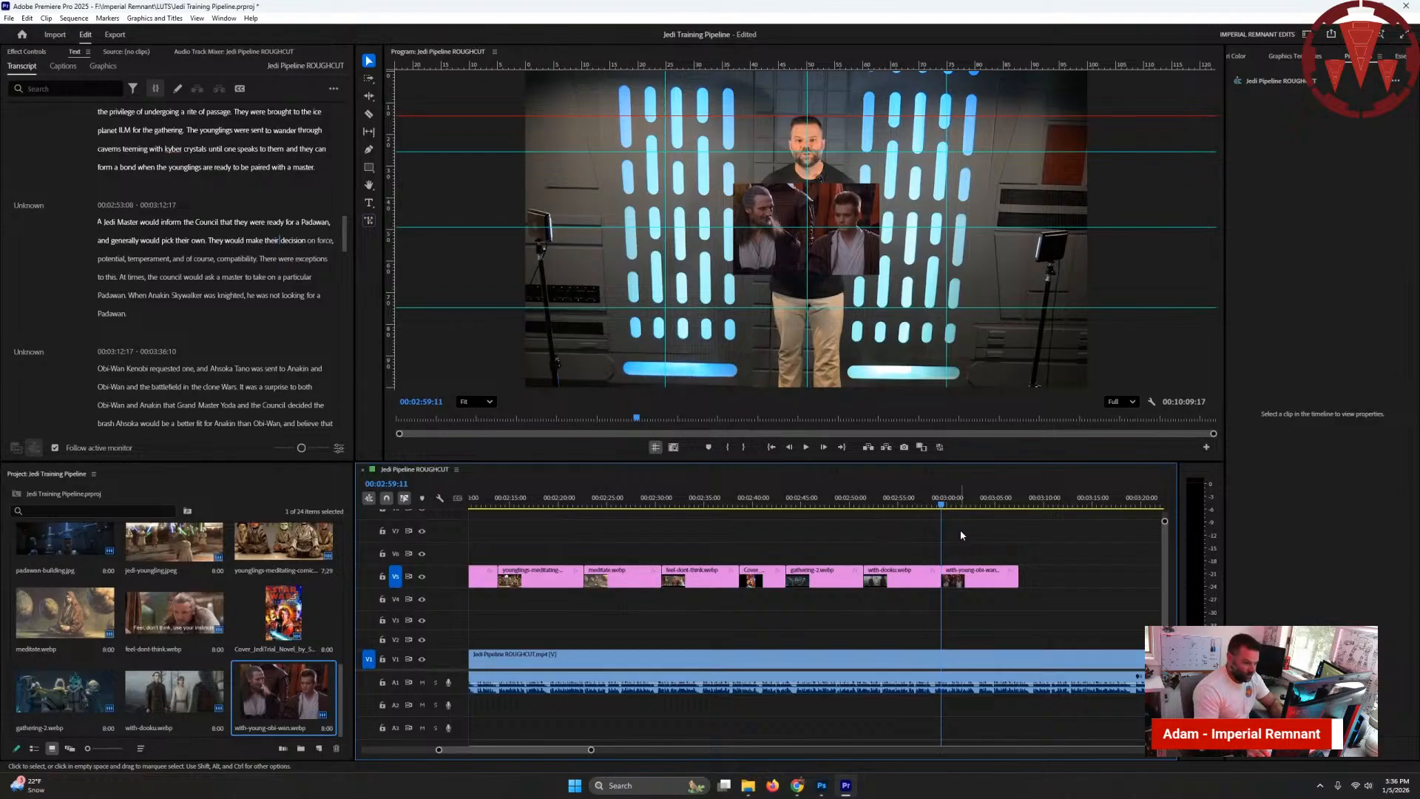
- Extend the end of with-young-obi-wan.webp to 00:03:08:20, where the transcript reads "When Anakin Skywalker was knighted"
{"action": "key", "text": "Down"}
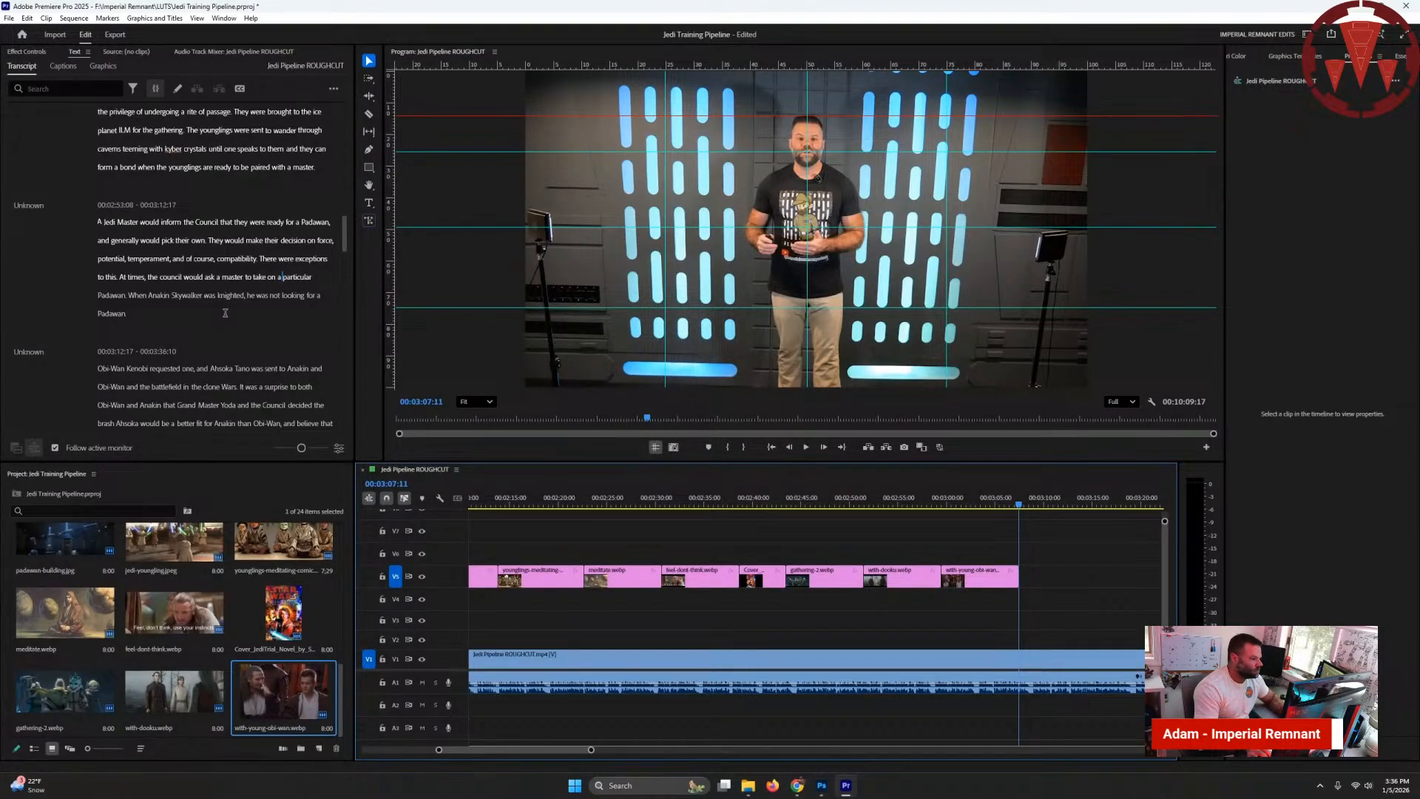
{"action": "left_click", "coordinate": [144, 294]}
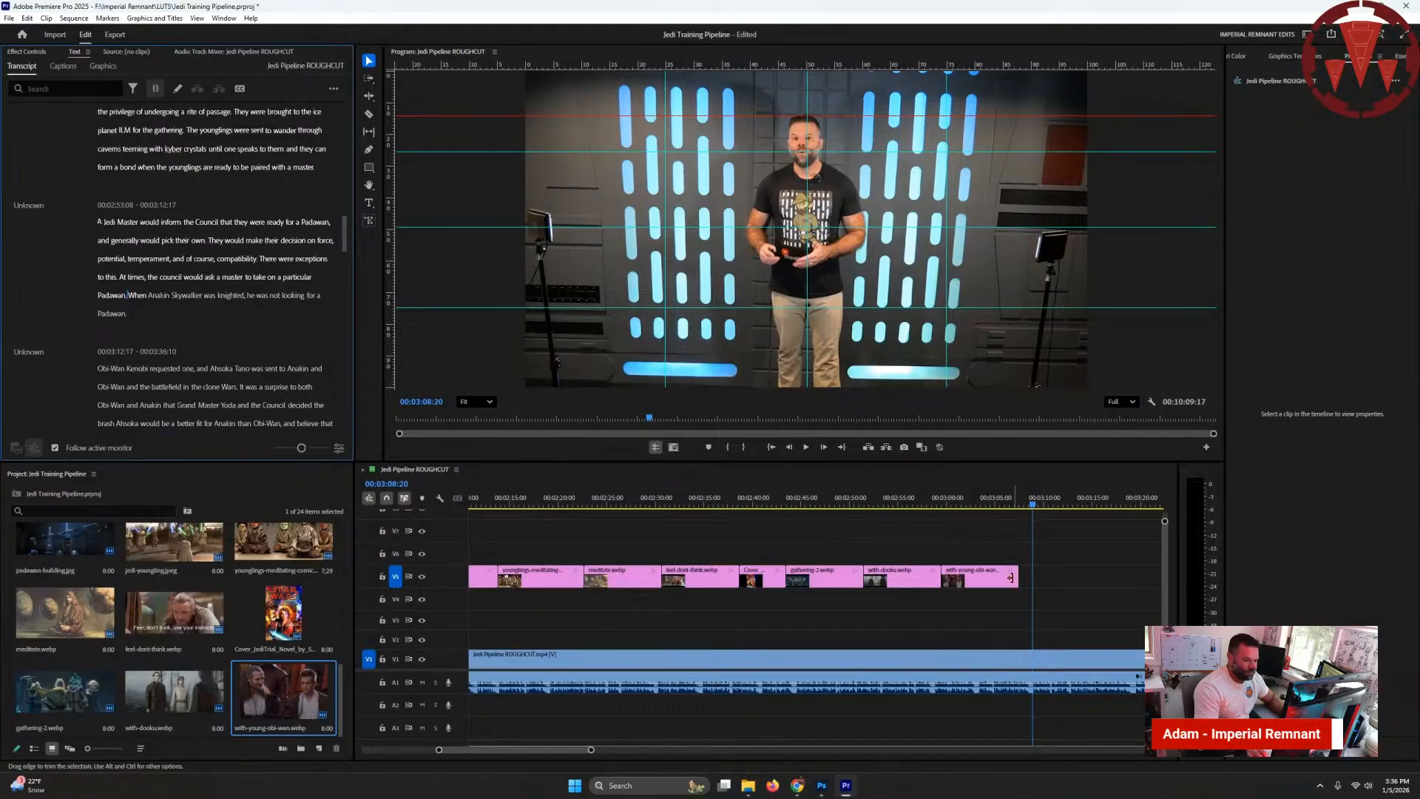
{"action": "left_click_drag", "start_coordinate": [1012, 578], "coordinate": [1032, 578]}
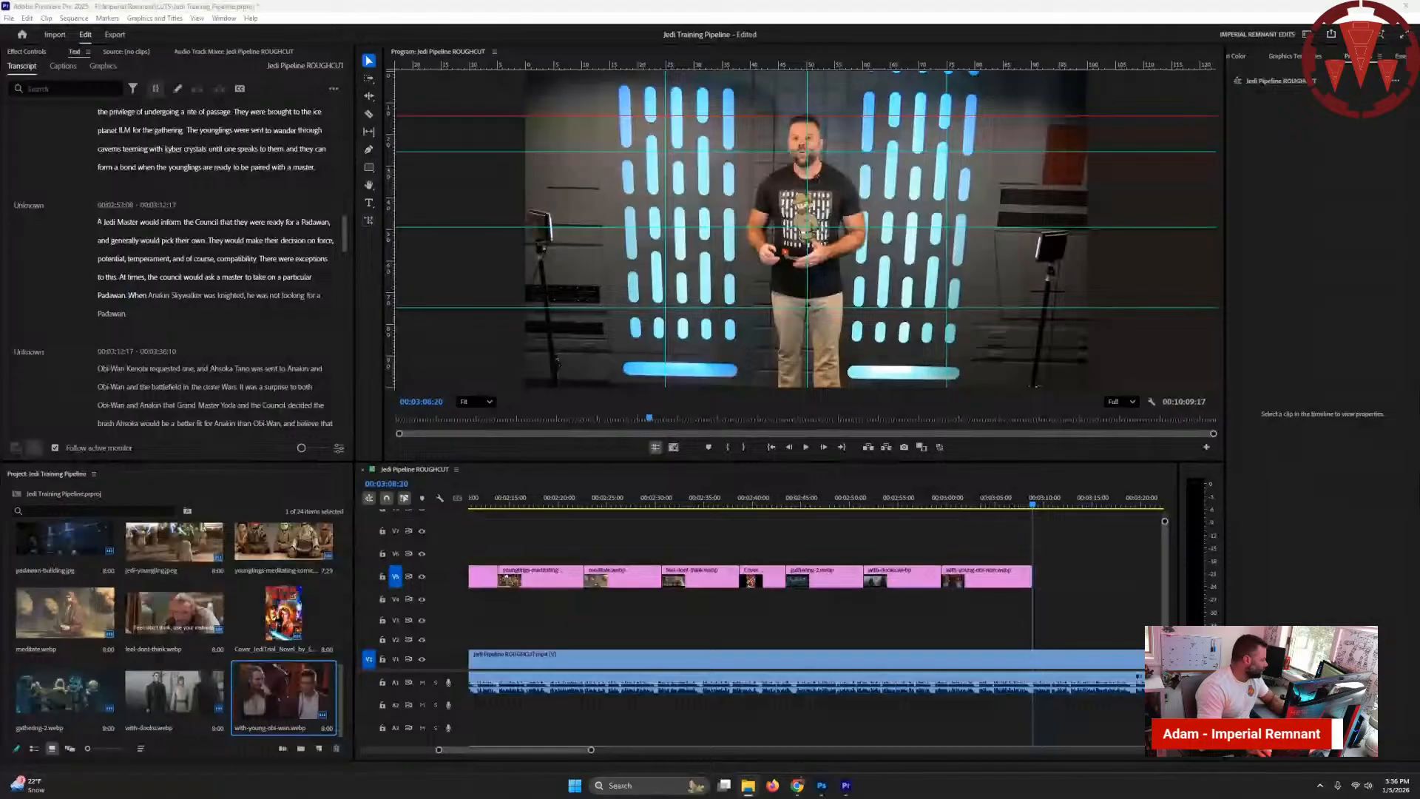
- Import anakin-ep-2.jpg onto V5 at 00:03:08:20 and meeting-anakin.jpg over its end at 00:03:14:23, where the transcript mentions Ahsoka
{"action": "left_click_drag", "start_coordinate": [282, 599], "coordinate": [167, 704]}
{"action": "left_click_drag", "start_coordinate": [65, 692], "coordinate": [1051, 577]}
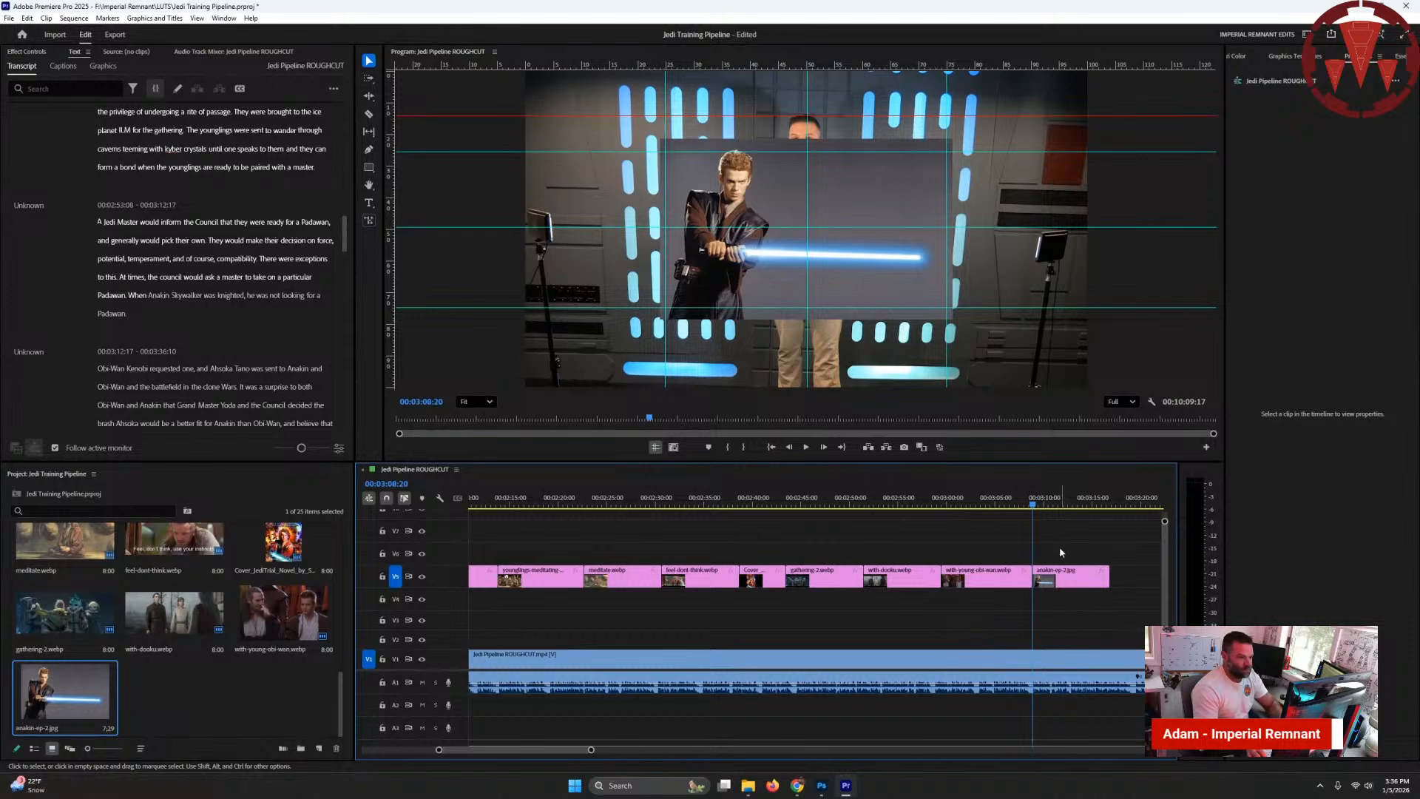
{"action": "key", "text": "Down"}
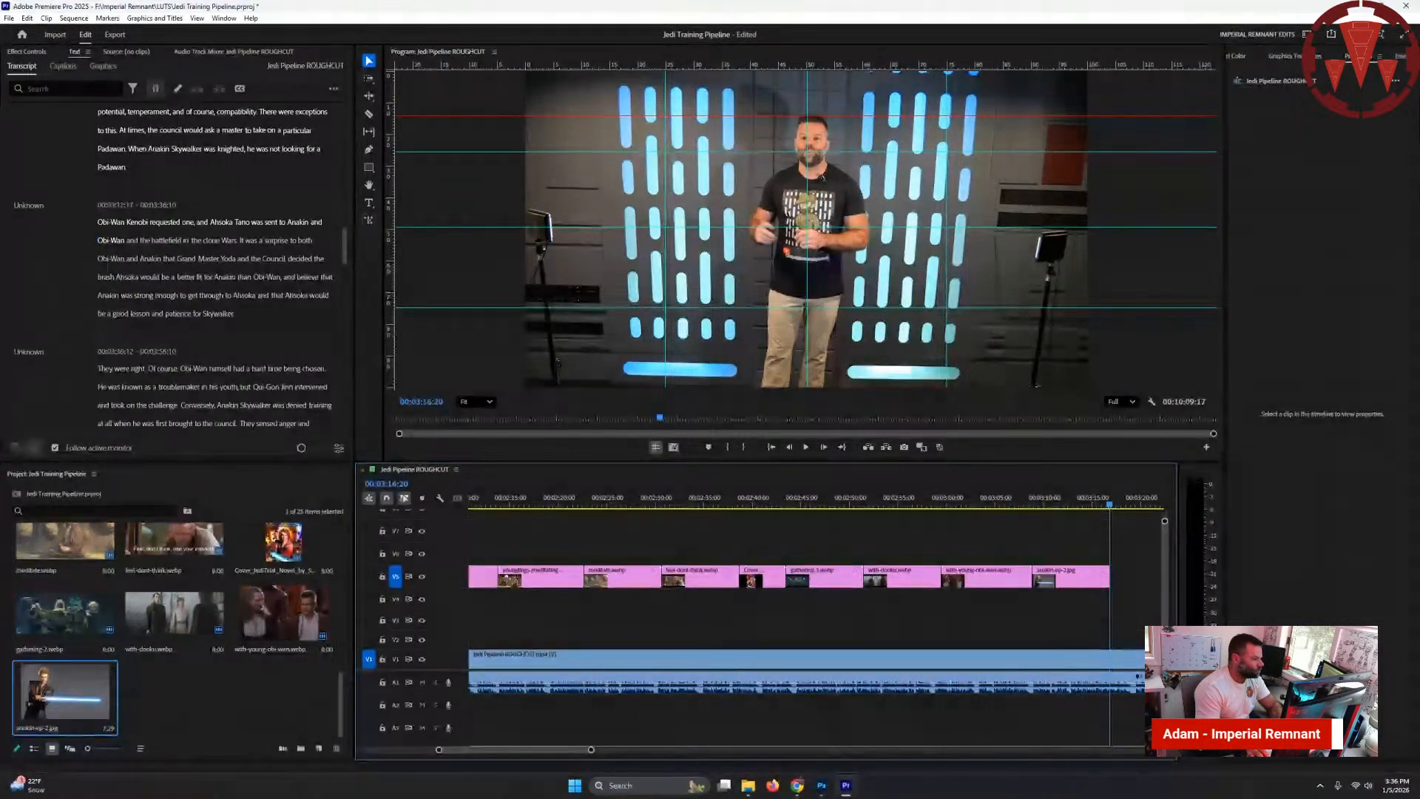
{"action": "left_click", "coordinate": [219, 223]}
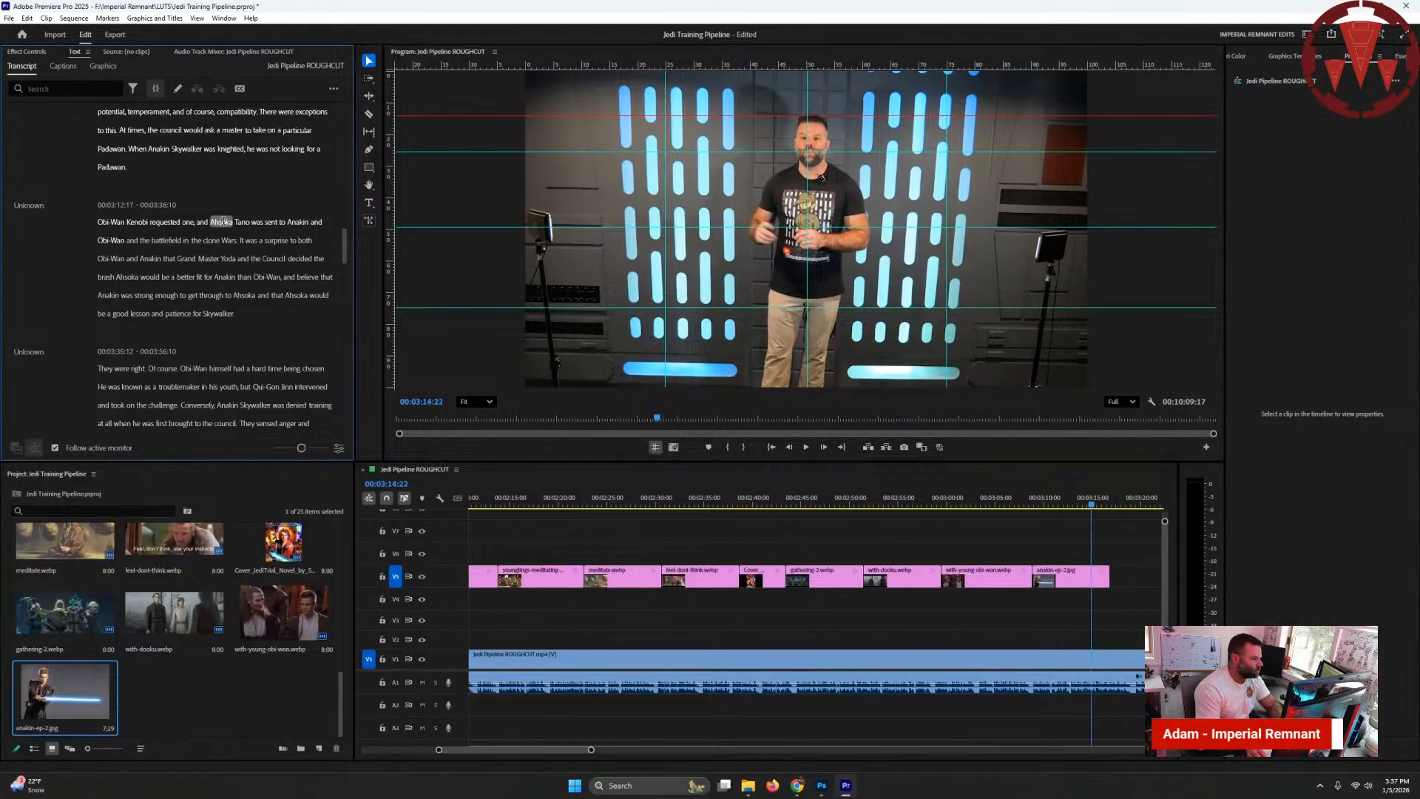
{"action": "key", "text": "alt+Tab"}
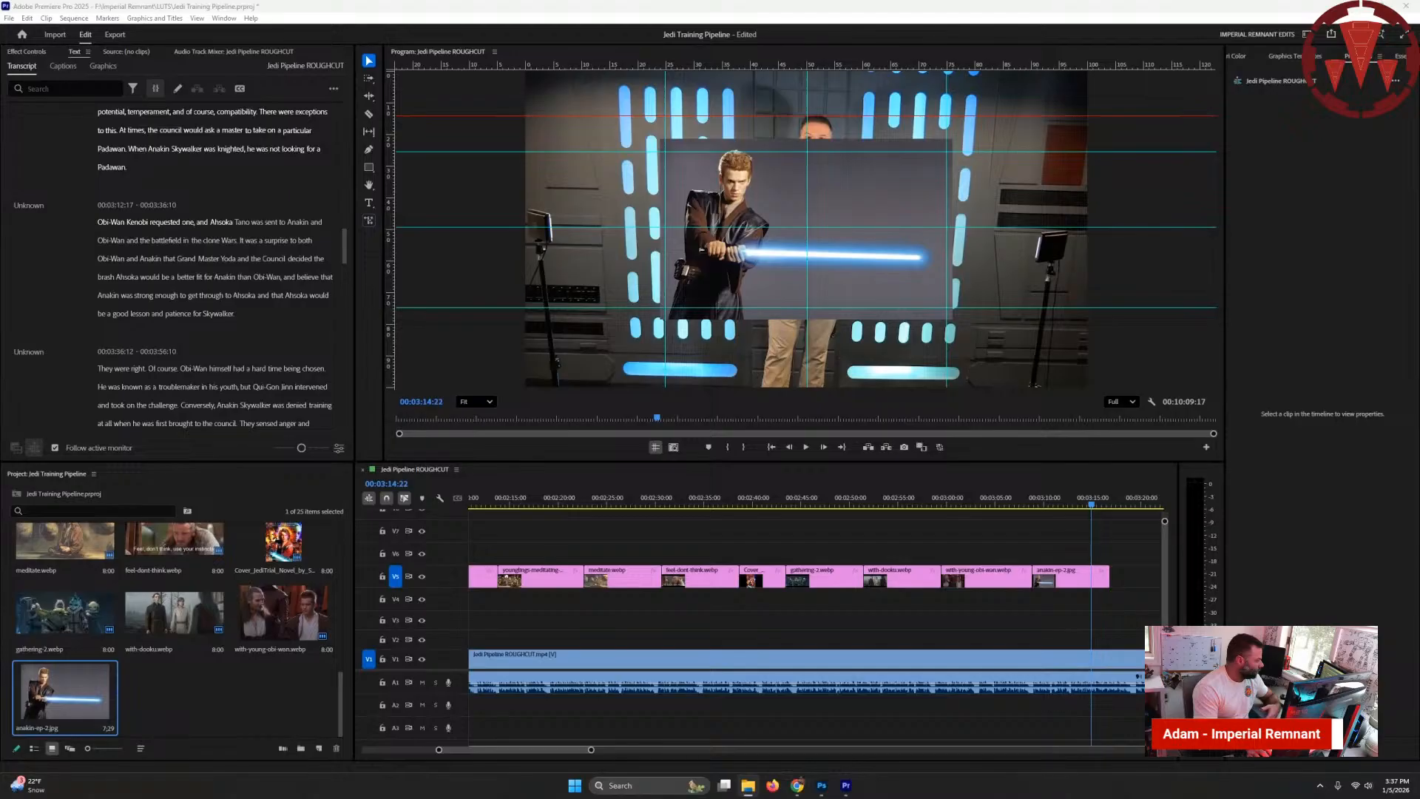
{"action": "left_click_drag", "start_coordinate": [65, 692], "coordinate": [1099, 590]}
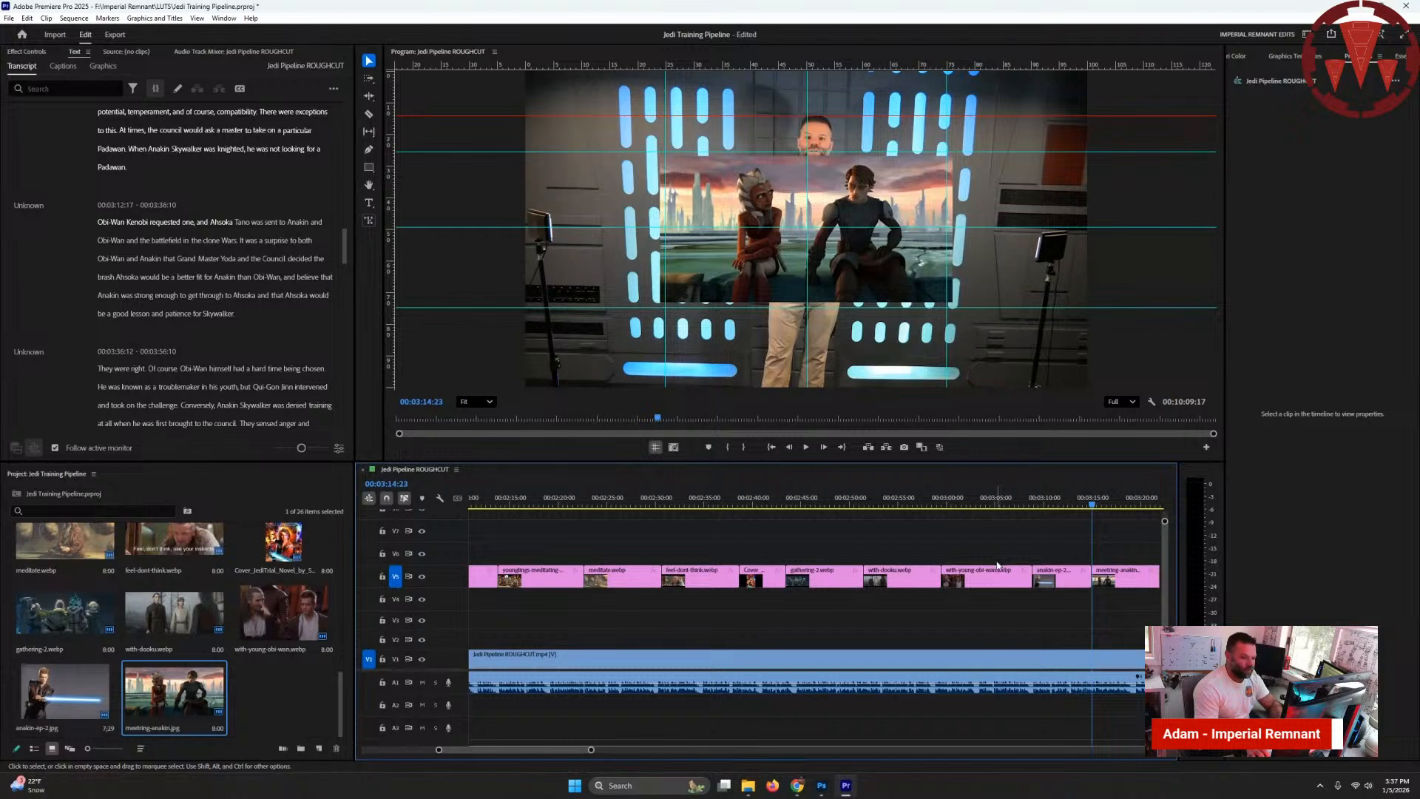
- Import fear-is-the-path.jpg onto V5 at 00:03:22:23 and trim its end to 00:03:29:16, where the transcript reads "patience"
{"action": "key", "text": "Down"}
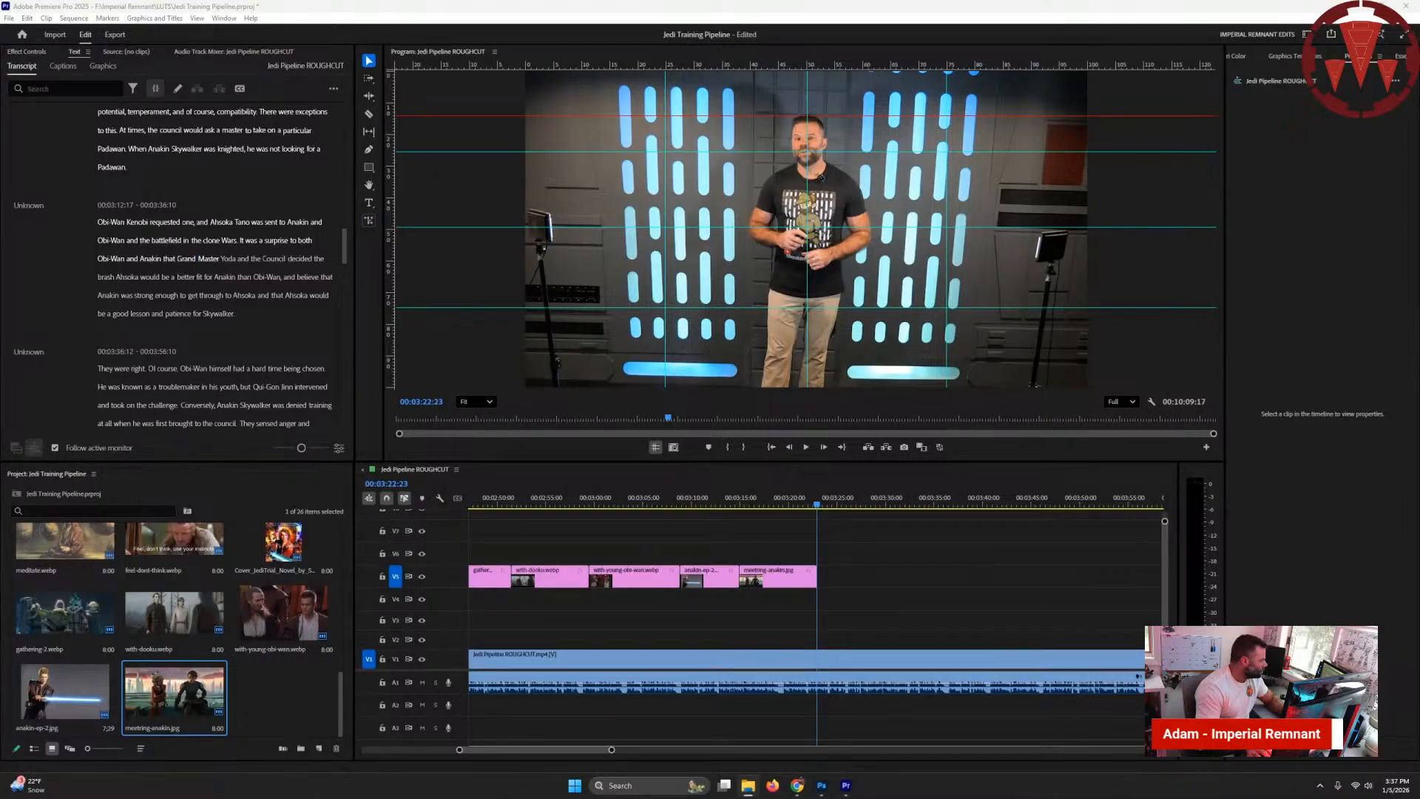
{"action": "left_click_drag", "start_coordinate": [1419, 622], "coordinate": [823, 576]}
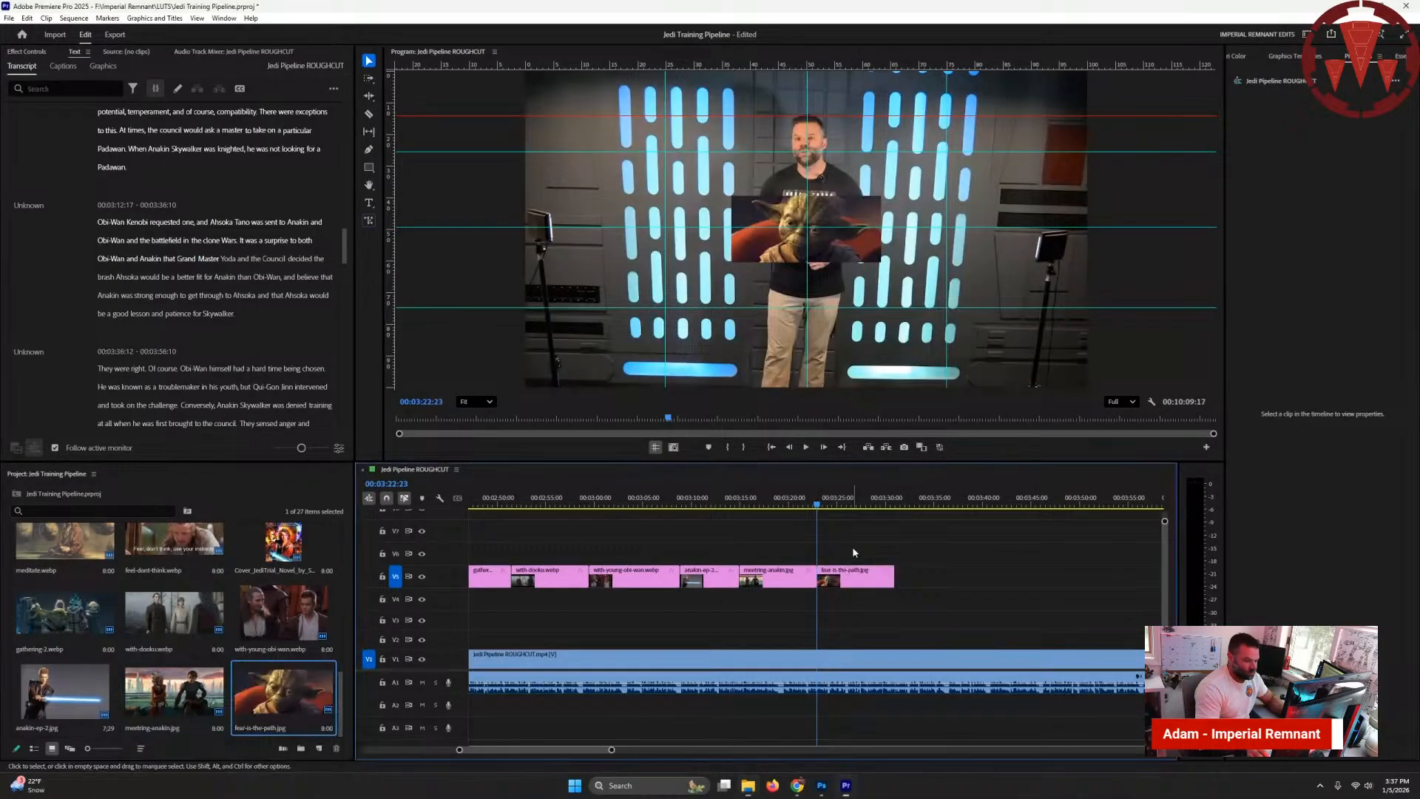
{"action": "key", "text": "Down"}
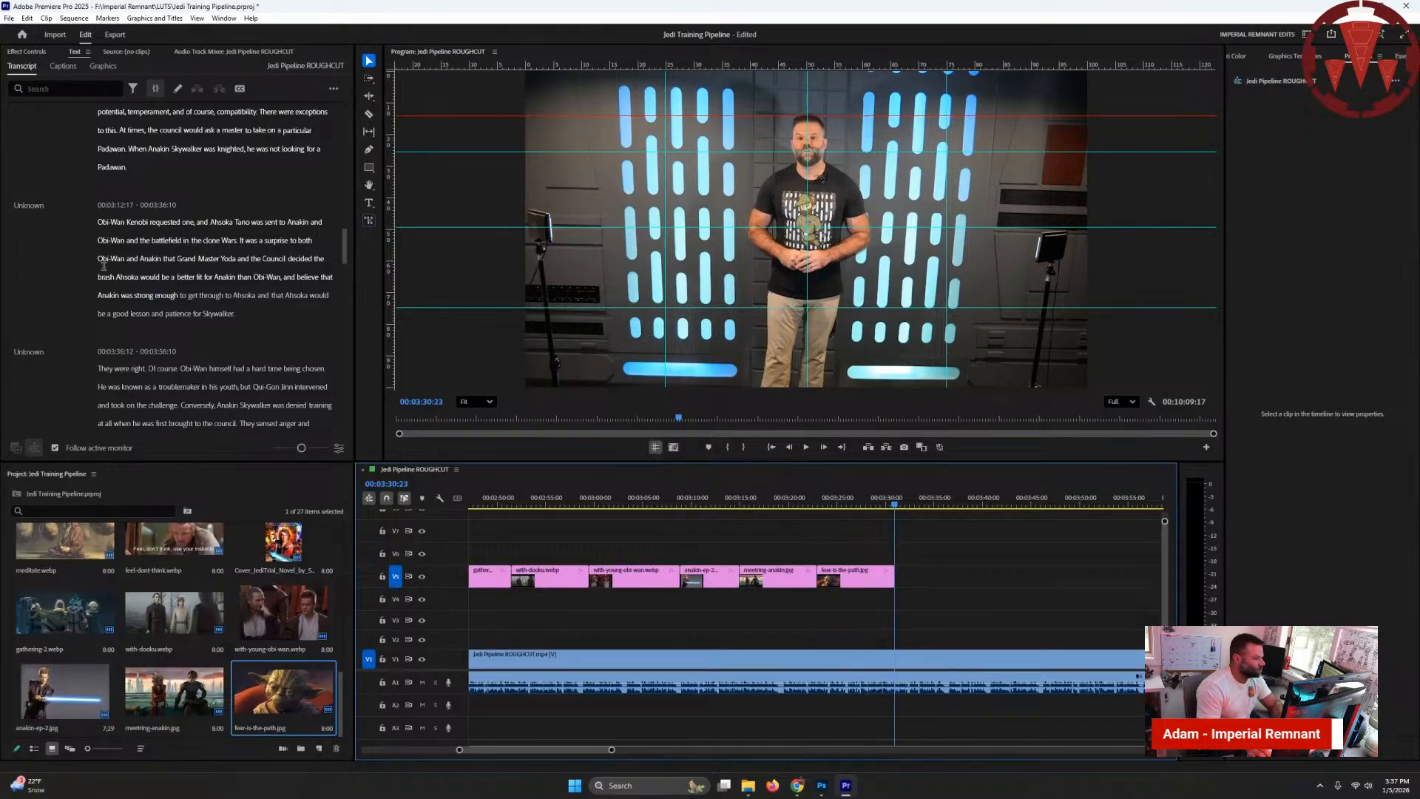
{"action": "left_click", "coordinate": [177, 313]}
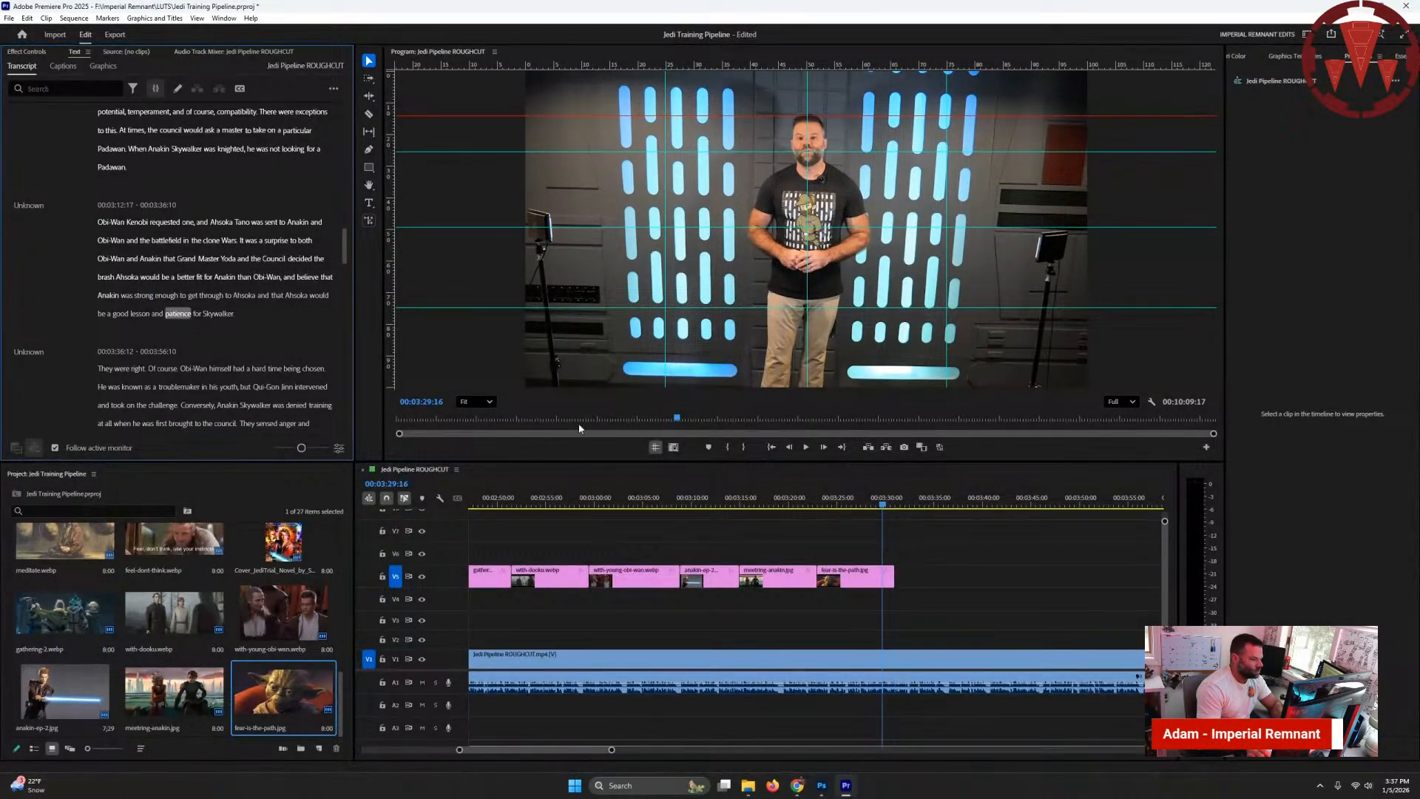
{"action": "left_click_drag", "start_coordinate": [894, 578], "coordinate": [884, 577]}
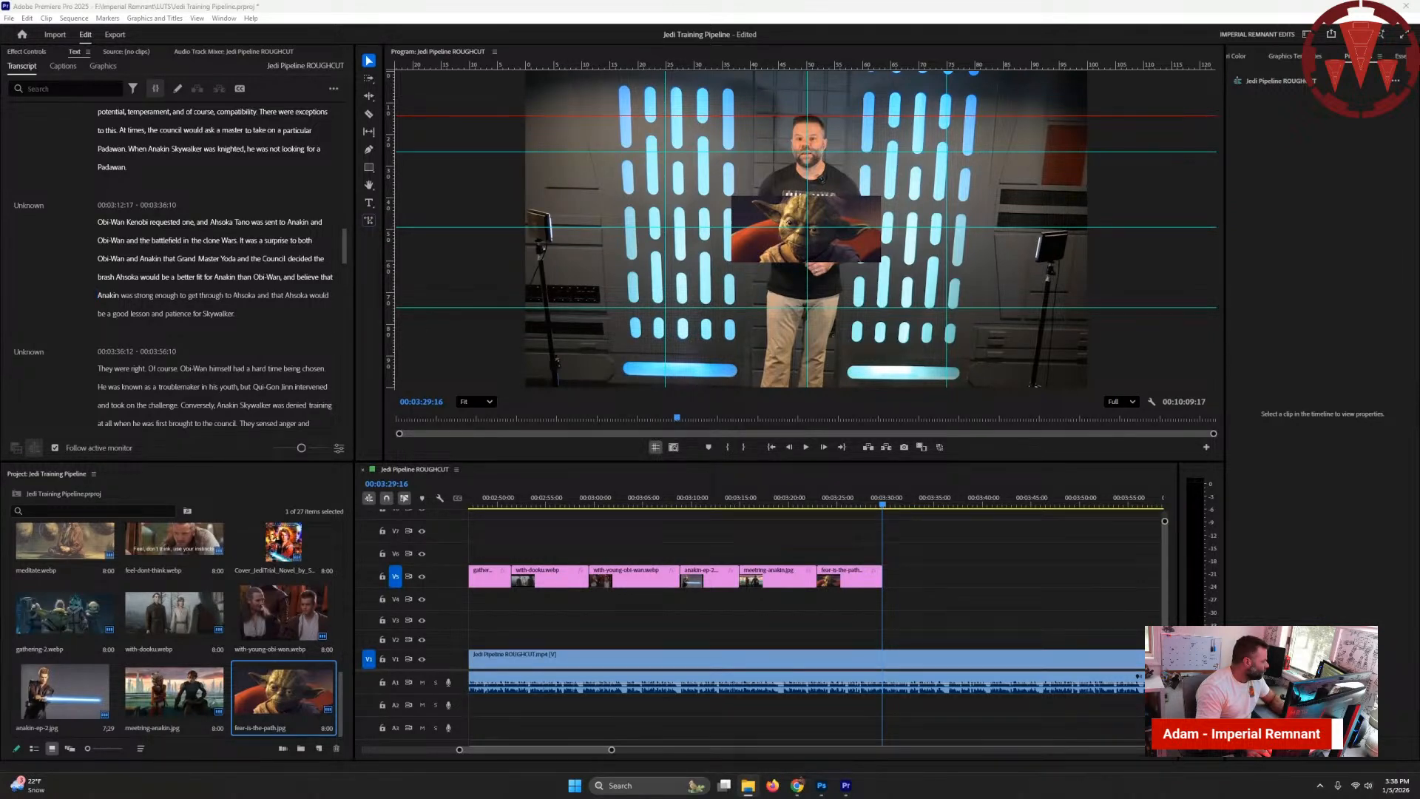
- Import holo-anakin-training.jpg onto V5 at 00:03:29:16 and making-up-on-naboo.png directly after it at 00:03:37:17
{"action": "left_click_drag", "start_coordinate": [11, 551], "coordinate": [888, 578]}
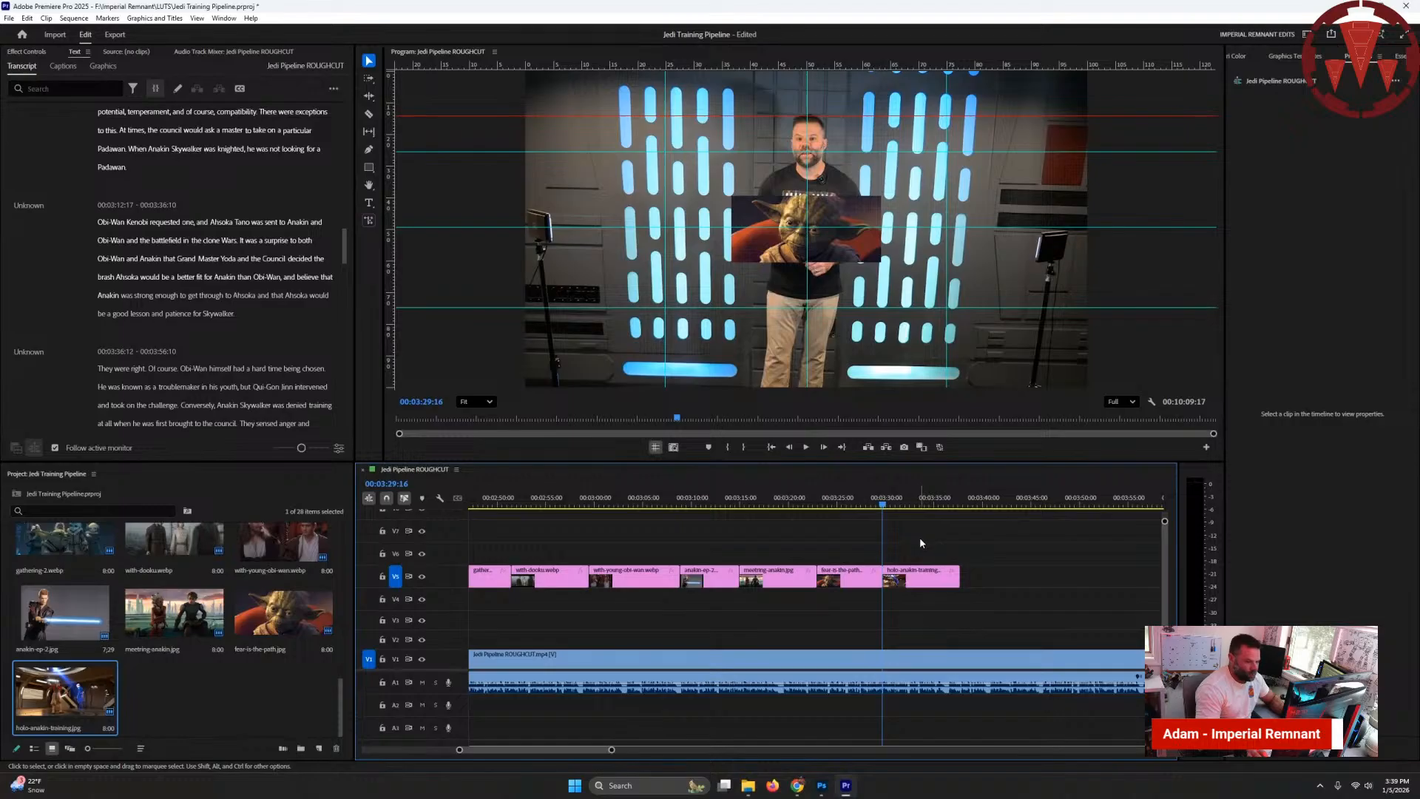
{"action": "key", "text": "Down"}
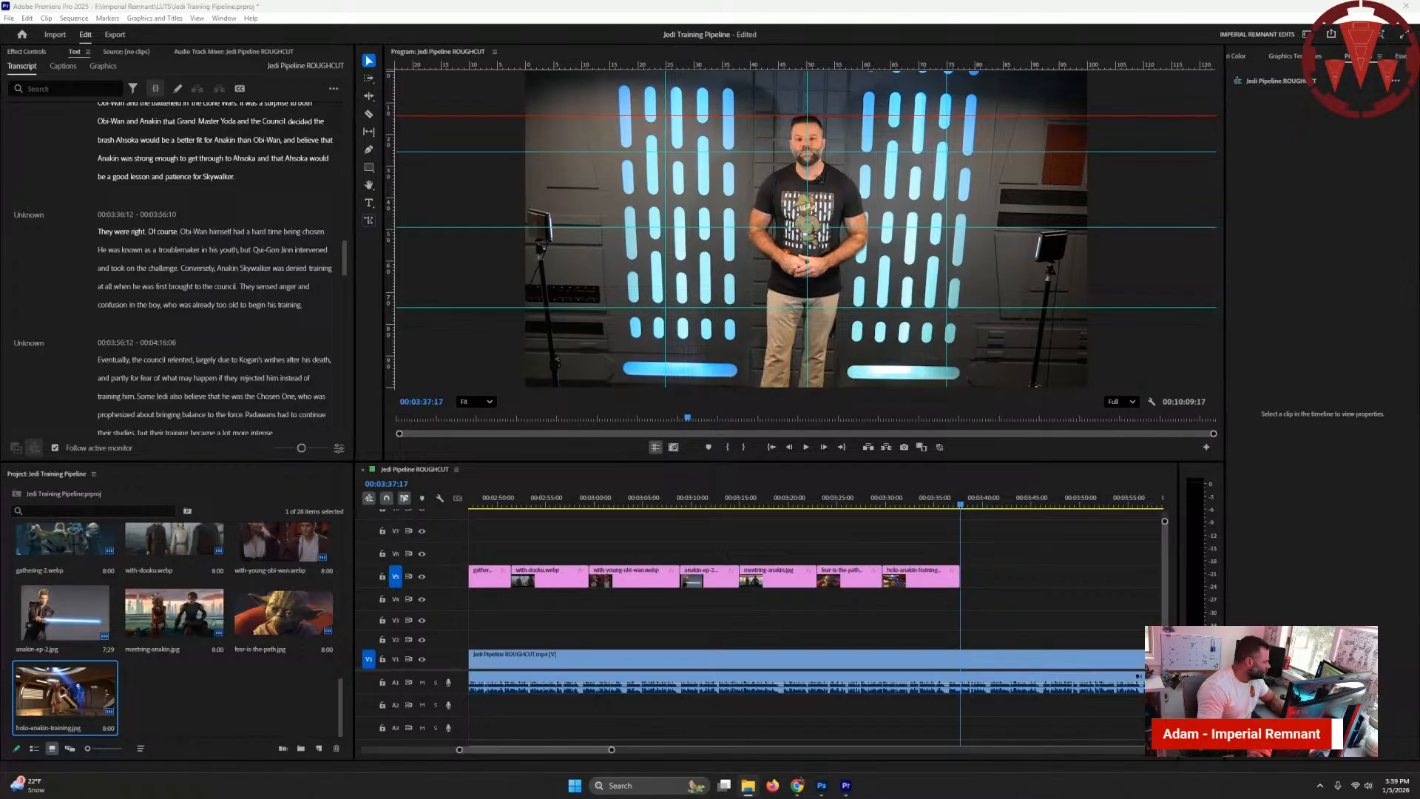
{"action": "left_click_drag", "start_coordinate": [985, 703], "coordinate": [962, 580]}
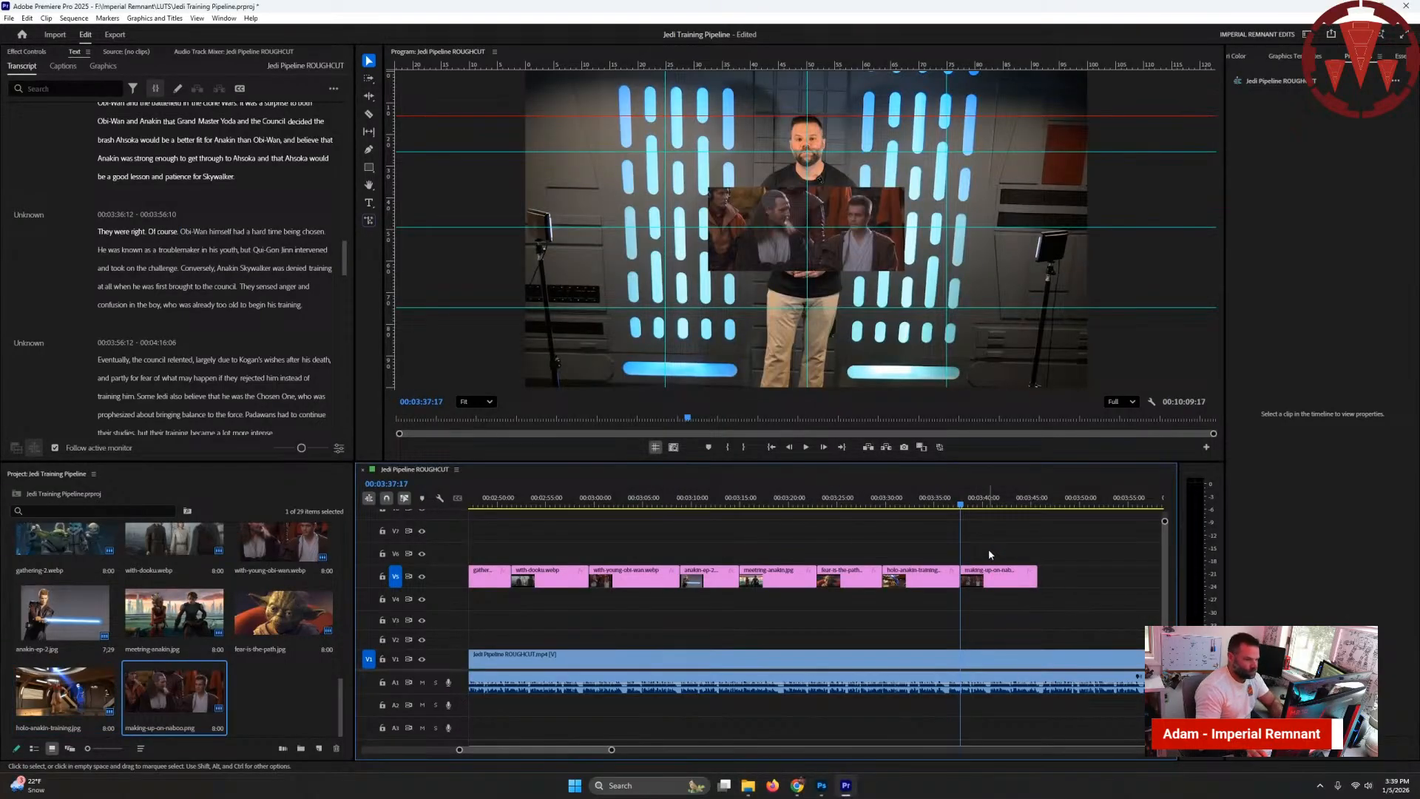
- Extend the end of making-up-on-naboo.png to 00:03:46:04, where the transcript reads "Conversely"
{"action": "key", "text": "Down"}
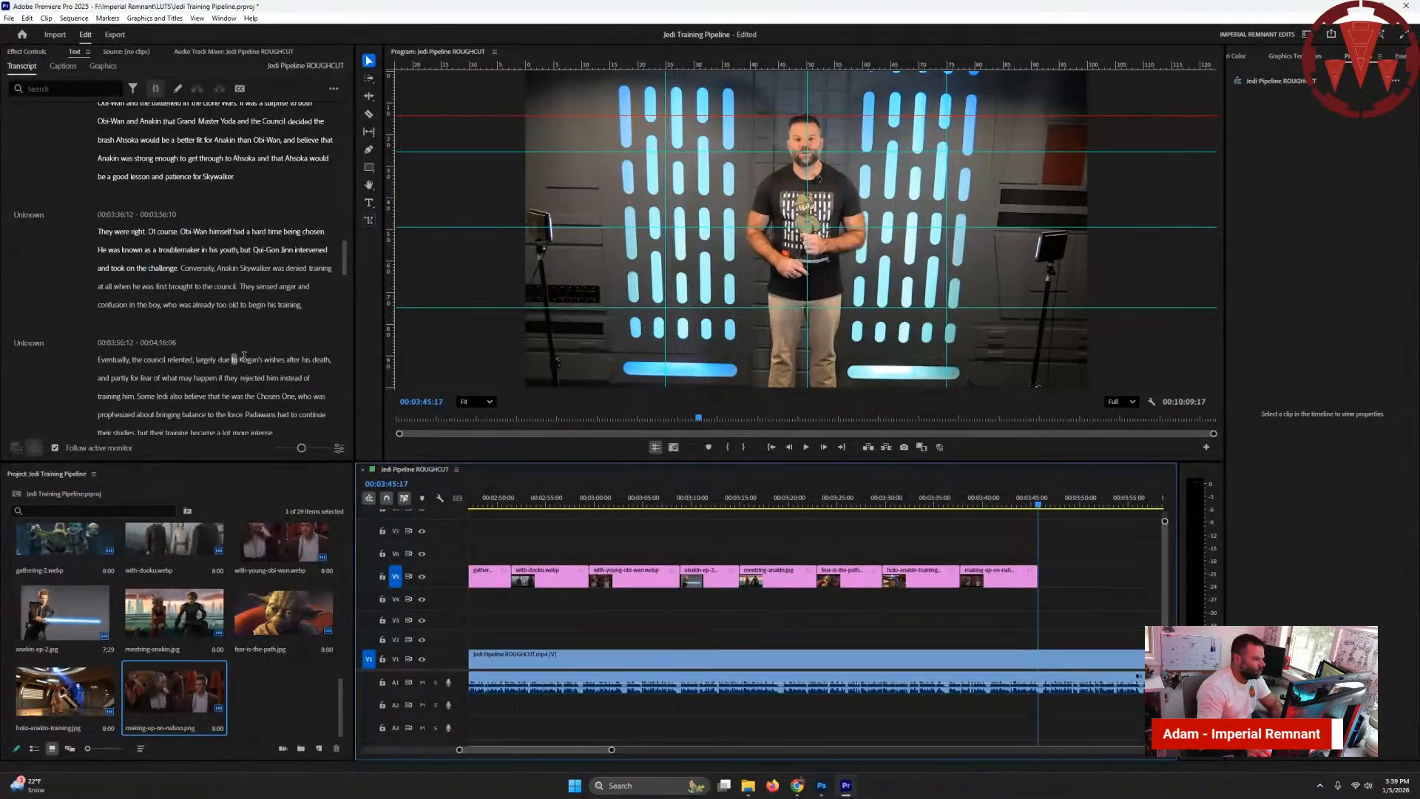
{"action": "left_click", "coordinate": [206, 267]}
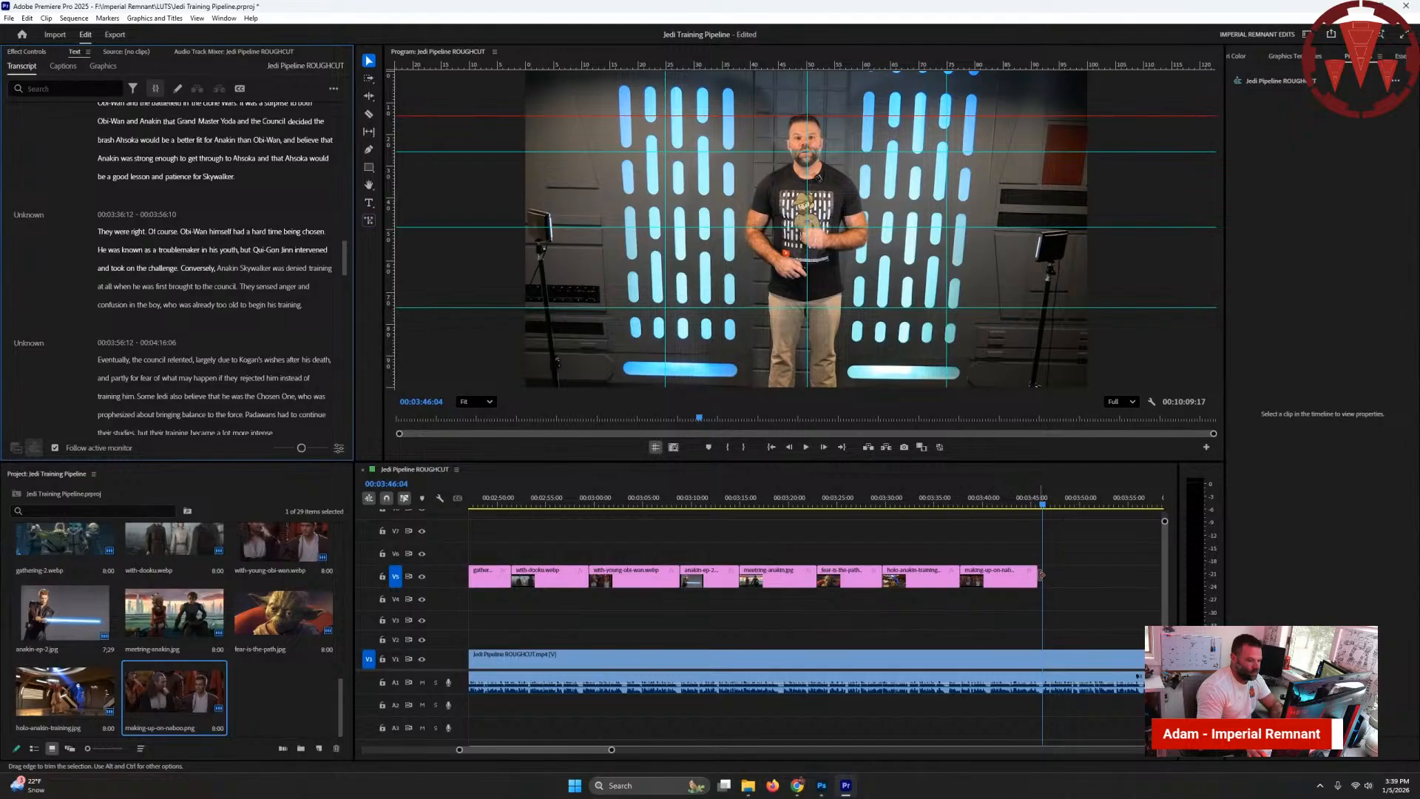
{"action": "left_click_drag", "start_coordinate": [1038, 577], "coordinate": [1043, 578]}
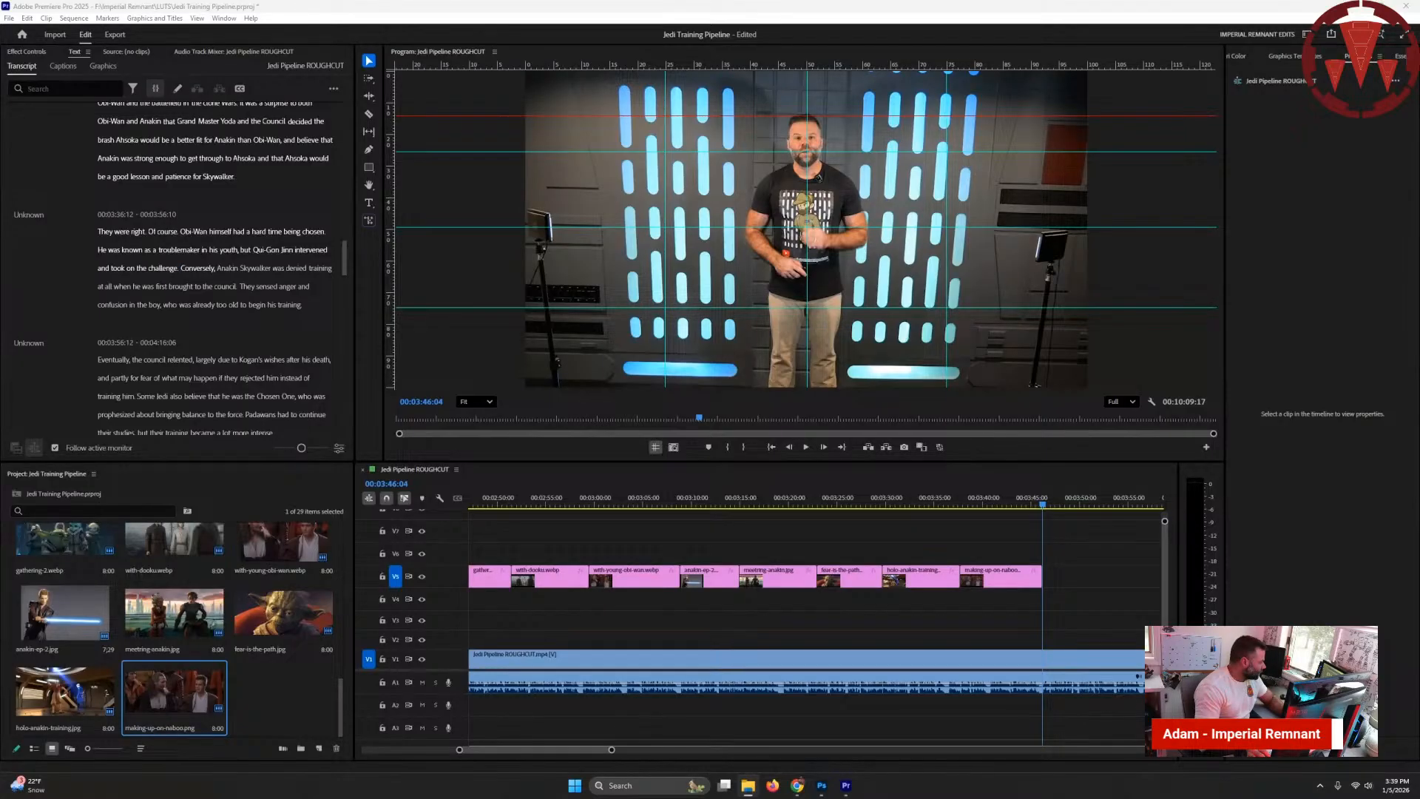
{"action": "left_click_drag", "start_coordinate": [797, 524], "coordinate": [1058, 577]}
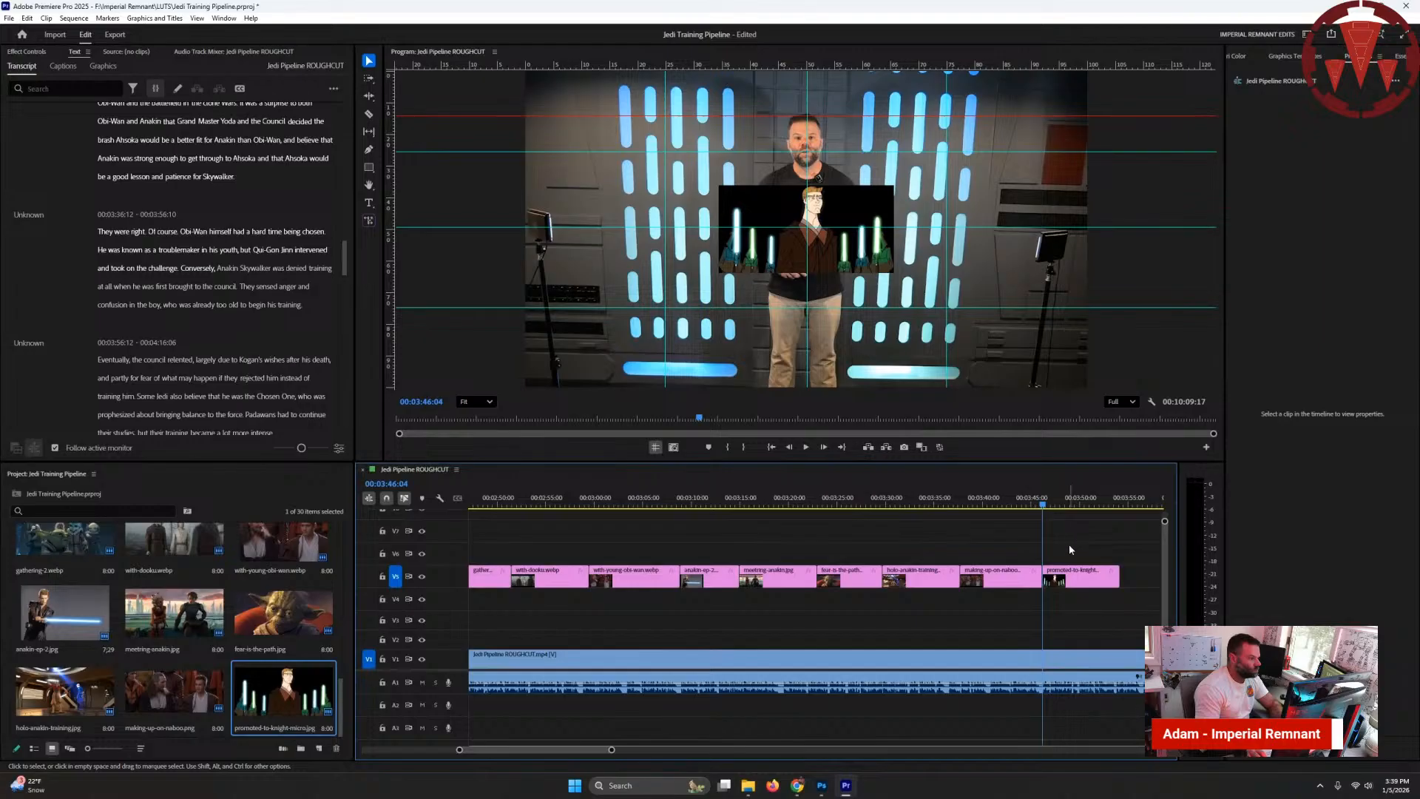
{"action": "left_click", "coordinate": [1085, 582]}
{"action": "key", "text": "ctrl+z"}
{"action": "key", "text": "ctrl+z"}
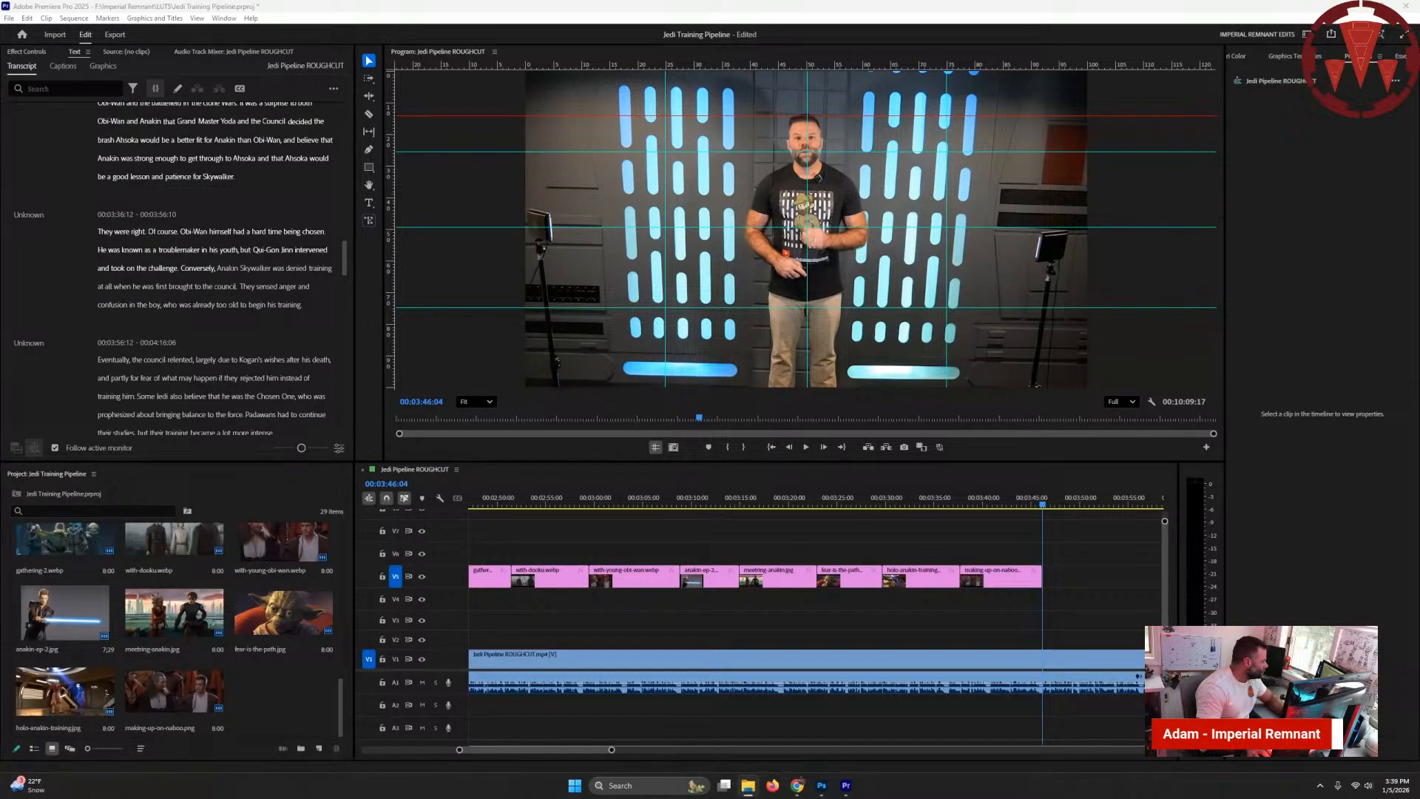
- Import padawan.jpg onto V5 at 00:03:46:04 and young-anakin-close.jpg directly after it at 00:03:54:04
{"action": "left_click_drag", "start_coordinate": [174, 692], "coordinate": [1045, 561]}
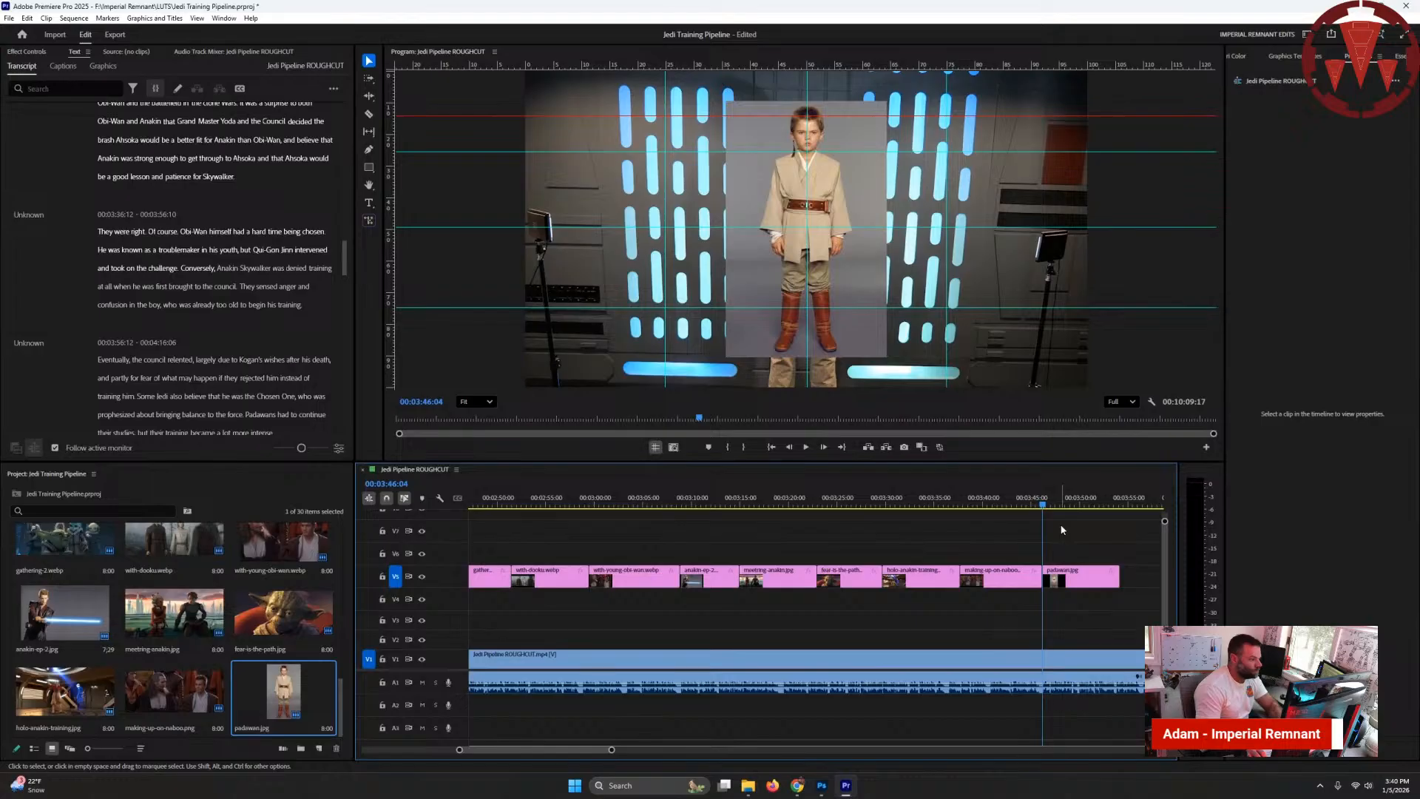
{"action": "key", "text": "Down"}
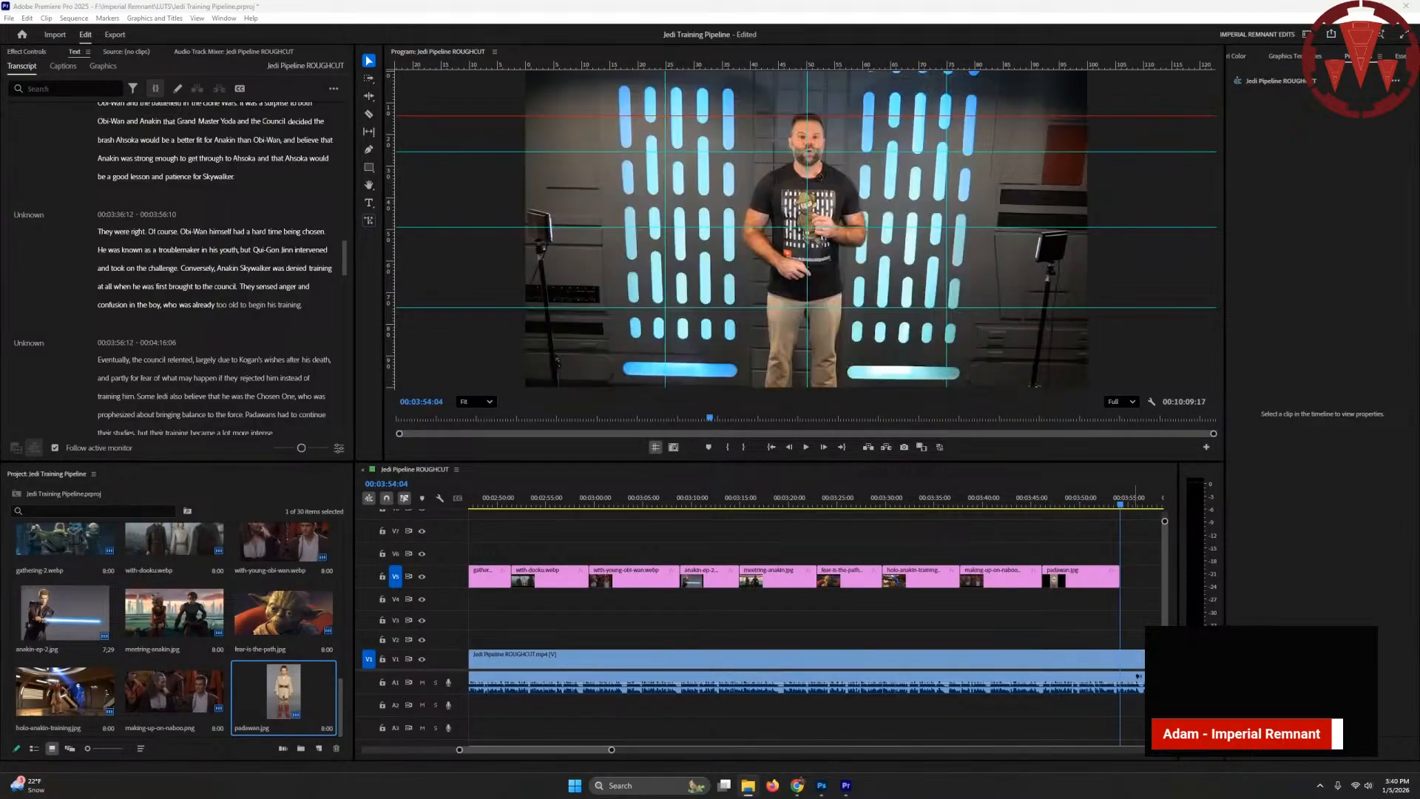
{"action": "left_click_drag", "start_coordinate": [1183, 577], "coordinate": [1122, 577]}
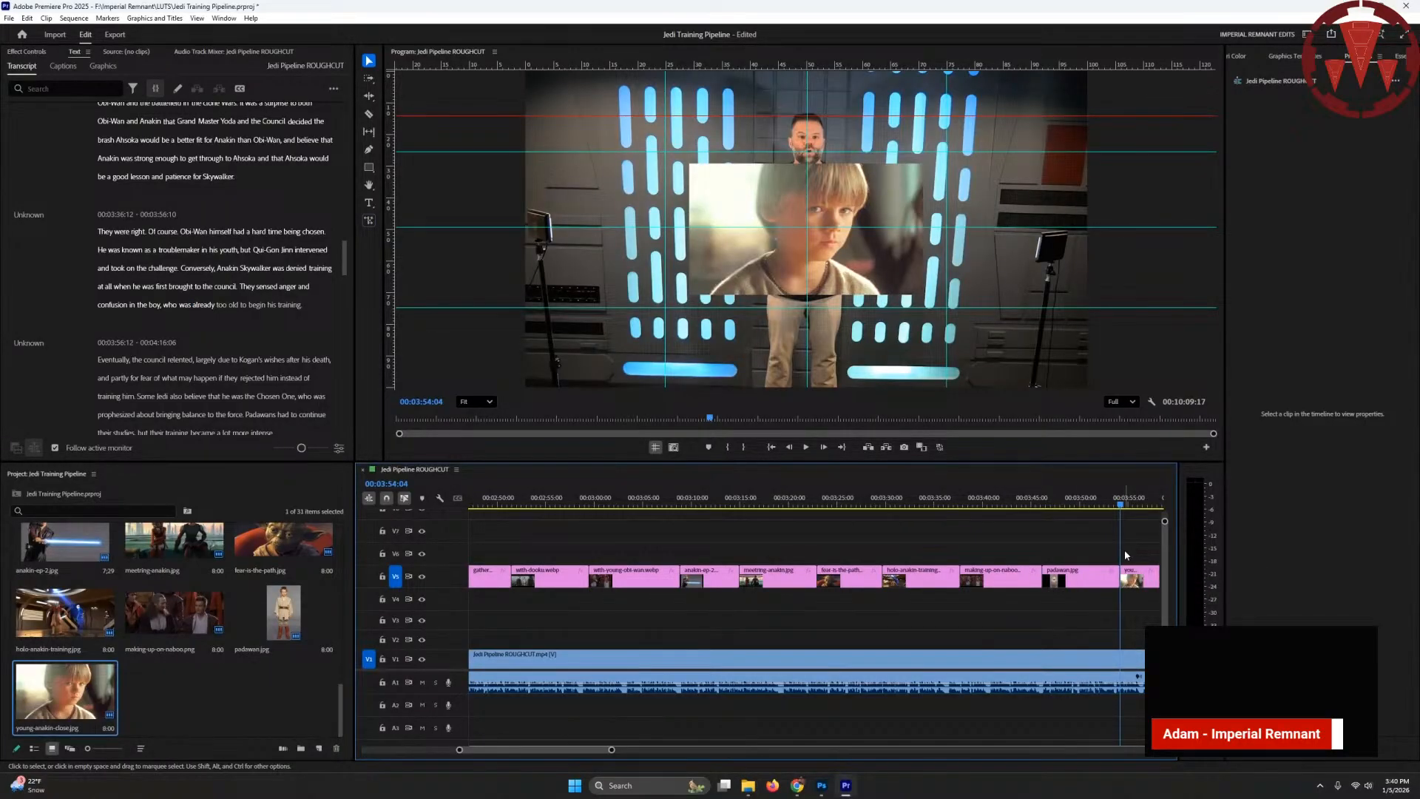
- Import last-wishes.jpg onto V5 over the end of young-anakin-close.jpg at 00:03:59:05, where the transcript mentions the wishes
{"action": "key", "text": "Down"}
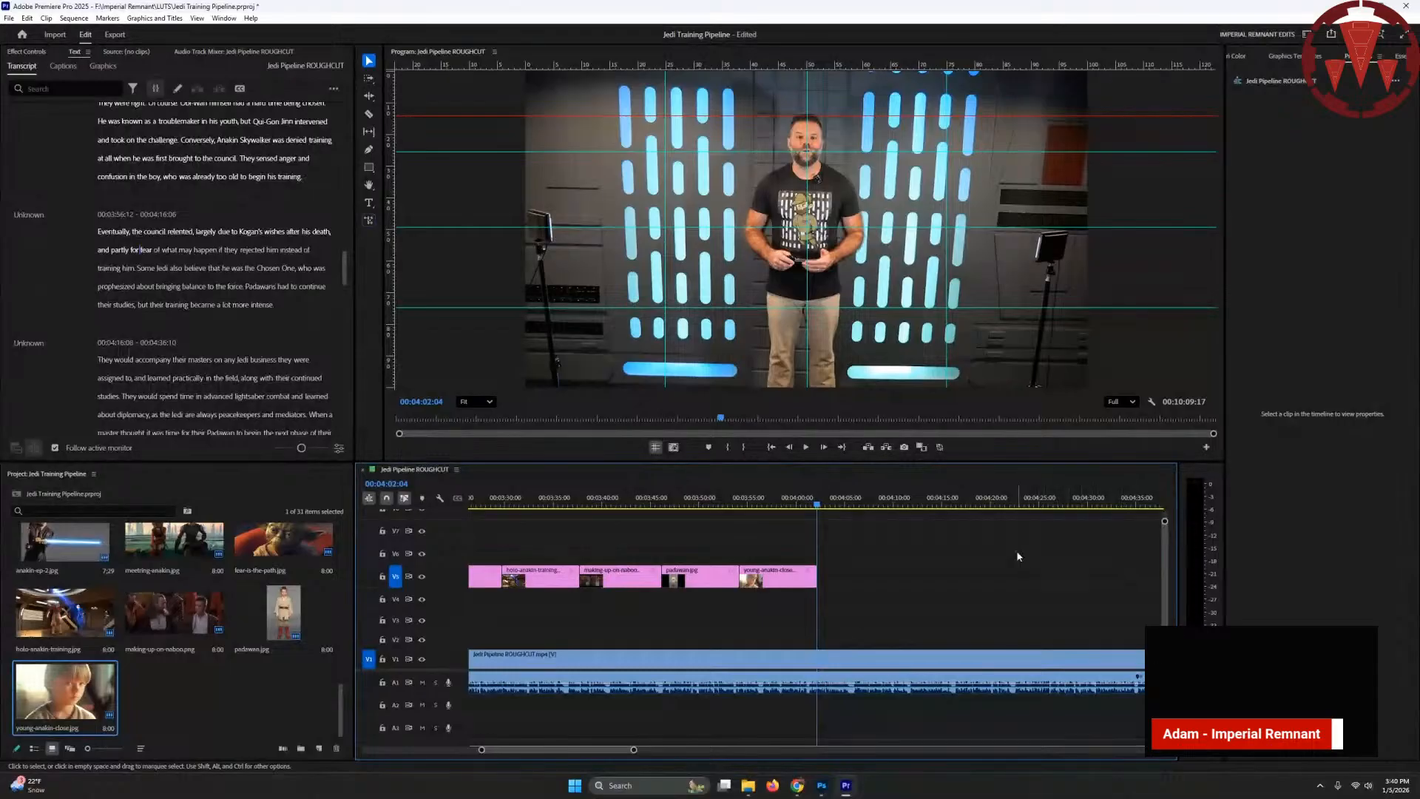
{"action": "left_click", "coordinate": [252, 233]}
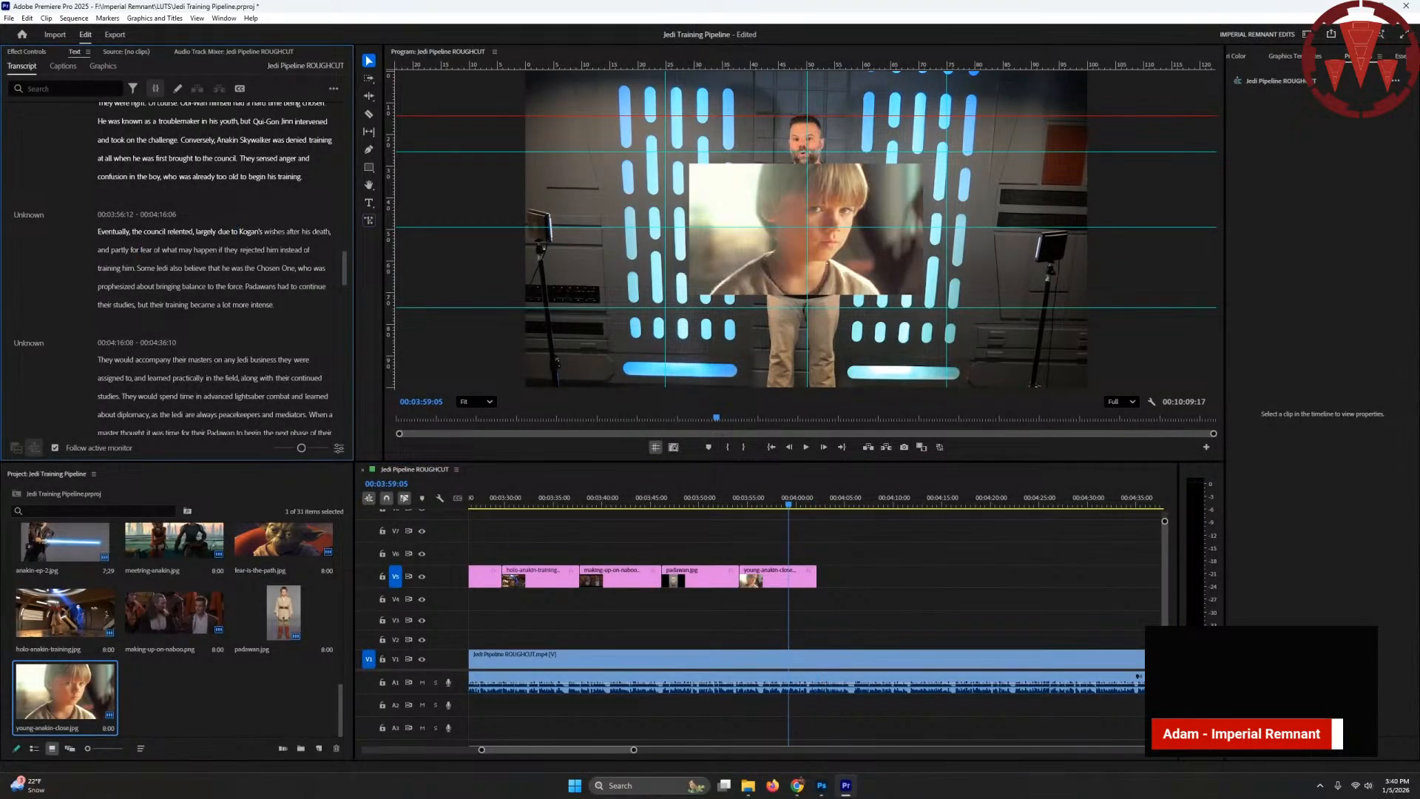
{"action": "key", "text": "alt+Tab"}
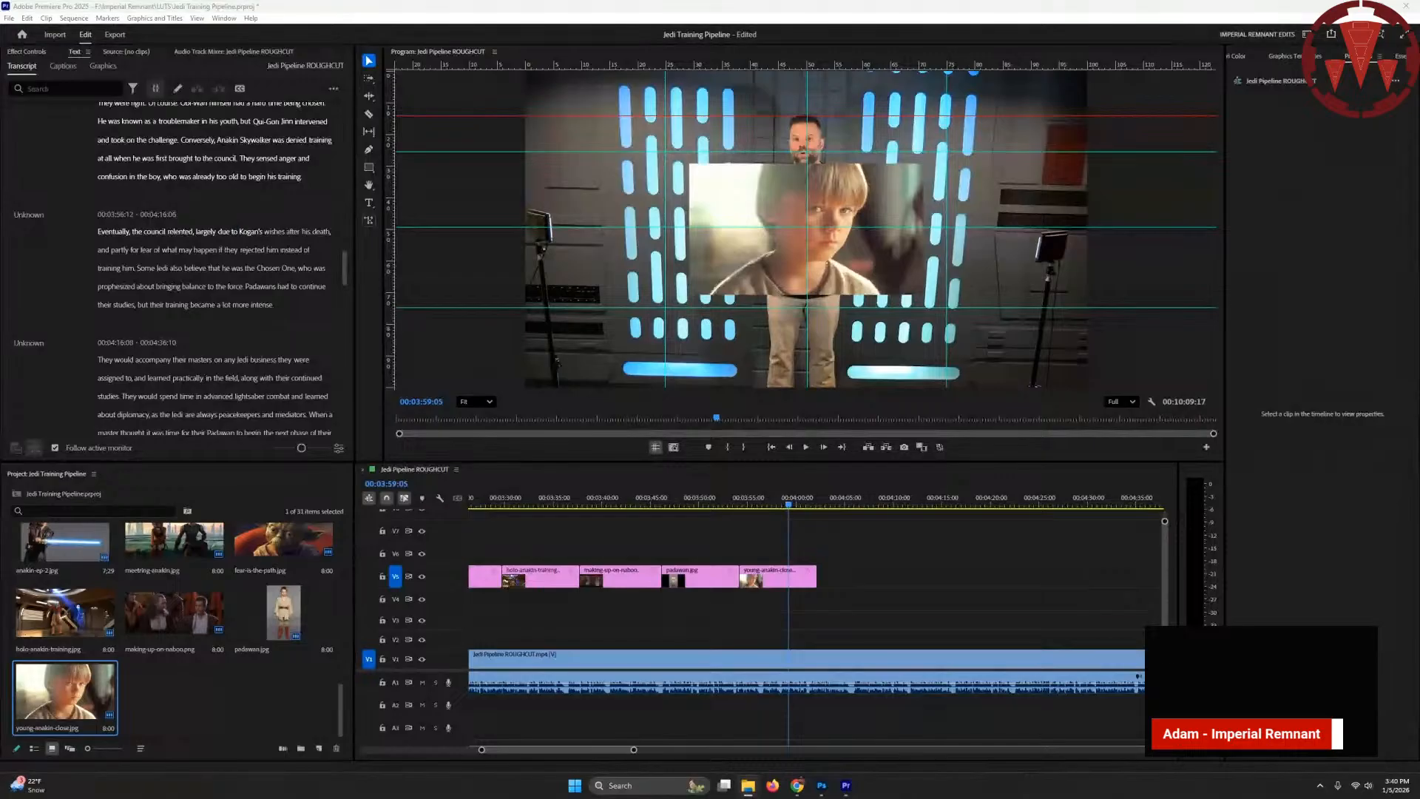
{"action": "left_click_drag", "start_coordinate": [143, 534], "coordinate": [799, 584]}
{"action": "left_click", "coordinate": [852, 537]}
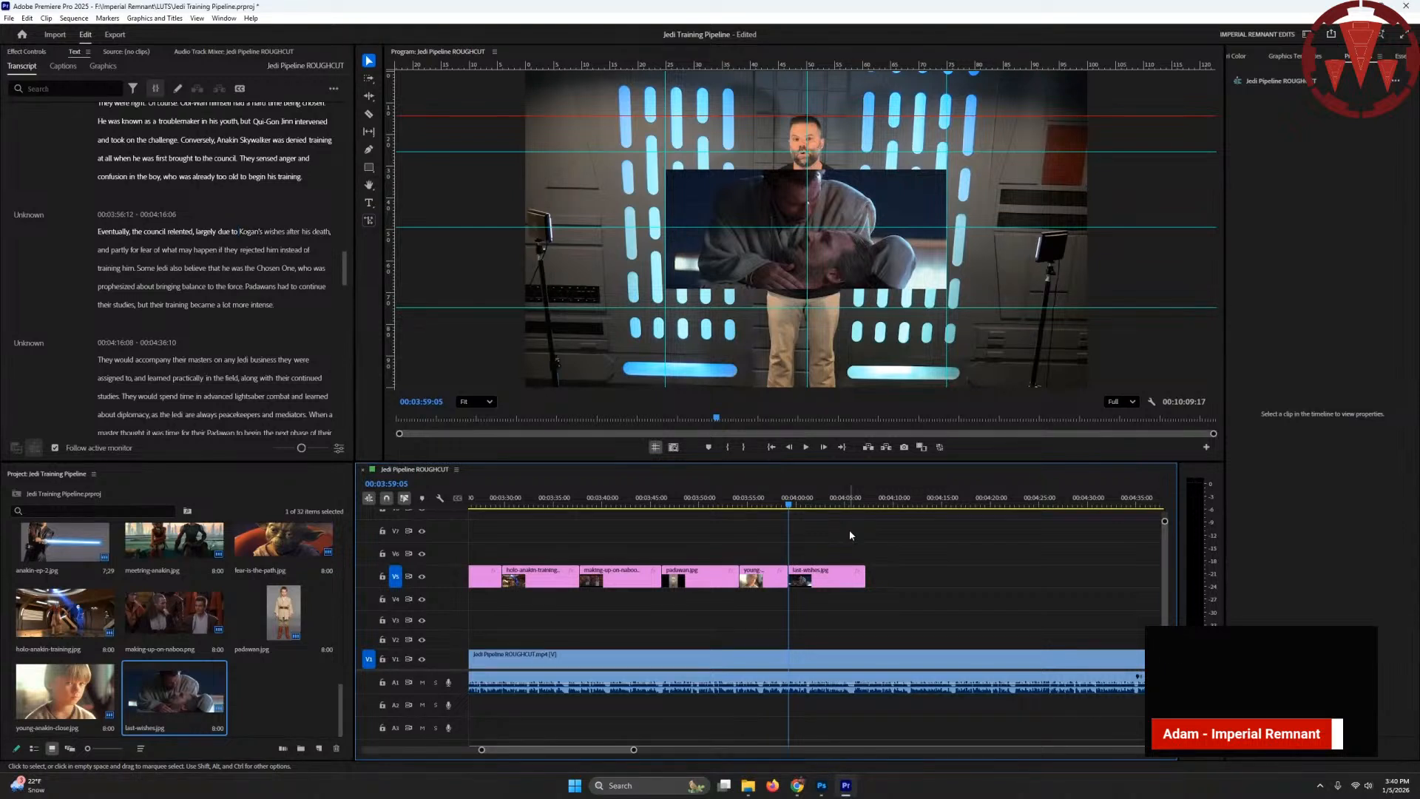
- Import the qui-gon-anakin-living-force image onto V5 at 00:04:07:05 and extend its end to 00:04:16:08, where the transcript reads "They would accompany their masters"
{"action": "key", "text": "Down"}
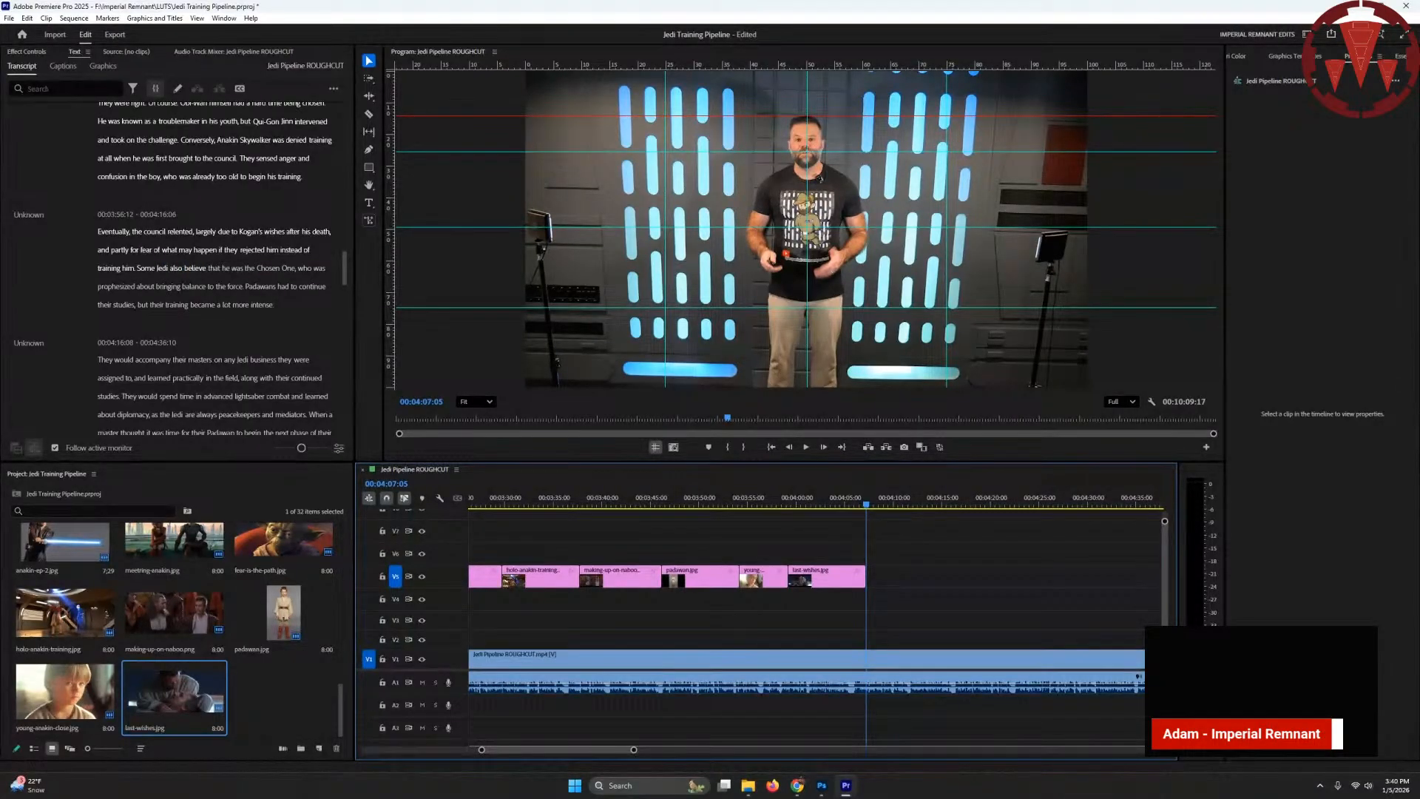
{"action": "left_click_drag", "start_coordinate": [174, 695], "coordinate": [873, 569]}
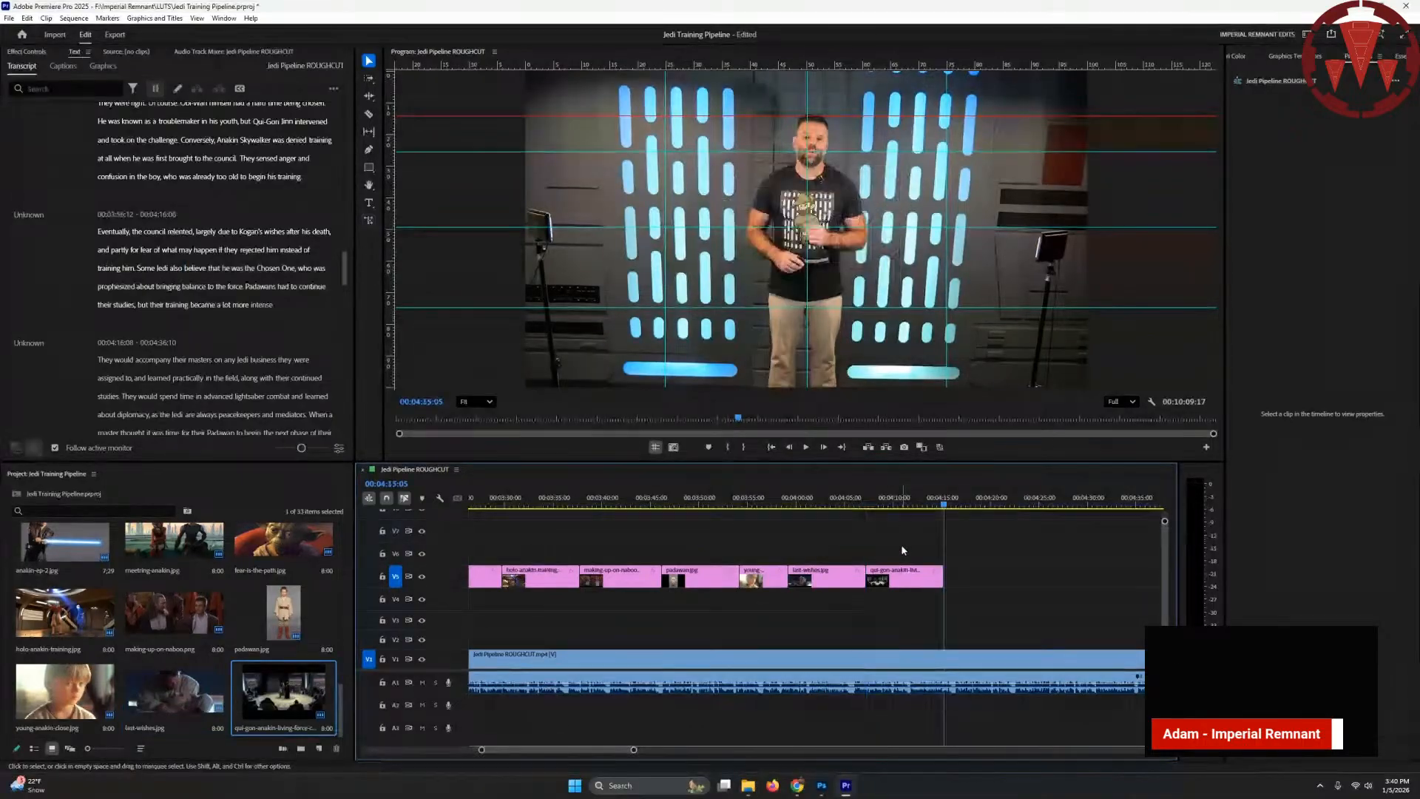
{"action": "left_click", "coordinate": [99, 360]}
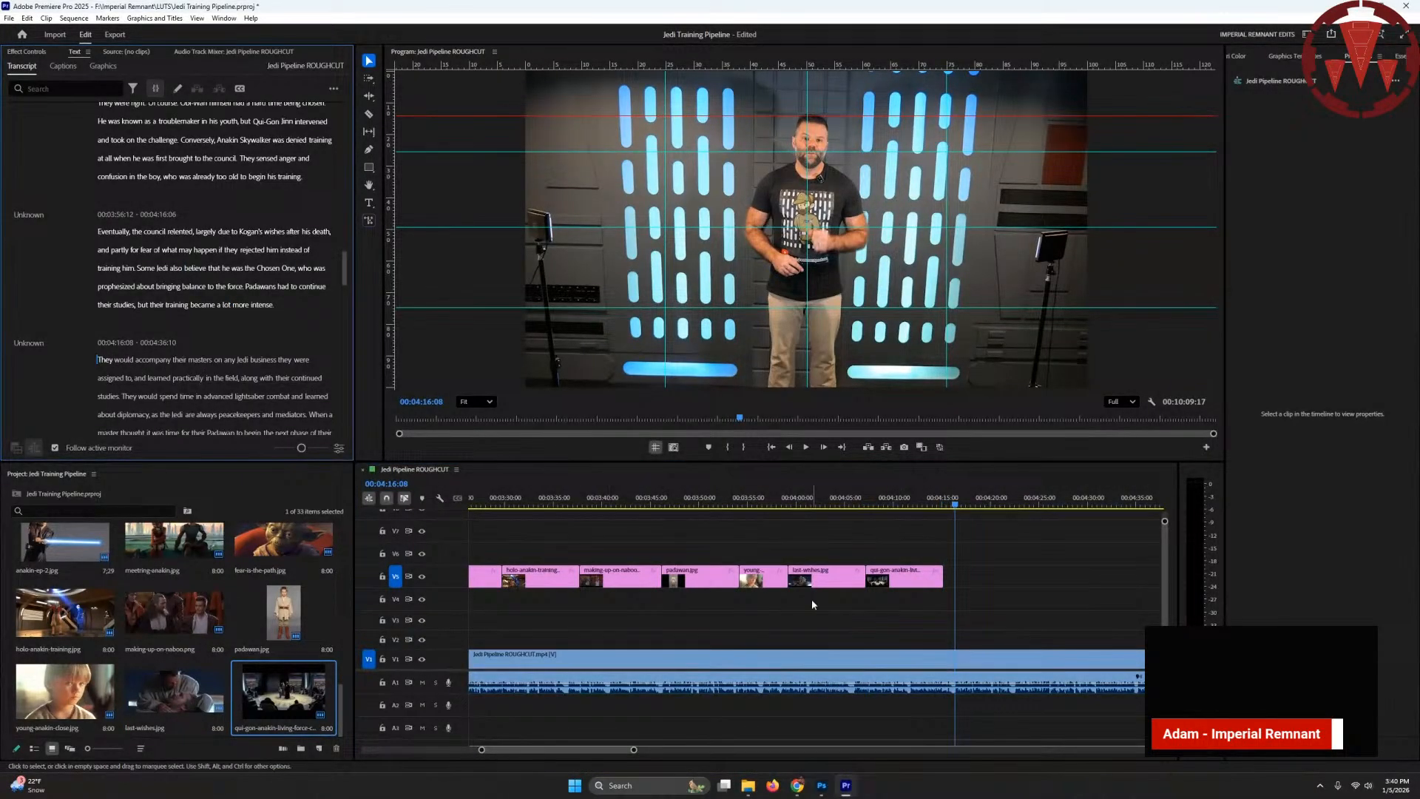
{"action": "left_click_drag", "start_coordinate": [942, 576], "coordinate": [954, 576]}
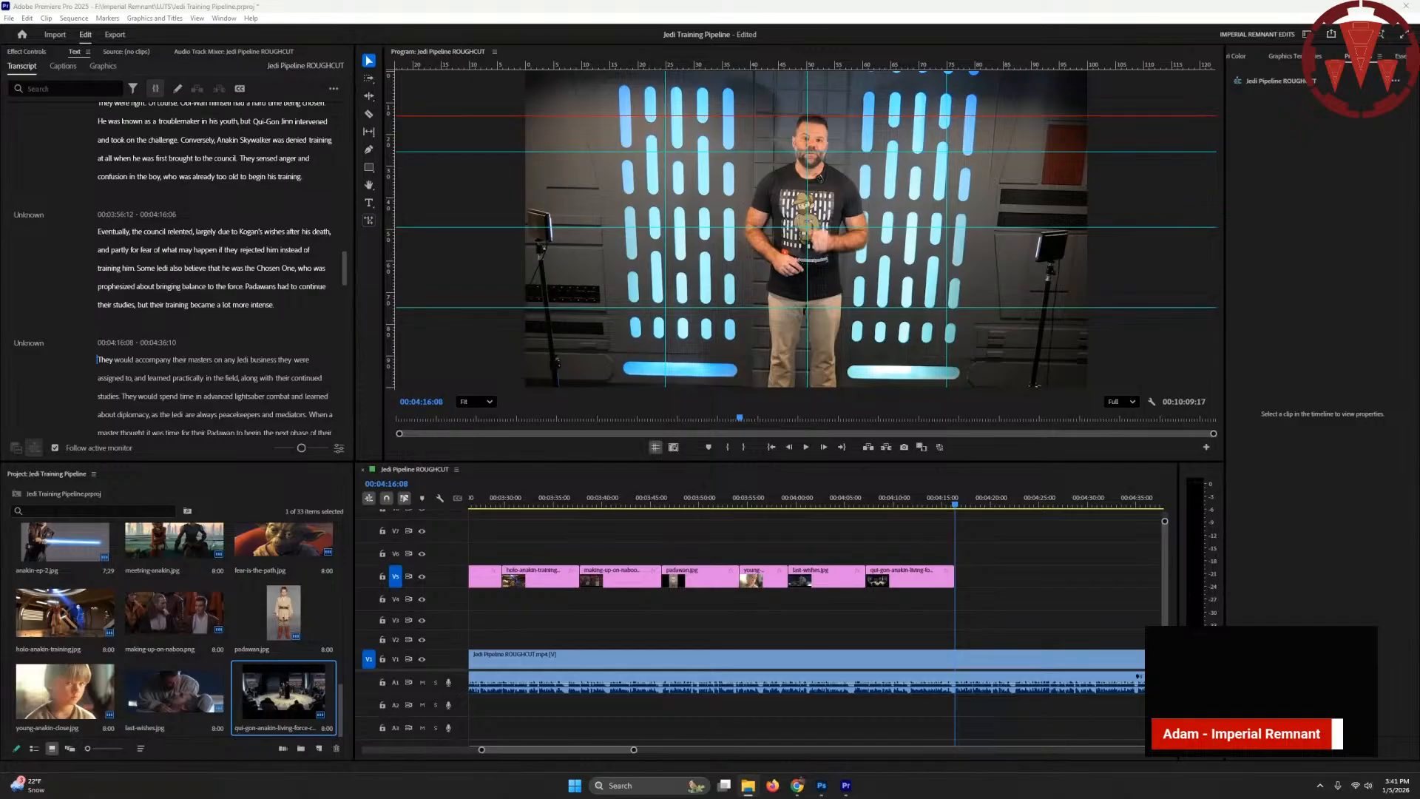
- Import planet-core.jpeg onto V5 at 00:04:16:08 and anakin-obi-stance.jpg directly after it at 00:04:24:08
{"action": "left_click_drag", "start_coordinate": [1160, 580], "coordinate": [962, 581]}
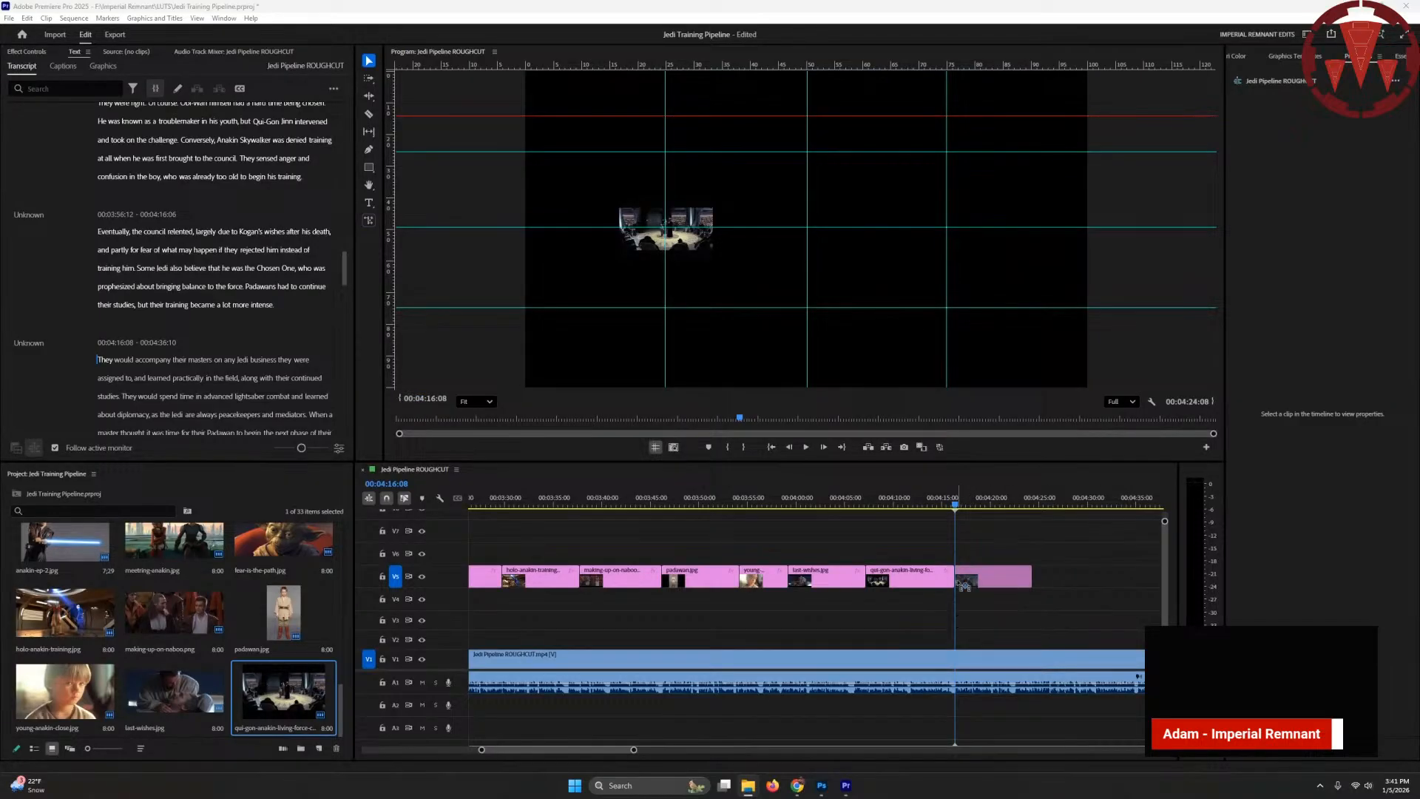
{"action": "key", "text": "Down"}
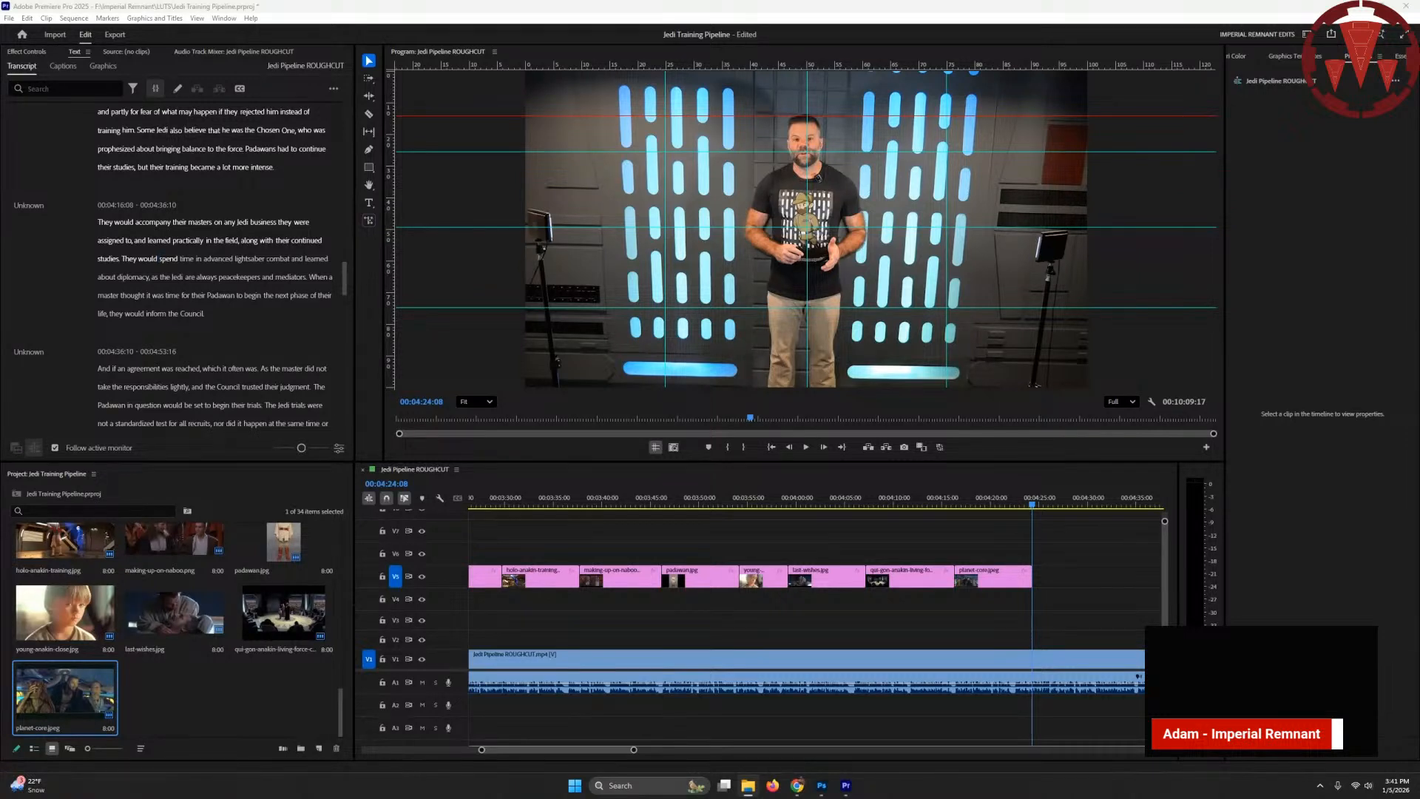
{"action": "left_click_drag", "start_coordinate": [814, 659], "coordinate": [1035, 578]}
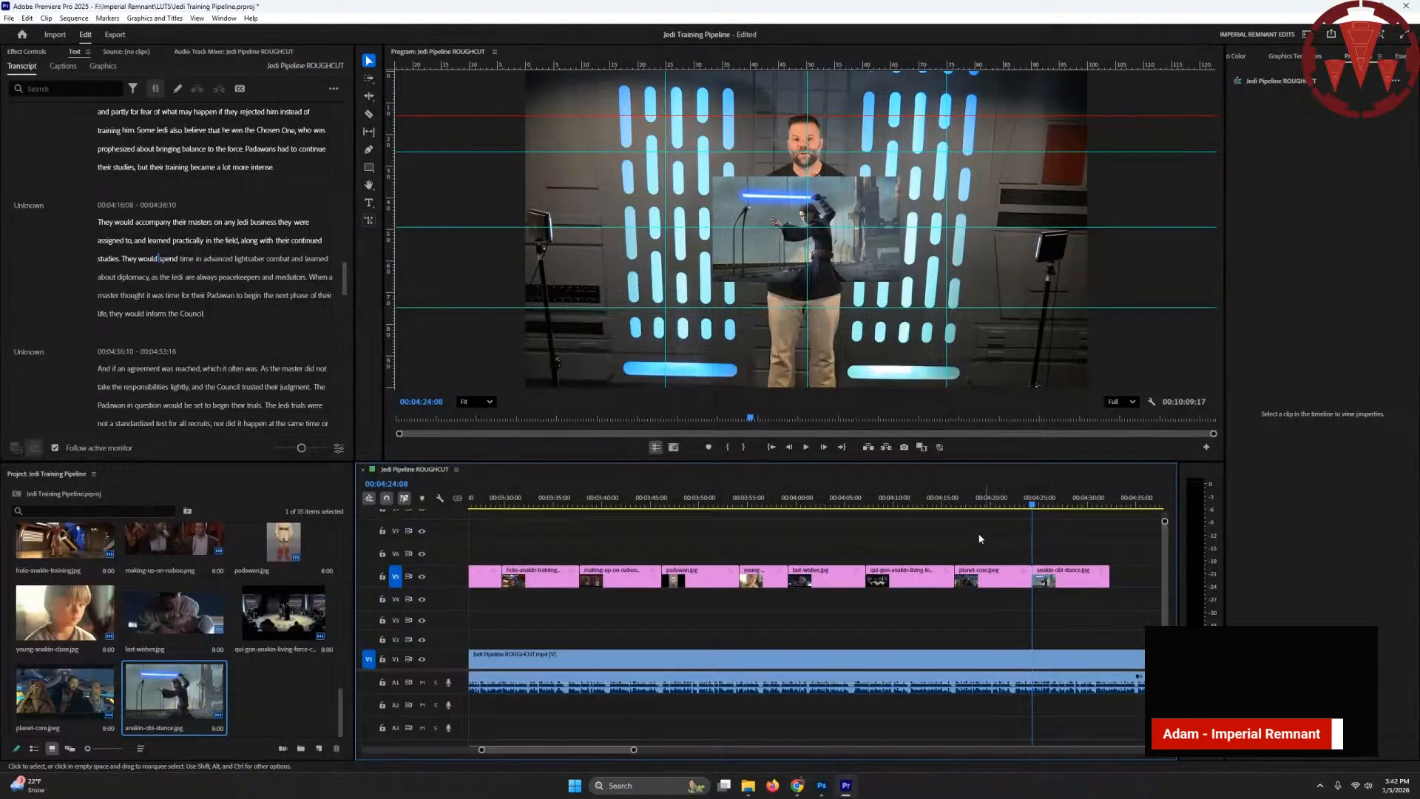
- Import anakin-denied-master.jpg onto V5 at the end of anakin-obi-stance.jpg, at 00:04:32:08
{"action": "key", "text": "Down"}
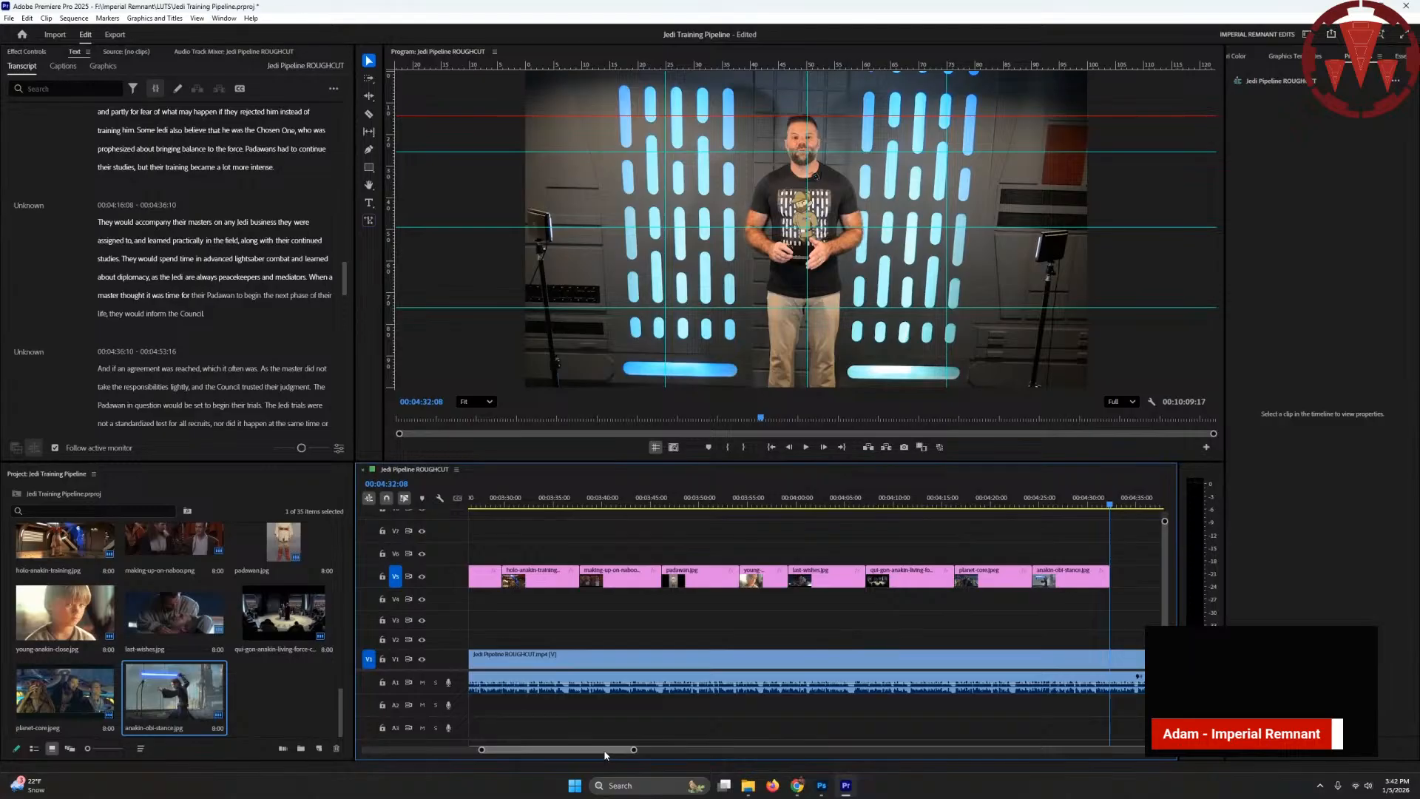
{"action": "left_click_drag", "start_coordinate": [607, 749], "coordinate": [628, 751]}
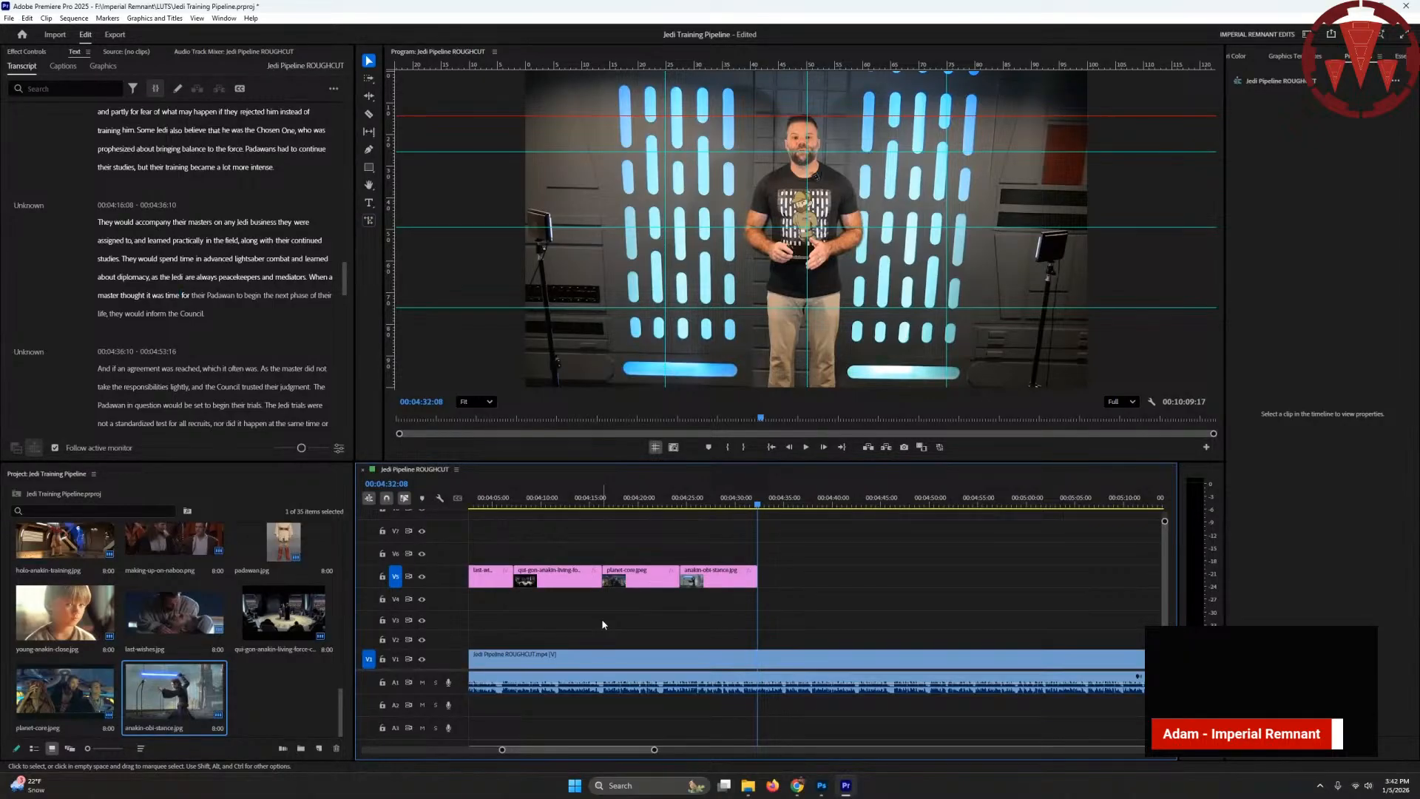
{"action": "left_click", "coordinate": [133, 330]}
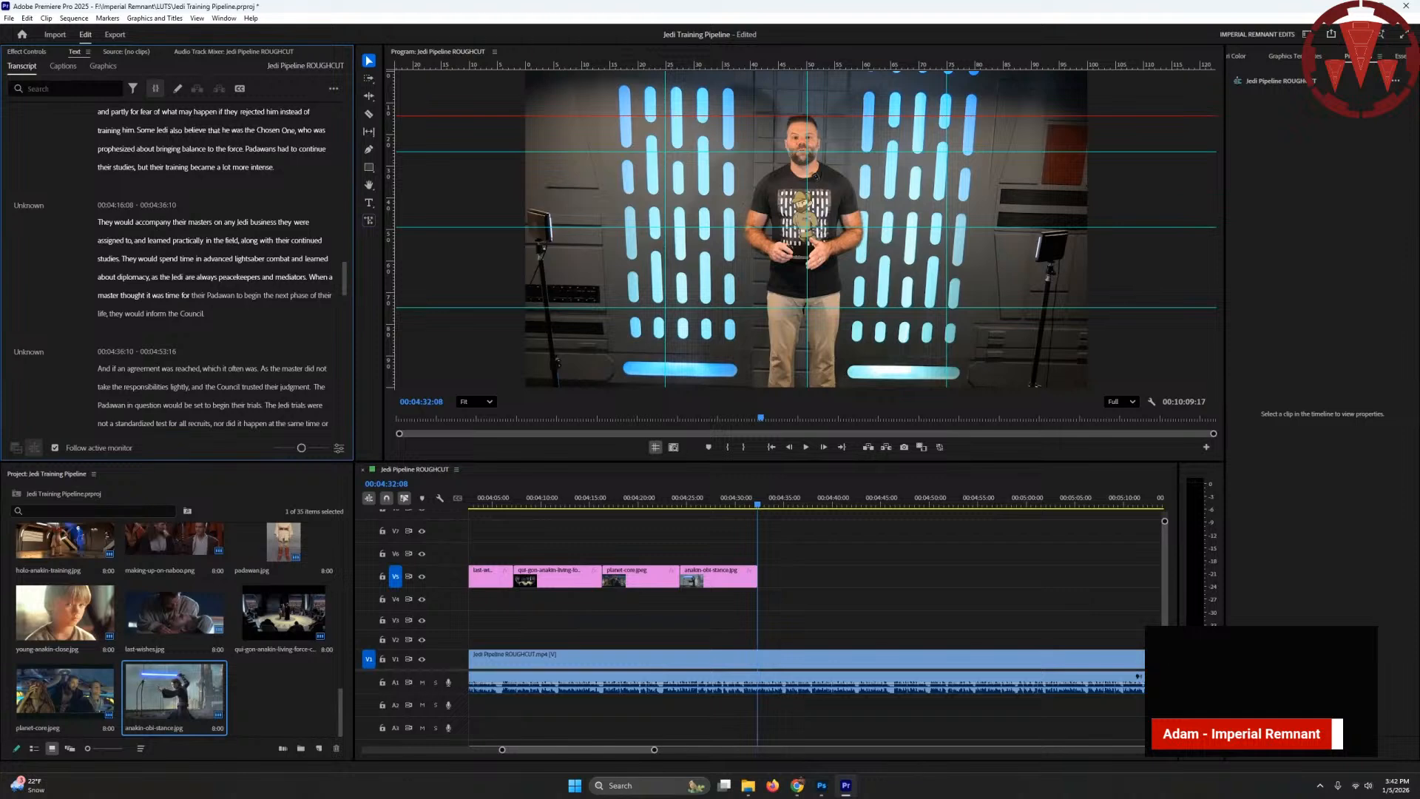
{"action": "left_click_drag", "start_coordinate": [174, 692], "coordinate": [775, 577]}
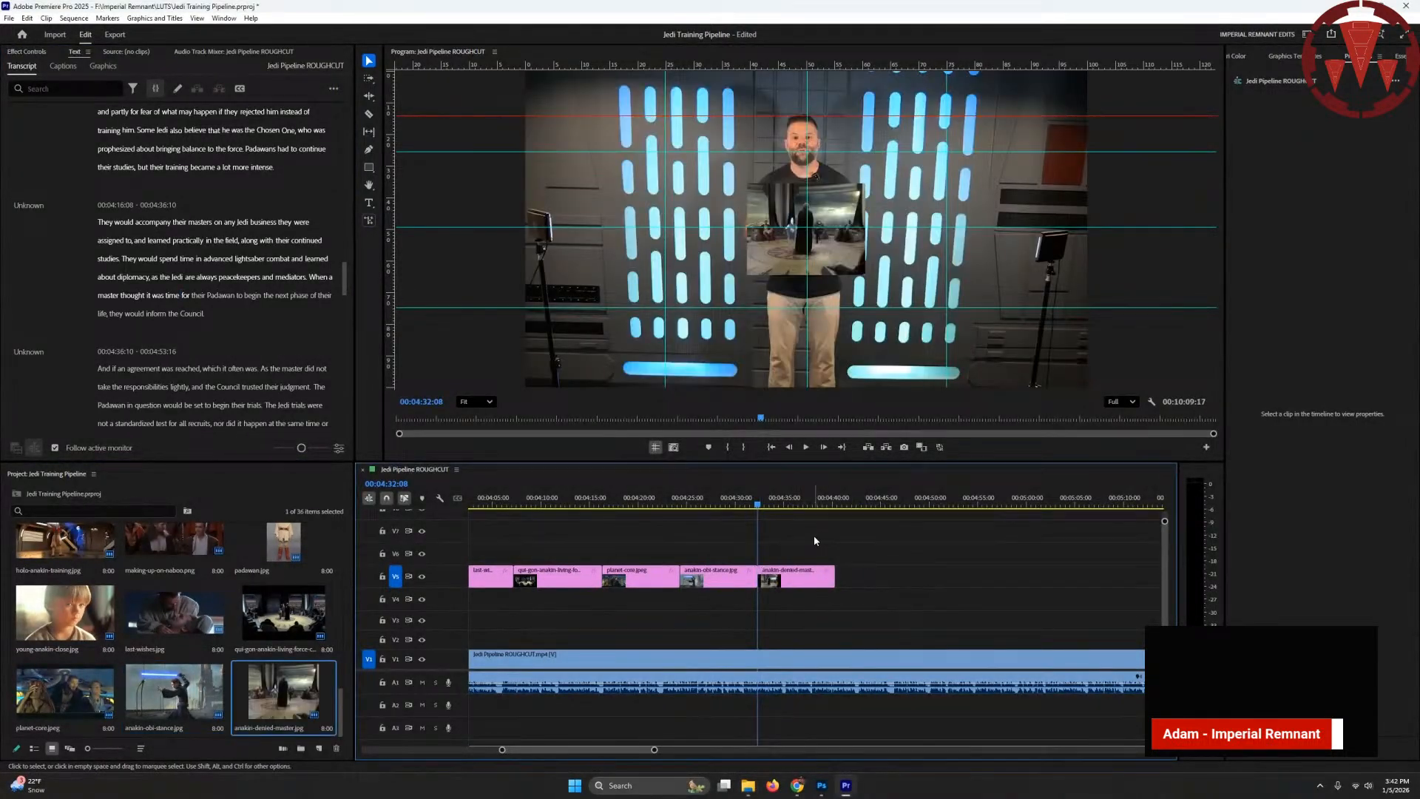
- Import the knighting-ceremony image onto V5 at 00:04:40:08 and move the playhead to its end at 00:04:48:08
{"action": "key", "text": "Down"}
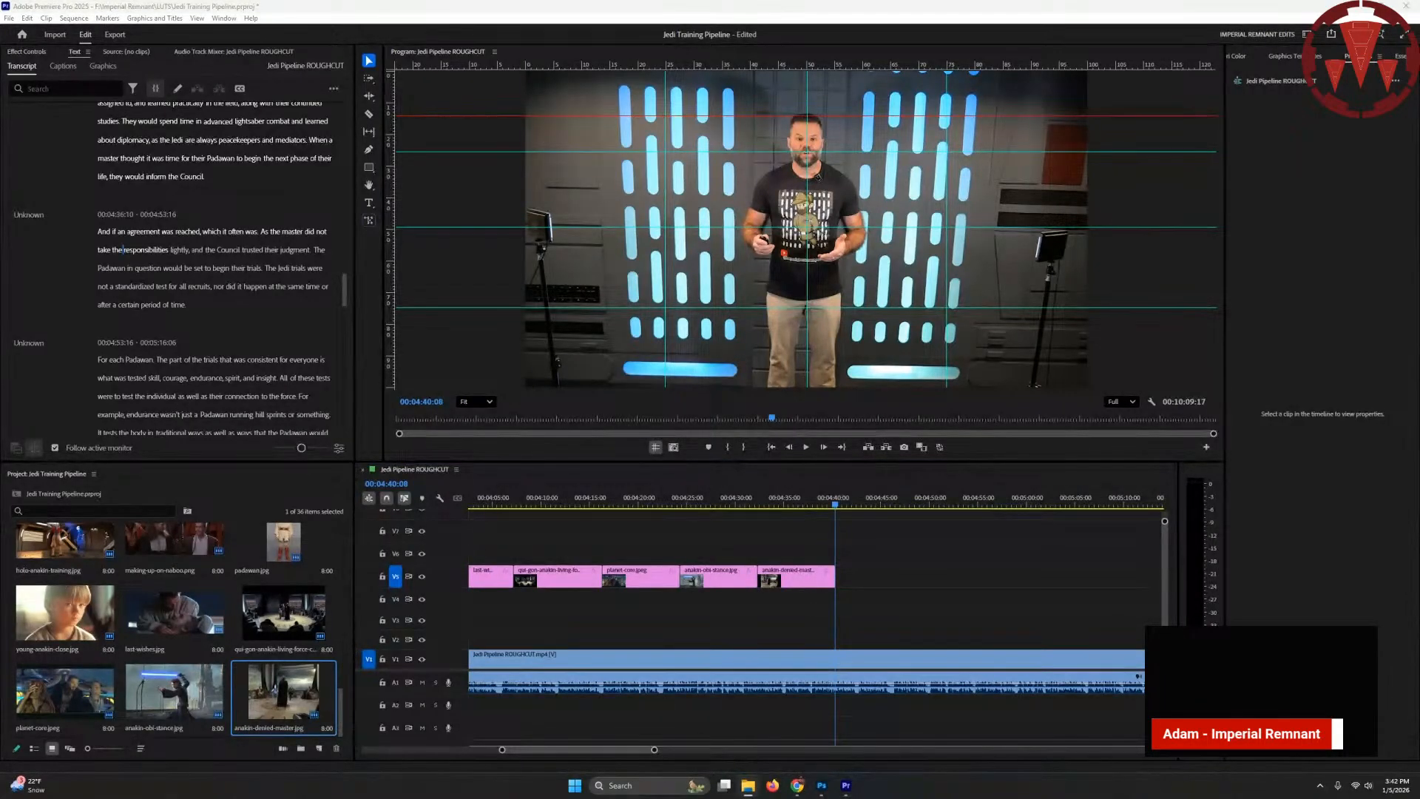
{"action": "mouse_move", "coordinate": [850, 562]}
{"action": "left_mouse_down"}
{"action": "mouse_move", "coordinate": [840, 551]}
{"action": "mouse_move", "coordinate": [840, 577]}
{"action": "left_mouse_up"}
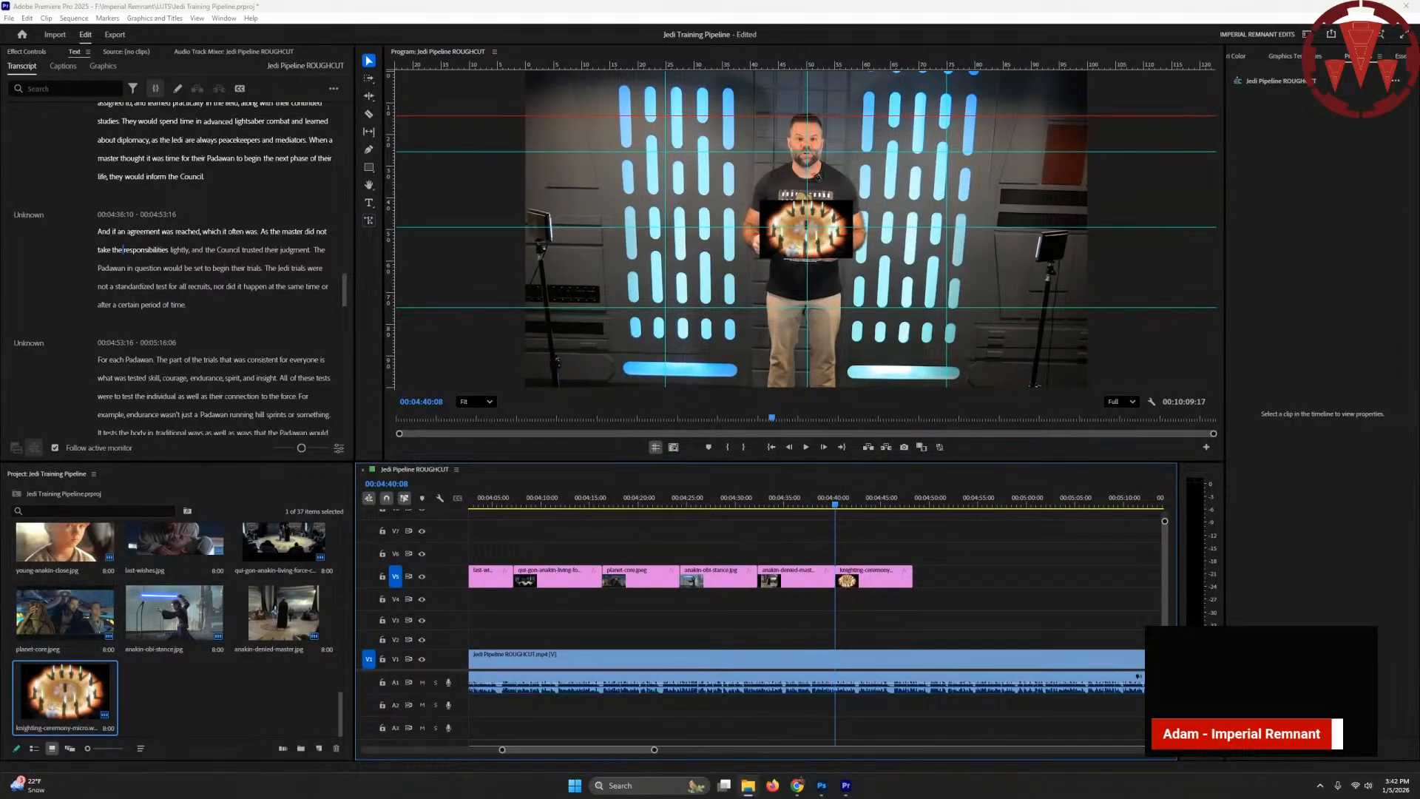
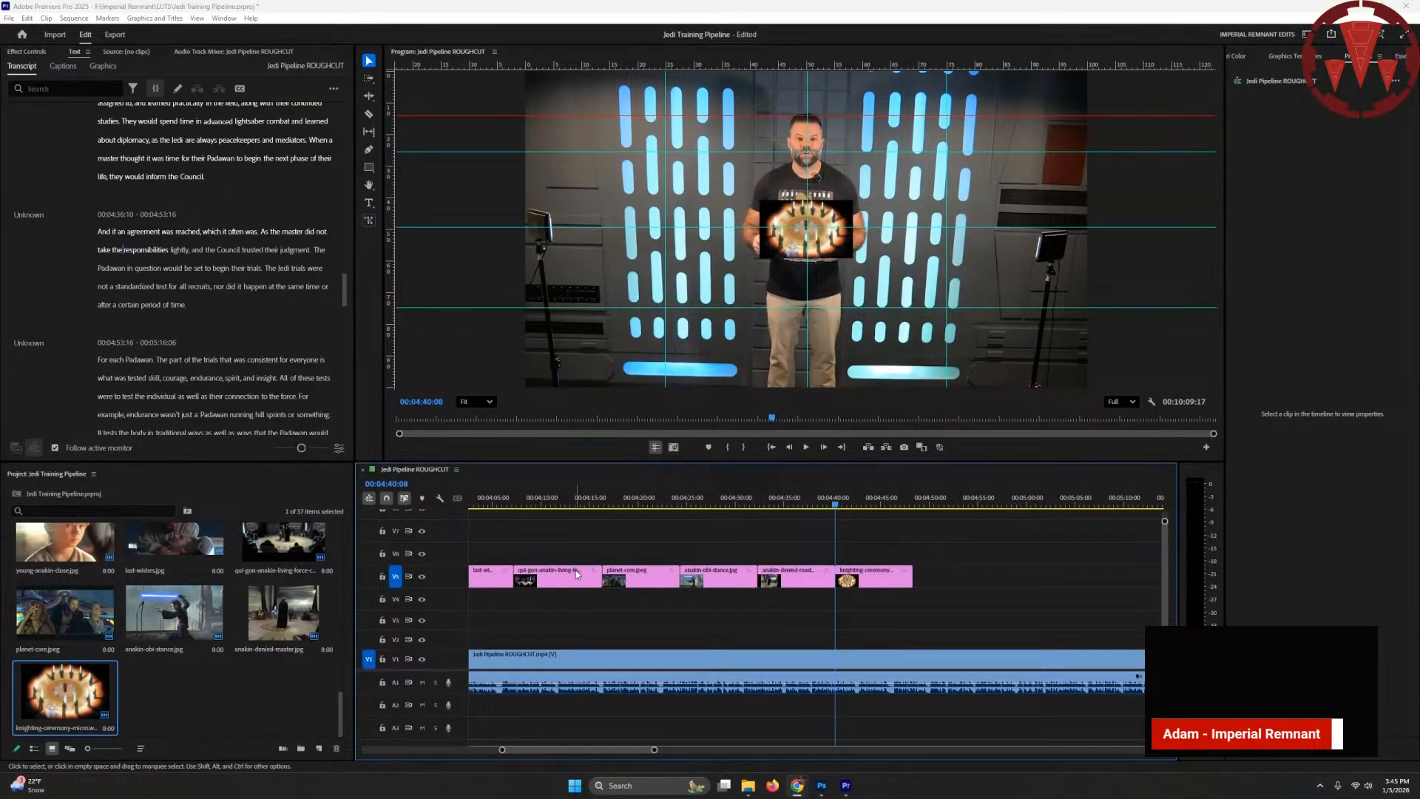
{"action": "left_click", "coordinate": [862, 531]}
{"action": "key", "text": "Down"}
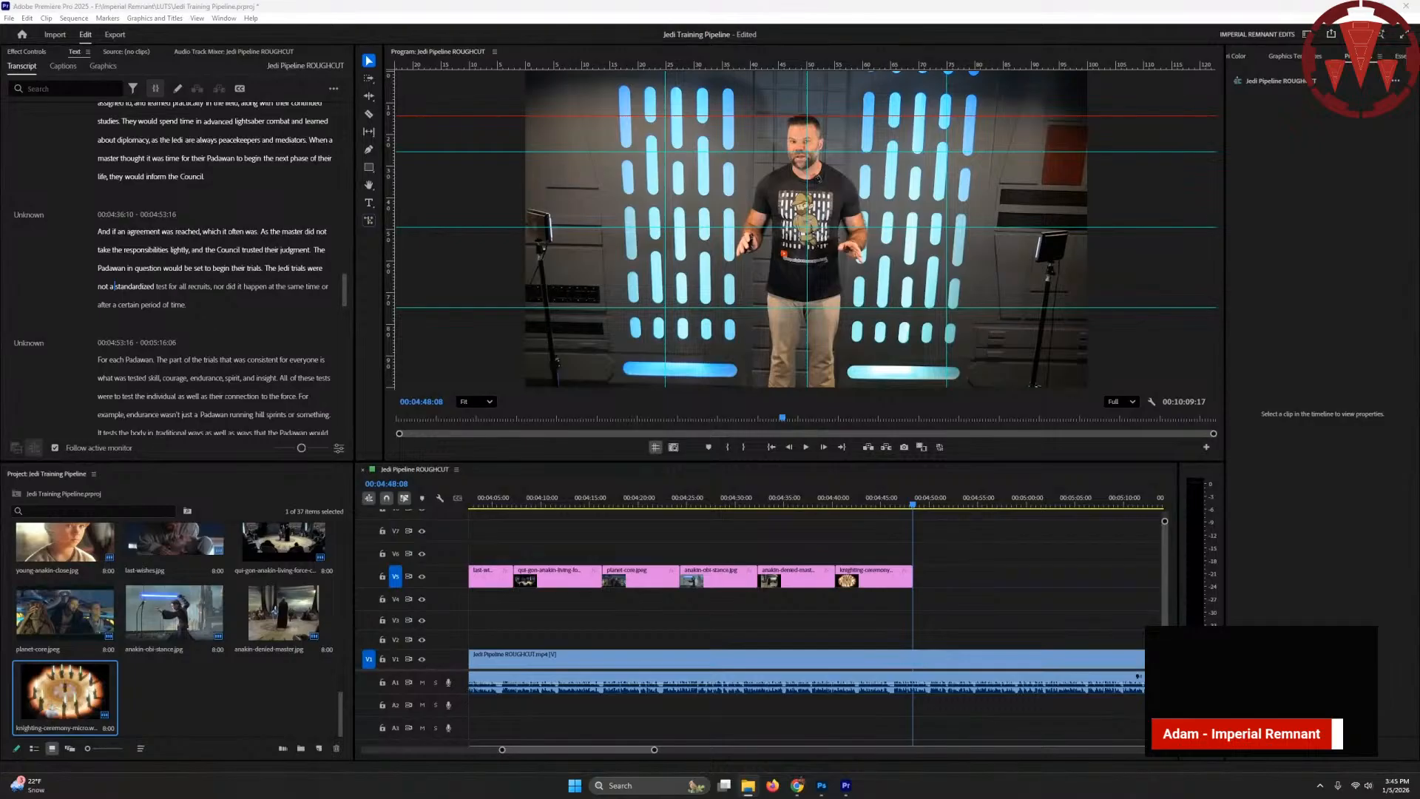
- Import the promoted-to-knight image onto V5 at 00:04:48:08 and Force_Empathy.webp directly after it at 00:04:56:08
{"action": "left_click_drag", "start_coordinate": [630, 656], "coordinate": [914, 573]}
{"action": "key", "text": "Down"}
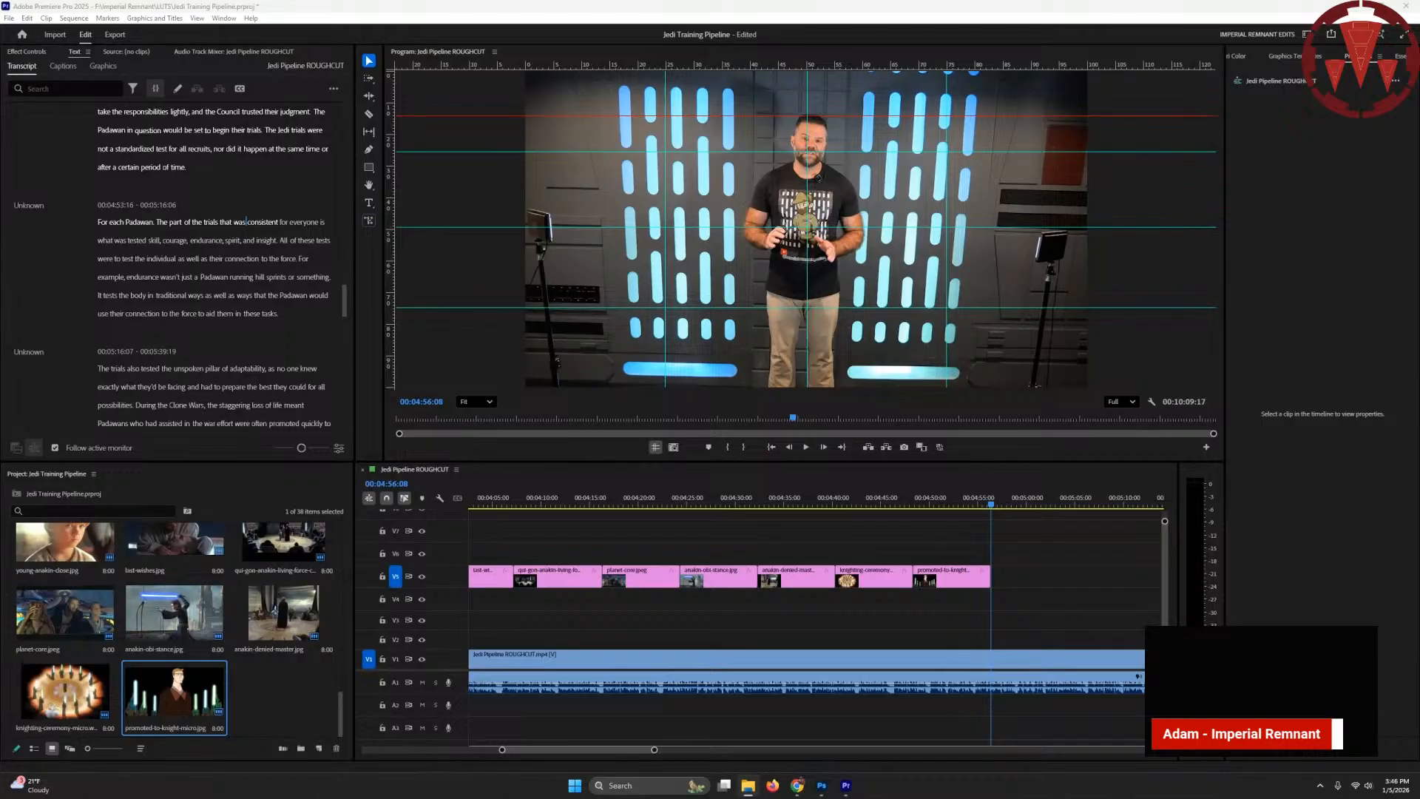
{"action": "left_click_drag", "start_coordinate": [1, 525], "coordinate": [995, 576]}
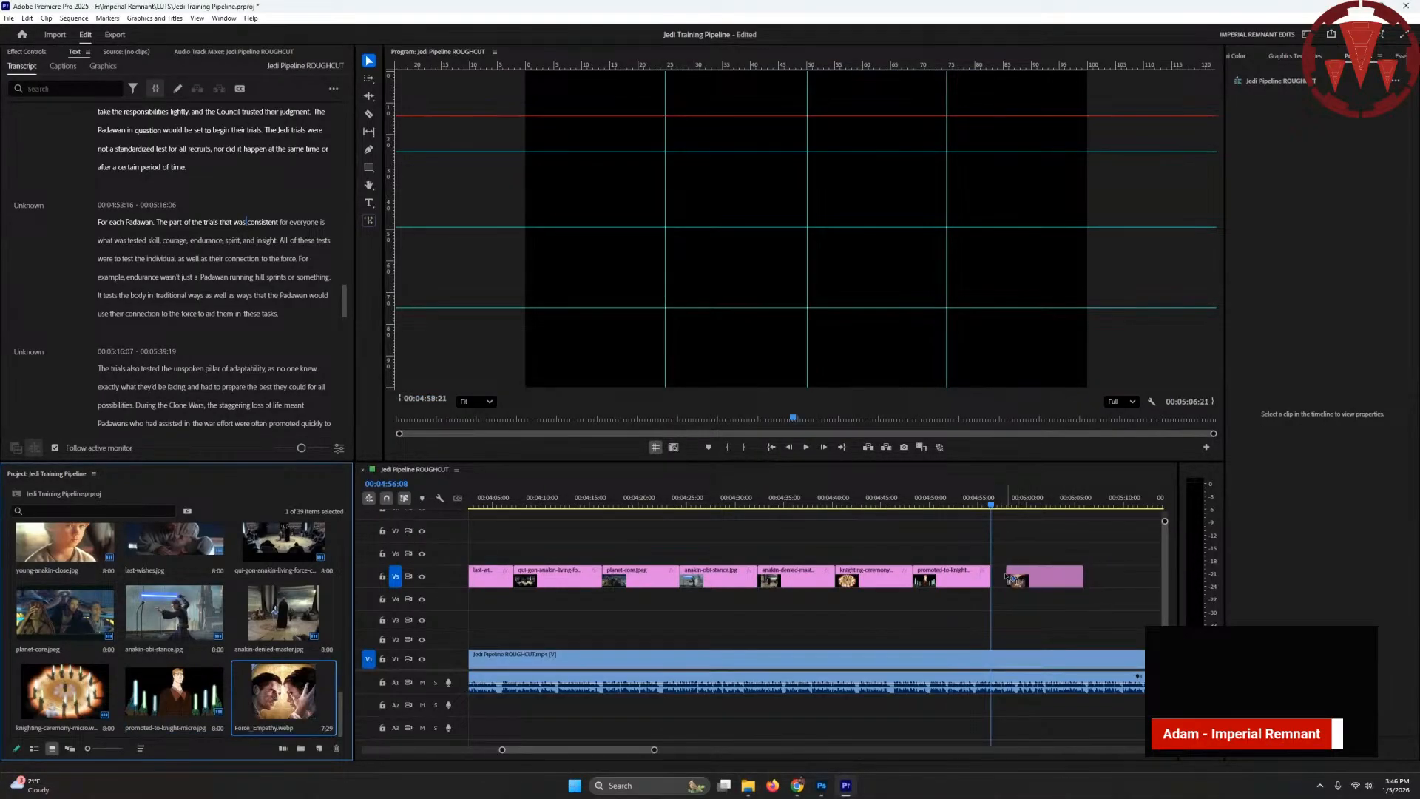
{"action": "key", "text": "Down"}
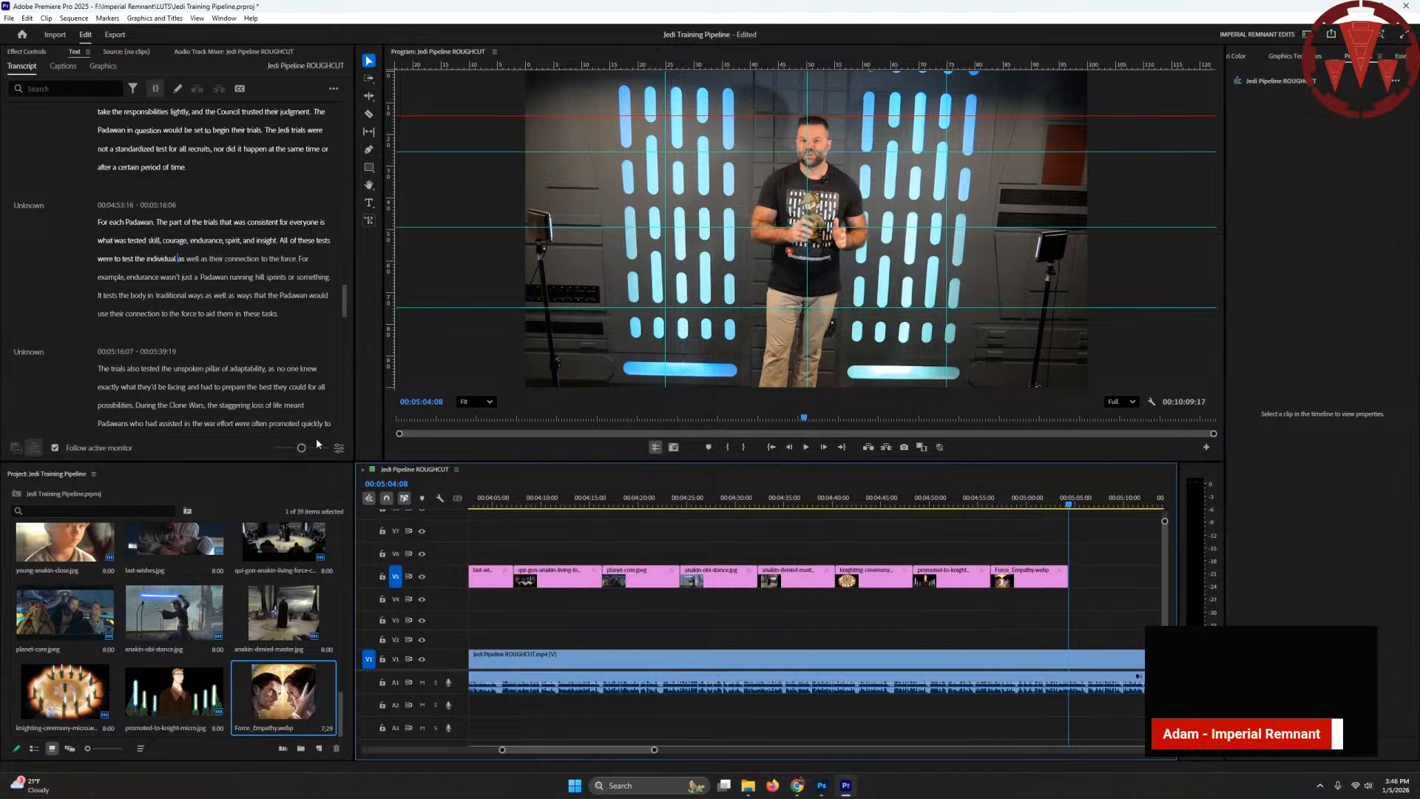
{"action": "left_click", "coordinate": [178, 259]}
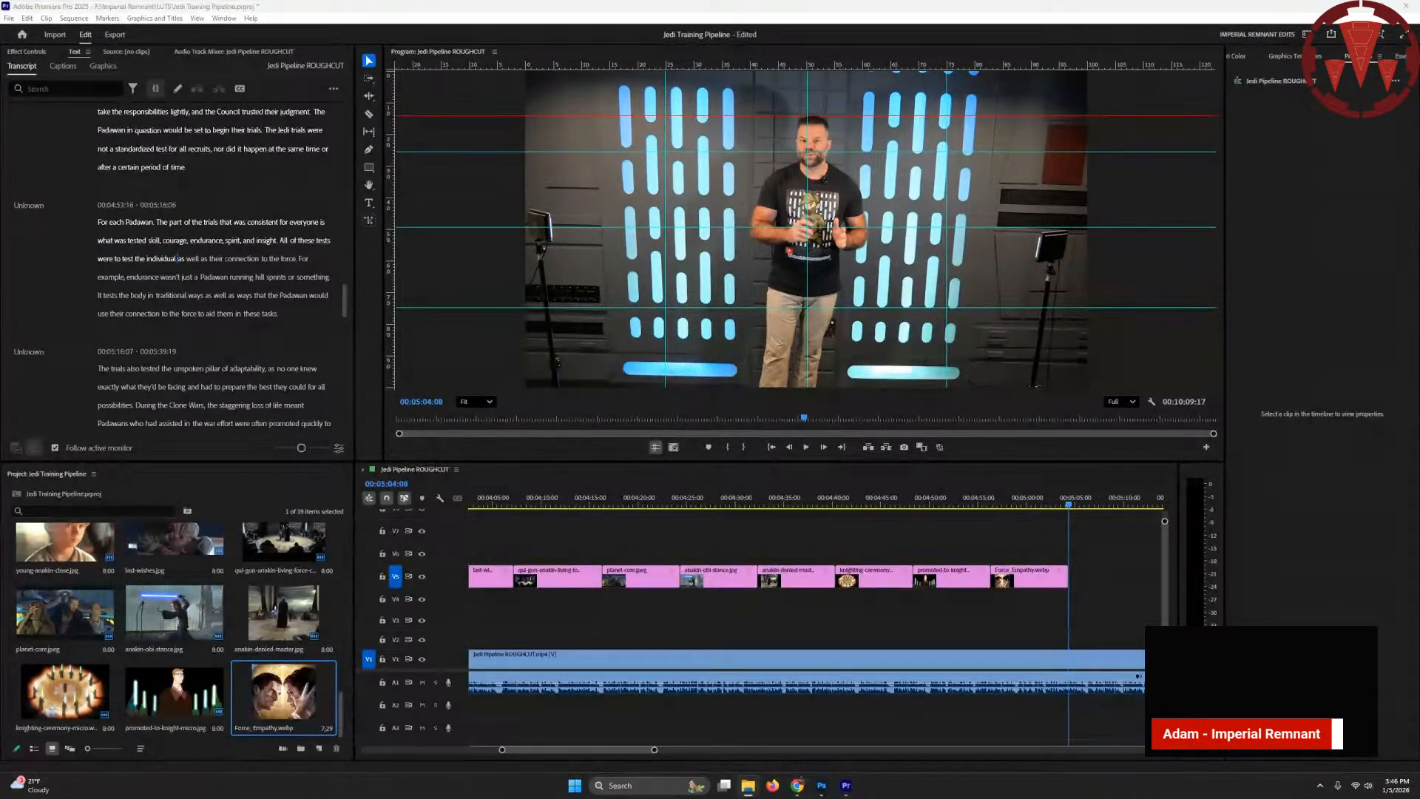
- Import the Force_Barrier image onto V5 at 00:05:04:08 and the healing image directly after it at 00:05:12:08
{"action": "left_click_drag", "start_coordinate": [784, 580], "coordinate": [1065, 608]}
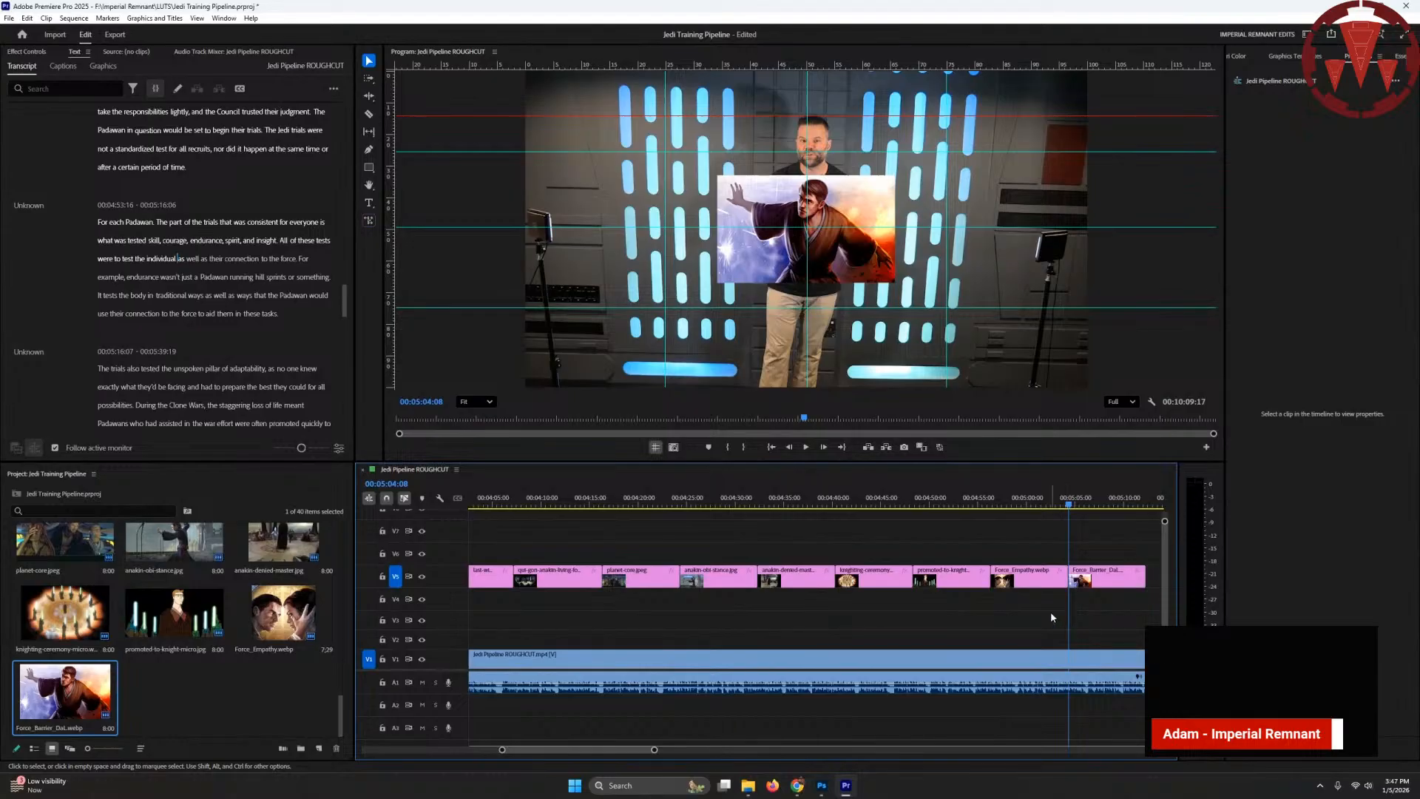
{"action": "key", "text": "Down"}
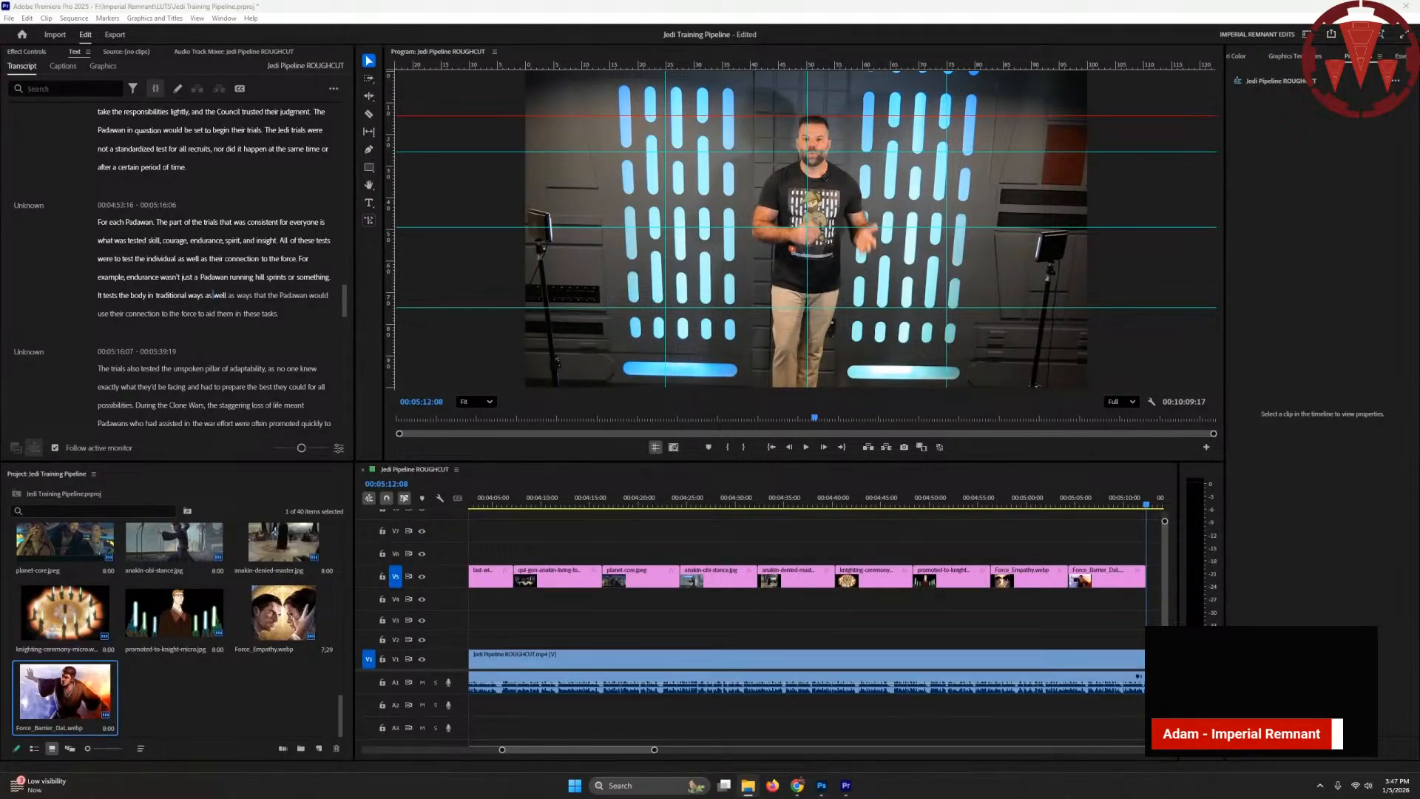
{"action": "mouse_move", "coordinate": [403, 560]}
{"action": "left_mouse_down"}
{"action": "mouse_move", "coordinate": [1137, 637]}
{"action": "mouse_move", "coordinate": [1194, 599]}
{"action": "mouse_move", "coordinate": [1122, 596]}
{"action": "left_mouse_up"}
{"action": "key", "text": "Down"}
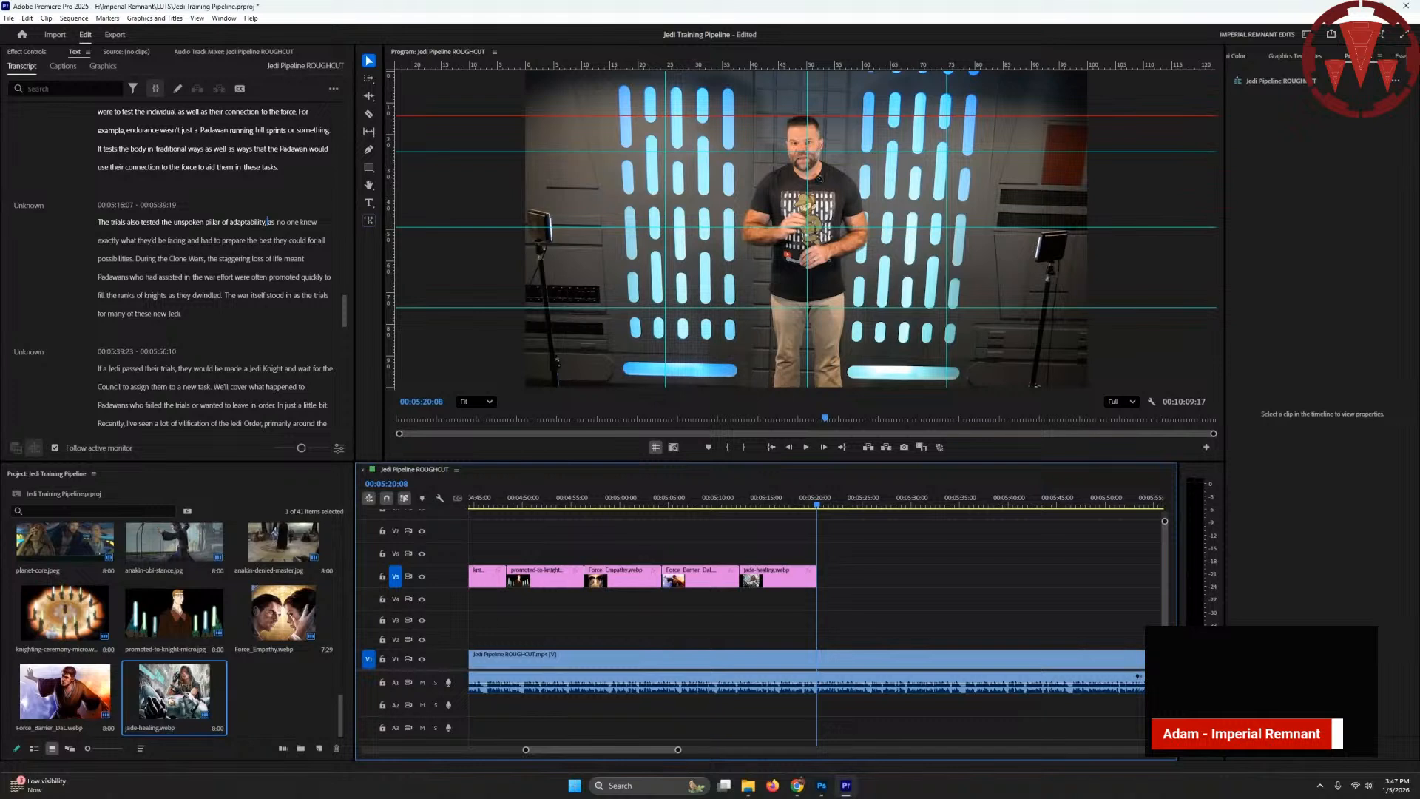
- Import obi-wan-meditates.webp onto V5 at 00:05:20:08, directly after the healing image
{"action": "key", "text": "alt+Tab"}
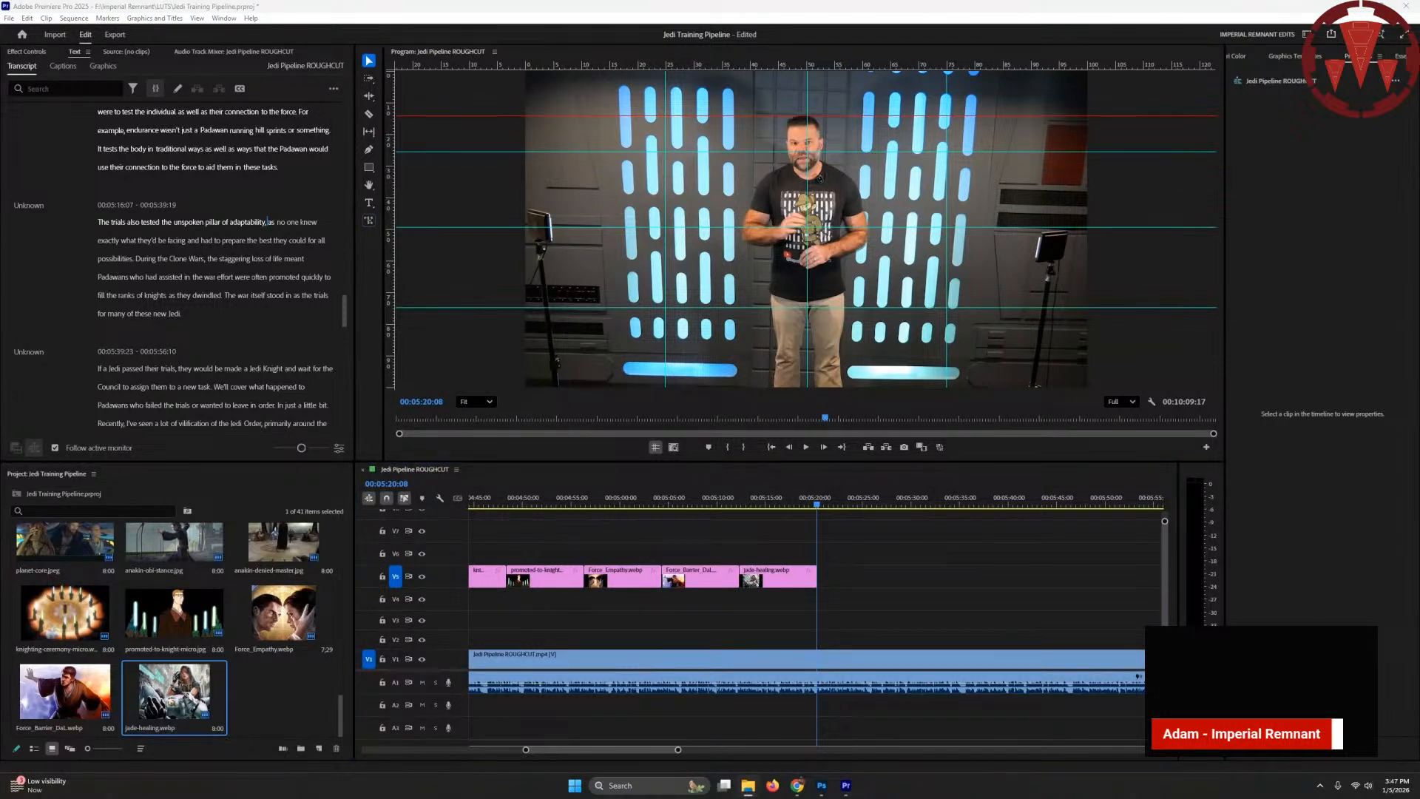
{"action": "left_click_drag", "start_coordinate": [63, 544], "coordinate": [826, 577]}
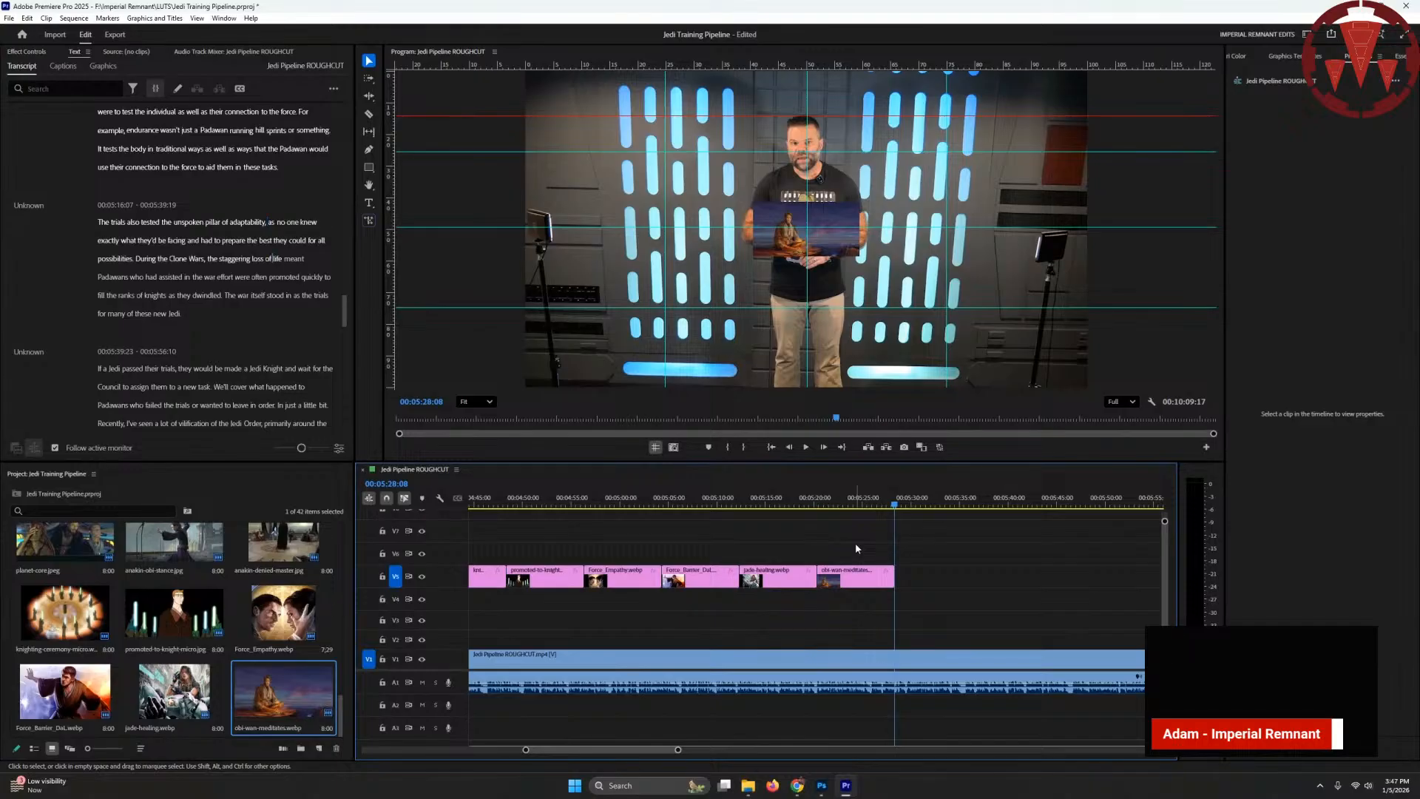
{"action": "key", "text": "Down"}
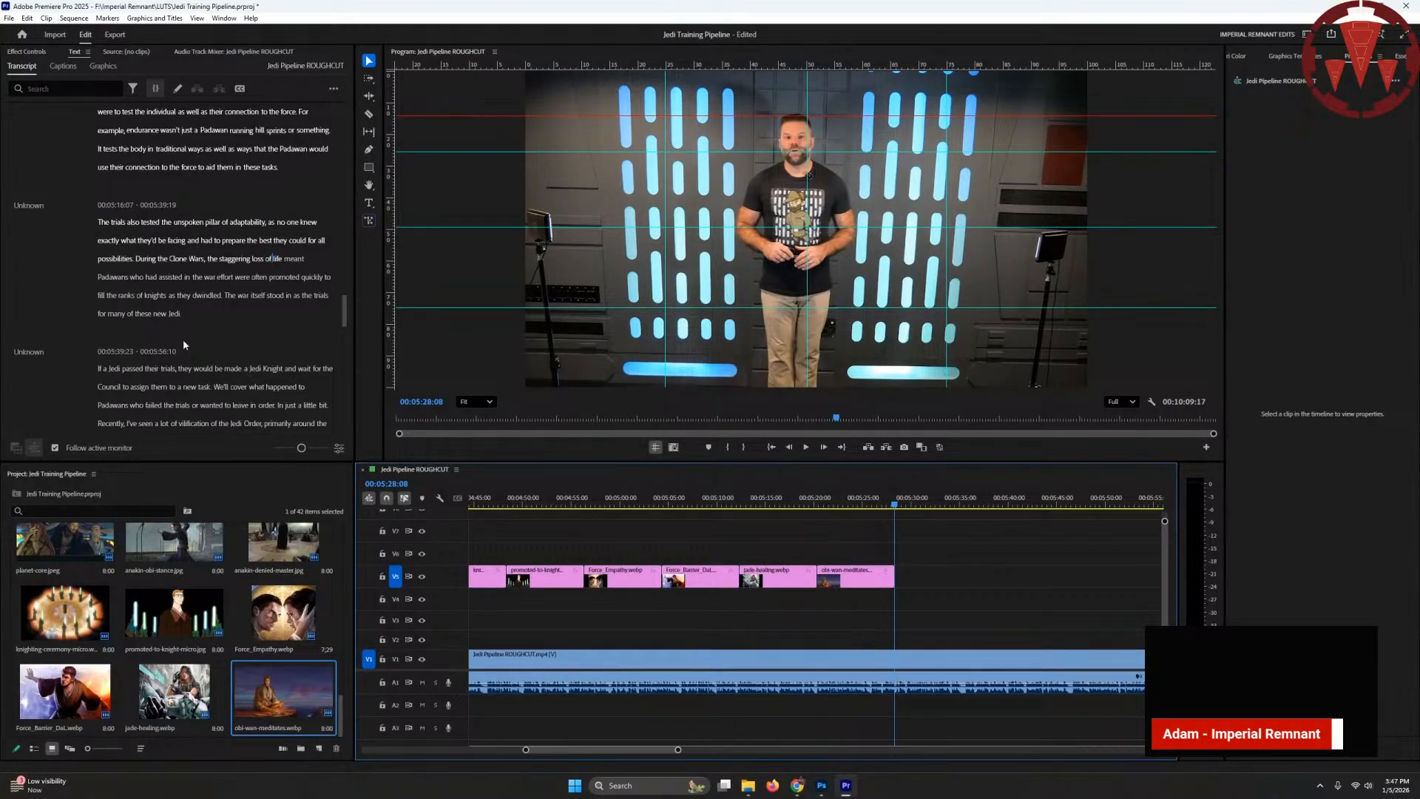
- Import jedi-death.webp onto V5 at "Clone Wars" in the transcript, 00:05:26:06, overwriting the tail of obi-wan-meditates.webp, and move the playhead to its end
{"action": "left_click", "coordinate": [177, 258]}
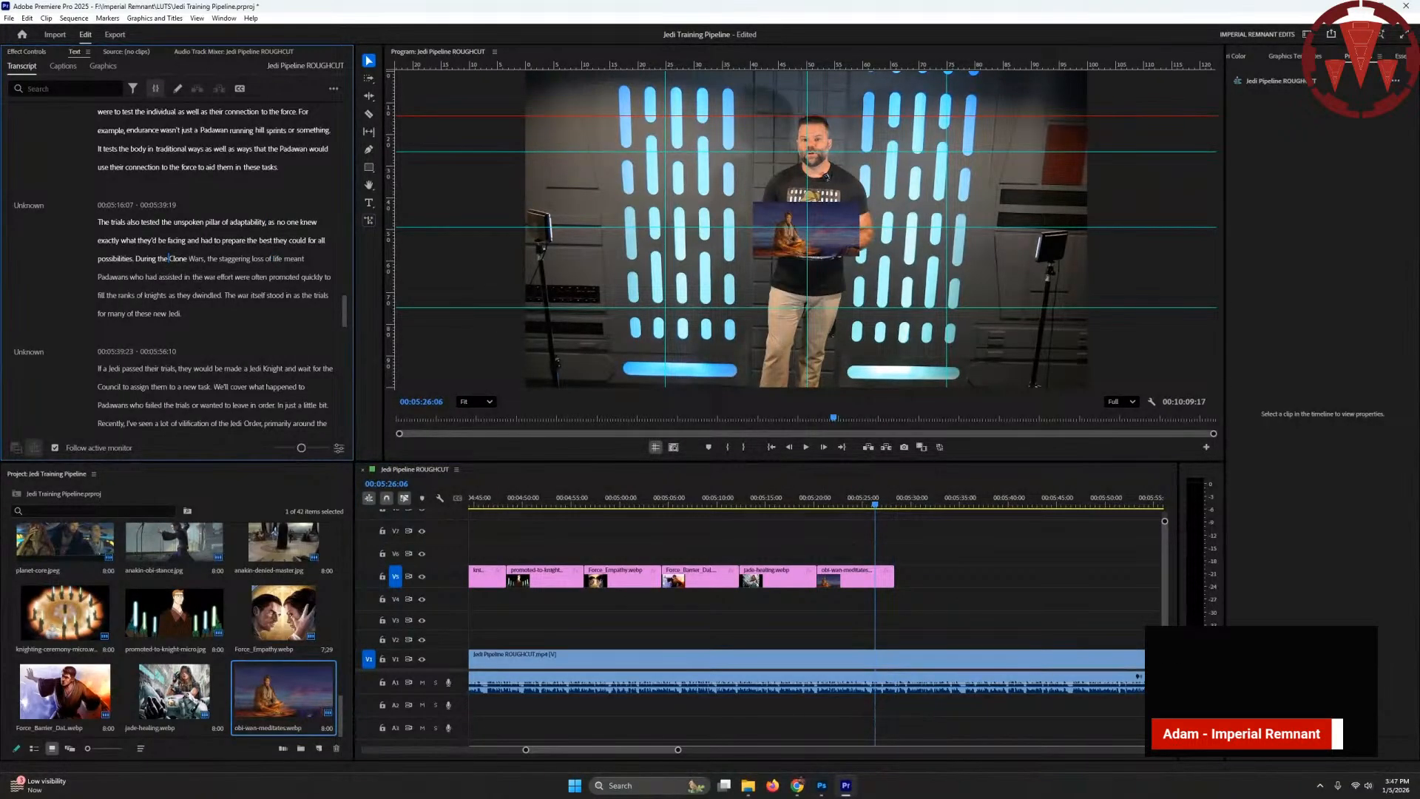
{"action": "key", "text": "alt+Tab"}
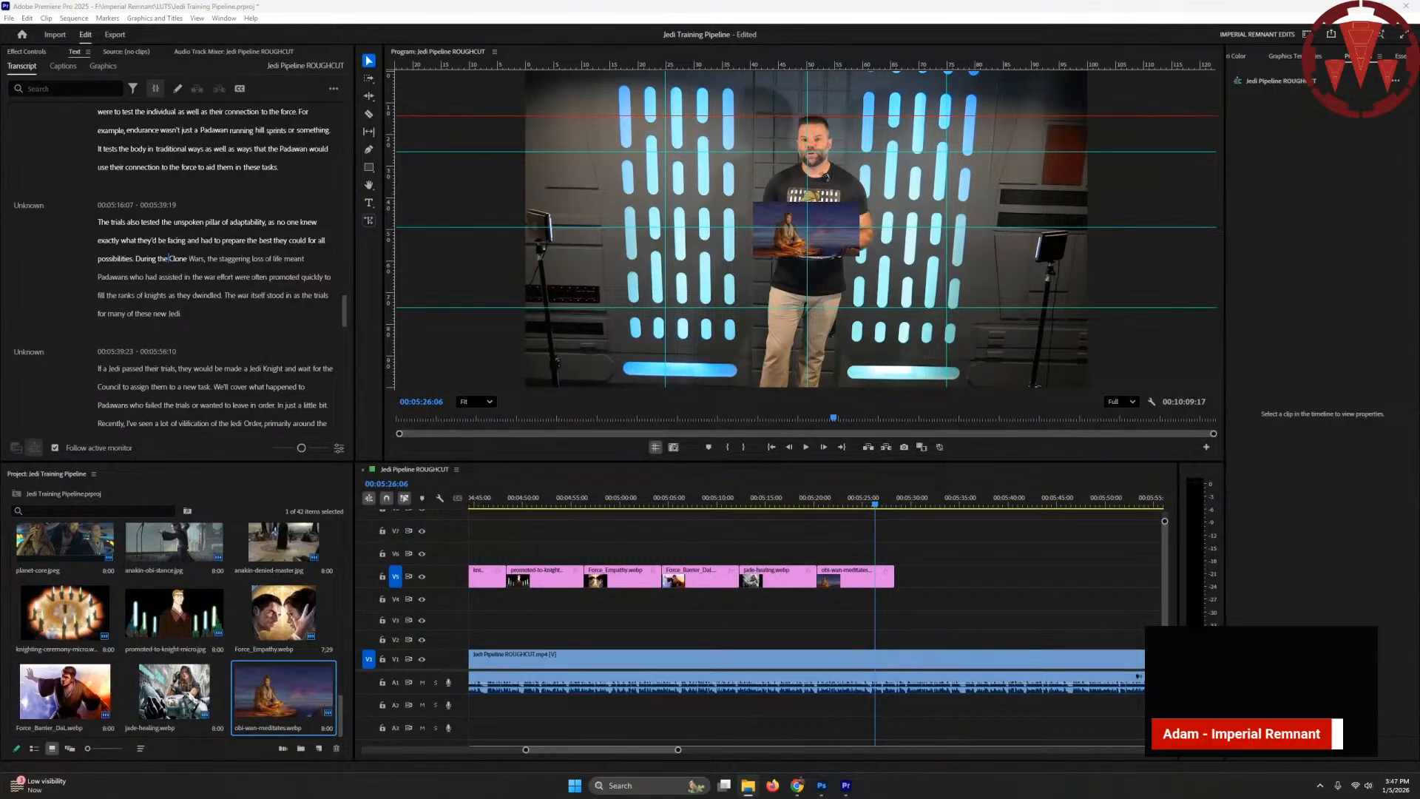
{"action": "left_click_drag", "start_coordinate": [0, 562], "coordinate": [877, 577]}
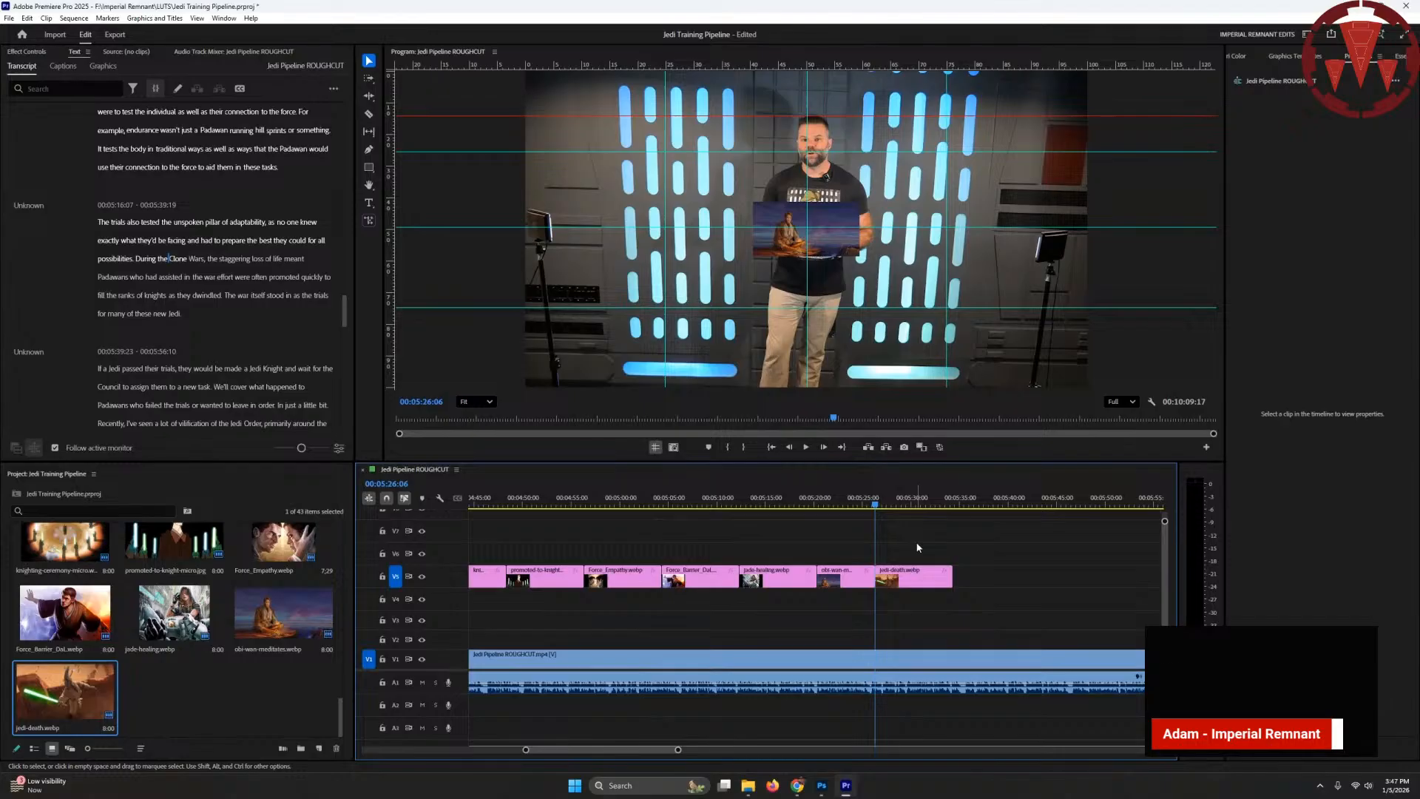
{"action": "key", "text": "Right"}
{"action": "key", "text": "Down"}
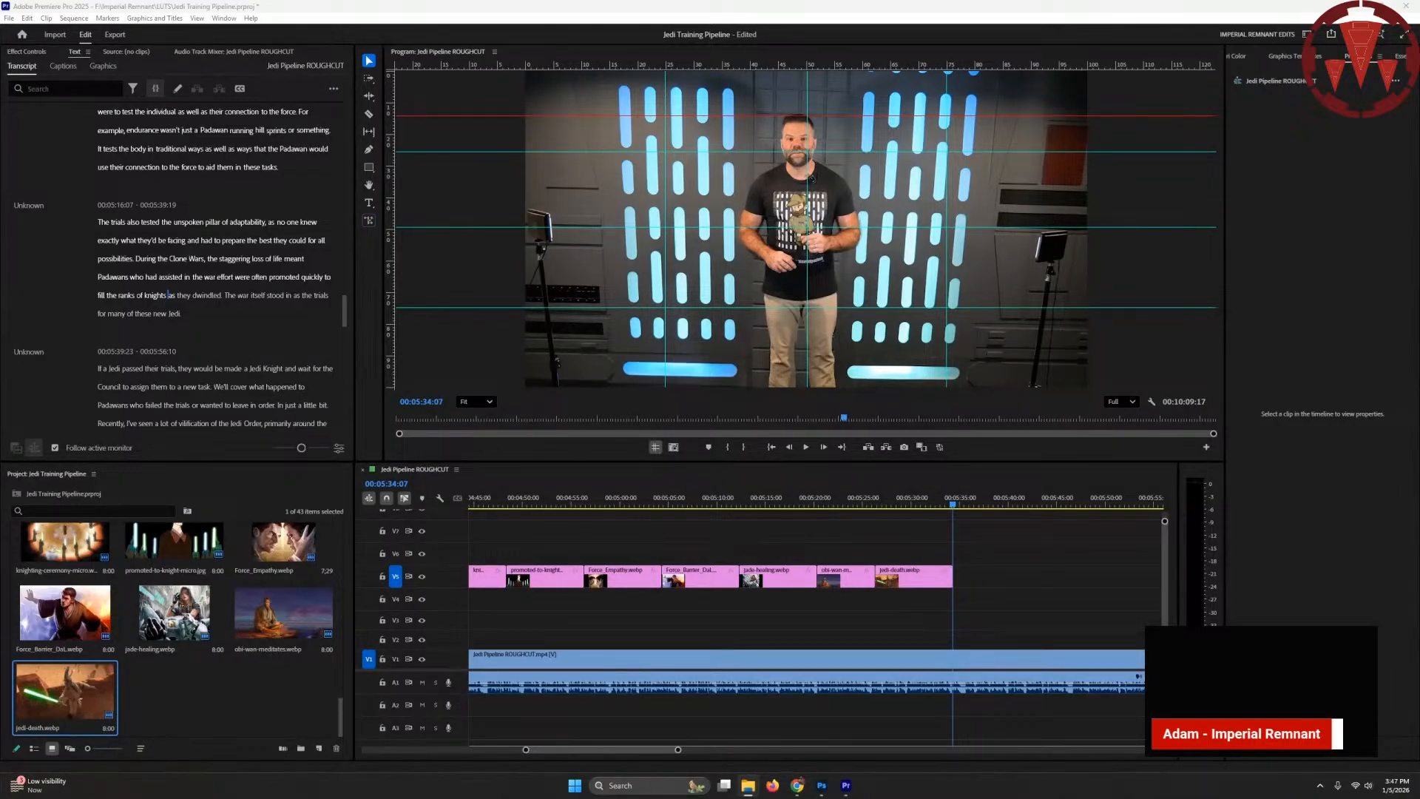
- Import padawan.webp onto V5 at 00:05:34:07 and anakin-adi-galia.jpg directly after it at 00:05:42:07
{"action": "left_click_drag", "start_coordinate": [0, 699], "coordinate": [984, 579]}
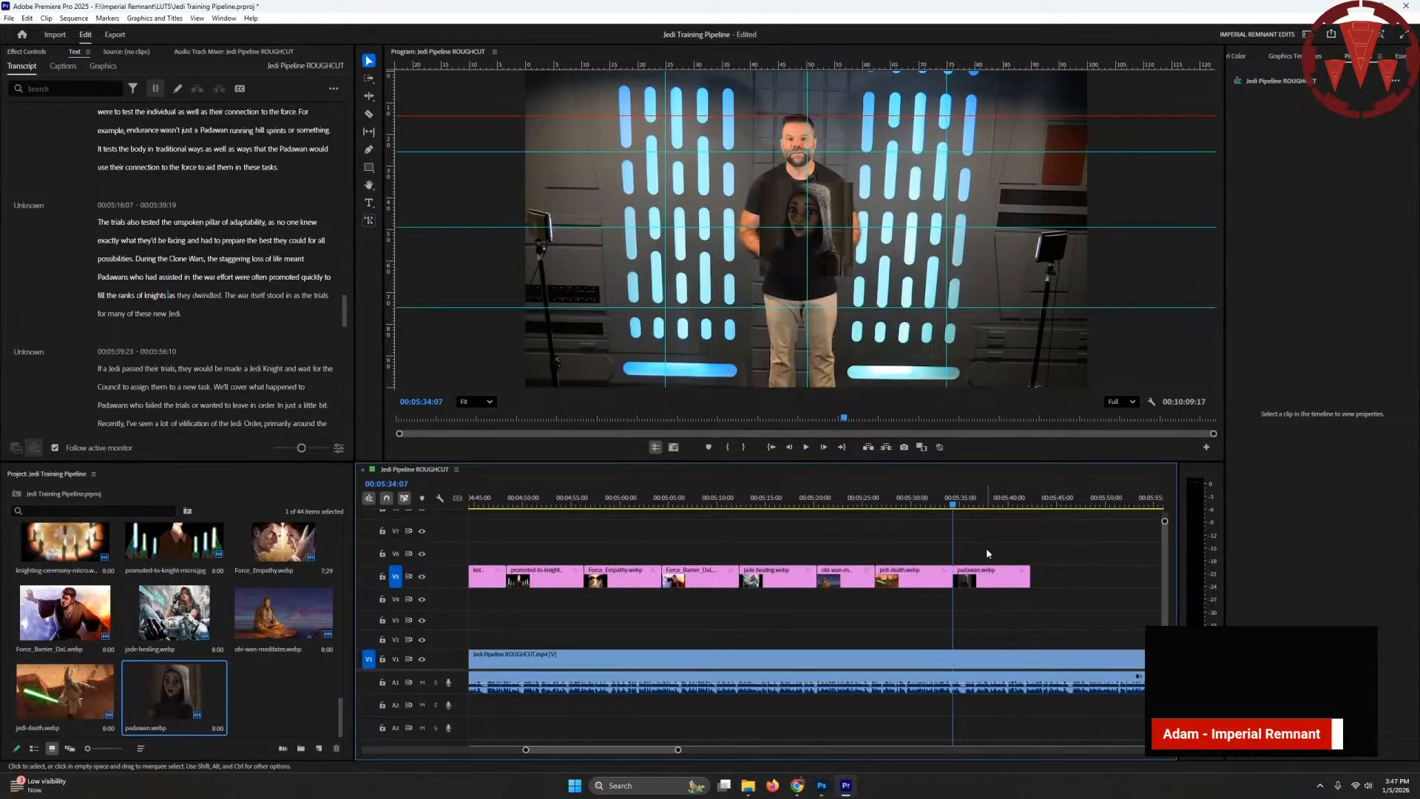
{"action": "key", "text": "Down"}
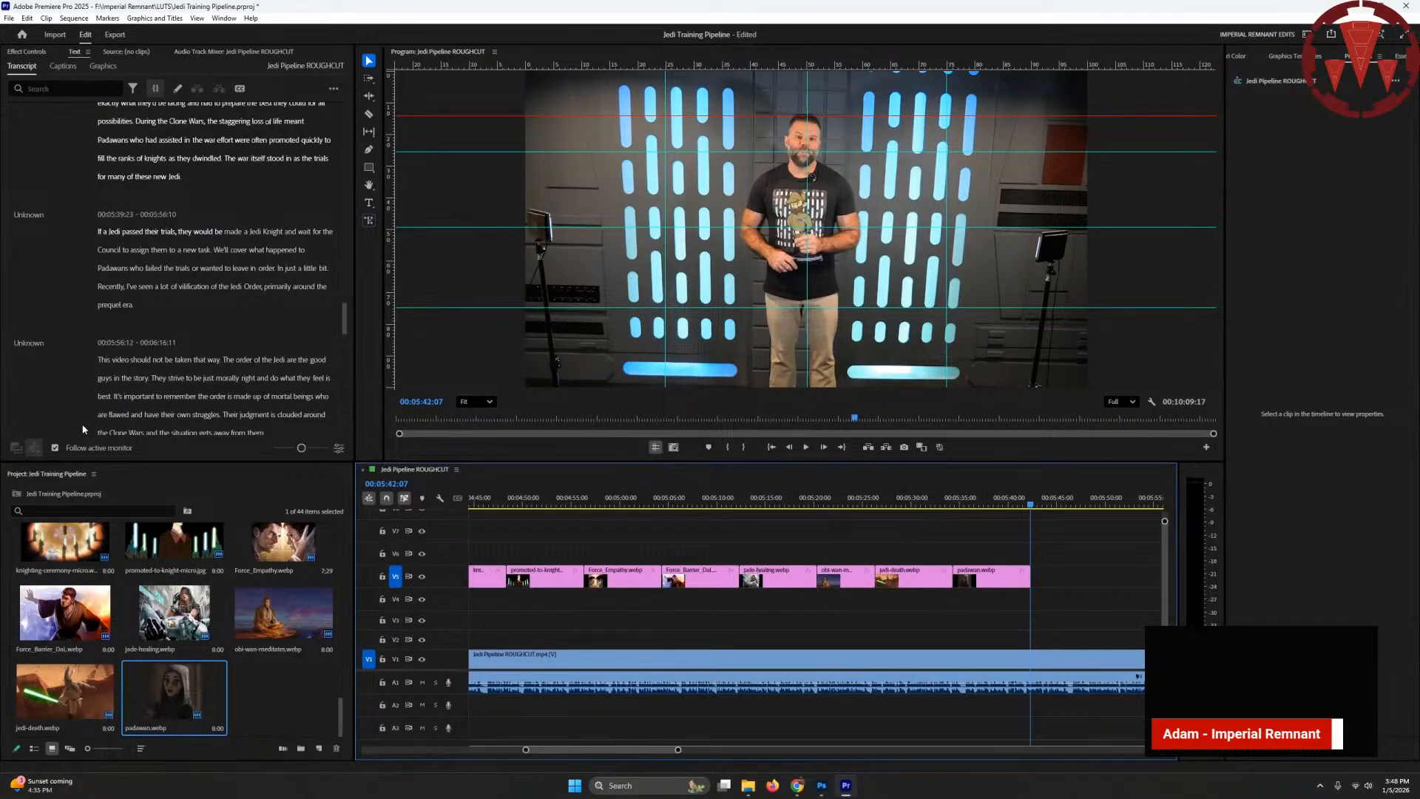
{"action": "key", "text": "alt+Tab"}
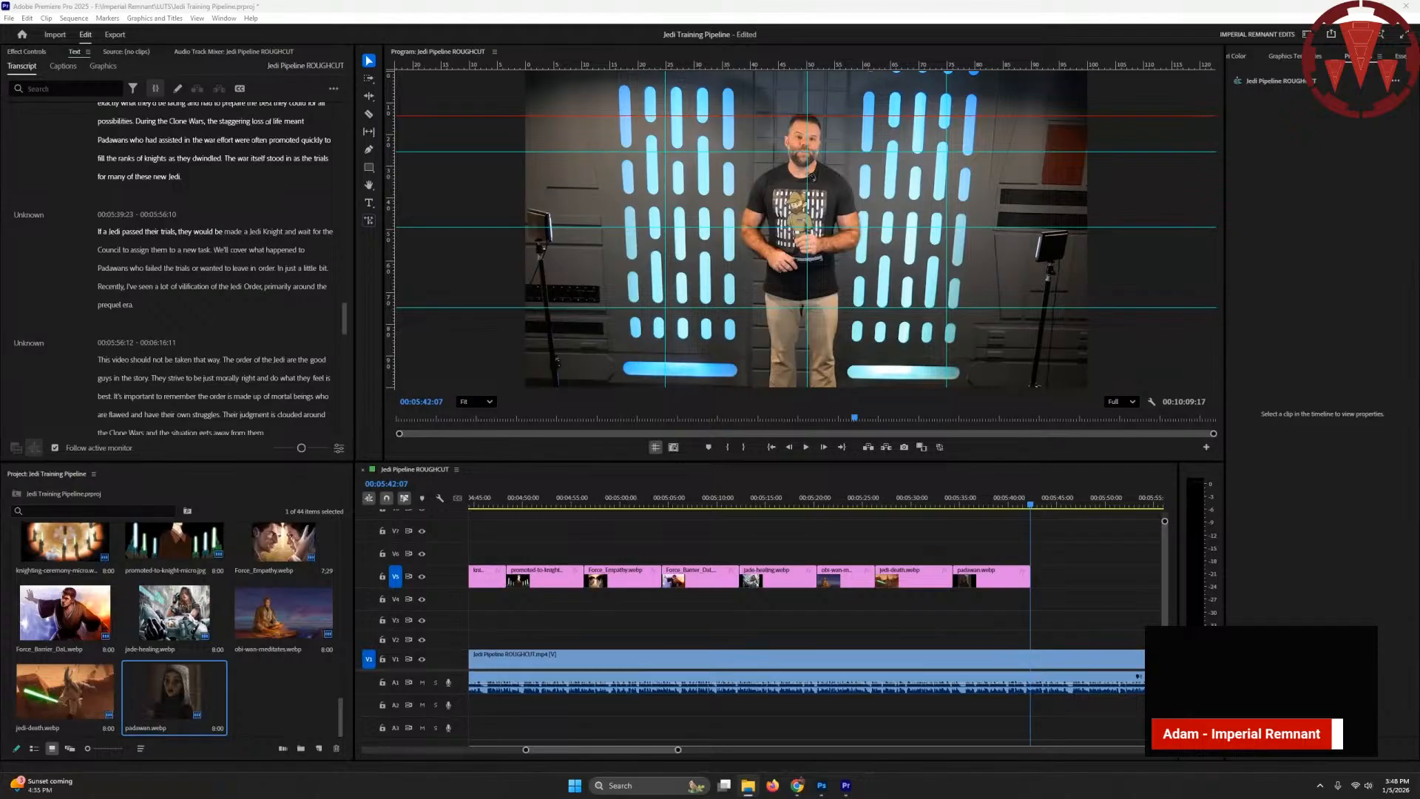
{"action": "left_click_drag", "start_coordinate": [0, 592], "coordinate": [1062, 576]}
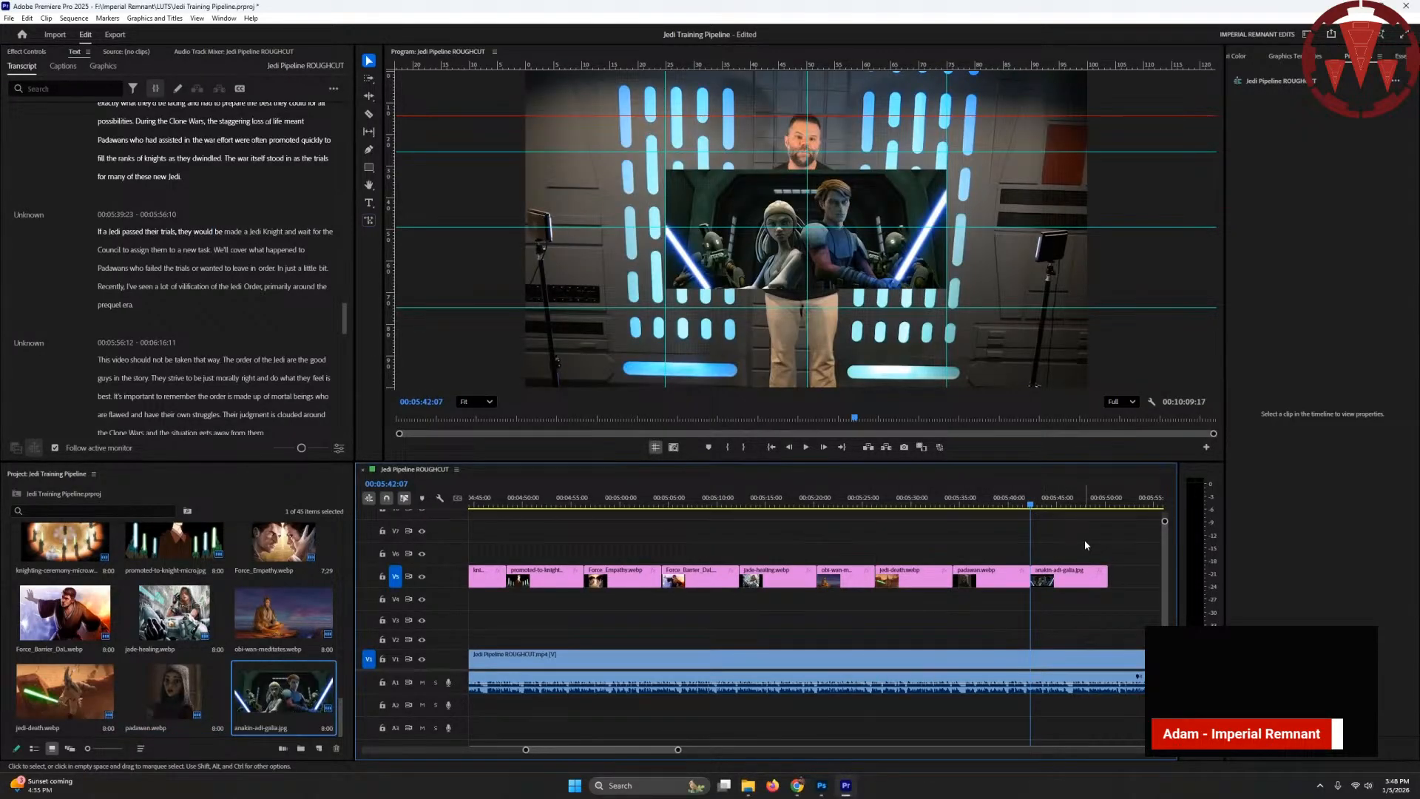
{"action": "key", "text": "Down"}
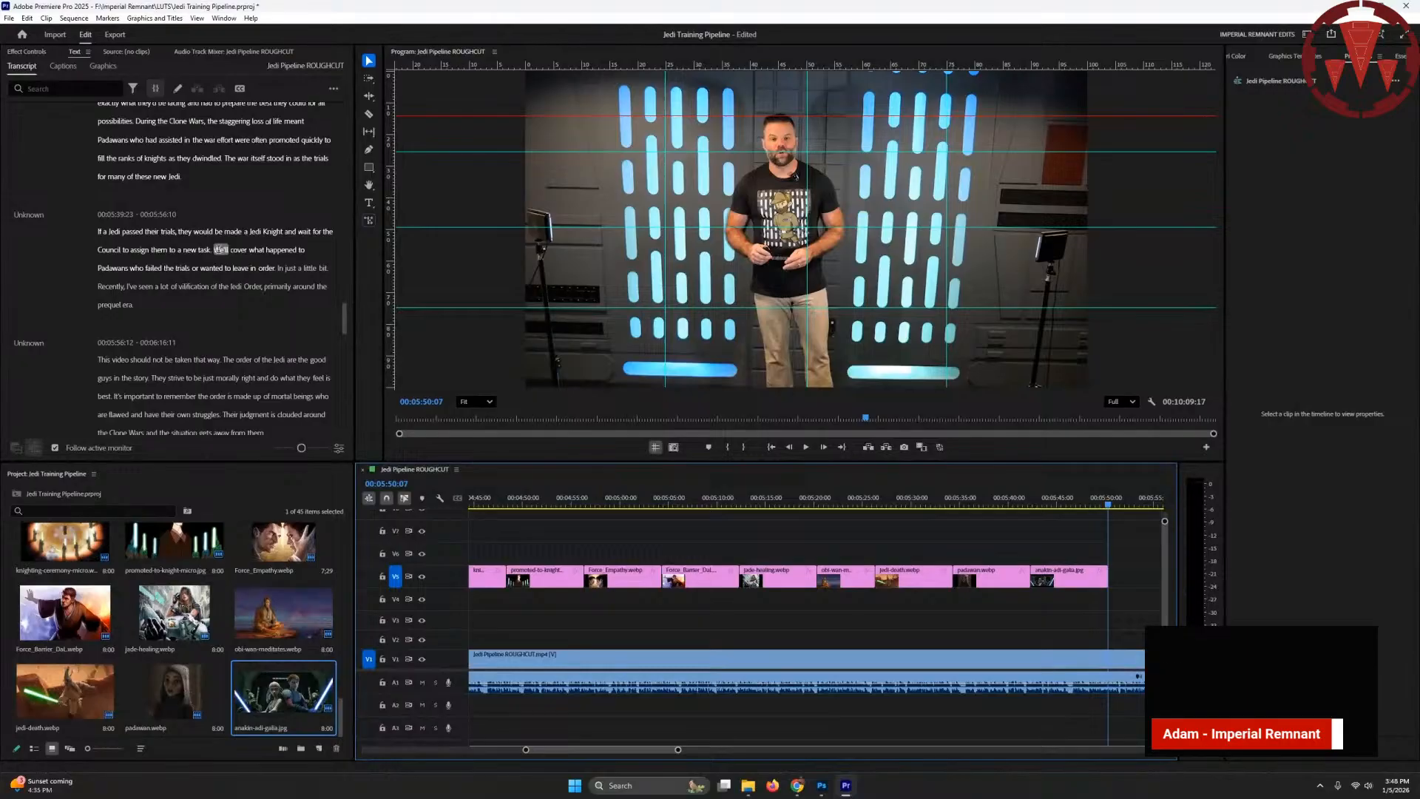
- Delete the transcript passage from "We'll cover what happened to Padawans" to "in just a little bit", along with the pause left before it
{"action": "left_click_drag", "start_coordinate": [220, 250], "coordinate": [323, 268]}
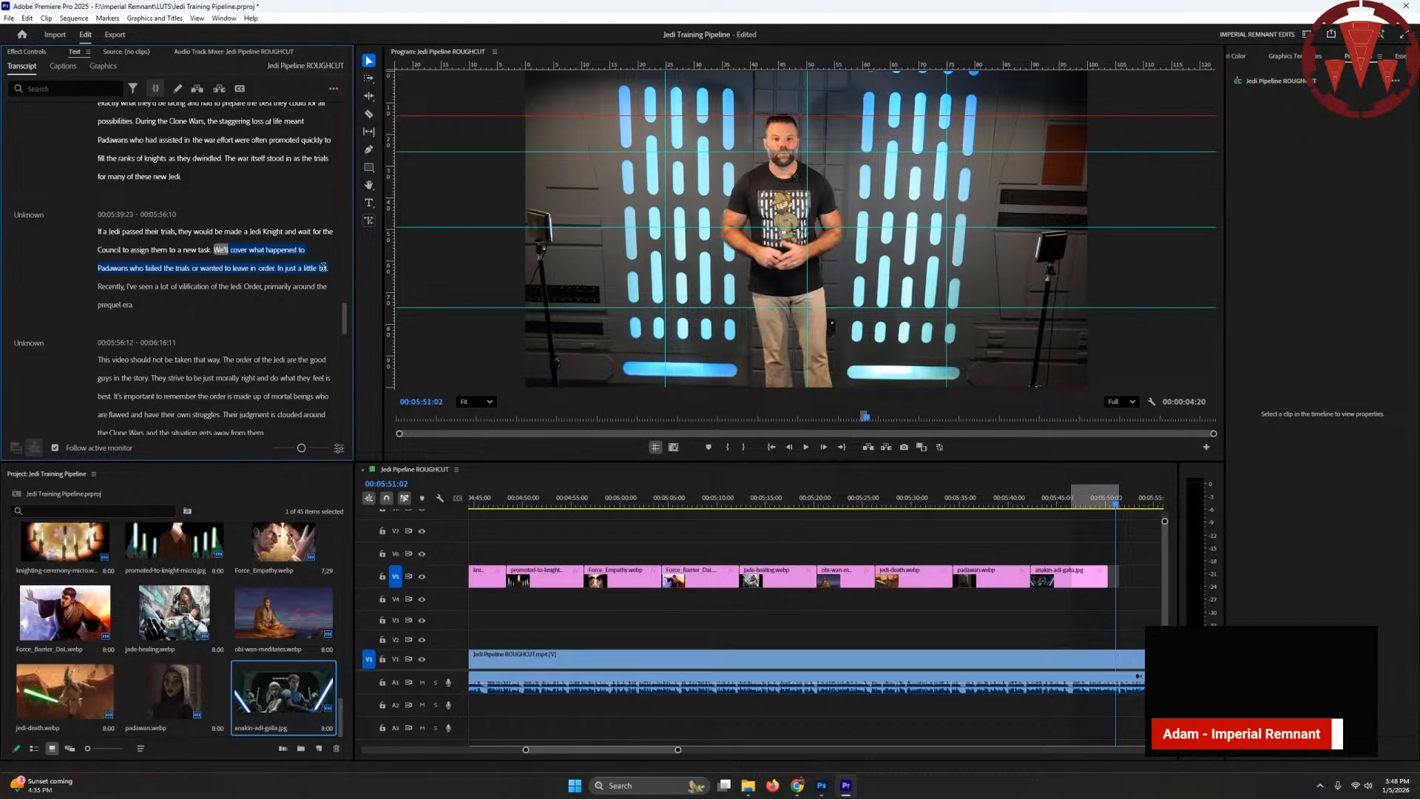
{"action": "key", "text": "Delete"}
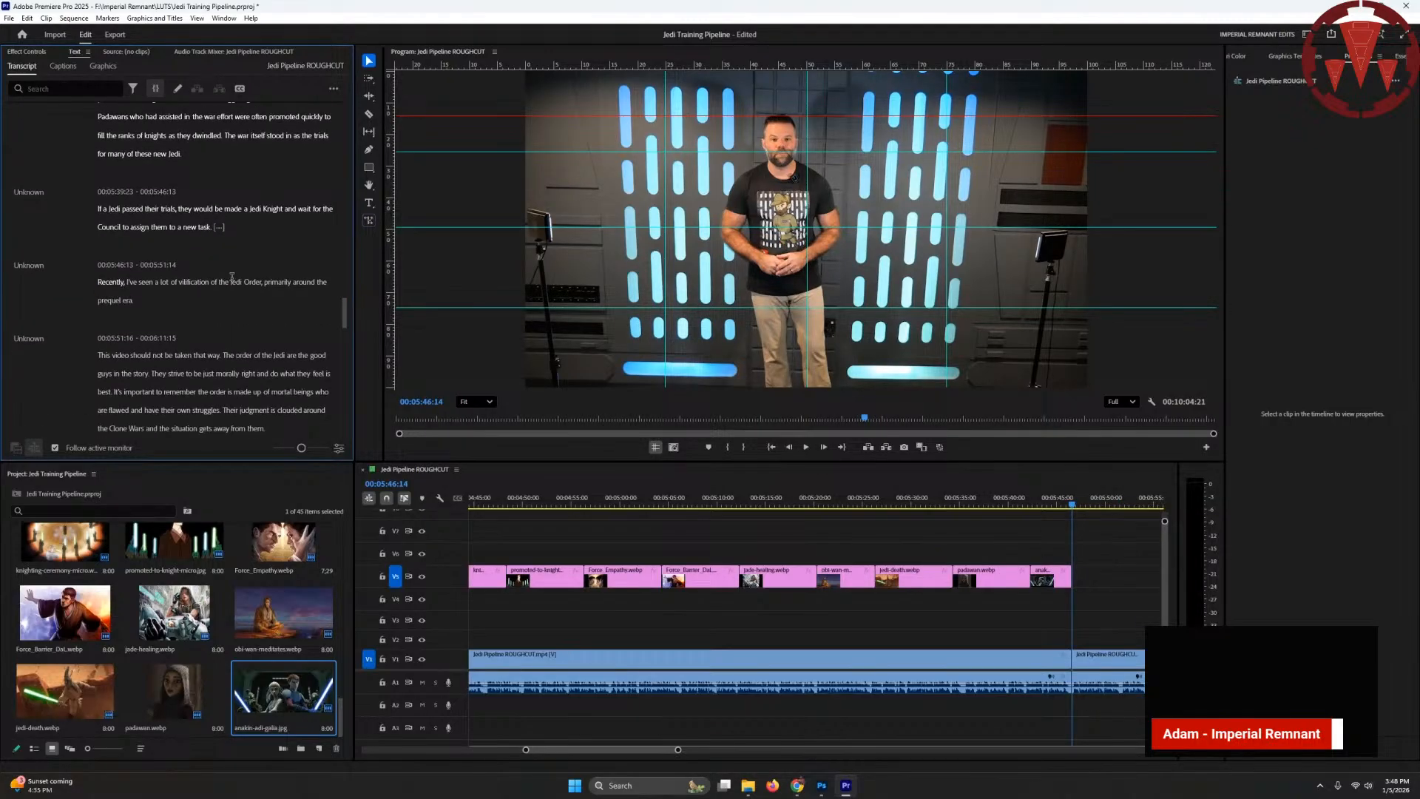
{"action": "left_click", "coordinate": [221, 204]}
{"action": "key", "text": "Delete"}
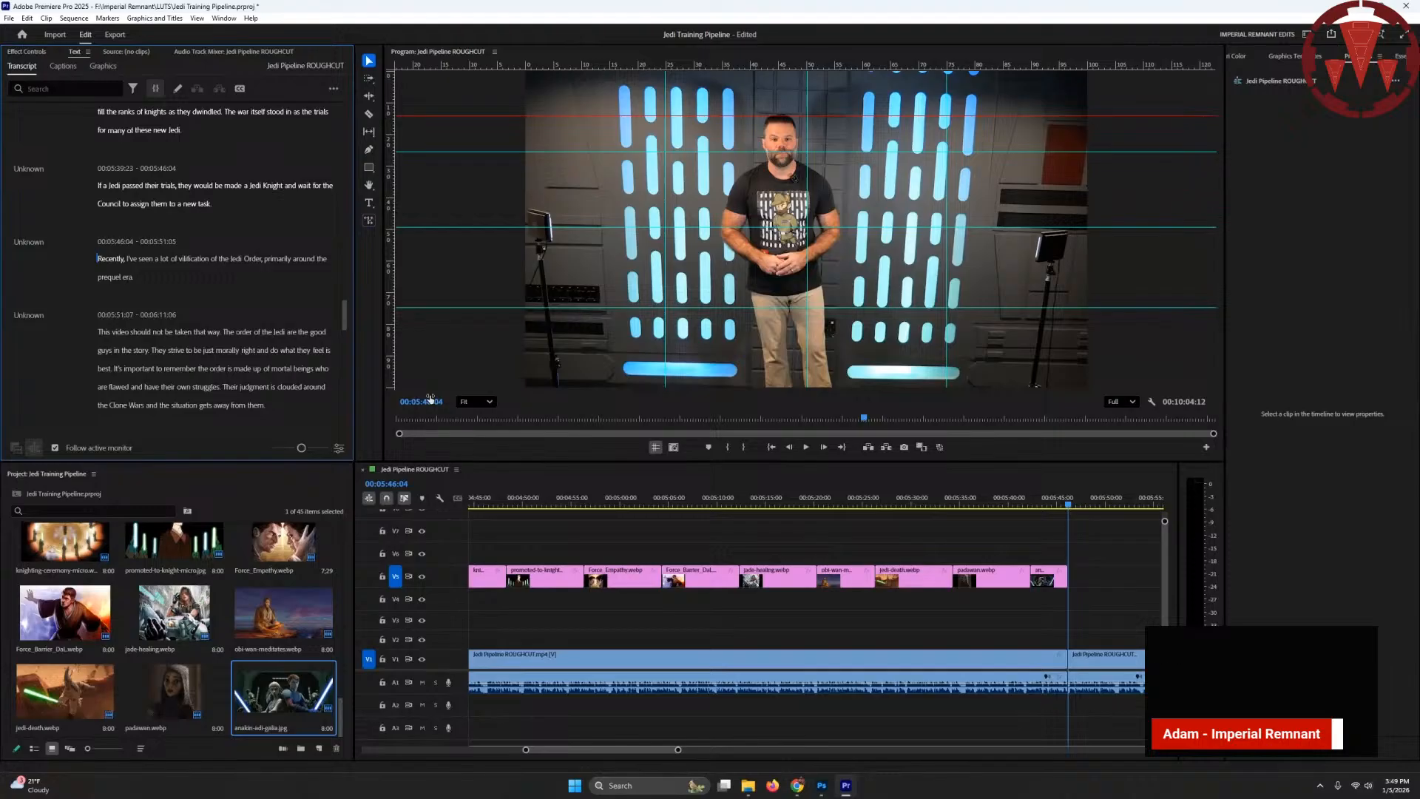
- Import prequel-era-jedi.jpg onto V5 at 00:06:01:10, where the transcript reads "It's important to remember", and move the playhead to its end
{"action": "left_click_drag", "start_coordinate": [662, 750], "coordinate": [684, 752]}
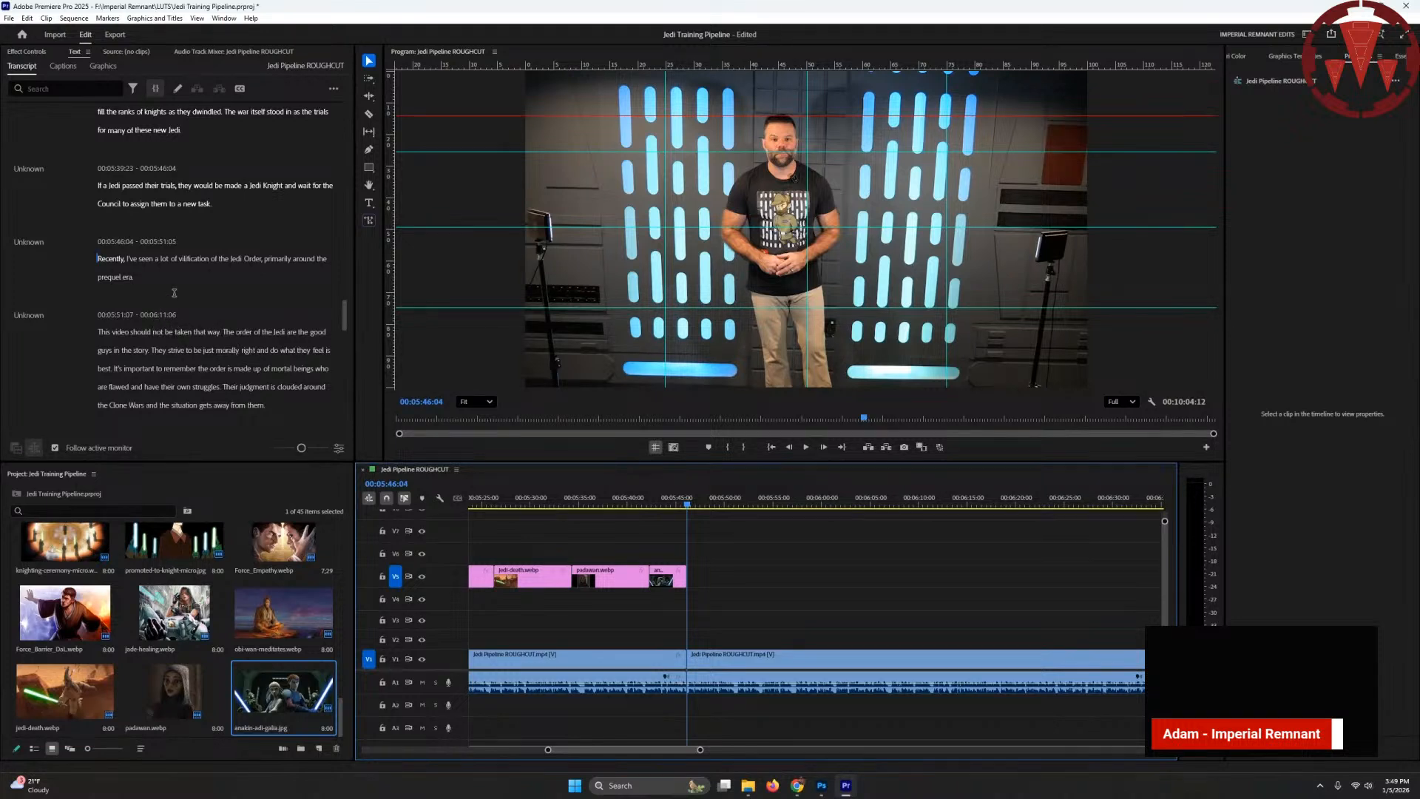
{"action": "left_click", "coordinate": [117, 367]}
{"action": "left_click", "coordinate": [117, 368]}
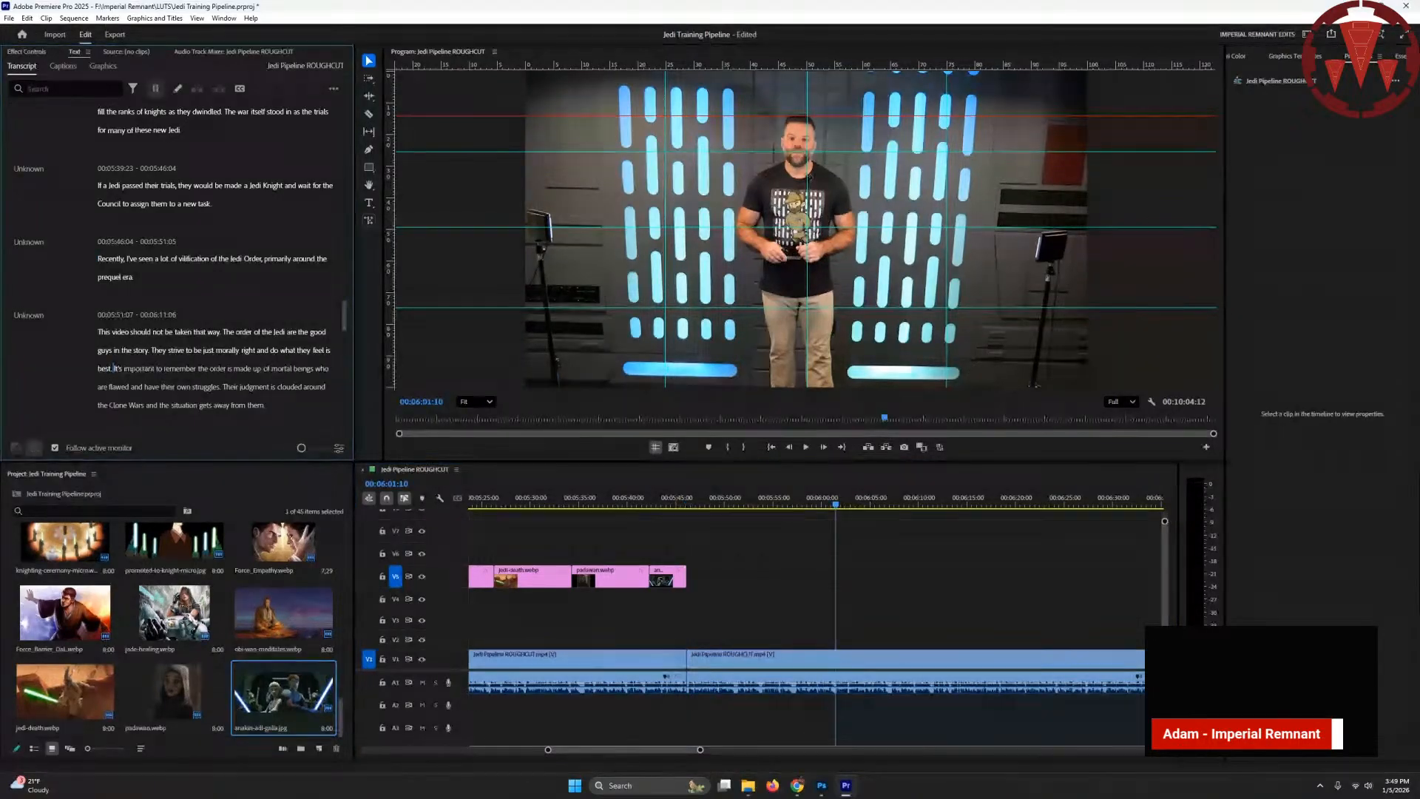
{"action": "key", "text": "alt+Tab"}
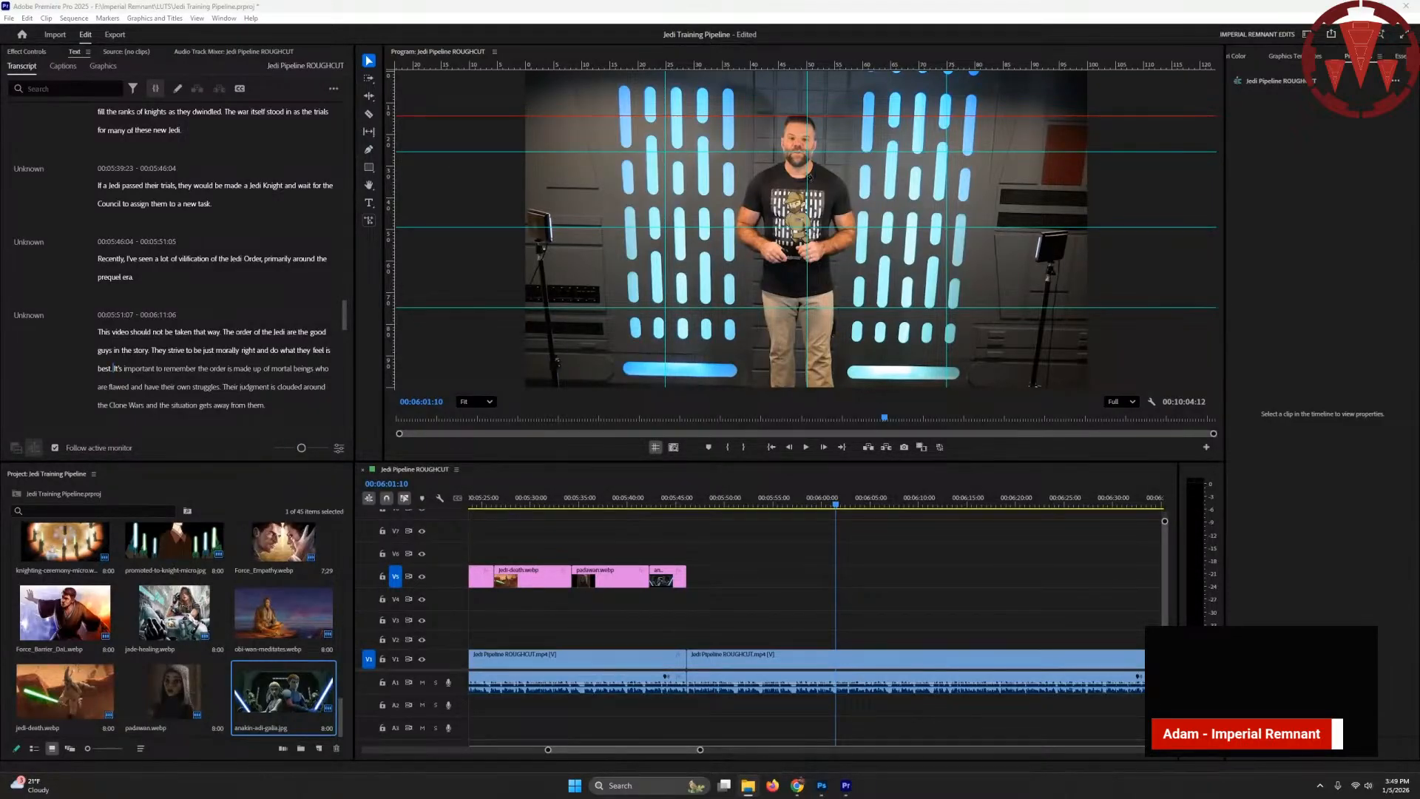
{"action": "left_click_drag", "start_coordinate": [123, 621], "coordinate": [838, 575]}
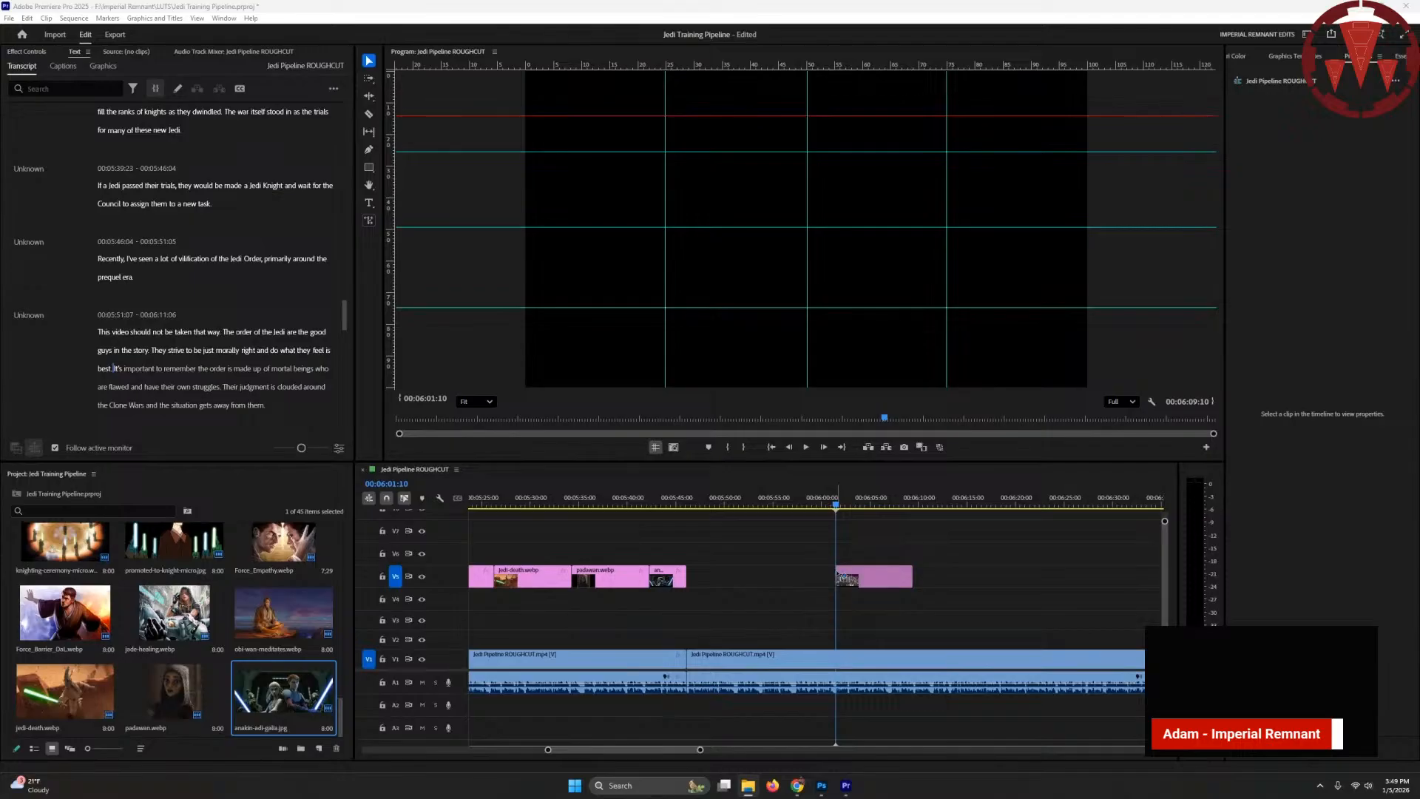
{"action": "key", "text": "Down"}
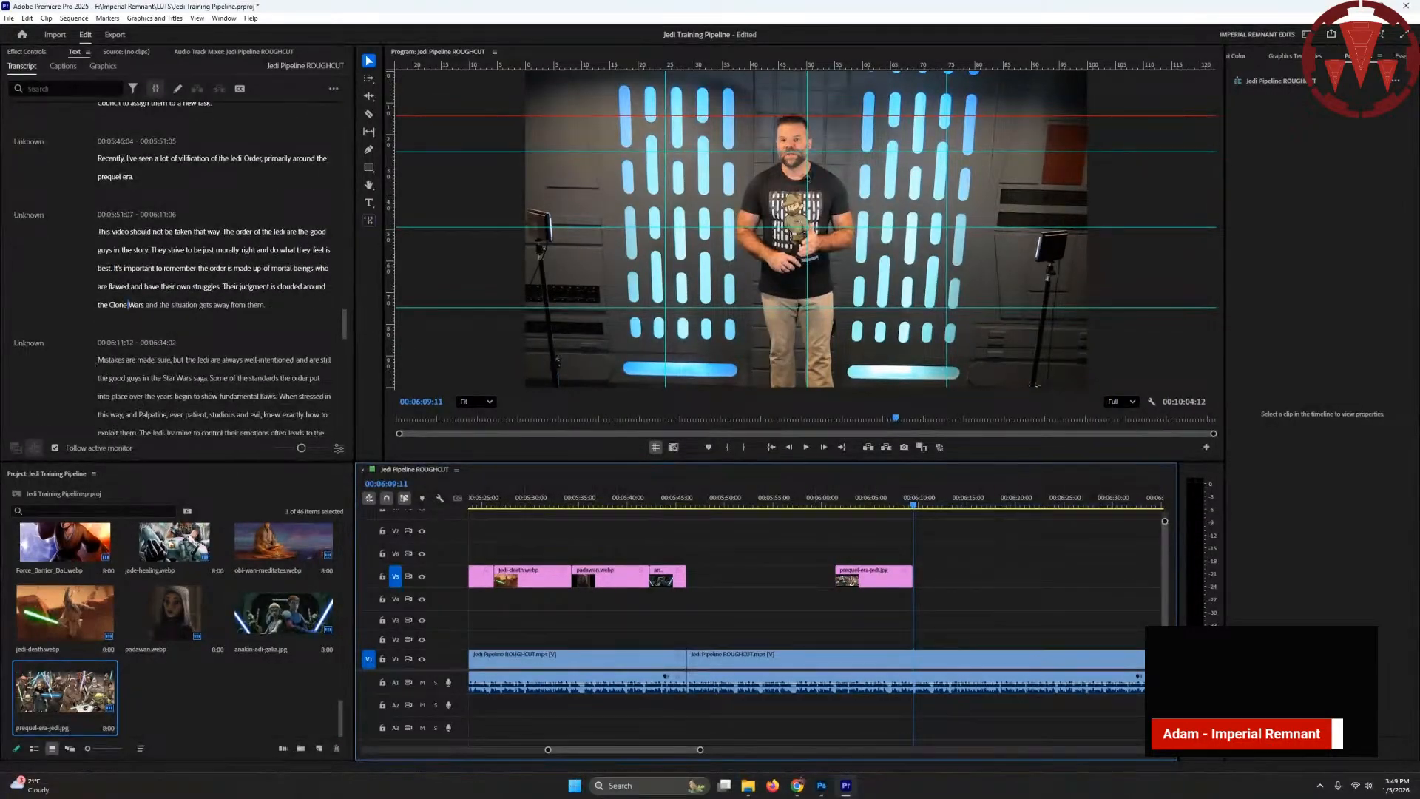
- Import the jedi-council-denies-anakin image onto V5 at 00:06:09:11 and extend its end to 00:06:18:08, where the transcript sentence starting with "Some" begins
{"action": "left_click", "coordinate": [129, 304]}
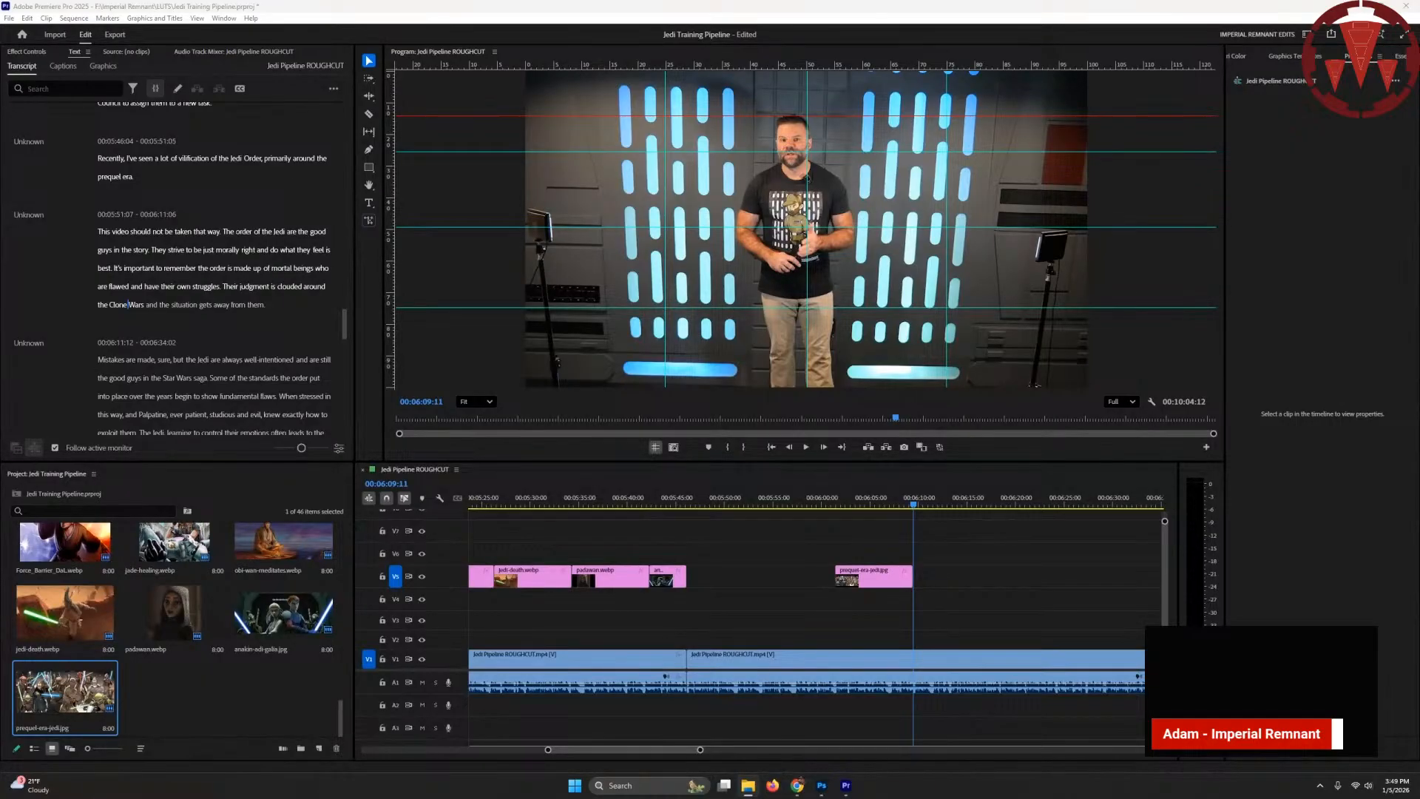
{"action": "left_click_drag", "start_coordinate": [990, 629], "coordinate": [914, 575]}
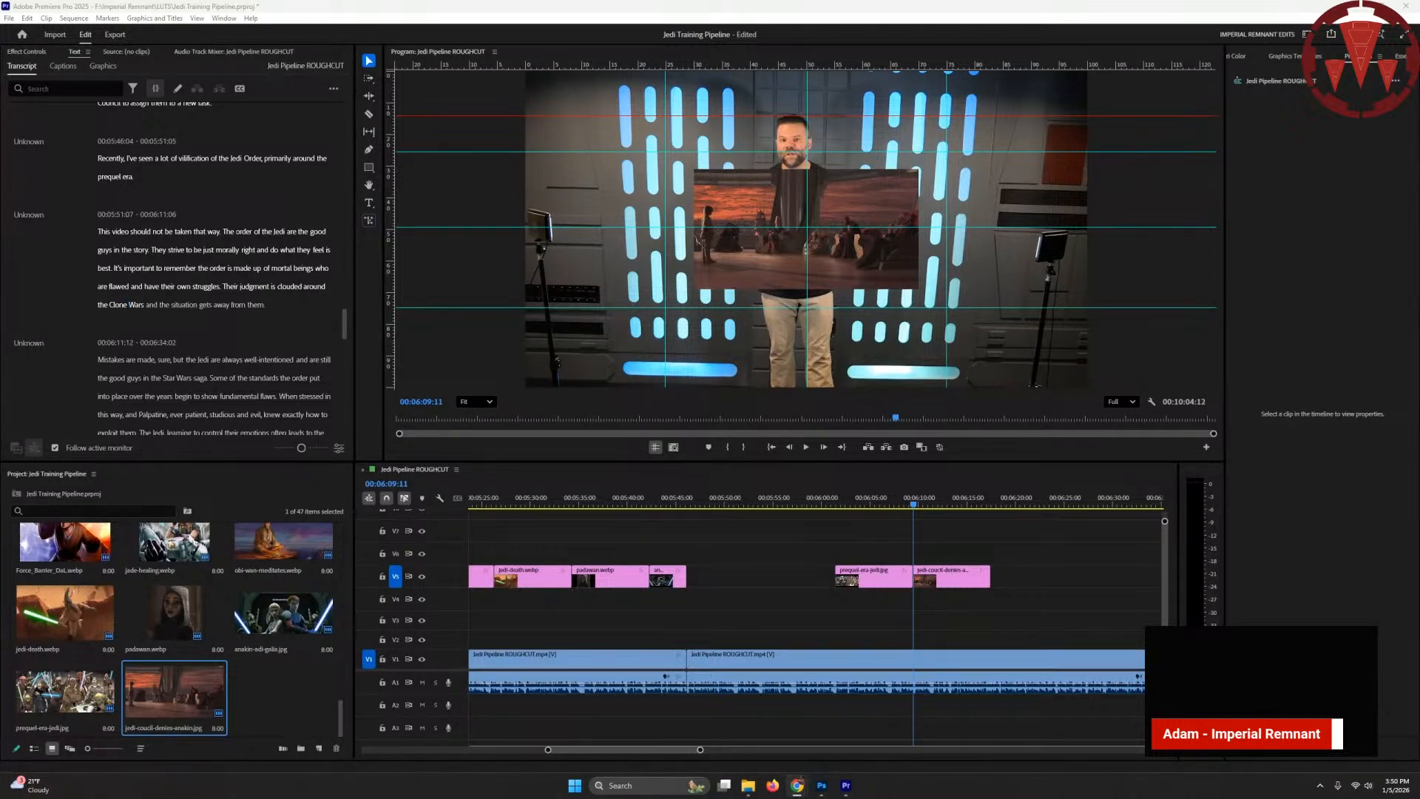
{"action": "left_click", "coordinate": [821, 534]}
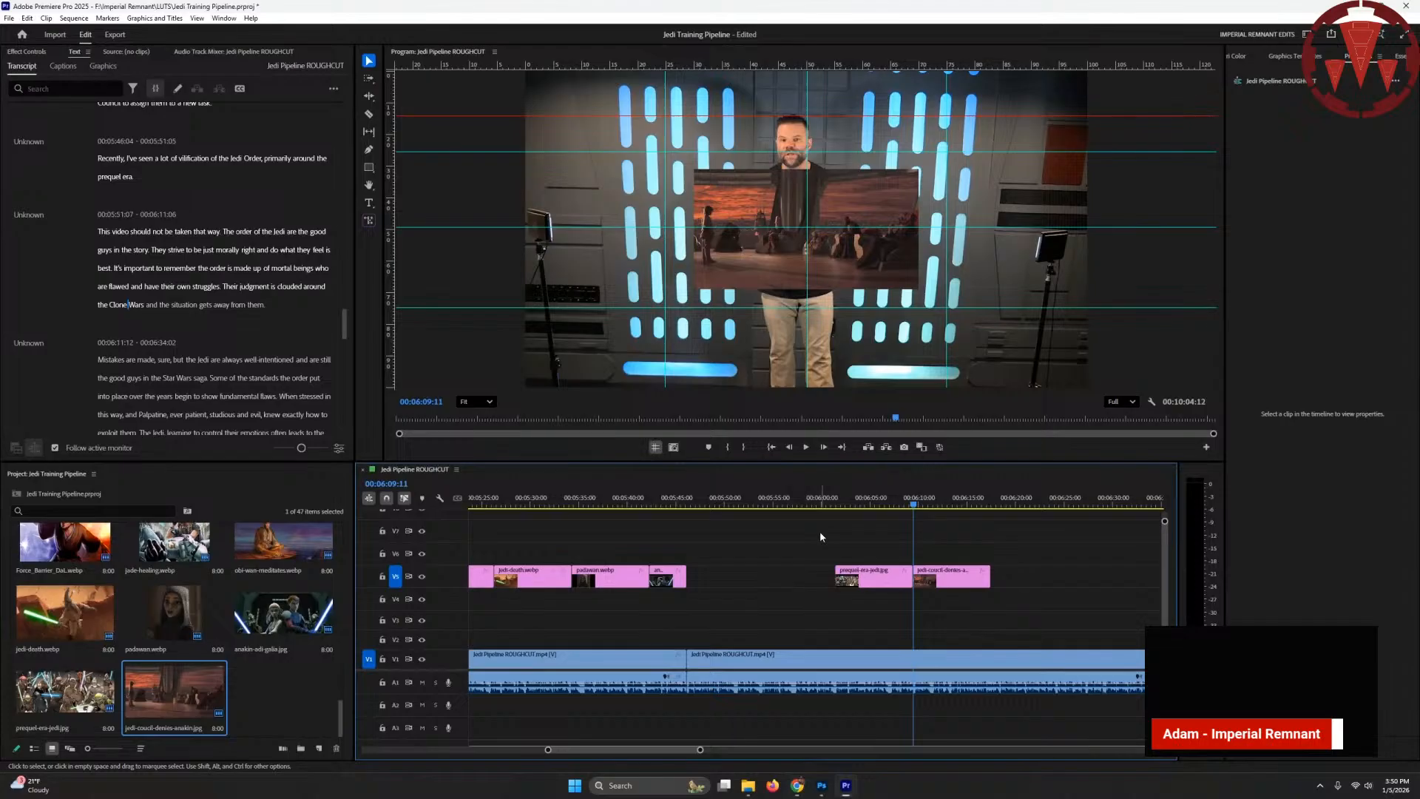
{"action": "key", "text": "Down"}
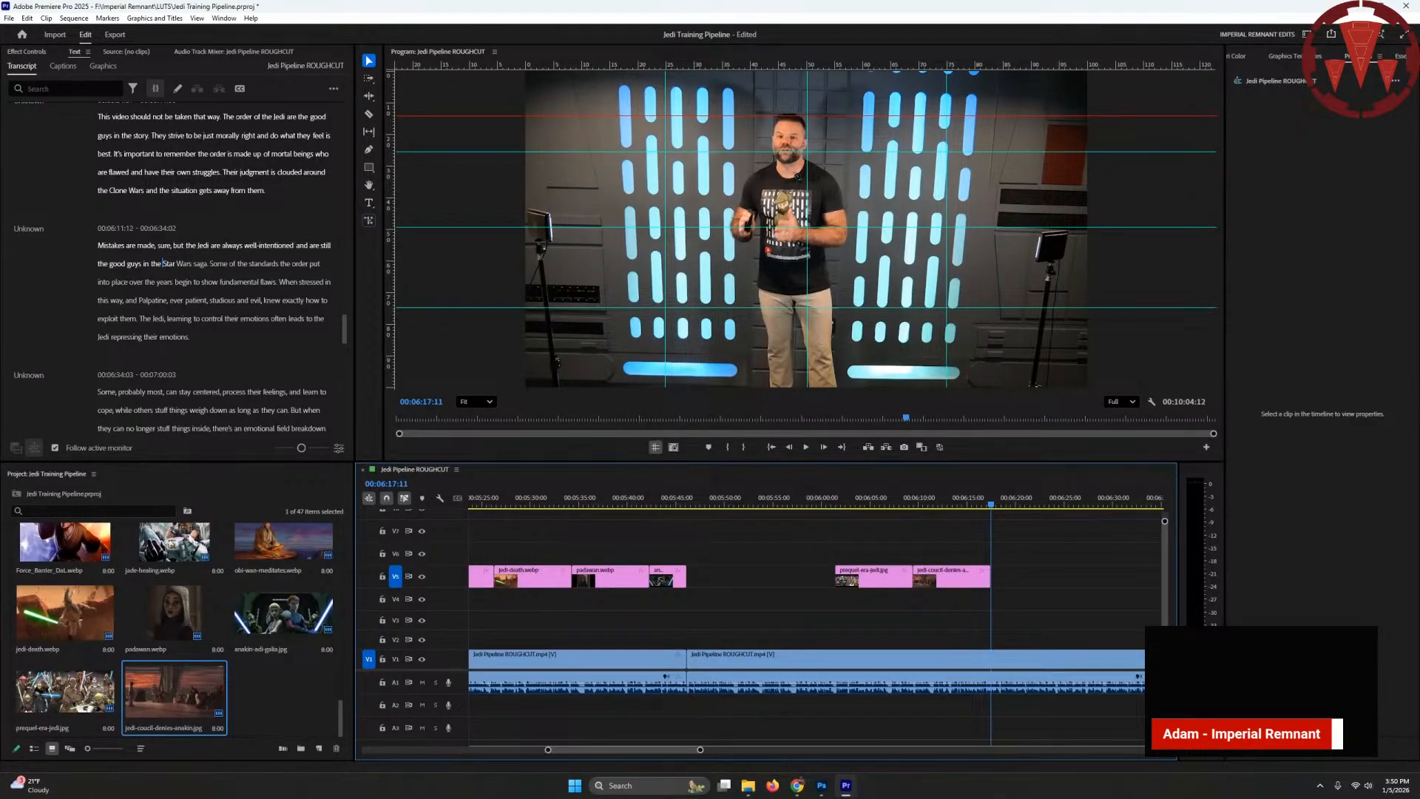
{"action": "key", "text": "alt+Tab"}
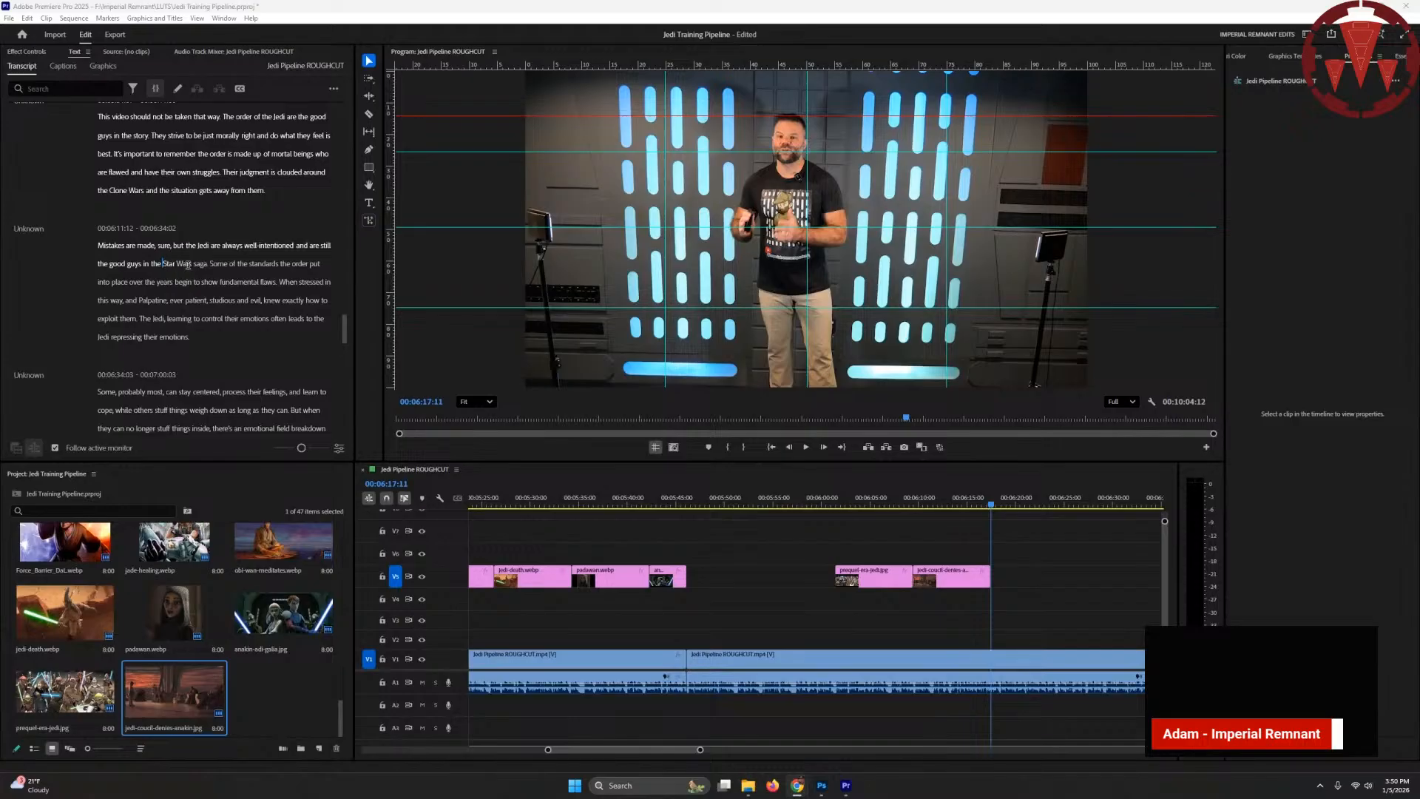
{"action": "left_click", "coordinate": [222, 264]}
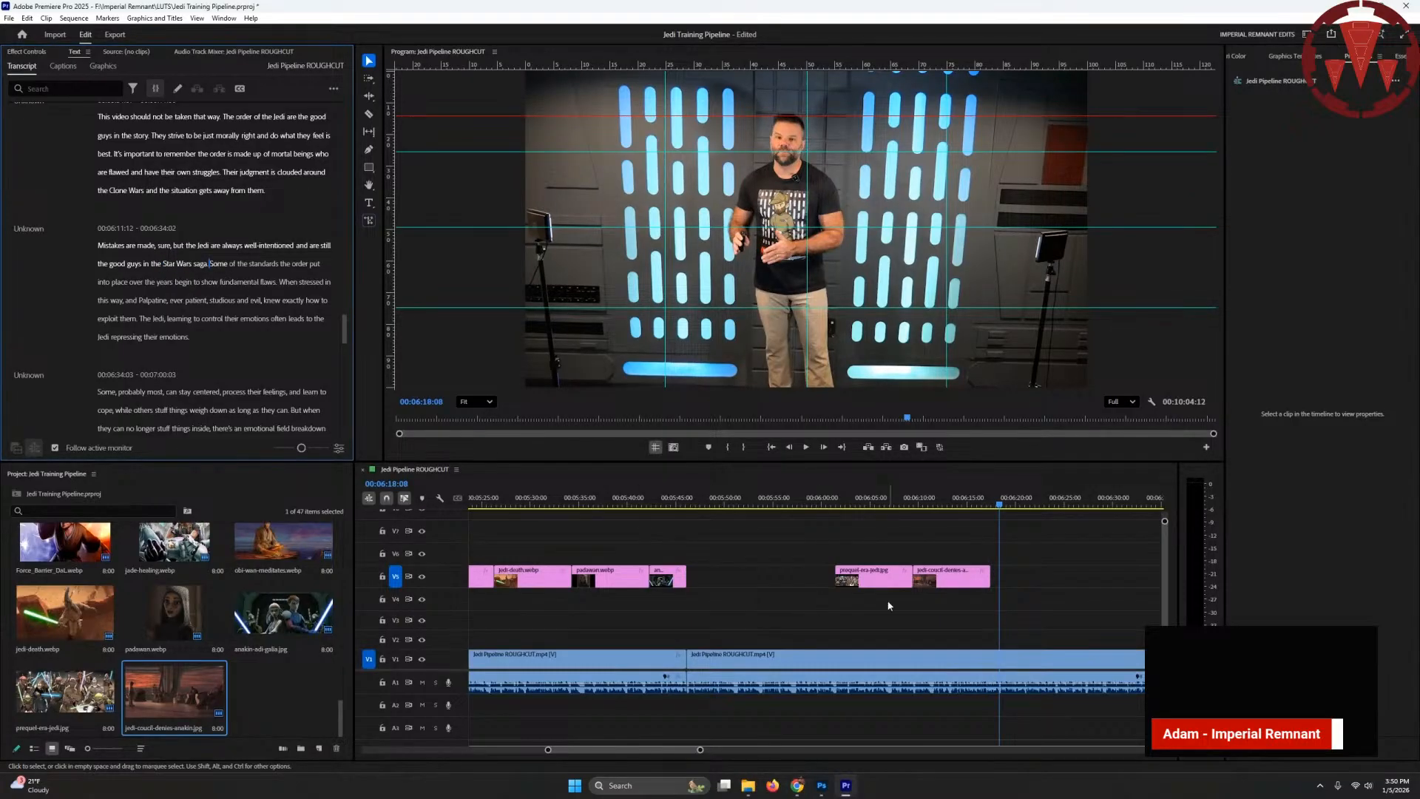
{"action": "left_click_drag", "start_coordinate": [990, 577], "coordinate": [999, 577]}
- Import jedi-funeral.webp onto V5 at 00:06:18:08 and move the playhead to its end at 00:06:26:08
{"action": "key", "text": "alt+Tab"}
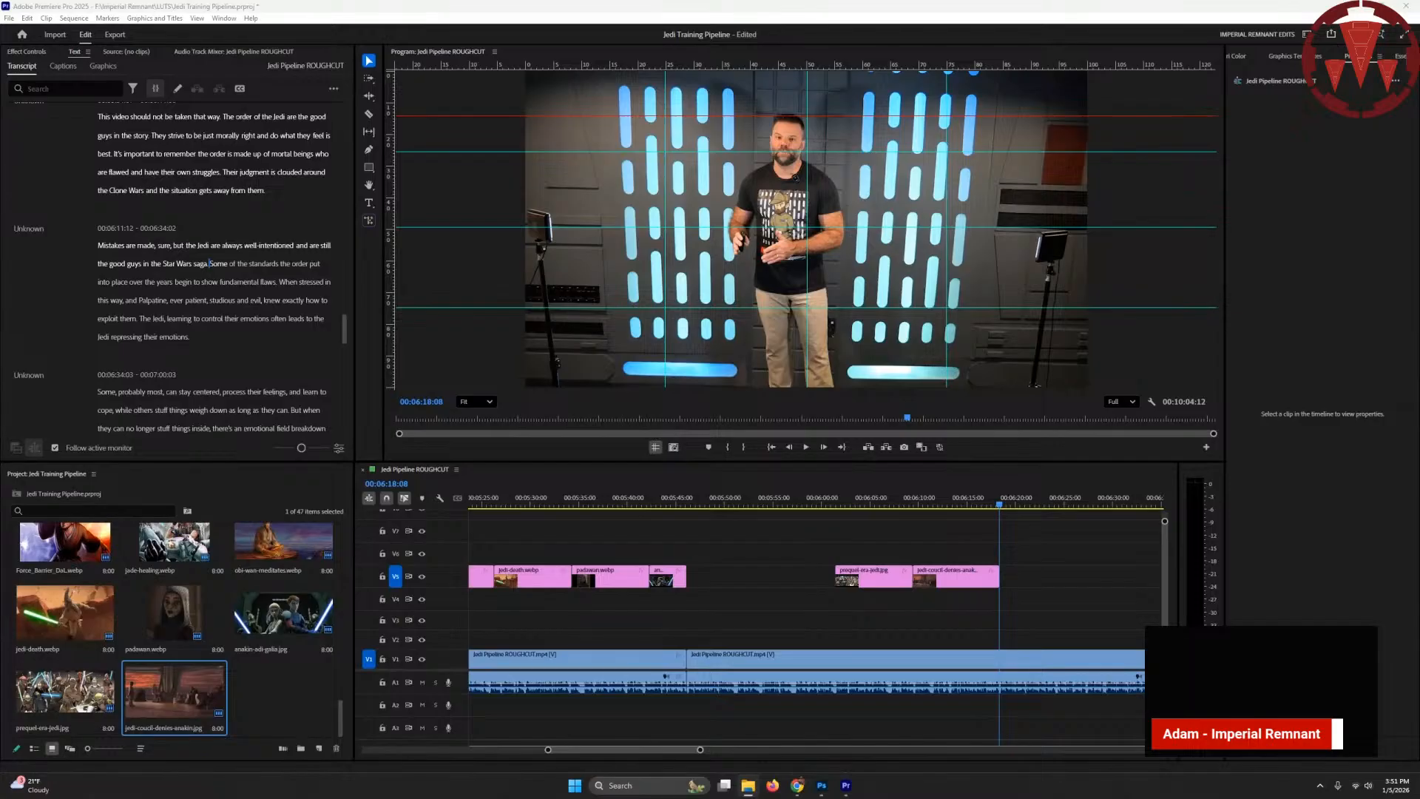
{"action": "left_click_drag", "start_coordinate": [1165, 722], "coordinate": [1004, 579]}
{"action": "key", "text": "Down"}
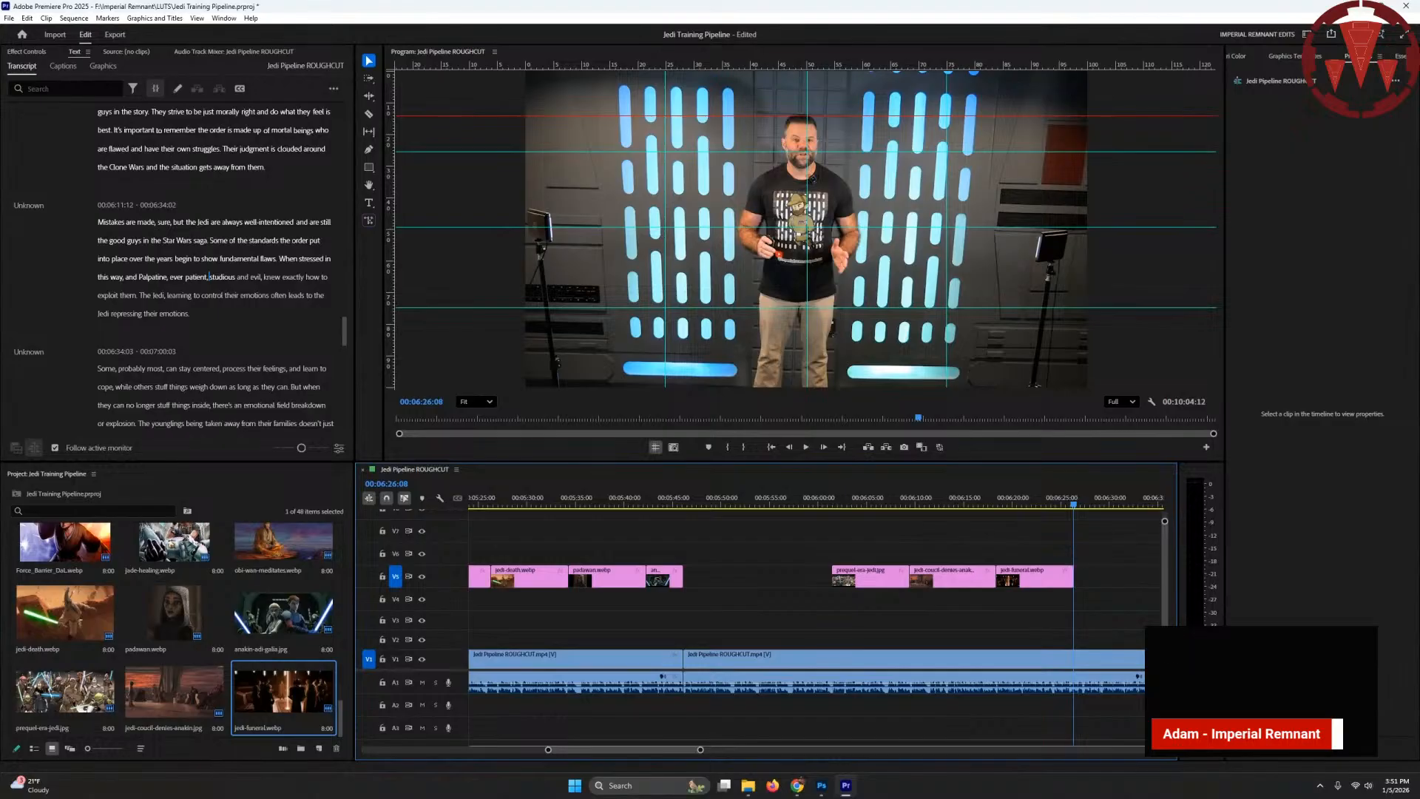
- Import TempleBombingFuneral.webp at 00:06:26:08 and iskat-jedi.png at 00:06:34:08 back to back onto V5, leaving the playhead at 00:06:42:08
{"action": "left_click_drag", "start_coordinate": [283, 691], "coordinate": [1082, 569]}
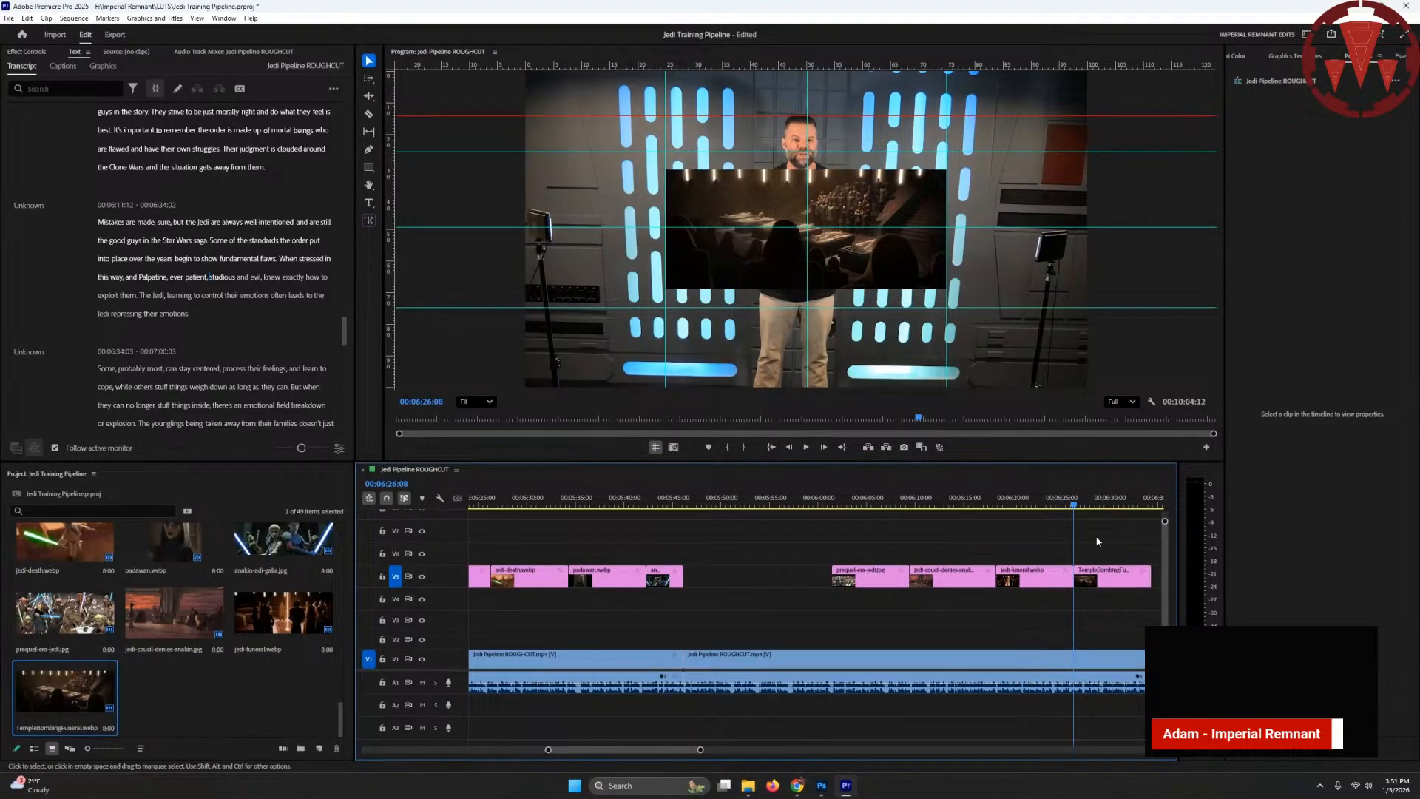
{"action": "key", "text": "Down"}
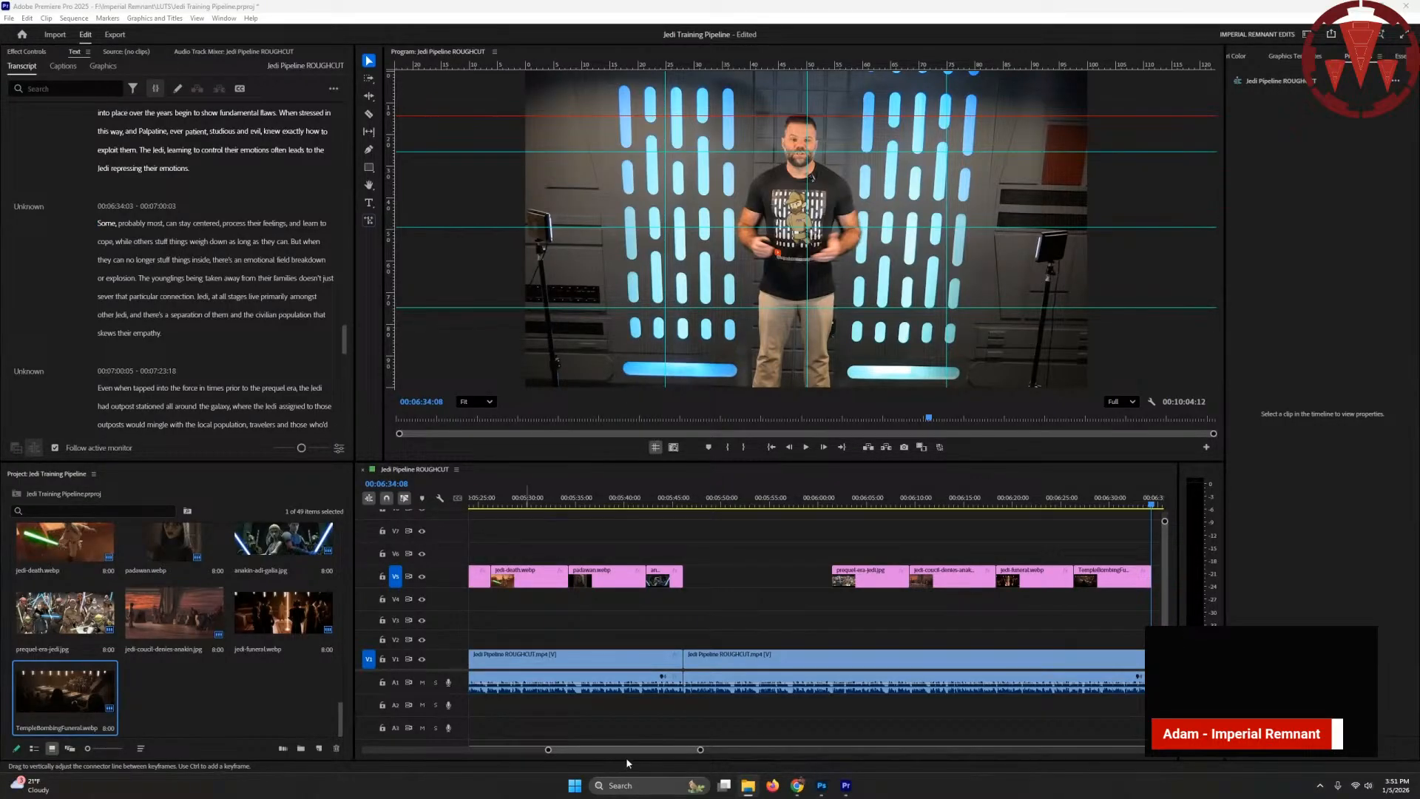
{"action": "left_click_drag", "start_coordinate": [636, 749], "coordinate": [659, 749]}
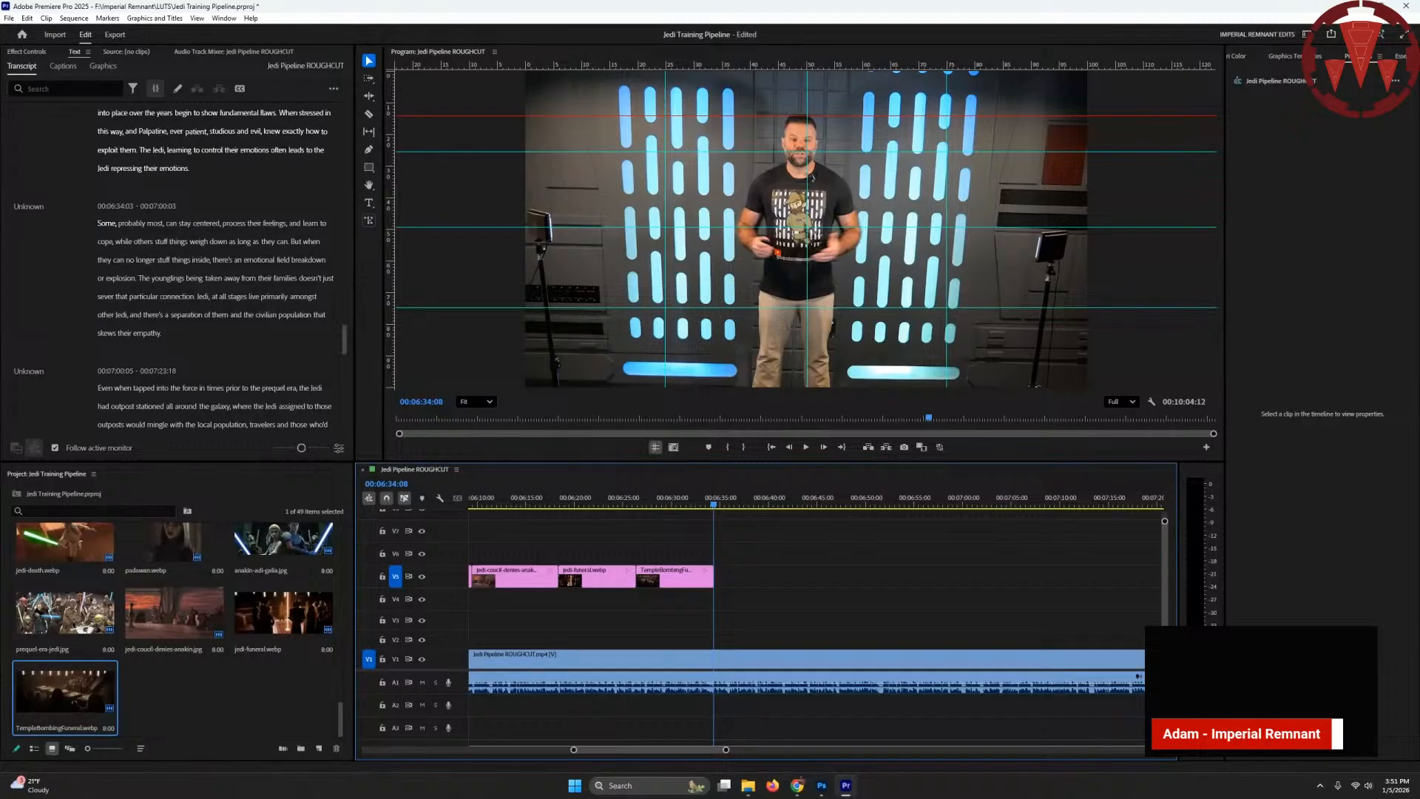
{"action": "key", "text": "alt+Tab"}
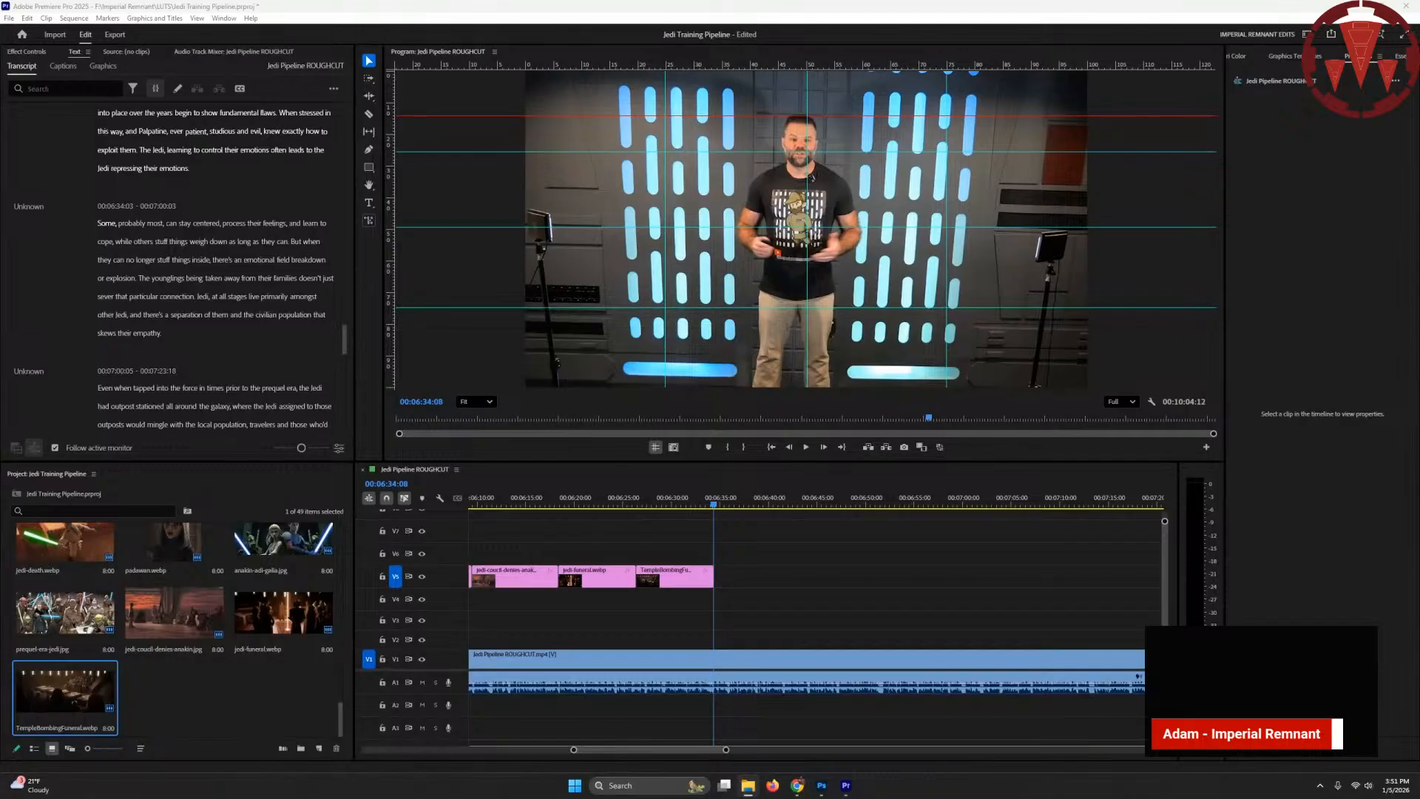
{"action": "left_click_drag", "start_coordinate": [44, 472], "coordinate": [729, 577]}
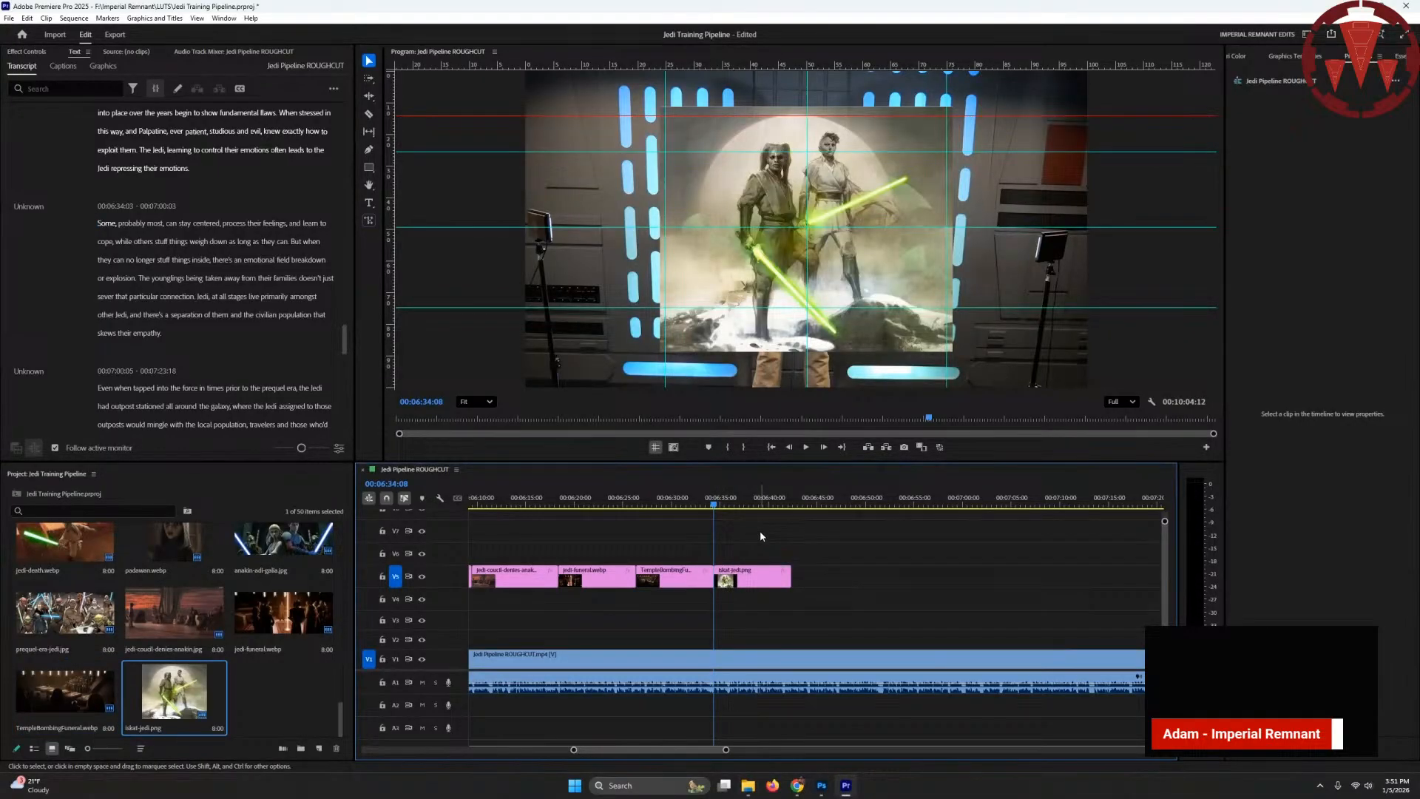
{"action": "key", "text": "Down"}
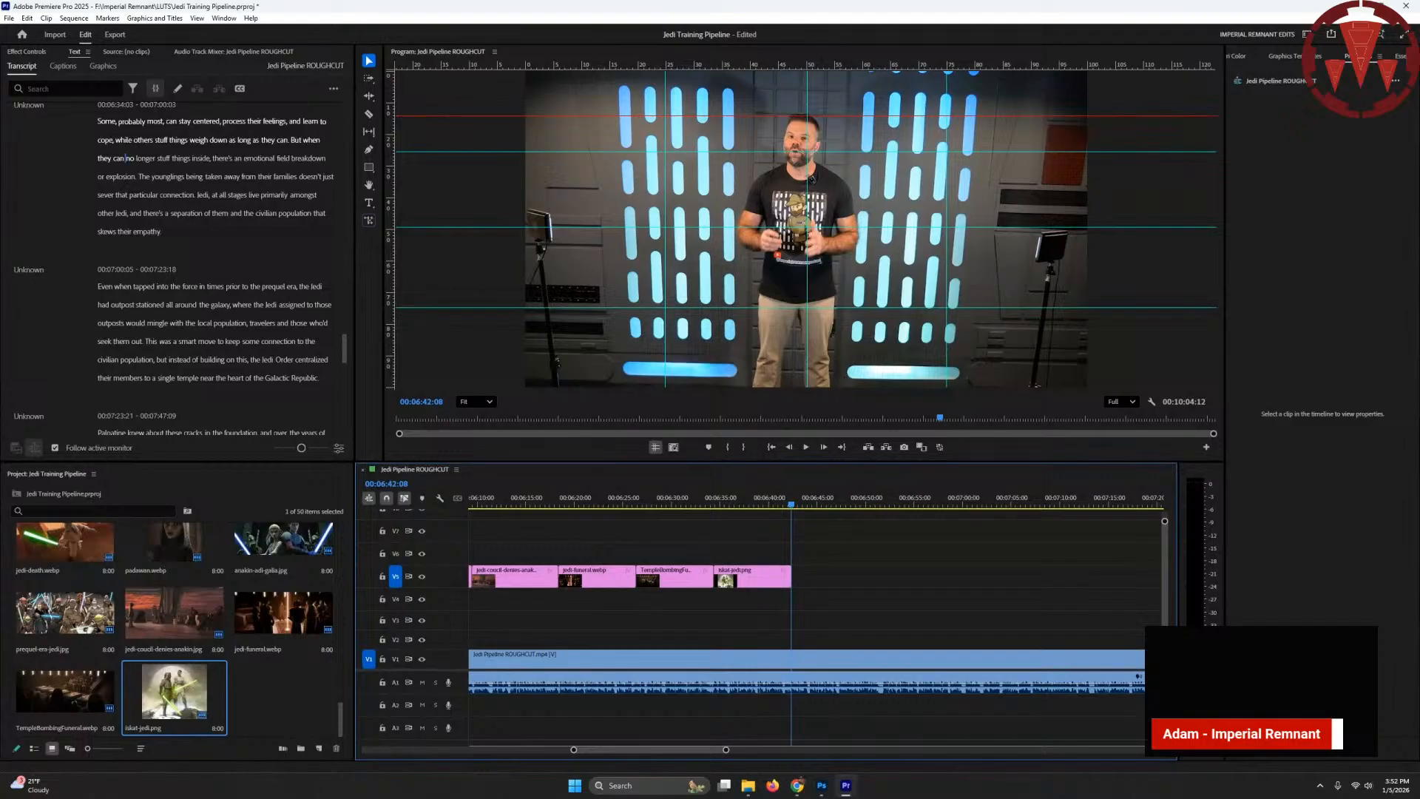
- Import iskat-inquisitor.jpeg onto V5 at 00:06:42:08 and extend its end to 00:06:51:16, where the transcript sentence "Jedi, at all stages" begins
{"action": "left_click_drag", "start_coordinate": [0, 546], "coordinate": [803, 577]}
{"action": "key", "text": "Down"}
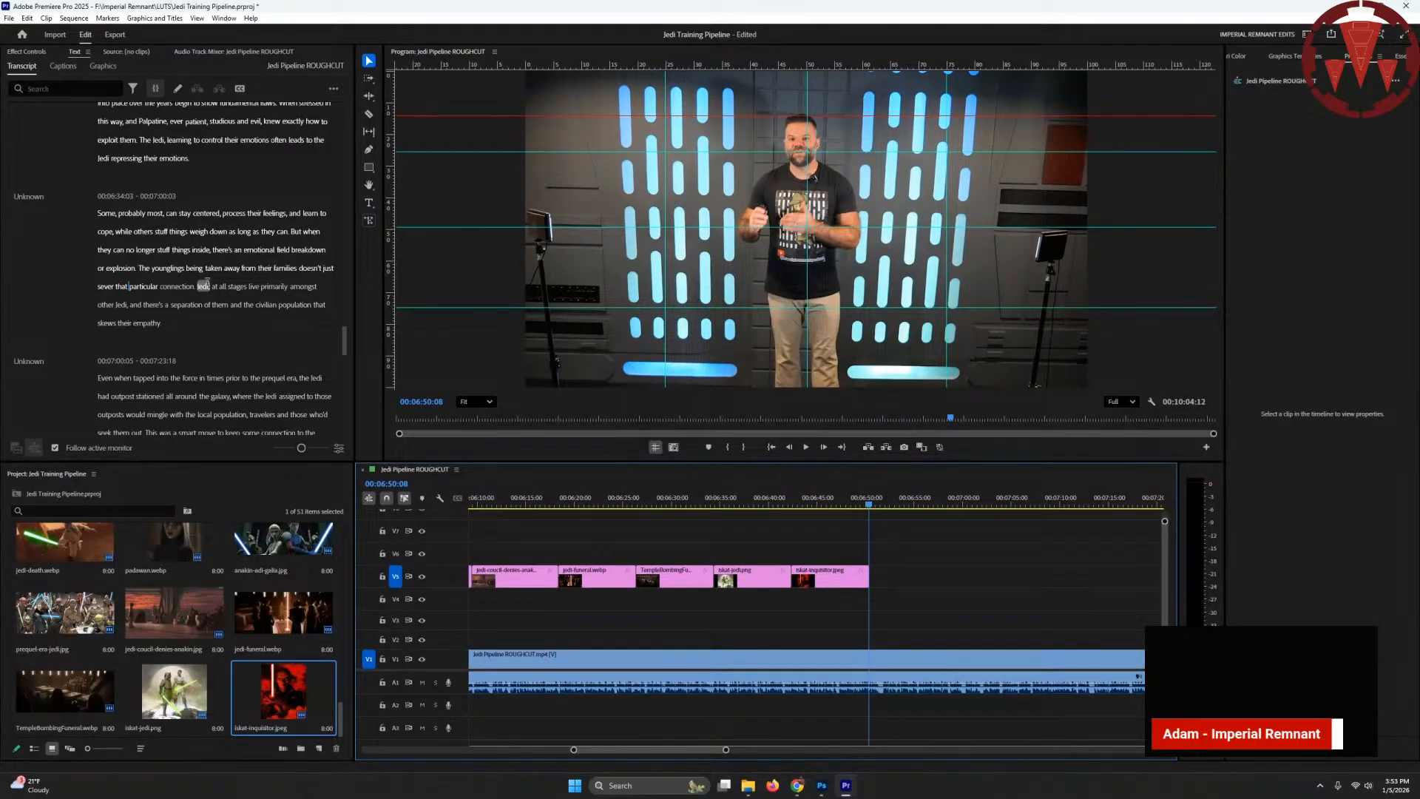
{"action": "left_click", "coordinate": [203, 286]}
{"action": "left_click_drag", "start_coordinate": [870, 576], "coordinate": [882, 576]}
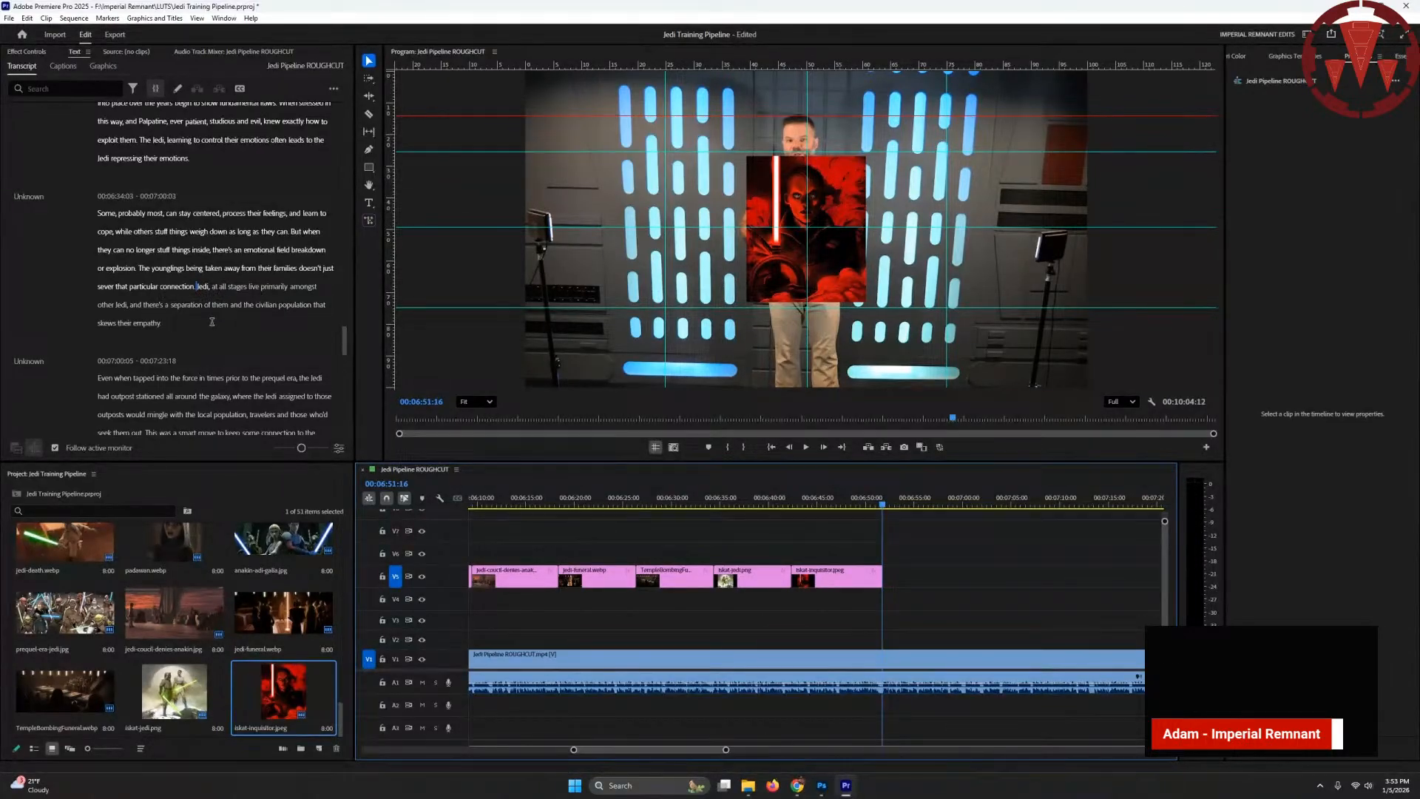
- Import jedi-temple-main.jpeg onto V5 directly after the inquisitor image at 00:06:51:16 and move the playhead to its end at 00:06:59:17
{"action": "key", "text": "alt+Tab"}
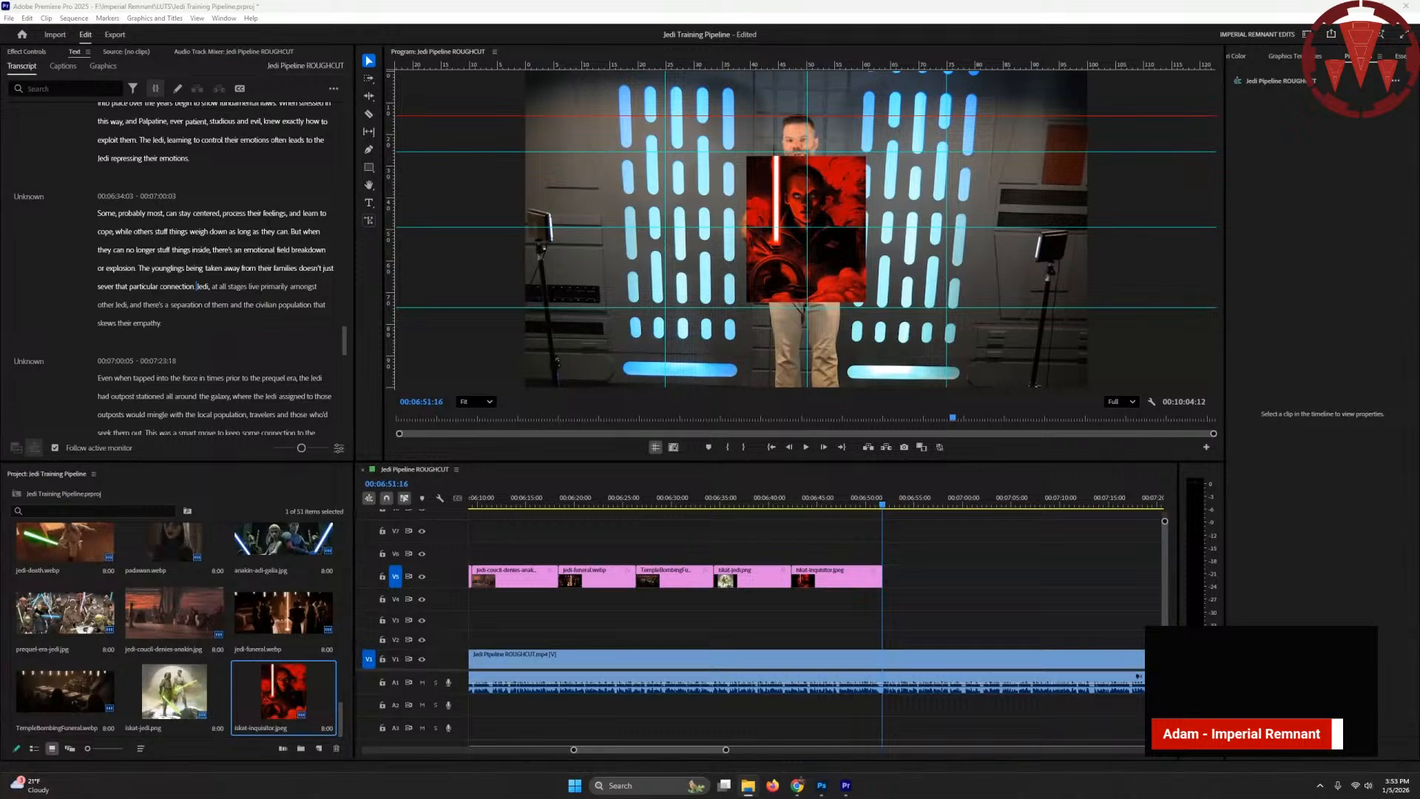
{"action": "left_click_drag", "start_coordinate": [219, 586], "coordinate": [887, 583]}
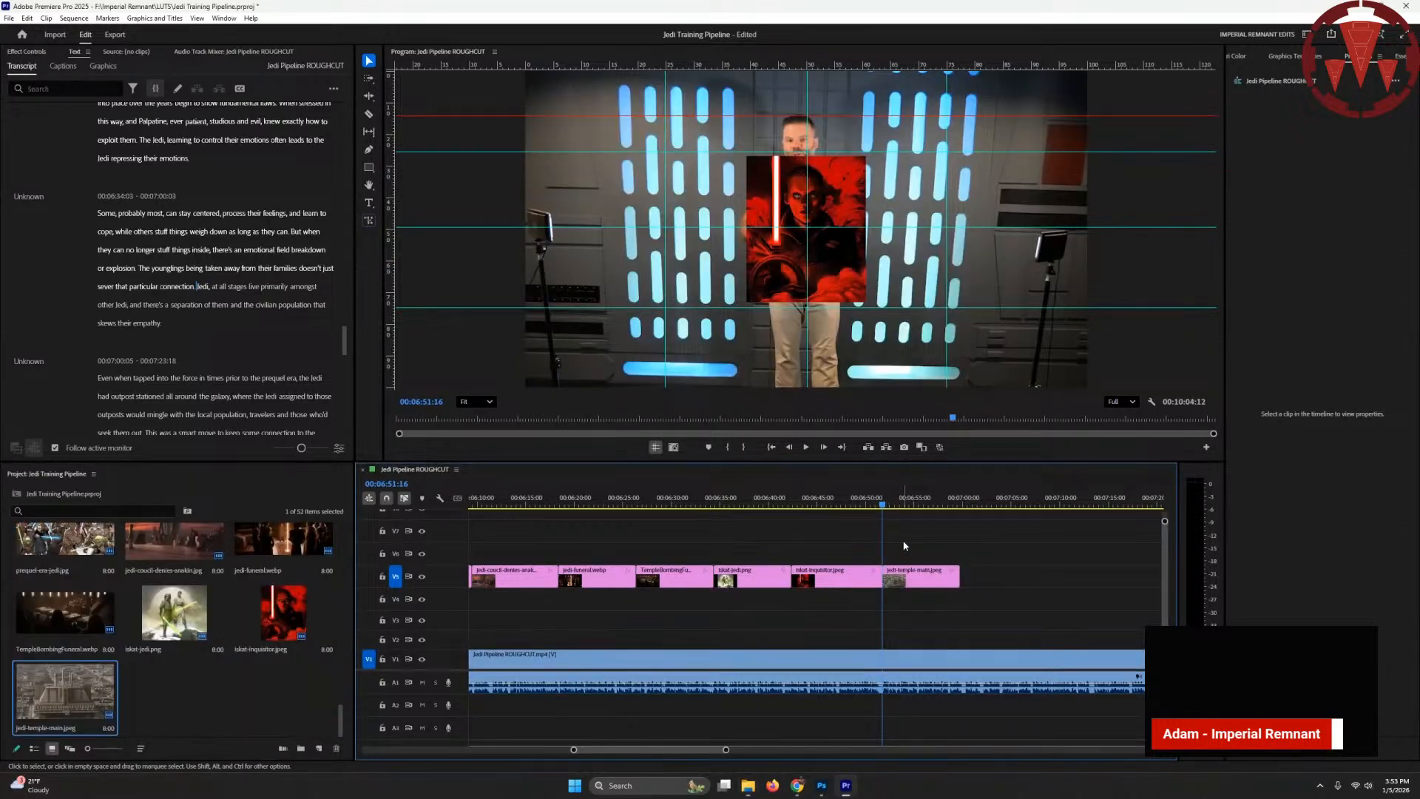
{"action": "key", "text": "Right"}
{"action": "key", "text": "Down"}
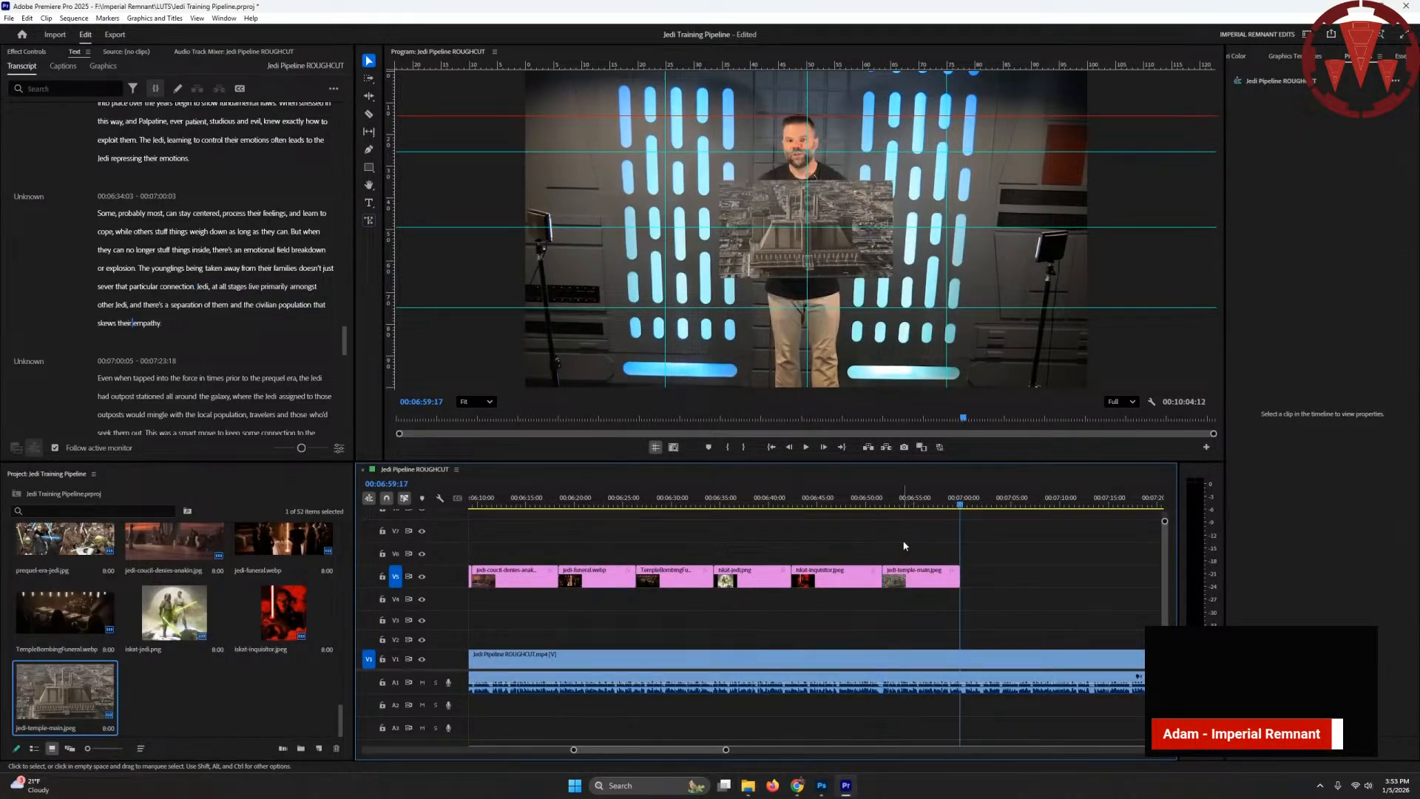
{"action": "left_click", "coordinate": [132, 323]}
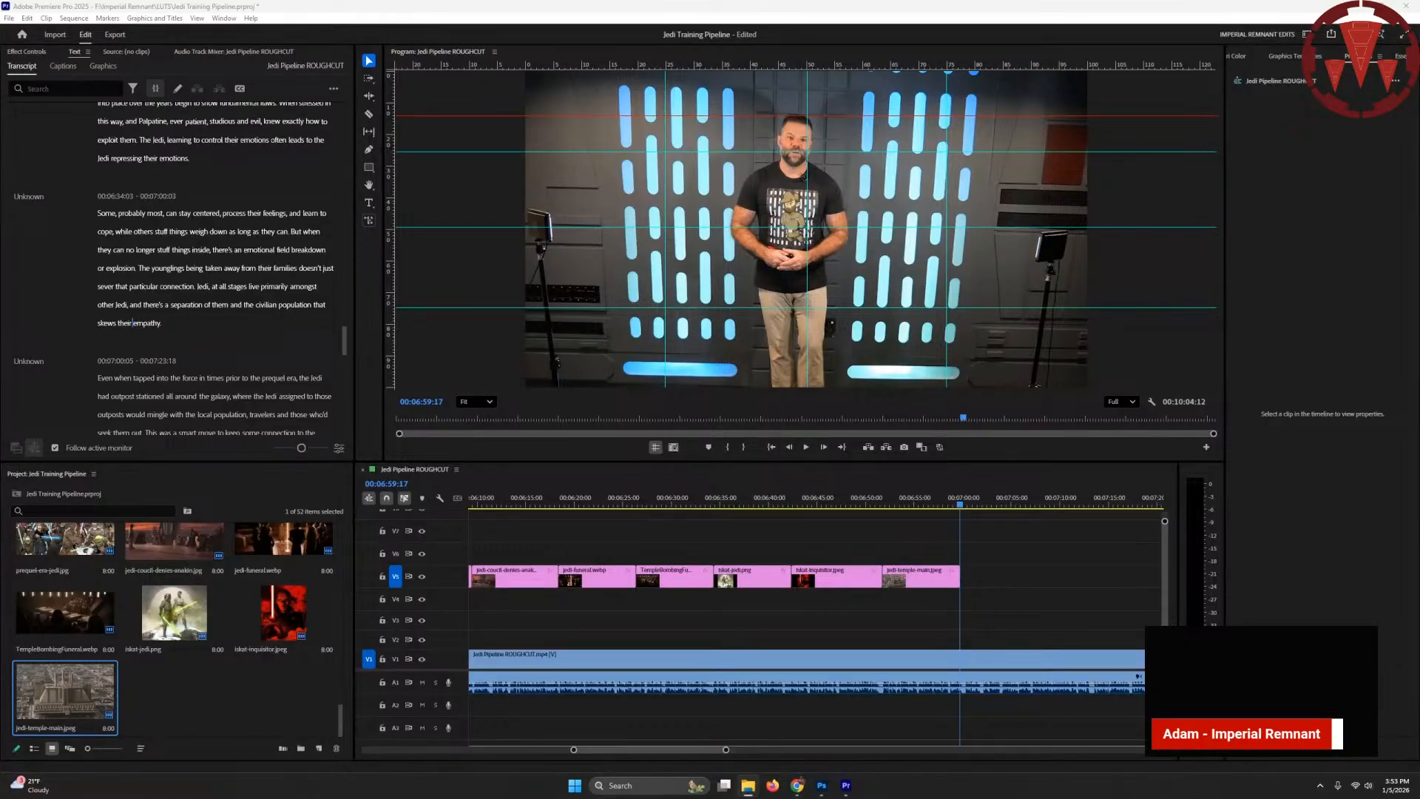
- Import adi-gallia-master.jpeg at 00:06:59:17 and Allya-watercolor.webp at 00:07:07:17 onto V5, leaving the playhead at 00:07:15:17
{"action": "left_click_drag", "start_coordinate": [381, 562], "coordinate": [283, 686]}
{"action": "left_click_drag", "start_coordinate": [173, 691], "coordinate": [971, 581]}
{"action": "key", "text": "Down"}
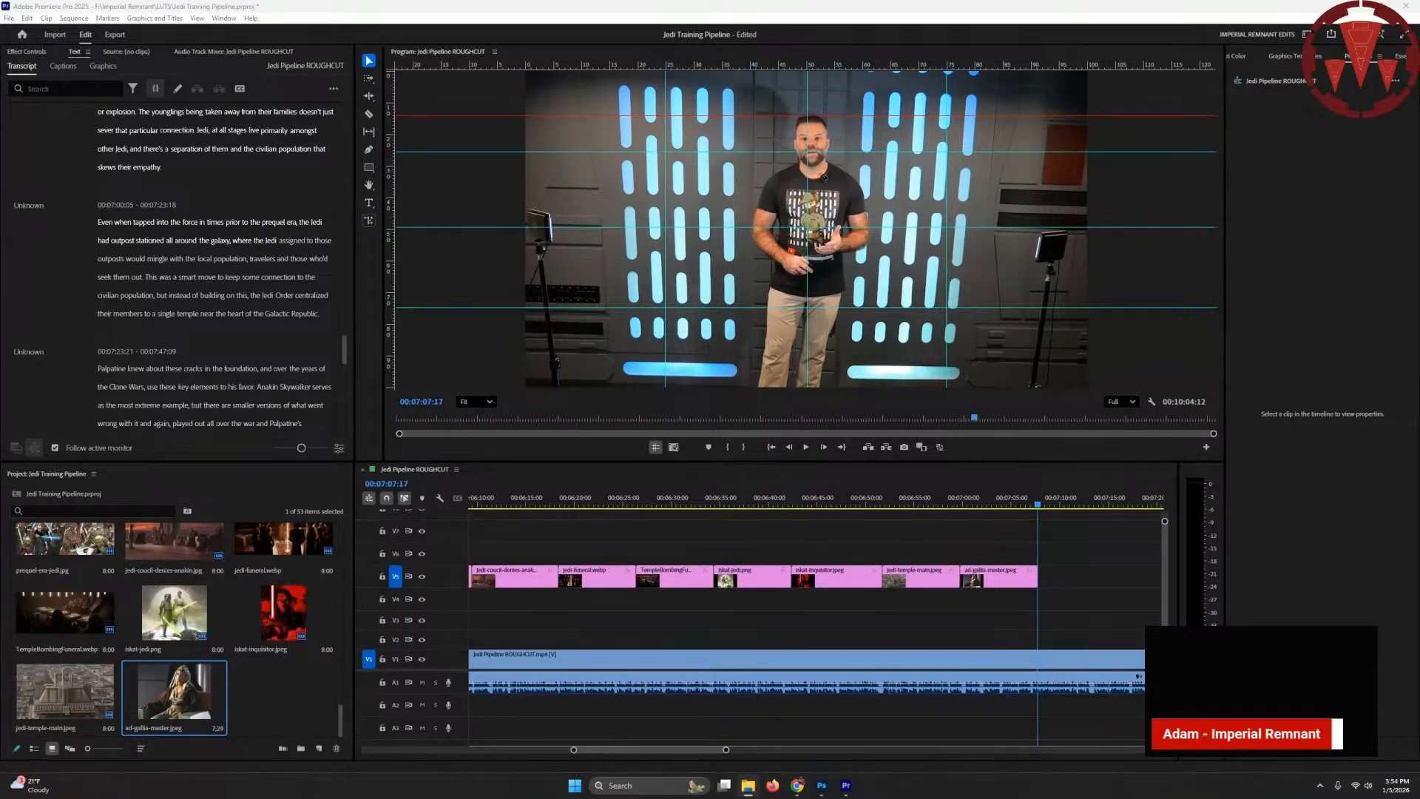
{"action": "left_click_drag", "start_coordinate": [984, 639], "coordinate": [1066, 579]}
{"action": "key", "text": "Down"}
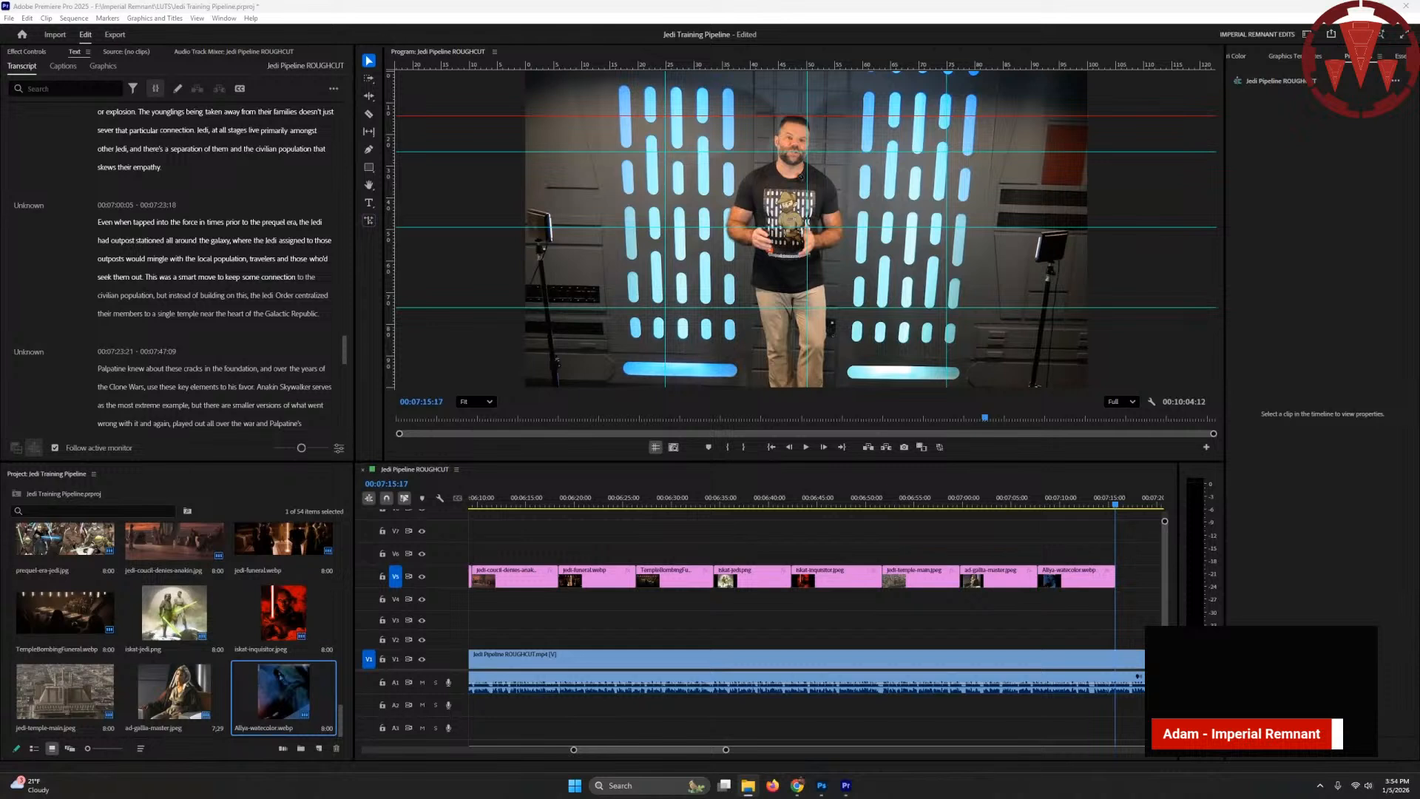
- Import Anakin_Solo.webp onto V5 at 00:07:15:17 and extend its end to 00:07:23:21, where the transcript sentence "Palpatine knew about these cracks" begins
{"action": "left_click_drag", "start_coordinate": [674, 750], "coordinate": [700, 750]}
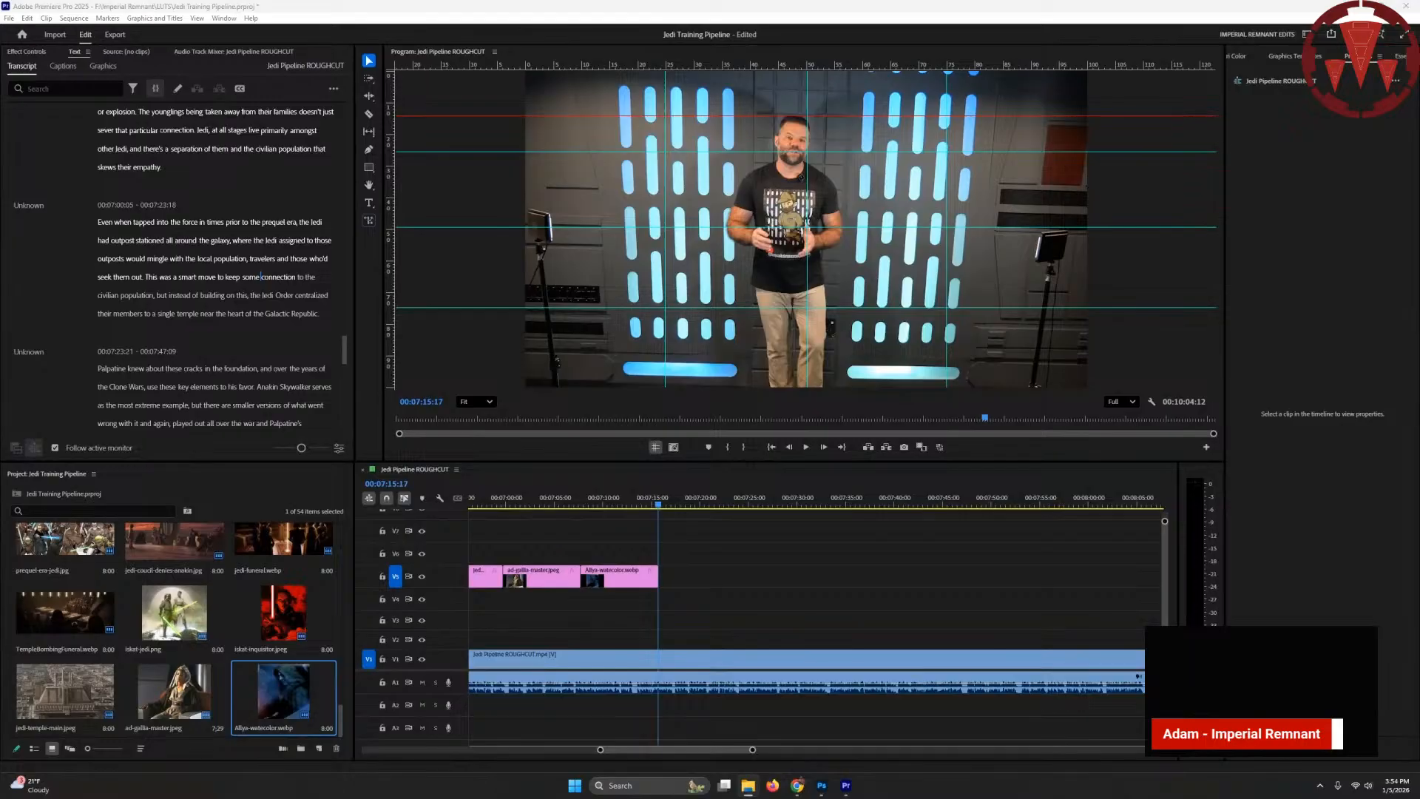
{"action": "left_click_drag", "start_coordinate": [122, 533], "coordinate": [284, 703]}
{"action": "left_click_drag", "start_coordinate": [65, 692], "coordinate": [667, 583]}
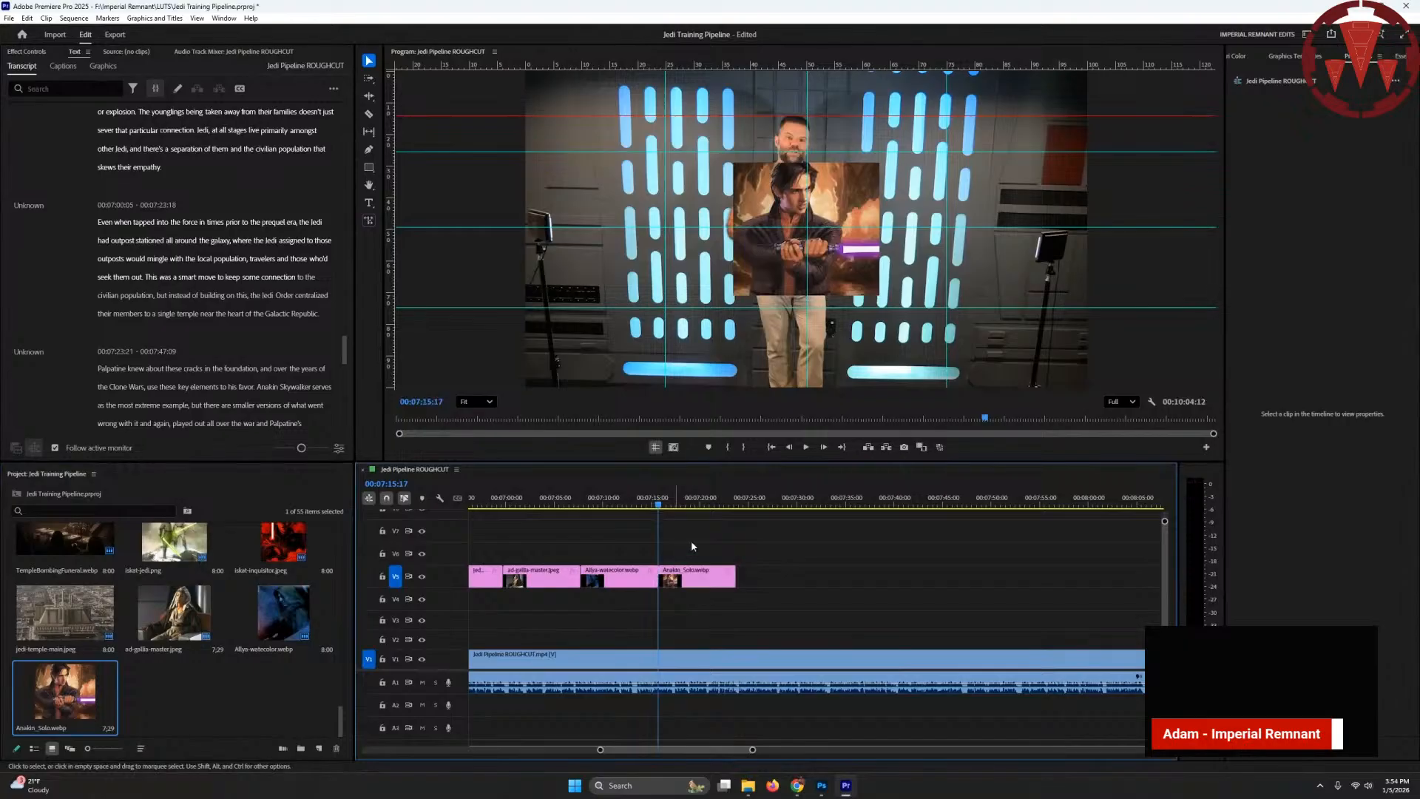
{"action": "key", "text": "Down"}
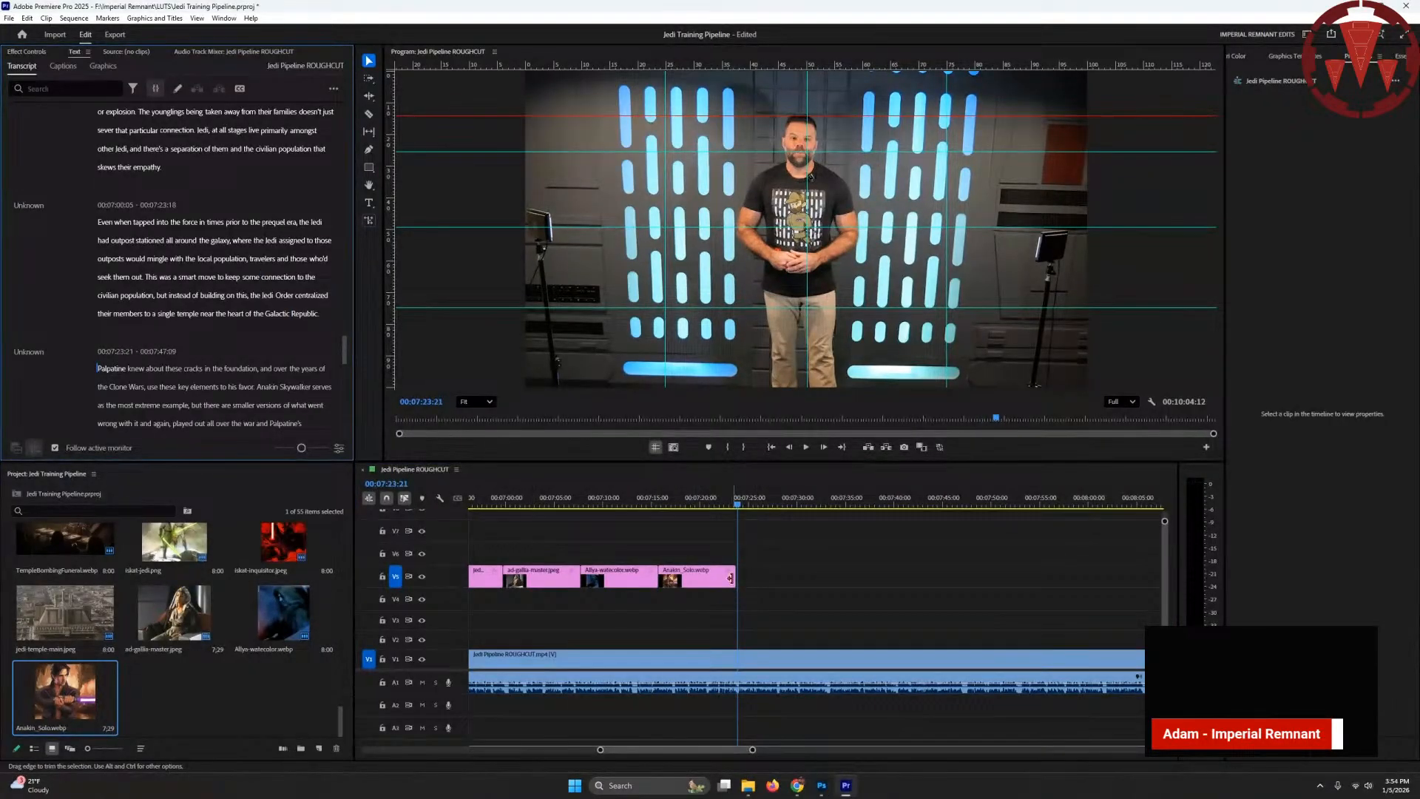
{"action": "left_click_drag", "start_coordinate": [736, 578], "coordinate": [737, 578]}
- Import sheev-palpatine.webp onto V5 at 00:07:23:21 and move the playhead to its end at 00:07:31:21
{"action": "key", "text": "alt+Tab"}
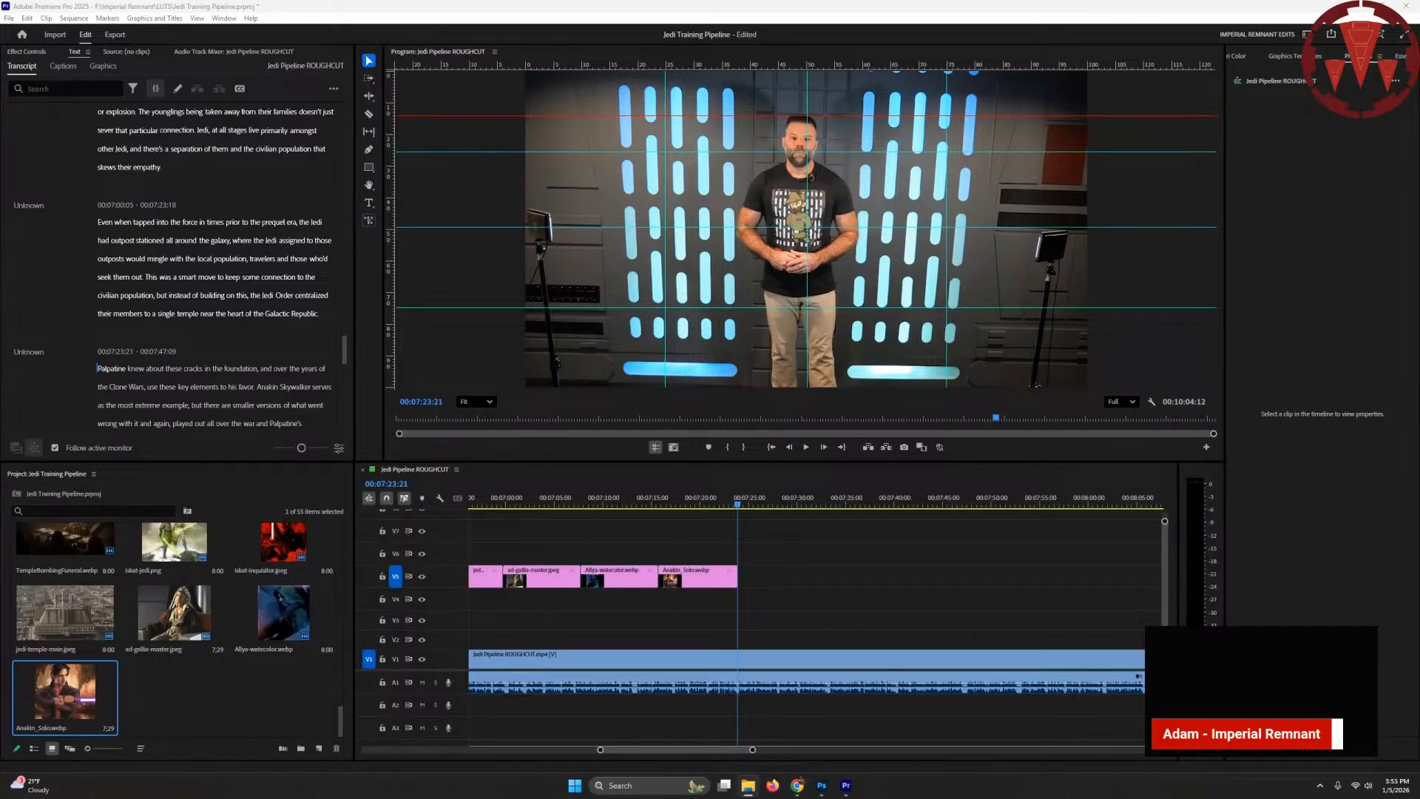
{"action": "left_click_drag", "start_coordinate": [2, 531], "coordinate": [769, 586]}
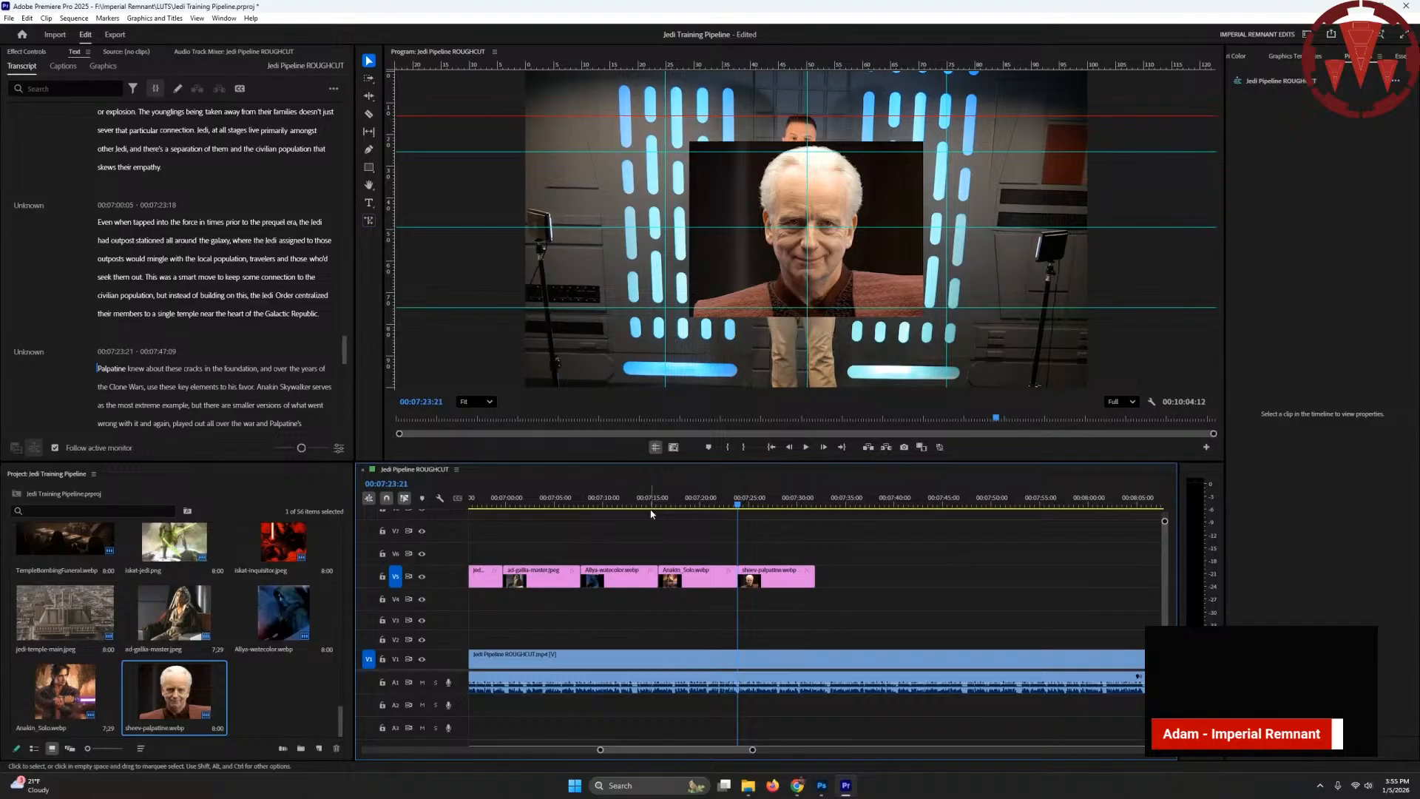
{"action": "key", "text": "Down"}
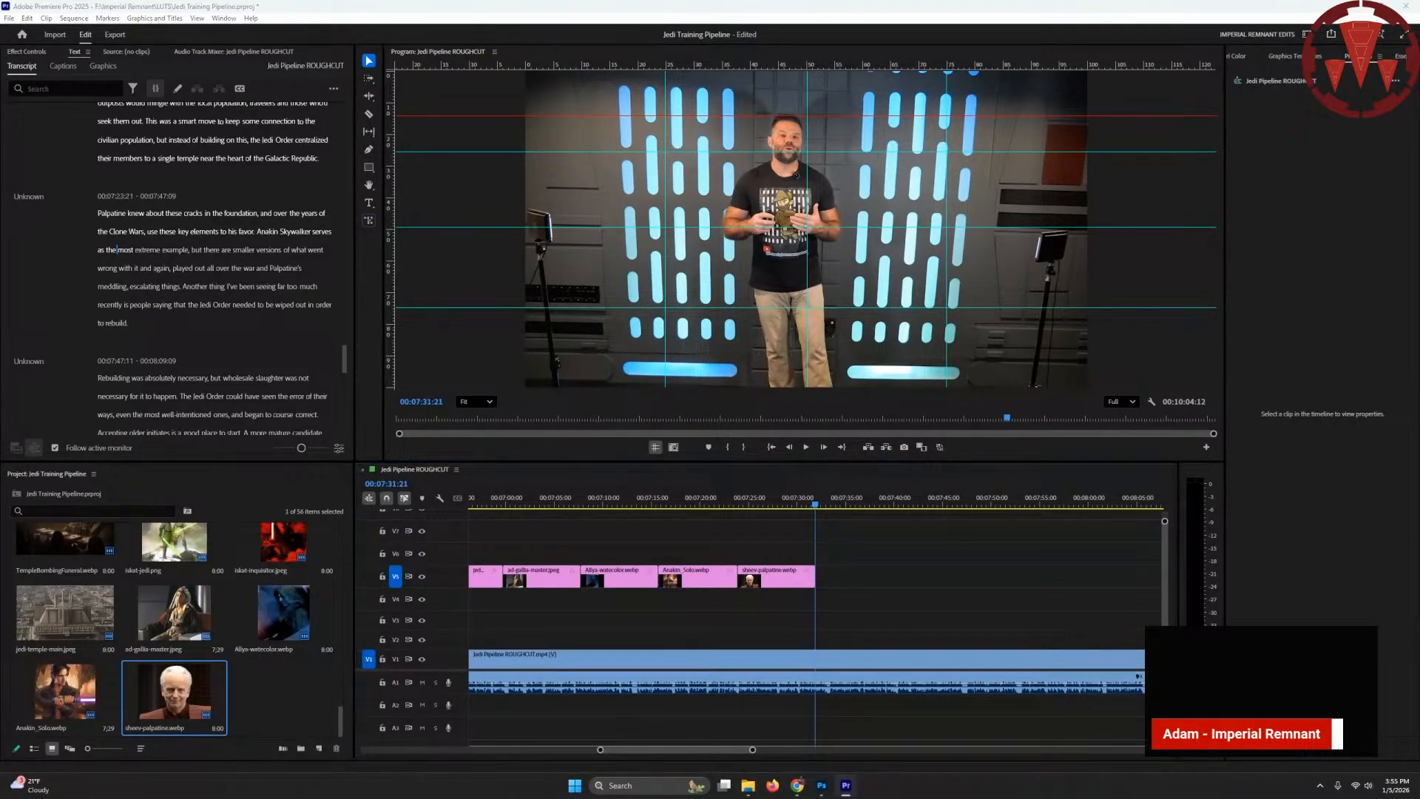
- Import the SithTeachings-Convergence image onto V5 at 00:07:31:21 and extend its end to 00:07:40:07, where the transcript sentence "Another thing" begins
{"action": "left_click_drag", "start_coordinate": [318, 544], "coordinate": [828, 566]}
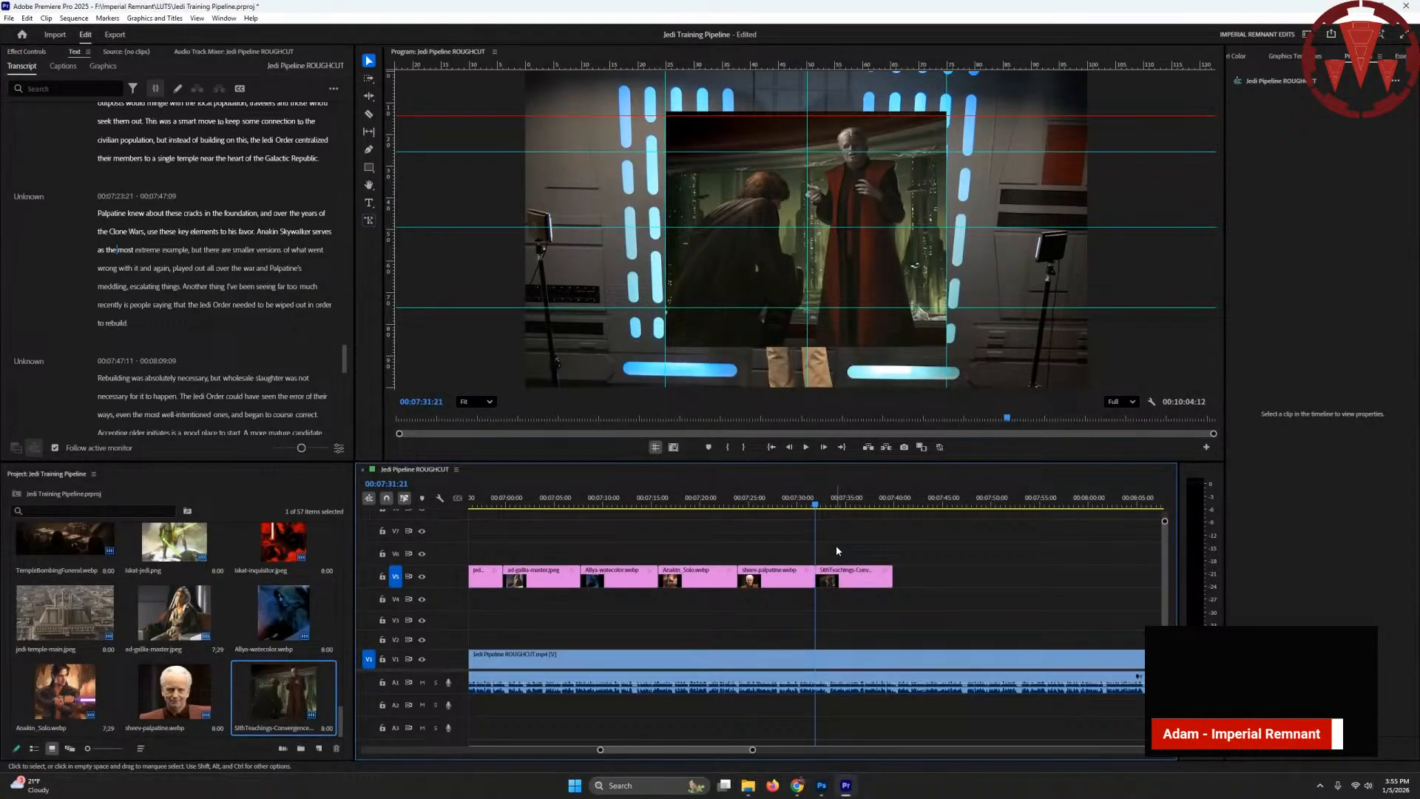
{"action": "key", "text": "Down"}
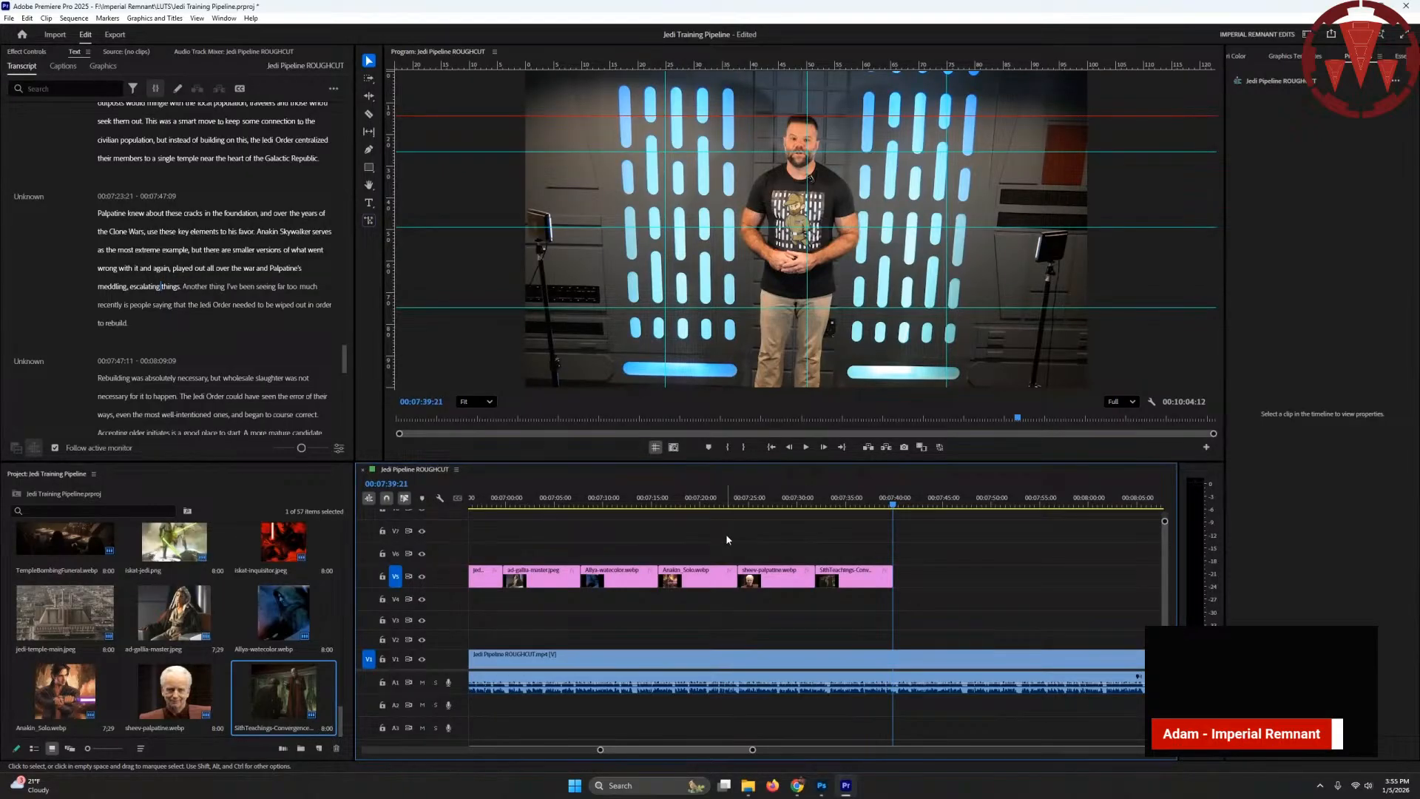
{"action": "left_click", "coordinate": [193, 287]}
{"action": "left_click", "coordinate": [890, 571]}
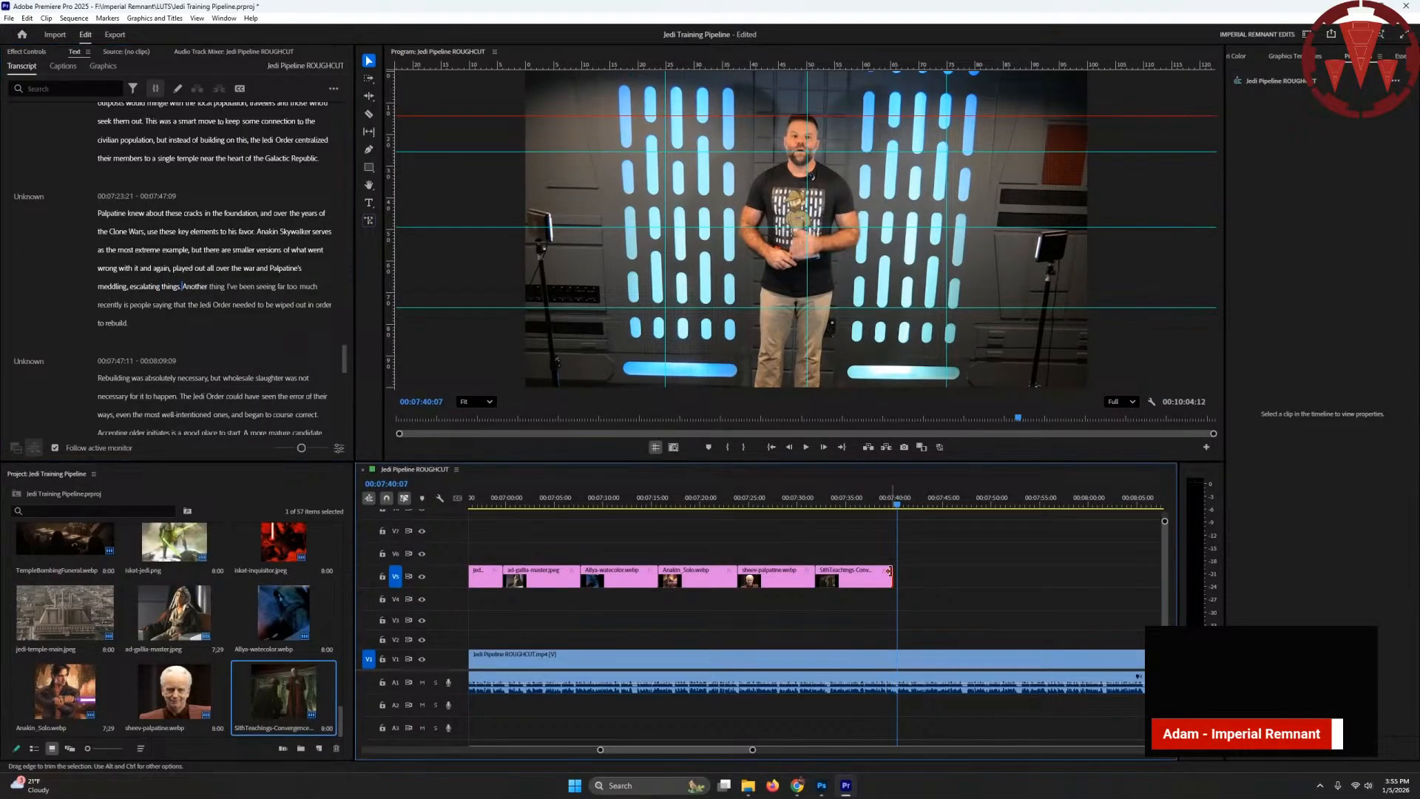
{"action": "left_click_drag", "start_coordinate": [889, 571], "coordinate": [897, 571]}
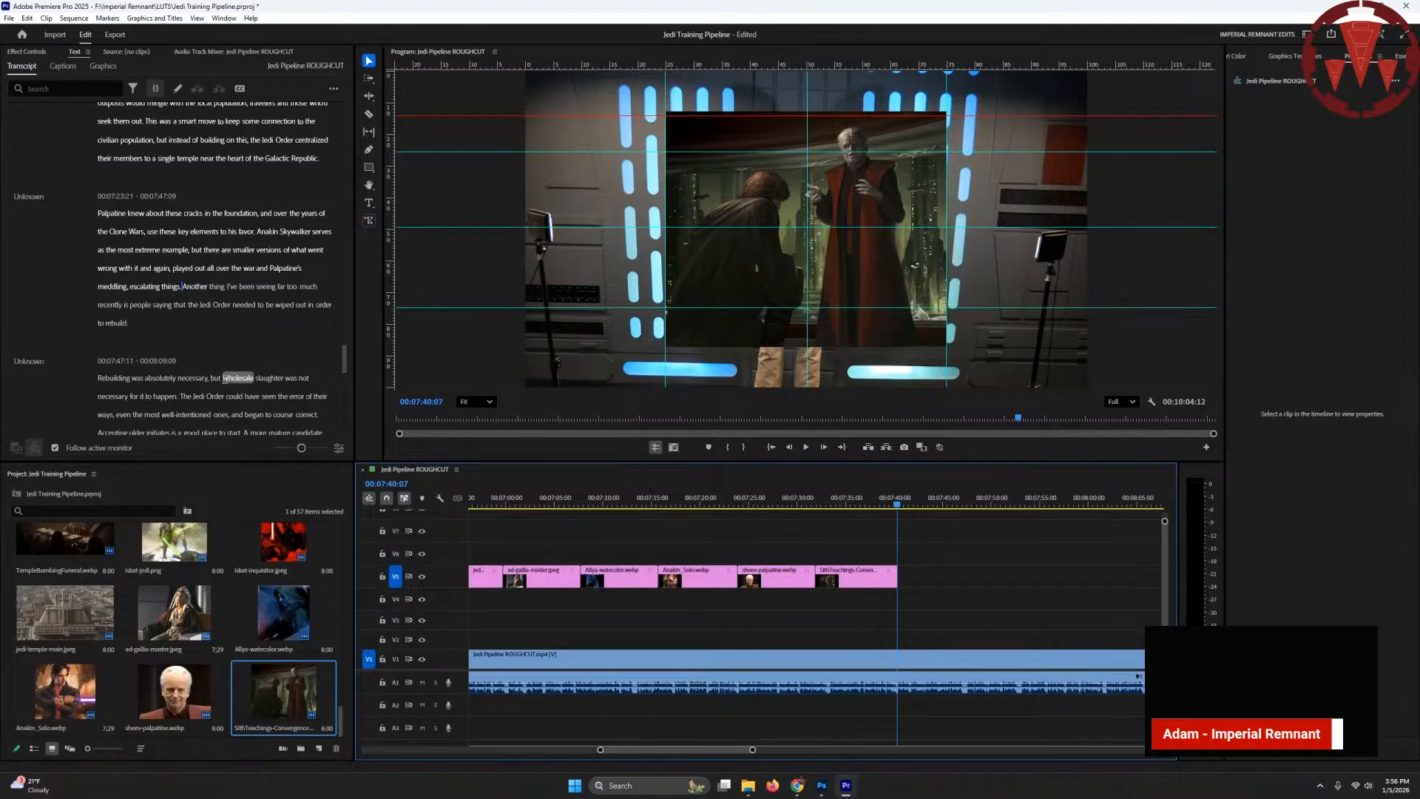
- Import the mace-windu-jedi-council image onto V5 where "The Jedi Order could have seen" begins and extend its end to 00:08:01:19, before "A more mature candidate"
{"action": "left_click", "coordinate": [185, 396]}
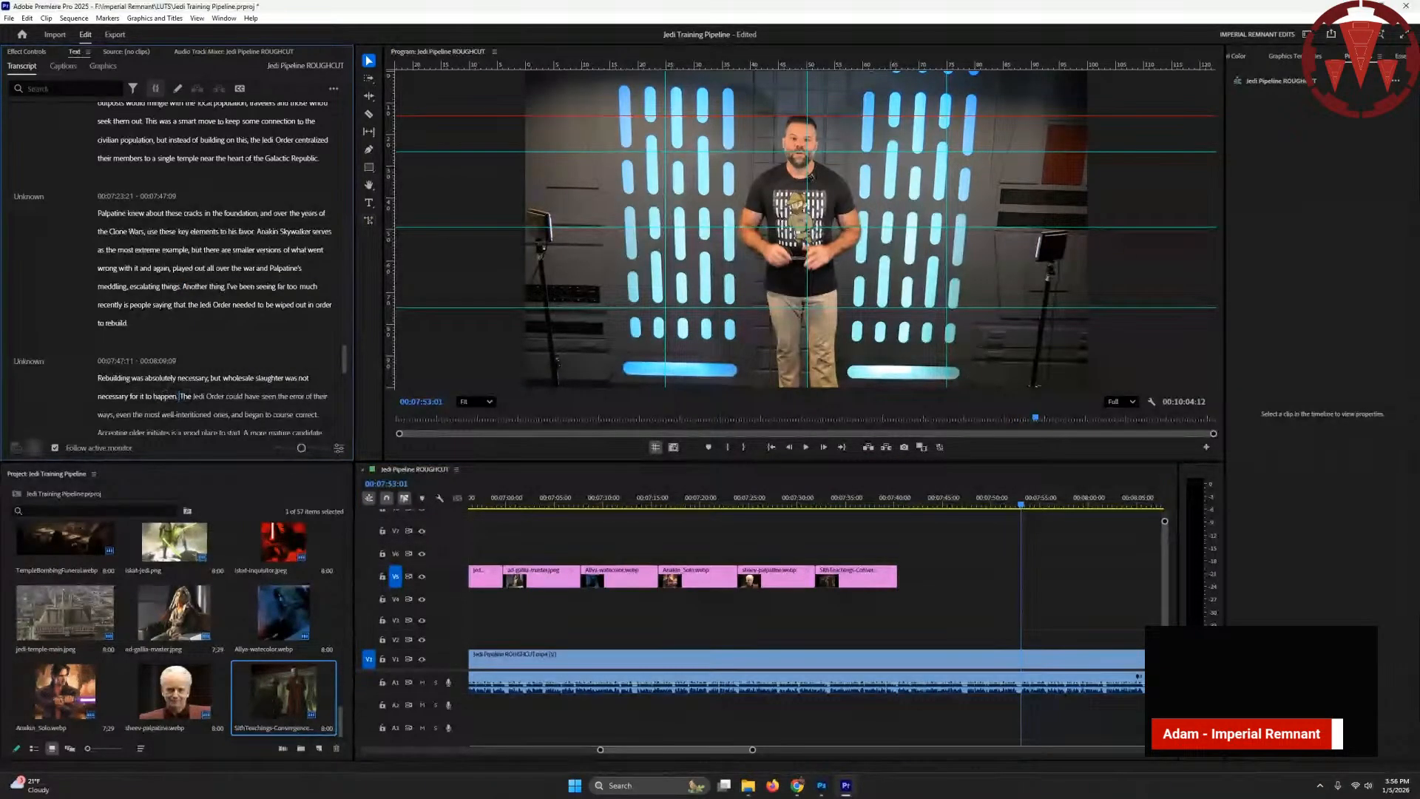
{"action": "key", "text": "alt+Tab"}
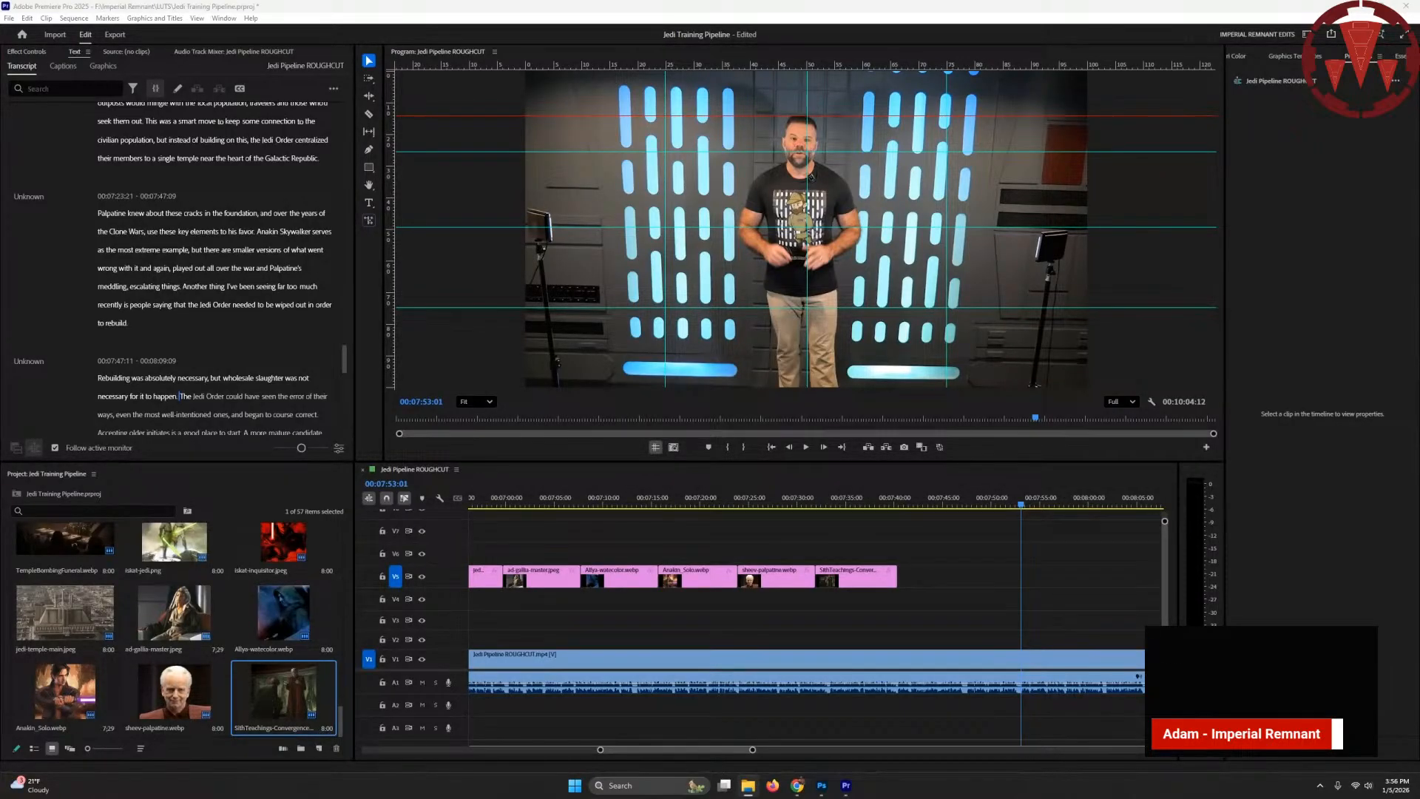
{"action": "left_click_drag", "start_coordinate": [452, 625], "coordinate": [1047, 577]}
{"action": "key", "text": "Right"}
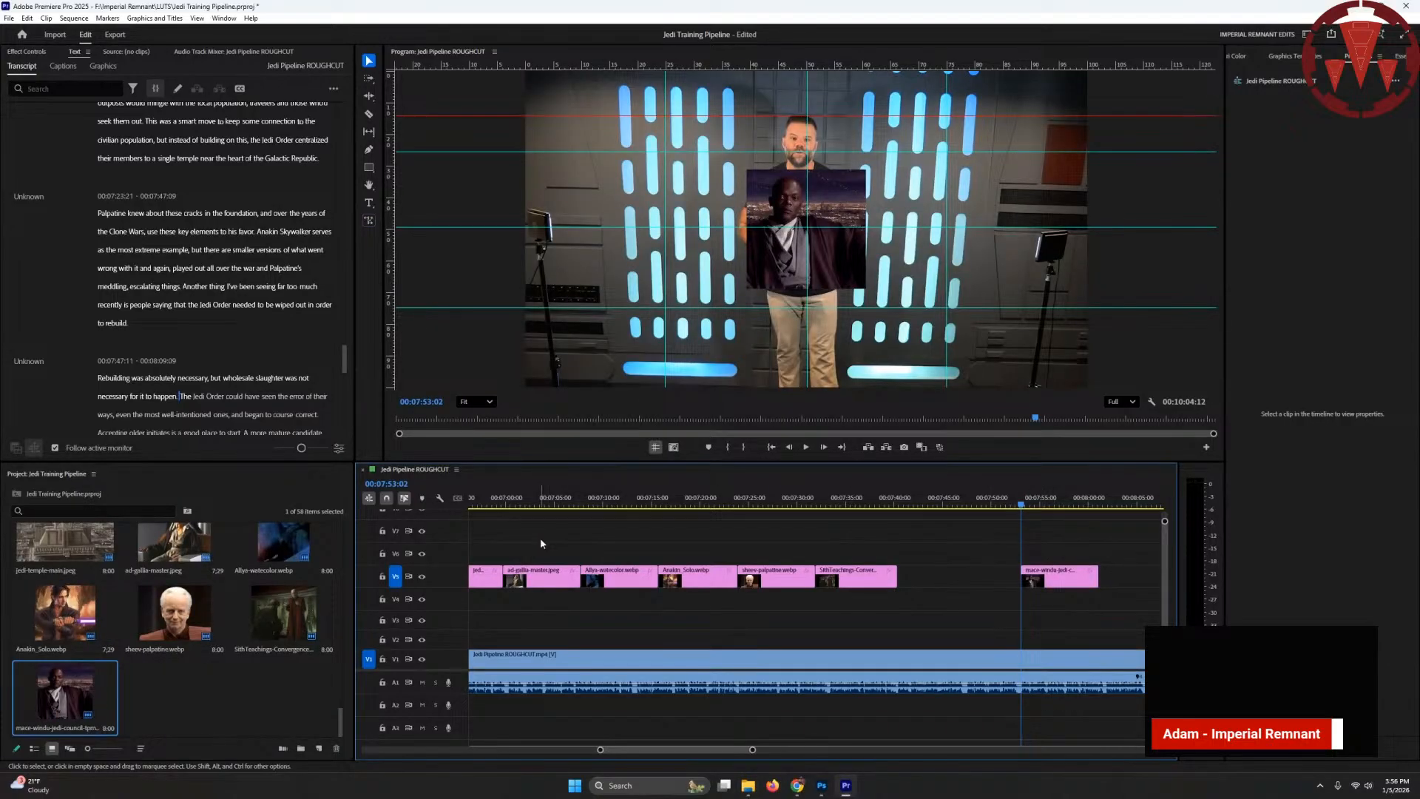
{"action": "key", "text": "Down"}
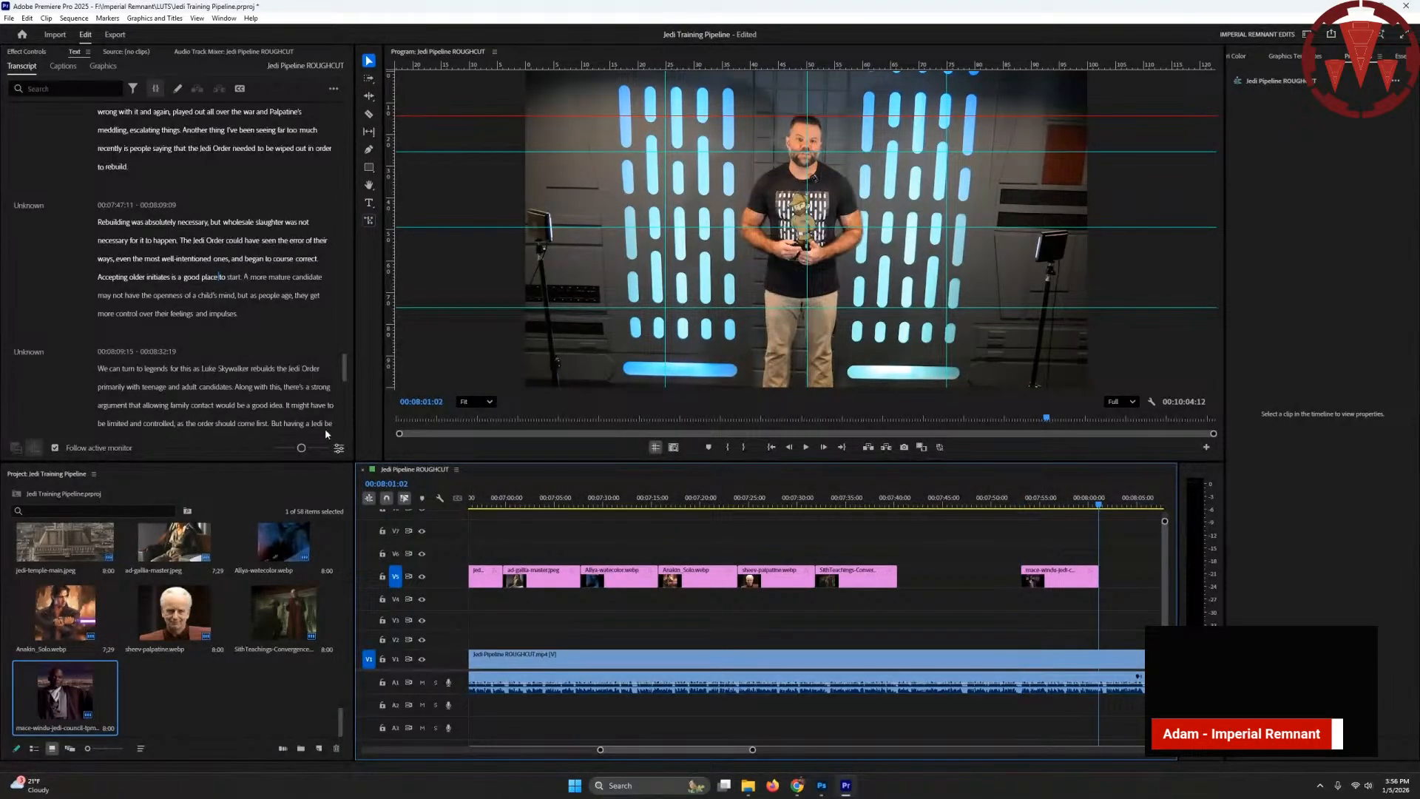
{"action": "left_click", "coordinate": [246, 277]}
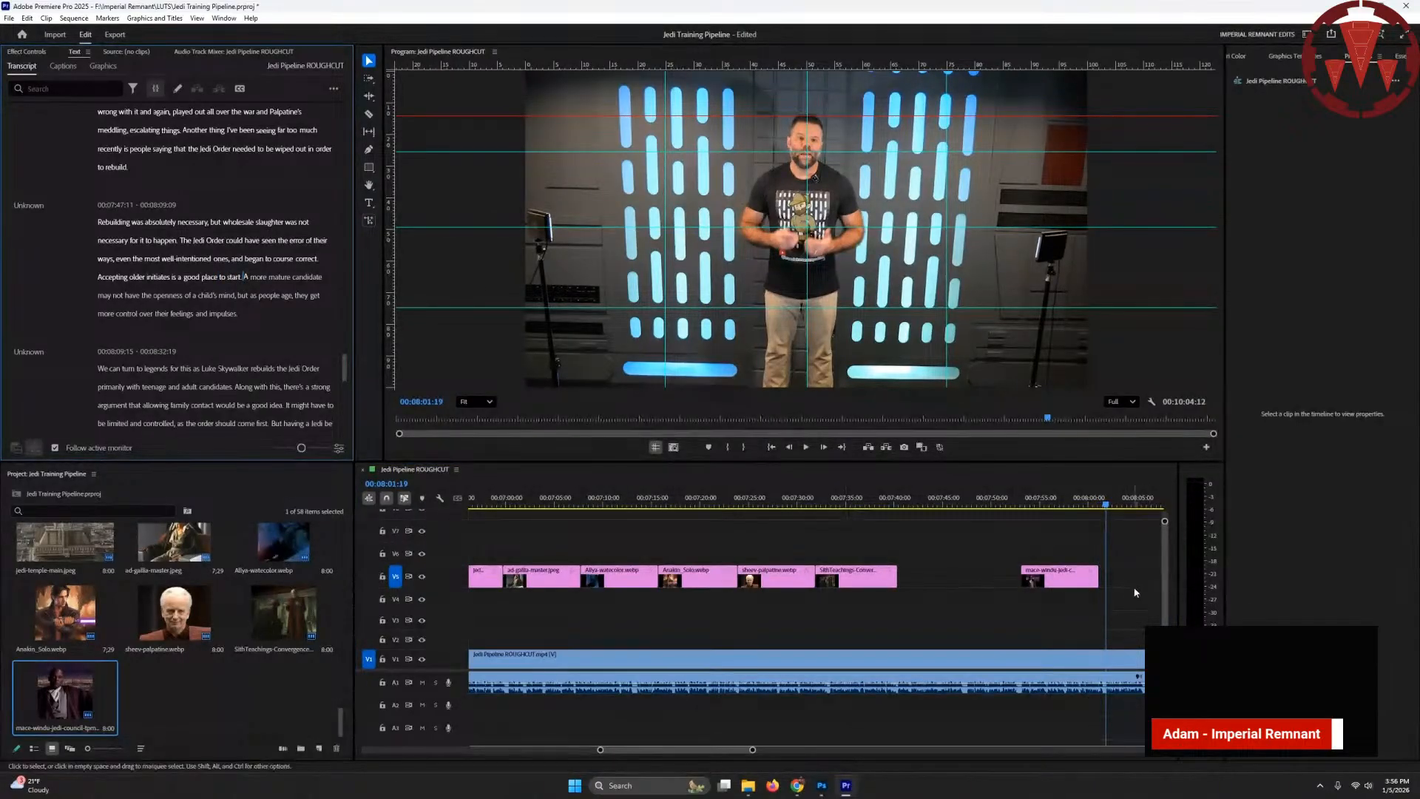
{"action": "left_click_drag", "start_coordinate": [1097, 579], "coordinate": [1106, 578]}
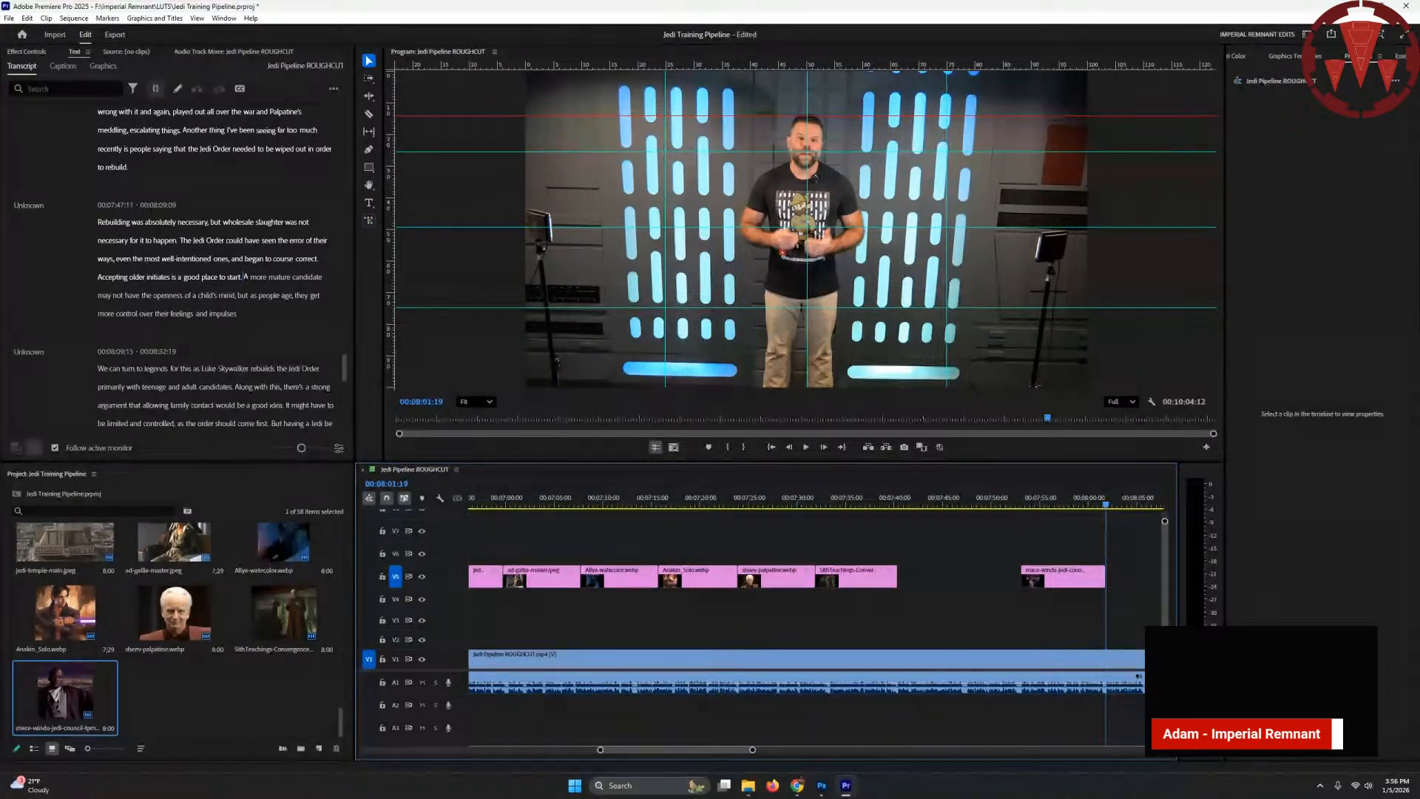
- Import grand-master-legends.webp at 00:08:01:19 and Luke_Legends.webp at 00:08:09:19 onto V5, leaving the playhead at 00:08:17:19
{"action": "key", "text": "alt+Tab"}
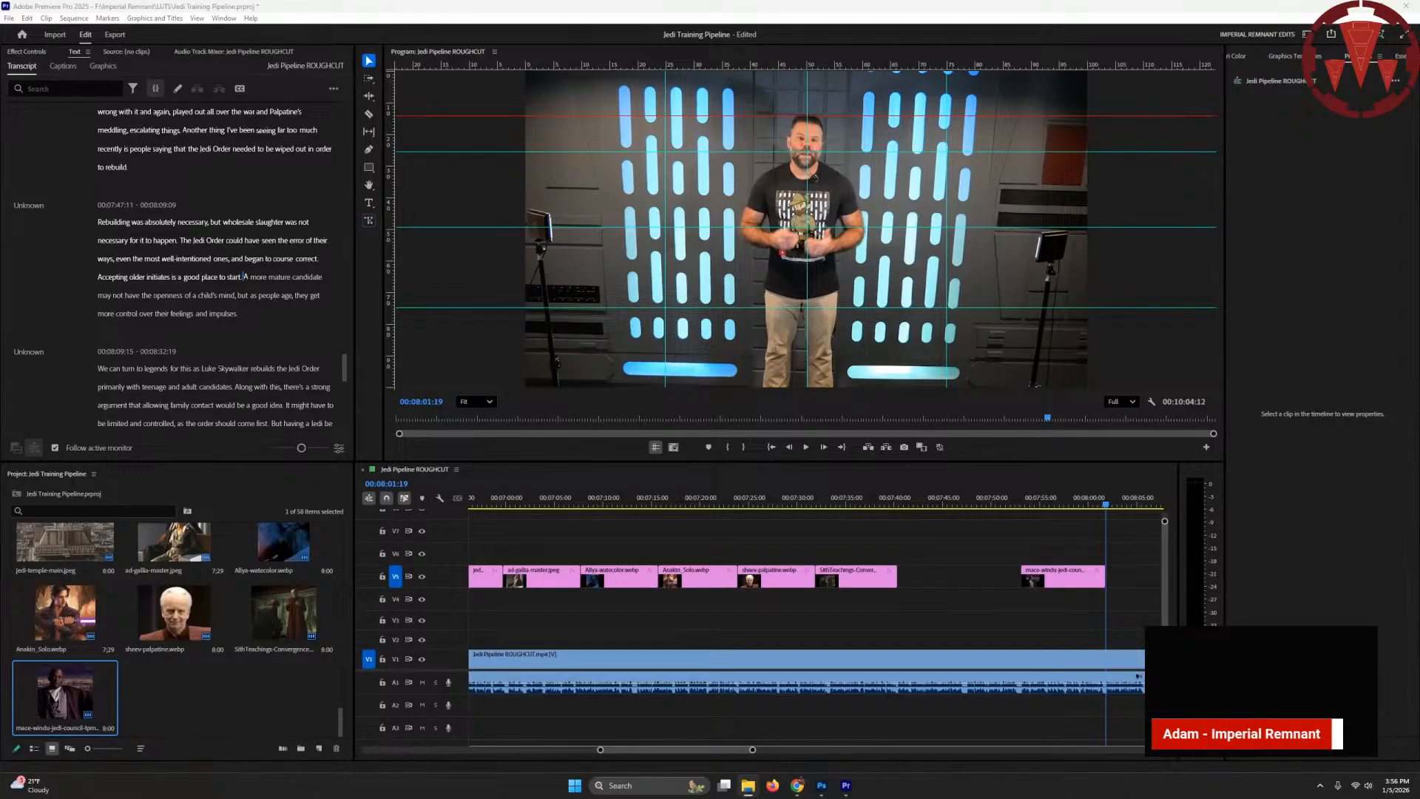
{"action": "left_click_drag", "start_coordinate": [329, 596], "coordinate": [1110, 577]}
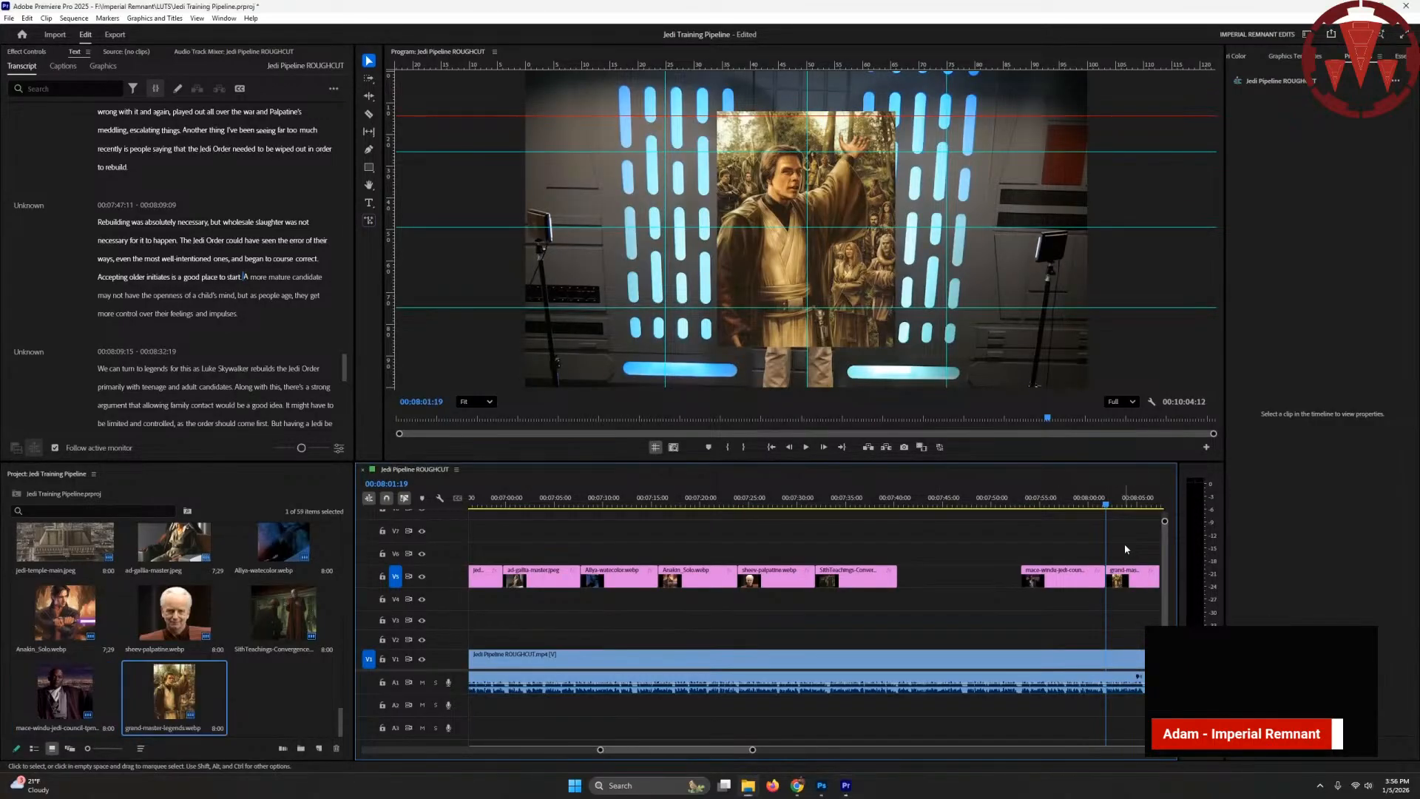
{"action": "key", "text": "Down"}
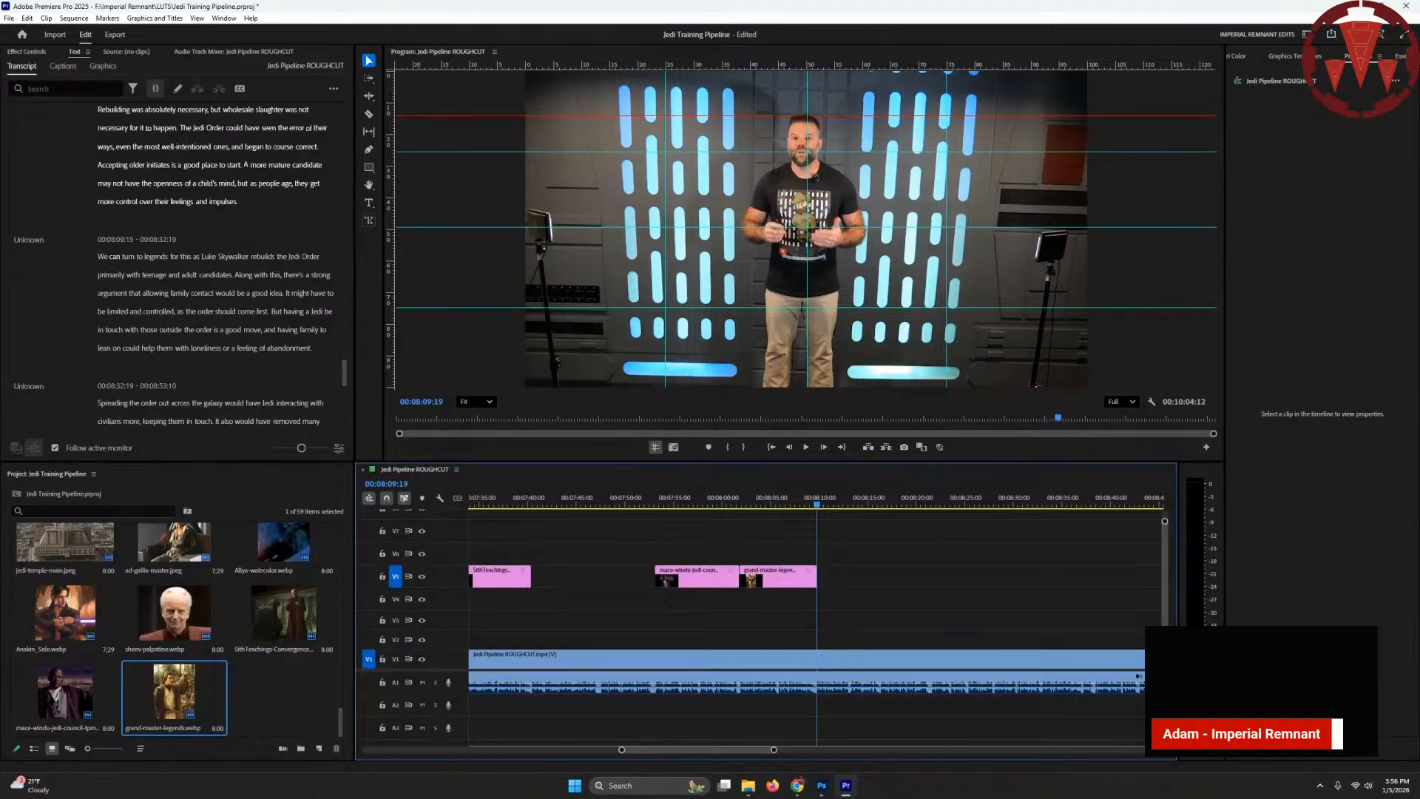
{"action": "left_click_drag", "start_coordinate": [356, 563], "coordinate": [859, 575]}
{"action": "key", "text": "Down"}
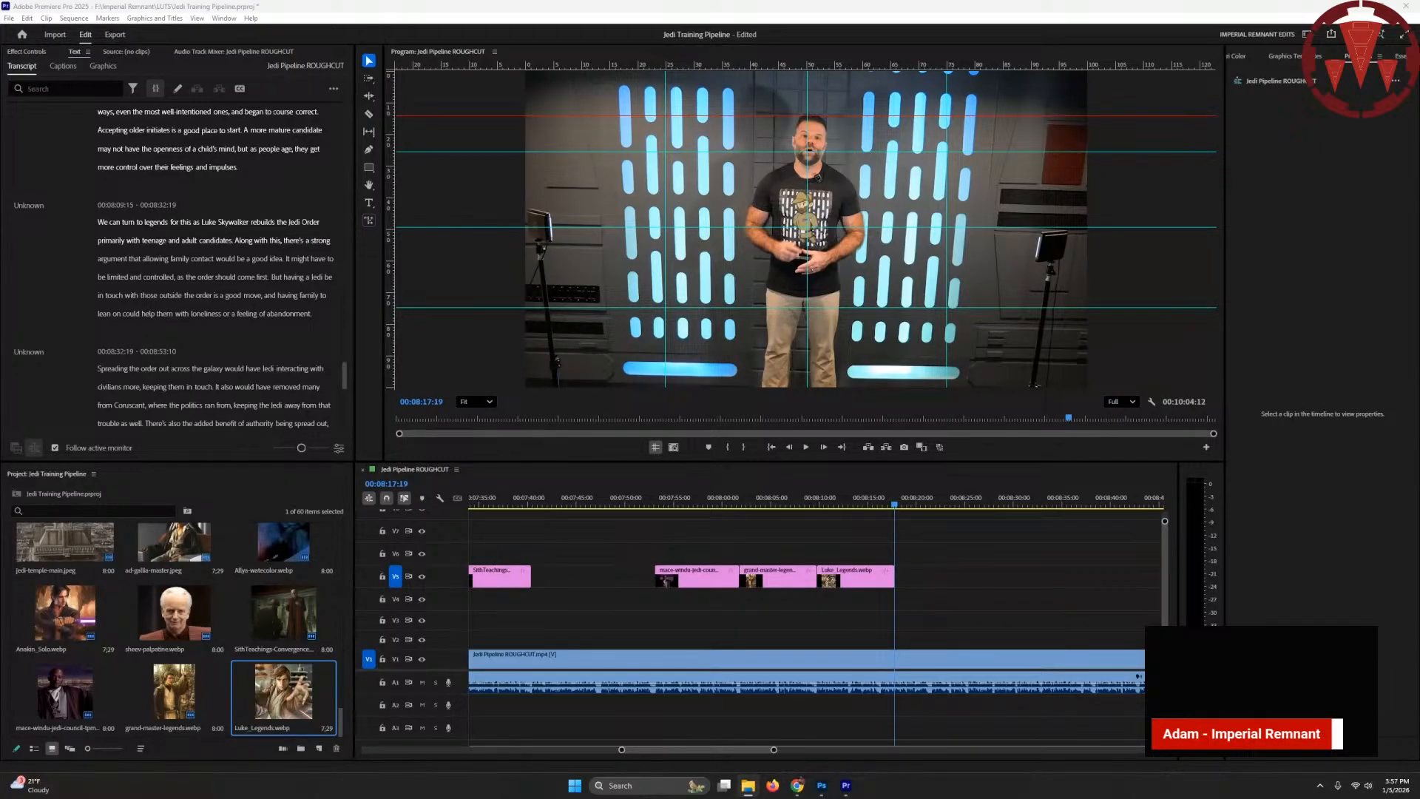
- Import luke-temple-destroyed.webp and Corran-Ruin.webp onto track V5, back to back after the Luke_Legends clip
{"action": "left_click_drag", "start_coordinate": [619, 595], "coordinate": [900, 576]}
{"action": "key", "text": "Down"}
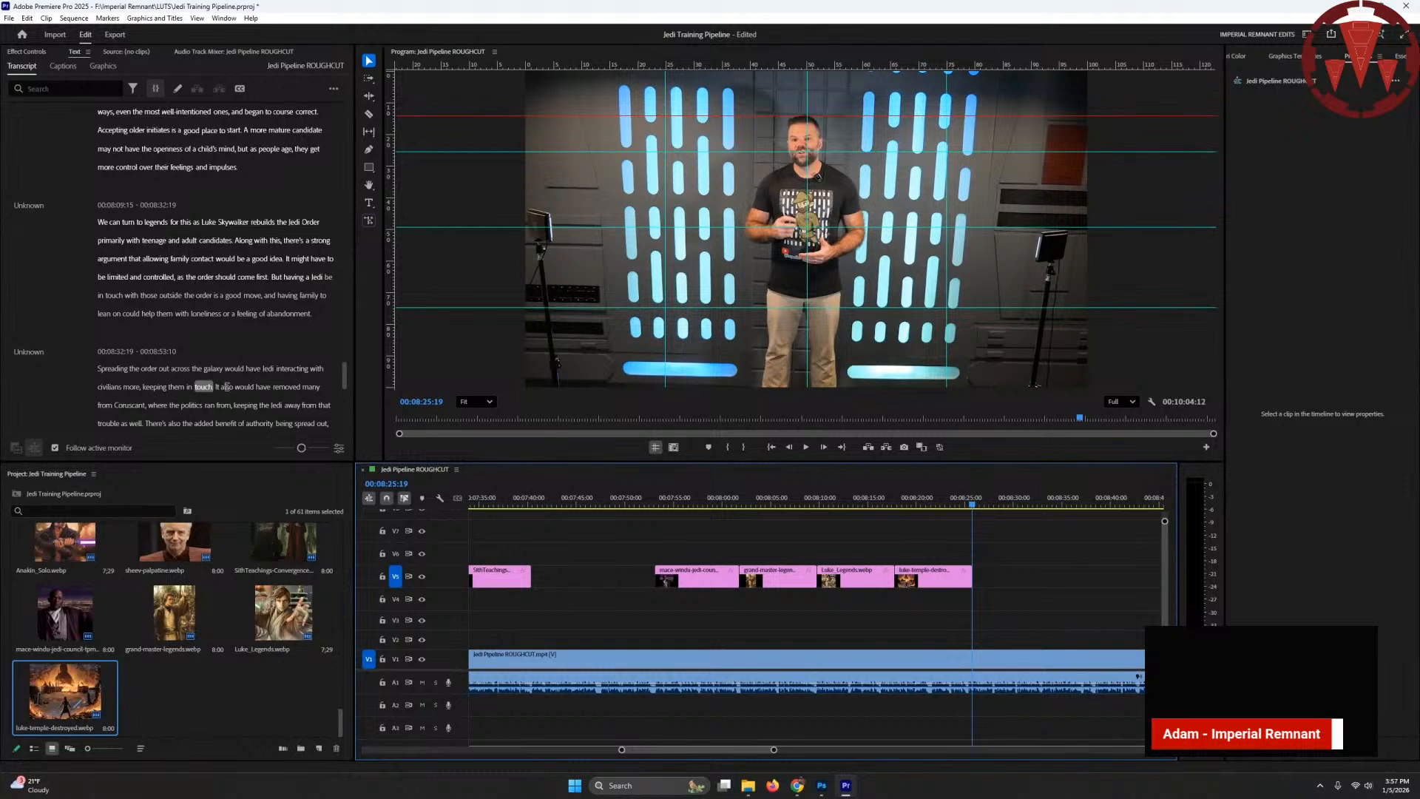
{"action": "left_click", "coordinate": [311, 276]}
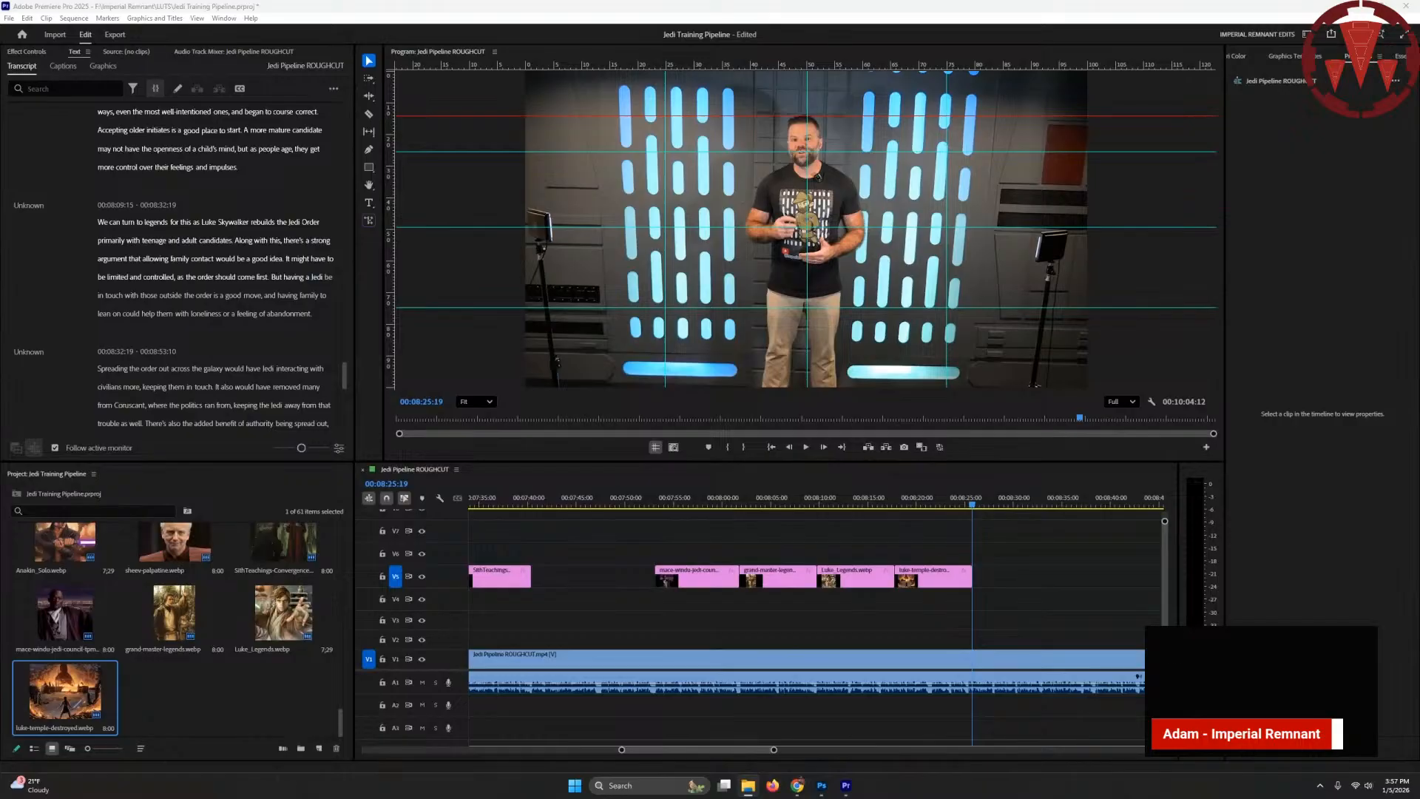
{"action": "left_click_drag", "start_coordinate": [603, 629], "coordinate": [976, 579]}
{"action": "key", "text": "Down"}
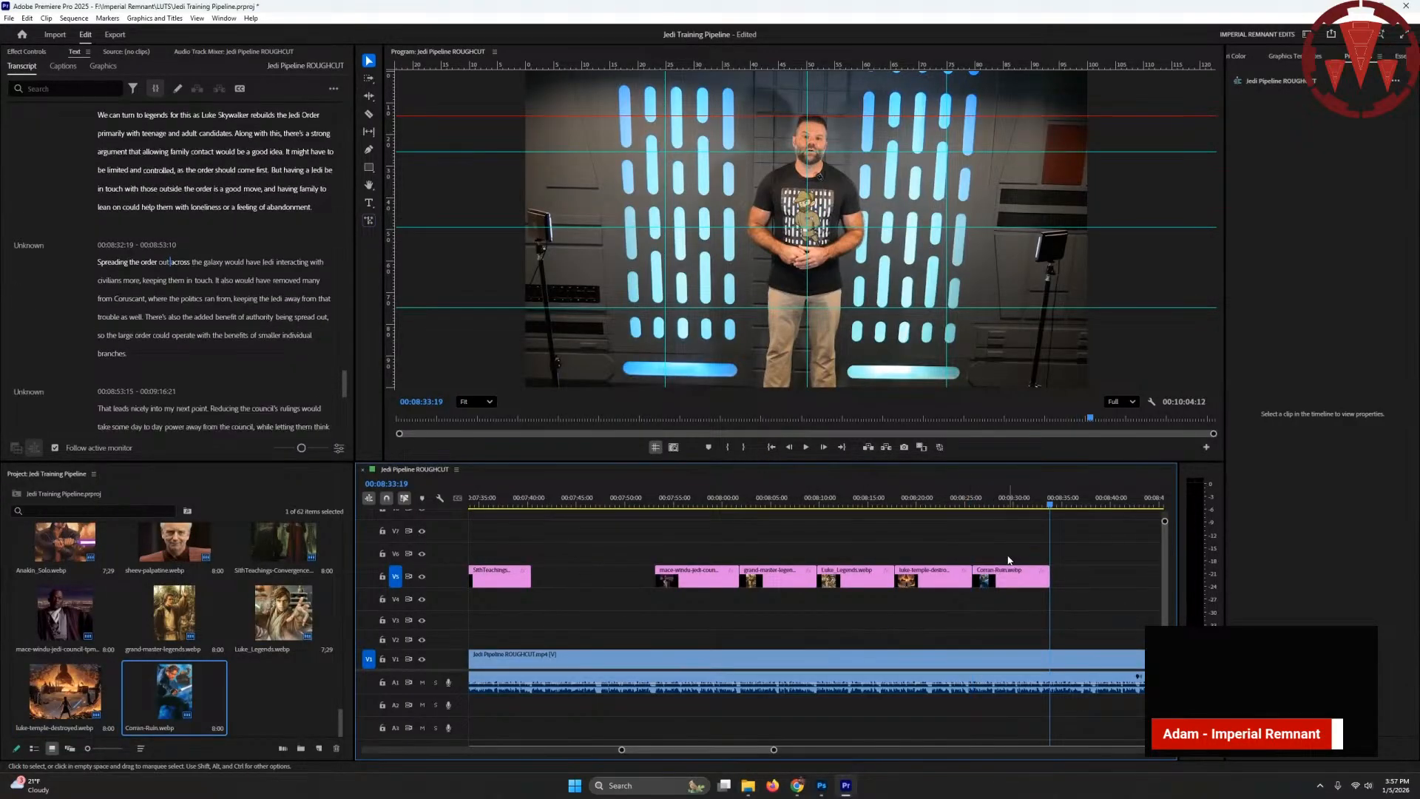
- Import corran-horn-i-jedi-cover.jpg and the Corran Horn artwork onto V5, back to back after the Corran-Ruin clip
{"action": "left_click", "coordinate": [1009, 574]}
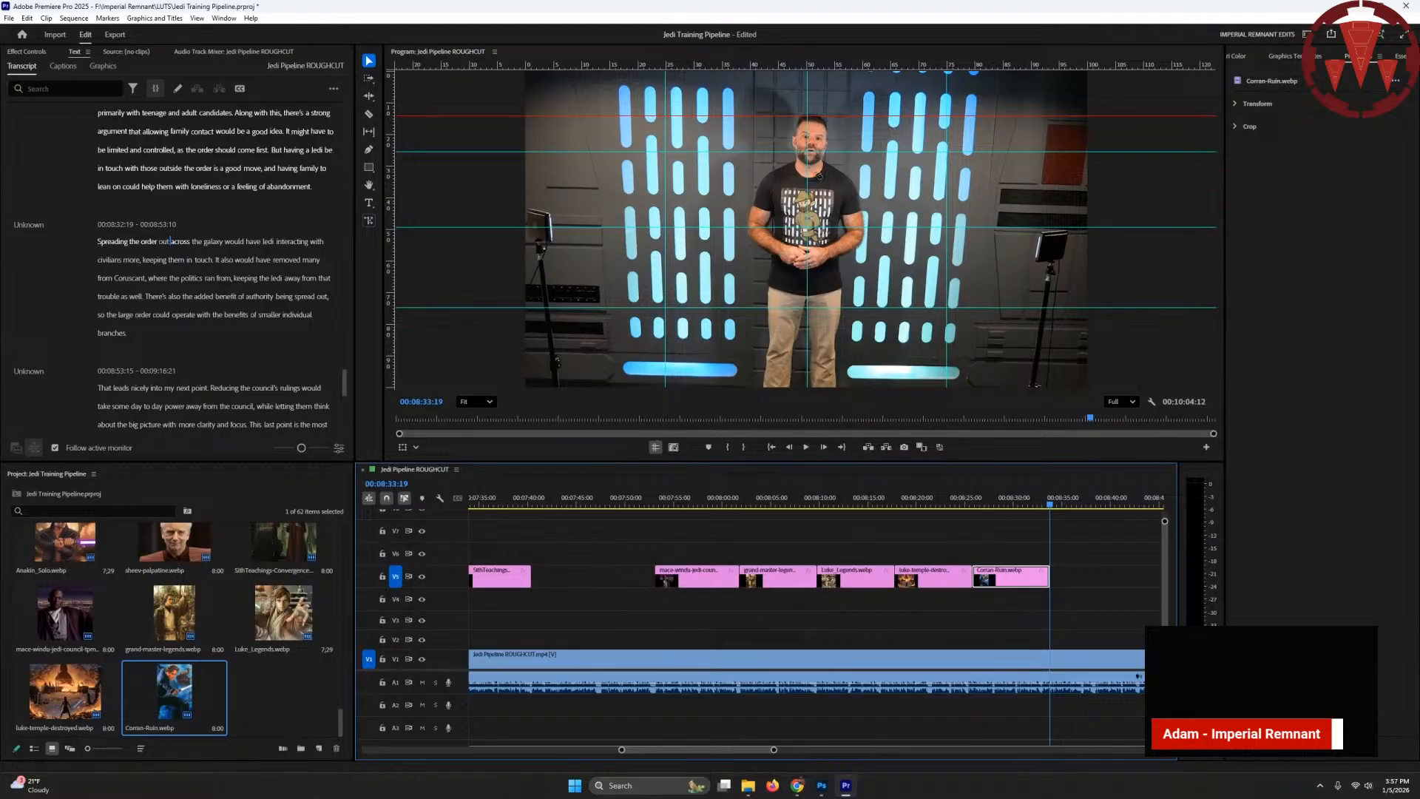
{"action": "left_click", "coordinate": [171, 241]}
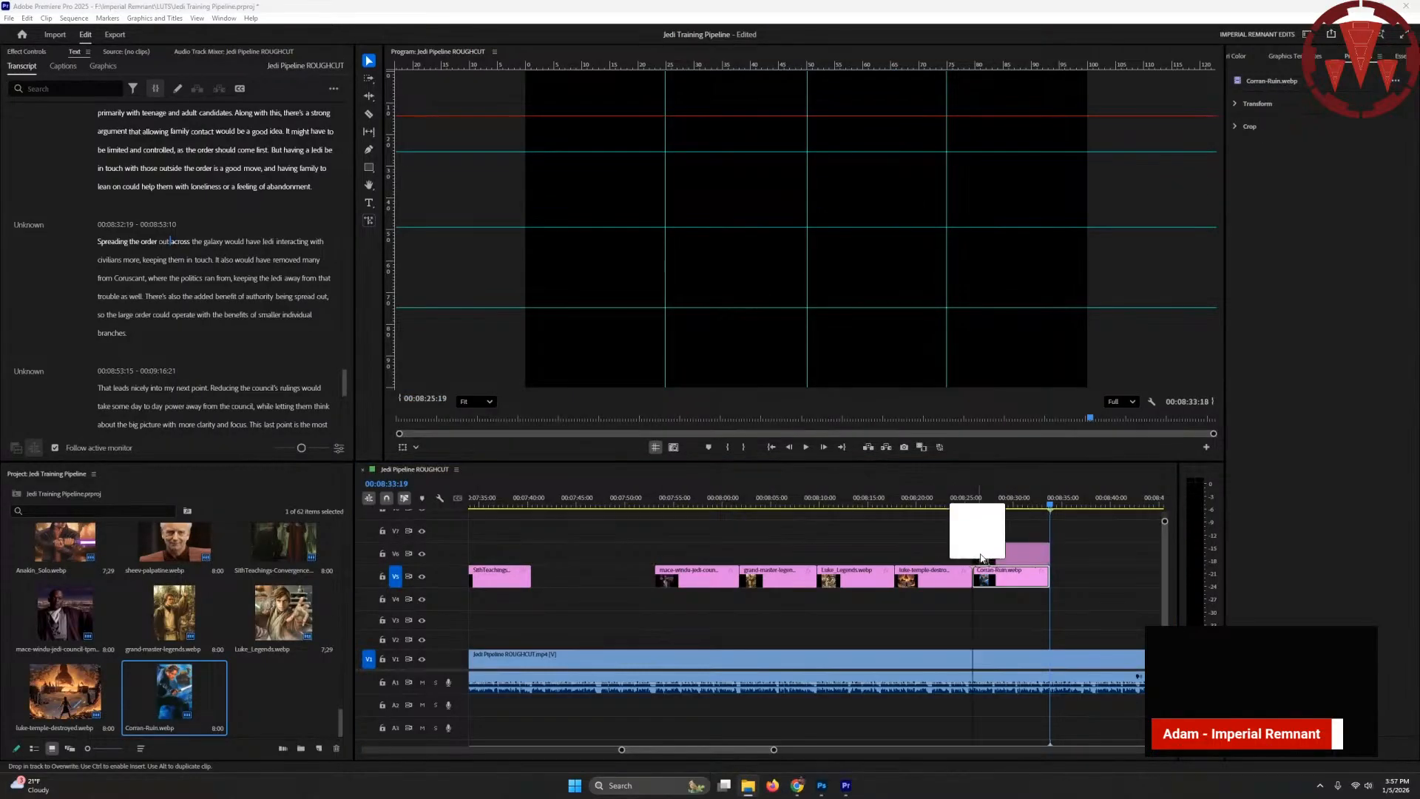
{"action": "left_click_drag", "start_coordinate": [980, 535], "coordinate": [1078, 544]}
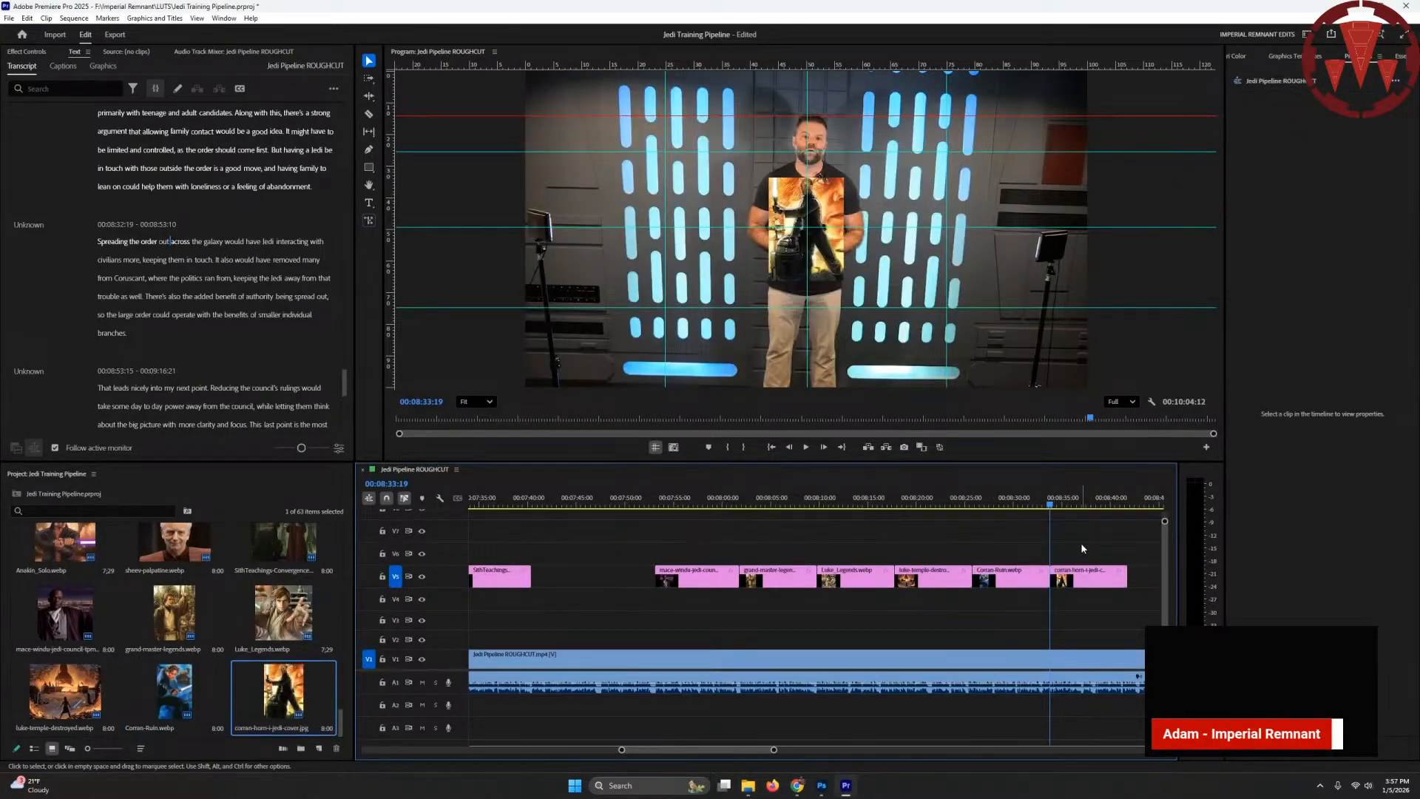
{"action": "key", "text": "Down"}
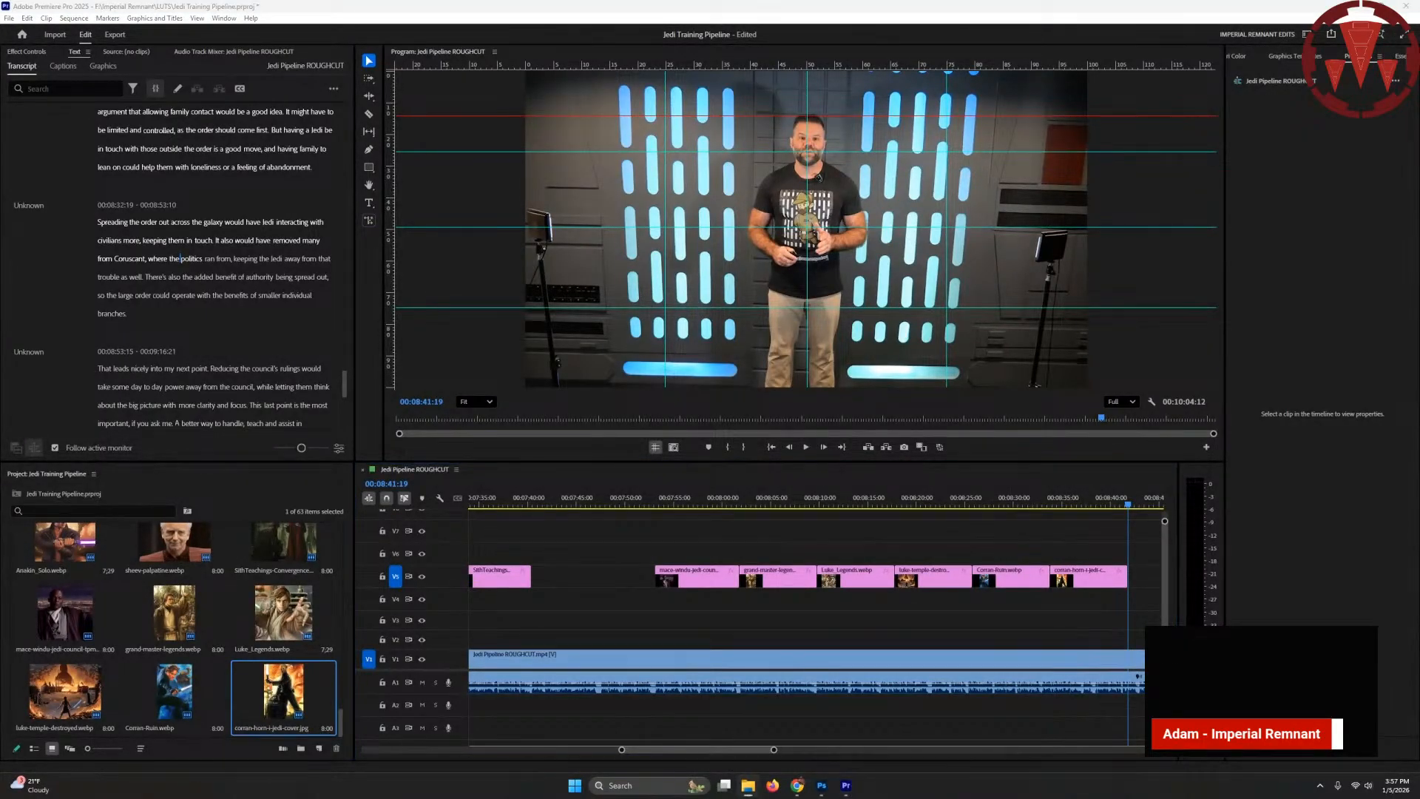
{"action": "left_click_drag", "start_coordinate": [1034, 625], "coordinate": [1137, 580]}
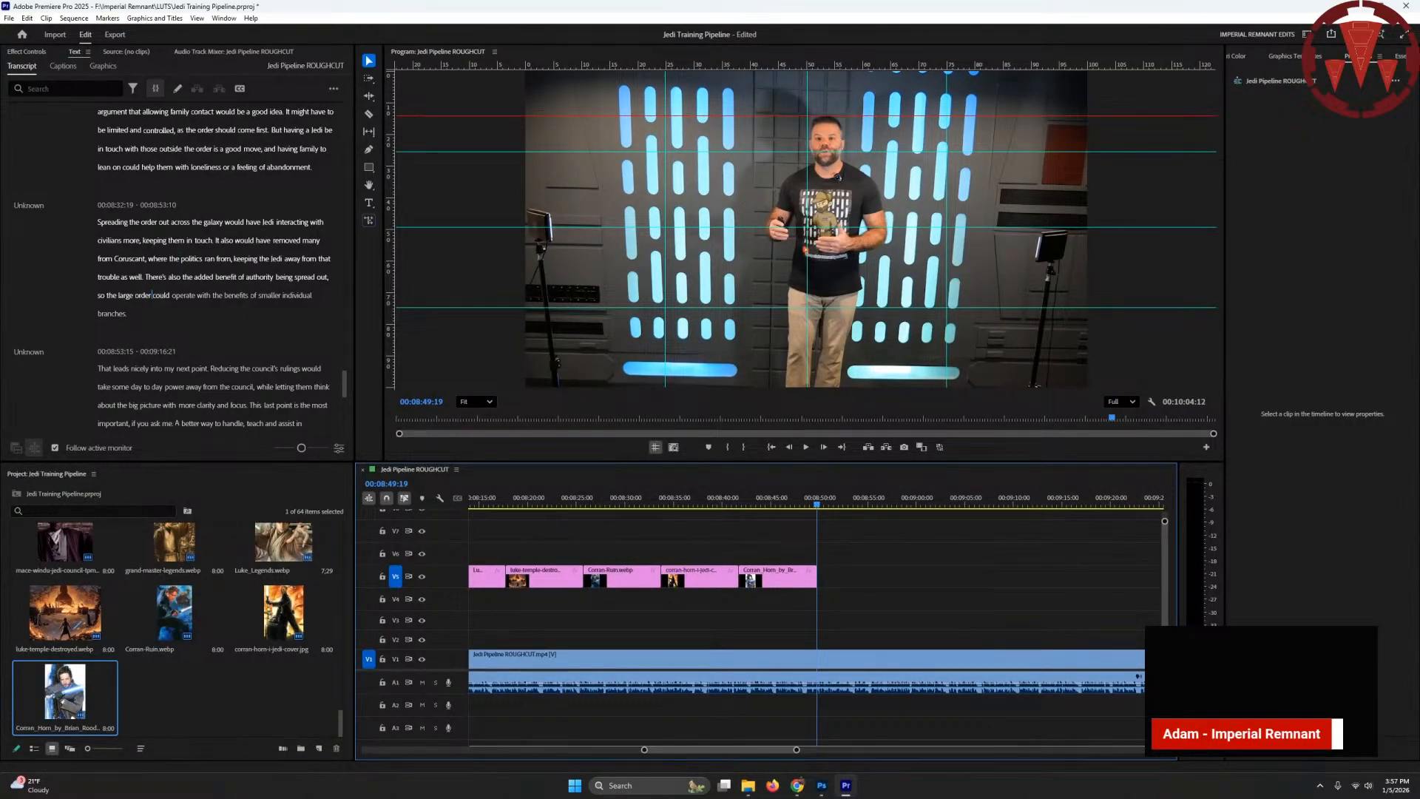
- Import with-cal.jpg onto V5 directly after the Corran Horn artwork and move the playhead to its end
{"action": "key", "text": "alt+Tab"}
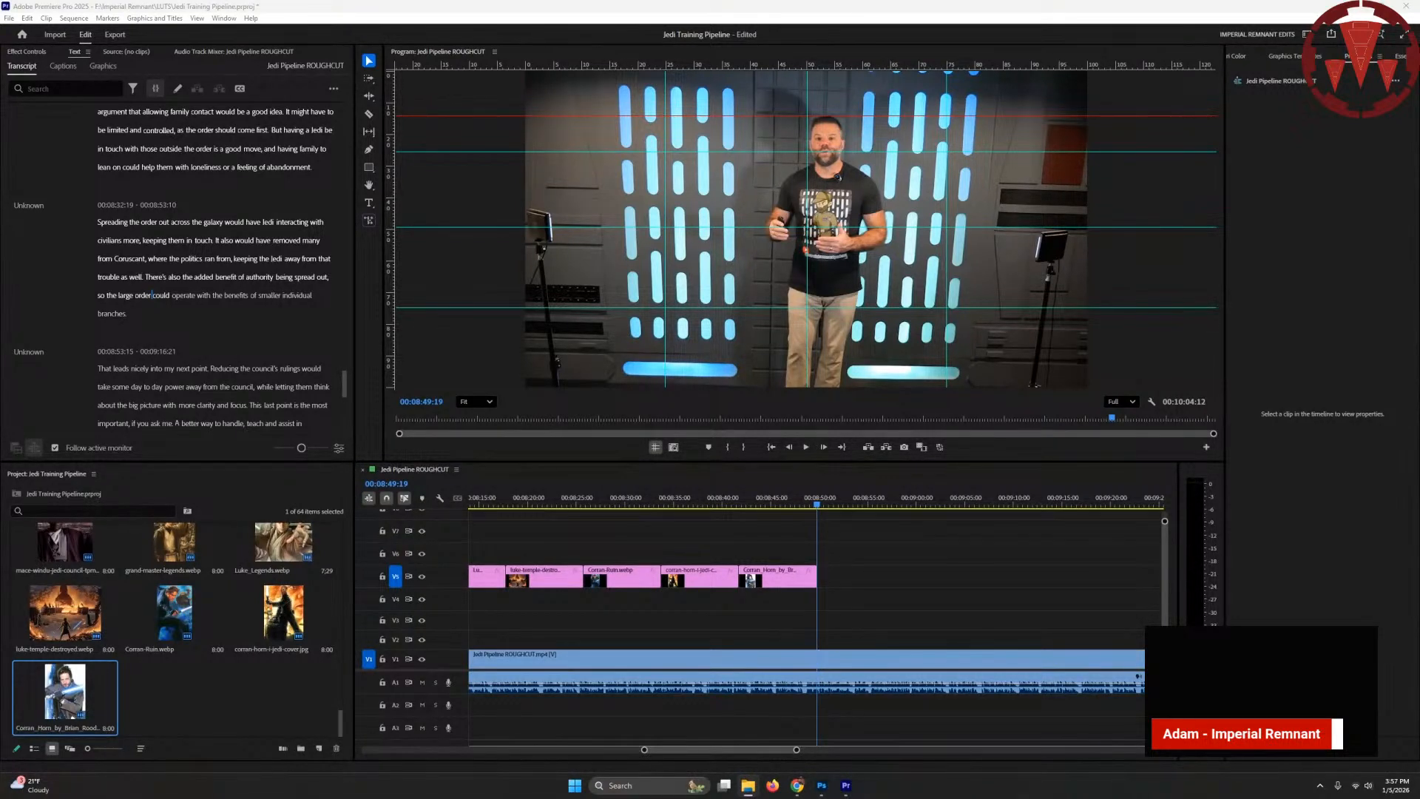
{"action": "left_click_drag", "start_coordinate": [418, 511], "coordinate": [824, 590]}
{"action": "key", "text": "Down"}
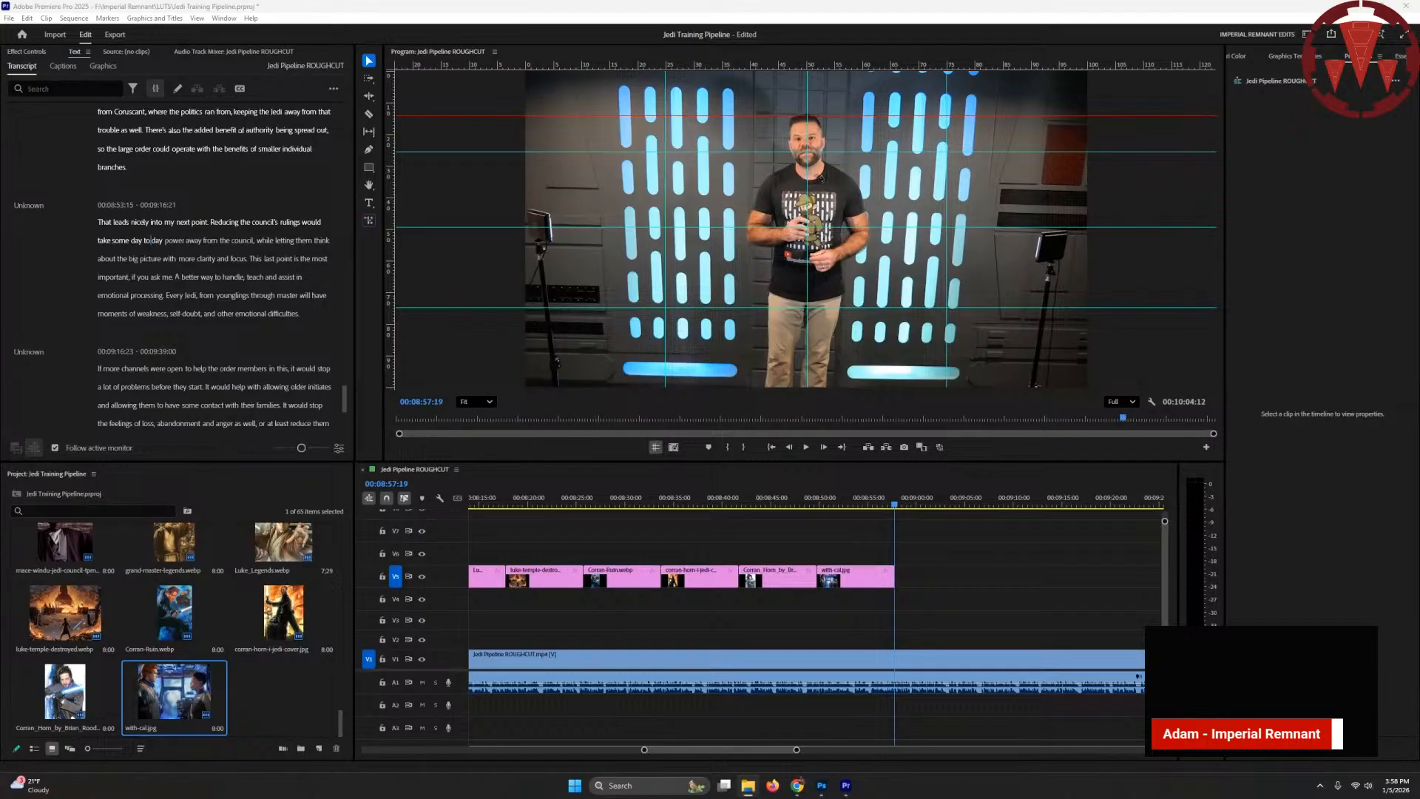
- Import the phantom-menace-council image onto V5 after with-cal.jpg and extend it to the transcript sentence end at 00:09:06:16
{"action": "left_click_drag", "start_coordinate": [400, 532], "coordinate": [897, 579]}
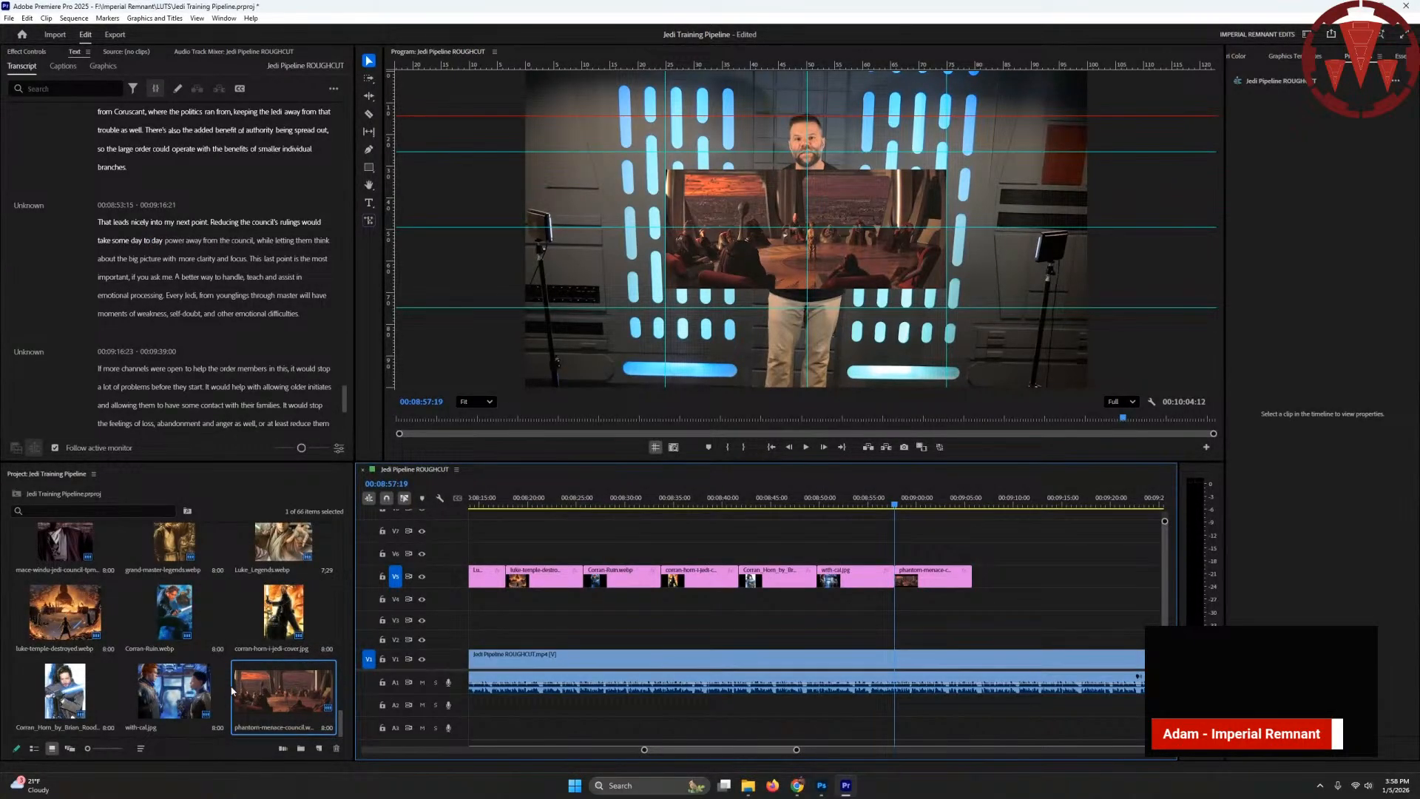
{"action": "key", "text": "Down"}
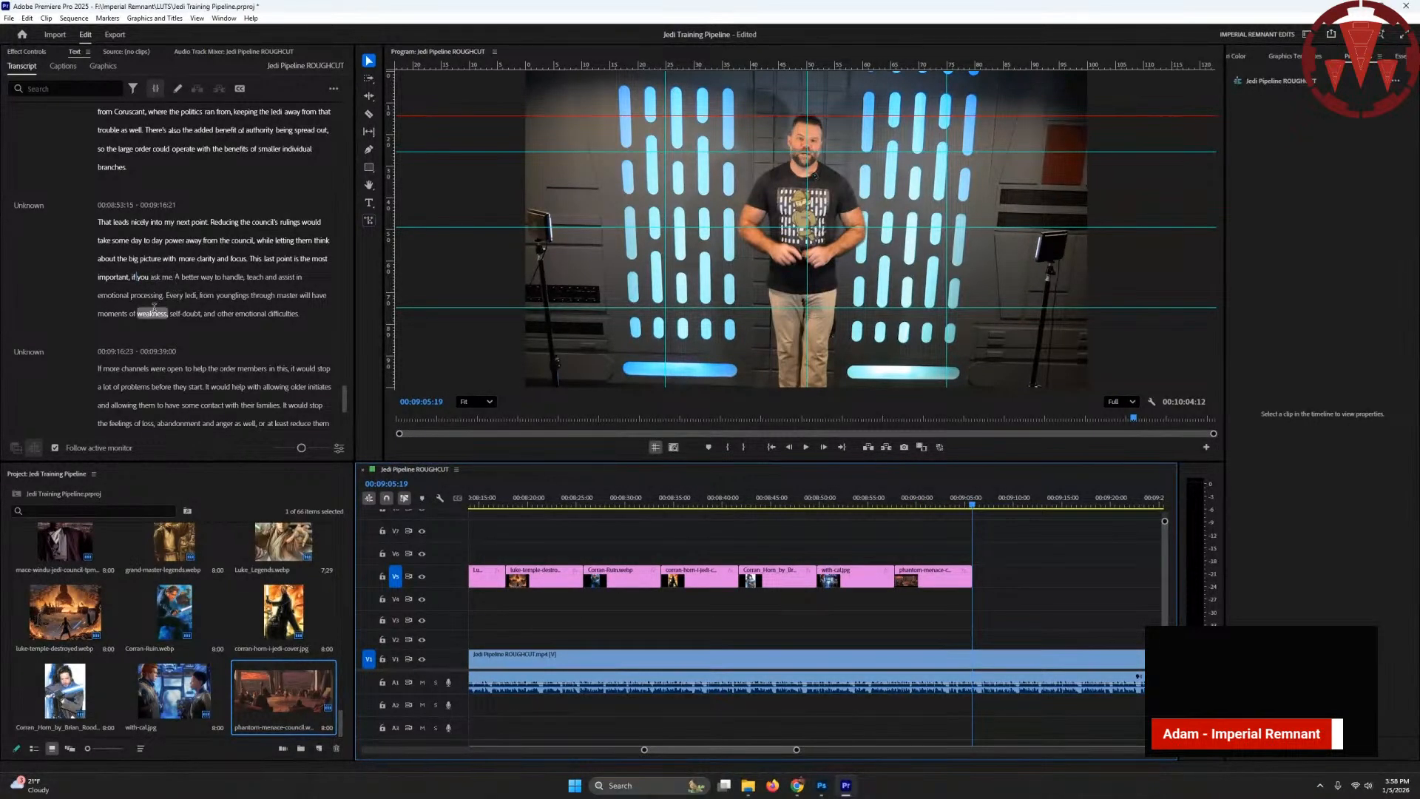
{"action": "left_click", "coordinate": [176, 277]}
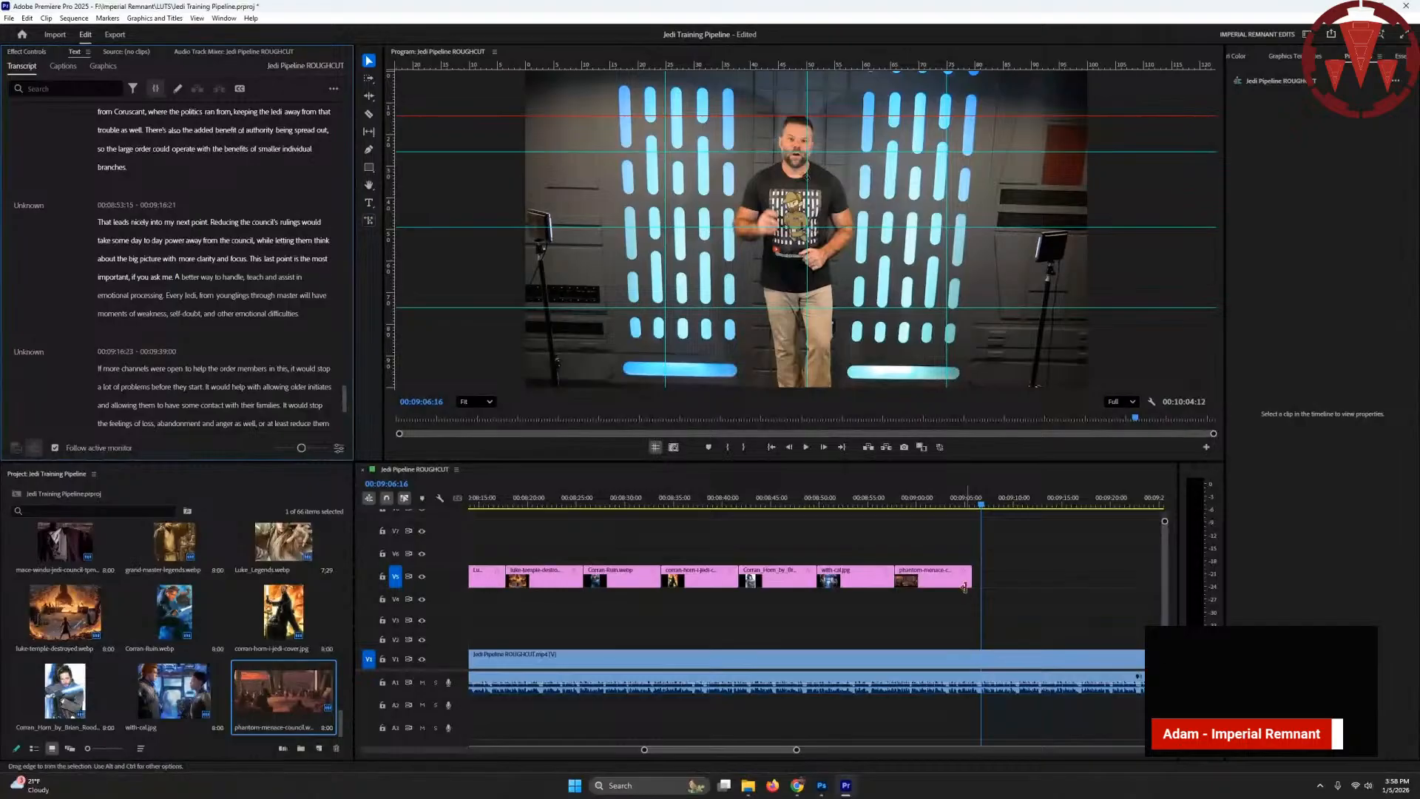
{"action": "left_click_drag", "start_coordinate": [971, 577], "coordinate": [981, 577]}
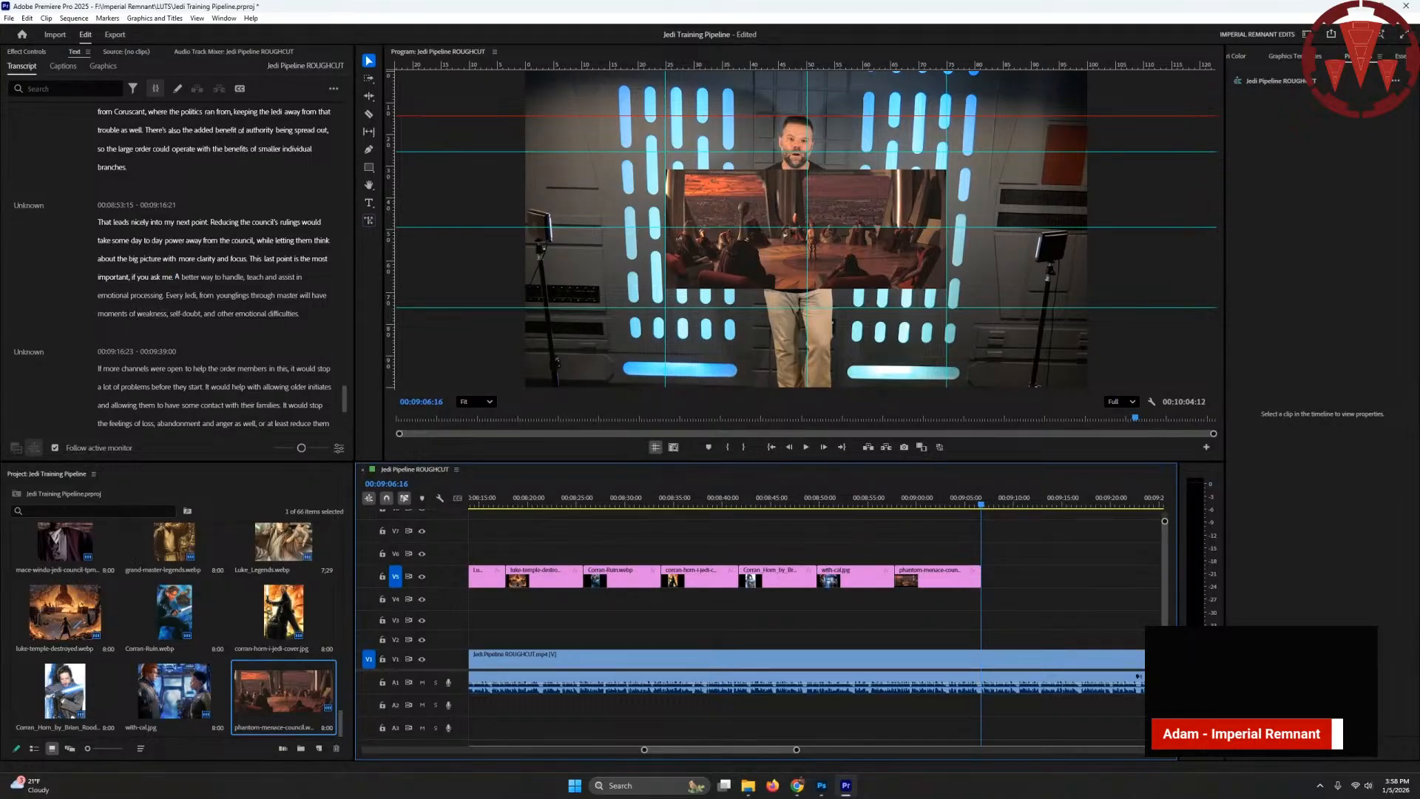
- Import clone-wars.webp onto V5 directly after the phantom-menace-council clip and move the playhead to its end
{"action": "left_click", "coordinate": [176, 277]}
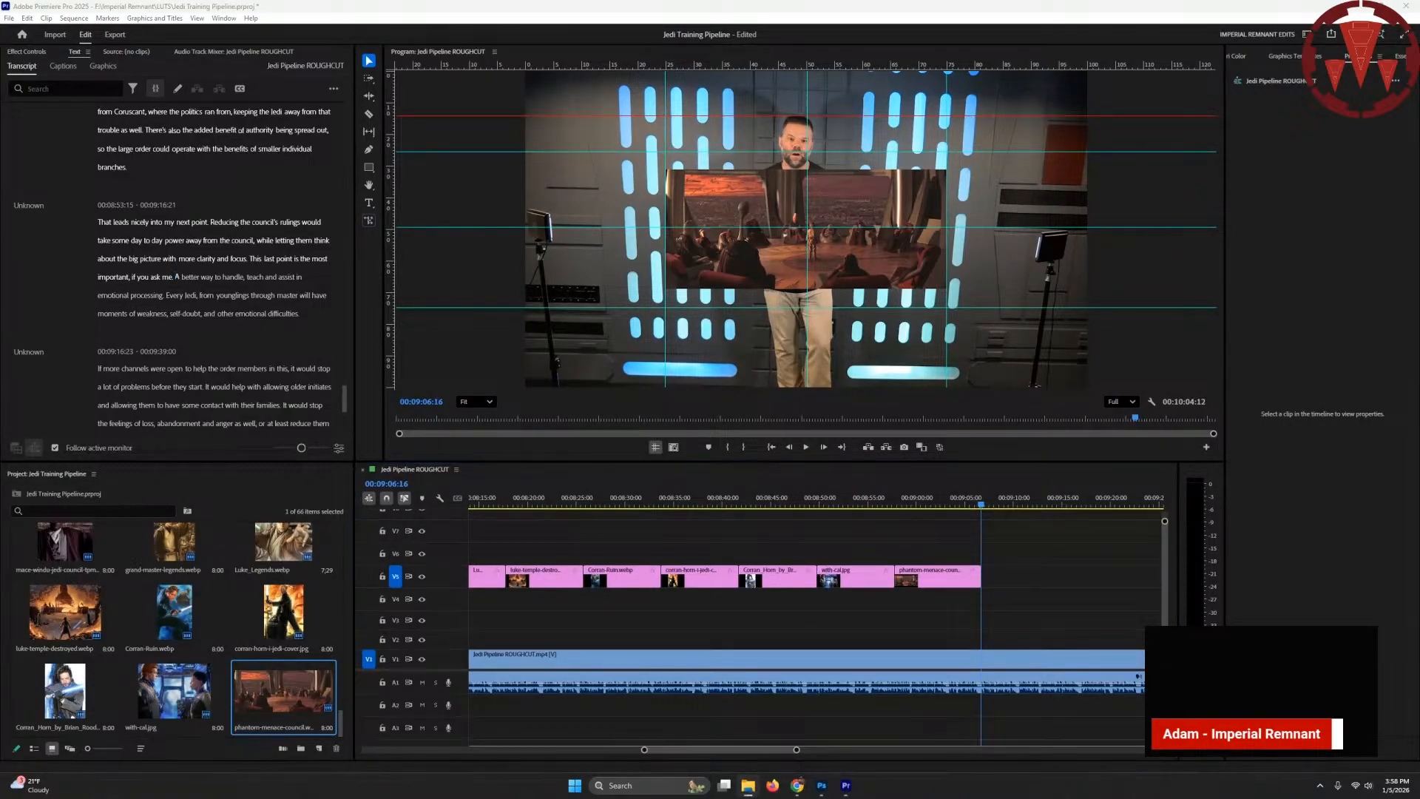
{"action": "mouse_move", "coordinate": [0, 635]}
{"action": "left_mouse_down"}
{"action": "mouse_move", "coordinate": [562, 635]}
{"action": "mouse_move", "coordinate": [1024, 588]}
{"action": "mouse_move", "coordinate": [1011, 581]}
{"action": "left_mouse_up"}
{"action": "left_click", "coordinate": [1029, 538]}
{"action": "key", "text": "Right"}
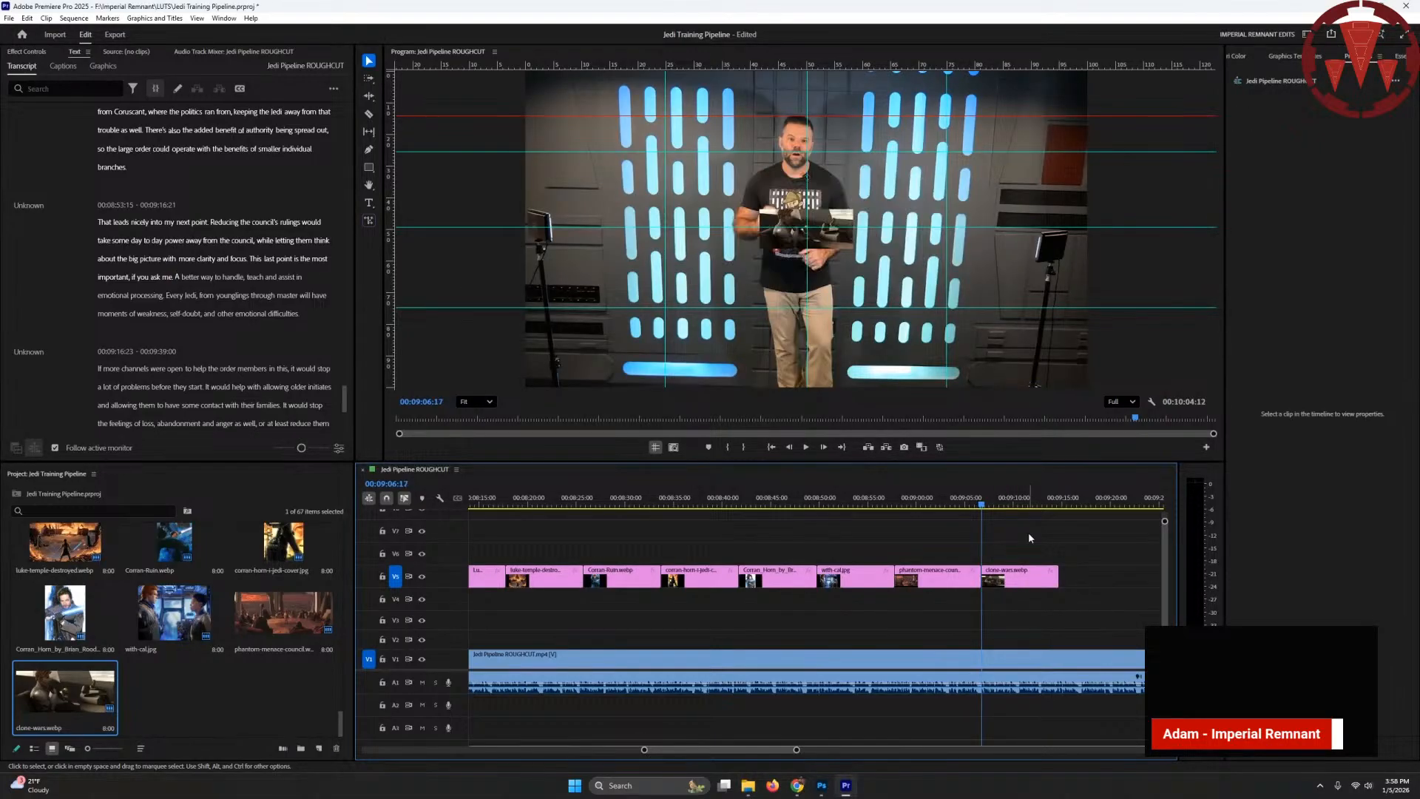
{"action": "key", "text": "Down"}
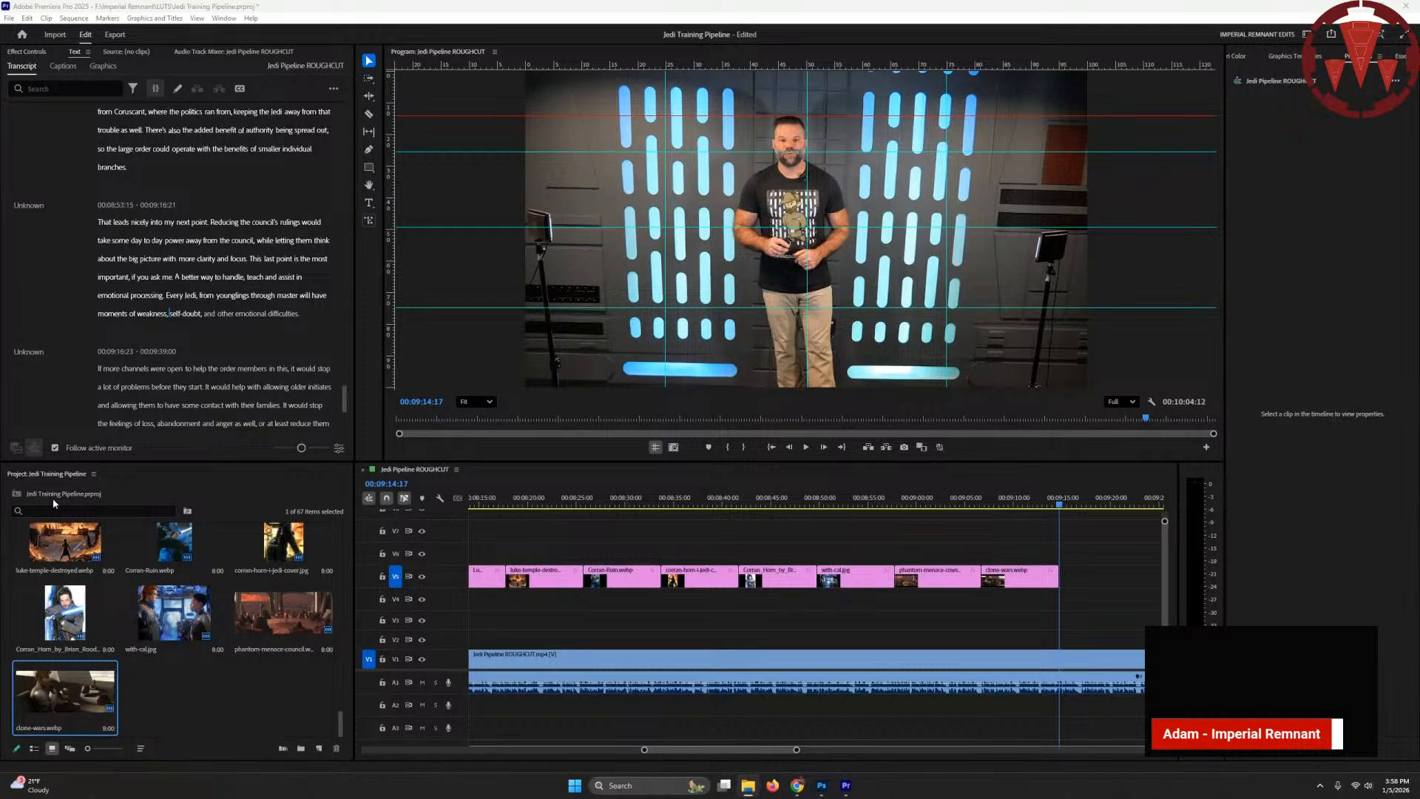
- Import yoda-art.webp onto V5 after the clone-wars clip and extend it to the transcript sentence end at 00:09:23:02
{"action": "left_click_drag", "start_coordinate": [53, 504], "coordinate": [1062, 577]}
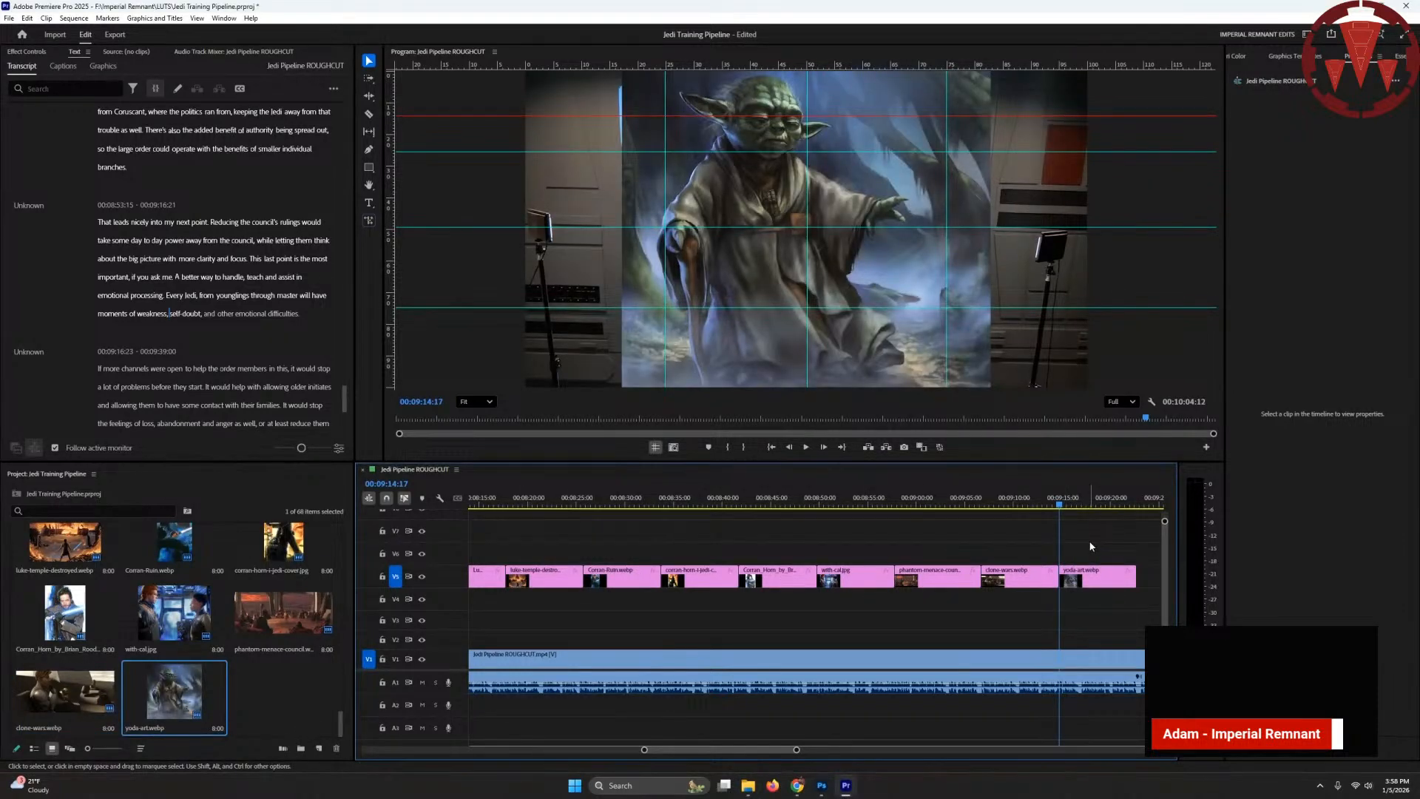
{"action": "key", "text": "Down"}
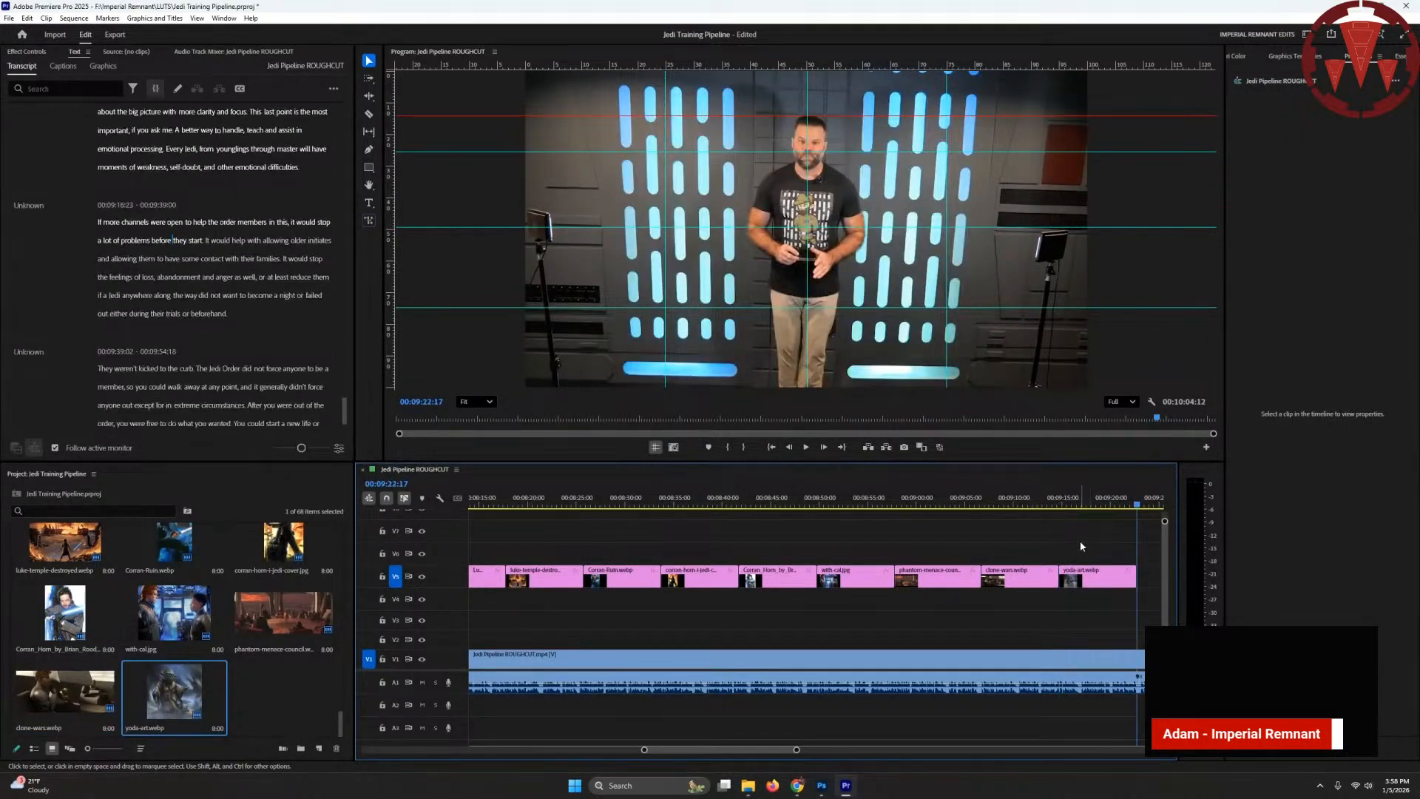
{"action": "key", "text": "alt+Tab"}
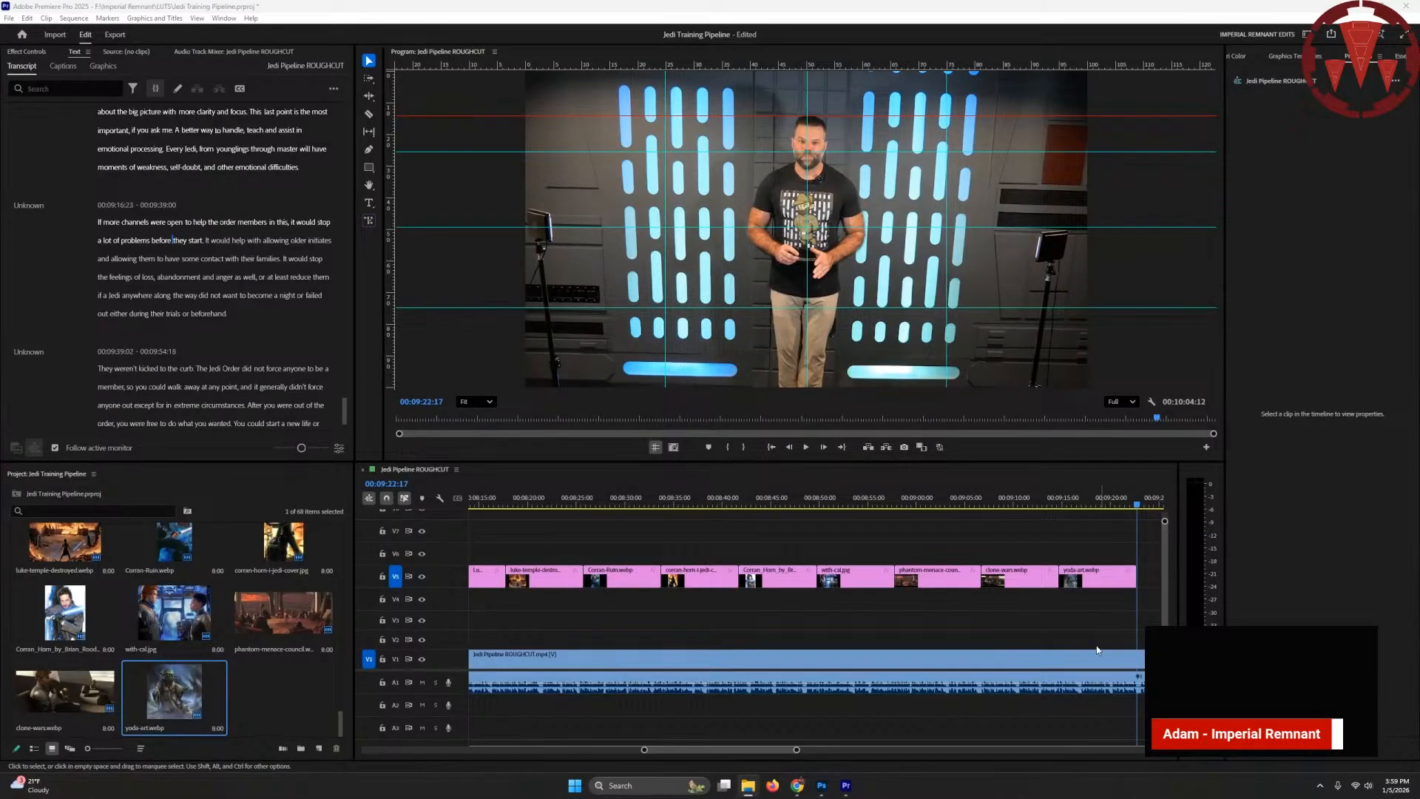
{"action": "left_click_drag", "start_coordinate": [707, 750], "coordinate": [727, 750]}
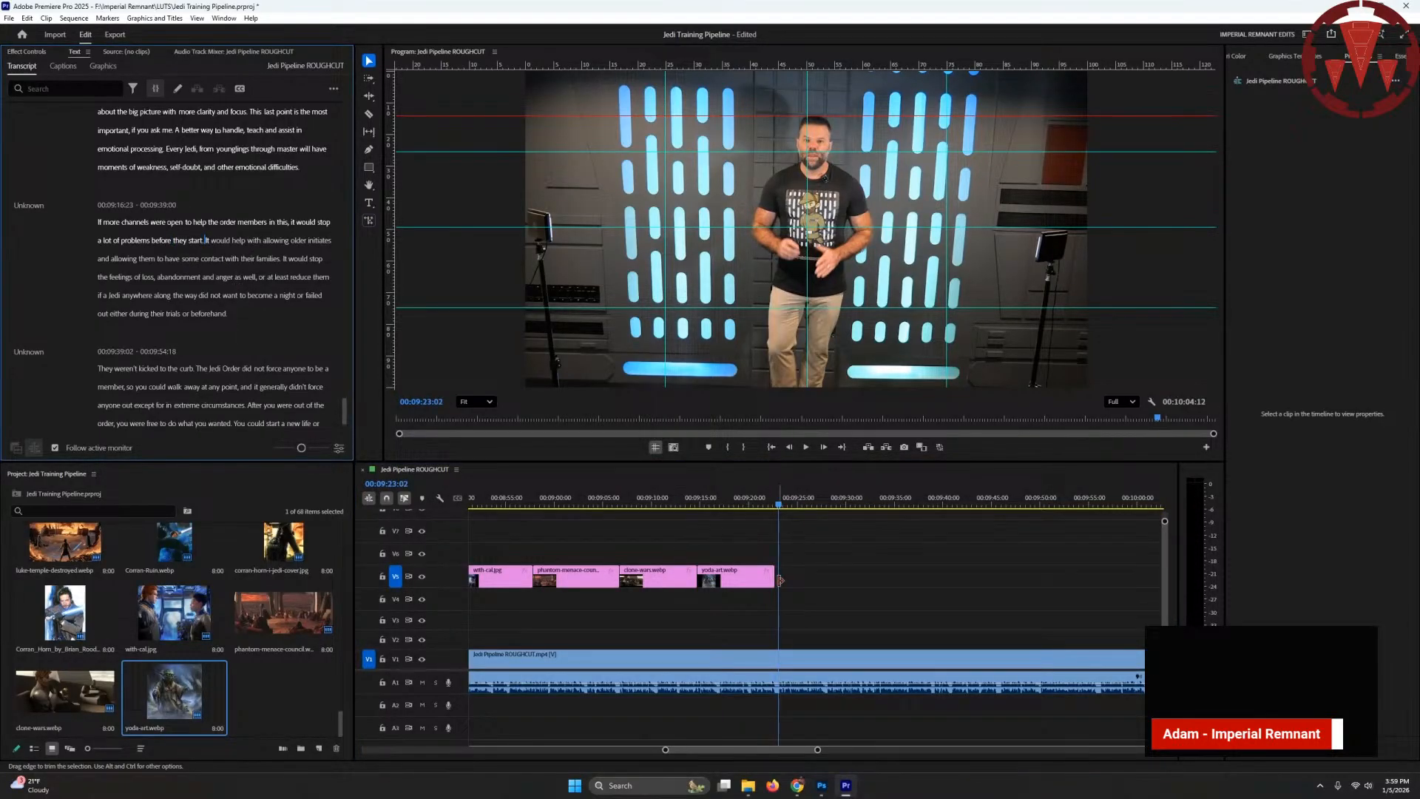
{"action": "left_click_drag", "start_coordinate": [775, 579], "coordinate": [772, 578]}
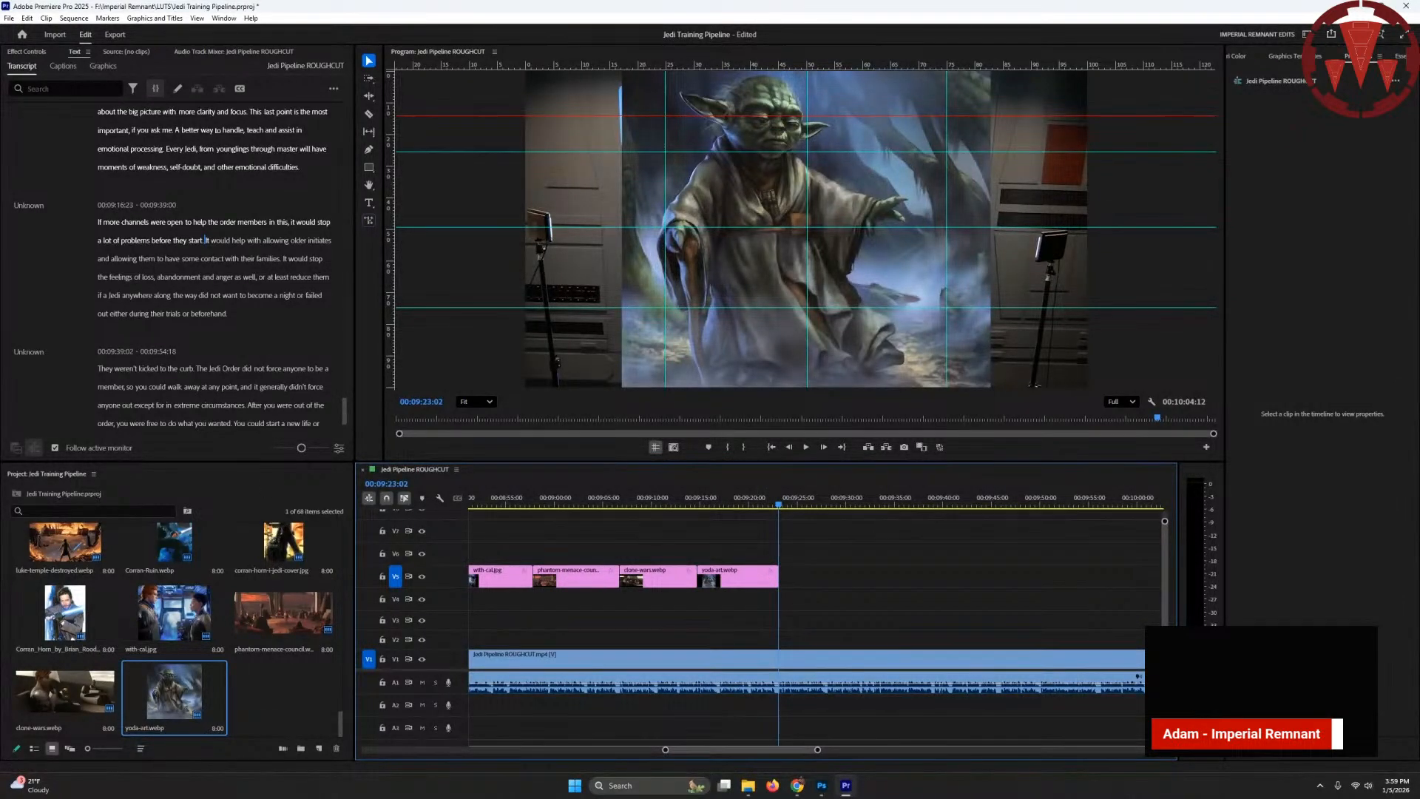
- Import njo-pupils.webp onto V5 directly after the yoda-art clip and move the playhead to its end
{"action": "key", "text": "alt+Tab"}
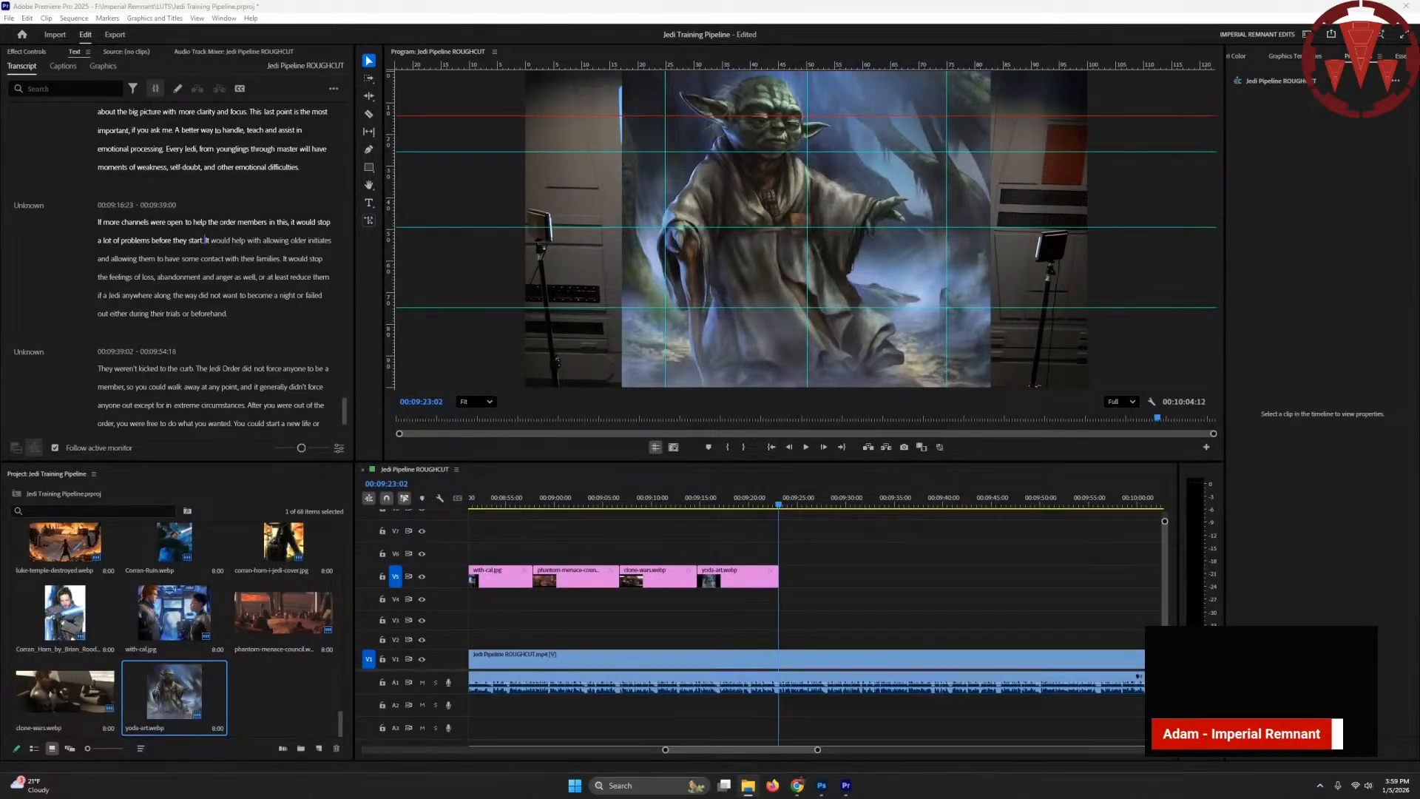
{"action": "left_click_drag", "start_coordinate": [1, 534], "coordinate": [804, 581]}
{"action": "key", "text": "Right"}
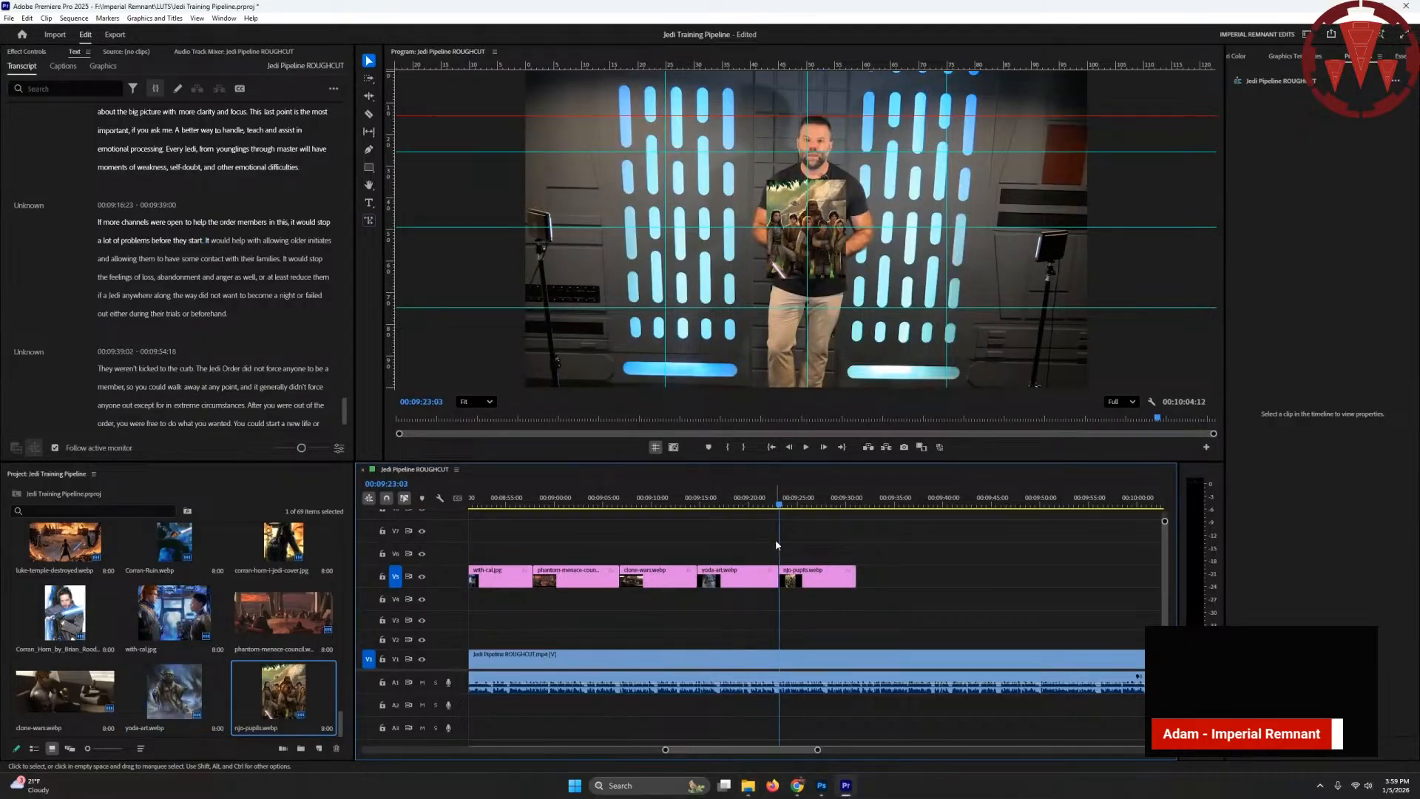
{"action": "key", "text": "Down"}
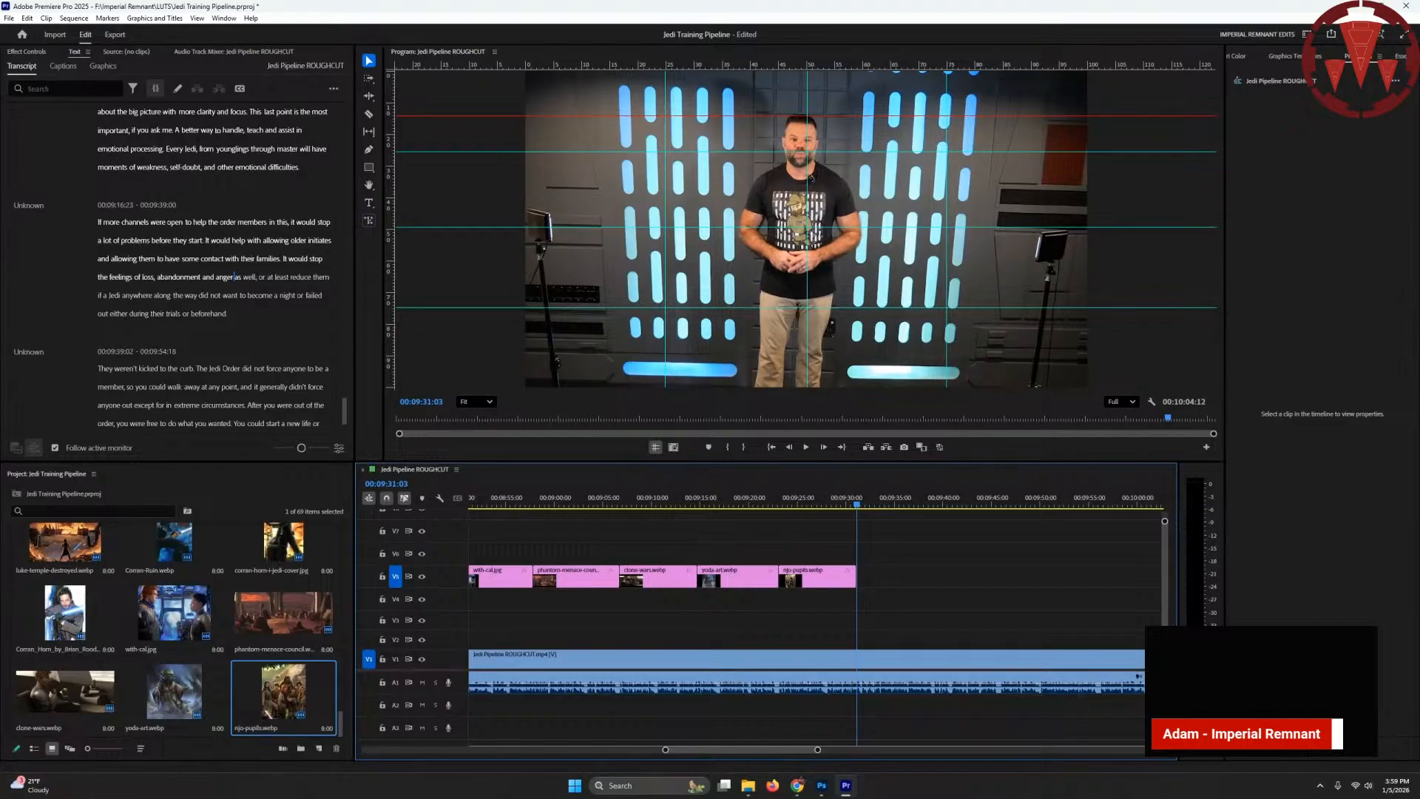
- Import padawan.webp onto V5 directly after the njo-pupils clip and move the playhead to its end
{"action": "key", "text": "alt+Tab"}
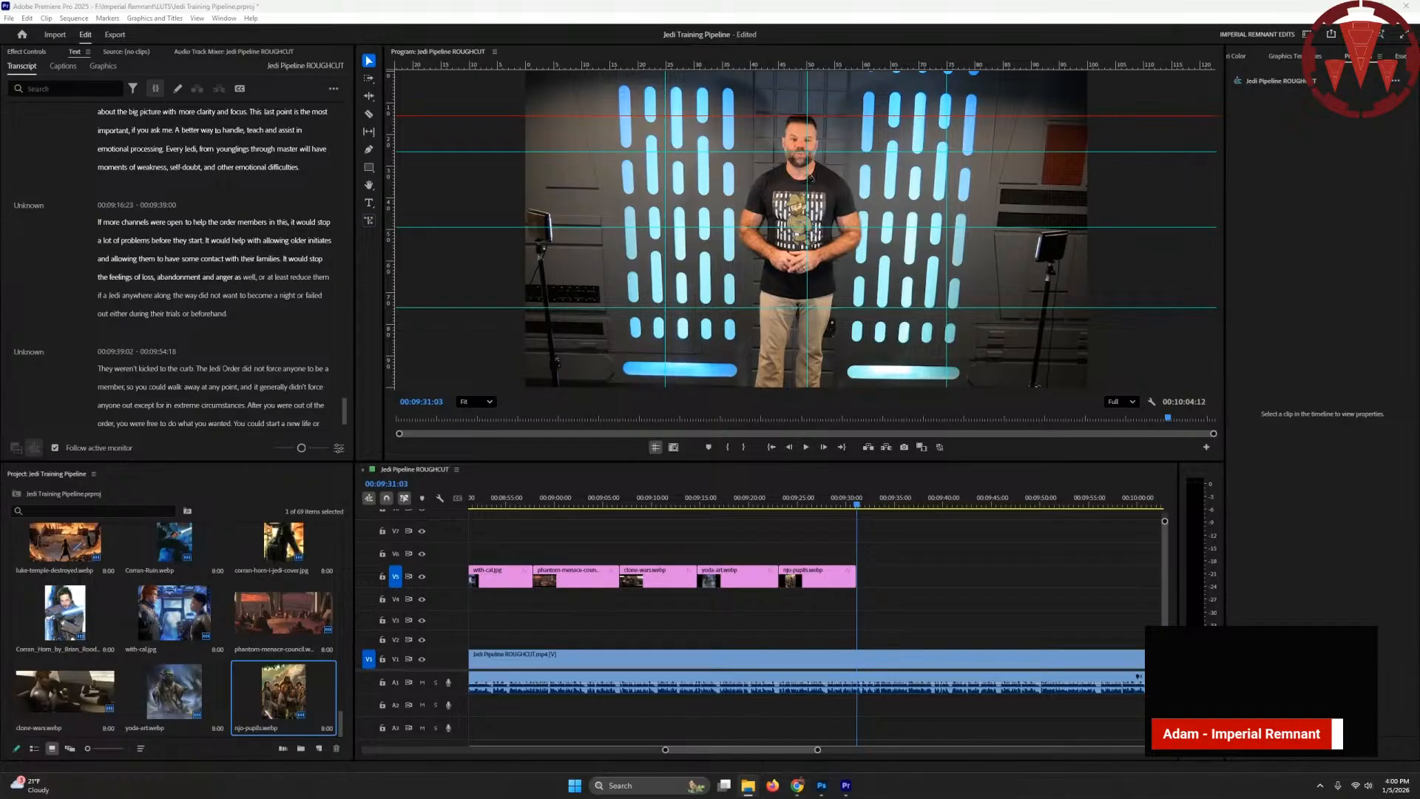
{"action": "left_click_drag", "start_coordinate": [11, 551], "coordinate": [858, 578]}
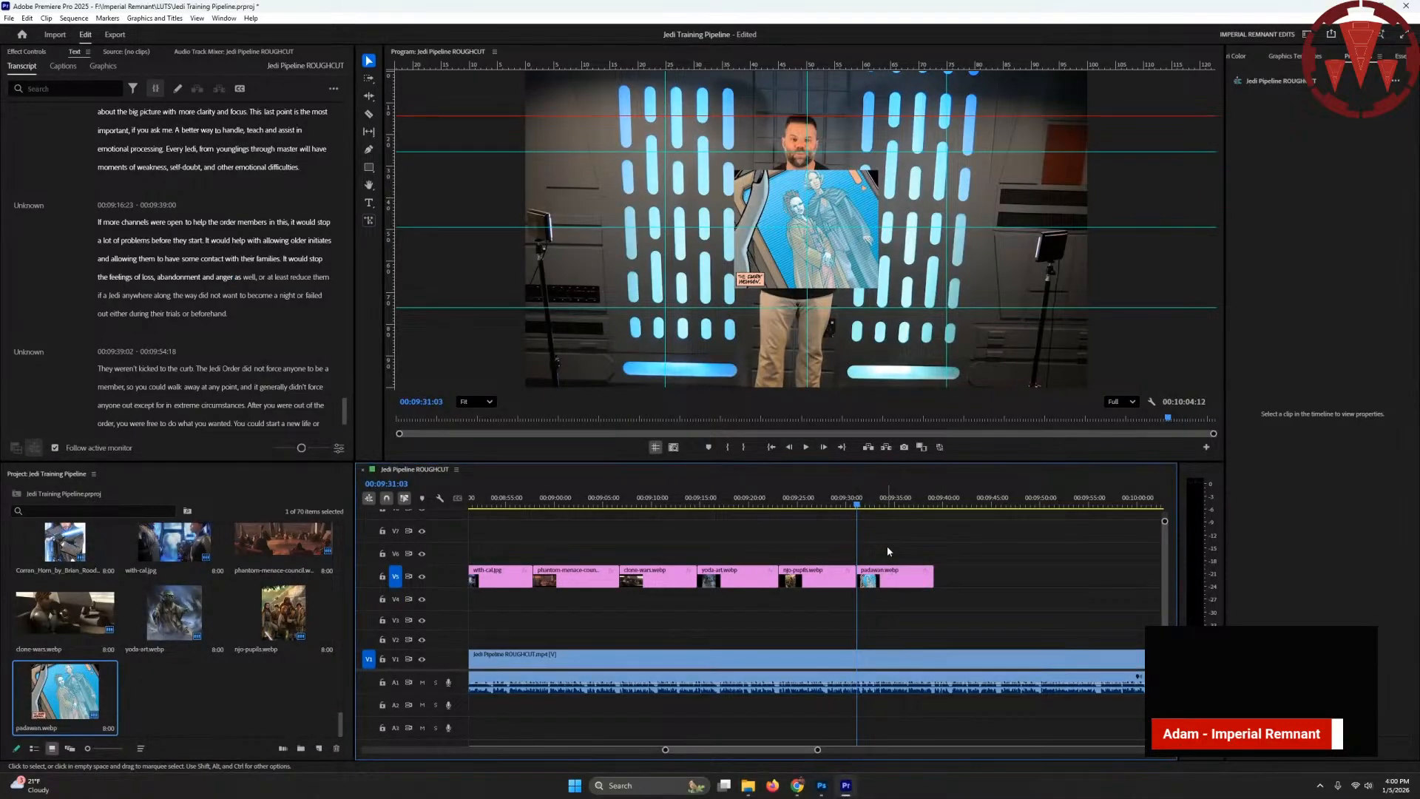
{"action": "key", "text": "Down"}
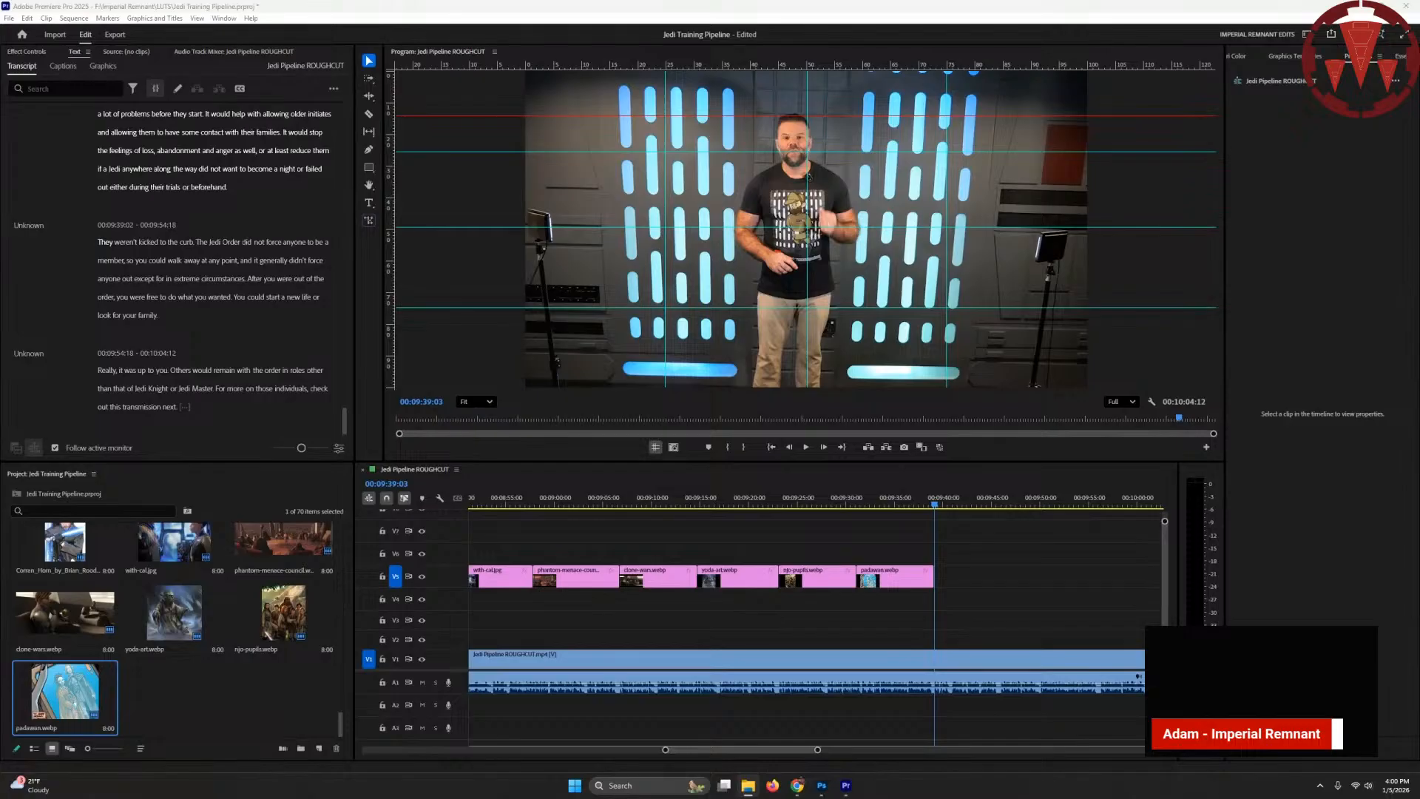
- Import ahsoka-leaves-the-jedi.webp and the Ahsoka combat stance image onto V5, back to back after the padawan clip
{"action": "left_click_drag", "start_coordinate": [313, 620], "coordinate": [937, 574]}
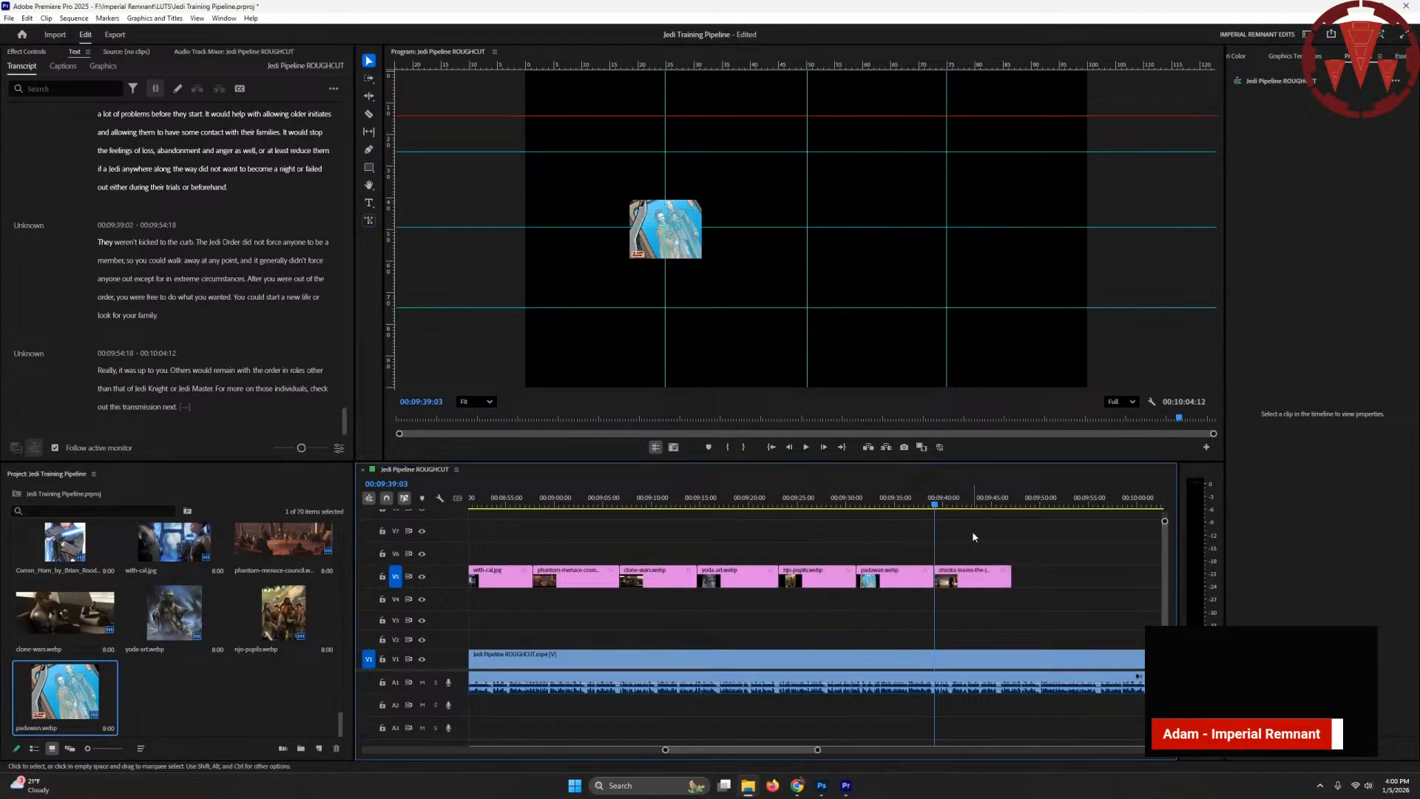
{"action": "key", "text": "Down"}
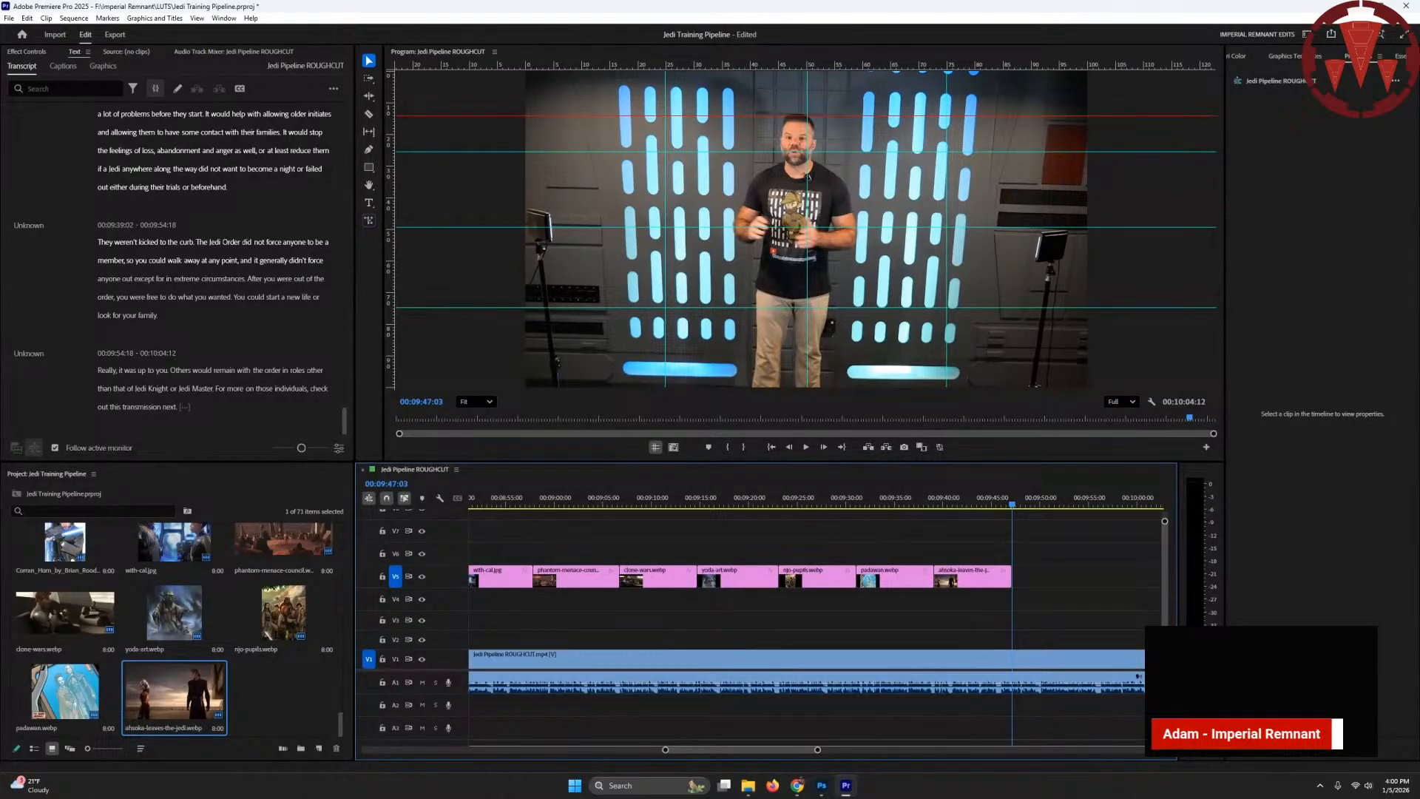
{"action": "left_click_drag", "start_coordinate": [808, 177], "coordinate": [1019, 567]}
{"action": "key", "text": "Down"}
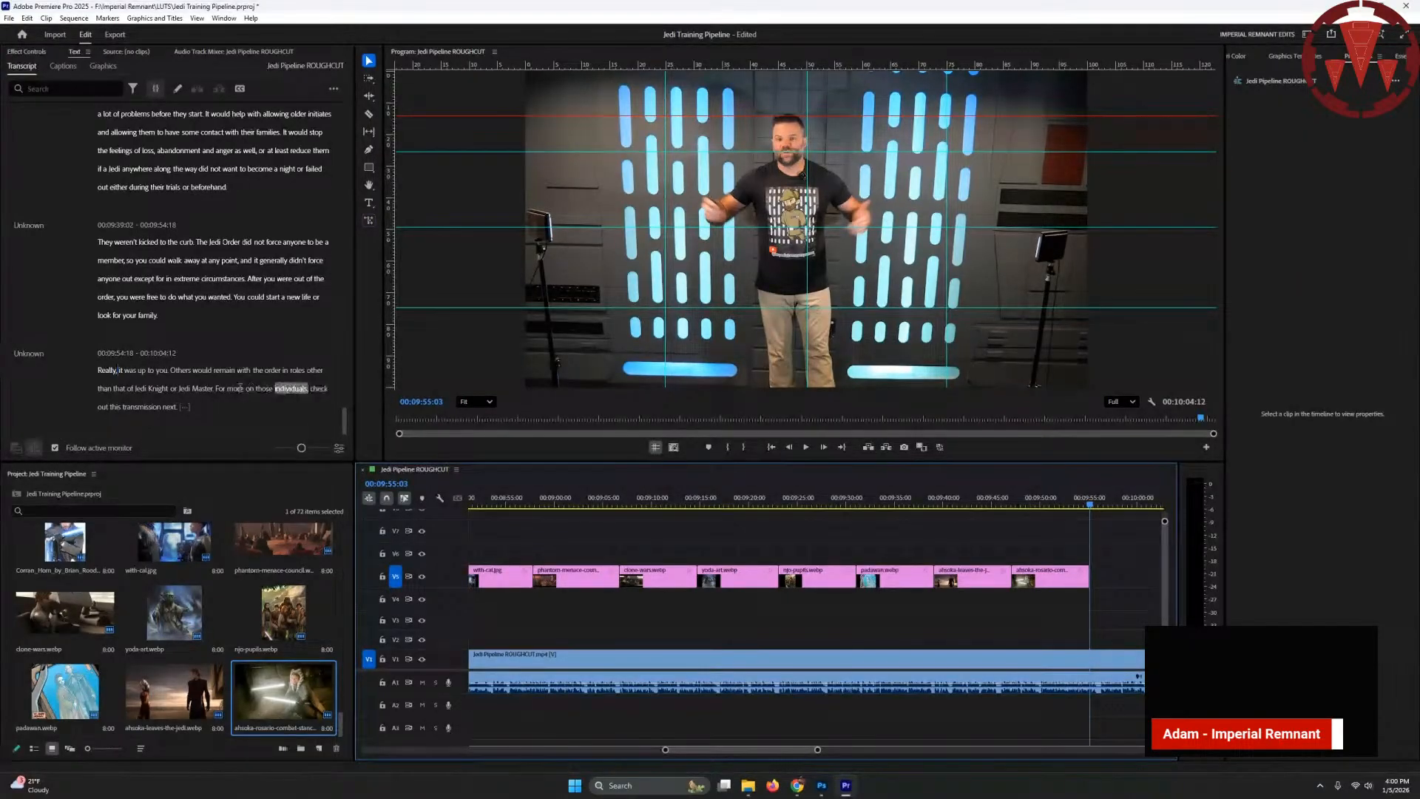
- Import Padawanpack.webp onto V5 after the Ahsoka combat clip and split it at 00:10:01:00, where the sentence ends in the transcript
{"action": "left_click", "coordinate": [319, 389]}
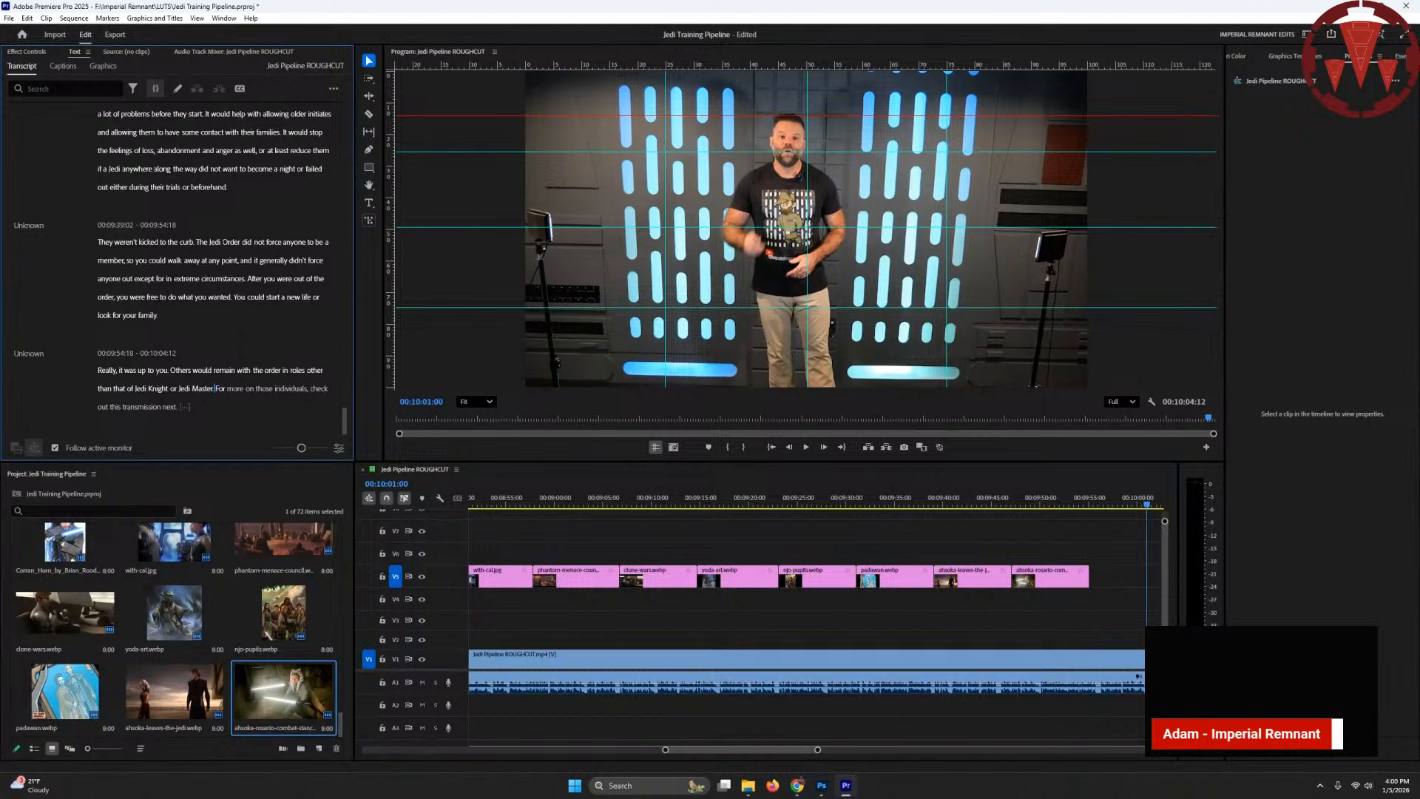
{"action": "key", "text": "alt+Tab"}
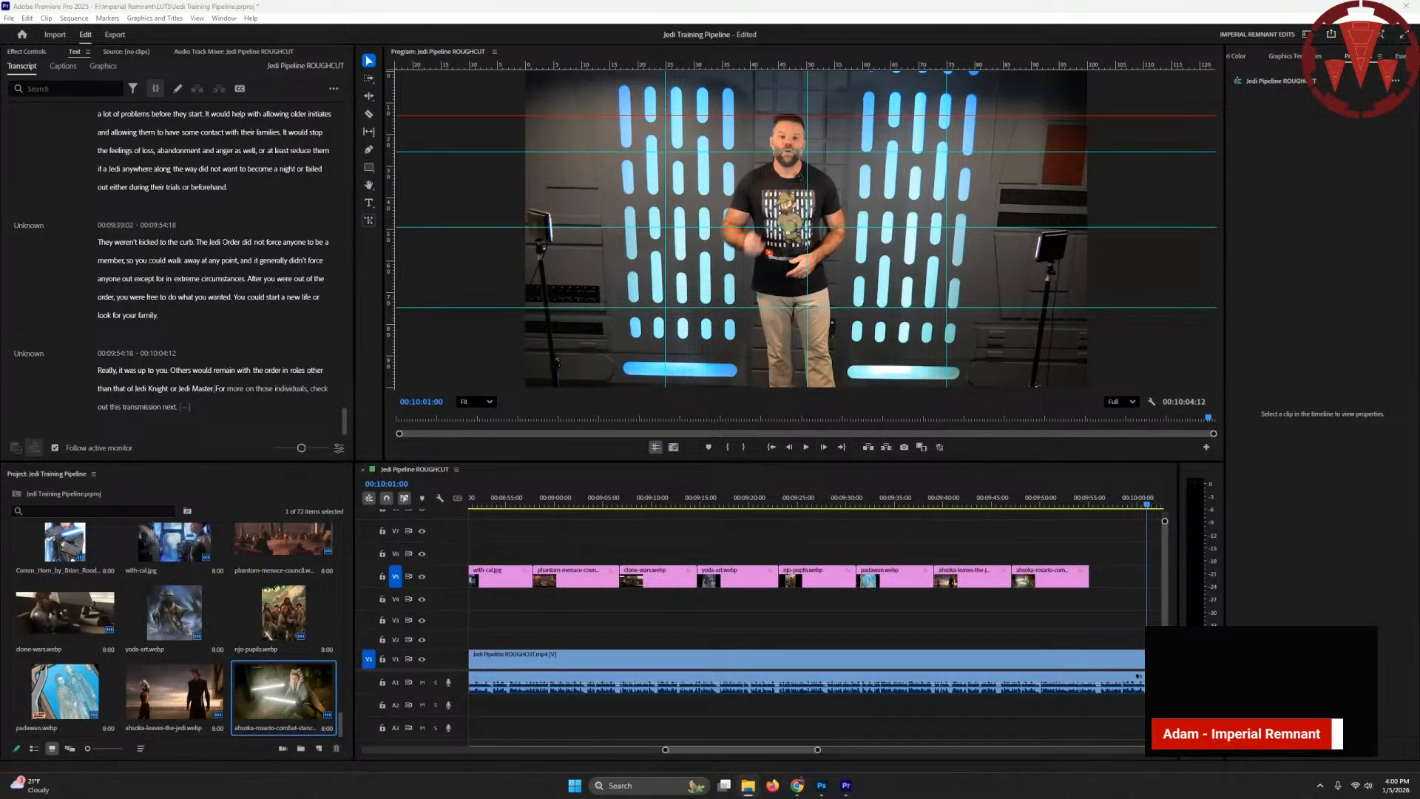
{"action": "left_click_drag", "start_coordinate": [0, 518], "coordinate": [1086, 574]}
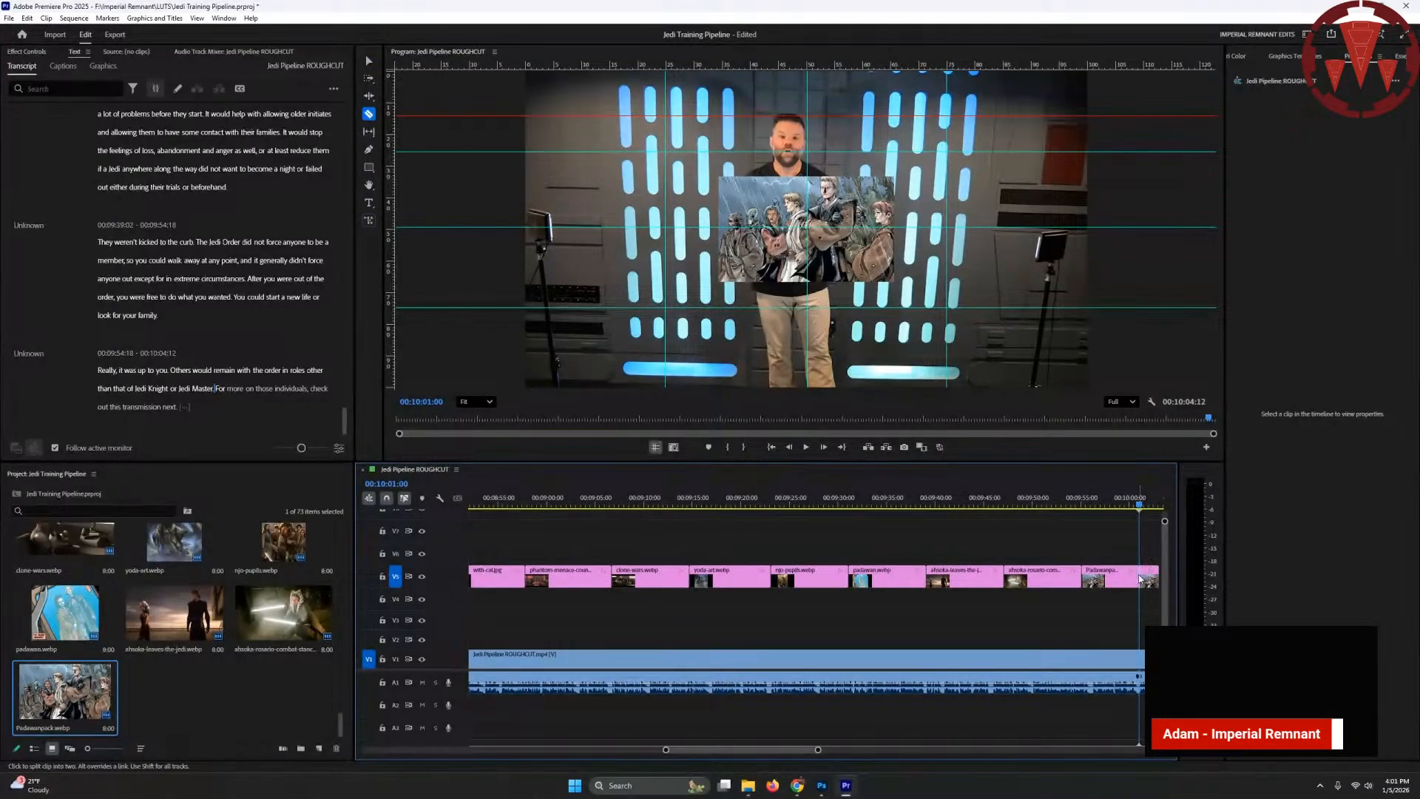
{"action": "left_click", "coordinate": [1152, 578]}
{"action": "left_click", "coordinate": [1145, 595]}
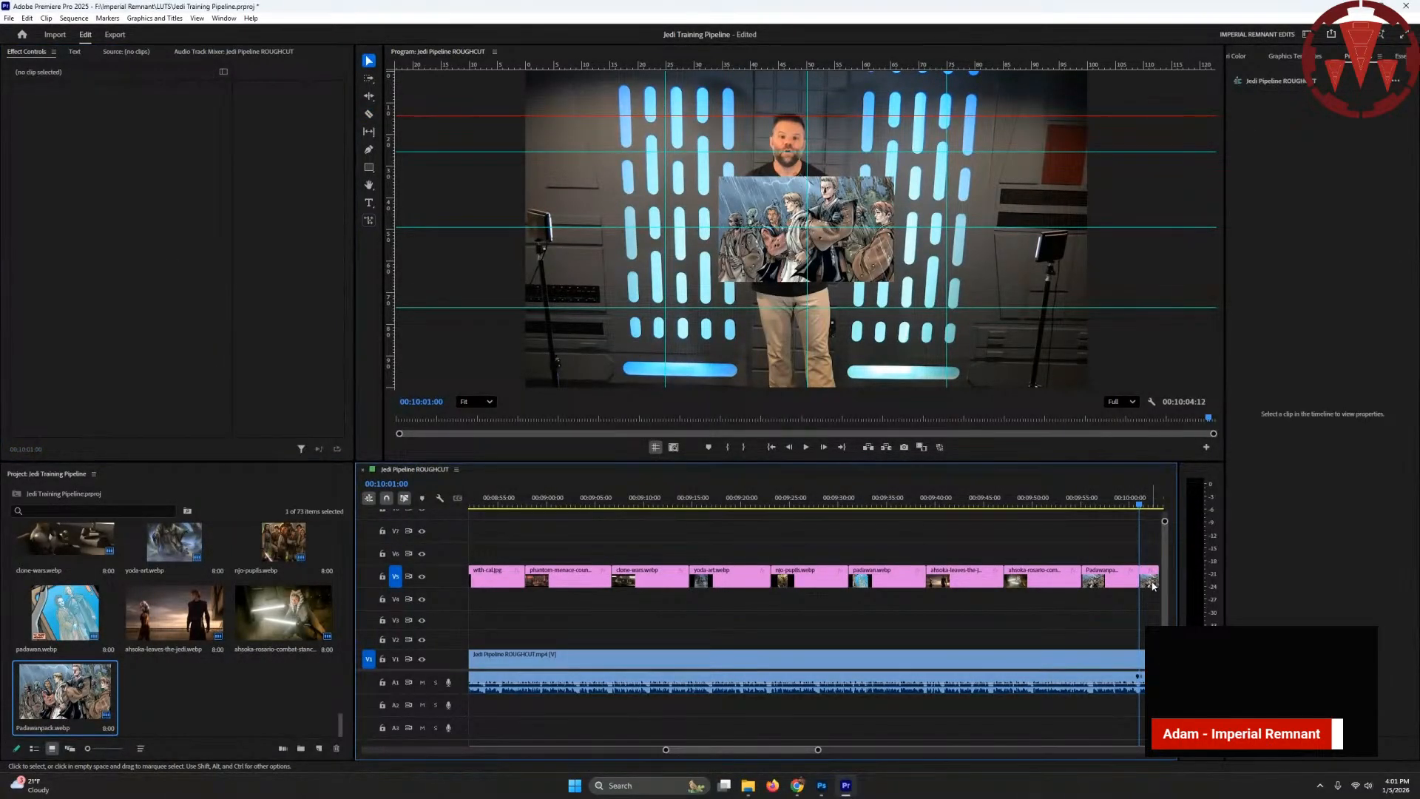
- Delete the leftover Padawanpack piece after 00:10:01:00 on V5 and return the playhead to the sequence start
{"action": "left_click", "coordinate": [1152, 583]}
{"action": "key", "text": "Delete"}
{"action": "key", "text": "Home"}
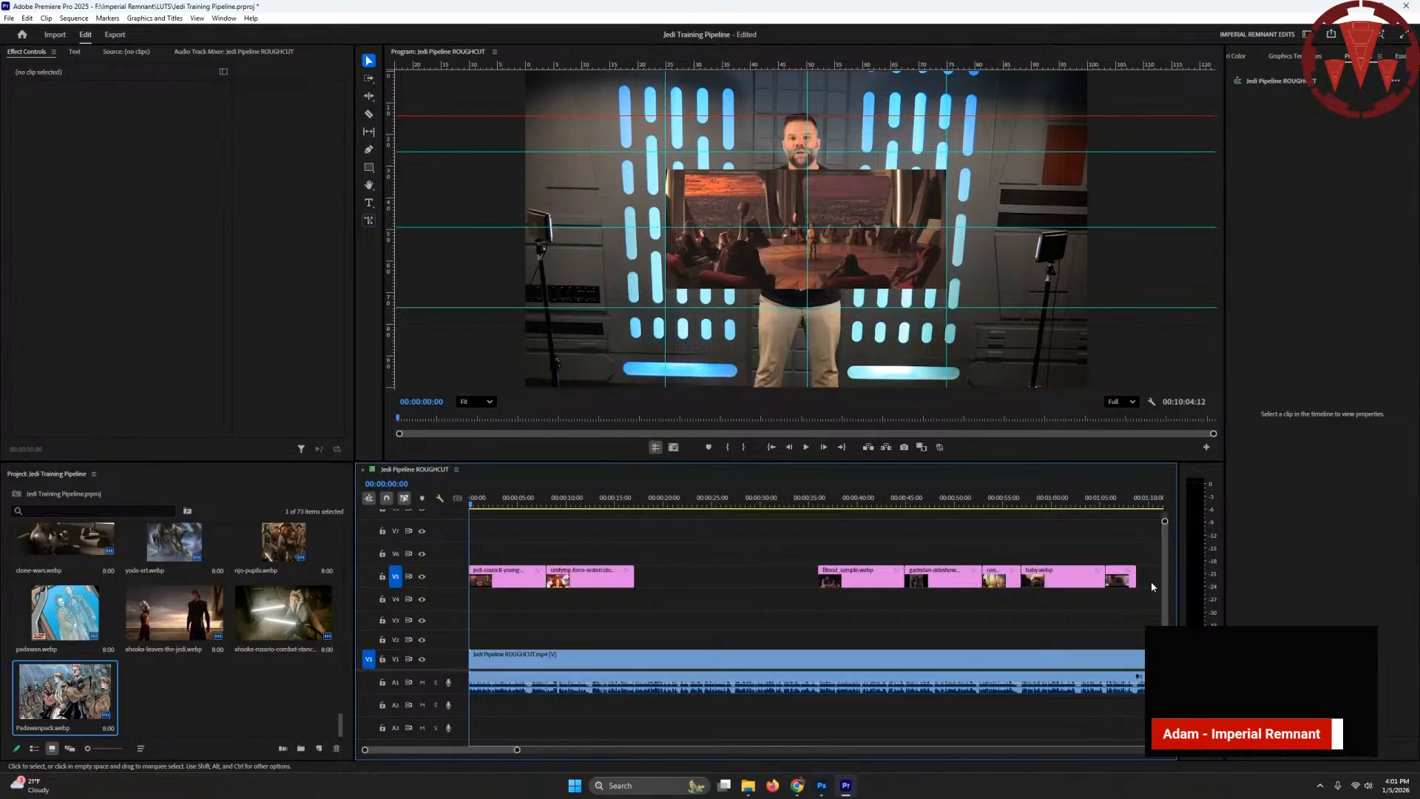
- Select all the ROUGHCUT narration clips, apply the Sexy Voice (Voice Over) preset from the Finzar Essential Audio FX presets, and deselect them
{"action": "key", "text": "a"}
{"action": "left_click", "coordinate": [632, 659]}
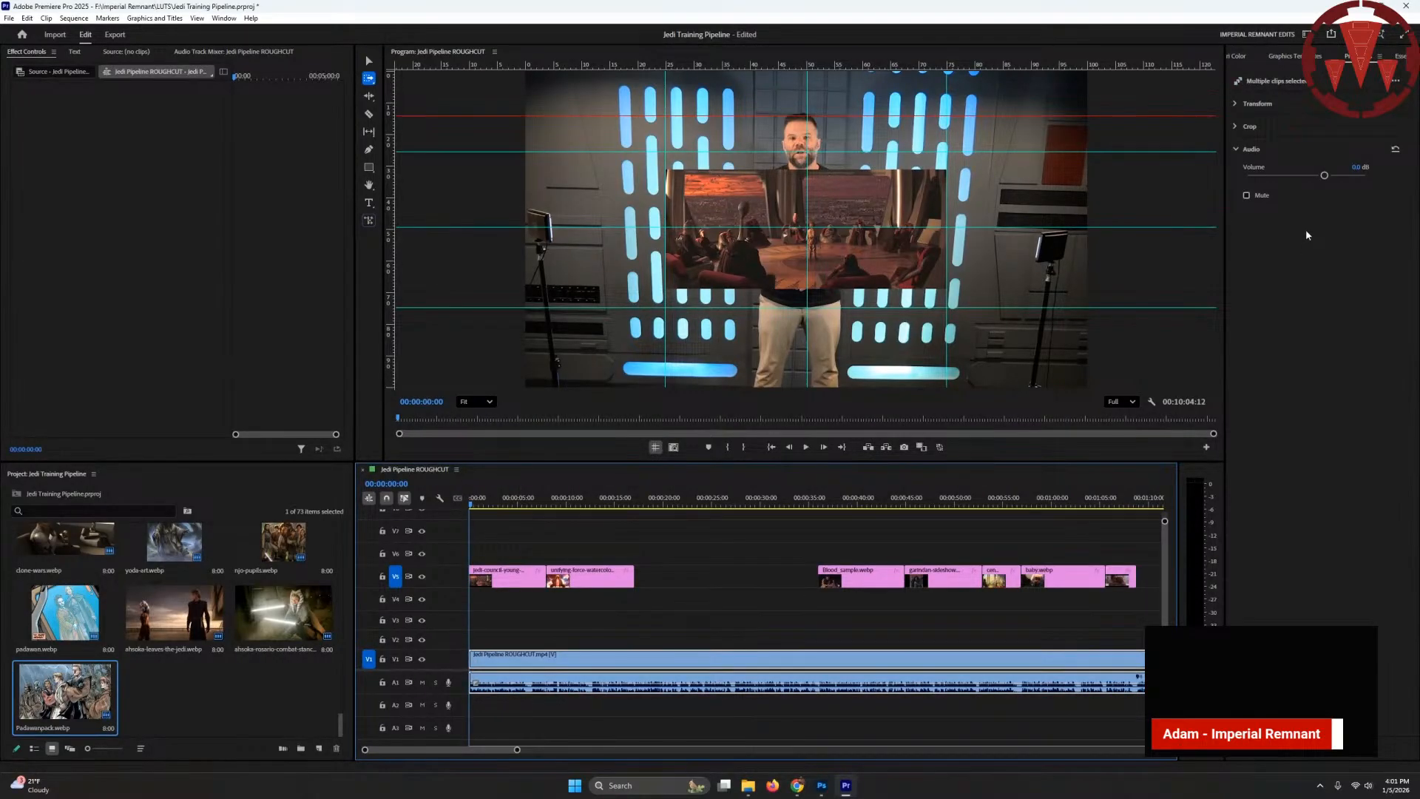
{"action": "scroll", "coordinate": [1247, 61], "scroll_direction": "up", "scroll_amount": 3}
{"action": "left_click", "coordinate": [1240, 98]}
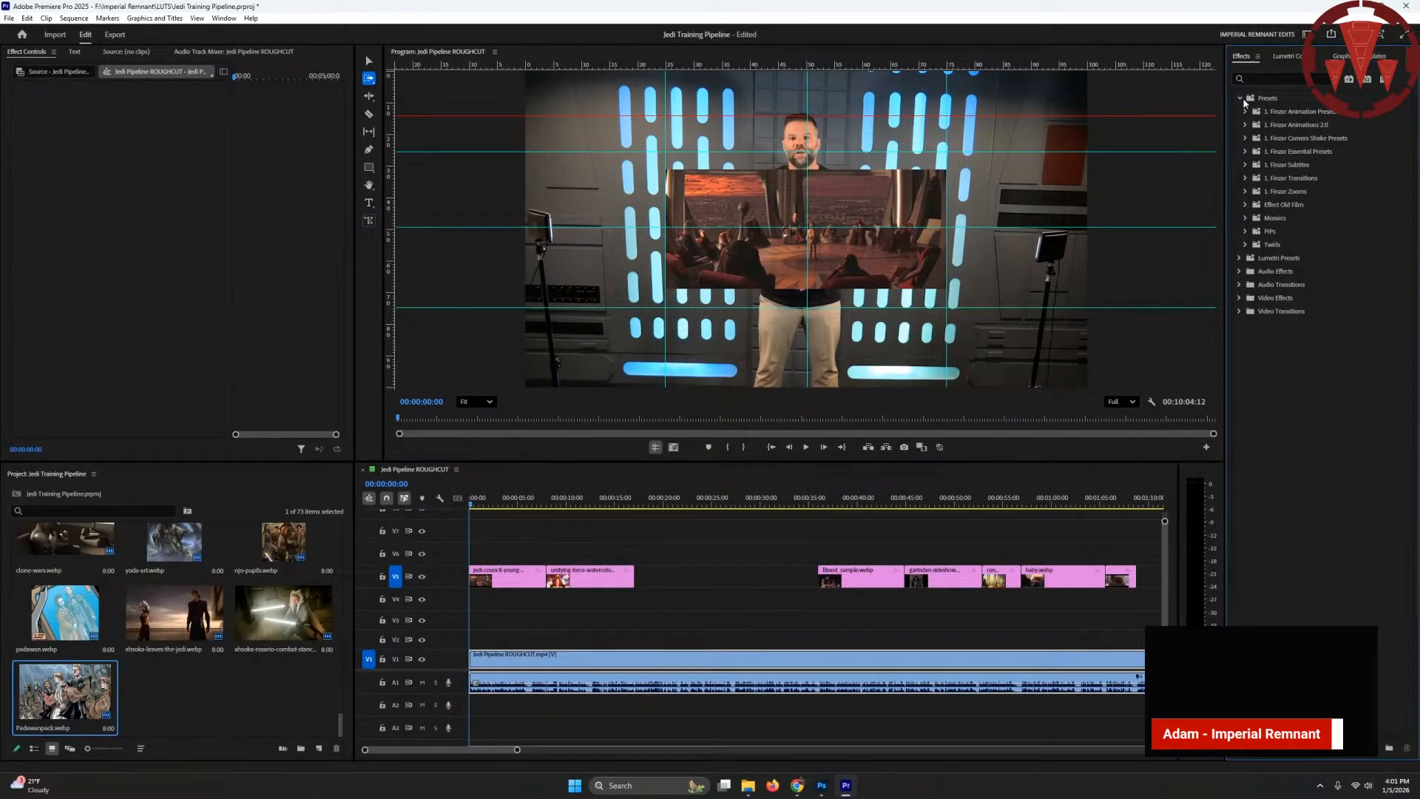
{"action": "left_click", "coordinate": [1246, 151]}
{"action": "left_click", "coordinate": [1252, 179]}
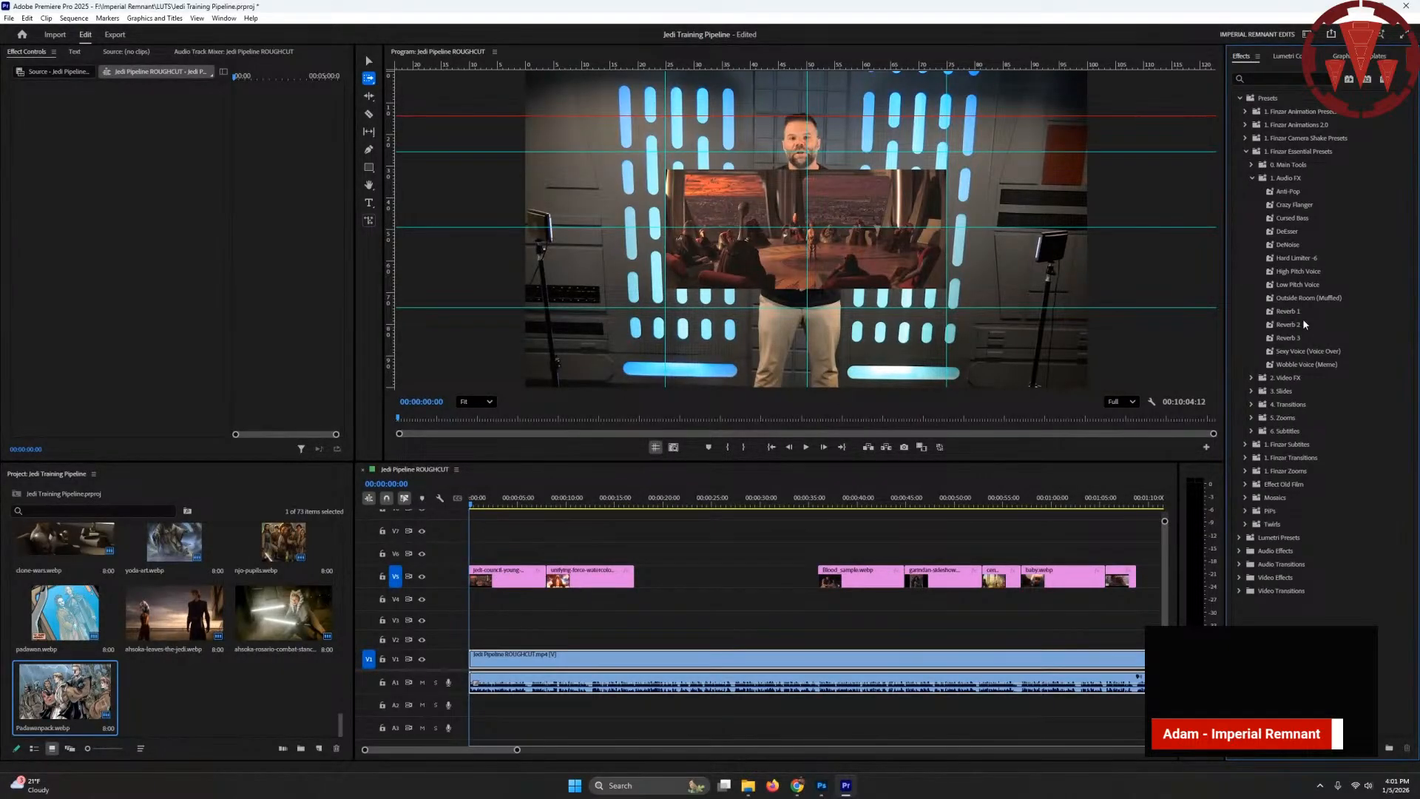
{"action": "left_click", "coordinate": [1306, 351]}
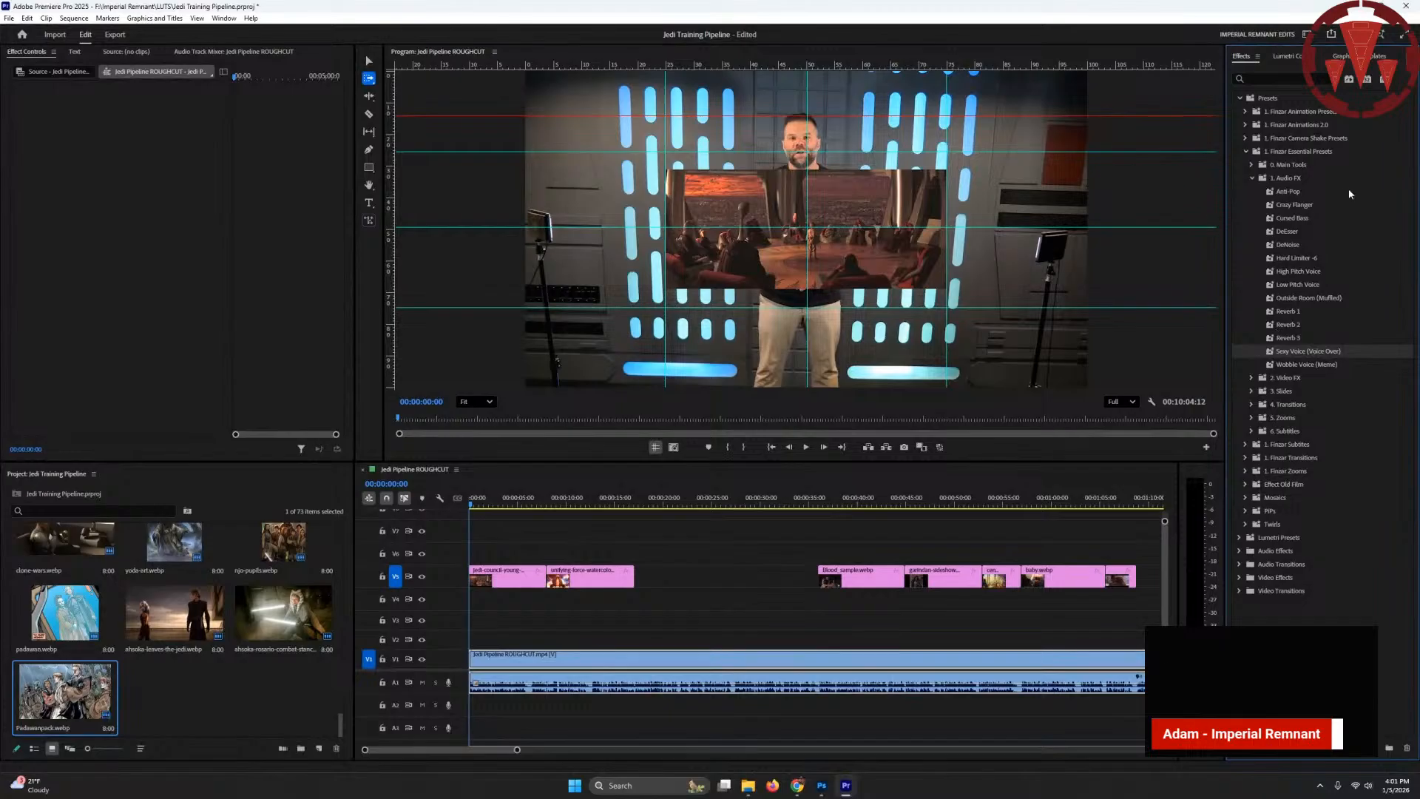
{"action": "left_click", "coordinate": [1252, 178]}
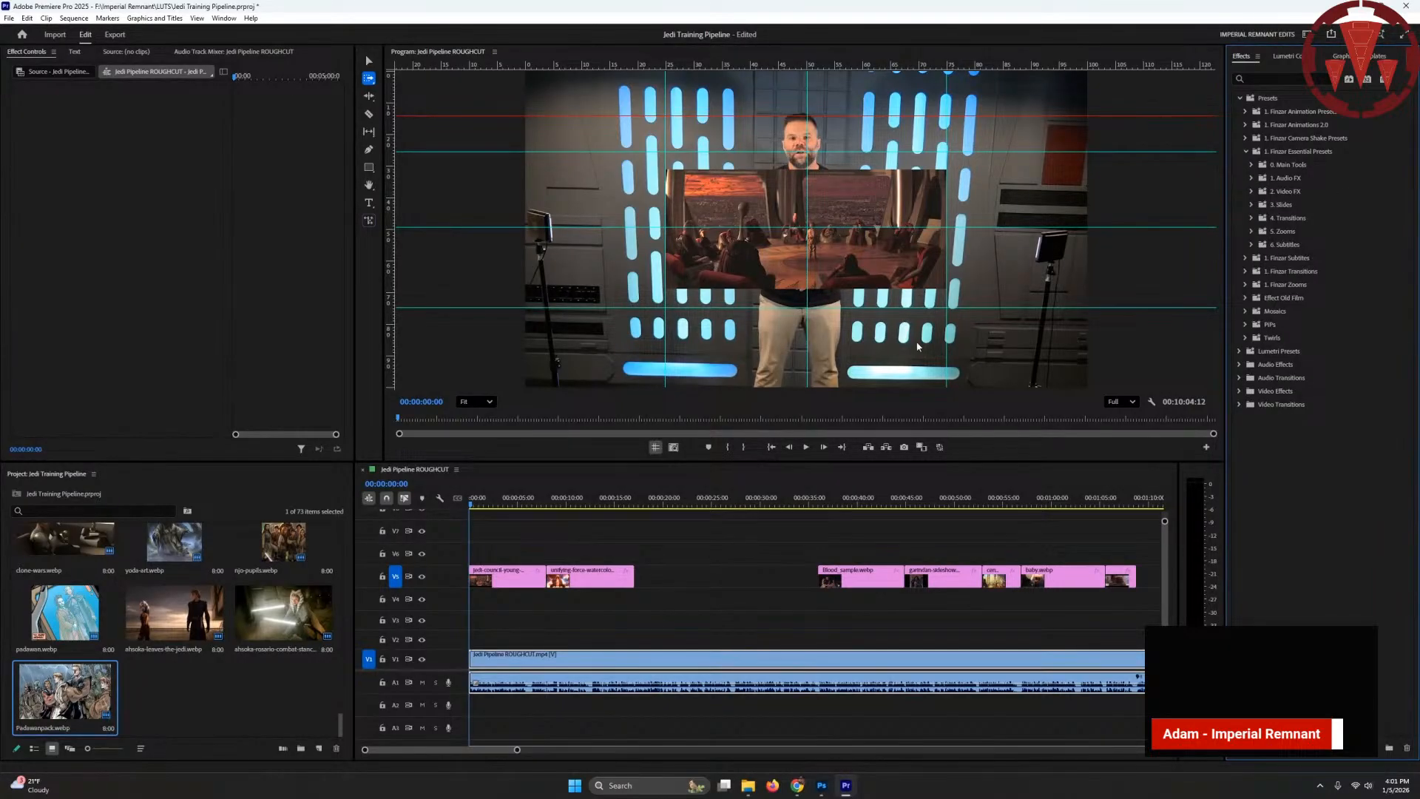
{"action": "key", "text": "v"}
{"action": "left_click", "coordinate": [588, 536]}
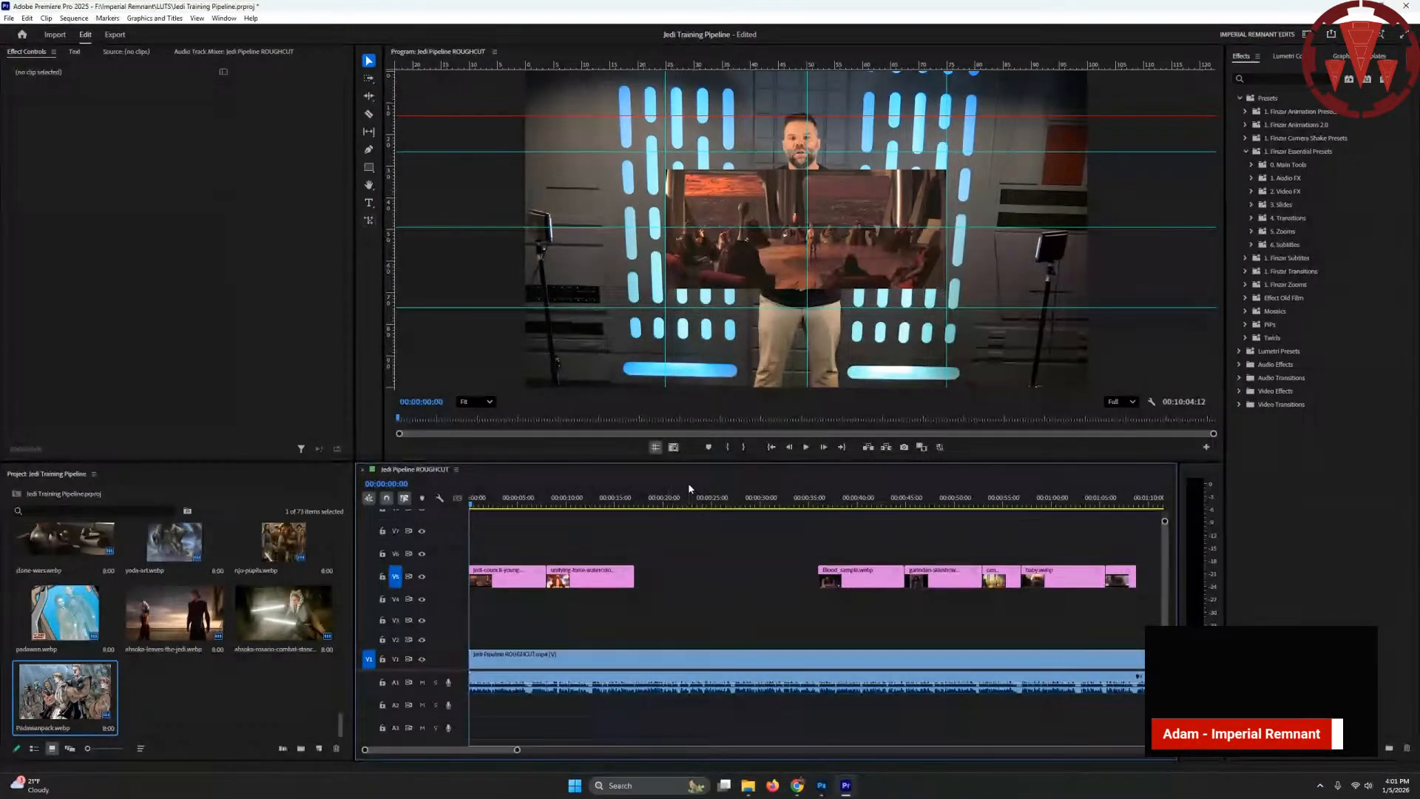
- Park the playhead at 00:00:20:14, create an adjustment layer with default settings, and place it at the start of V2
{"action": "left_click", "coordinate": [668, 501]}
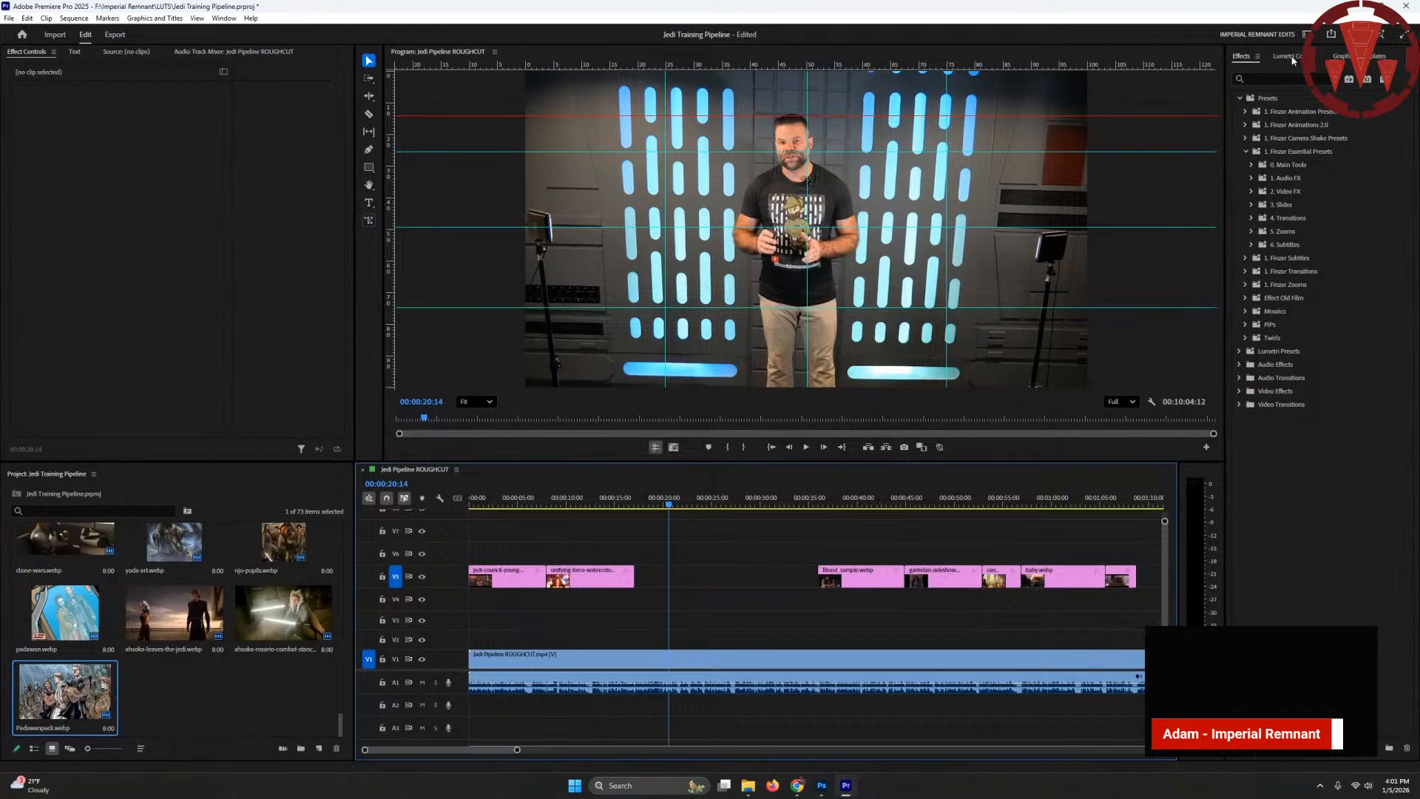
{"action": "left_click", "coordinate": [1357, 56]}
{"action": "left_click", "coordinate": [1287, 61]}
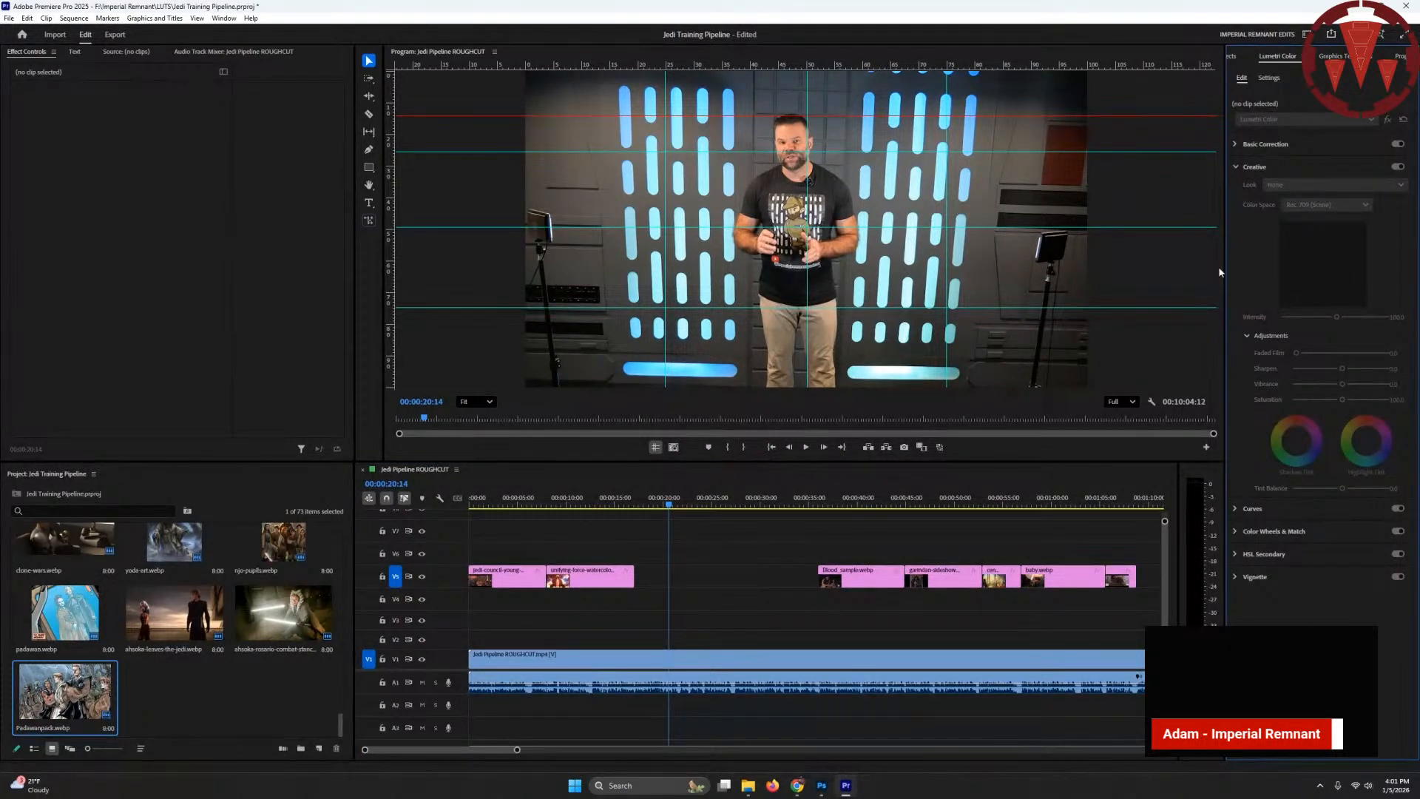
{"action": "left_click", "coordinate": [319, 748]}
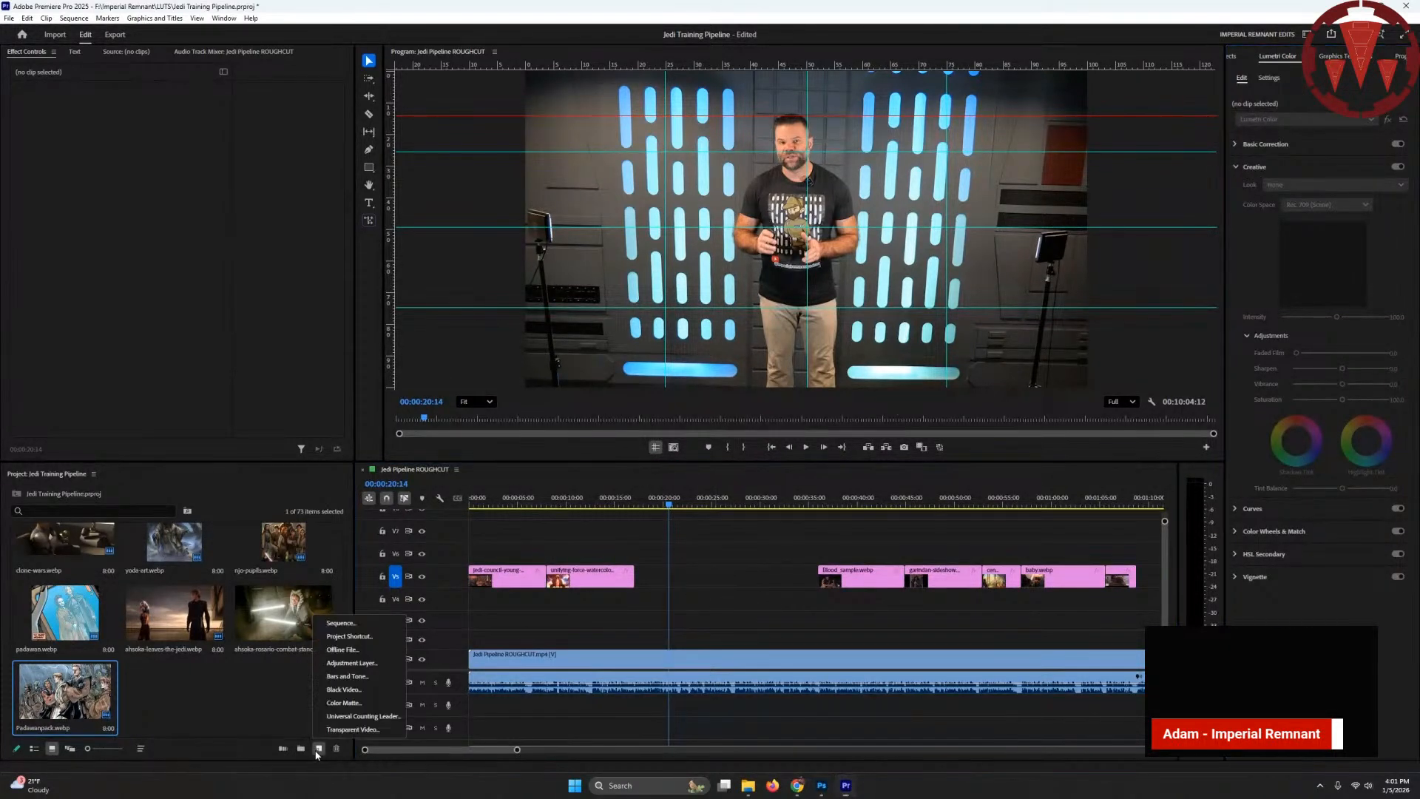
{"action": "left_click", "coordinate": [365, 663]}
{"action": "key", "text": "Return"}
{"action": "left_click_drag", "start_coordinate": [174, 691], "coordinate": [529, 637]}
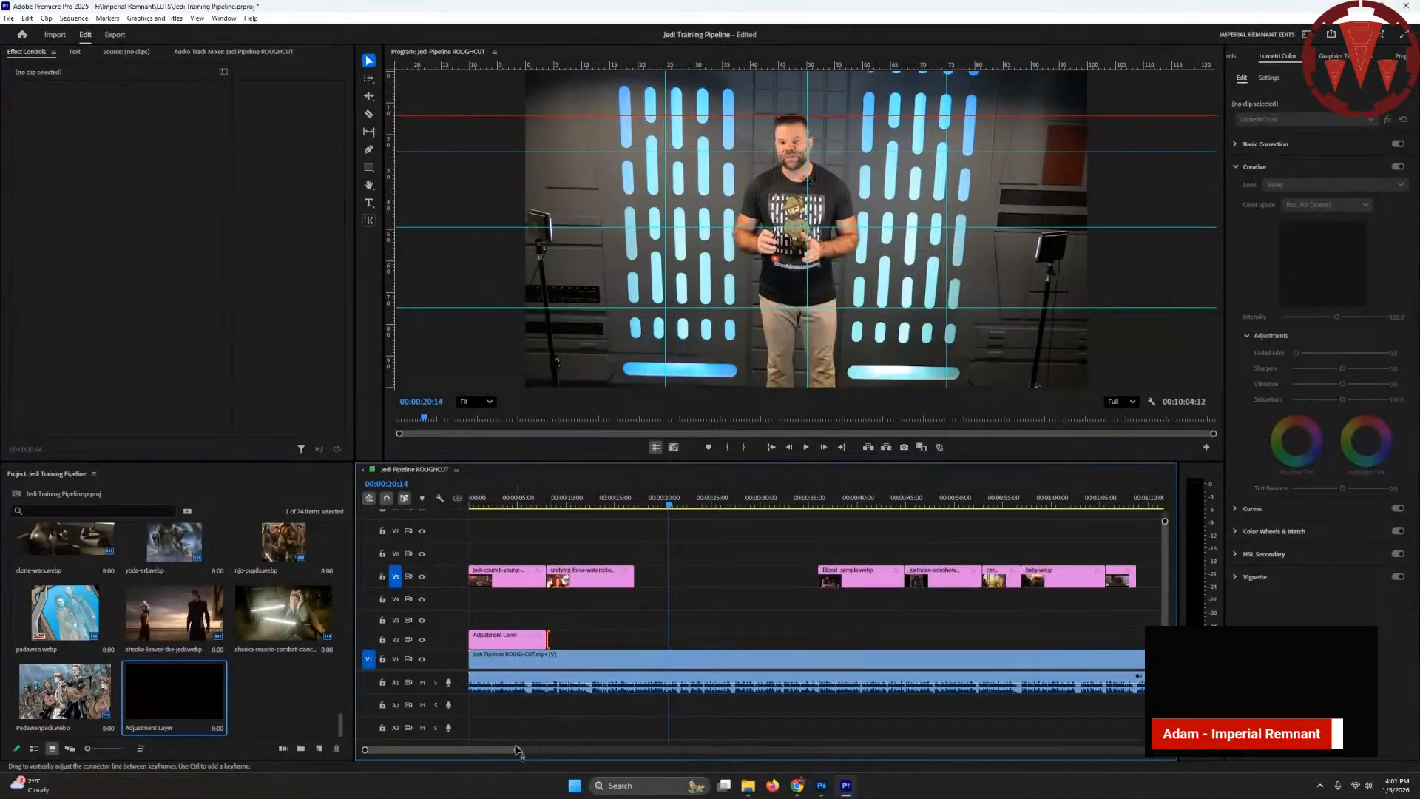
- Extend the V2 adjustment layer to the end of the video and set its label colour to Caribbean
{"action": "left_click_drag", "start_coordinate": [516, 749], "coordinate": [1043, 750]}
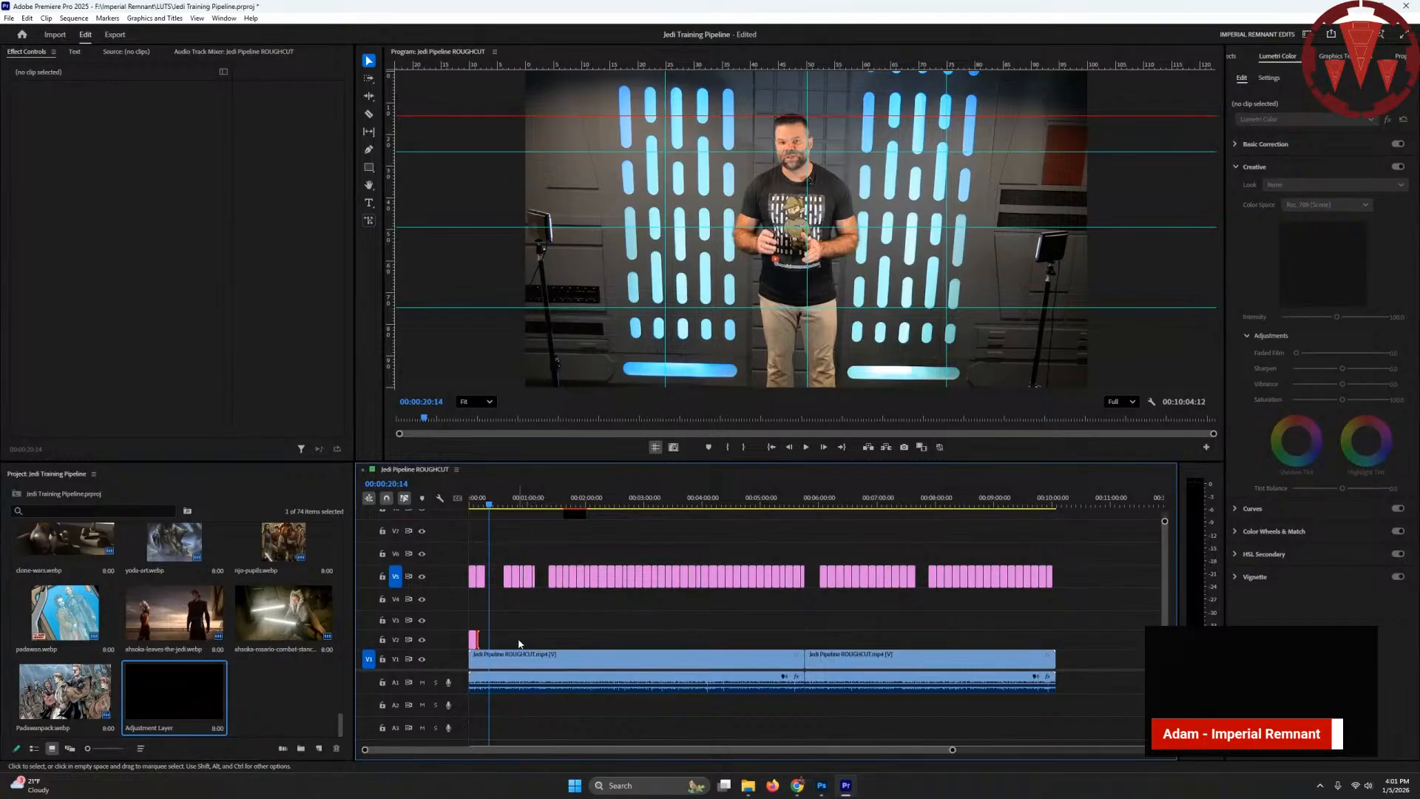
{"action": "left_click_drag", "start_coordinate": [478, 639], "coordinate": [1056, 636]}
{"action": "right_click", "coordinate": [995, 638]}
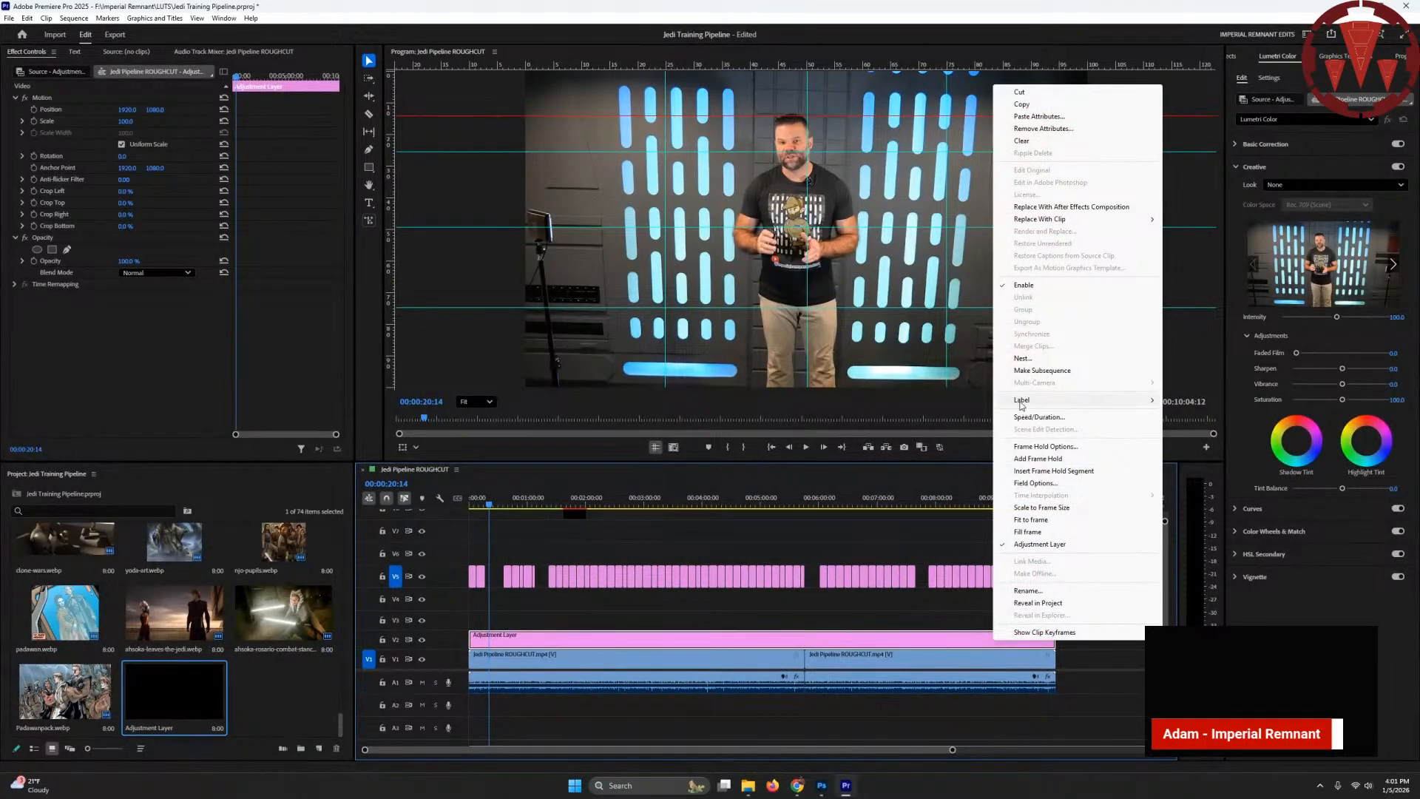
{"action": "mouse_move", "coordinate": [1022, 404]}
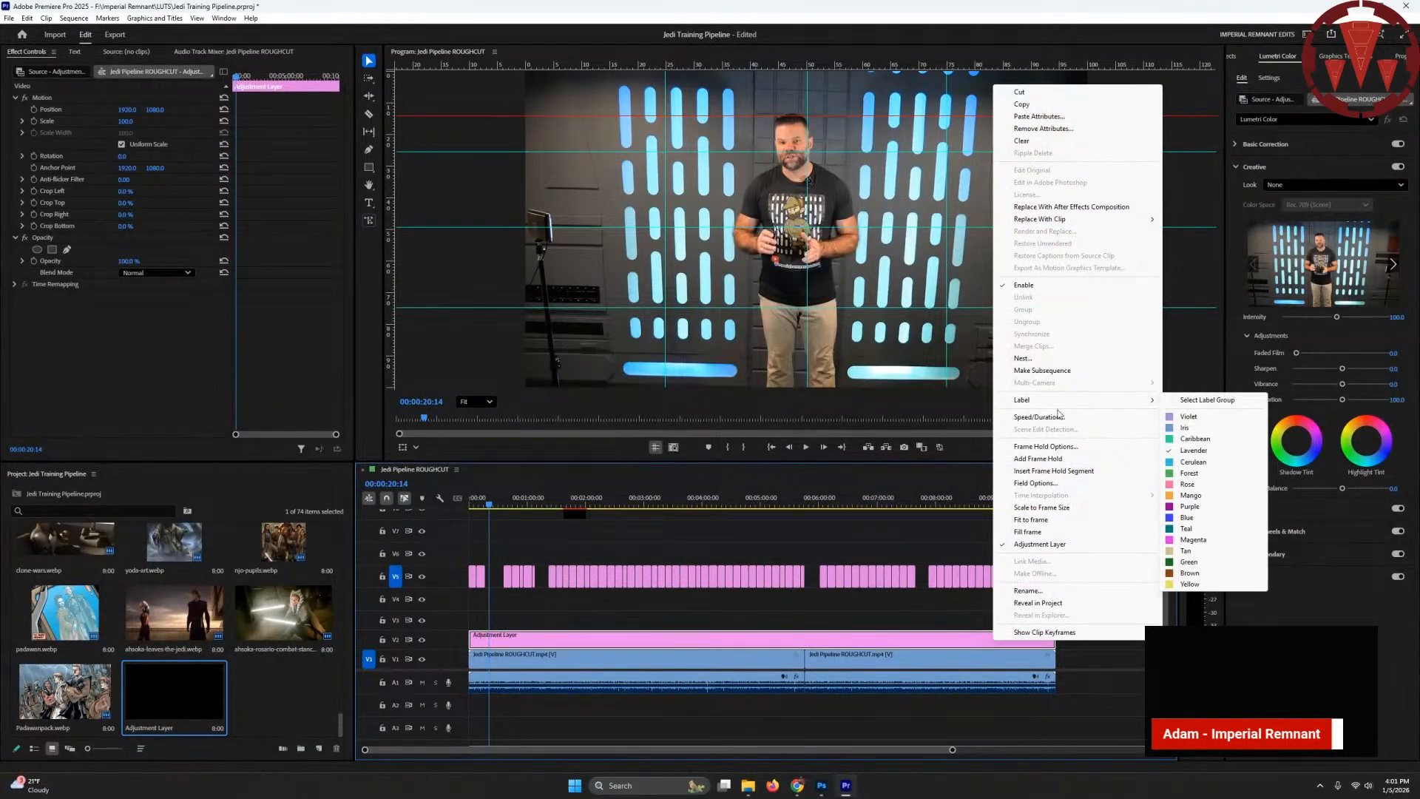
{"action": "left_click", "coordinate": [1194, 439]}
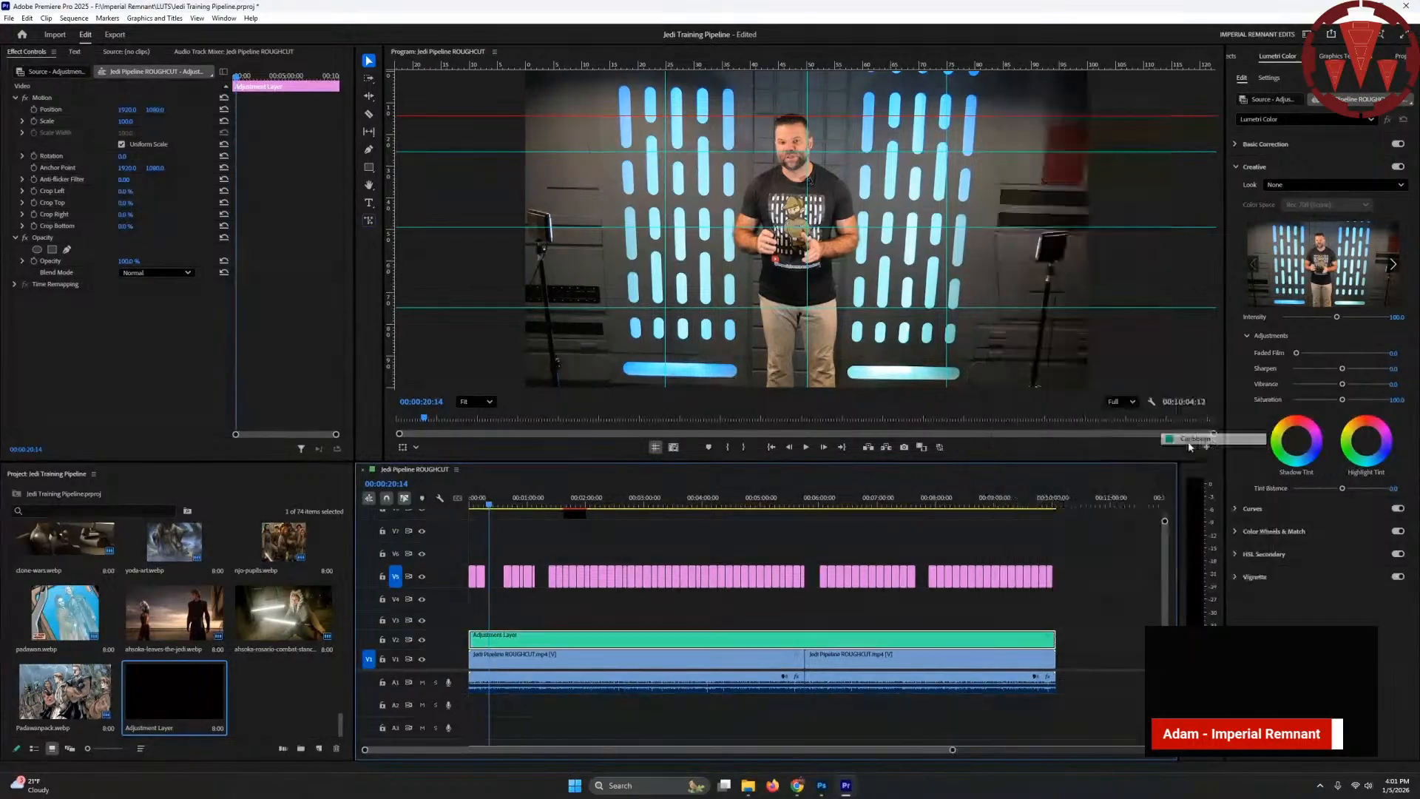
- Add the Transform (Motion Blur) preset to the V2 adjustment layer and set its Transform scale to 140
{"action": "left_click", "coordinate": [1232, 56]}
{"action": "left_click", "coordinate": [1274, 78]}
{"action": "type", "text": "tr"}
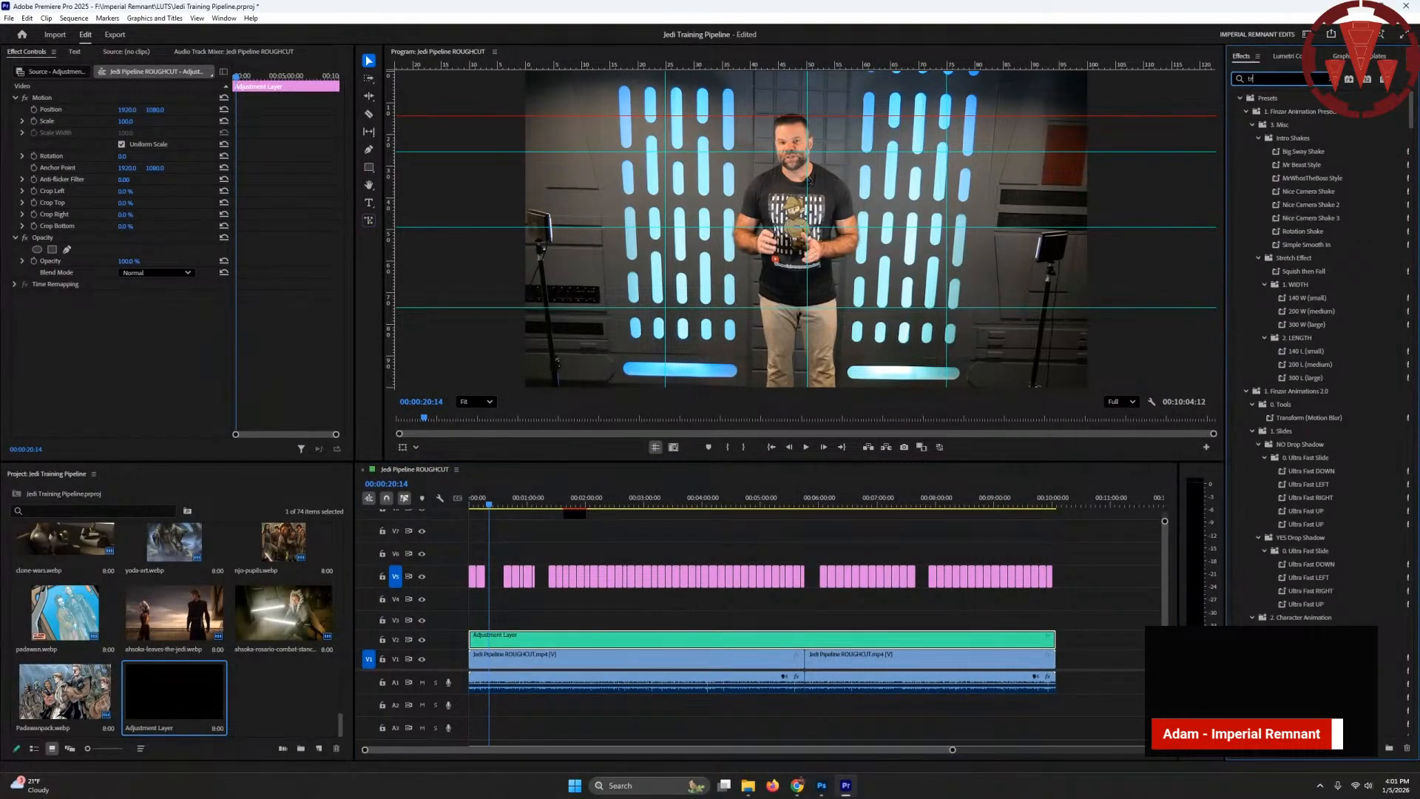
{"action": "type", "text": "ans"}
{"action": "left_click_drag", "start_coordinate": [1308, 137], "coordinate": [719, 651]}
{"action": "left_click", "coordinate": [131, 354]}
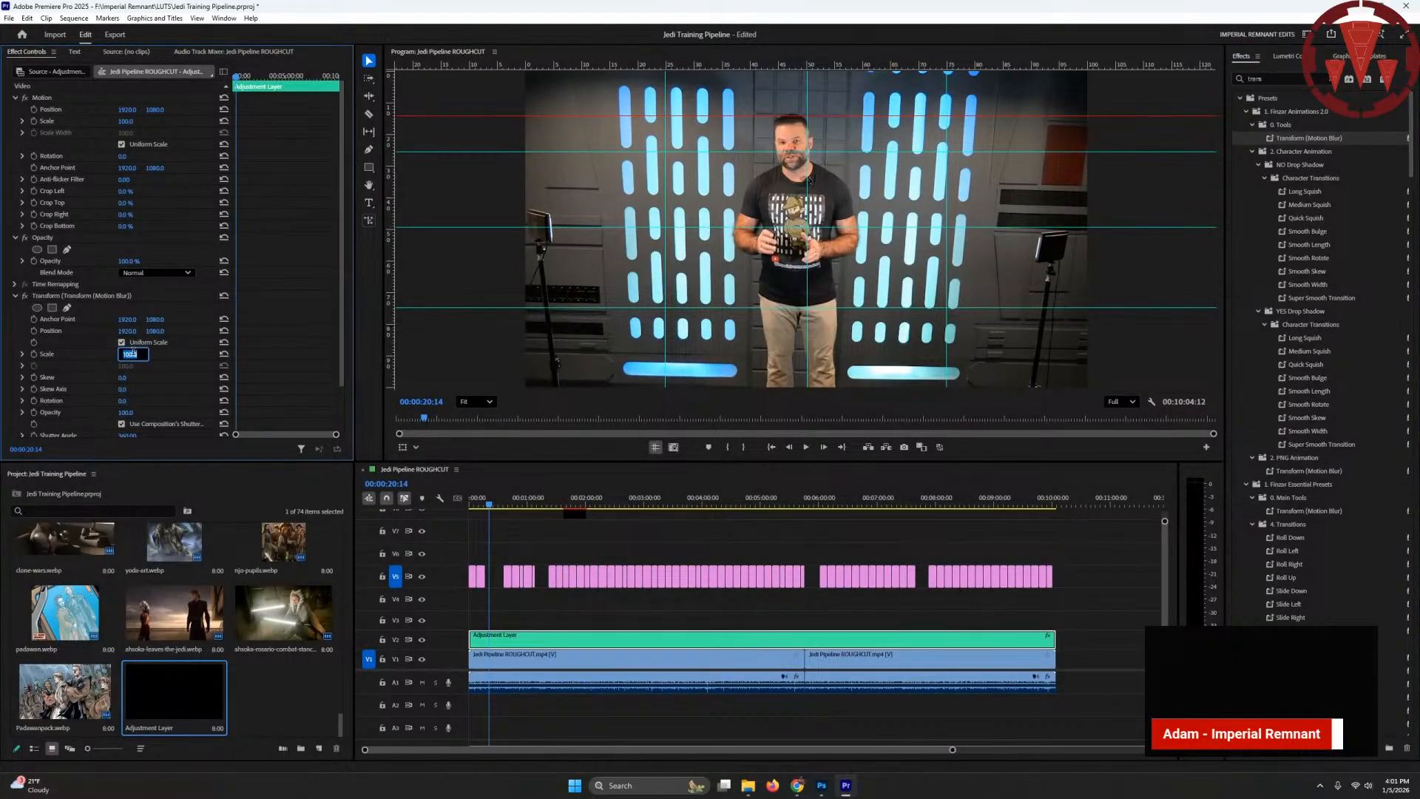
{"action": "type", "text": "140"}
{"action": "key", "text": "Return"}
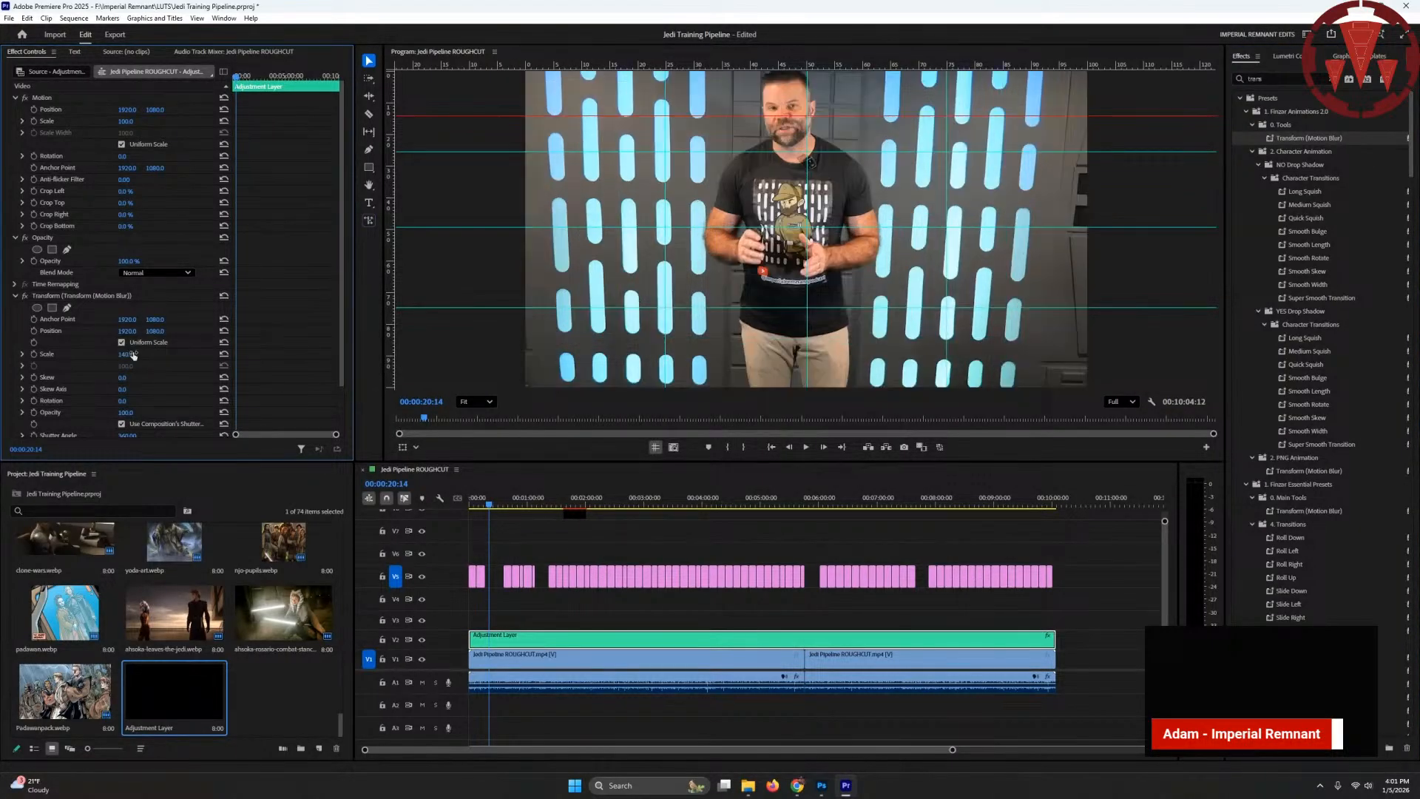
- Set the adjustment layer's Transform position to about 2098, 1148 to reframe the presenter, and set its rotation to -1°
{"action": "left_click_drag", "start_coordinate": [154, 331], "coordinate": [253, 331]}
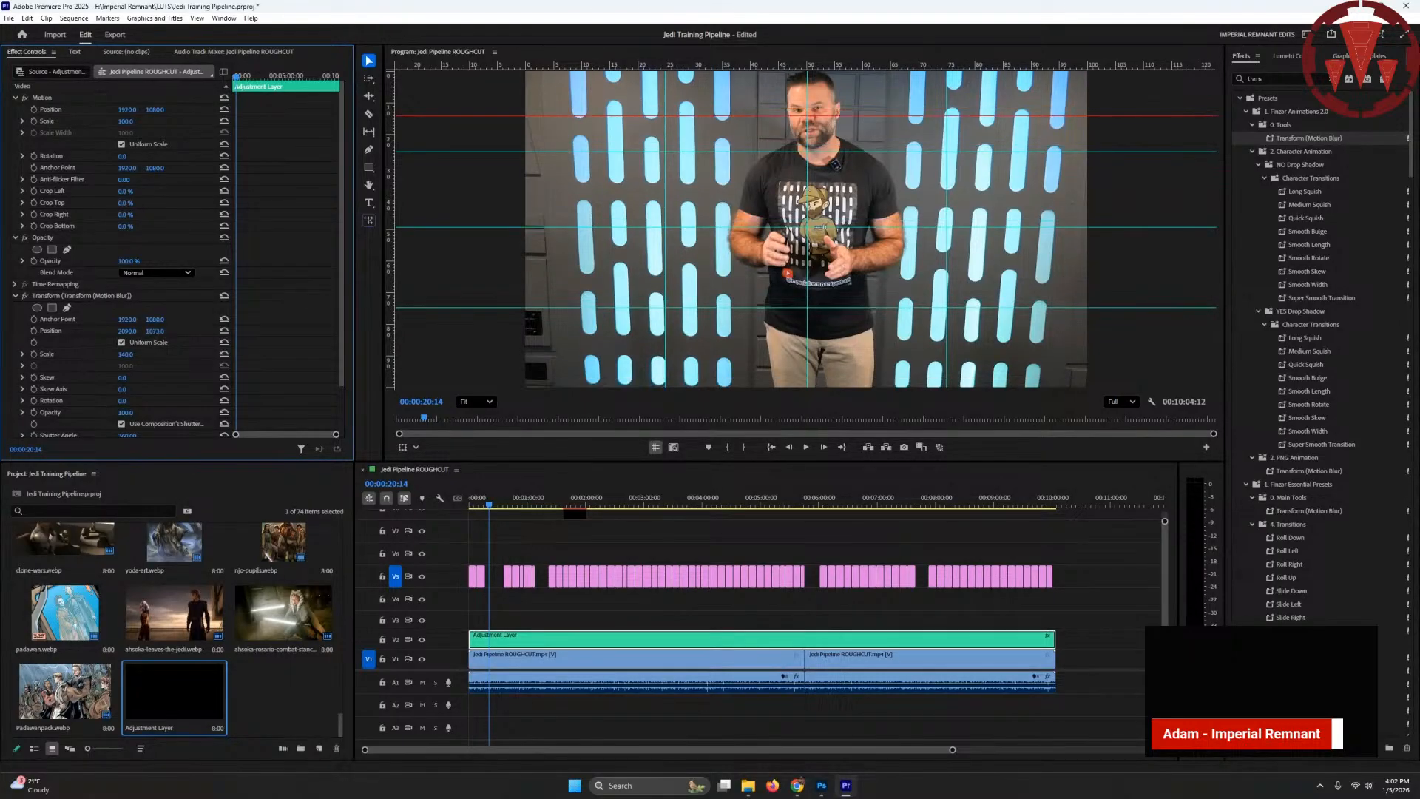
{"action": "left_click_drag", "start_coordinate": [155, 330], "coordinate": [687, 331]}
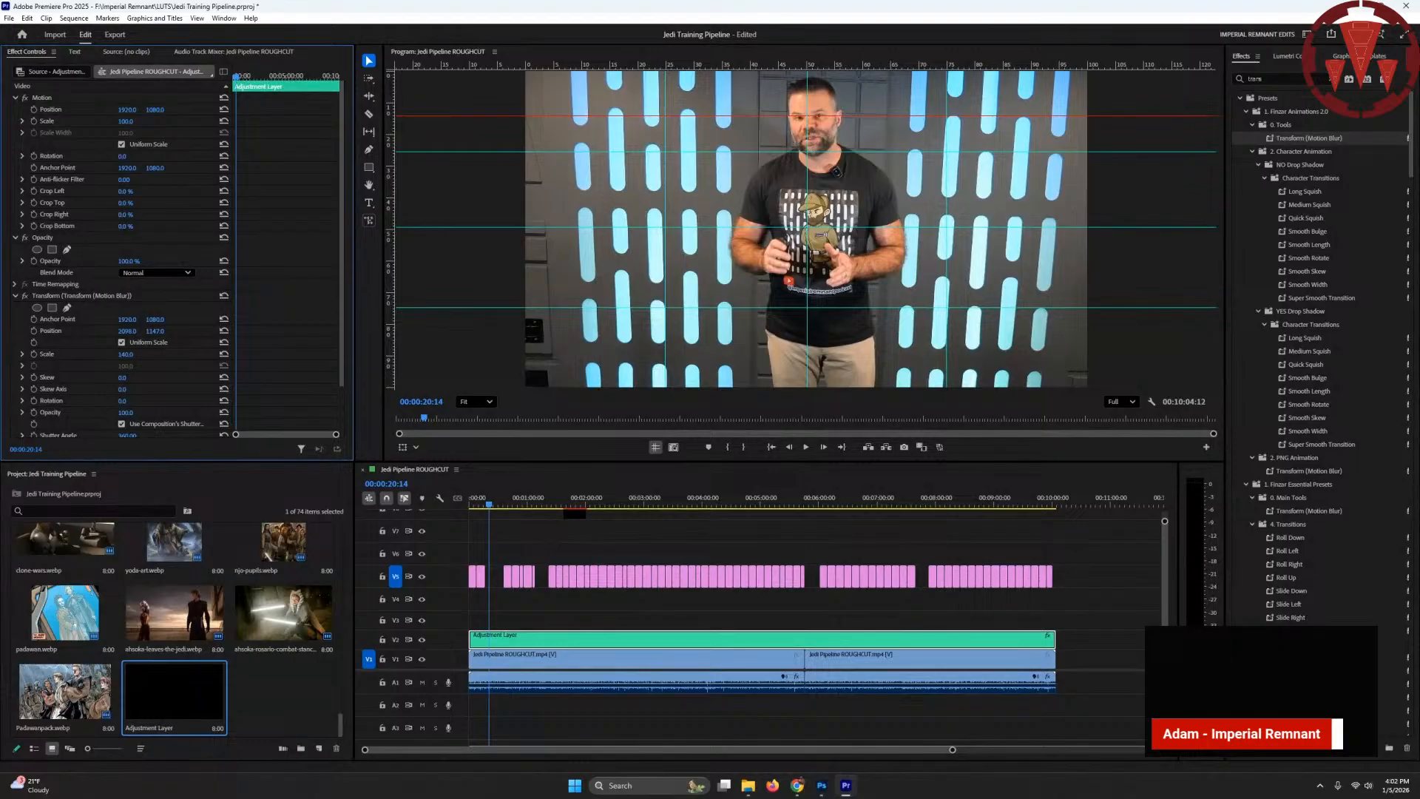
{"action": "left_click_drag", "start_coordinate": [155, 331], "coordinate": [155, 331]}
{"action": "mouse_move", "coordinate": [842, 116]}
{"action": "left_mouse_down"}
{"action": "mouse_move", "coordinate": [845, 129]}
{"action": "mouse_move", "coordinate": [852, 115]}
{"action": "left_mouse_up"}
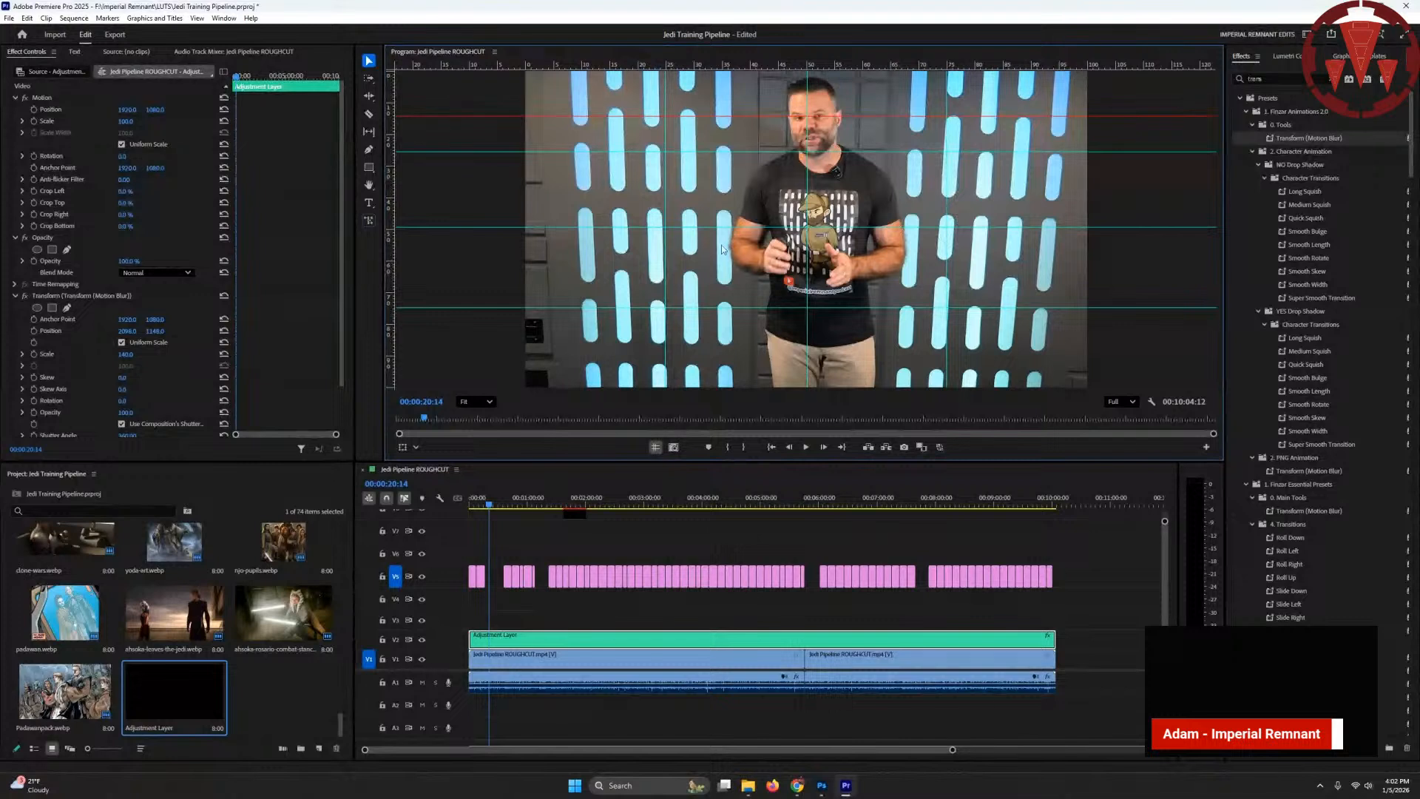
{"action": "left_click", "coordinate": [123, 400]}
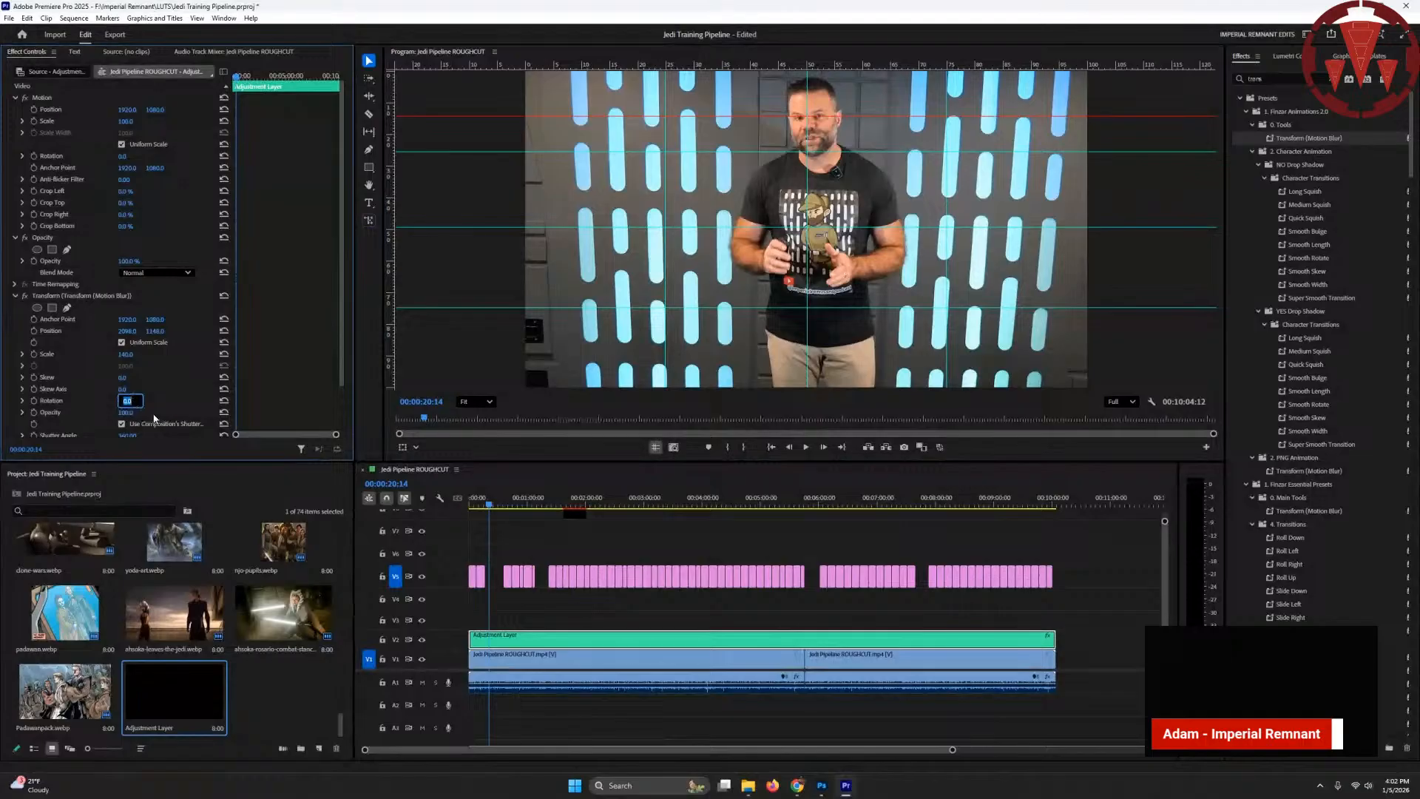
{"action": "key", "text": "Down"}
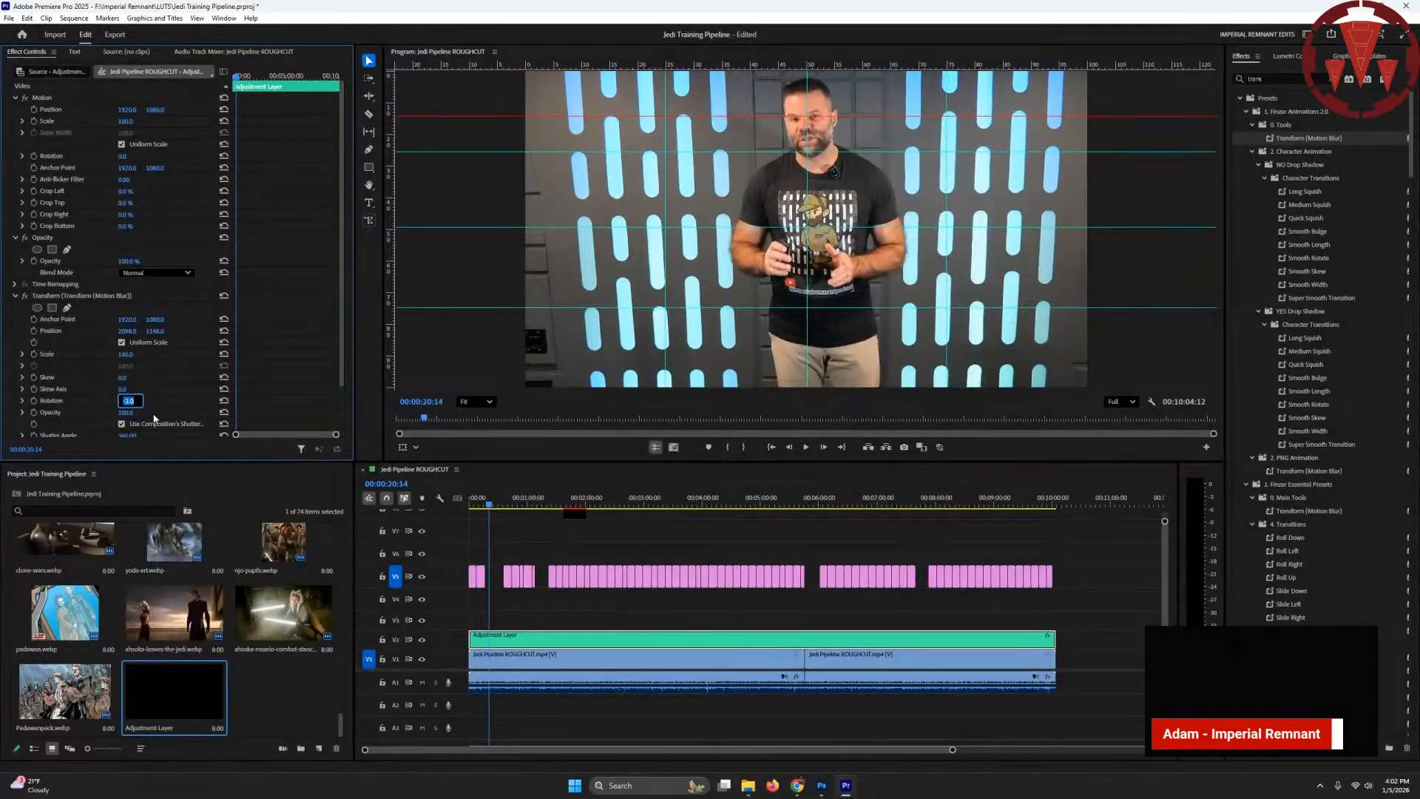
{"action": "key", "text": "Return"}
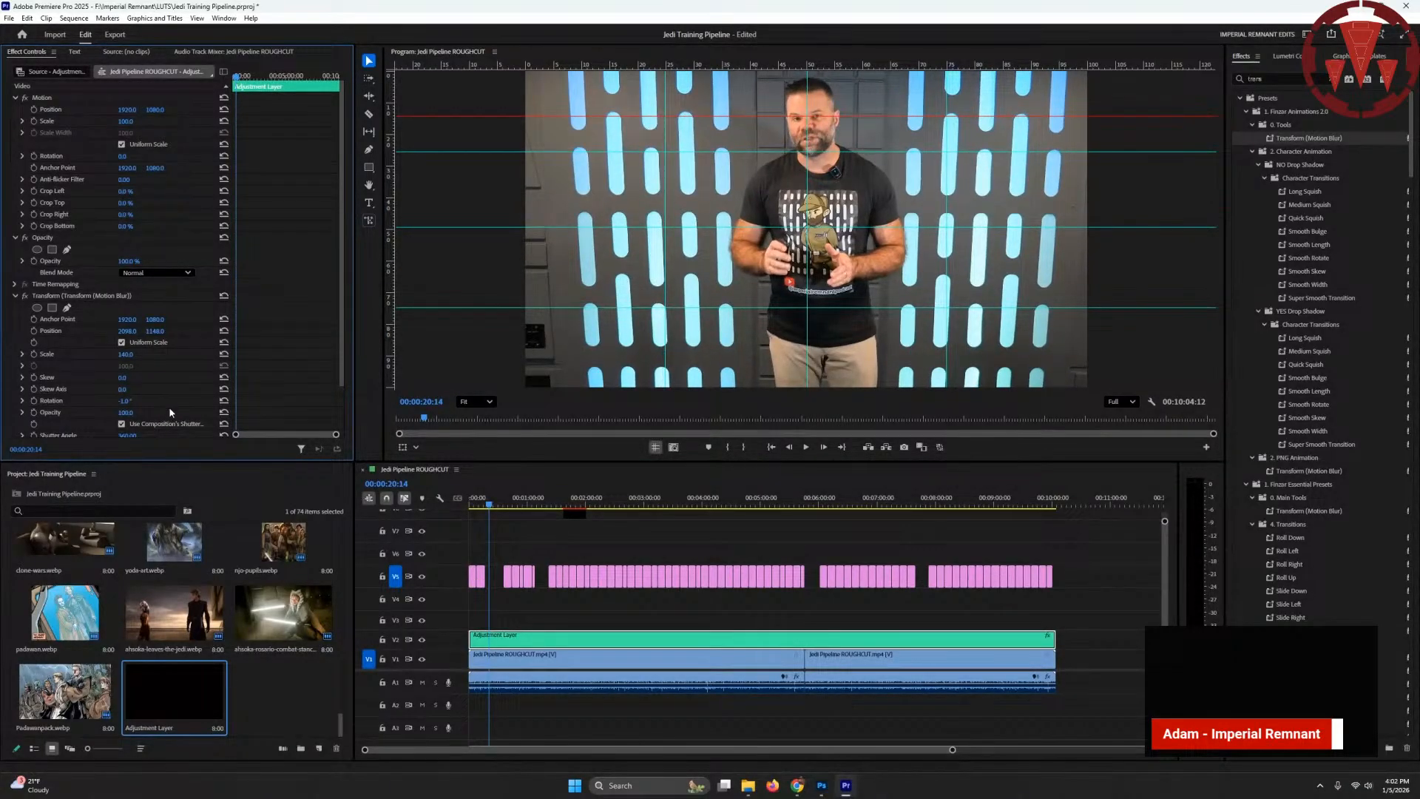
- Load 02_Film LUTs_Vintage.cube from the Imperial Remnant LUTS folder as the adjustment layer's Lumetri Creative look
{"action": "left_click", "coordinate": [1296, 57]}
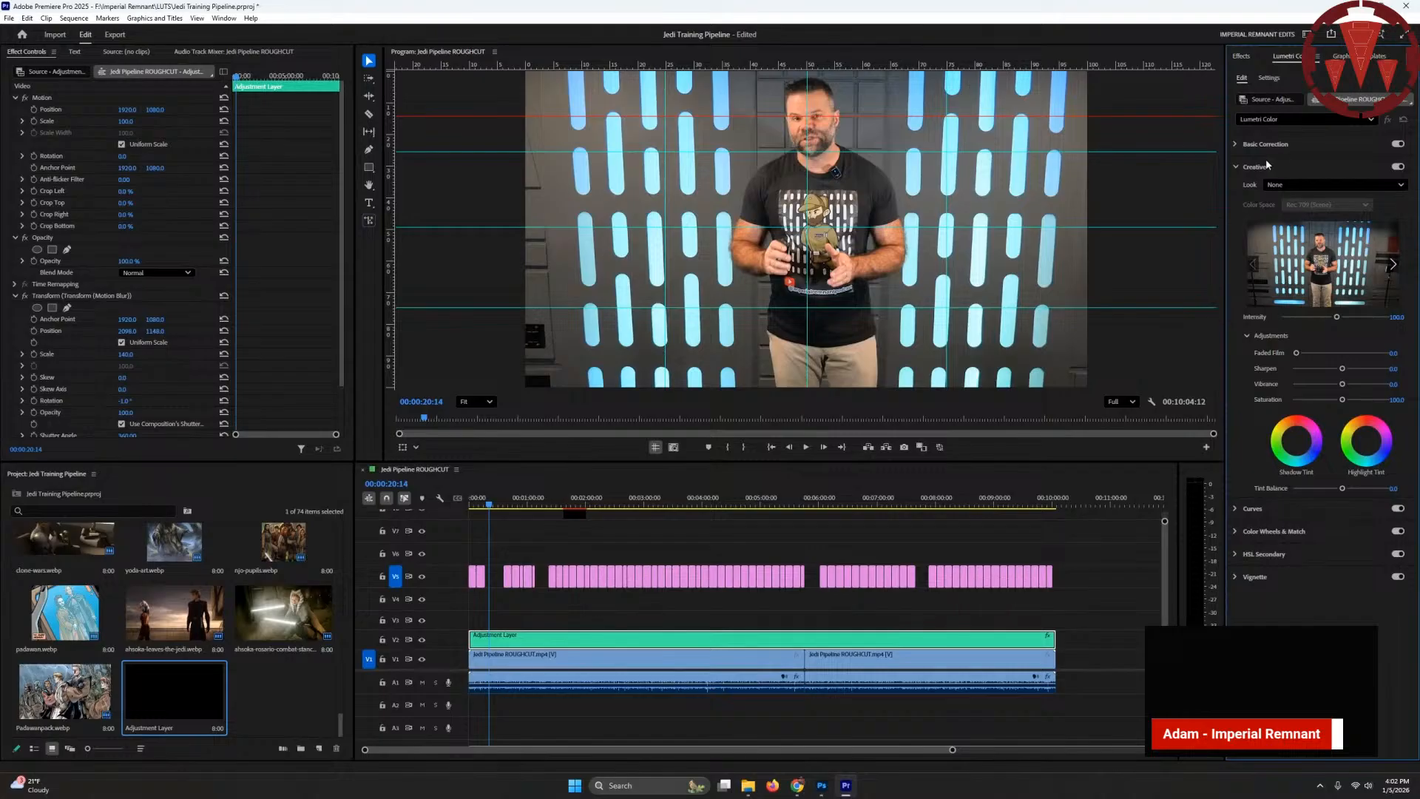
{"action": "left_click", "coordinate": [1277, 186]}
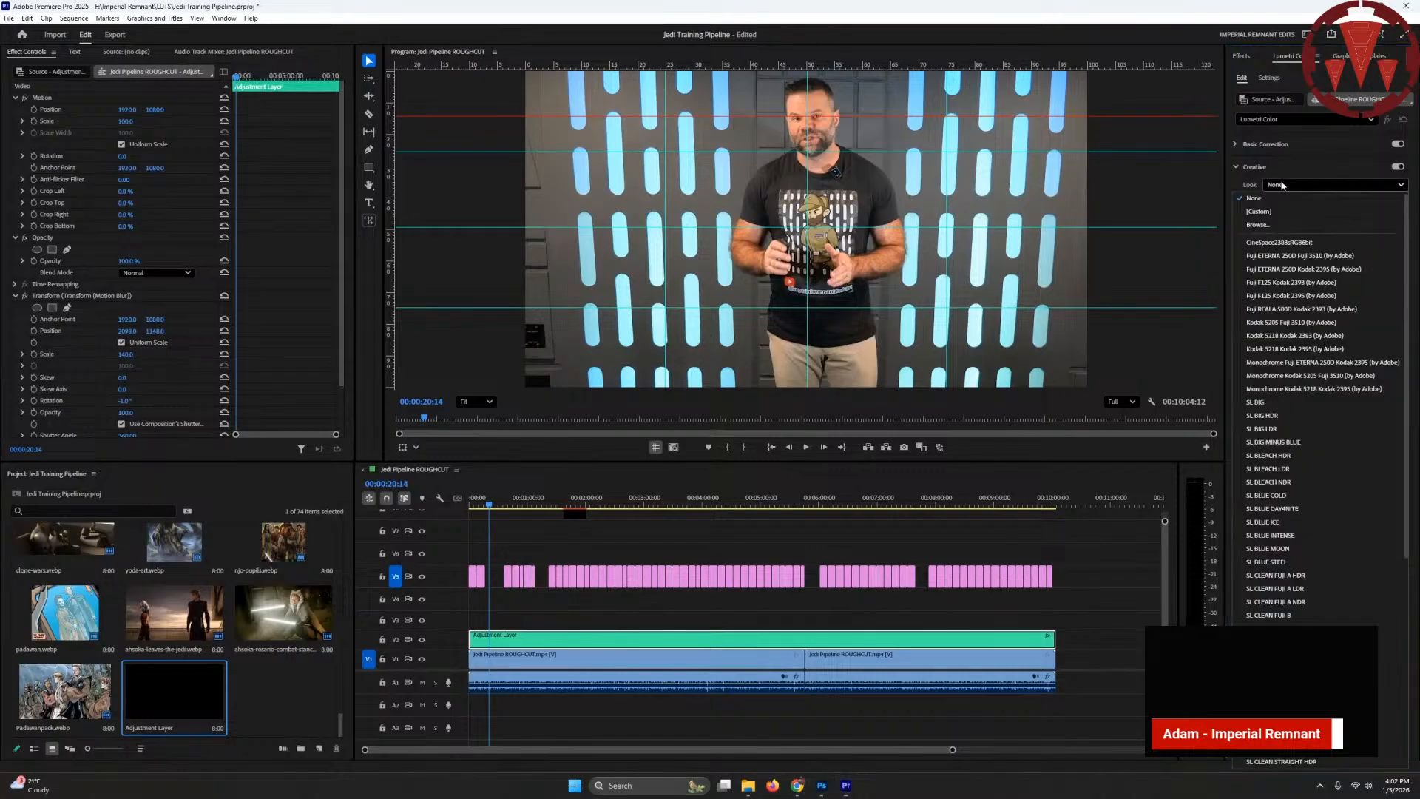
{"action": "left_click", "coordinate": [1260, 225]}
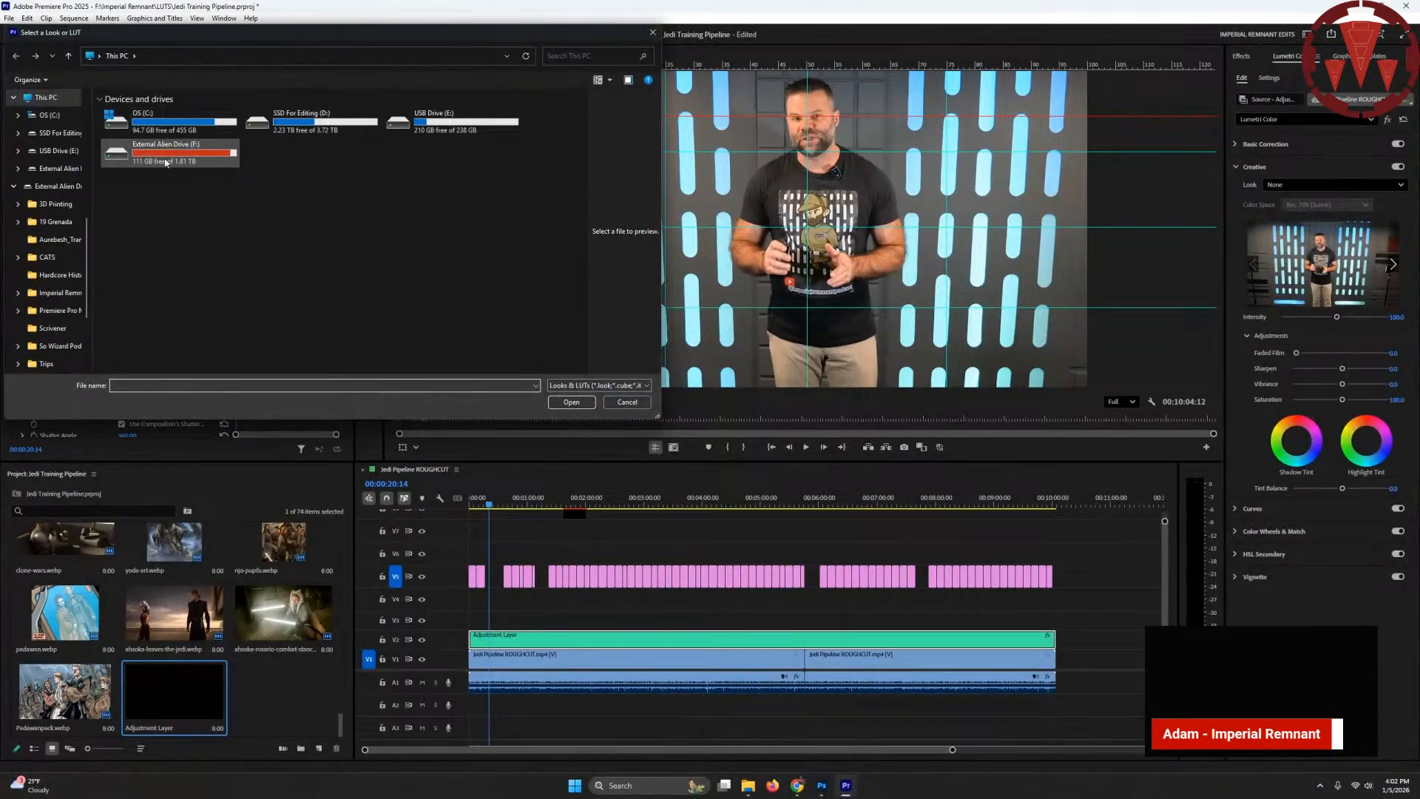
{"action": "double_click", "coordinate": [180, 152]}
{"action": "double_click", "coordinate": [146, 192]}
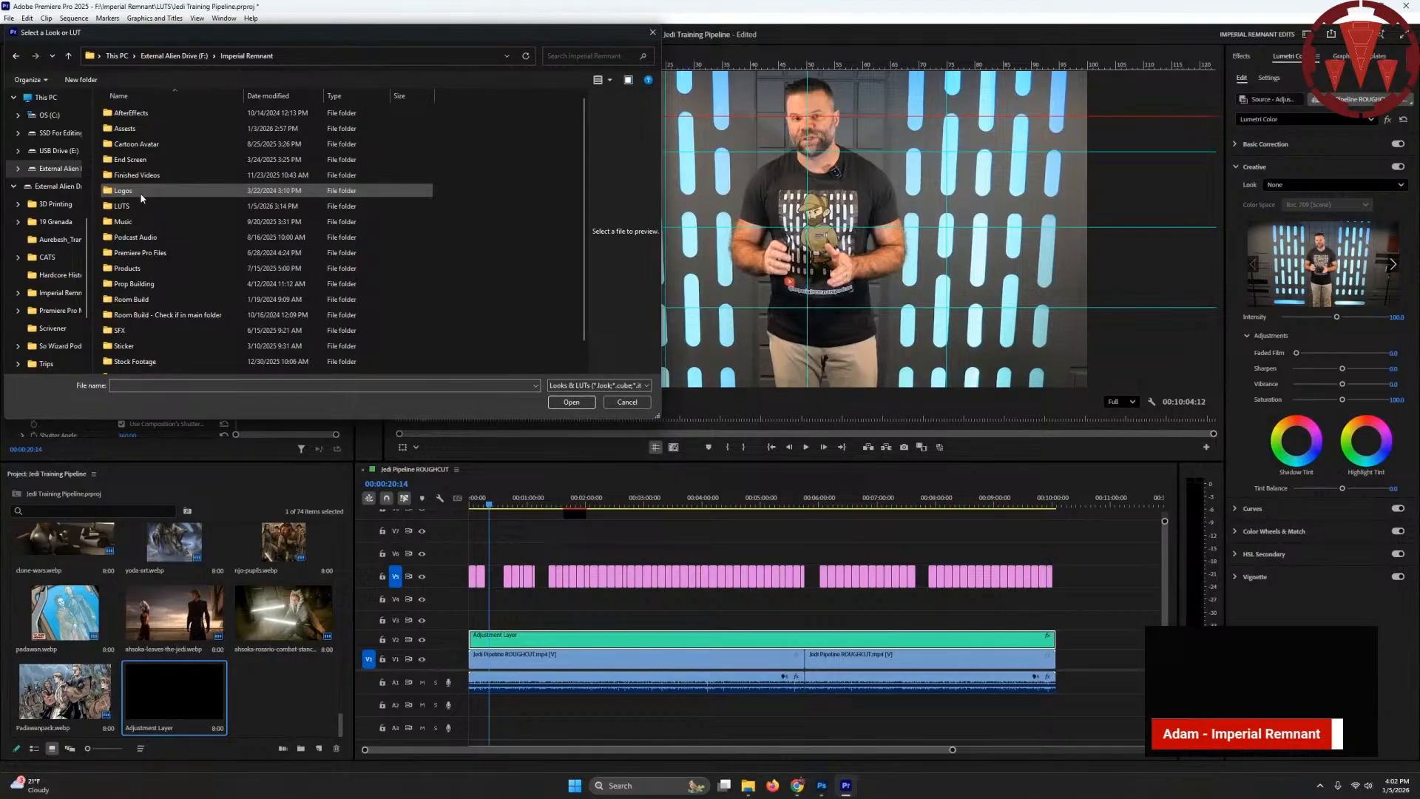
{"action": "double_click", "coordinate": [134, 190]}
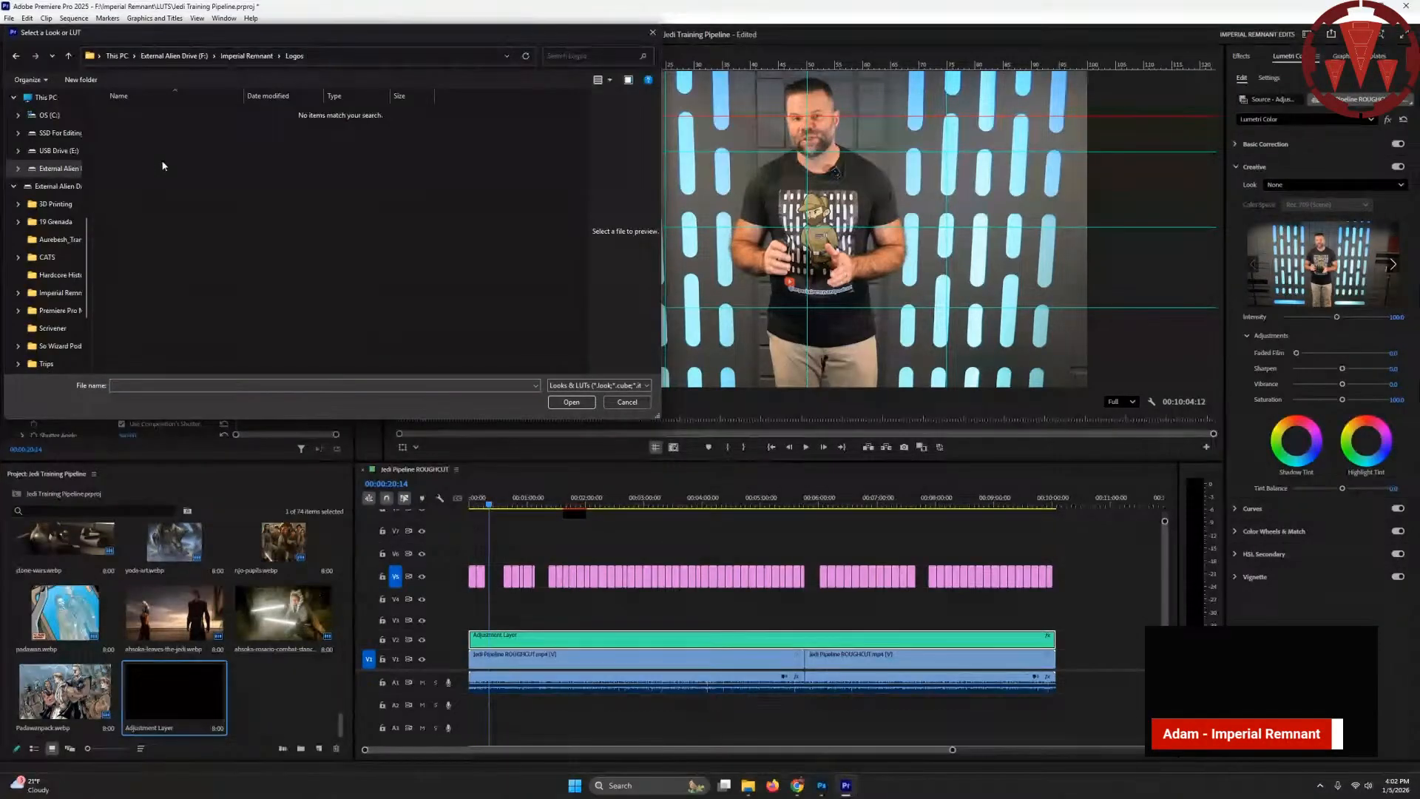
{"action": "key", "text": "alt+Left"}
{"action": "double_click", "coordinate": [119, 208]}
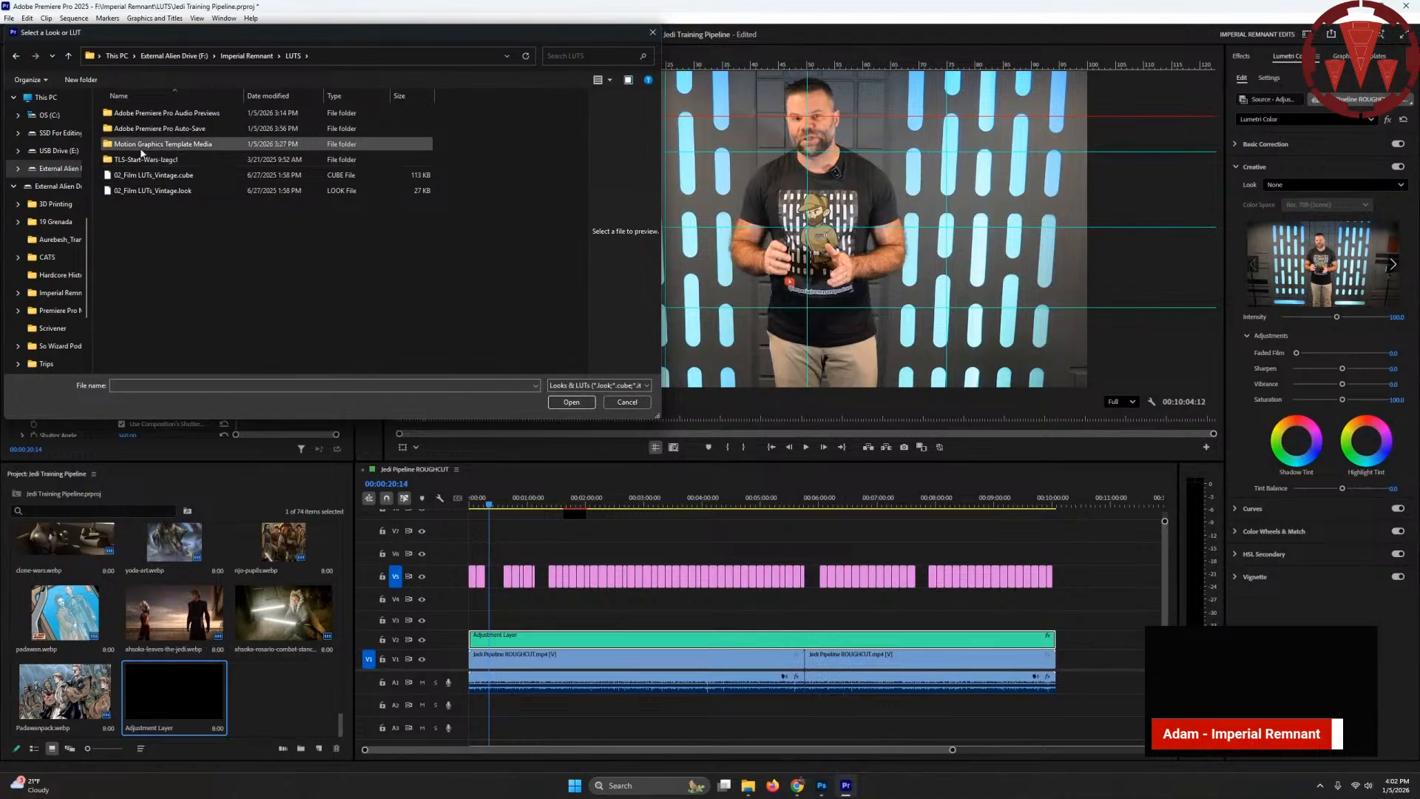
{"action": "left_click", "coordinate": [173, 176]}
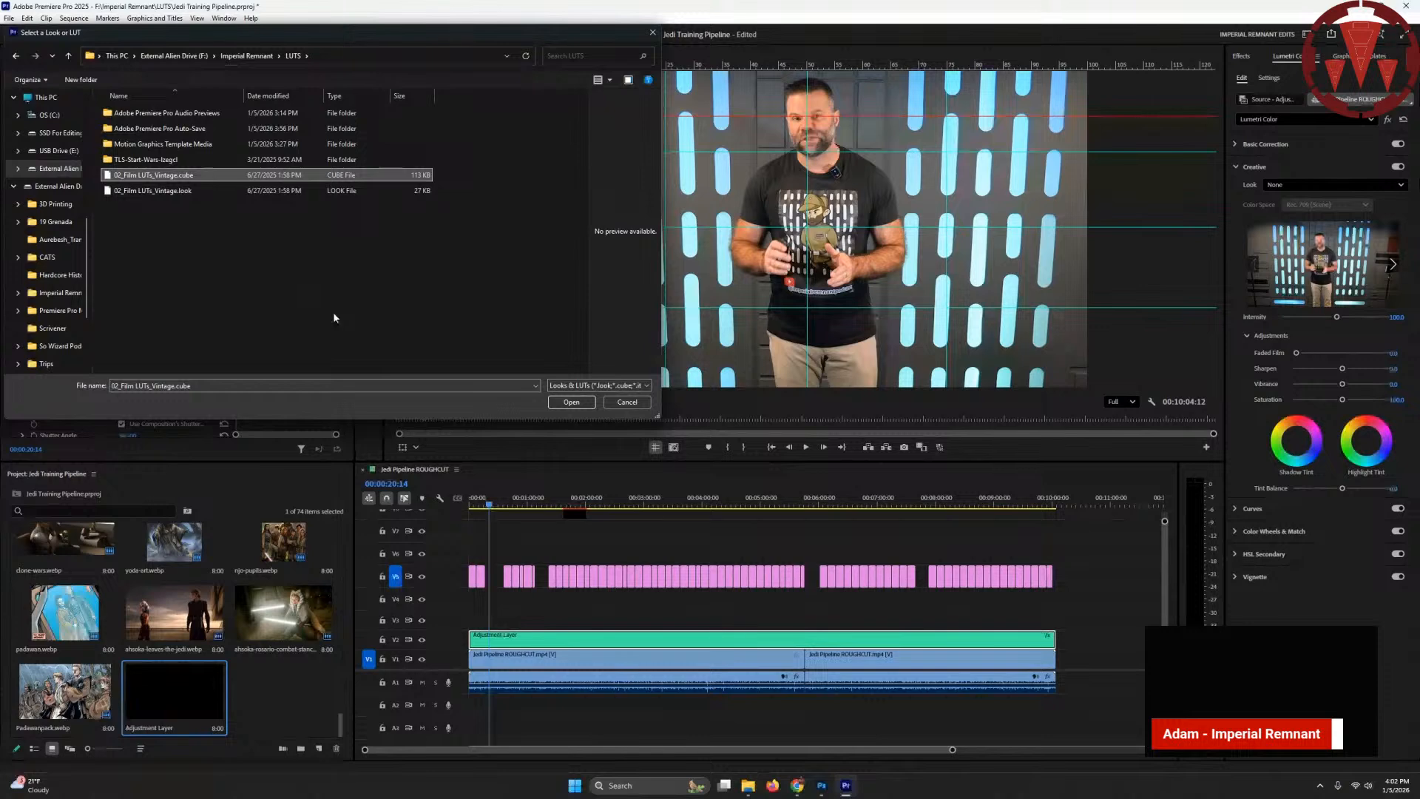
{"action": "left_click", "coordinate": [571, 402]}
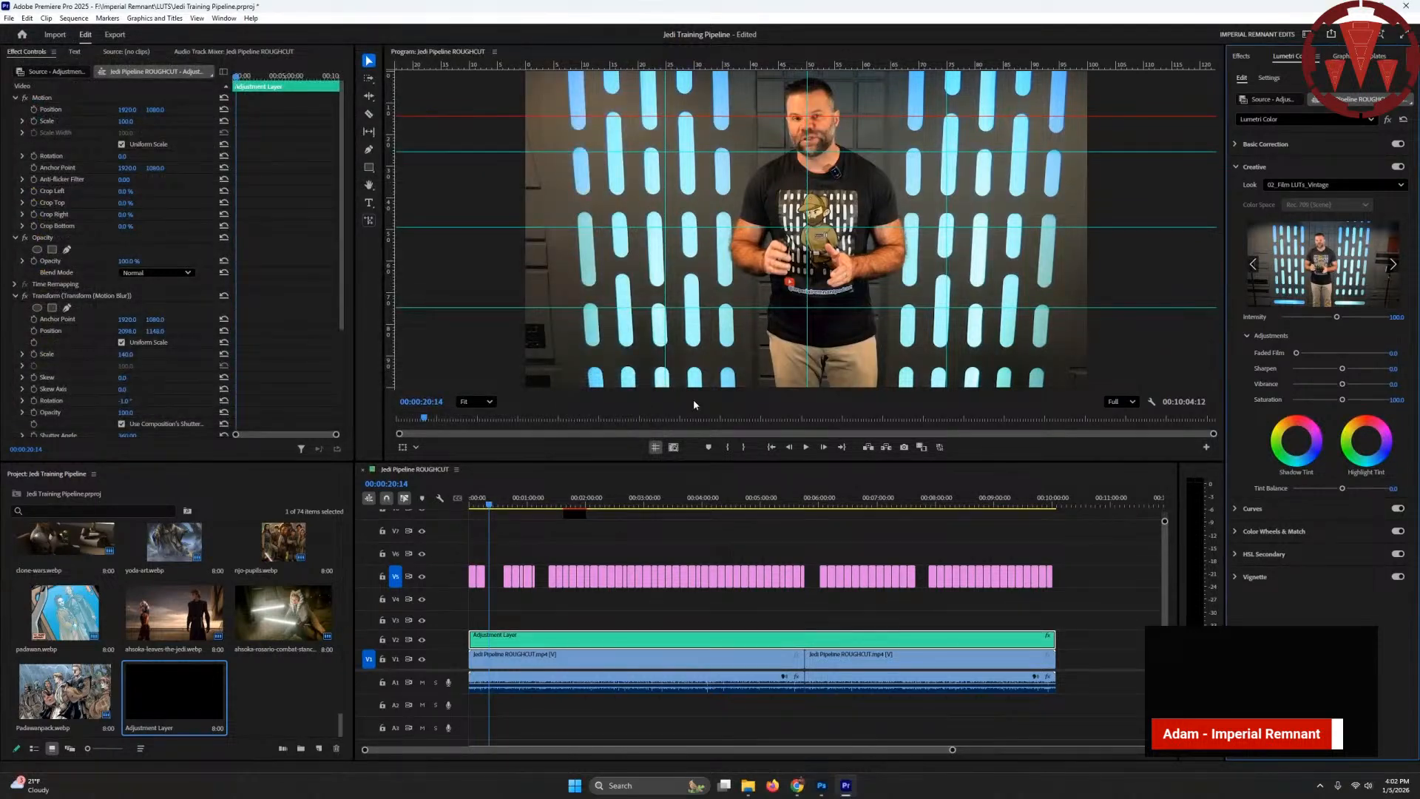
- Render and replace the Diagonal Lower Thirds graphic on V8 as QuickTime, using GoPro CineForm RGB 12-bit with alpha at Maximum Bit Depth
{"action": "left_click", "coordinate": [1251, 57]}
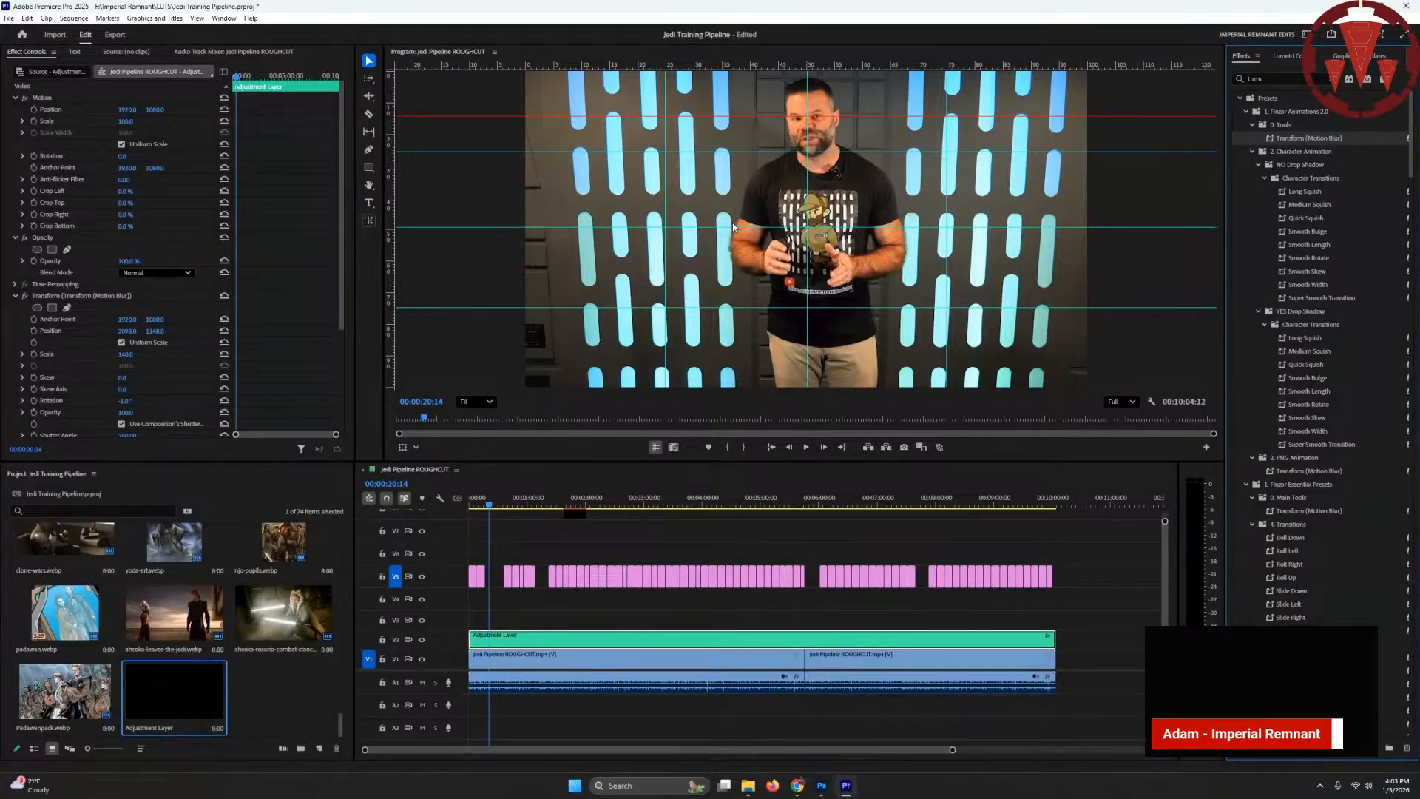
{"action": "scroll", "coordinate": [584, 540], "scroll_direction": "up", "scroll_amount": 1}
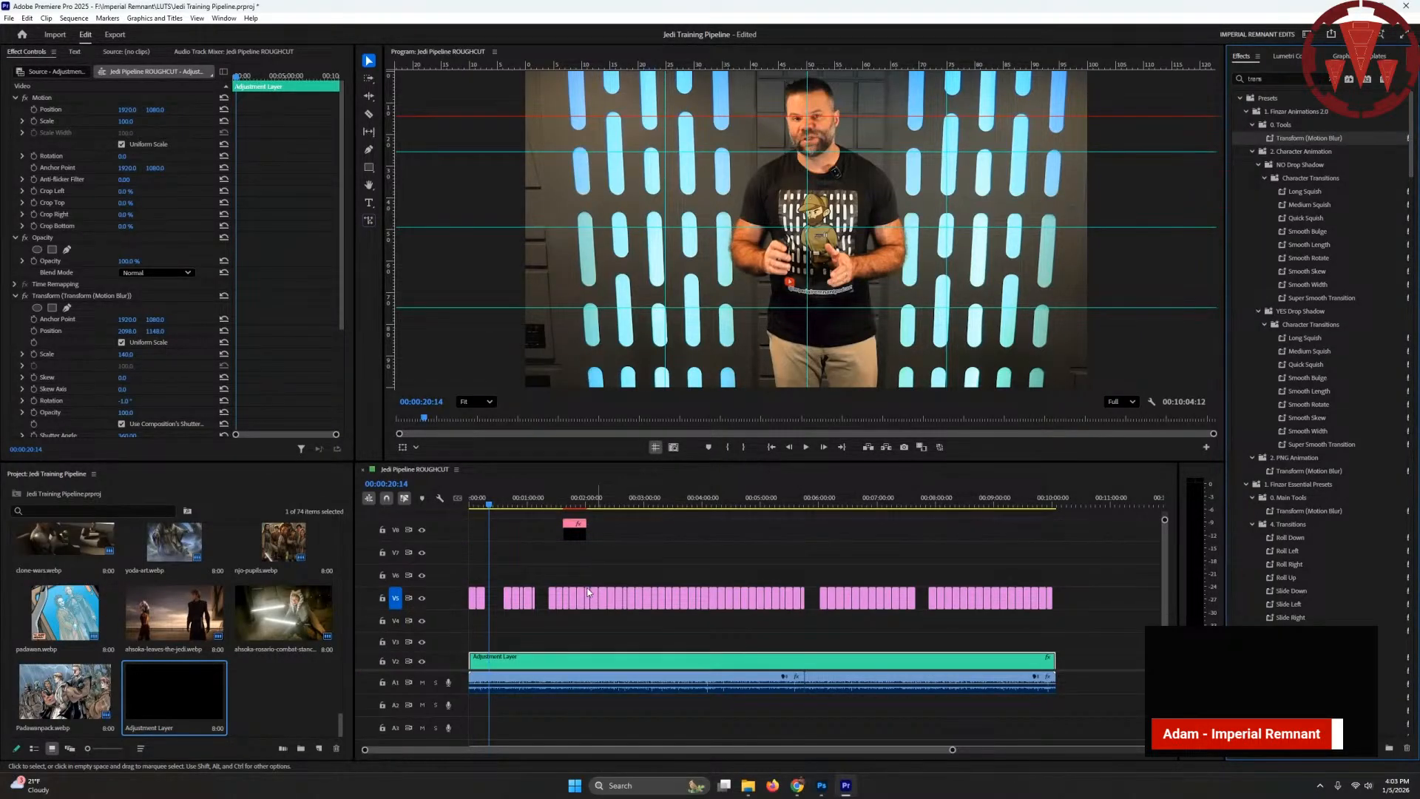
{"action": "right_click", "coordinate": [573, 536]}
{"action": "mouse_move", "coordinate": [583, 532]}
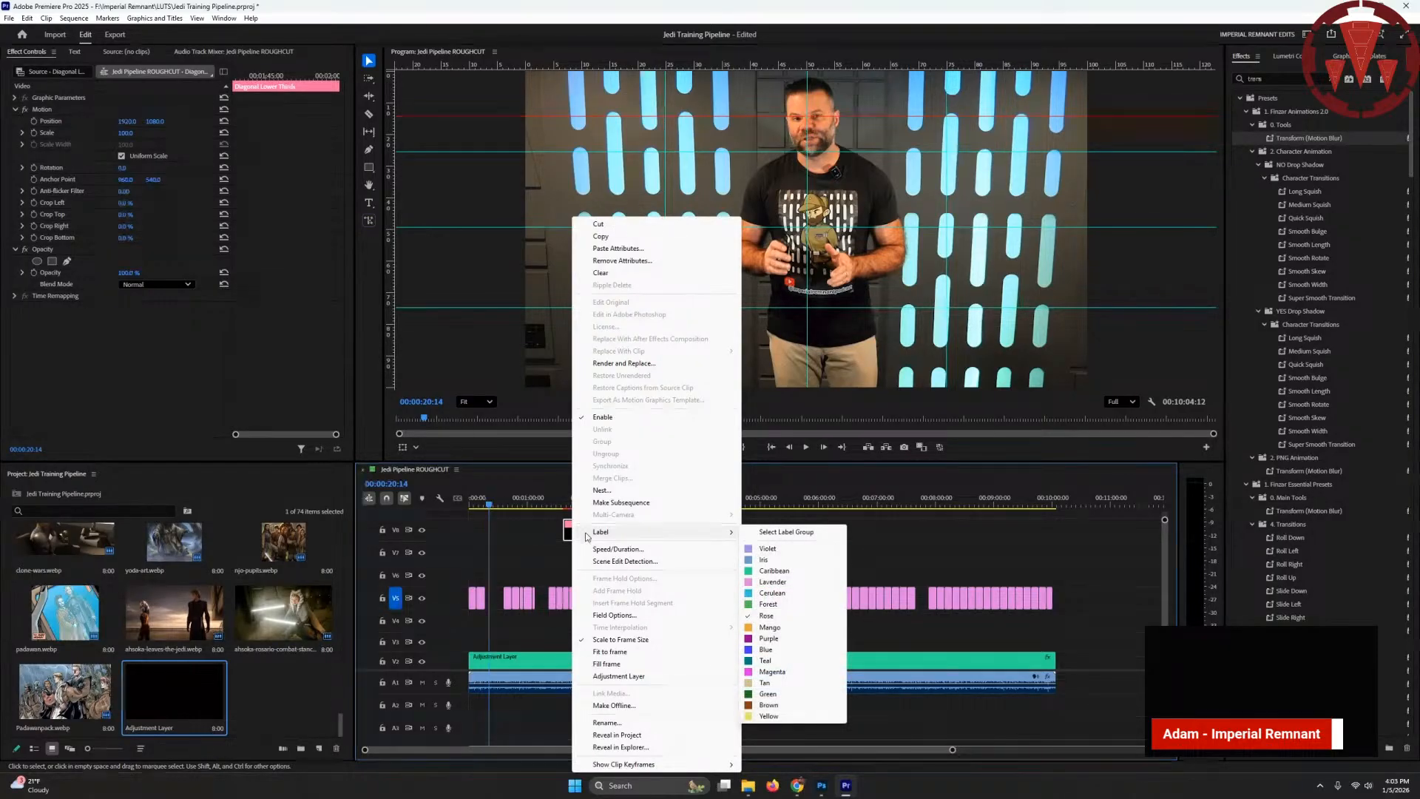
{"action": "left_click", "coordinate": [628, 364]}
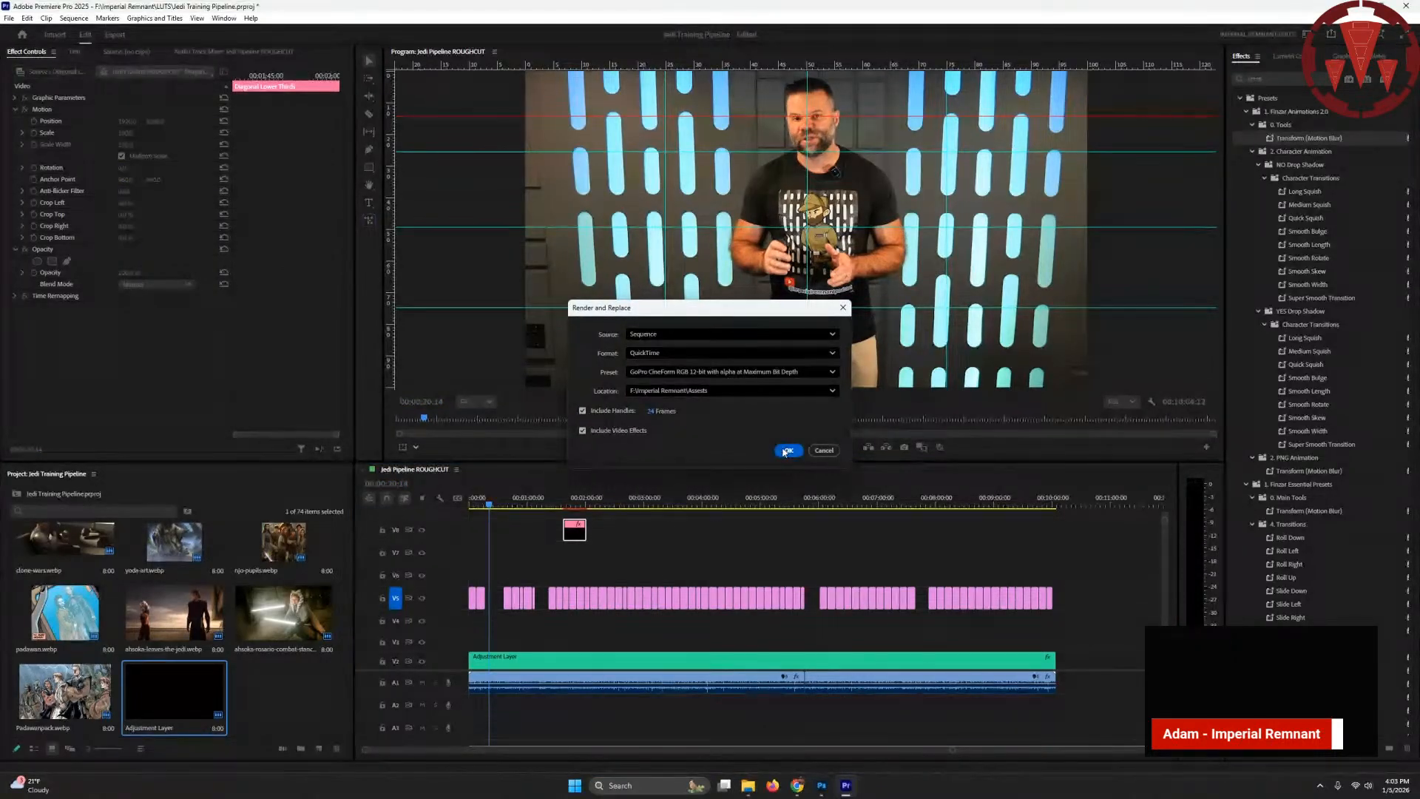
{"action": "left_click", "coordinate": [786, 450]}
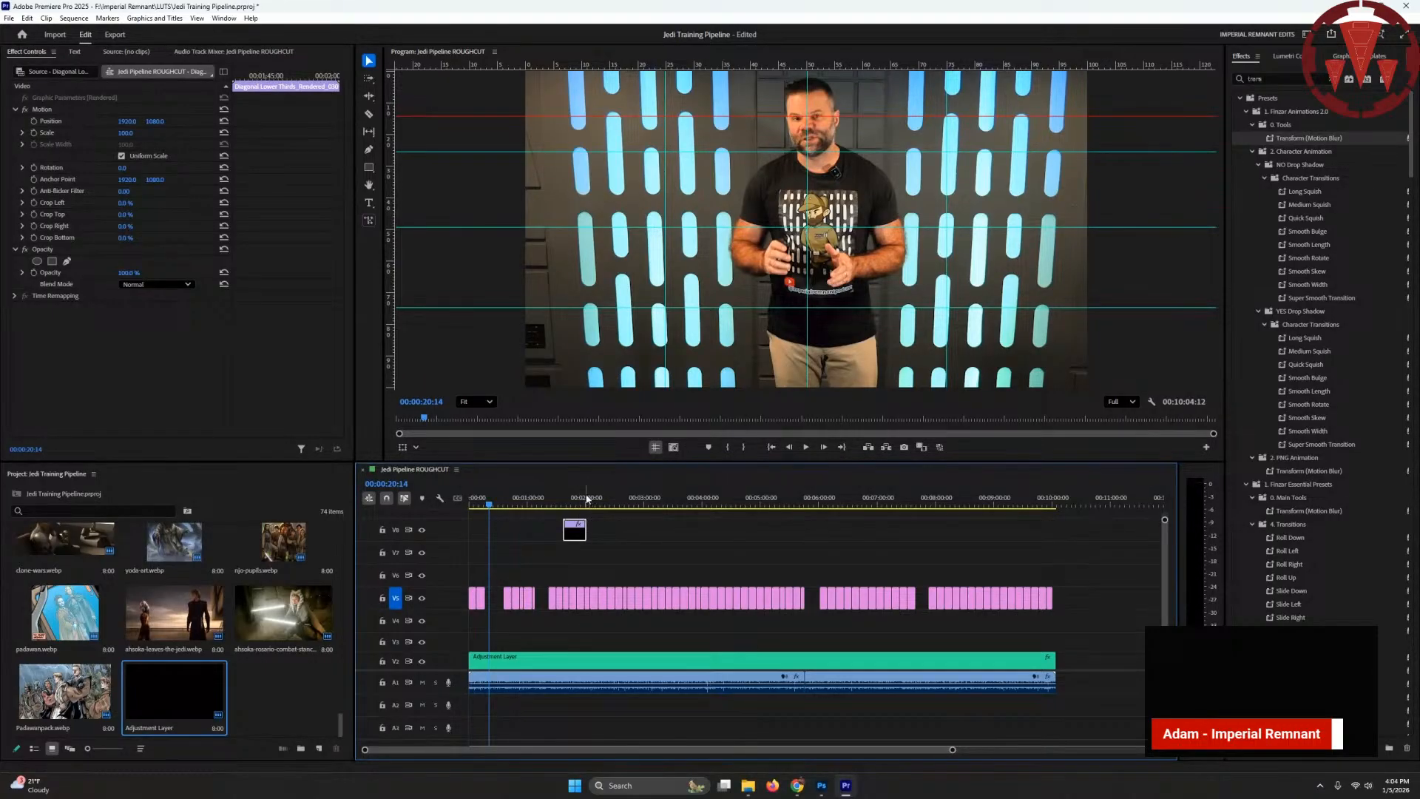
- Lock audio track A1 and split the V1 footage and V2 adjustment layer at the edges of the first two B-roll gaps
{"action": "left_click_drag", "start_coordinate": [953, 751], "coordinate": [667, 749]}
{"action": "scroll", "coordinate": [744, 634], "scroll_direction": "down", "scroll_amount": 1}
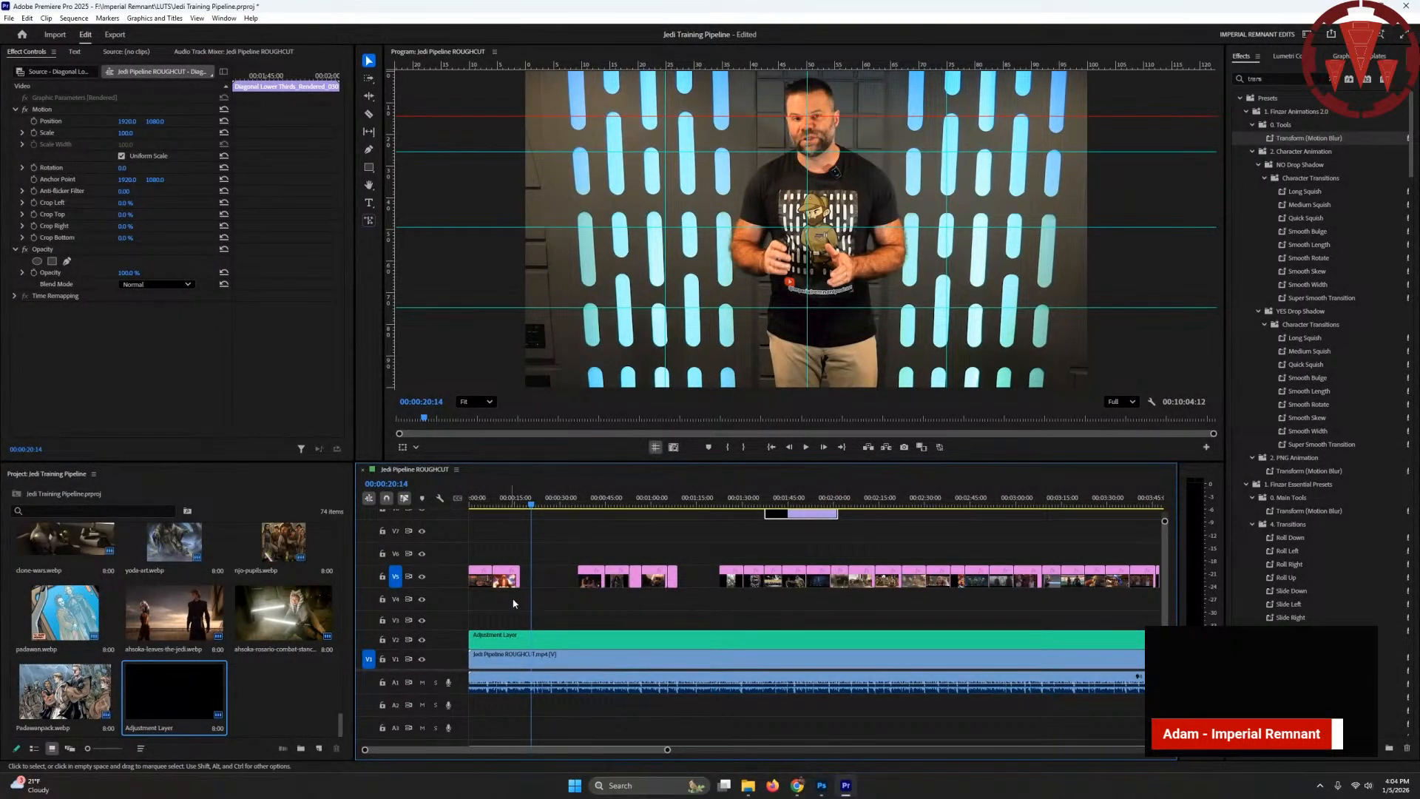
{"action": "left_click", "coordinate": [383, 682]}
{"action": "key", "text": "c"}
{"action": "left_click", "coordinate": [521, 646], "text": "shift"}
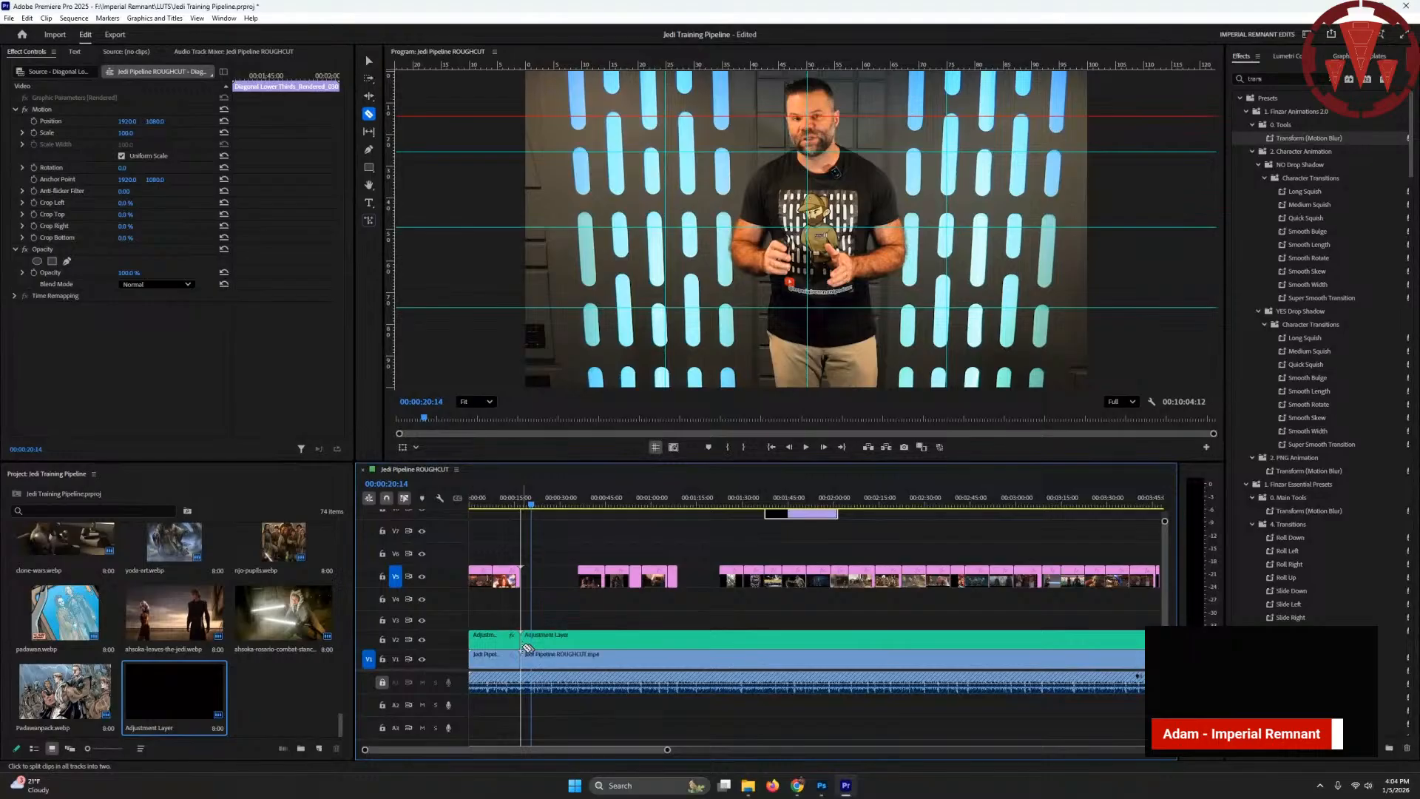
{"action": "left_click", "coordinate": [577, 646], "text": "shift"}
{"action": "left_click", "coordinate": [677, 647], "text": "shift"}
{"action": "left_click", "coordinate": [719, 647], "text": "shift"}
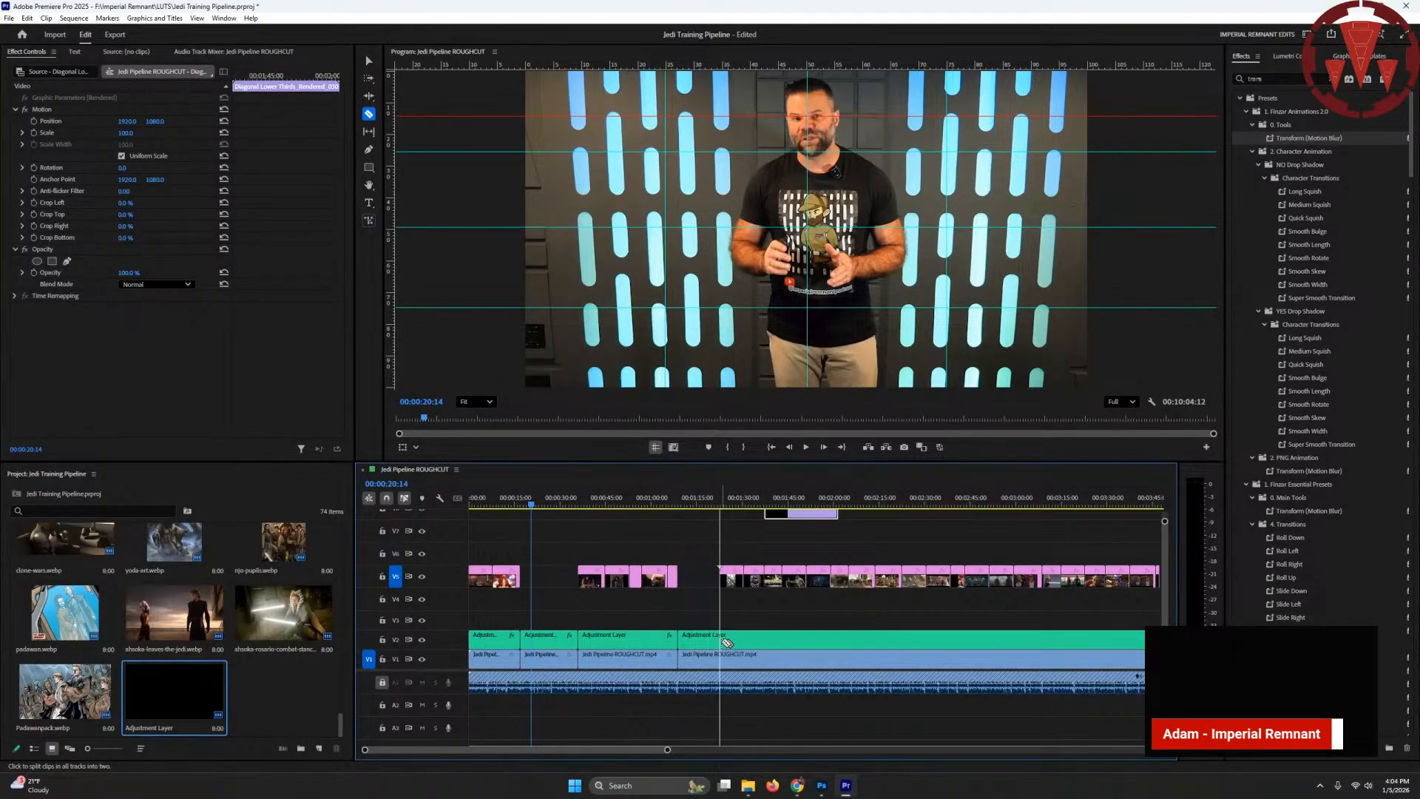
- Delete the V1 footage and V2 adjustment layer segments beneath the first and second B-roll groups
{"action": "key", "text": "v"}
{"action": "left_click_drag", "start_coordinate": [661, 614], "coordinate": [609, 693]}
{"action": "key", "text": "Delete"}
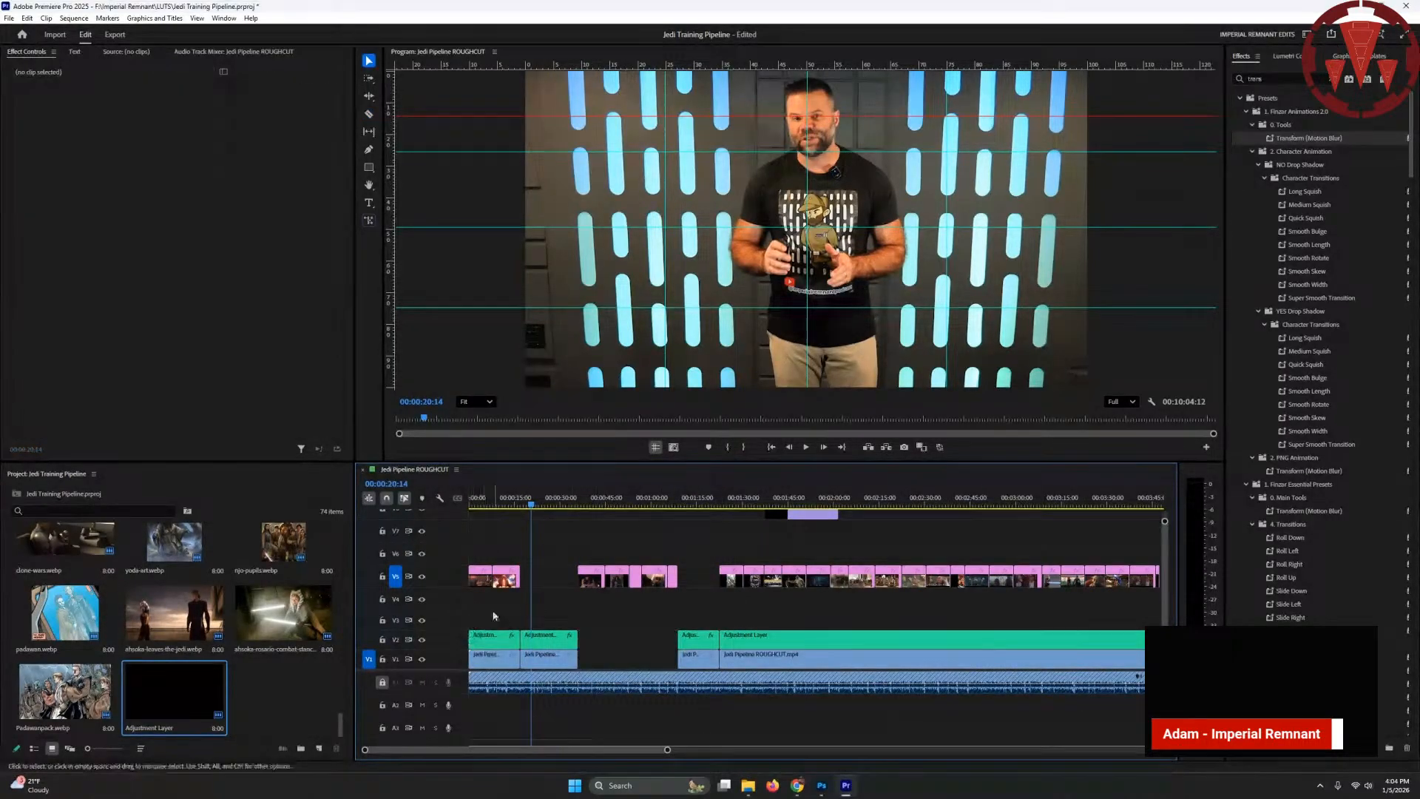
{"action": "left_click_drag", "start_coordinate": [494, 614], "coordinate": [509, 660]}
{"action": "key", "text": "Delete"}
- Split V1 and V2 at both edges of the B-roll gap after 00:05:40 and delete the segments beneath the third B-roll group
{"action": "left_click_drag", "start_coordinate": [600, 753], "coordinate": [706, 752]}
{"action": "key", "text": "c"}
{"action": "left_click", "coordinate": [885, 639], "text": "shift"}
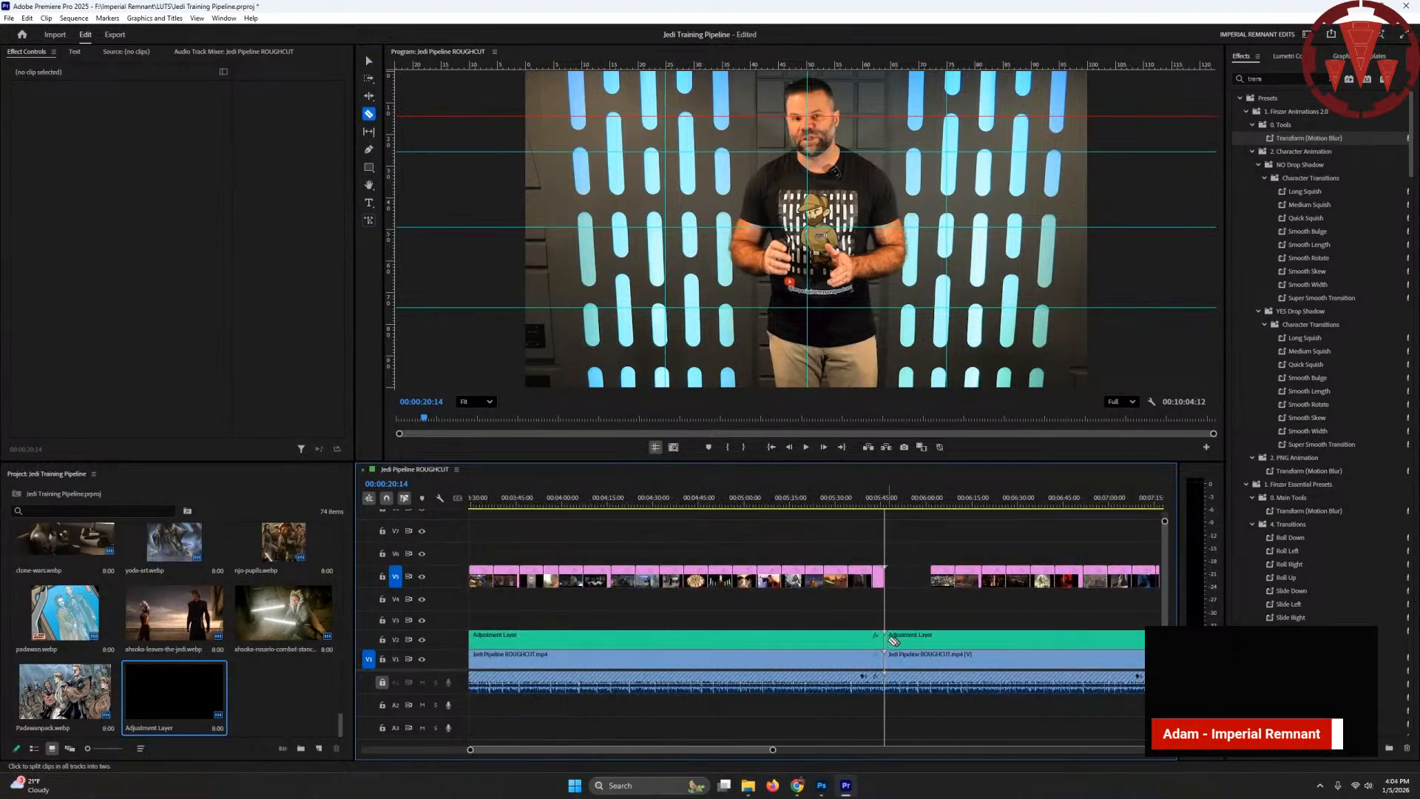
{"action": "left_click", "coordinate": [932, 640], "text": "shift"}
{"action": "key", "text": "v"}
{"action": "left_click", "coordinate": [795, 697]}
{"action": "key", "text": "Delete"}
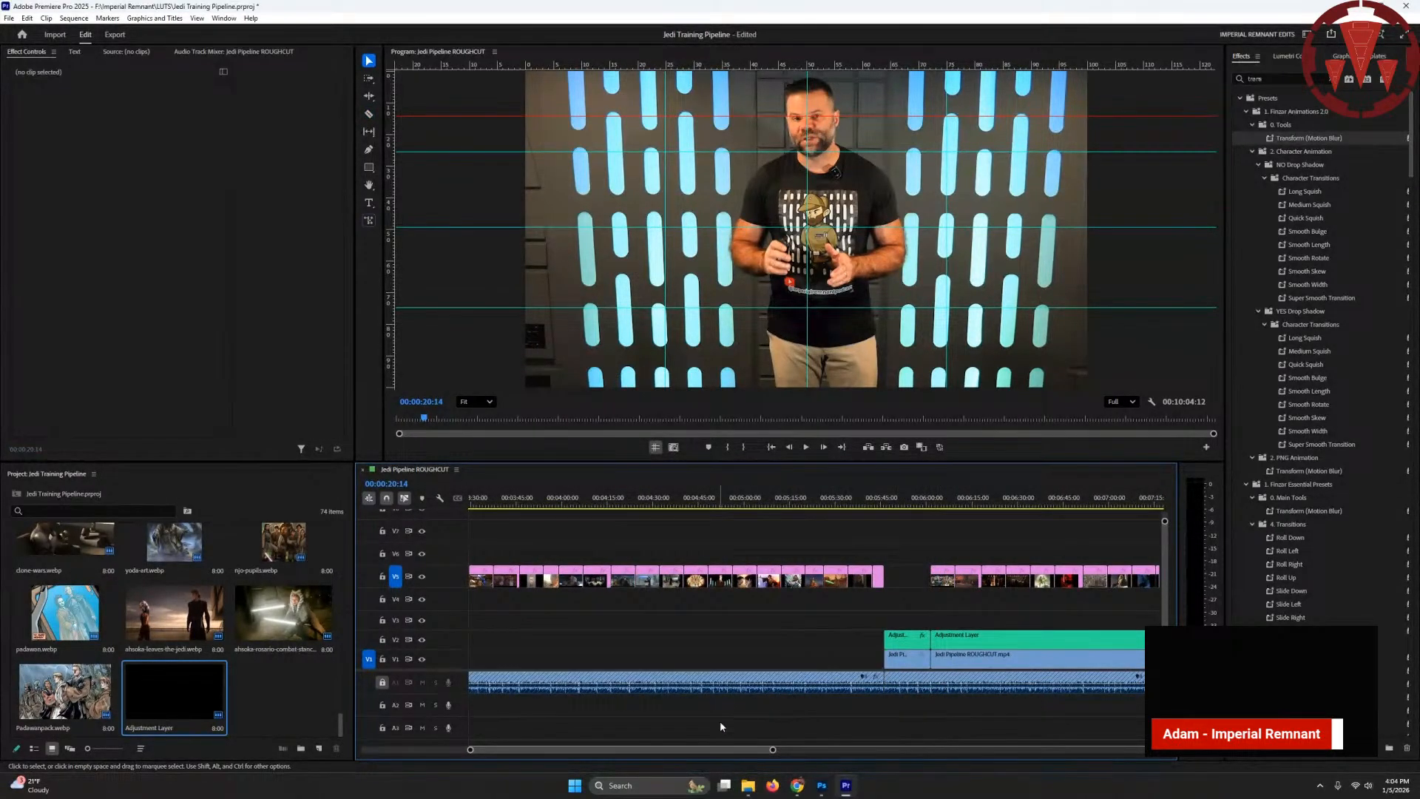
- Split V1 and V2 at both edges of the B-roll gap near 00:07:45 and delete the segments beneath the fourth B-roll group
{"action": "left_click_drag", "start_coordinate": [711, 750], "coordinate": [757, 750]}
{"action": "key", "text": "c"}
{"action": "left_click", "coordinate": [964, 651], "text": "shift"}
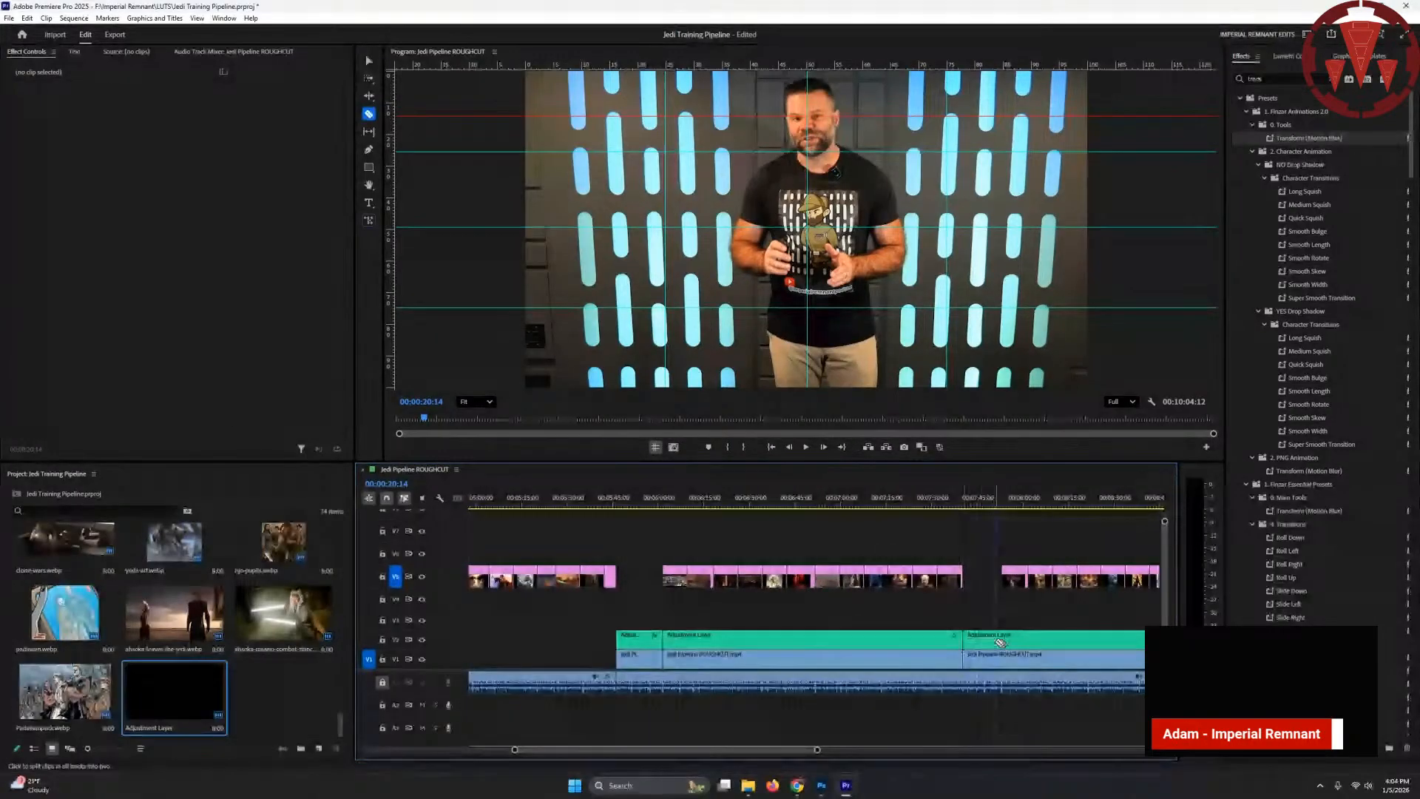
{"action": "left_click", "coordinate": [1002, 658], "text": "shift"}
{"action": "key", "text": "v"}
{"action": "left_click_drag", "start_coordinate": [903, 615], "coordinate": [848, 698]}
{"action": "key", "text": "Delete"}
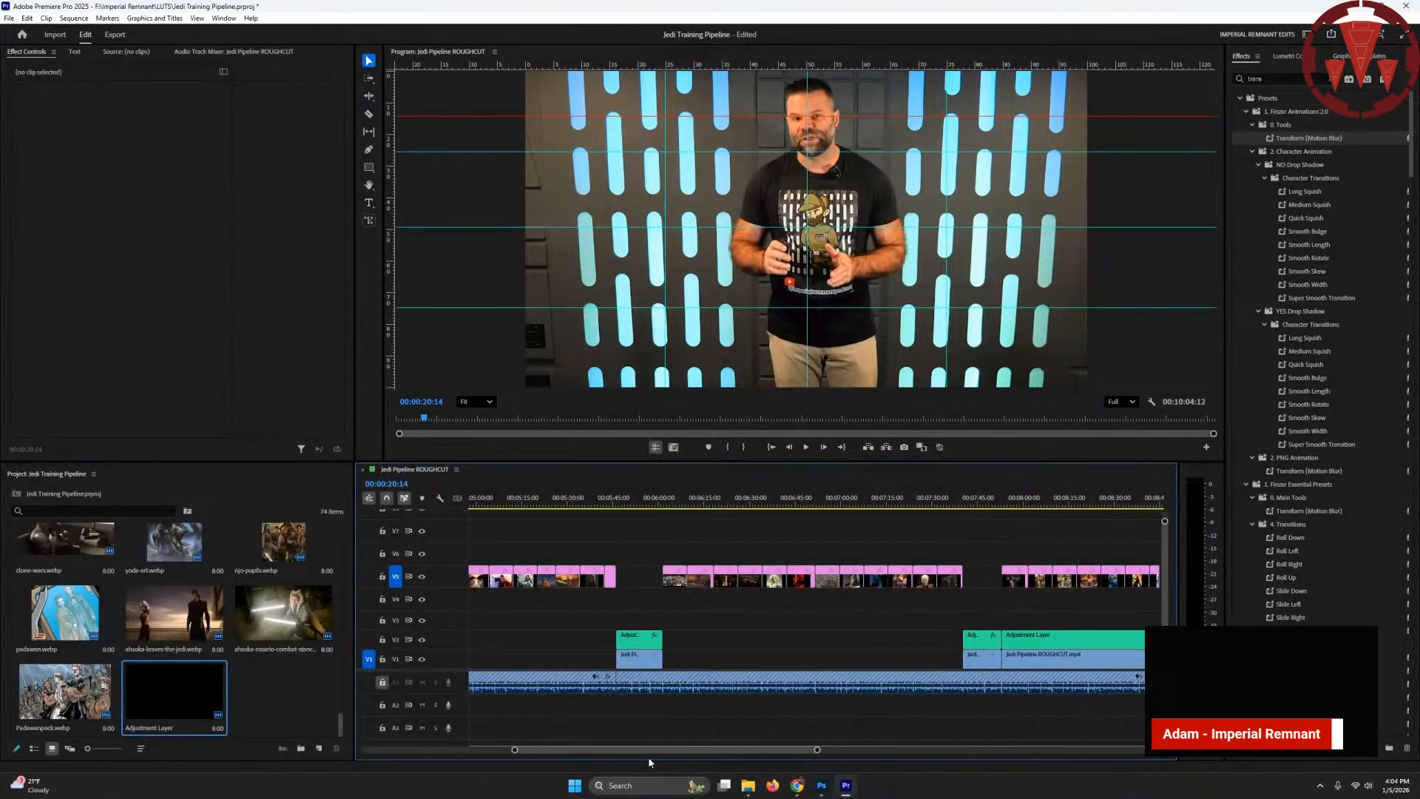
- Split V1 and V2 at the end of the last B-roll clip and delete the segments beneath the final B-roll group
{"action": "left_click_drag", "start_coordinate": [648, 750], "coordinate": [716, 750]}
{"action": "key", "text": "c"}
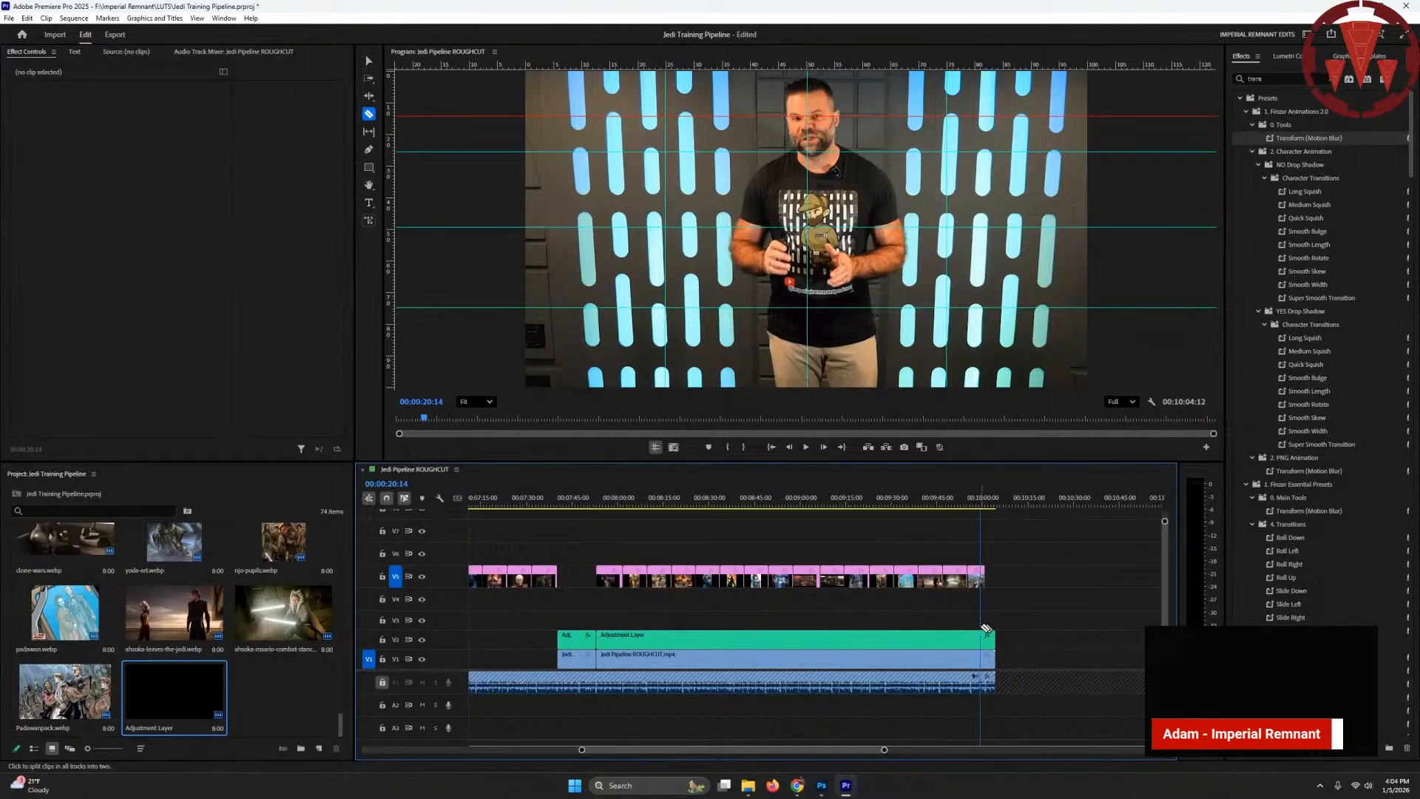
{"action": "left_click", "coordinate": [984, 651], "text": "shift"}
{"action": "key", "text": "v"}
{"action": "left_click", "coordinate": [829, 691]}
{"action": "key", "text": "Delete"}
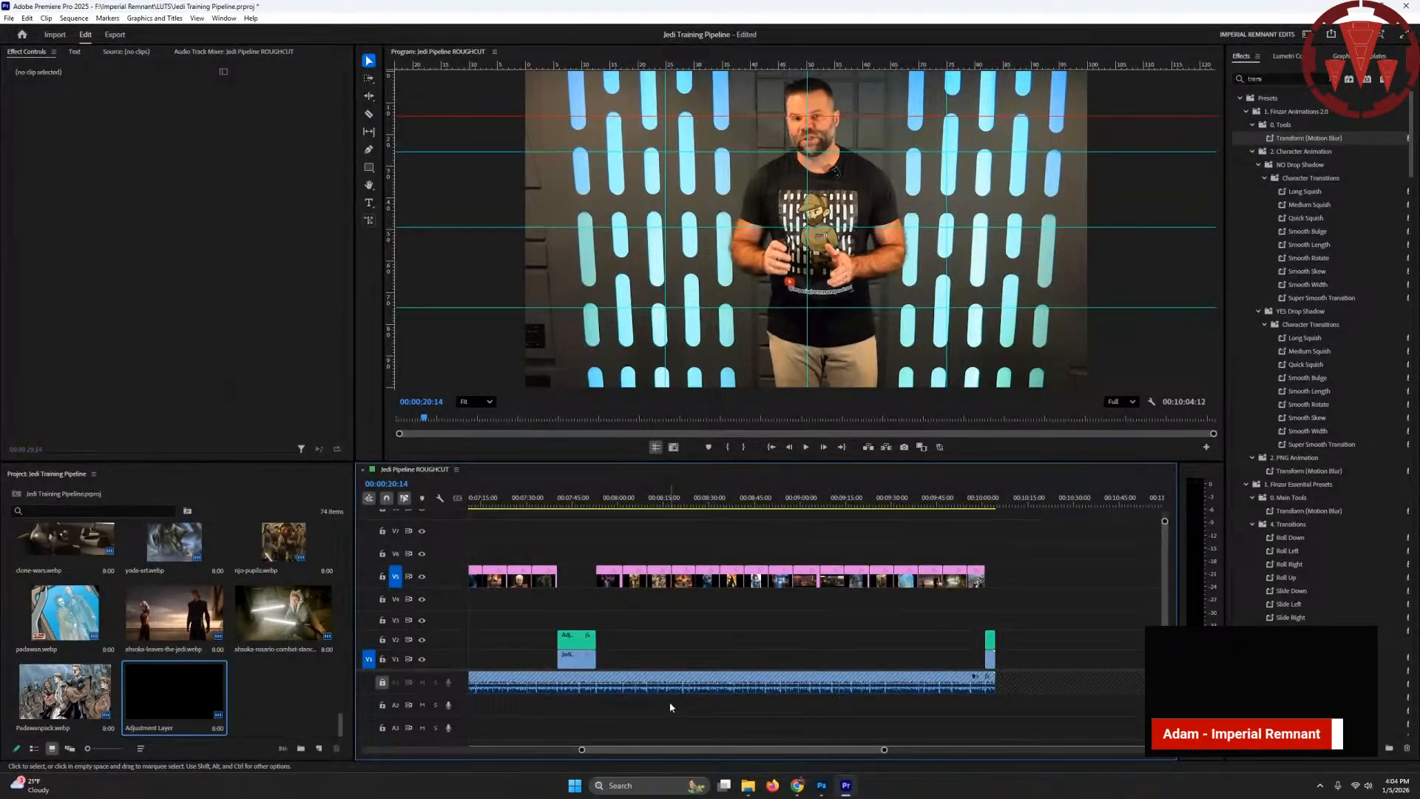
- Undock the Text panel and move it out of the main workspace
{"action": "left_click_drag", "start_coordinate": [777, 750], "coordinate": [528, 758]}
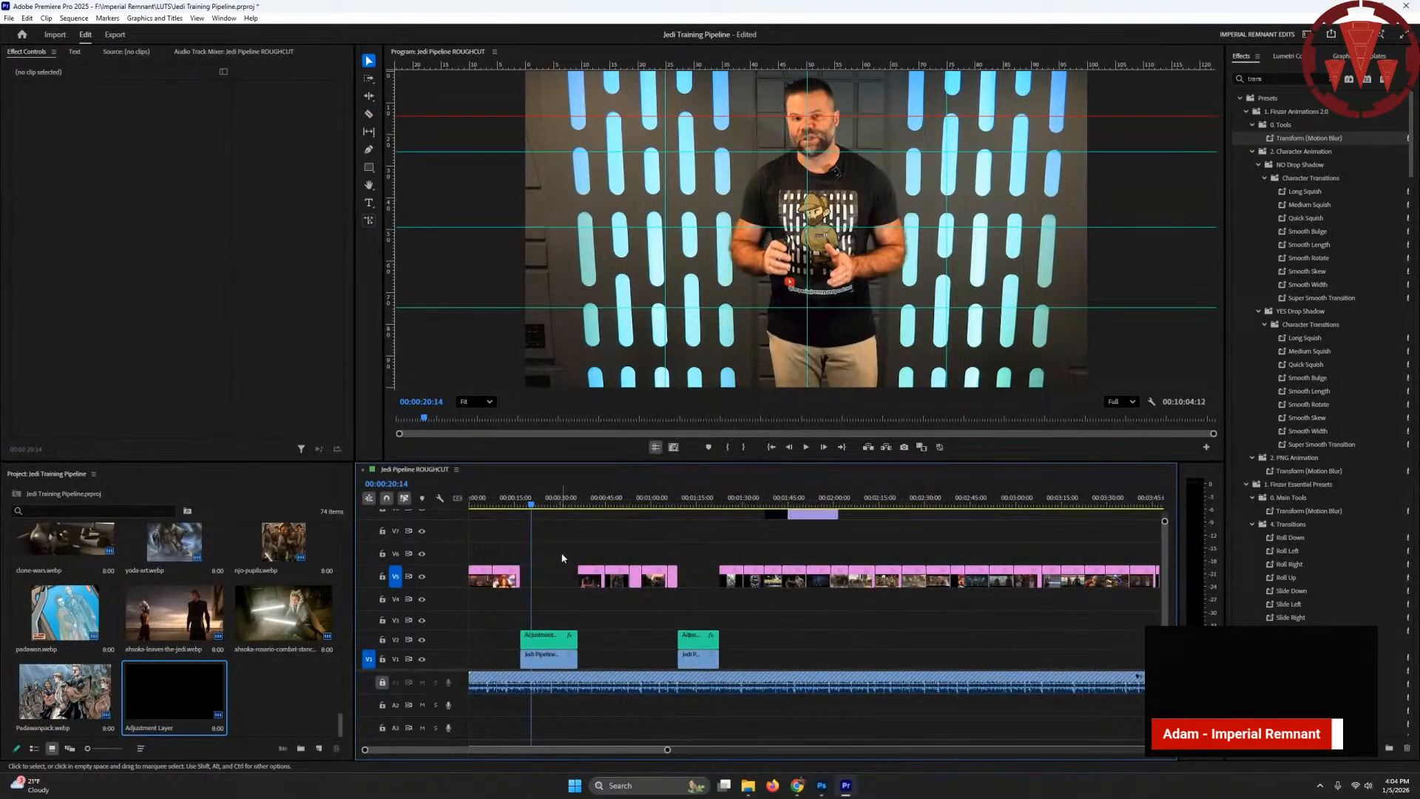
{"action": "left_click_drag", "start_coordinate": [667, 750], "coordinate": [527, 750]}
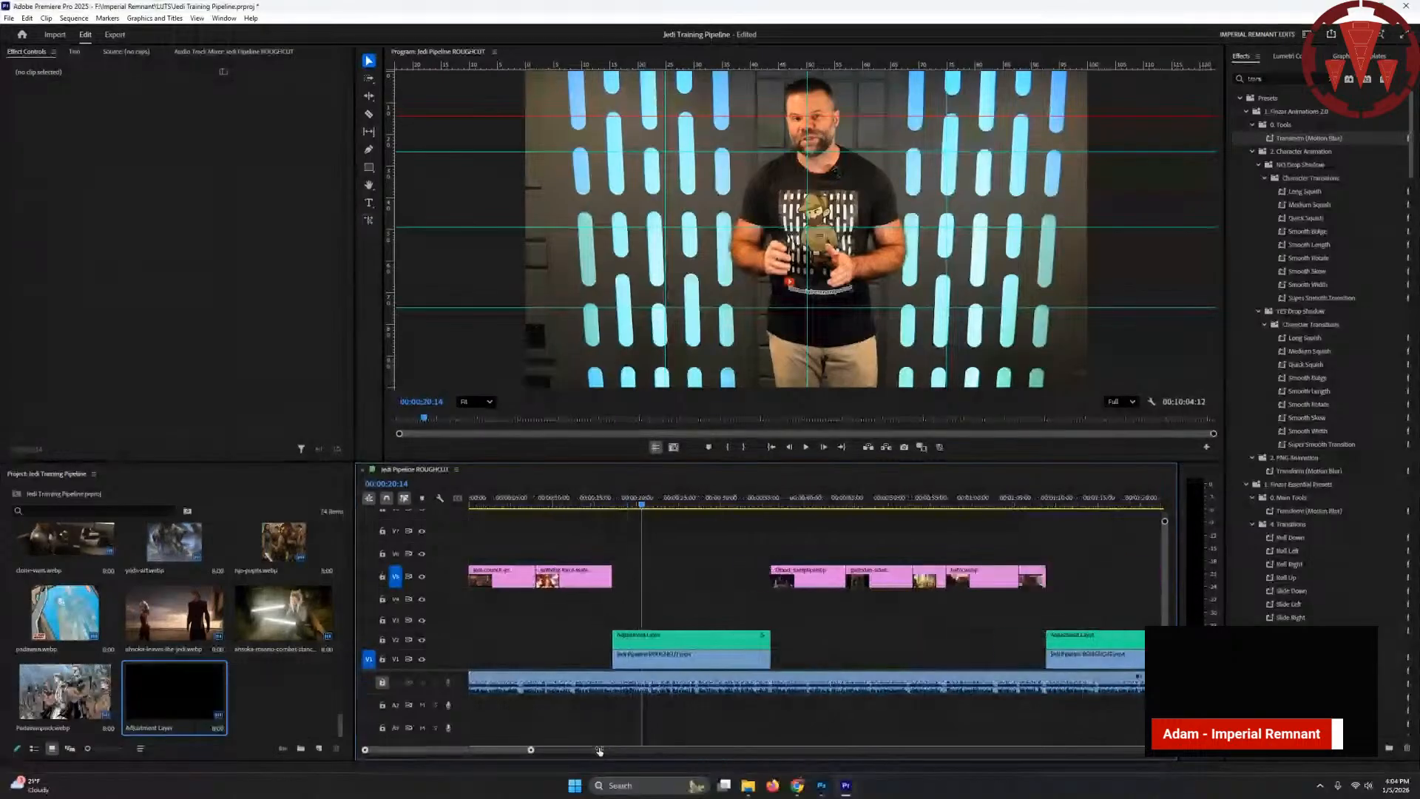
{"action": "left_click_drag", "start_coordinate": [72, 51], "coordinate": [0, 215]}
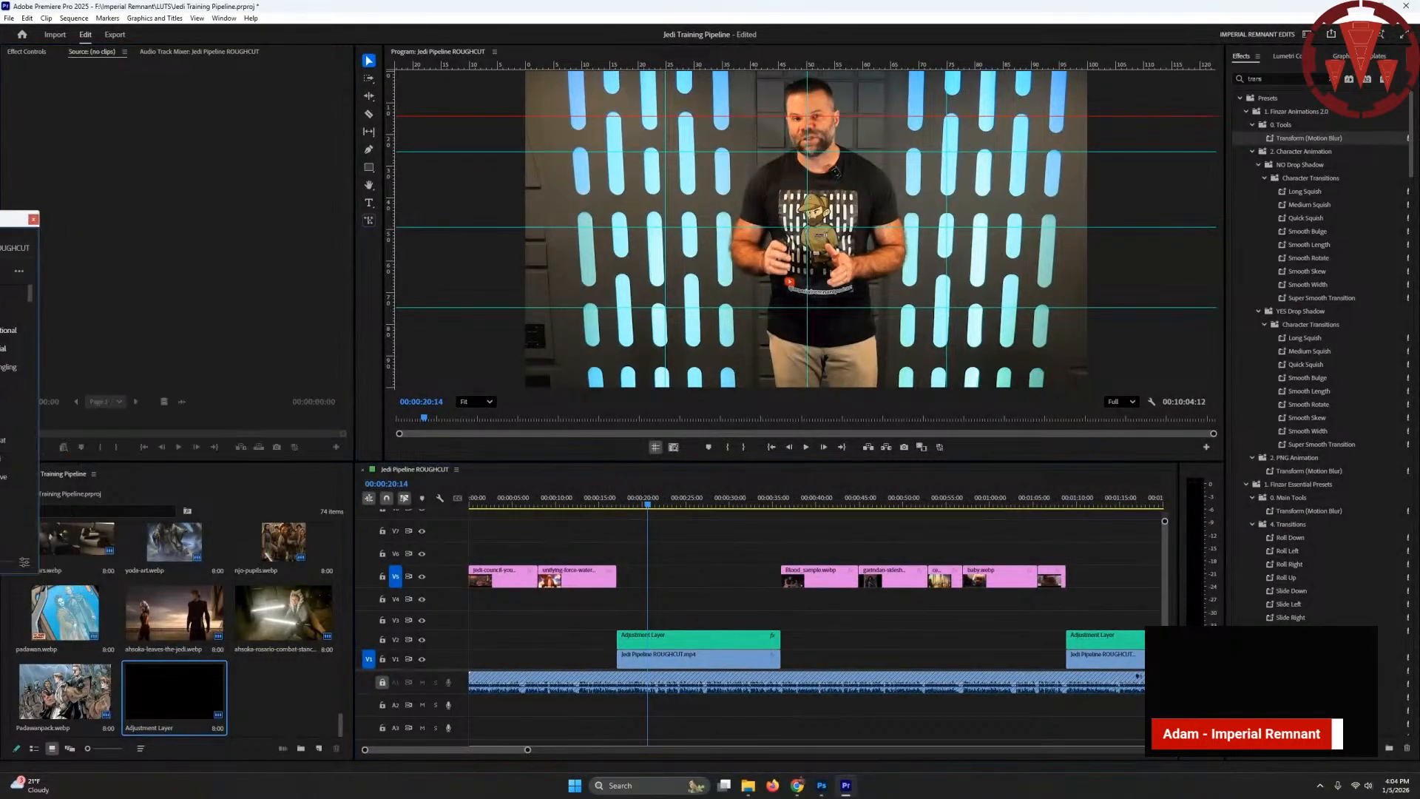
- Place an adjustment layer on V3 from 00:00:27:14 to the end of the first presenter clip and set its label colour to Teal
{"action": "left_click", "coordinate": [655, 585]}
{"action": "key", "text": "space"}
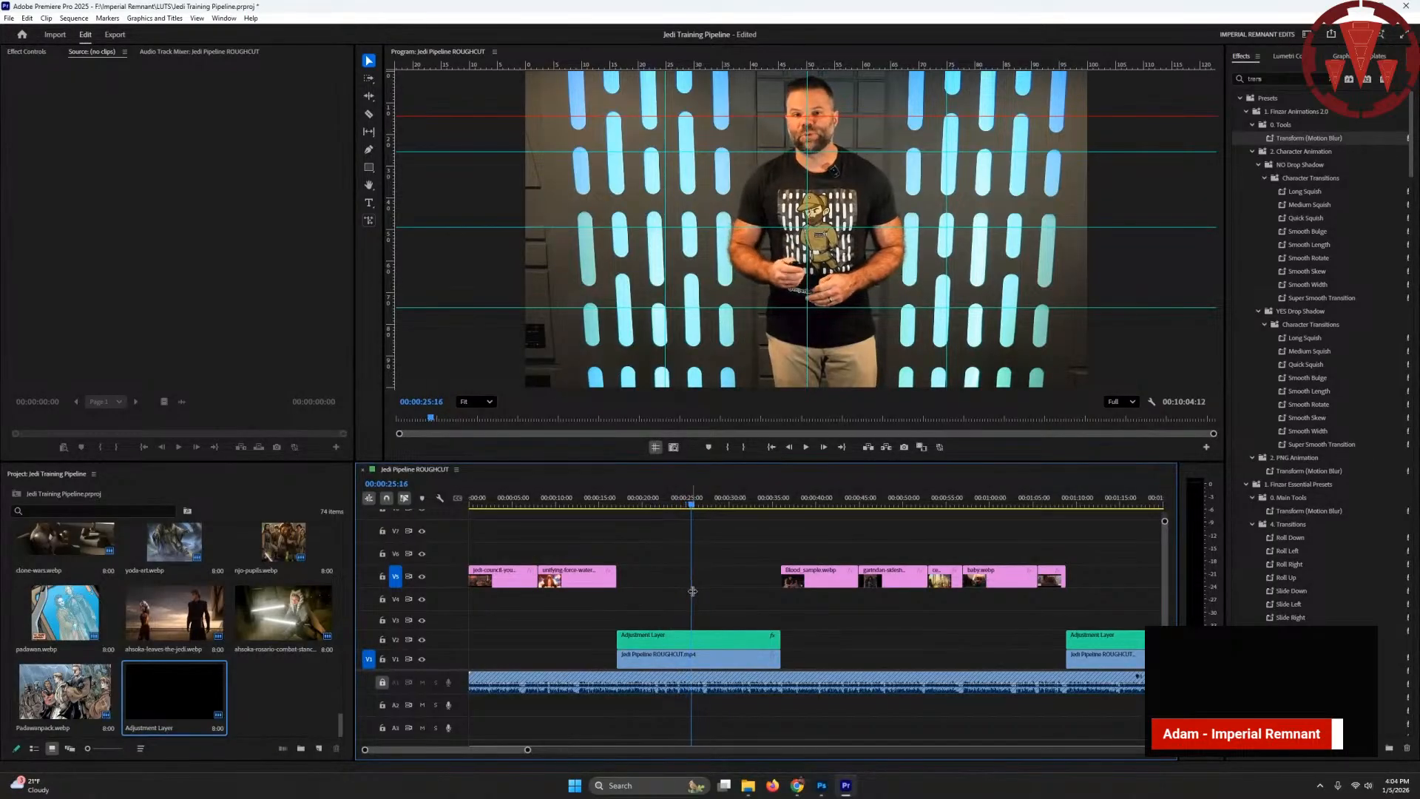
{"action": "key", "text": "space"}
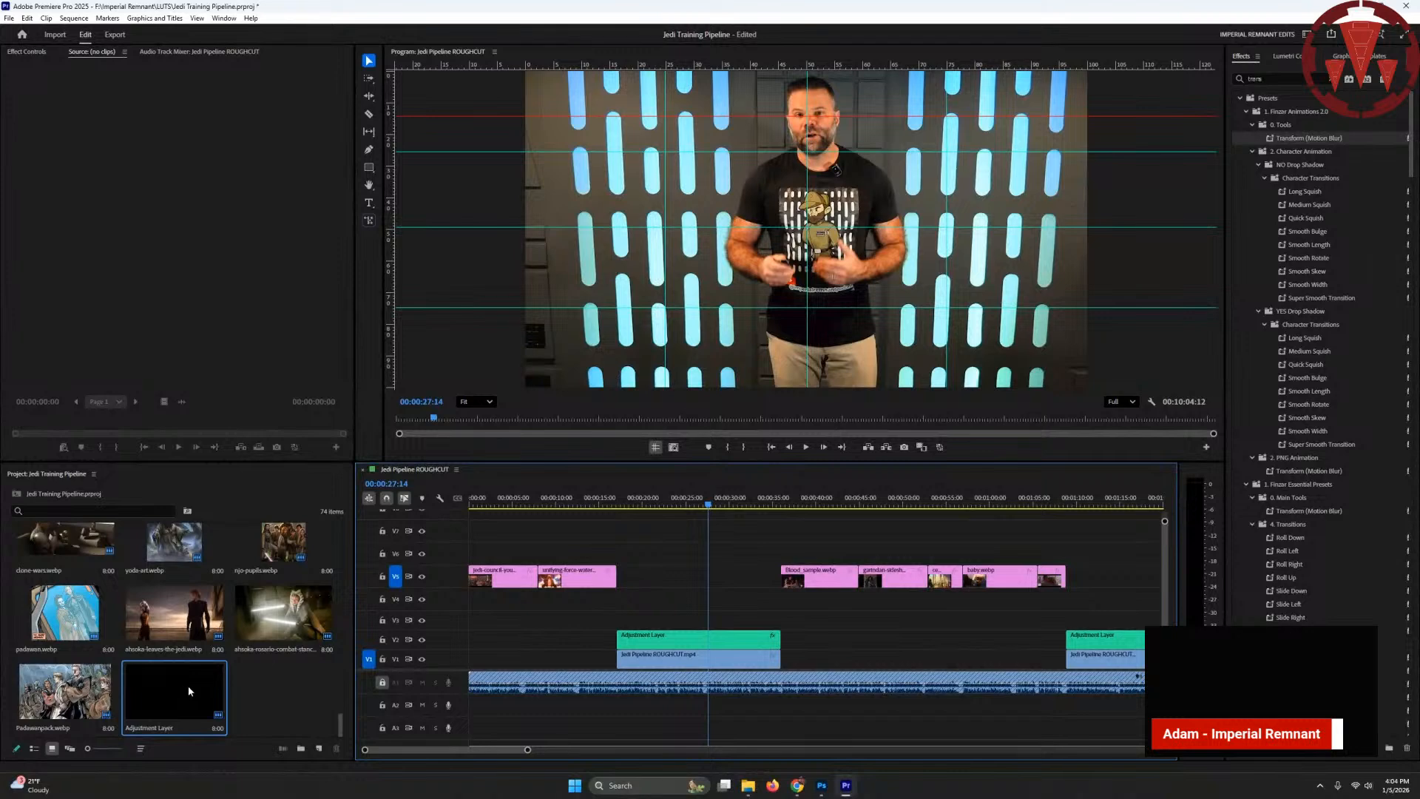
{"action": "left_click_drag", "start_coordinate": [188, 686], "coordinate": [790, 618]}
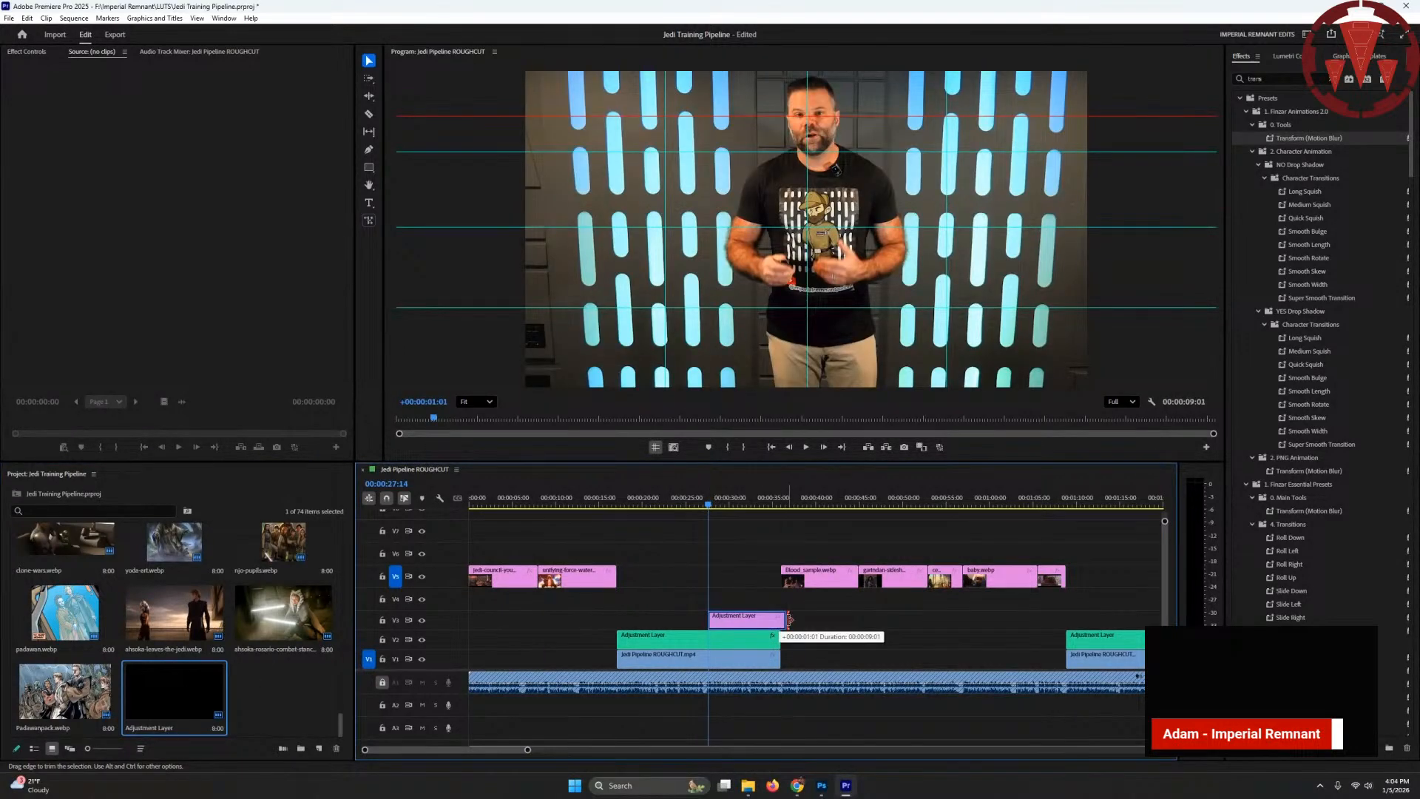
{"action": "right_click", "coordinate": [753, 619]}
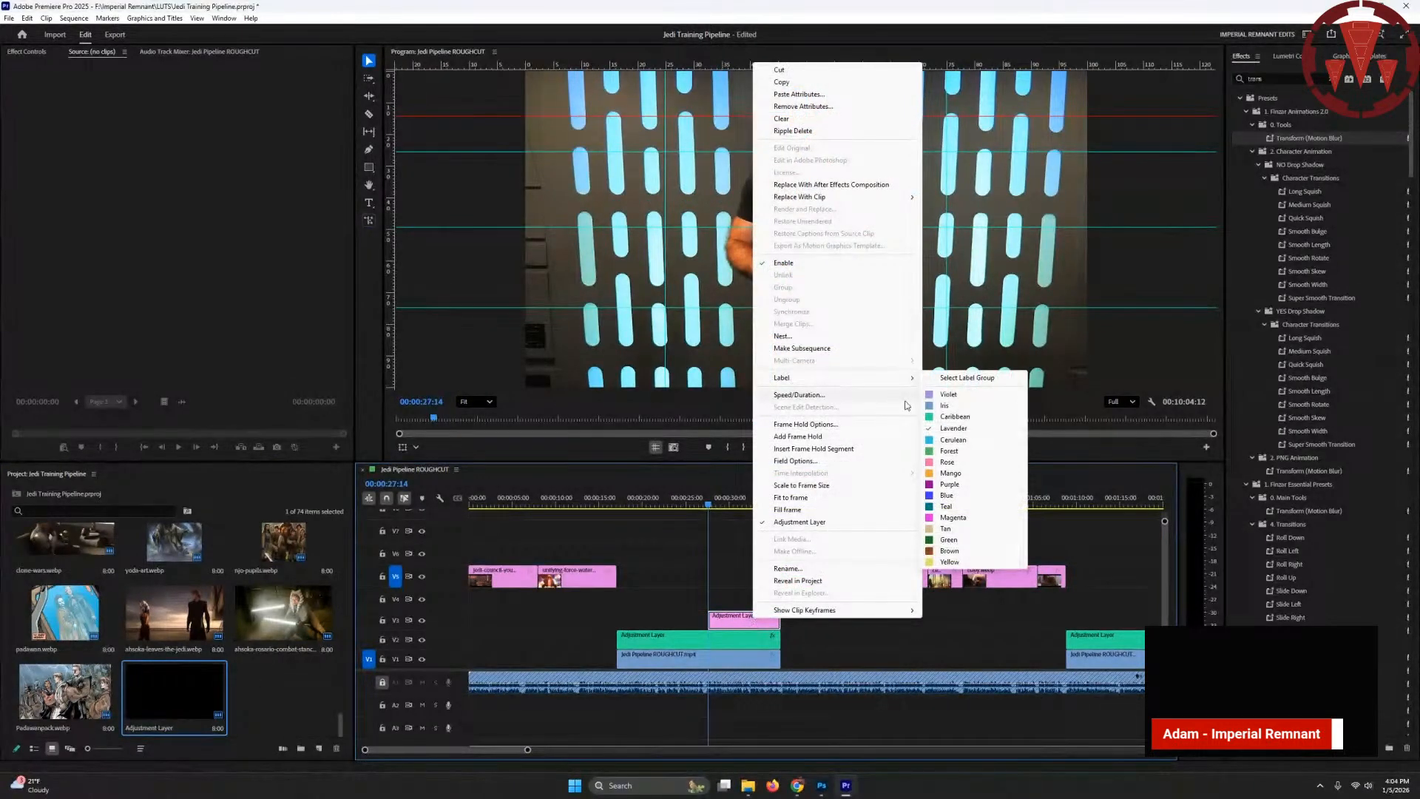
{"action": "left_click", "coordinate": [960, 509]}
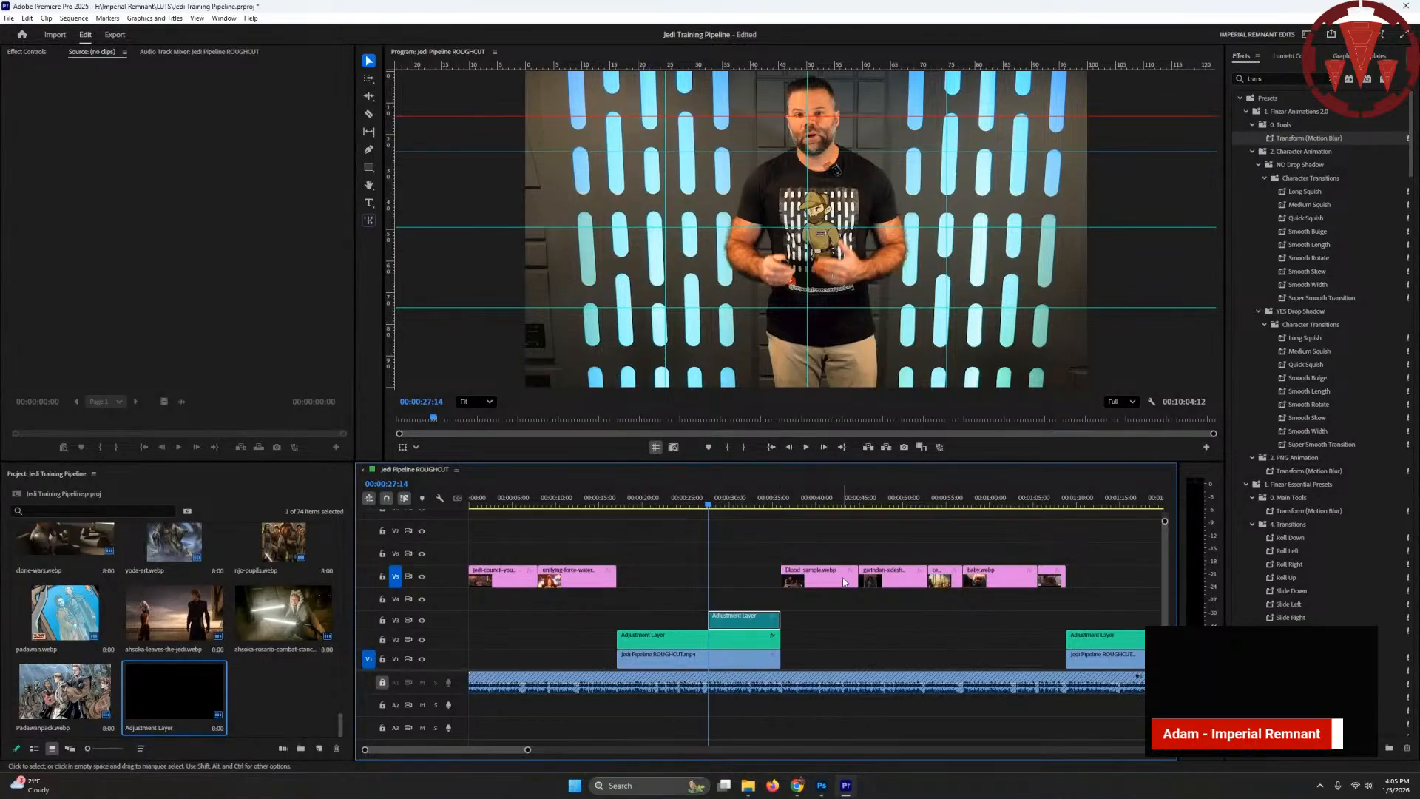
- Apply the Ultra Smooth Zoom preset from the Finzar Zooms 60FPS, 40 Frames (Normal Zoom) set to the V3 adjustment layer
{"action": "left_click", "coordinate": [1330, 78]}
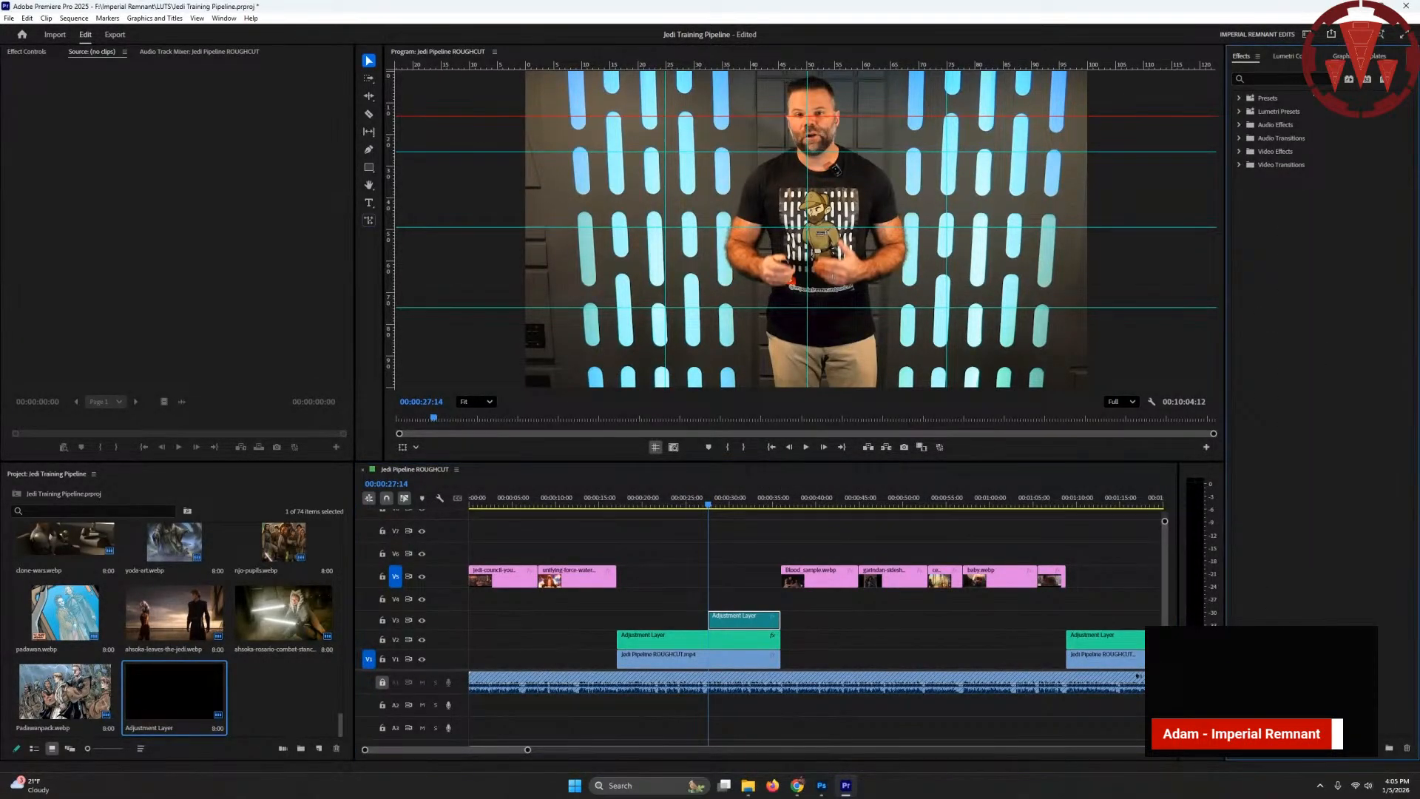
{"action": "left_click", "coordinate": [1239, 98]}
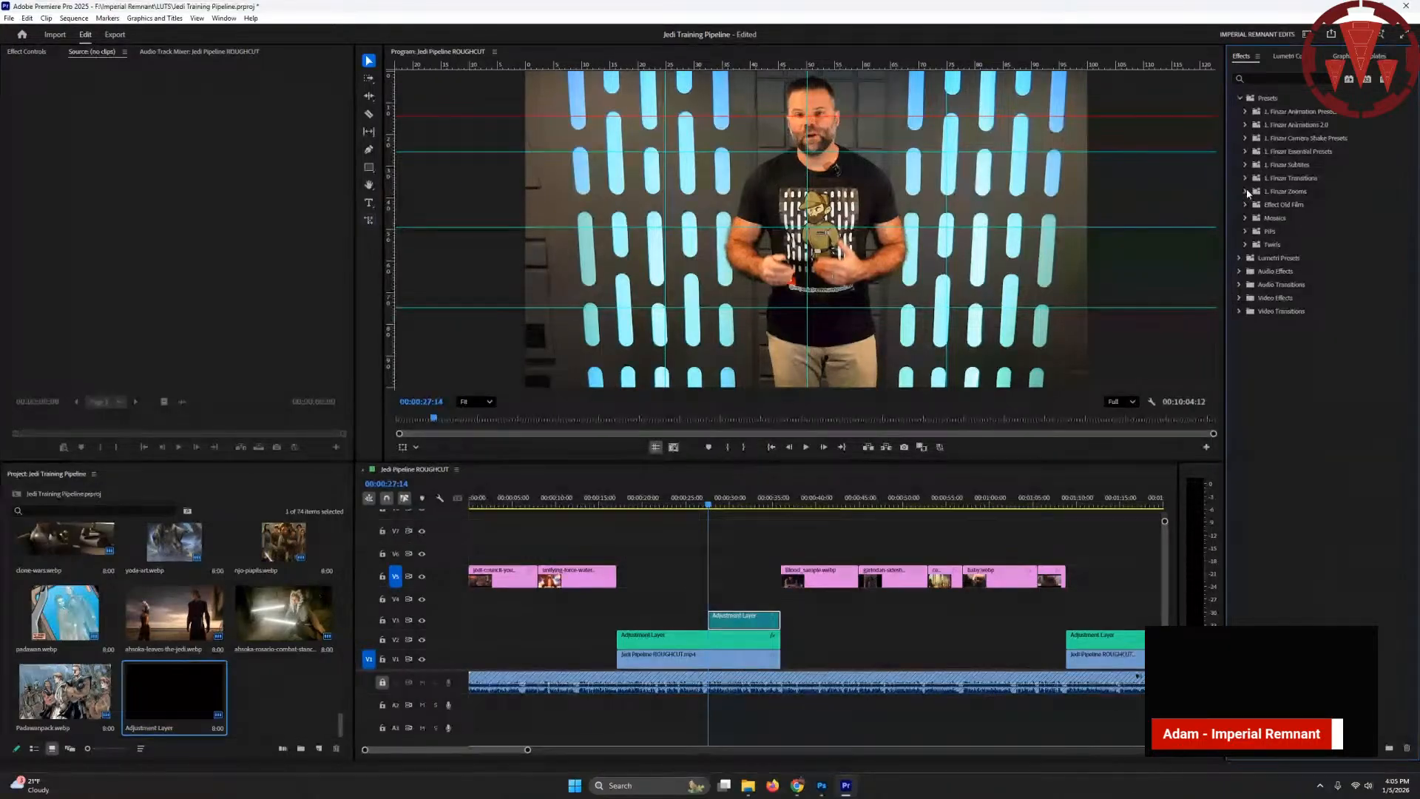
{"action": "left_click", "coordinate": [1246, 192]}
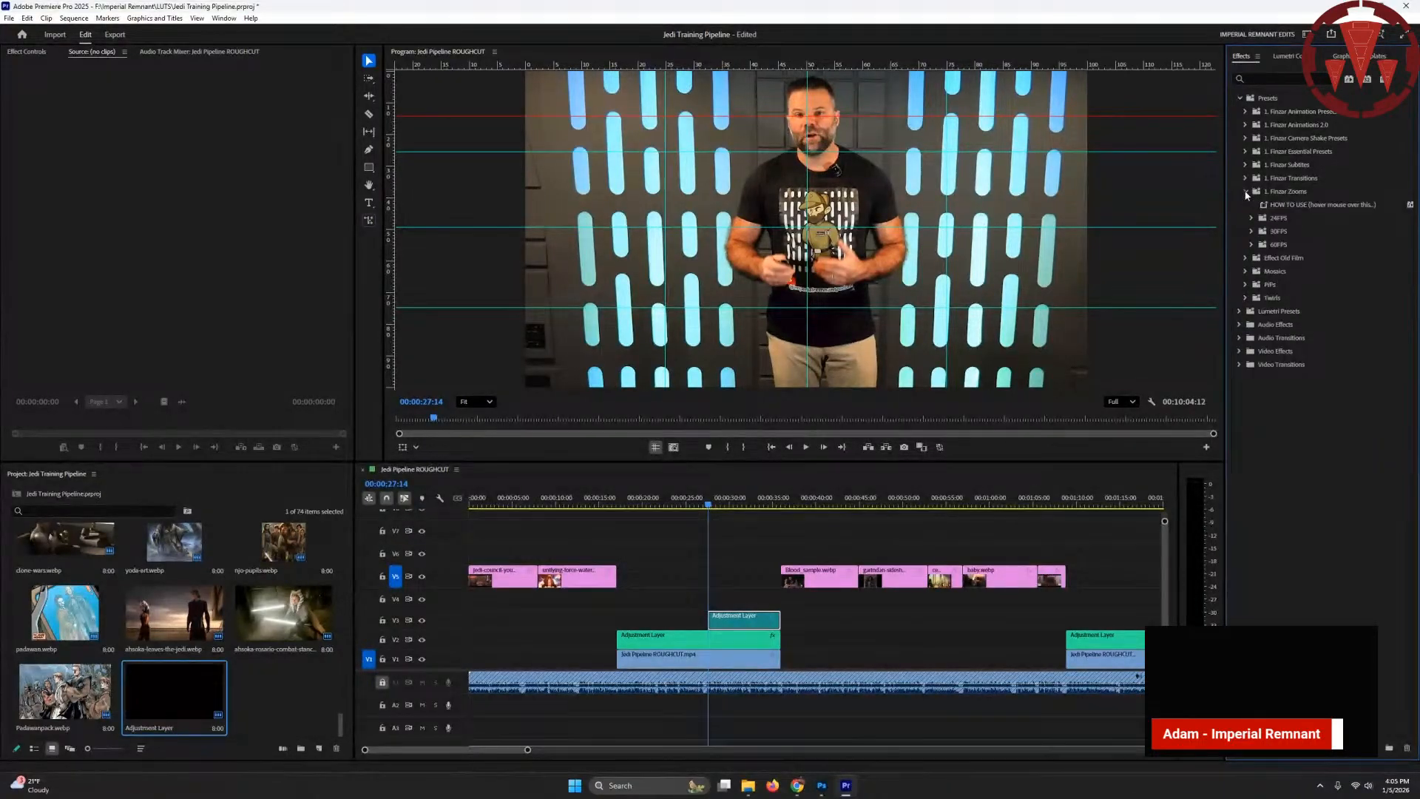
{"action": "left_click", "coordinate": [1250, 244]}
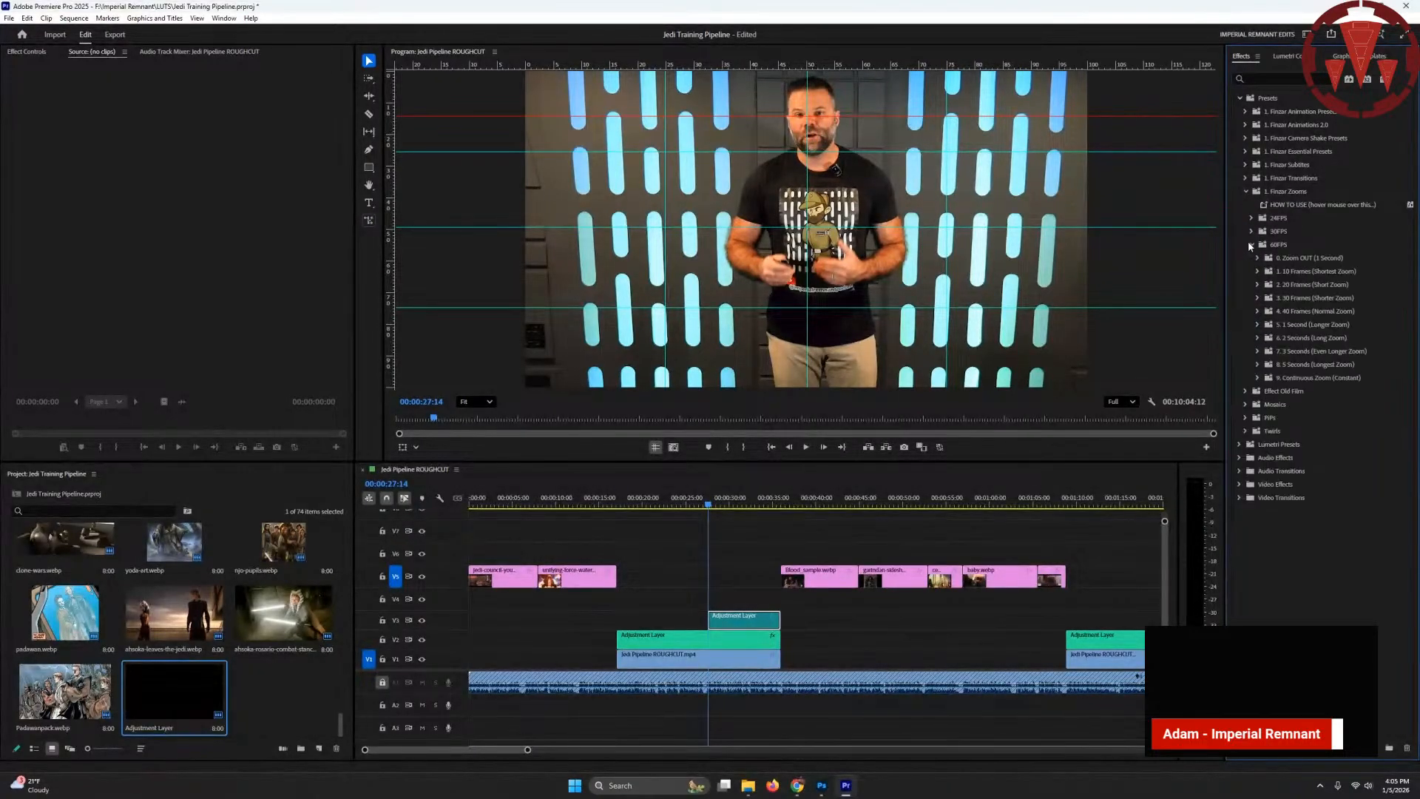
{"action": "left_click", "coordinate": [1258, 312]}
{"action": "left_click_drag", "start_coordinate": [1310, 471], "coordinate": [762, 618]}
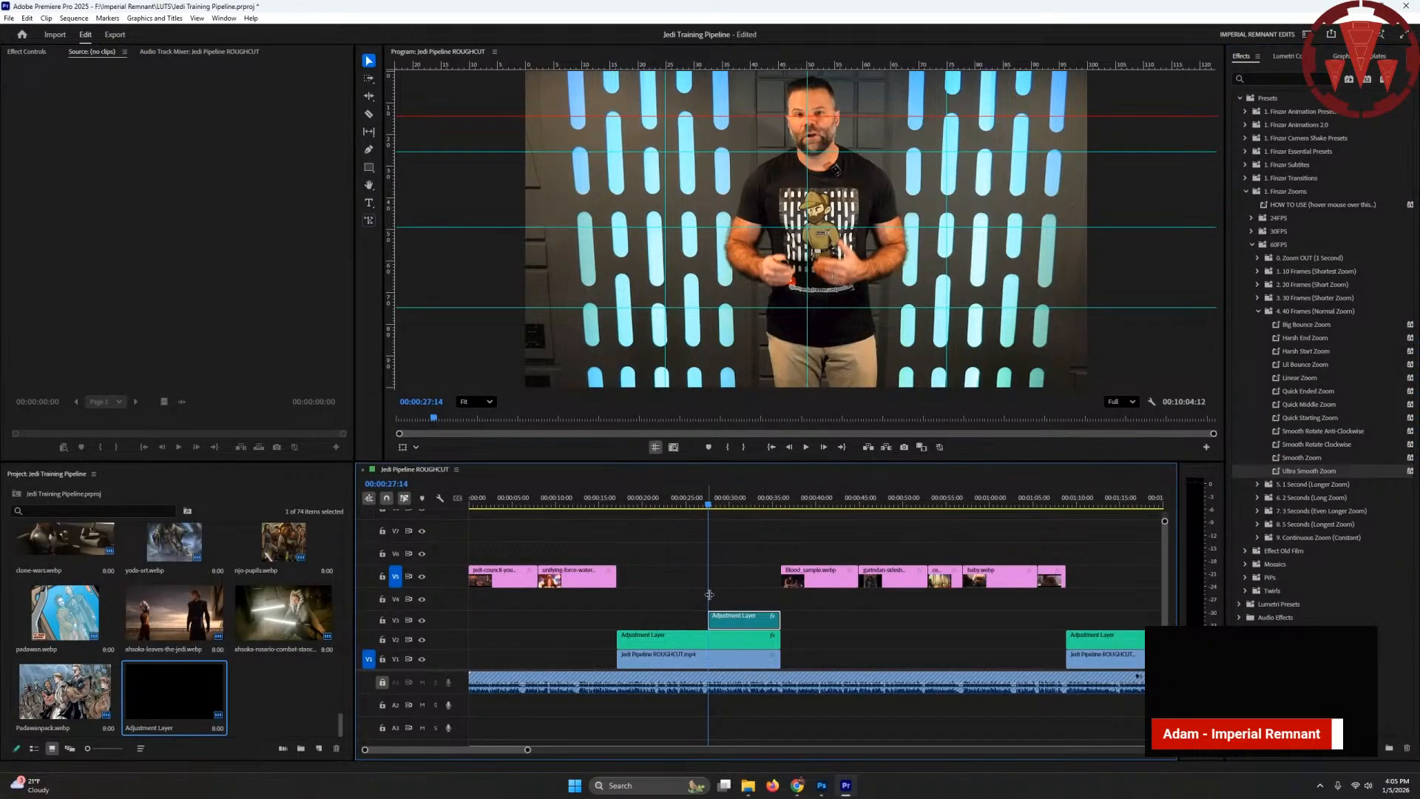
- At the Ultra Smooth Zoom's end keyframe, set the Transform scale to 150 and the vertical position to about 1494
{"action": "left_click", "coordinate": [37, 53]}
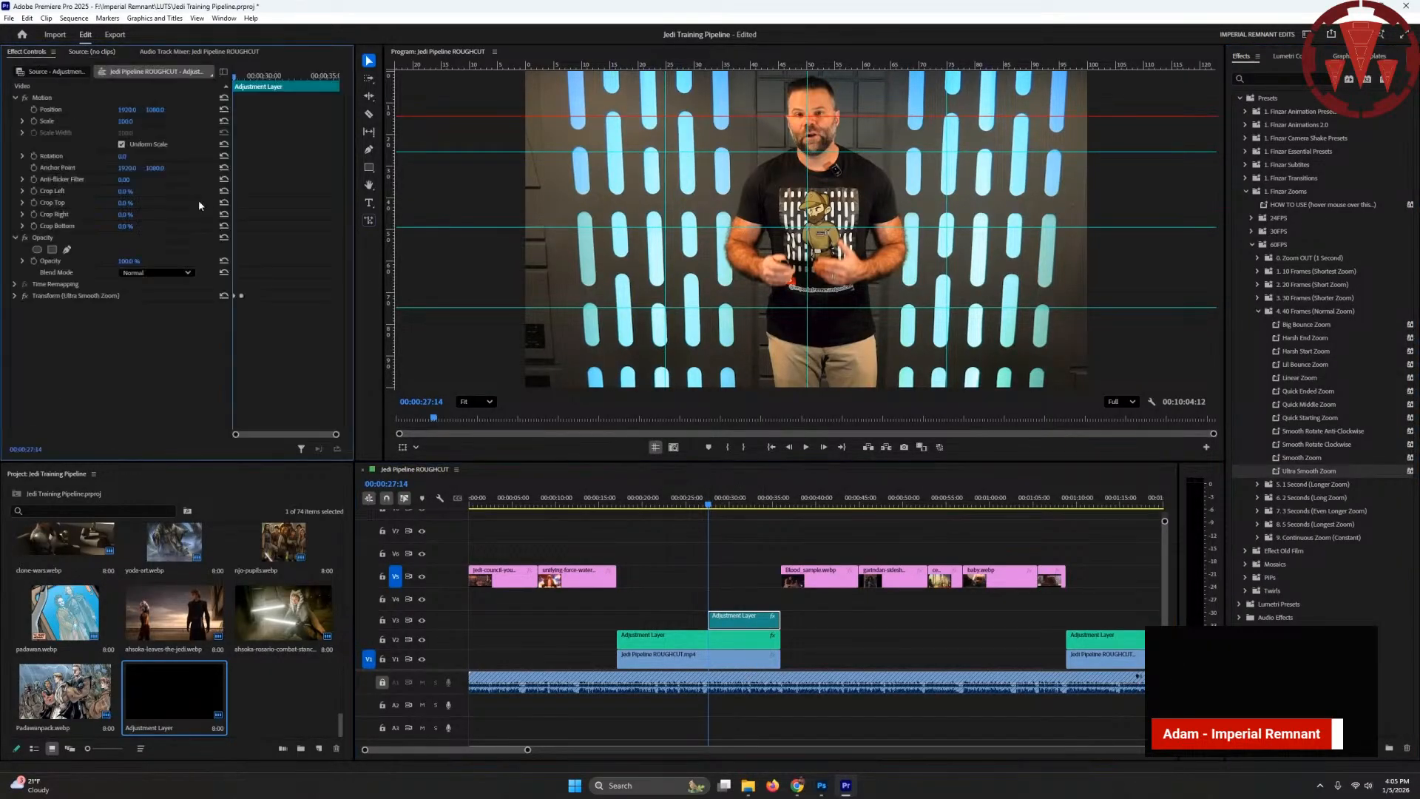
{"action": "left_click", "coordinate": [14, 295]}
{"action": "left_click", "coordinate": [196, 331]}
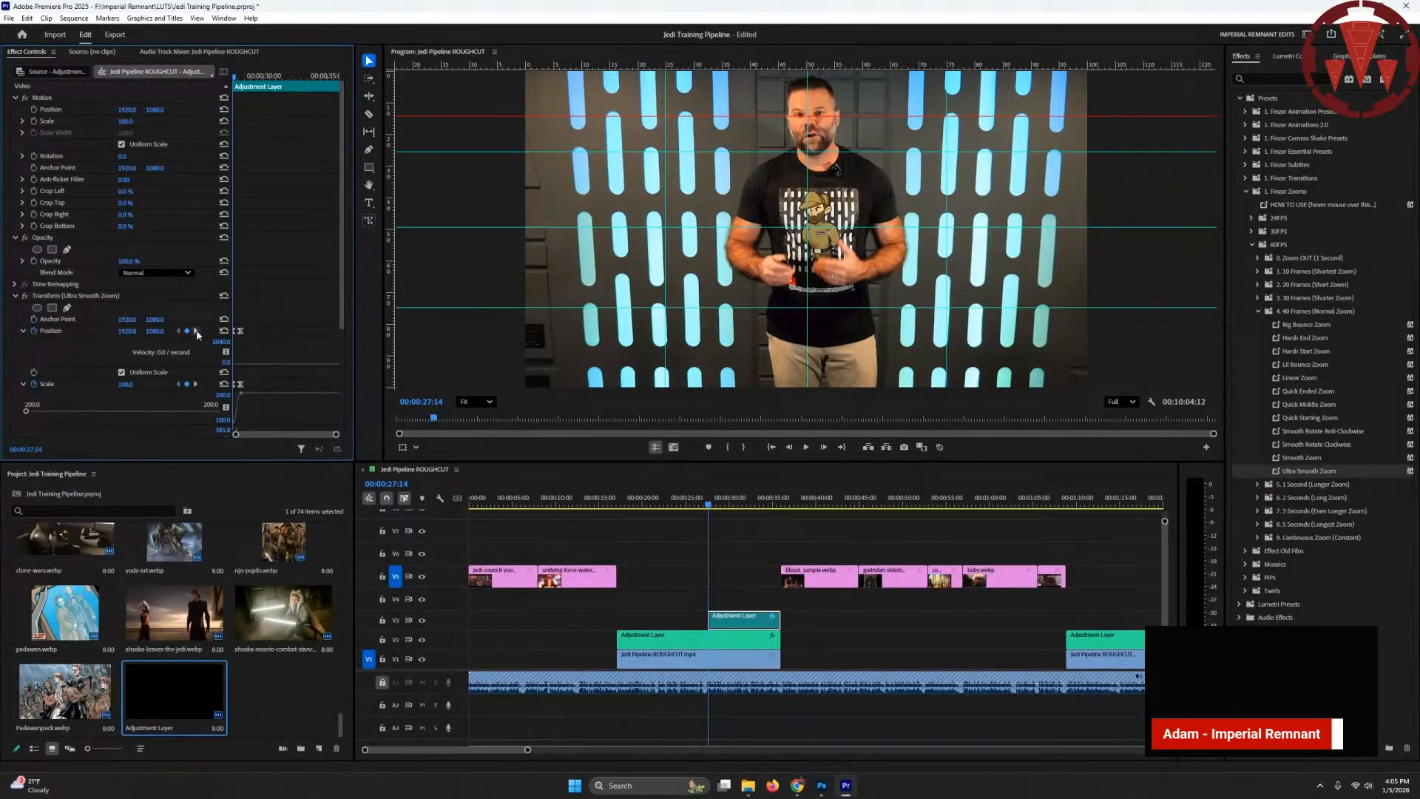
{"action": "scroll", "coordinate": [274, 354], "scroll_direction": "down", "scroll_amount": 1}
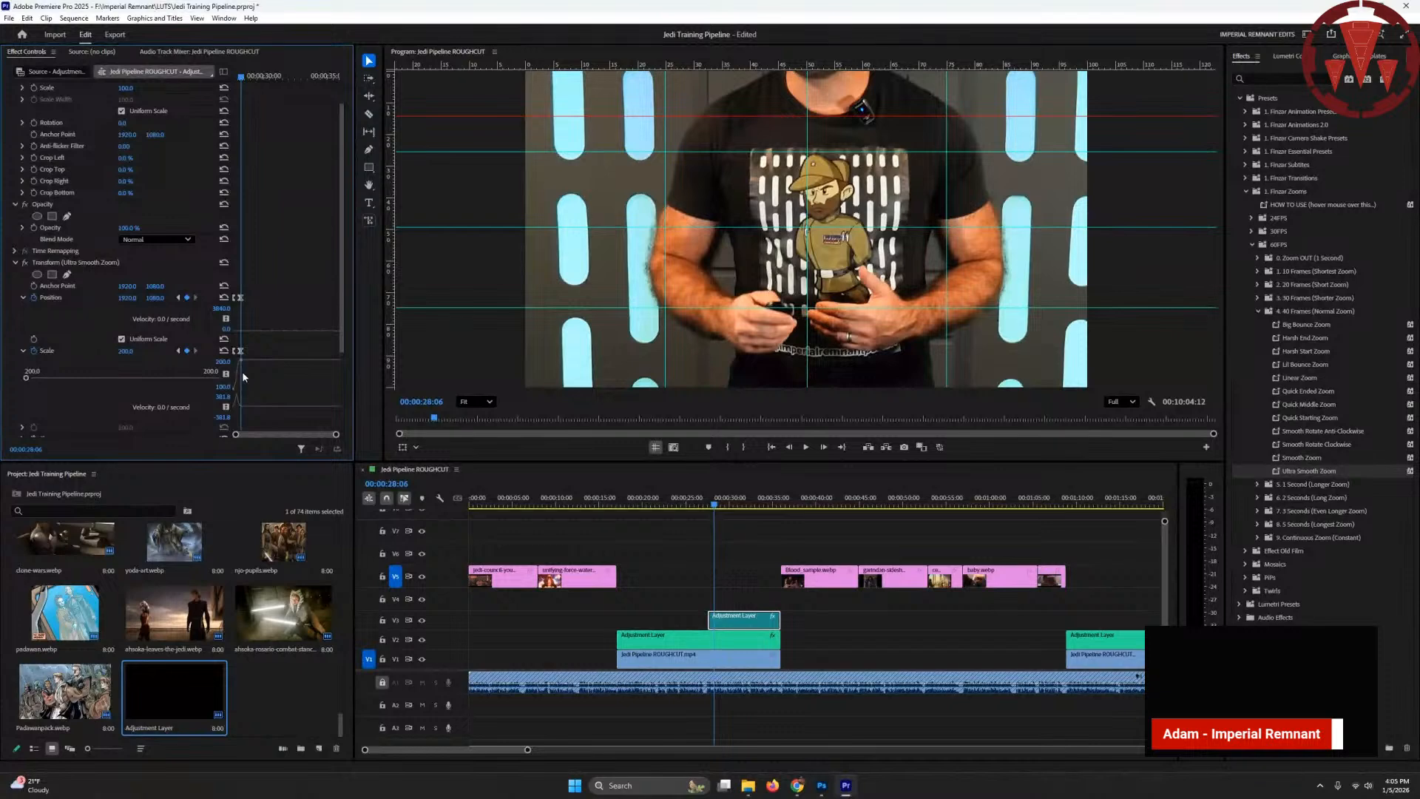
{"action": "left_click_drag", "start_coordinate": [124, 350], "coordinate": [148, 358]}
{"action": "left_click", "coordinate": [127, 353]}
{"action": "type", "text": "150"}
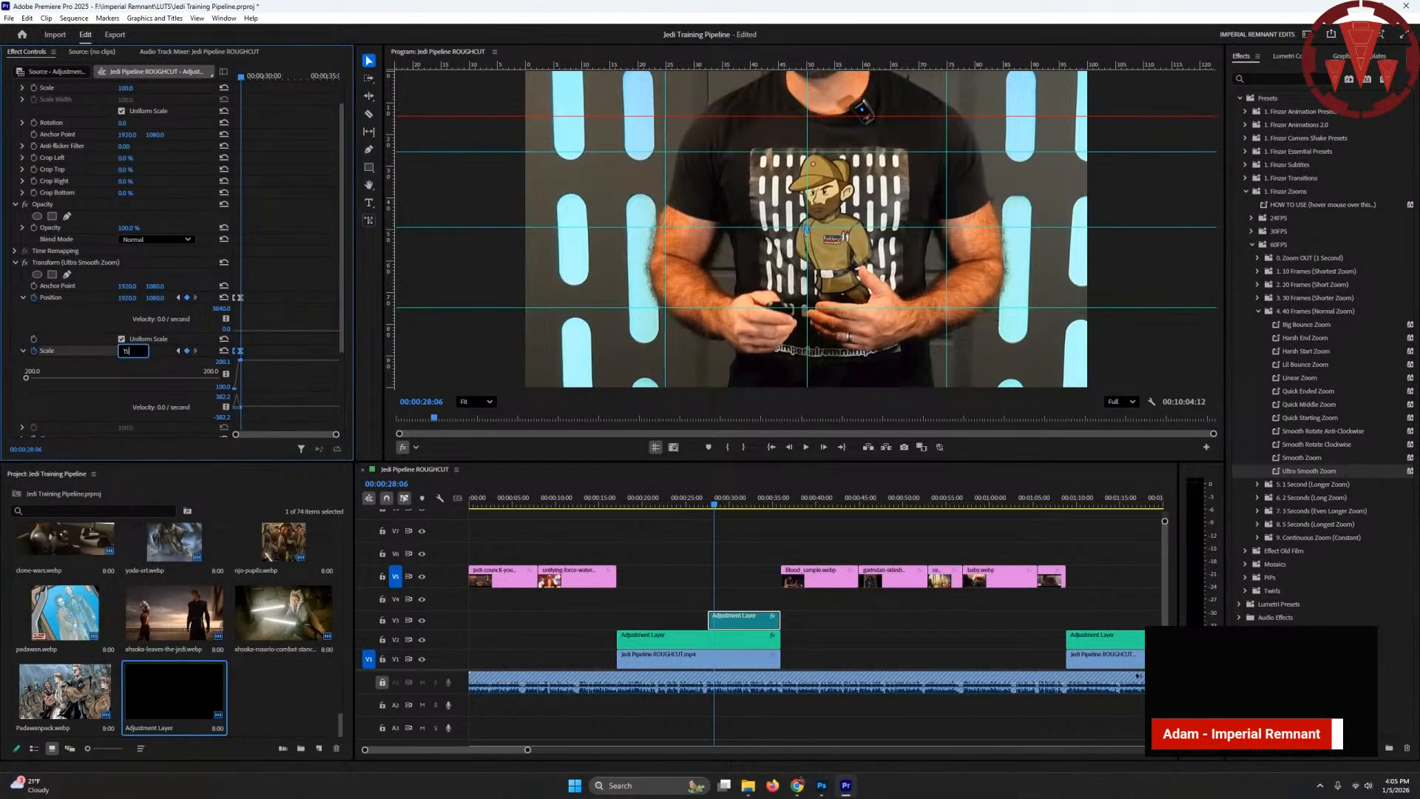
{"action": "key", "text": "Return"}
{"action": "left_click_drag", "start_coordinate": [155, 298], "coordinate": [194, 298]}
- Reduce the zoom's end keyframe scale to 130 and its vertical position to about 1349
{"action": "left_click", "coordinate": [127, 352]}
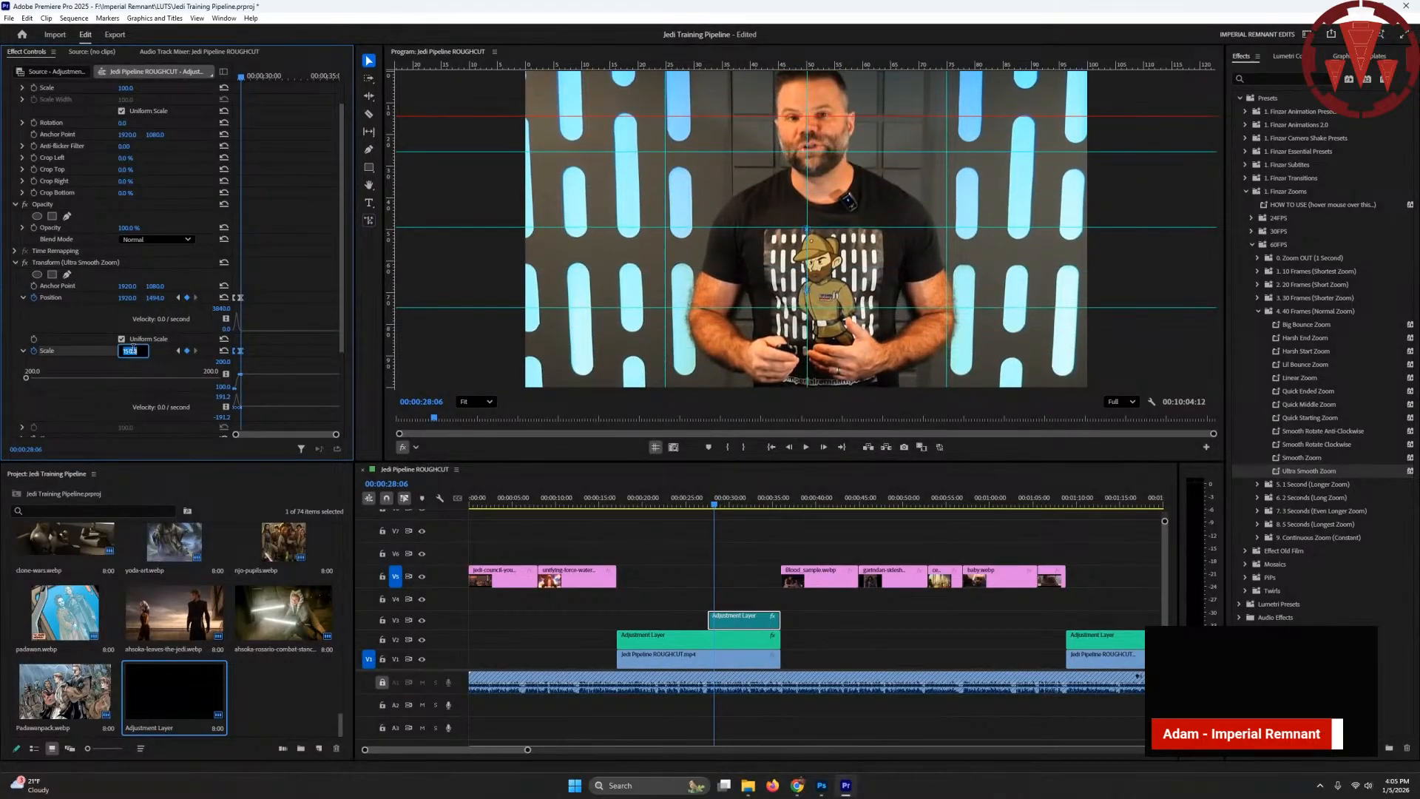
{"action": "type", "text": "130"}
{"action": "key", "text": "Return"}
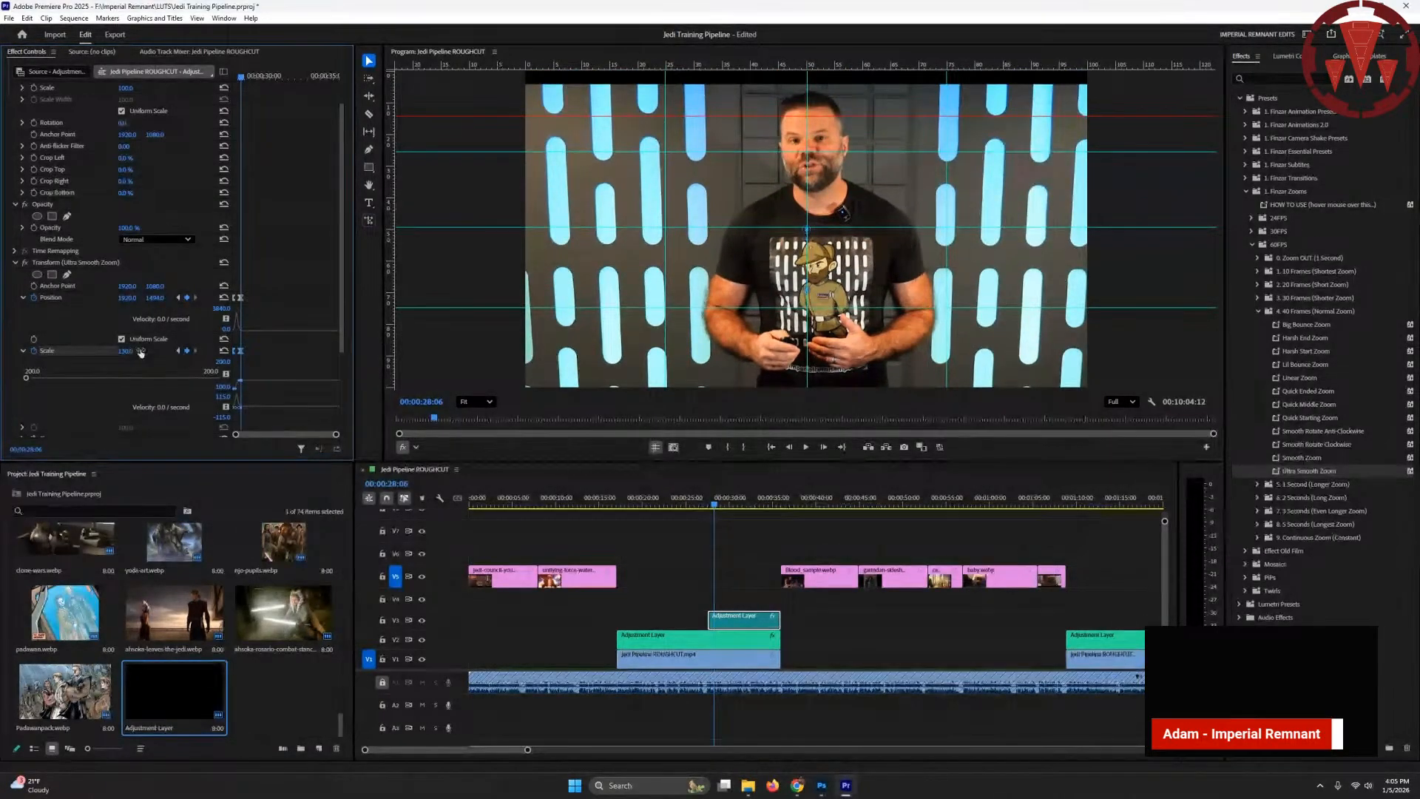
{"action": "left_click_drag", "start_coordinate": [159, 299], "coordinate": [147, 299]}
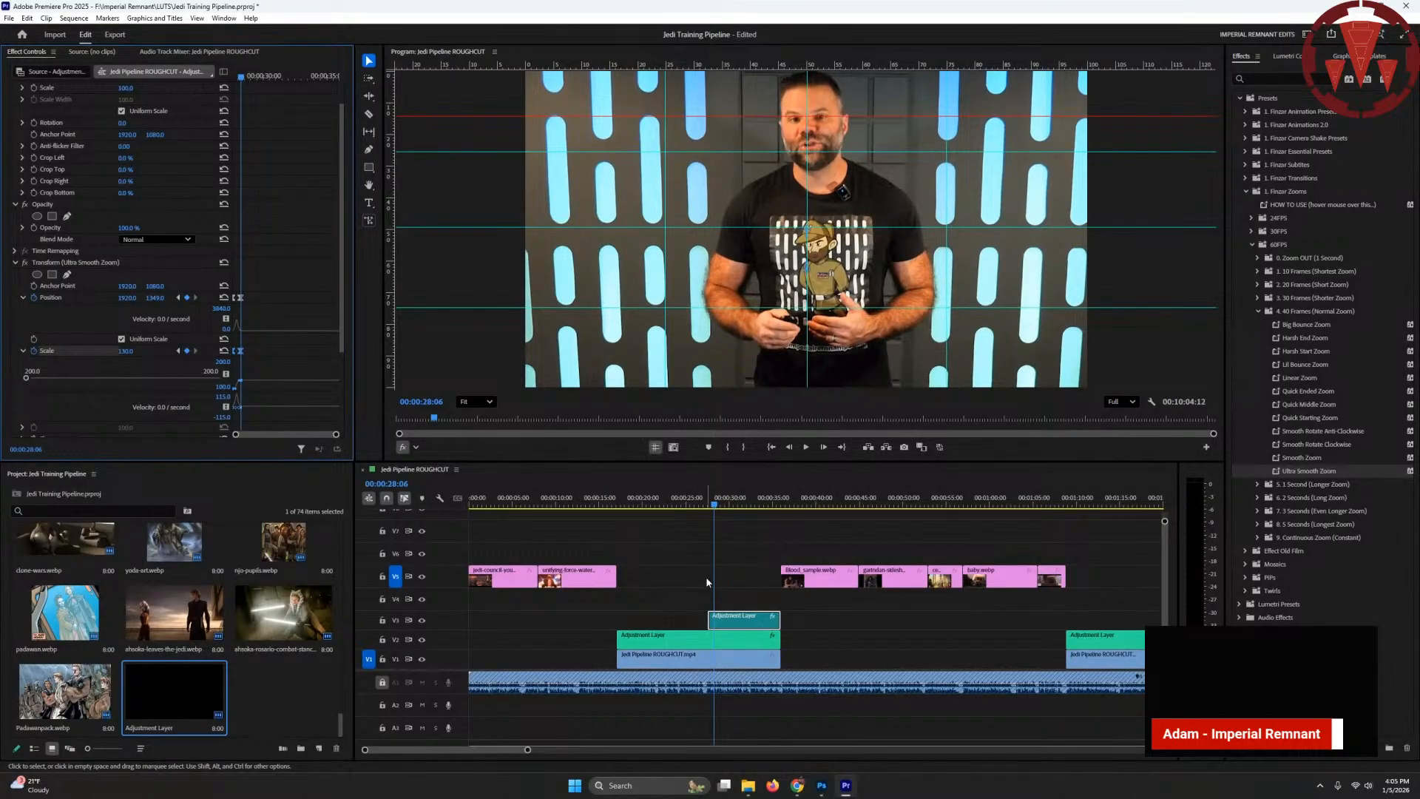
- Set the Transform scale of the V2 adjustment layer over the second presenter clip to 160
{"action": "mouse_move", "coordinate": [714, 582]}
{"action": "left_mouse_down"}
{"action": "mouse_move", "coordinate": [697, 586]}
{"action": "mouse_move", "coordinate": [725, 587]}
{"action": "left_mouse_up"}
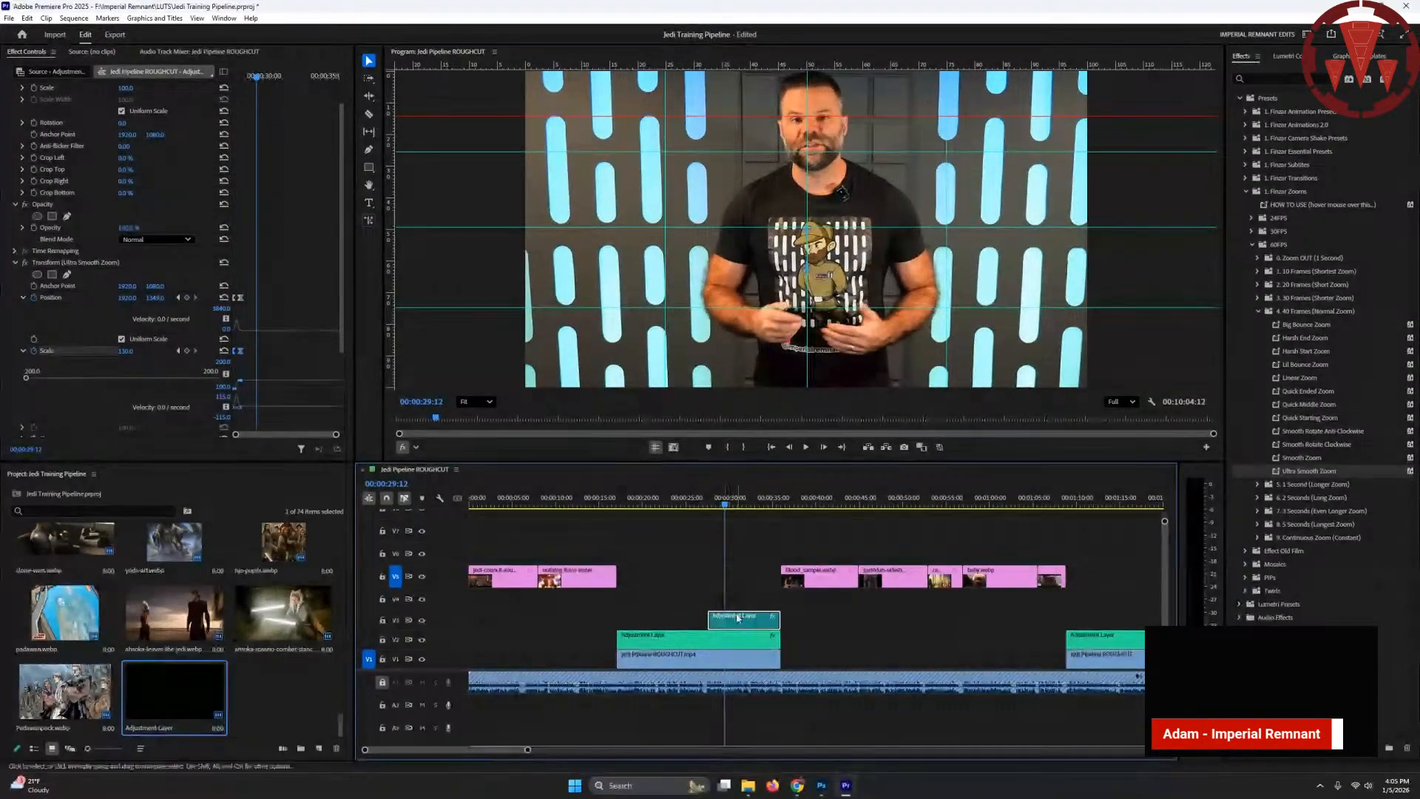
{"action": "left_click_drag", "start_coordinate": [501, 750], "coordinate": [530, 747]}
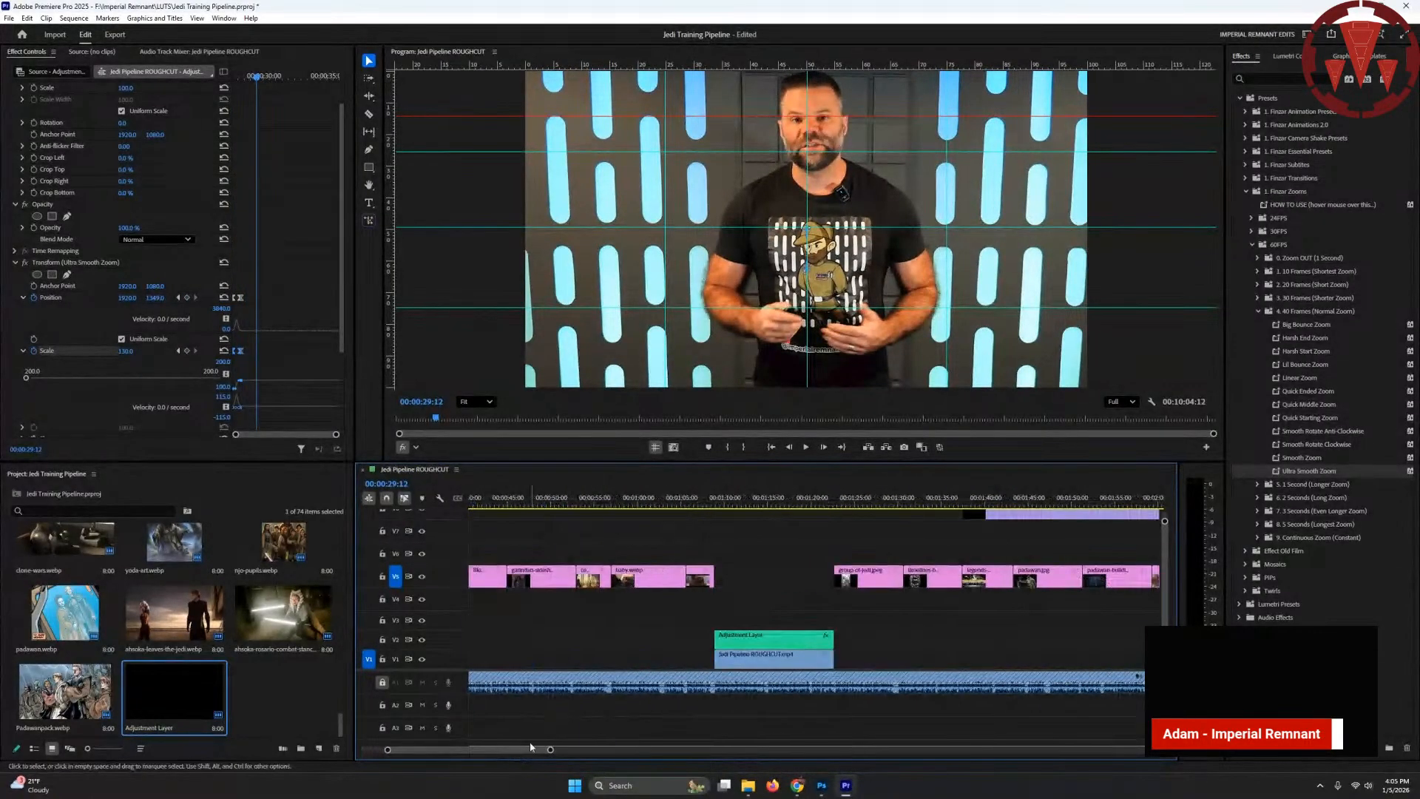
{"action": "left_click", "coordinate": [744, 506]}
{"action": "left_click", "coordinate": [757, 641]}
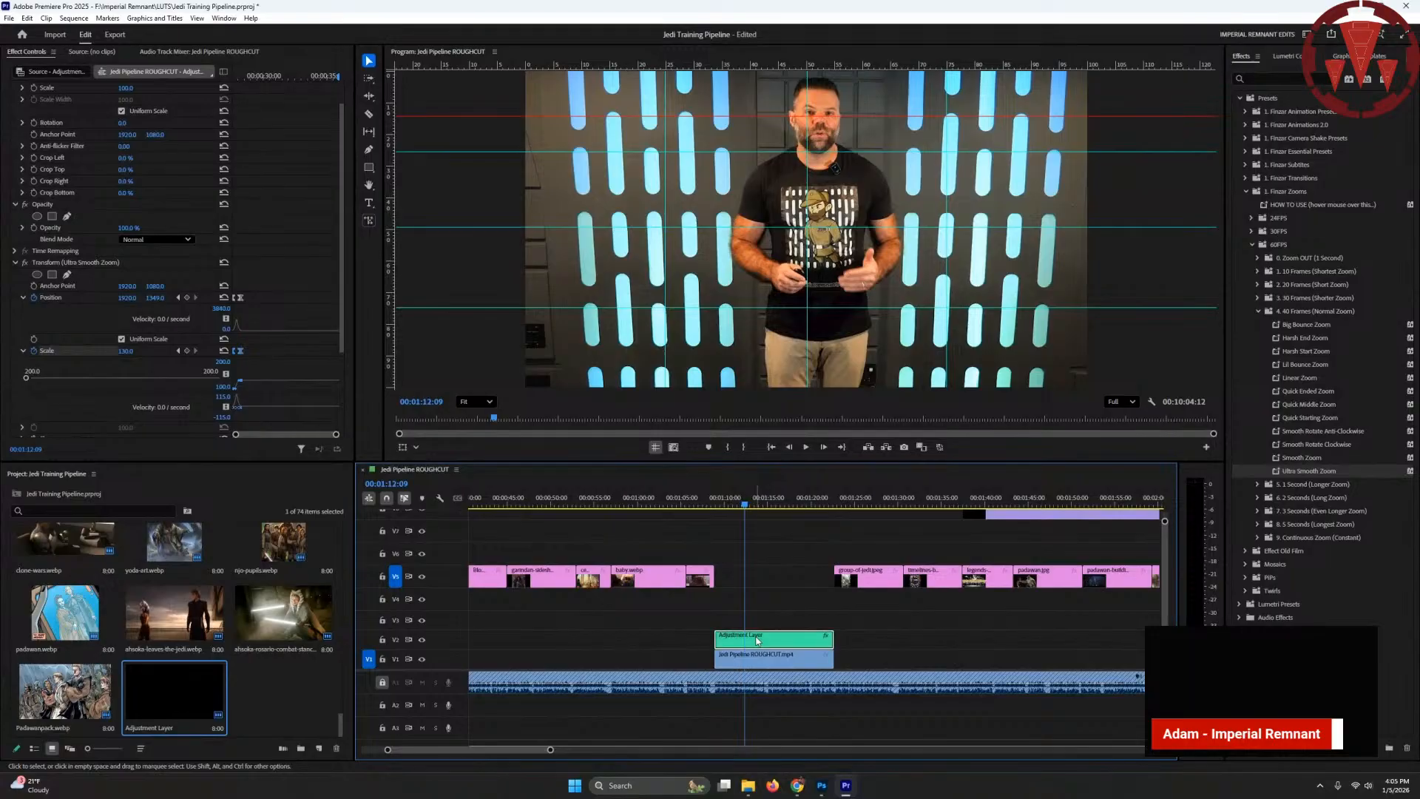
{"action": "left_click", "coordinate": [130, 354]}
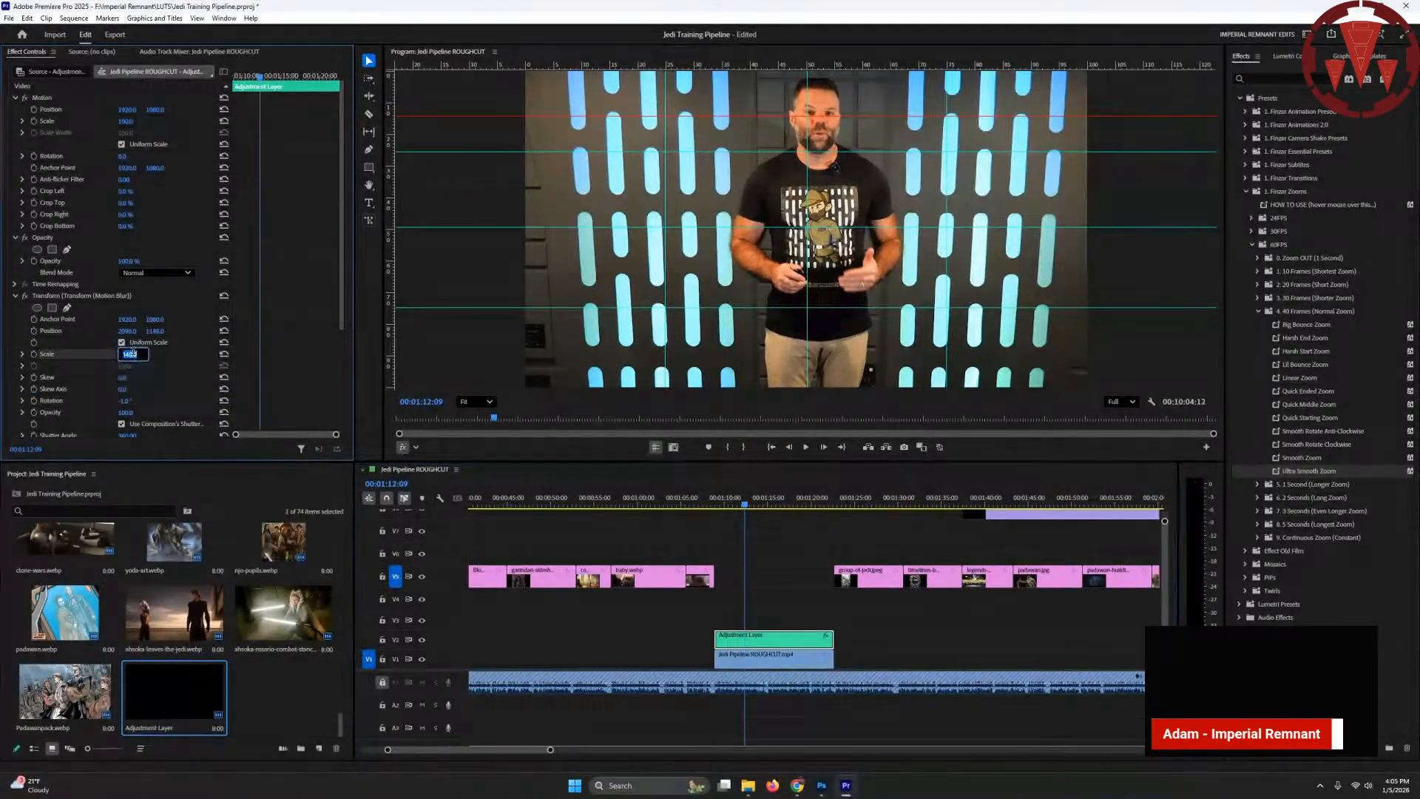
{"action": "type", "text": "150"}
{"action": "key", "text": "Return"}
{"action": "left_click", "coordinate": [122, 358]}
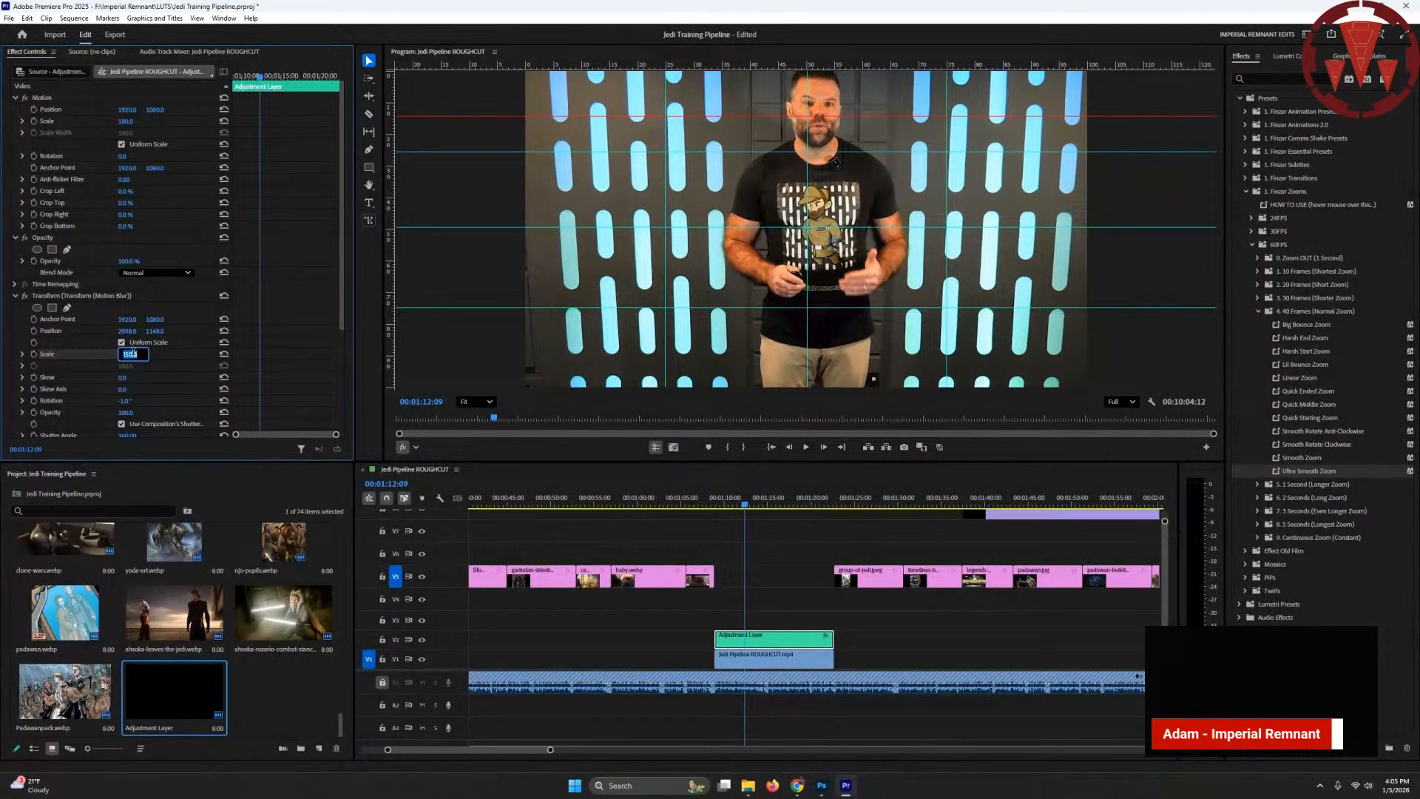
{"action": "type", "text": "160"}
{"action": "key", "text": "Return"}
- Reposition that V2 adjustment layer's Transform to about 2025 horizontally and 1304 vertically, and check the framing from the clip's start
{"action": "left_click_drag", "start_coordinate": [151, 332], "coordinate": [267, 332]}
{"action": "left_click_drag", "start_coordinate": [129, 331], "coordinate": [70, 330]}
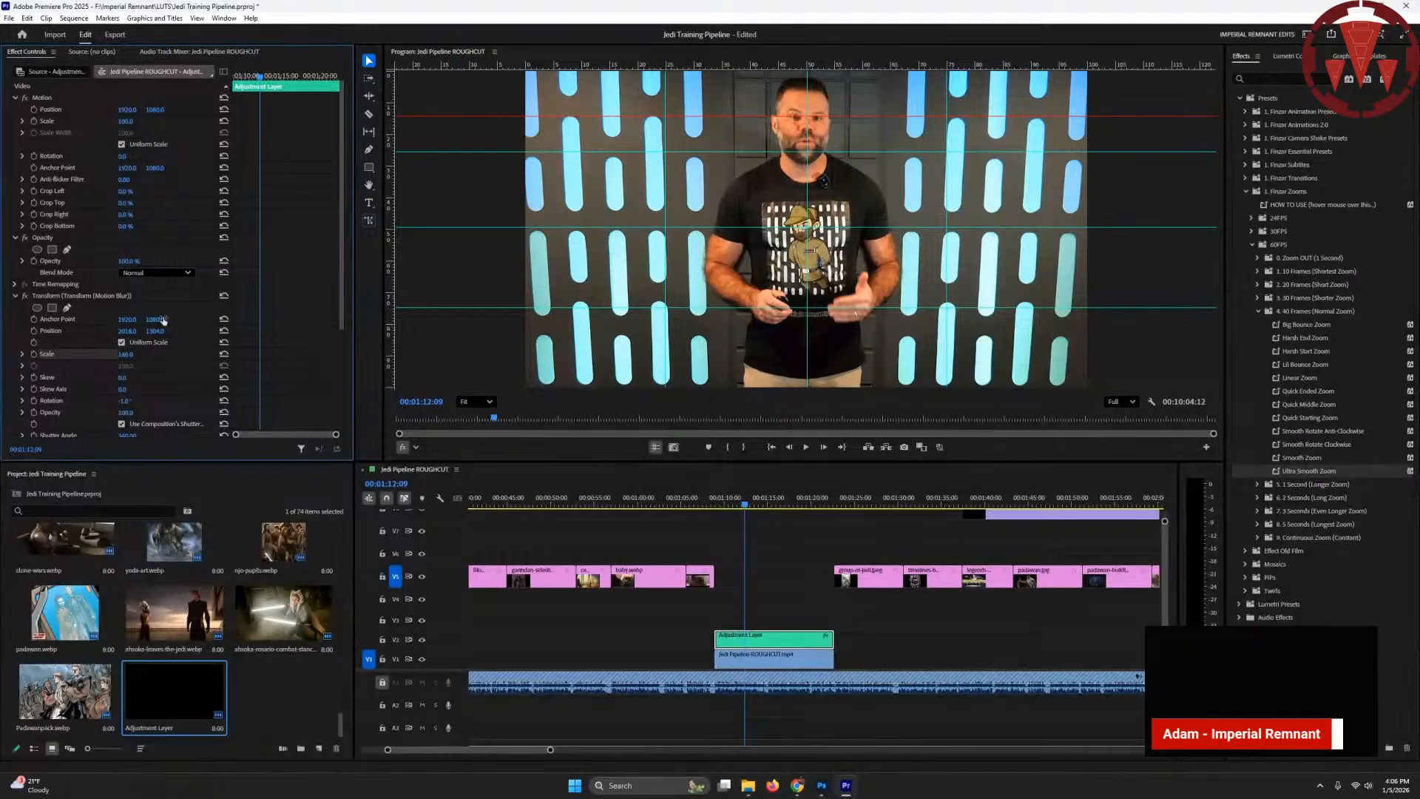
{"action": "left_click_drag", "start_coordinate": [129, 332], "coordinate": [171, 332]}
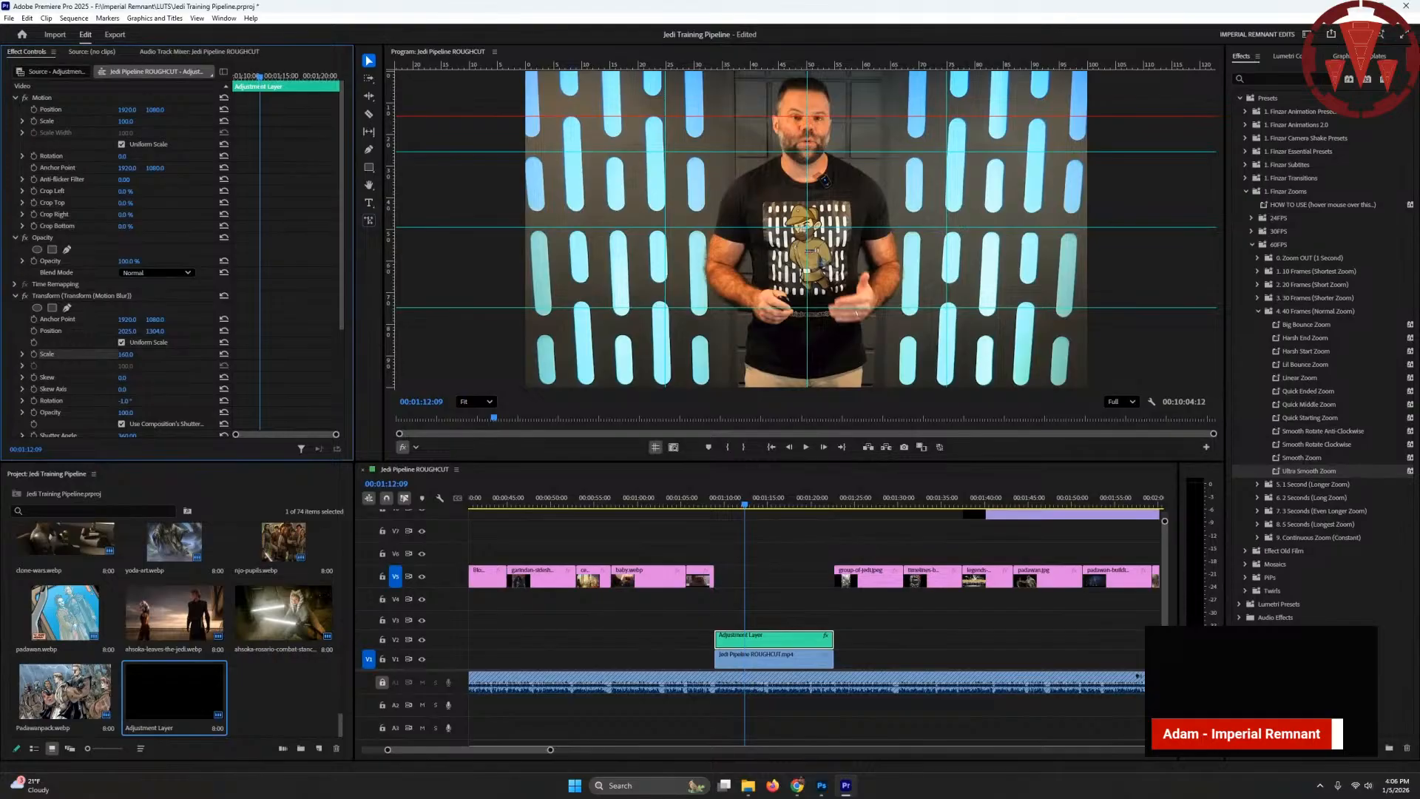
{"action": "left_click_drag", "start_coordinate": [744, 609], "coordinate": [720, 610]}
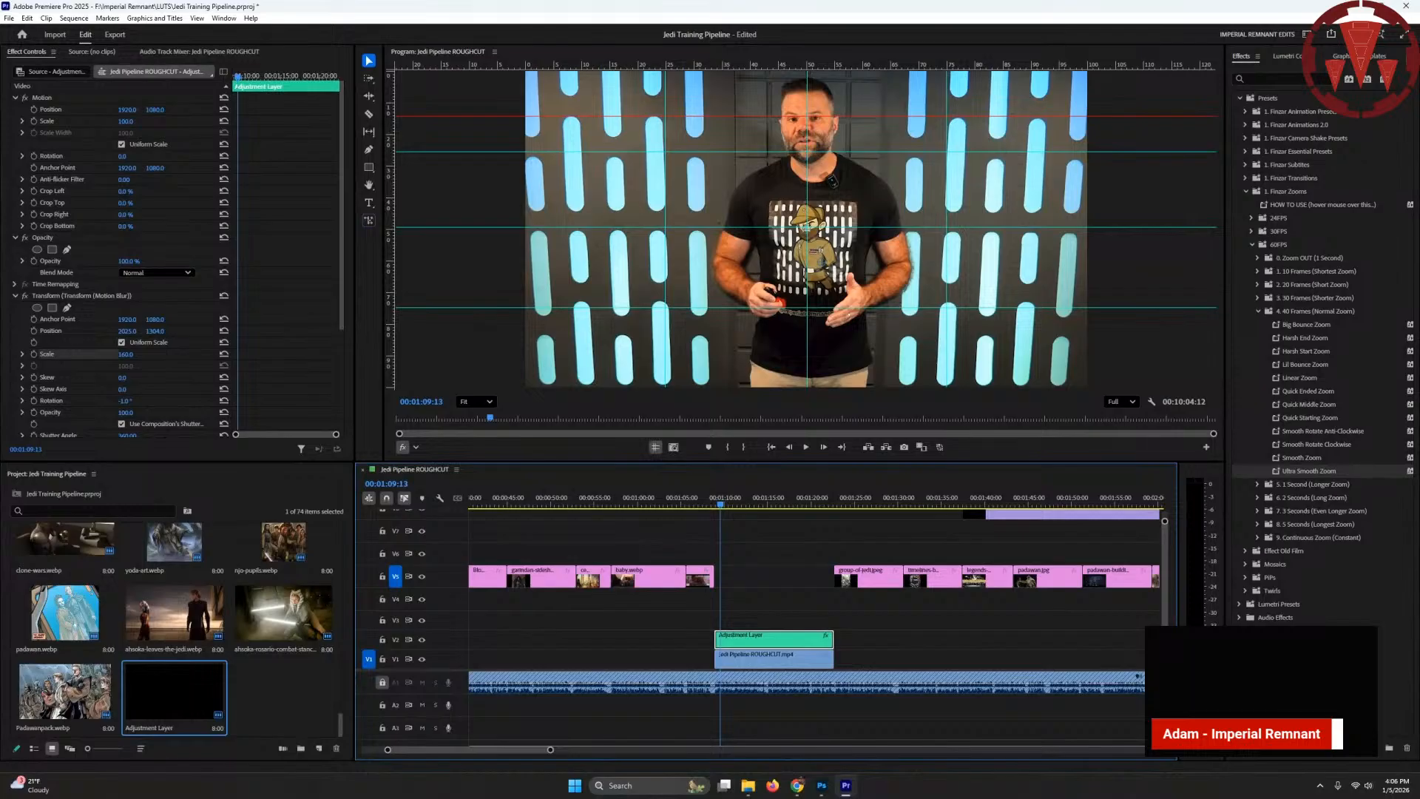
- Place an adjustment layer on V3 from 00:01:15:00 to the end of the second presenter clip and set its label colour to Teal
{"action": "left_click", "coordinate": [280, 76]}
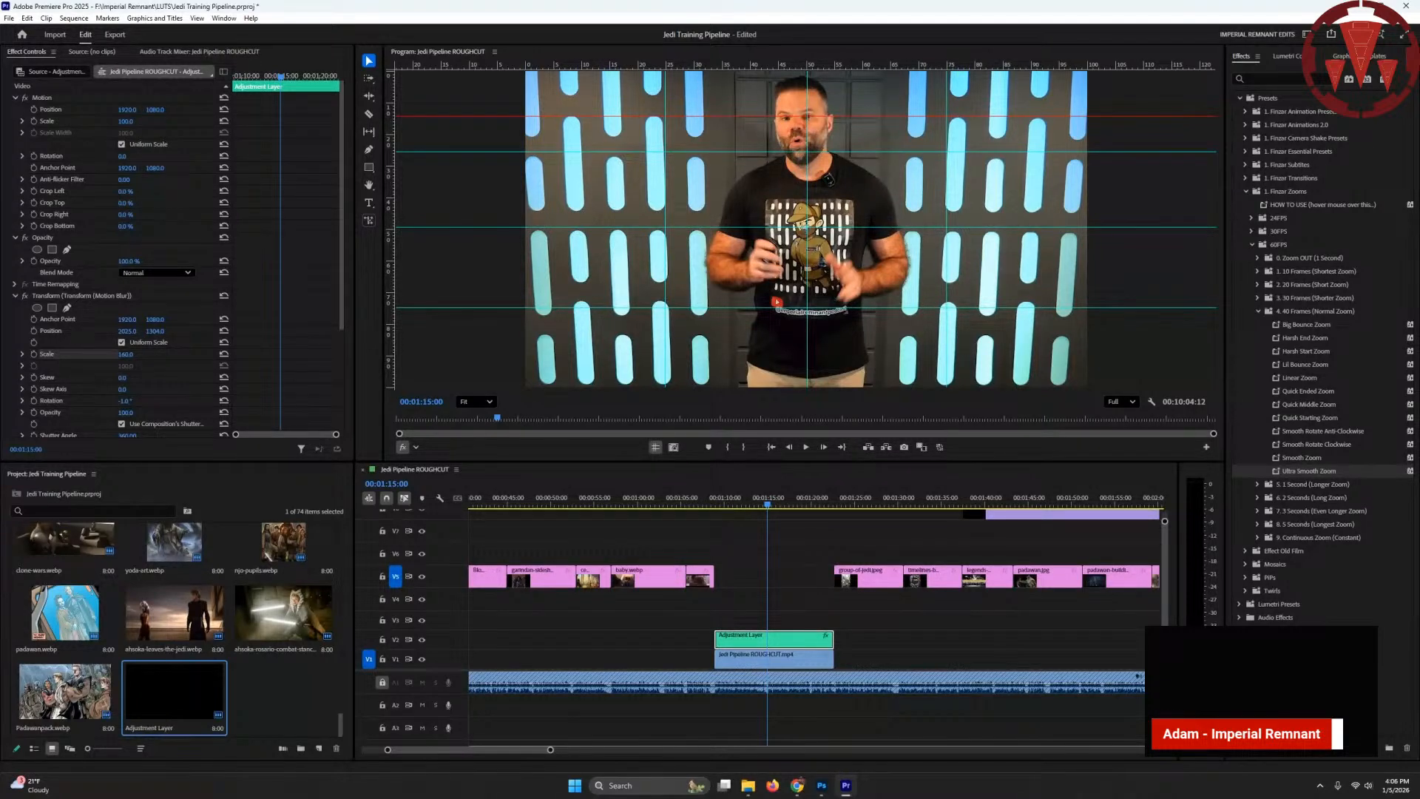
{"action": "left_click_drag", "start_coordinate": [218, 684], "coordinate": [845, 618]}
{"action": "right_click", "coordinate": [797, 620]}
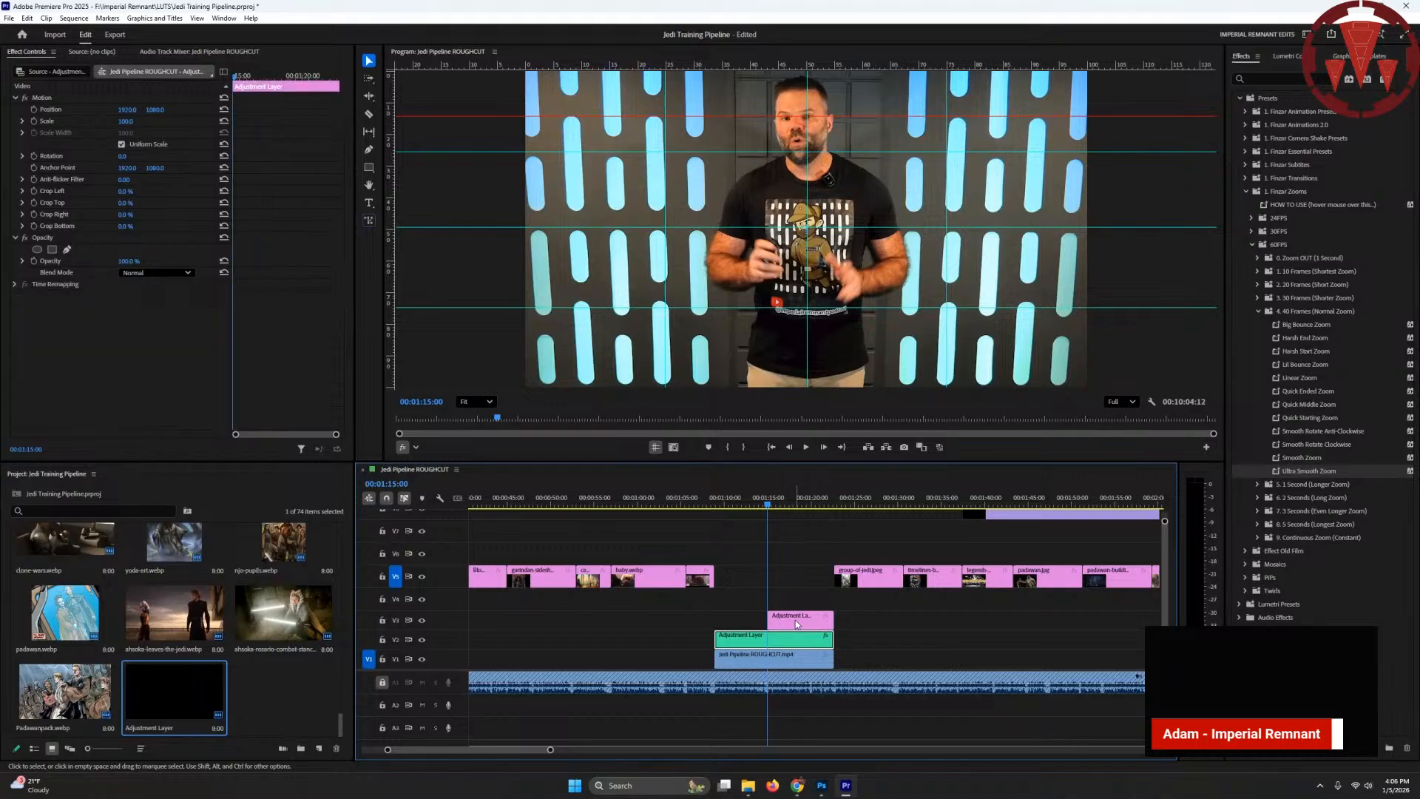
{"action": "mouse_move", "coordinate": [844, 378]}
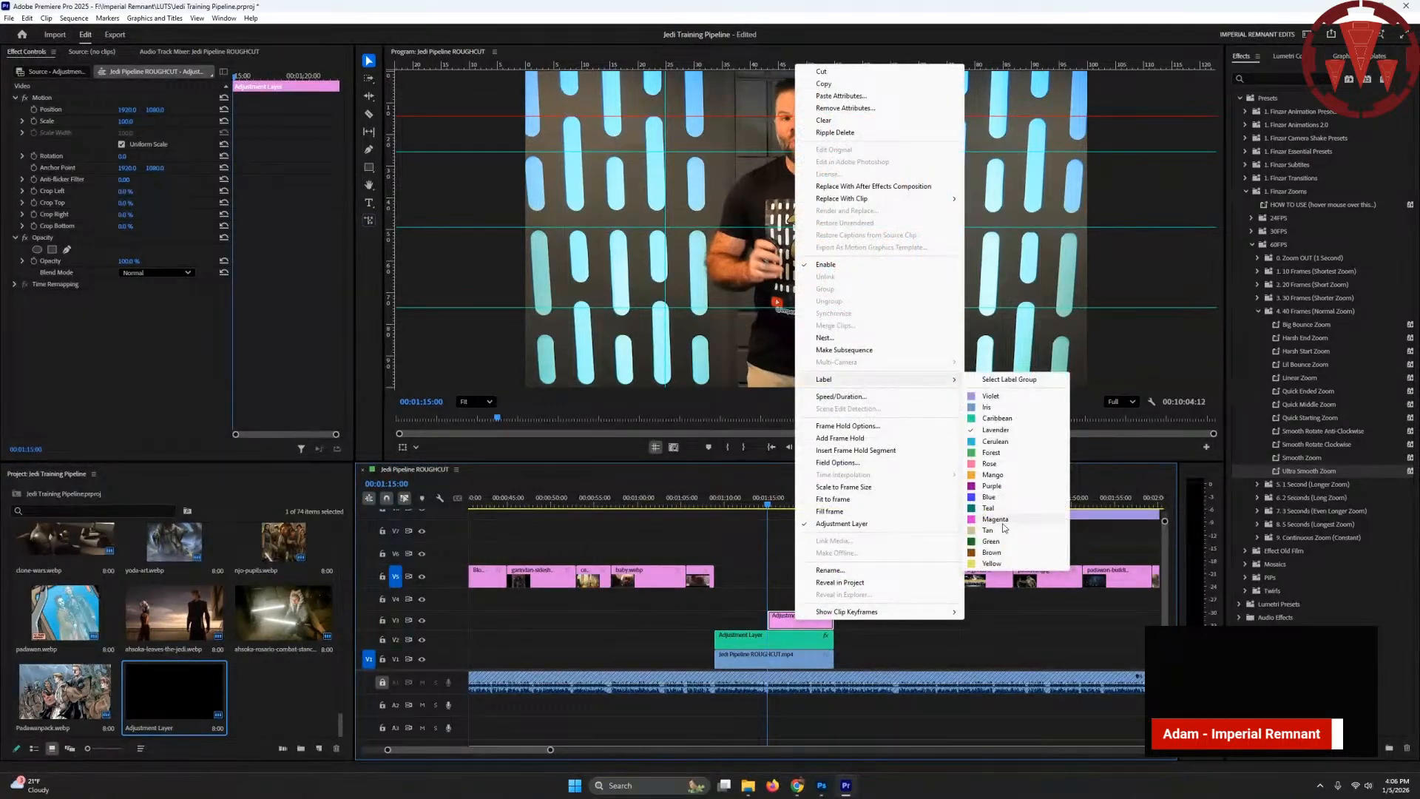
{"action": "left_click", "coordinate": [1028, 508]}
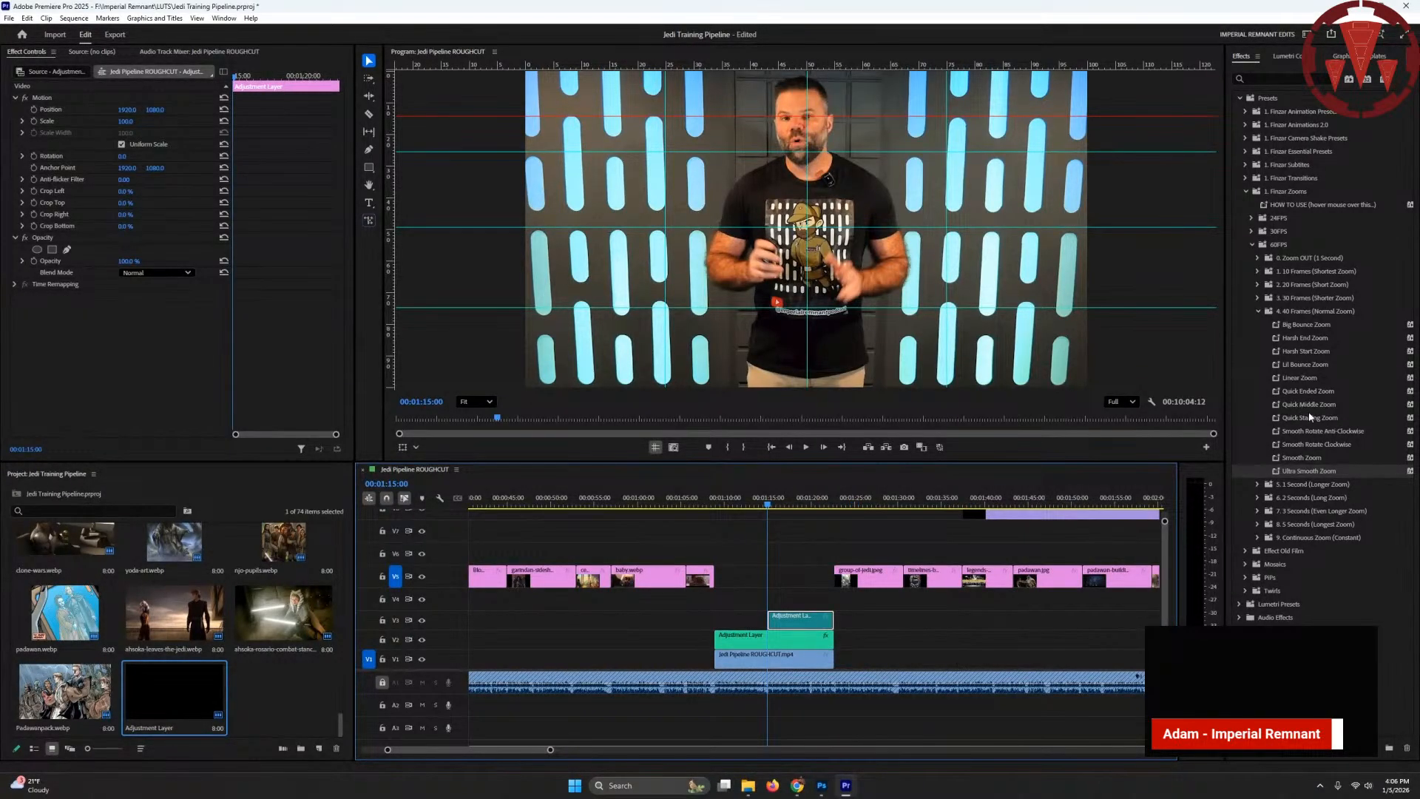
- Apply the 60FPS, 40 Frames Quick Middle Zoom preset to the new V3 layer and set its end keyframe scale to 140
{"action": "left_click_drag", "start_coordinate": [1309, 404], "coordinate": [801, 620]}
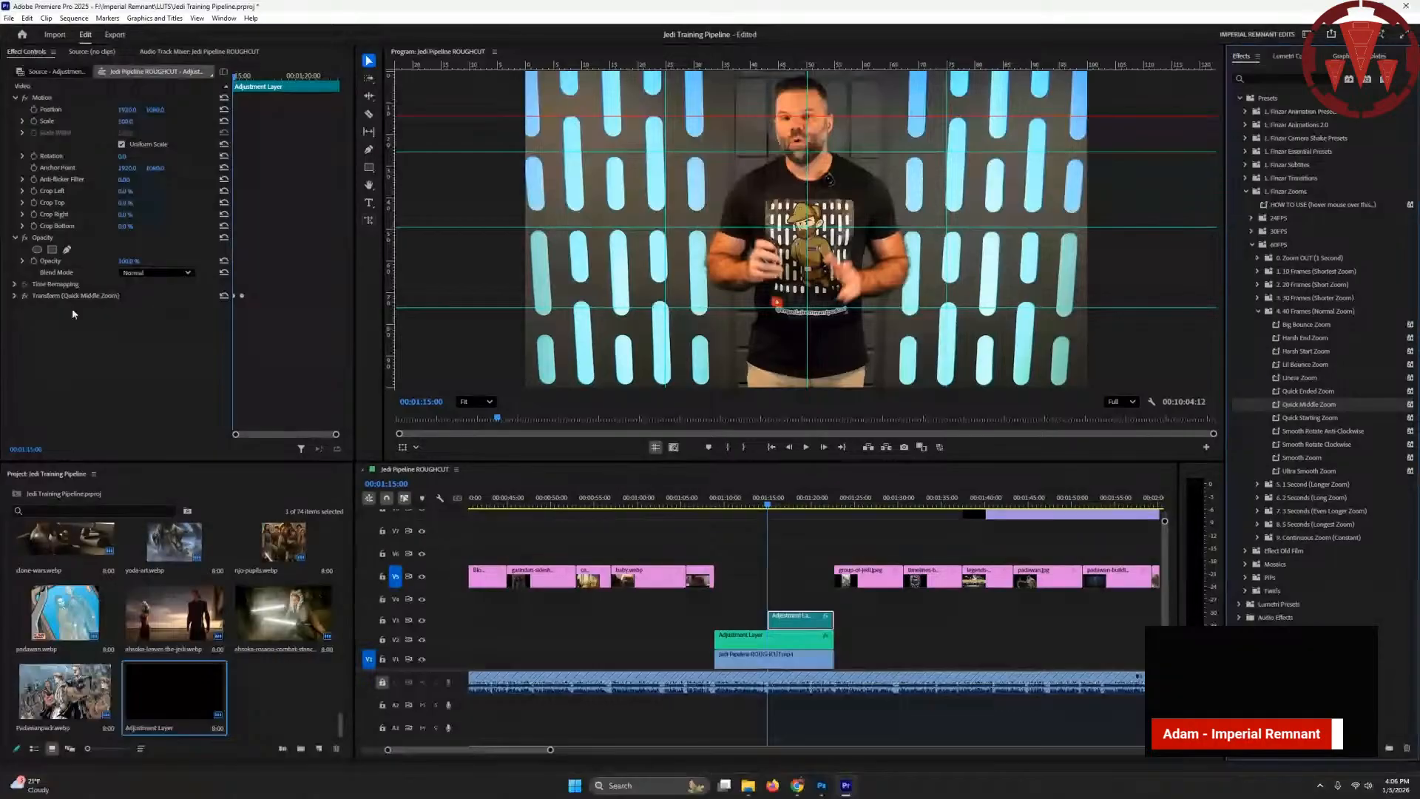
{"action": "left_click", "coordinate": [15, 296]}
{"action": "left_click", "coordinate": [196, 331]}
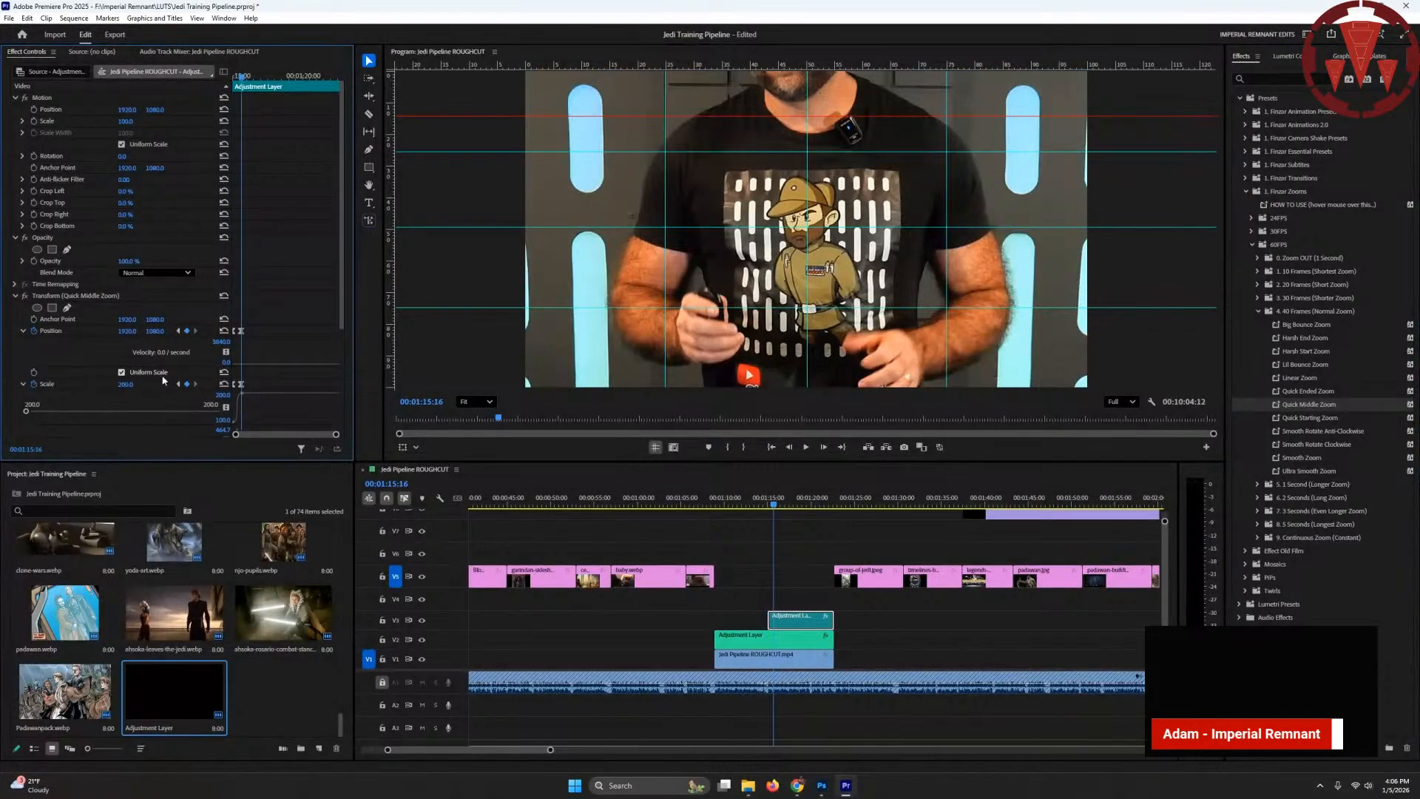
{"action": "left_click", "coordinate": [132, 383]}
{"action": "type", "text": "140"}
{"action": "key", "text": "Return"}
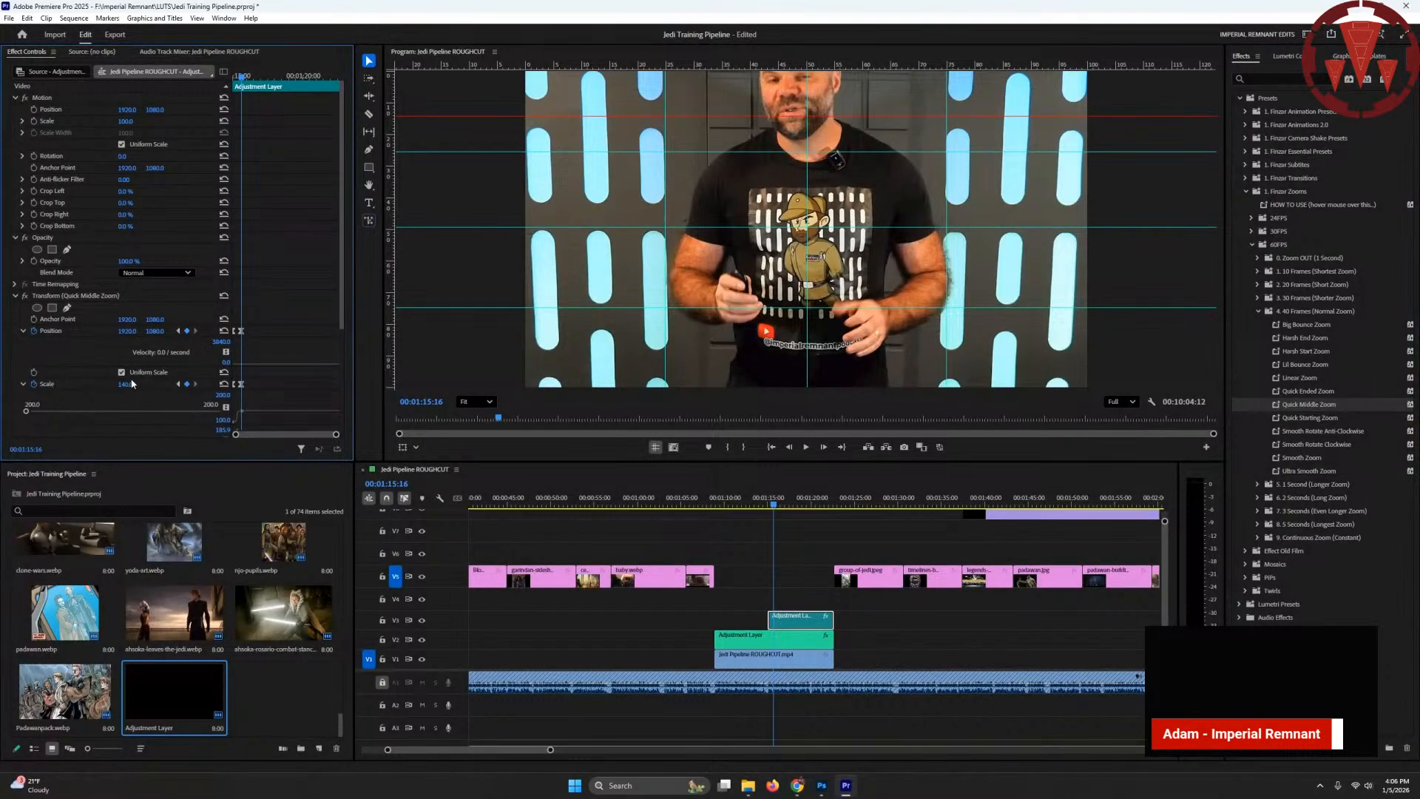
- Set the Quick Middle Zoom's end keyframe position to about 1873 horizontally and 1365 vertically, and play back the zoom
{"action": "left_click_drag", "start_coordinate": [155, 331], "coordinate": [367, 331]}
{"action": "left_click_drag", "start_coordinate": [123, 331], "coordinate": [214, 331]}
{"action": "mouse_move", "coordinate": [778, 580]}
{"action": "left_mouse_down"}
{"action": "mouse_move", "coordinate": [758, 580]}
{"action": "mouse_move", "coordinate": [824, 584]}
{"action": "mouse_move", "coordinate": [805, 586]}
{"action": "left_mouse_up"}
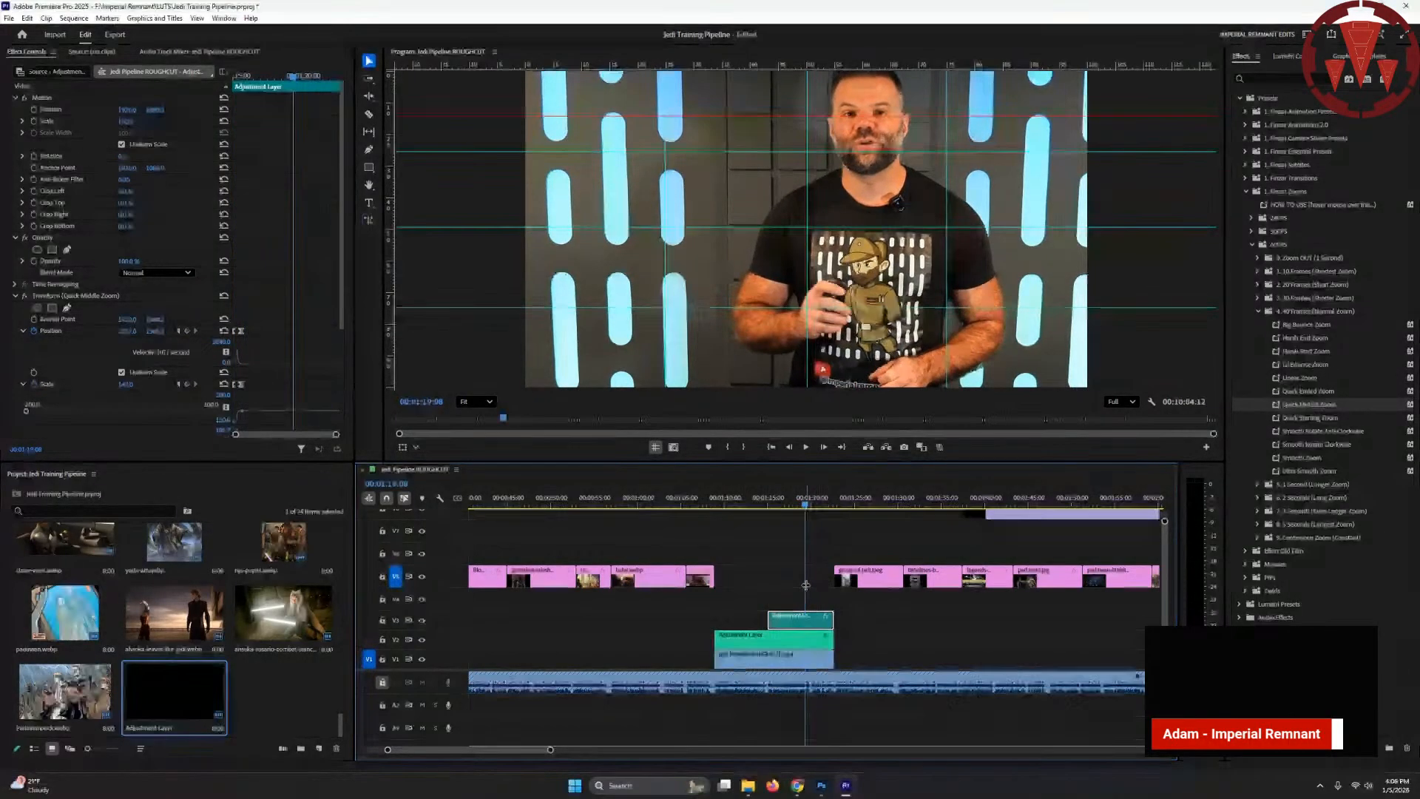
{"action": "left_click", "coordinate": [178, 330]}
{"action": "left_click_drag", "start_coordinate": [235, 331], "coordinate": [92, 331]}
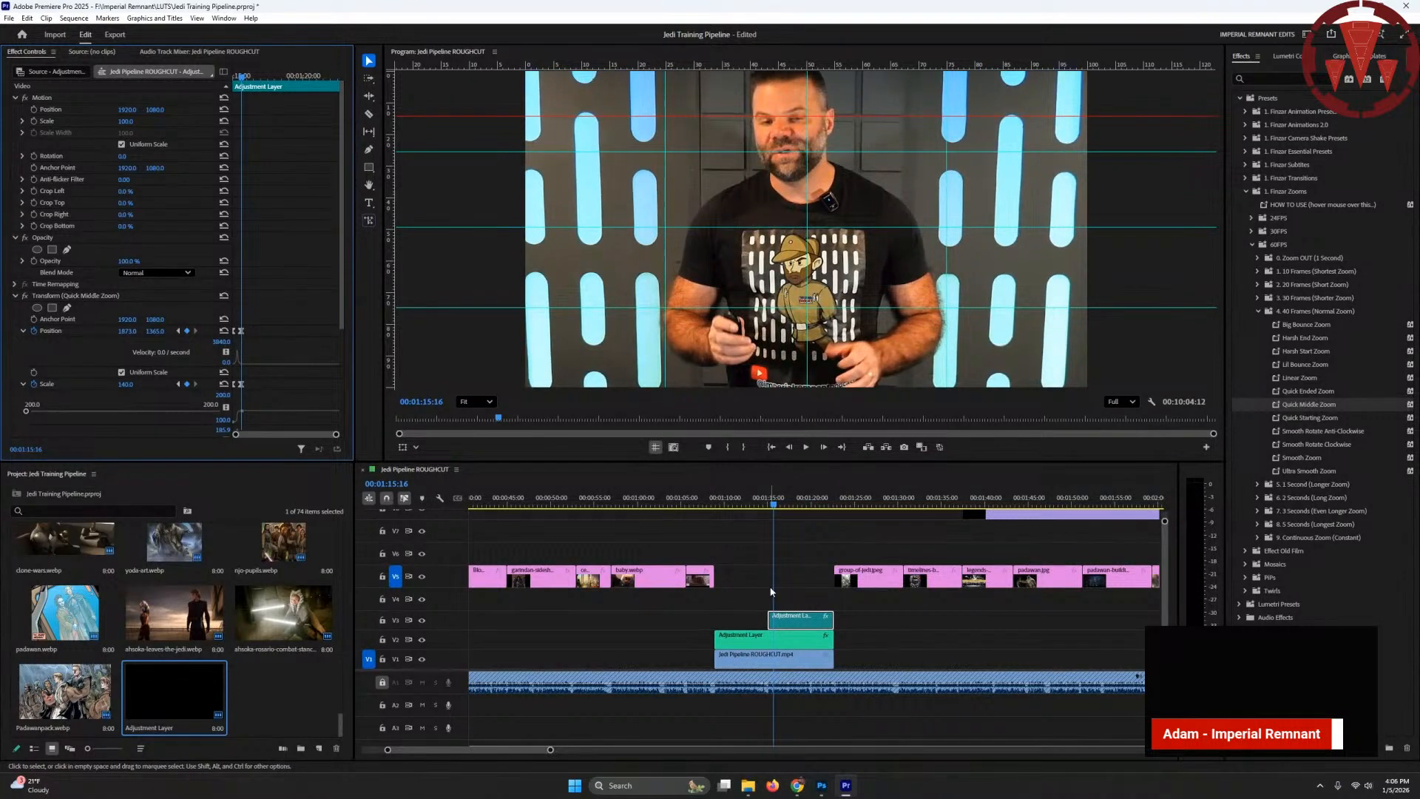
{"action": "key", "text": "space"}
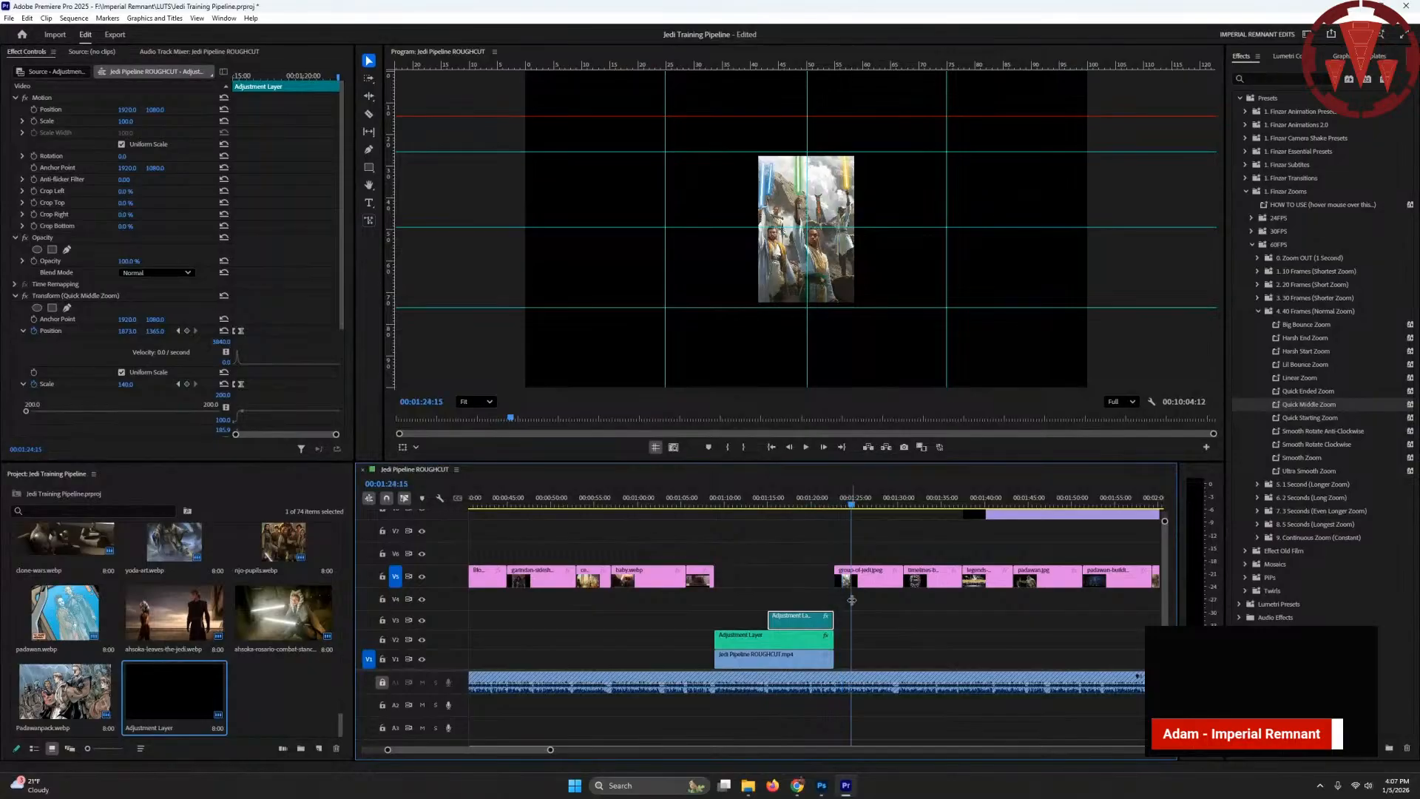
{"action": "key", "text": "space"}
- Review the presenter clip around 00:05:49 and split its V2 adjustment layer at 00:05:51:07
{"action": "left_click_drag", "start_coordinate": [527, 751], "coordinate": [683, 751]}
{"action": "left_click", "coordinate": [727, 498]}
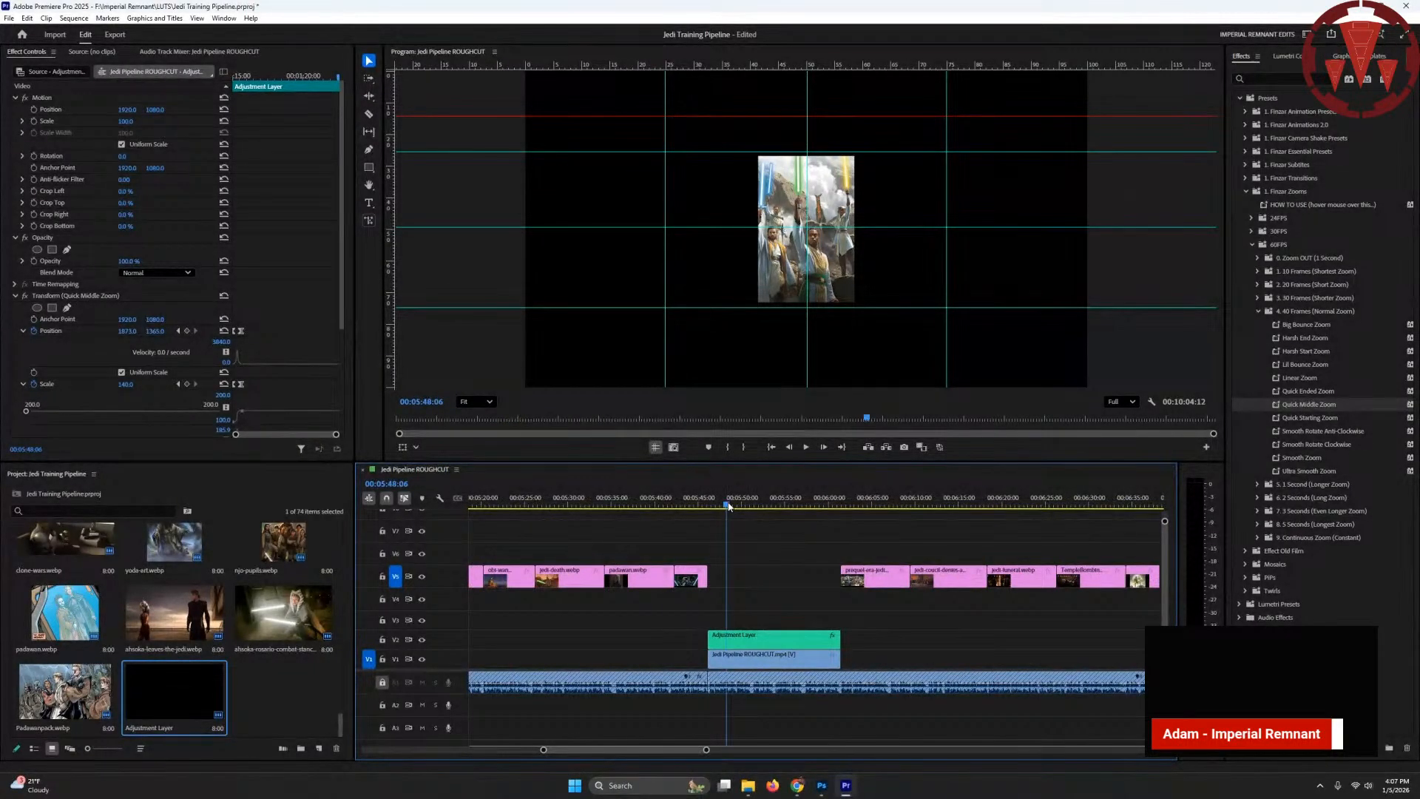
{"action": "key", "text": "space"}
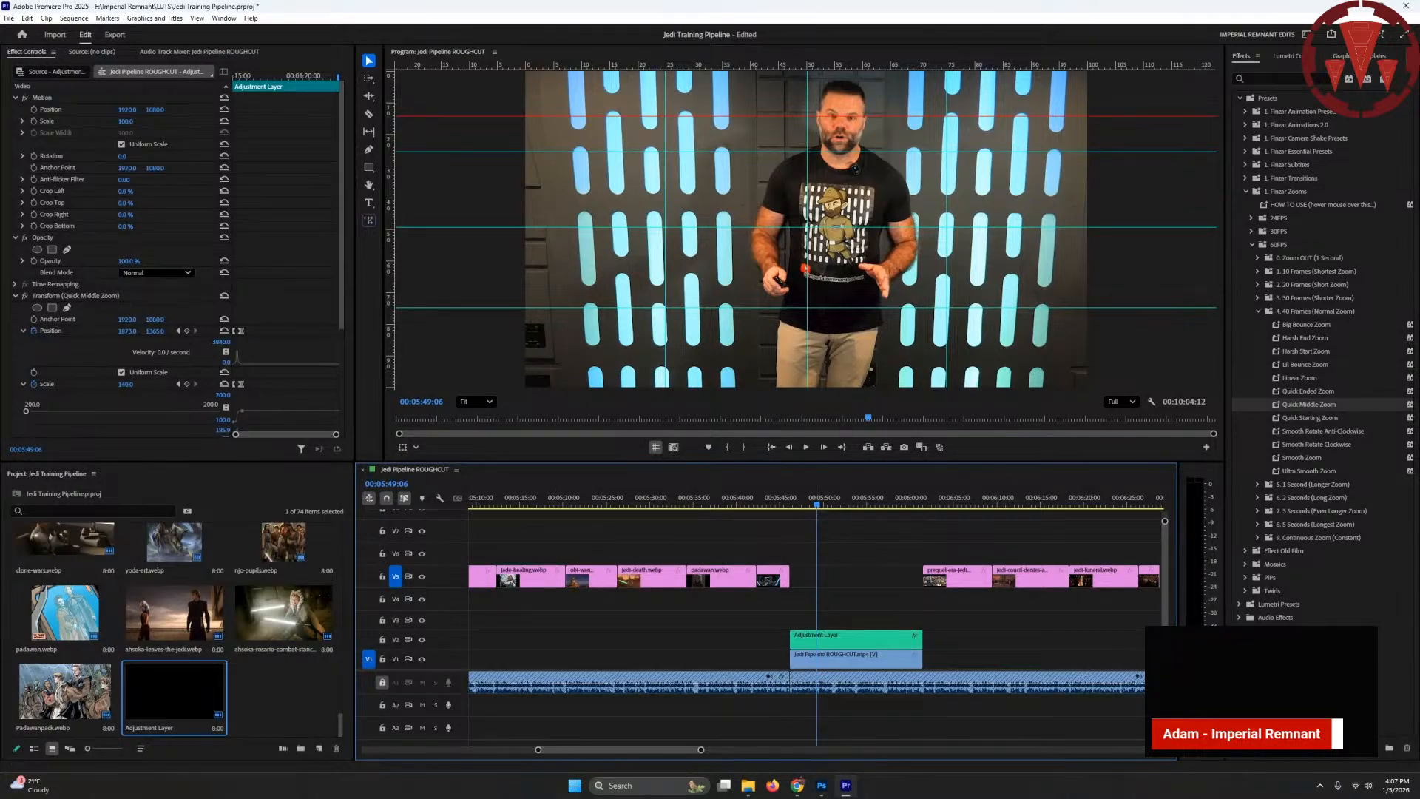
{"action": "left_click", "coordinate": [834, 504]}
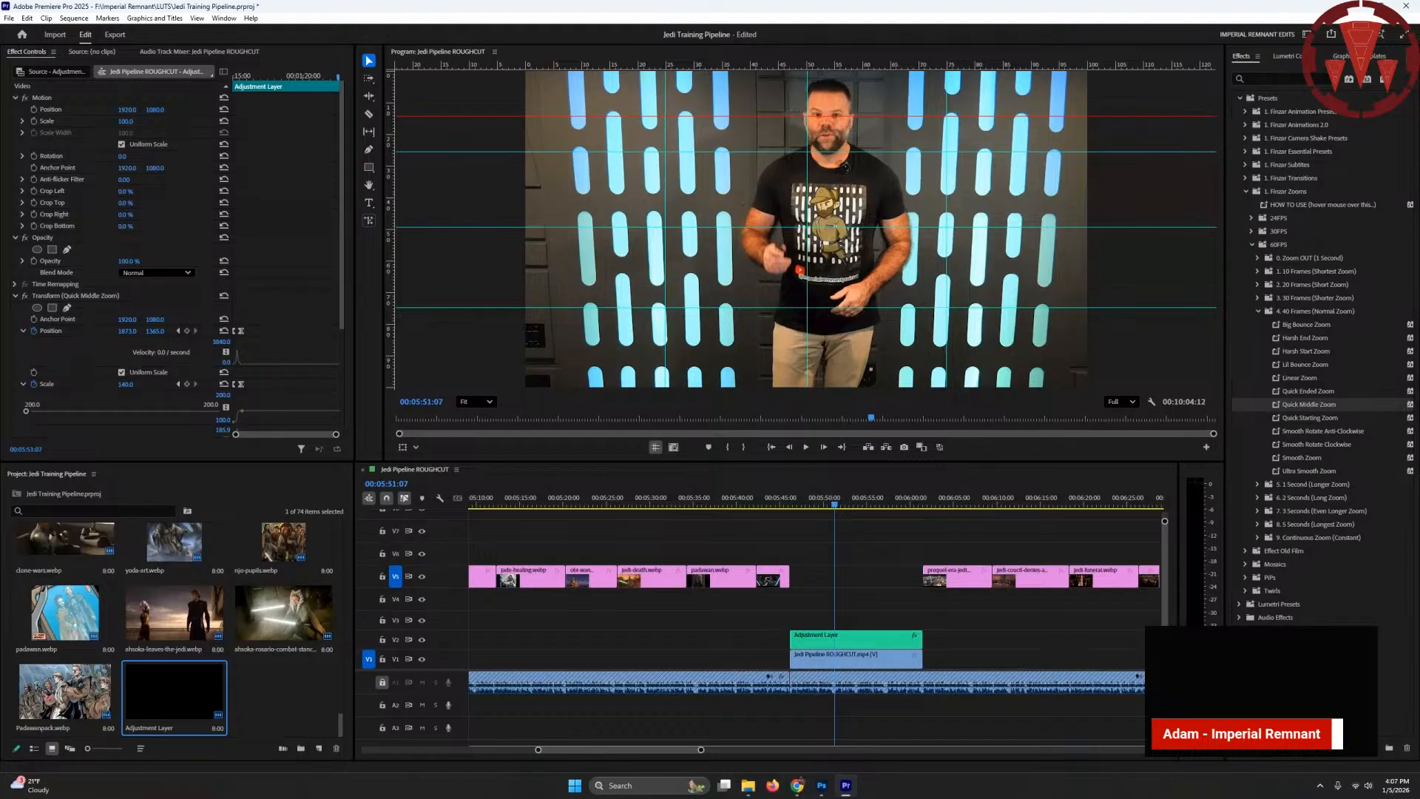
{"action": "key", "text": "c"}
{"action": "left_click", "coordinate": [836, 637]}
{"action": "key", "text": "v"}
- Set the Transform of the split layer's first part to scale 190 and position about 1842, 1467
{"action": "left_click", "coordinate": [821, 504]}
{"action": "left_click", "coordinate": [814, 644]}
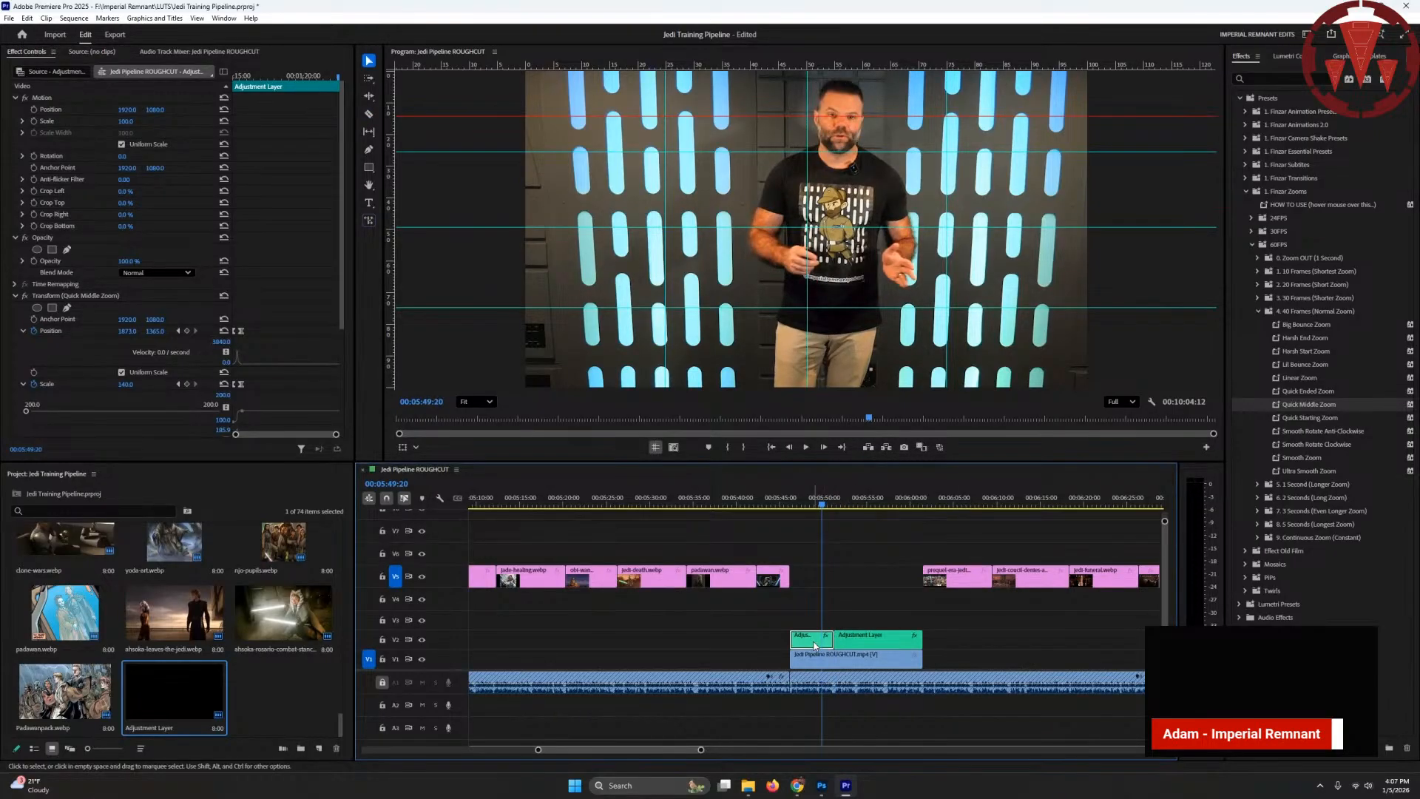
{"action": "left_click", "coordinate": [131, 354]}
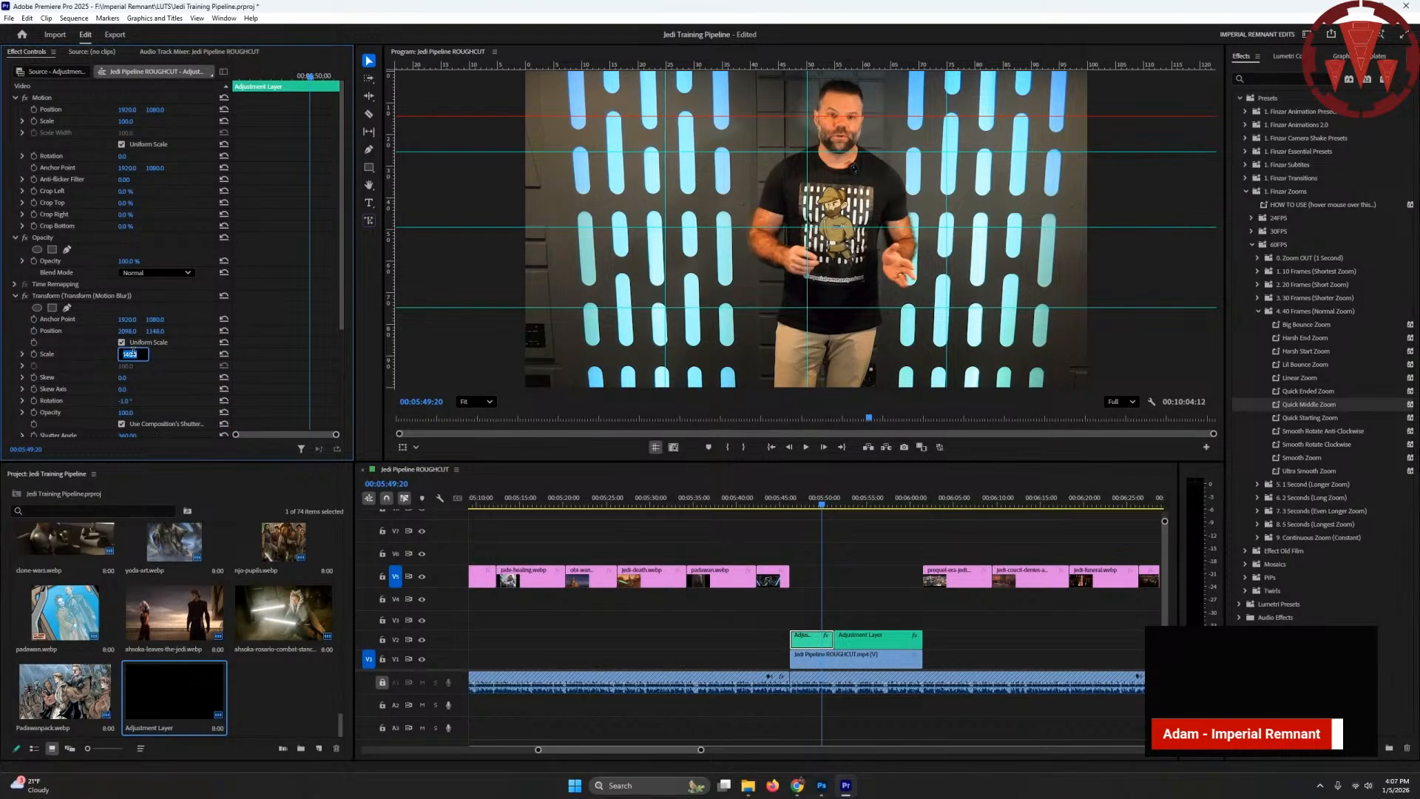
{"action": "type", "text": "190"}
{"action": "key", "text": "Return"}
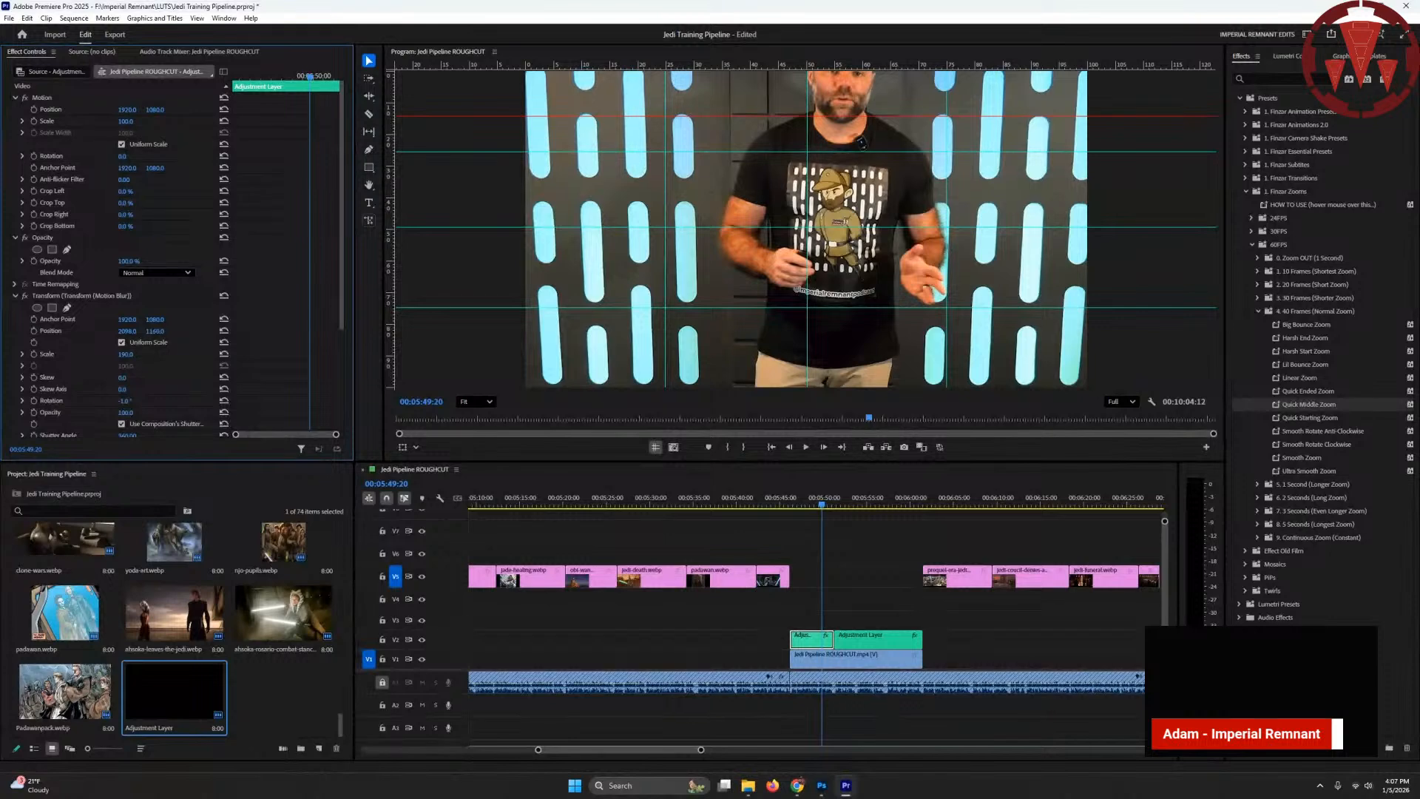
{"action": "left_click_drag", "start_coordinate": [154, 331], "coordinate": [381, 331]}
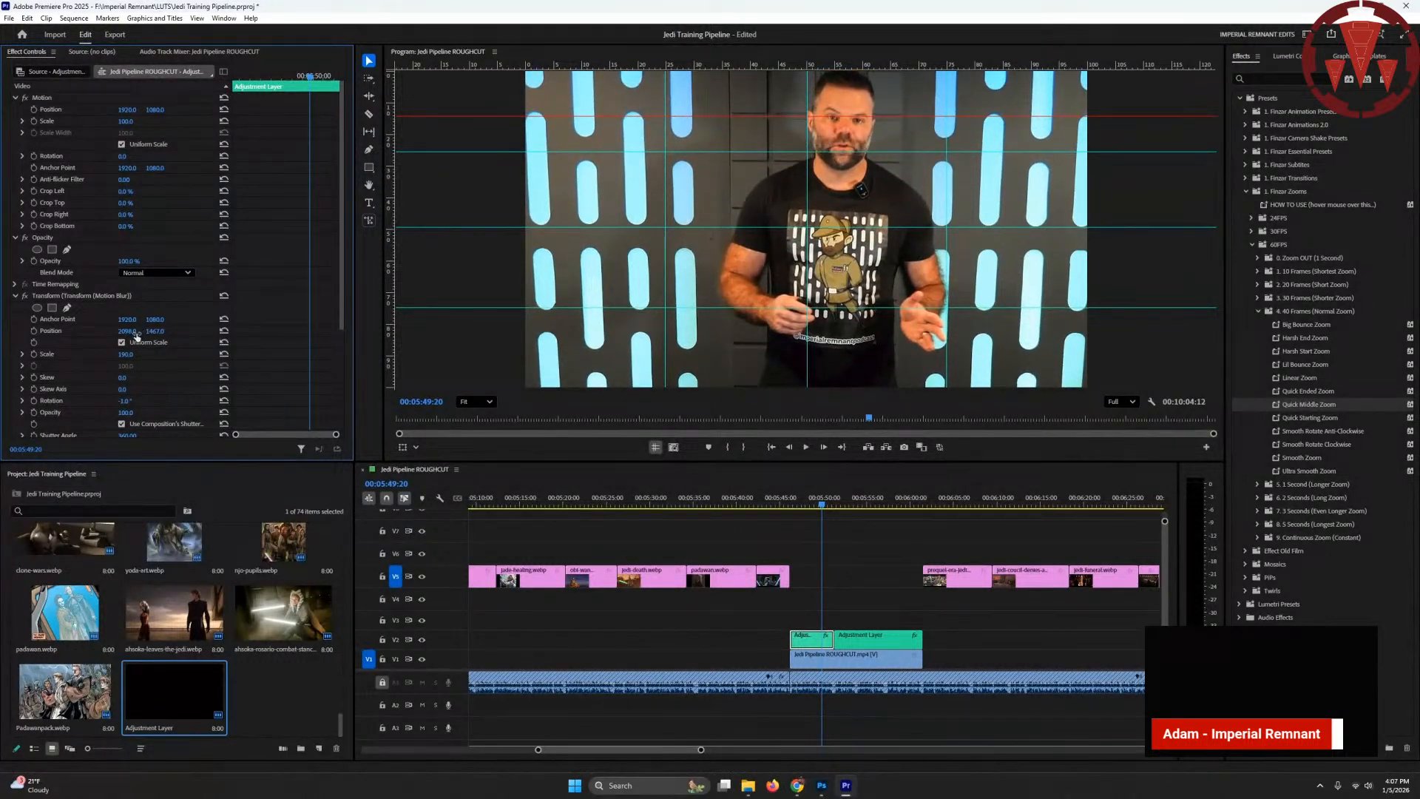
{"action": "left_click_drag", "start_coordinate": [137, 335], "coordinate": [0, 335]}
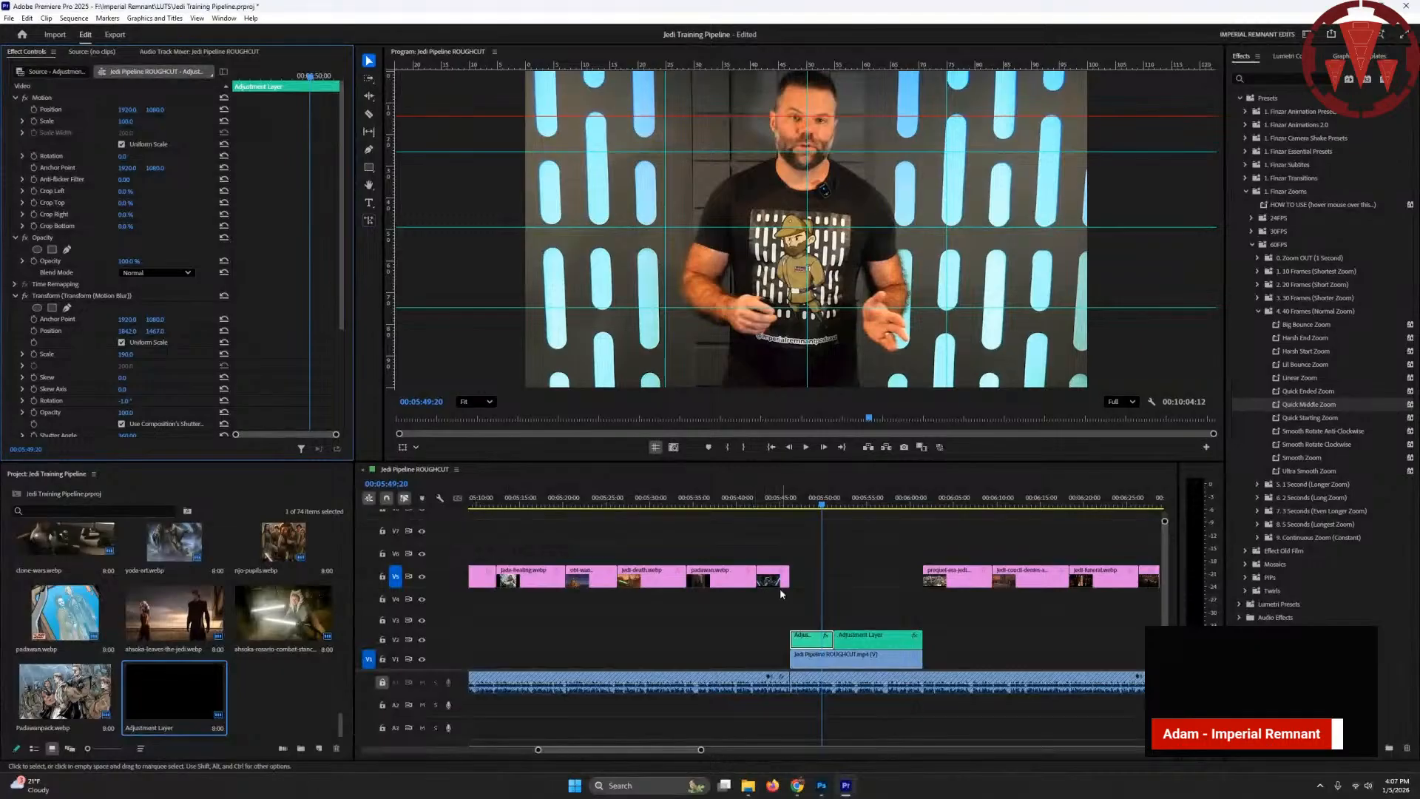
- Set the Transform position of the split layer's second part to about 1997 horizontally and 1179 vertically, and preview the clip
{"action": "left_click_drag", "start_coordinate": [822, 602], "coordinate": [862, 612]}
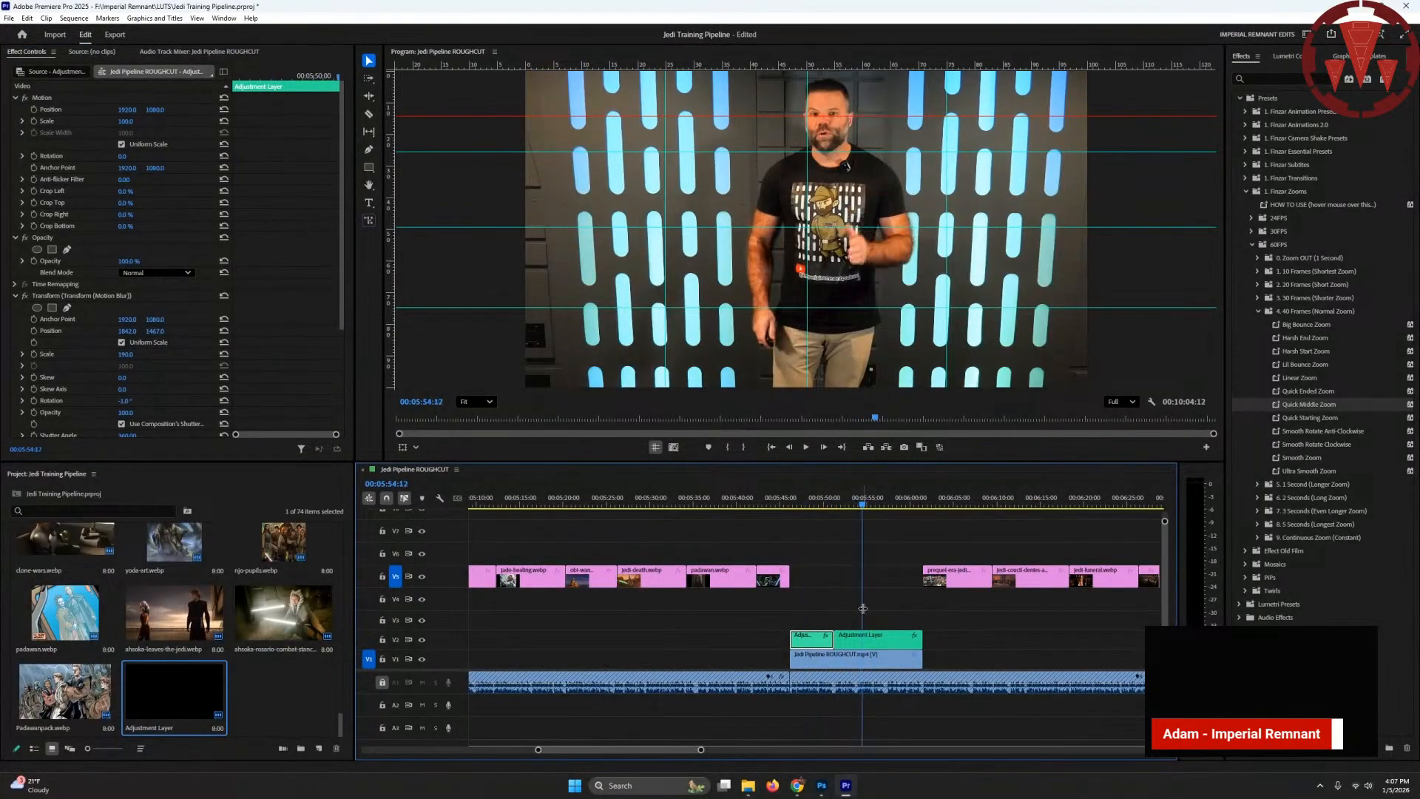
{"action": "left_click", "coordinate": [862, 647]}
{"action": "left_click_drag", "start_coordinate": [123, 332], "coordinate": [175, 342]}
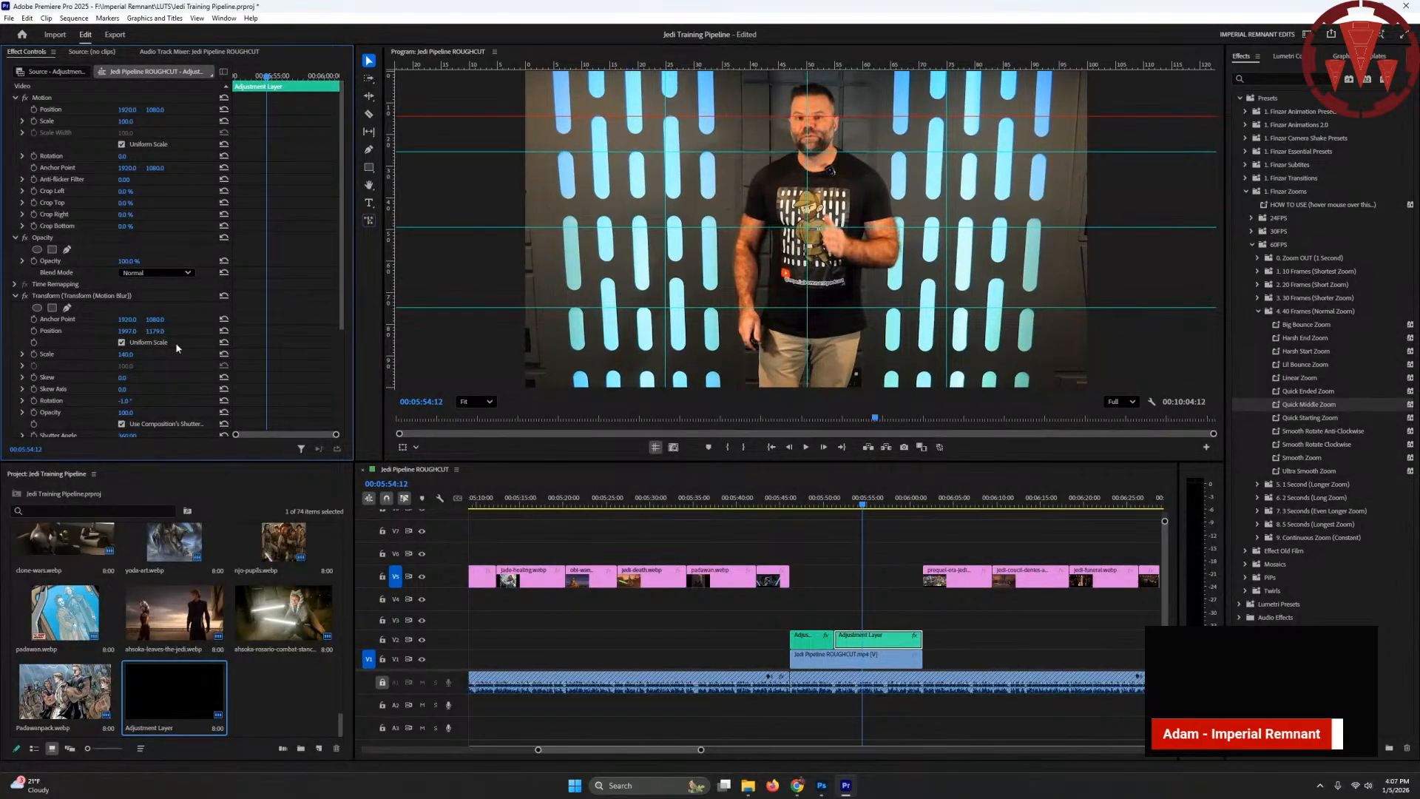
{"action": "left_click_drag", "start_coordinate": [862, 611], "coordinate": [918, 622]}
- Place an adjustment layer on V3 from 00:07:47:11 to the end of that presenter clip and set its label colour to Teal
{"action": "left_click_drag", "start_coordinate": [603, 750], "coordinate": [674, 749]}
{"action": "left_click", "coordinate": [692, 529]}
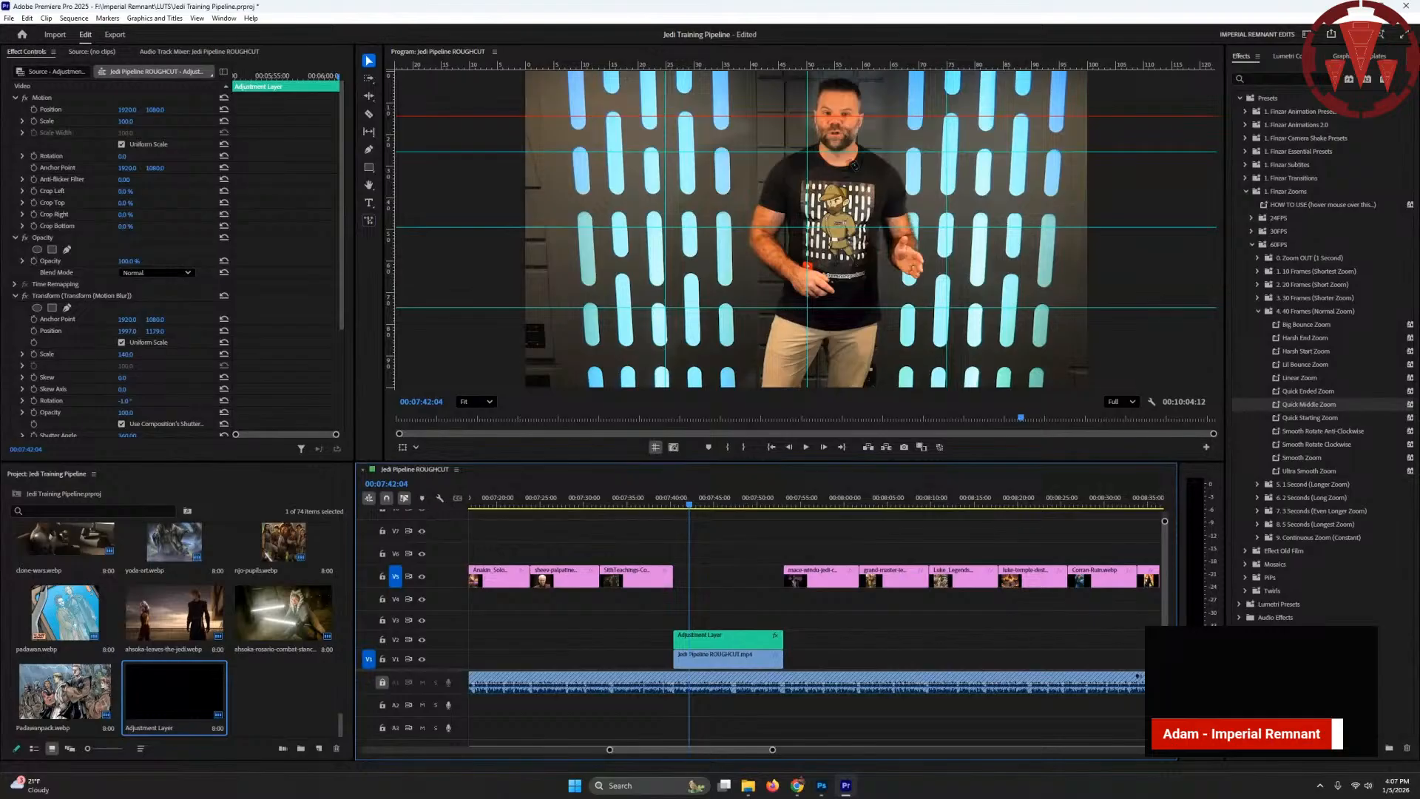
{"action": "left_click", "coordinate": [735, 620]}
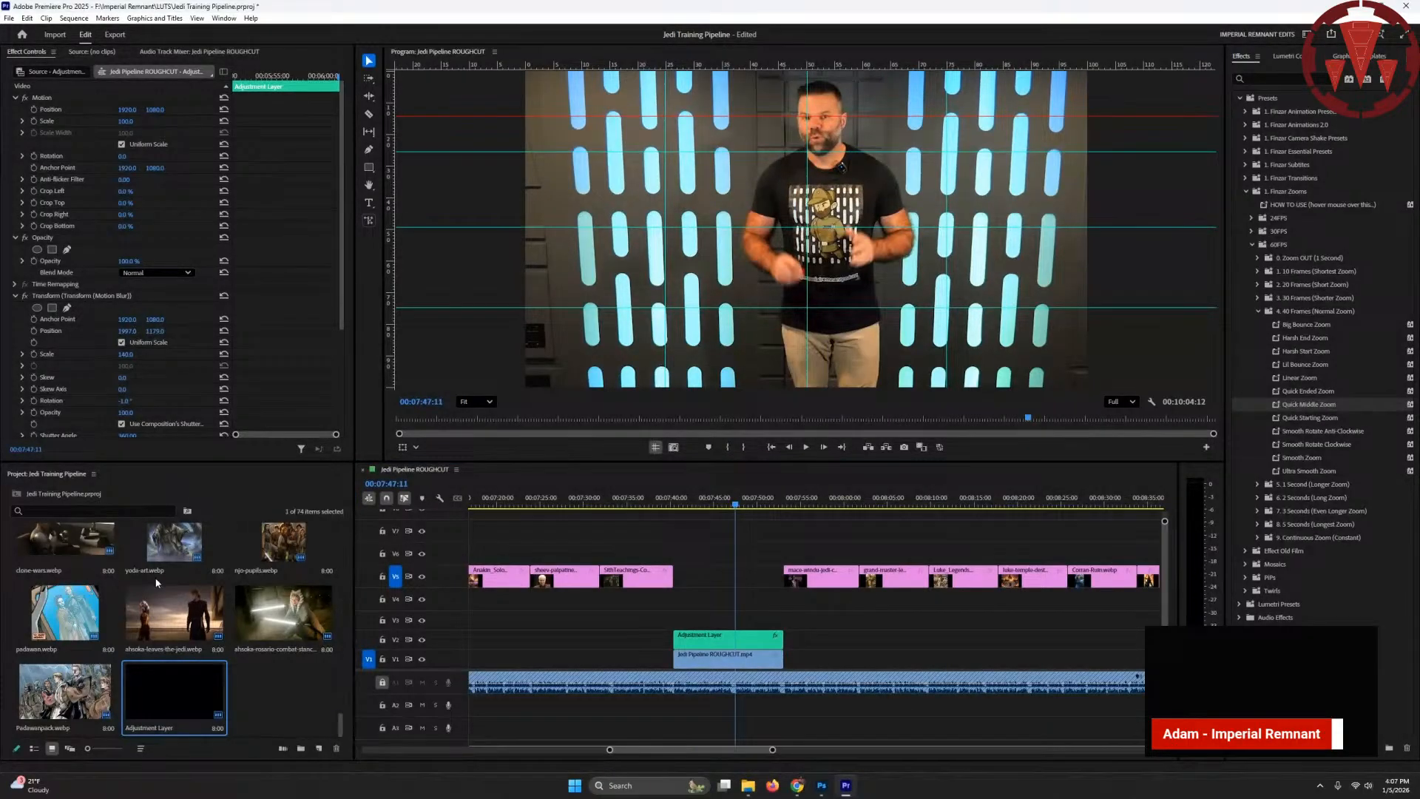
{"action": "left_click_drag", "start_coordinate": [175, 695], "coordinate": [738, 621]}
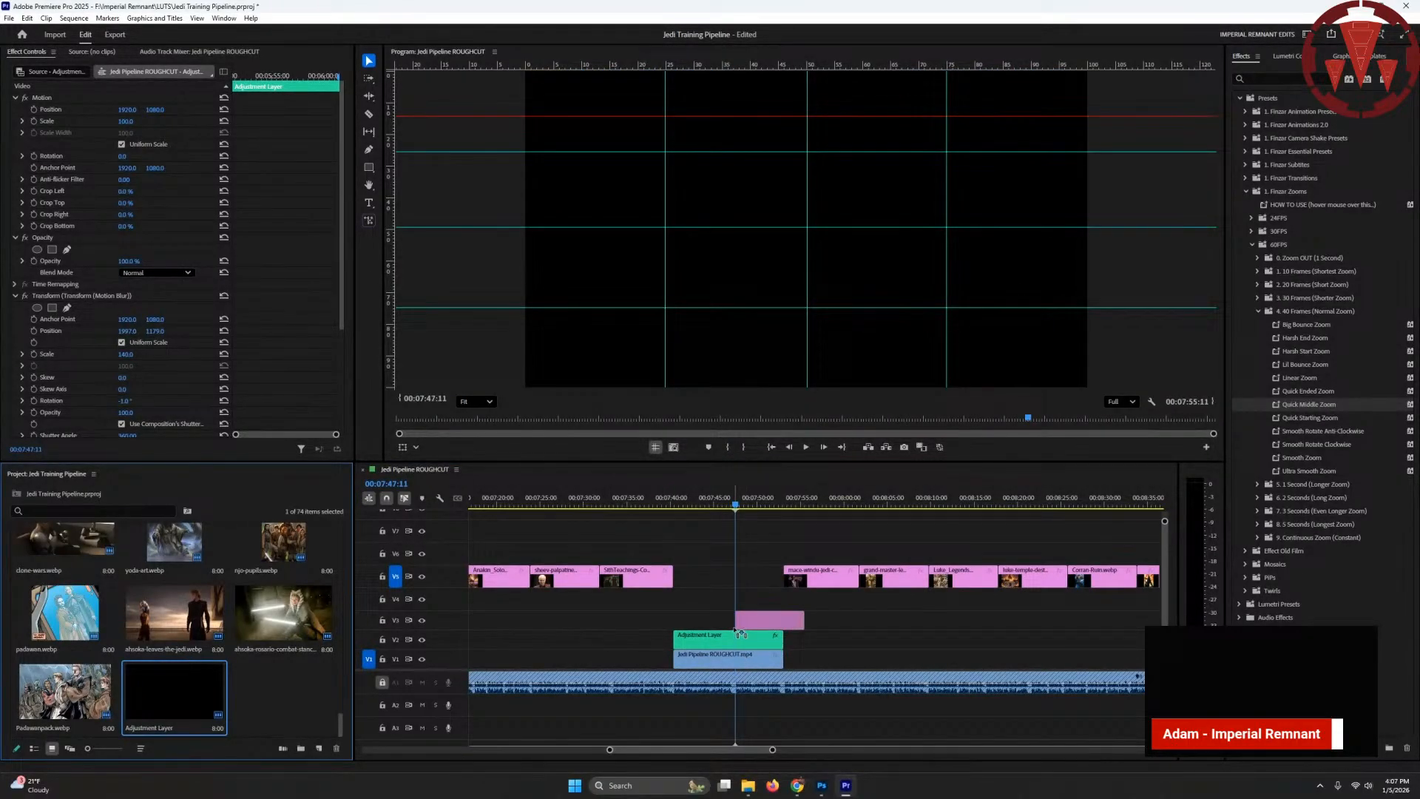
{"action": "right_click", "coordinate": [757, 620]}
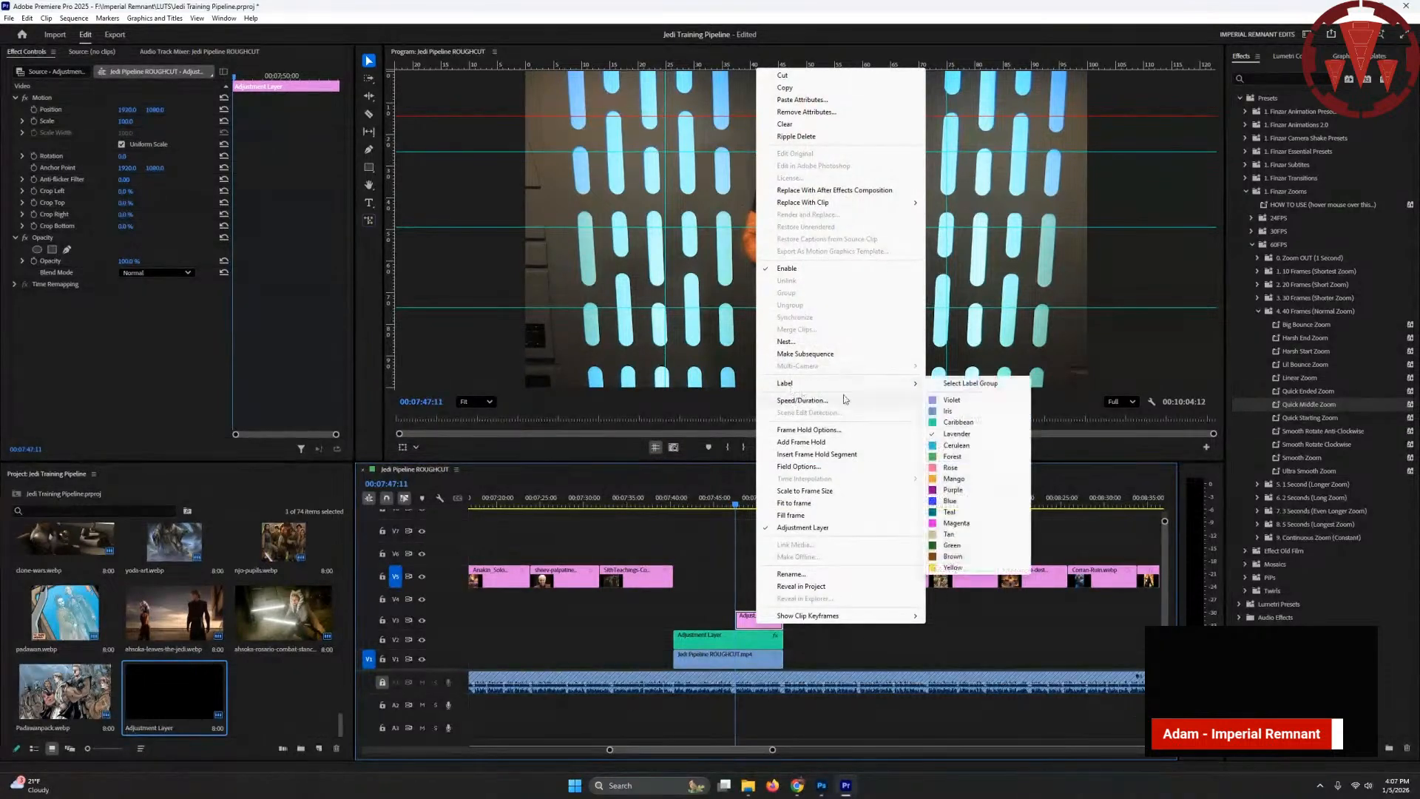
{"action": "left_click", "coordinate": [949, 512]}
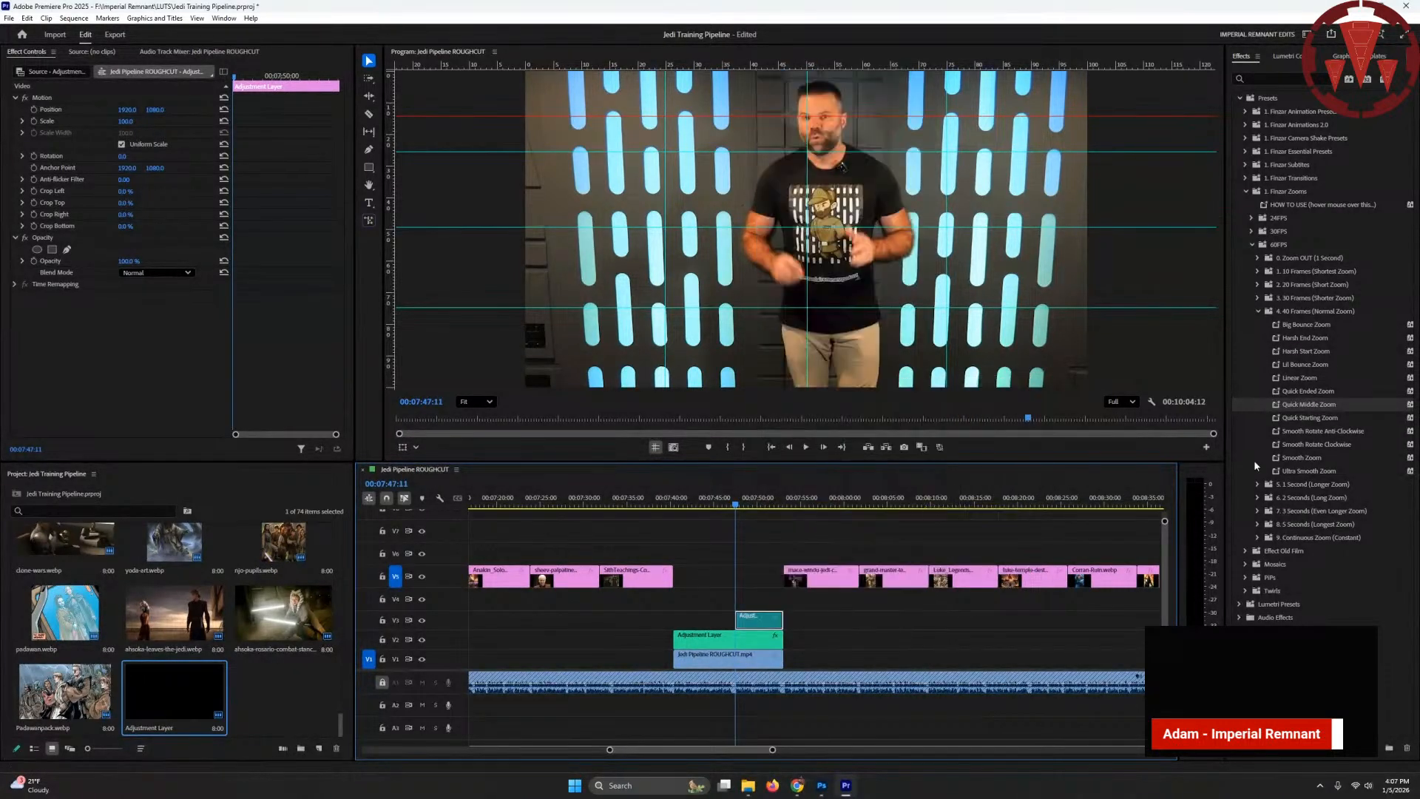
- Apply the Ultra Smooth Zoom preset from the 60FPS, 30 Frames (Shorter Zoom) set to this V3 layer and show its Transform properties
{"action": "left_click", "coordinate": [1258, 298]}
{"action": "left_click_drag", "start_coordinate": [1307, 457], "coordinate": [758, 620]}
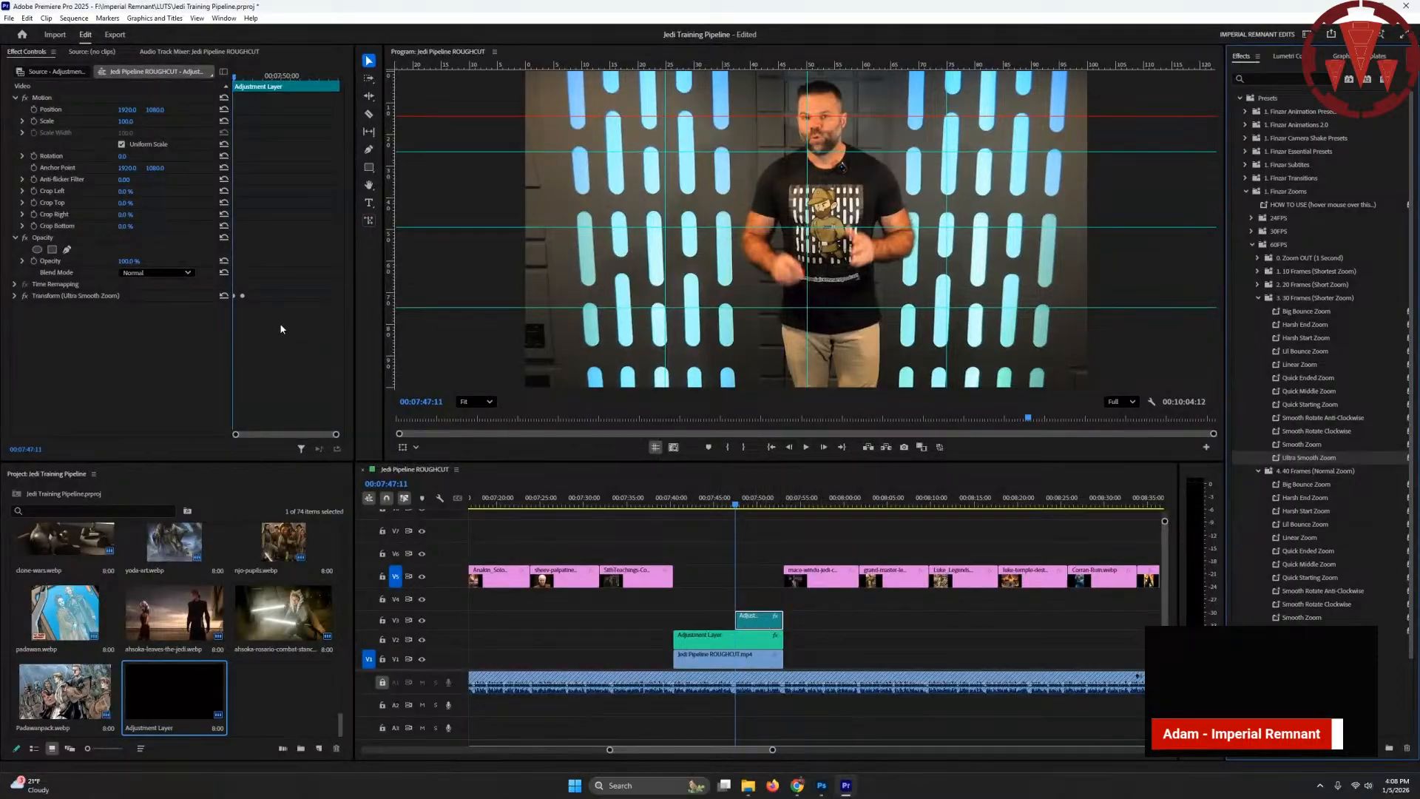
{"action": "left_click", "coordinate": [14, 295]}
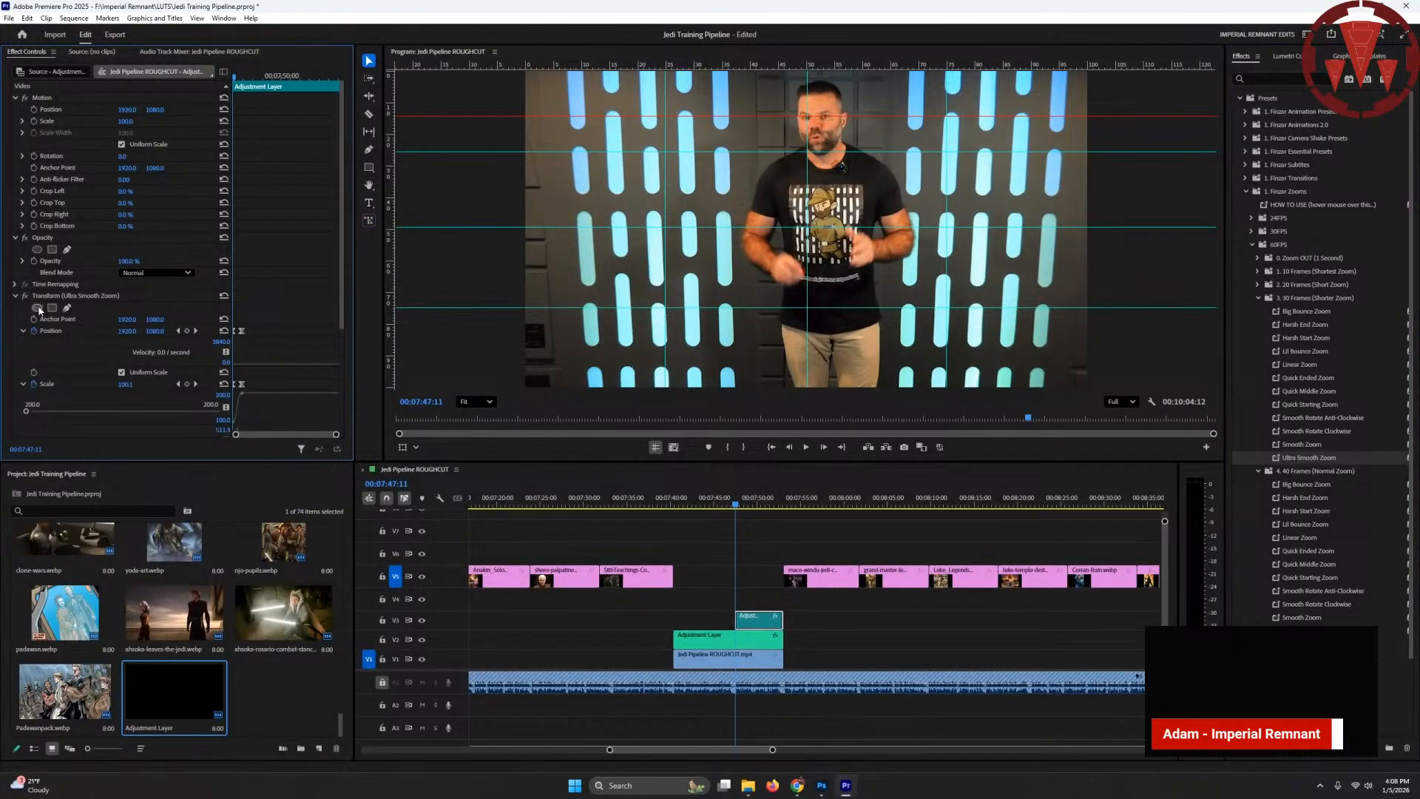
- Set the Ultra Smooth Zoom's end keyframe on the V3 layer to scale 135 and position about 1867, 1350
{"action": "left_click", "coordinate": [196, 330]}
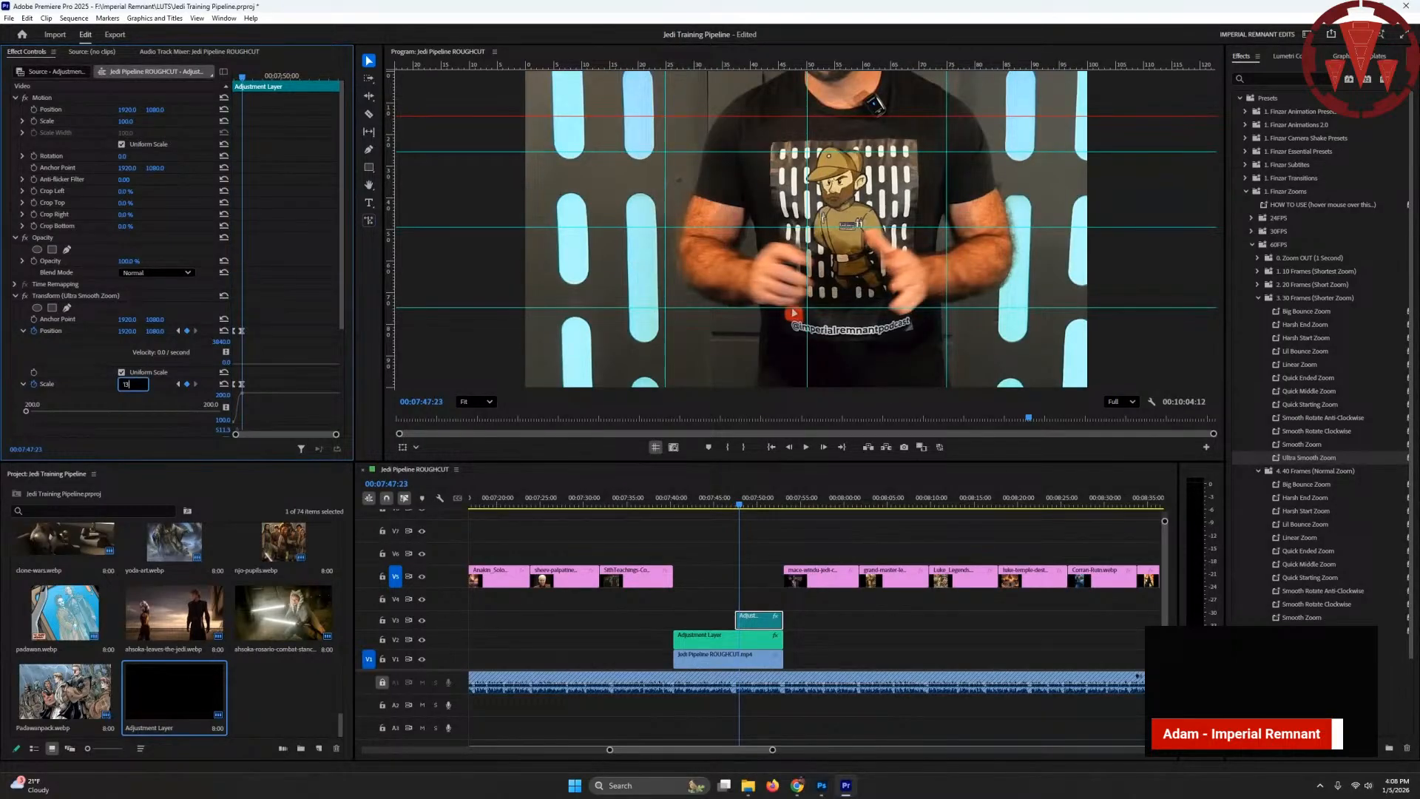
{"action": "type", "text": "5"}
{"action": "key", "text": "Return"}
{"action": "left_click_drag", "start_coordinate": [153, 332], "coordinate": [351, 333]}
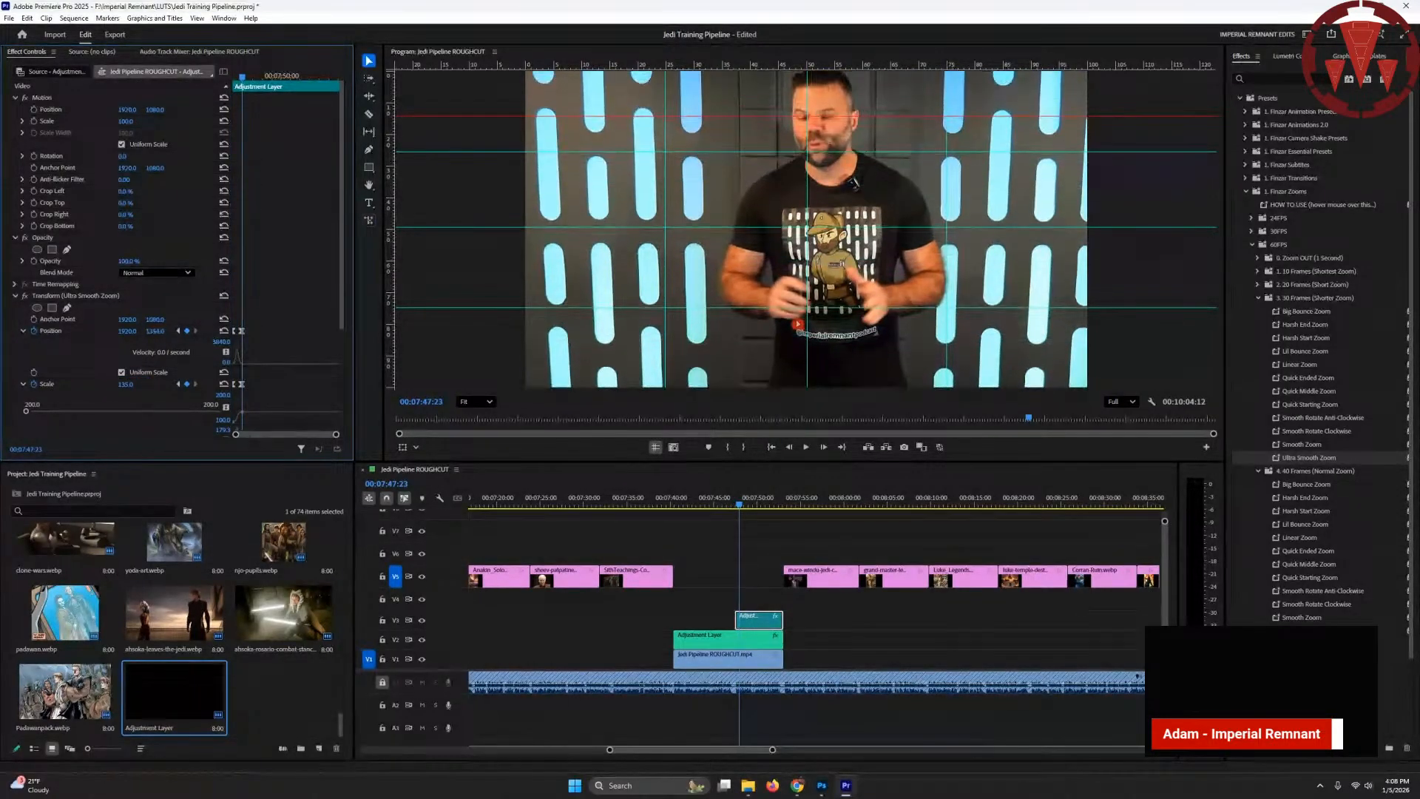
{"action": "left_click_drag", "start_coordinate": [126, 332], "coordinate": [86, 333]}
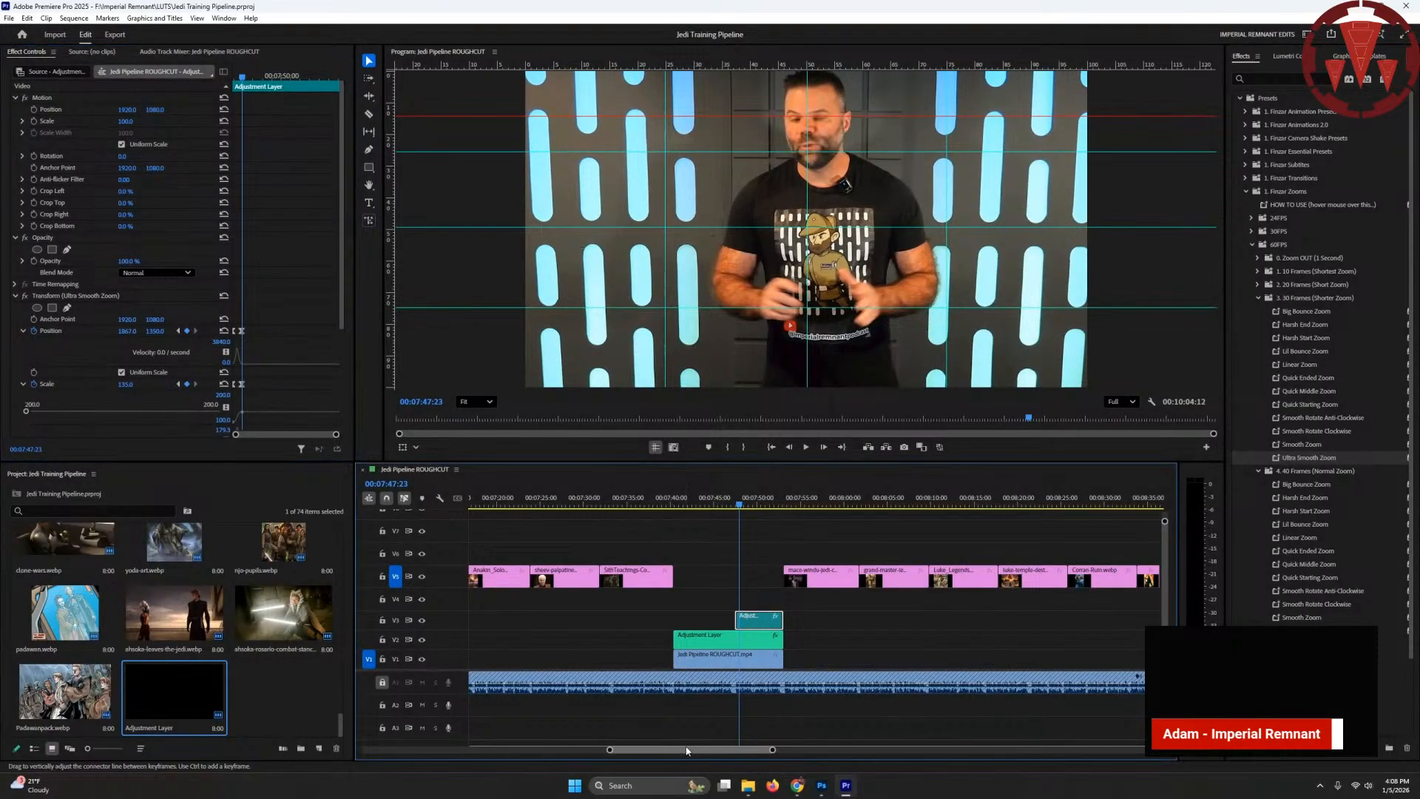
- Set the Transform of the final presenter clip's adjustment layer to scale 135 and position about 2089, 1141, and save the project
{"action": "scroll", "coordinate": [762, 507], "scroll_direction": "down", "scroll_amount": 10}
{"action": "left_click", "coordinate": [762, 503]}
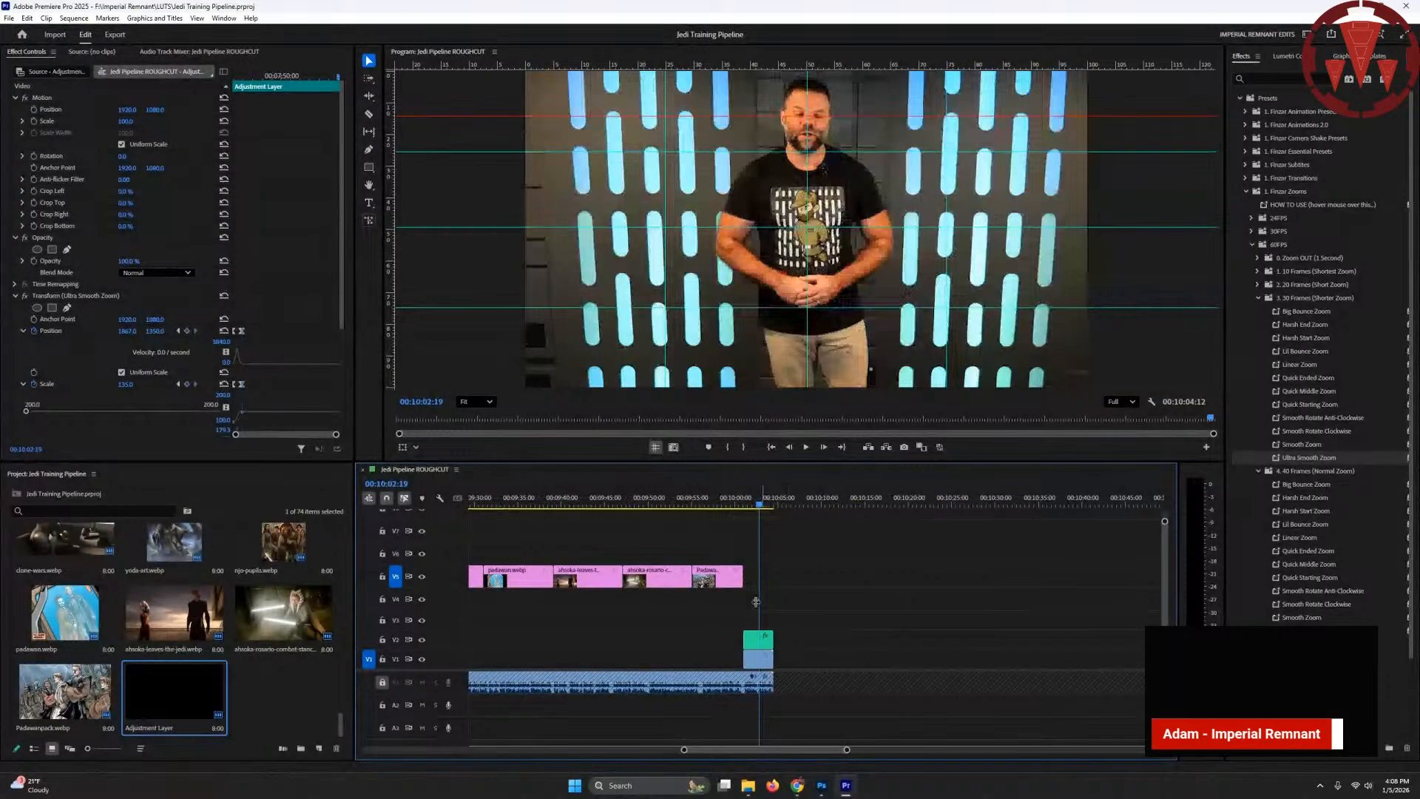
{"action": "left_click", "coordinate": [755, 641]}
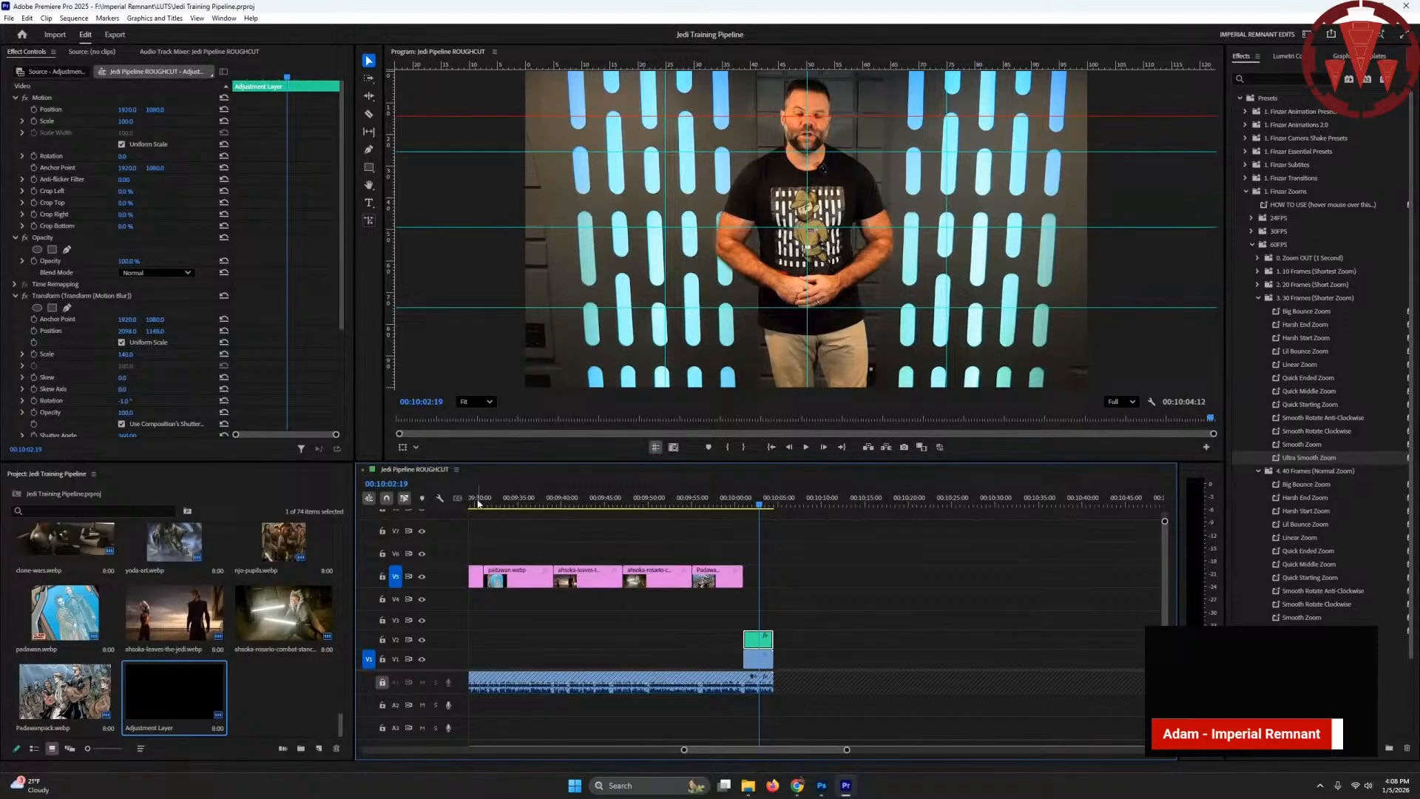
{"action": "left_click", "coordinate": [132, 355]}
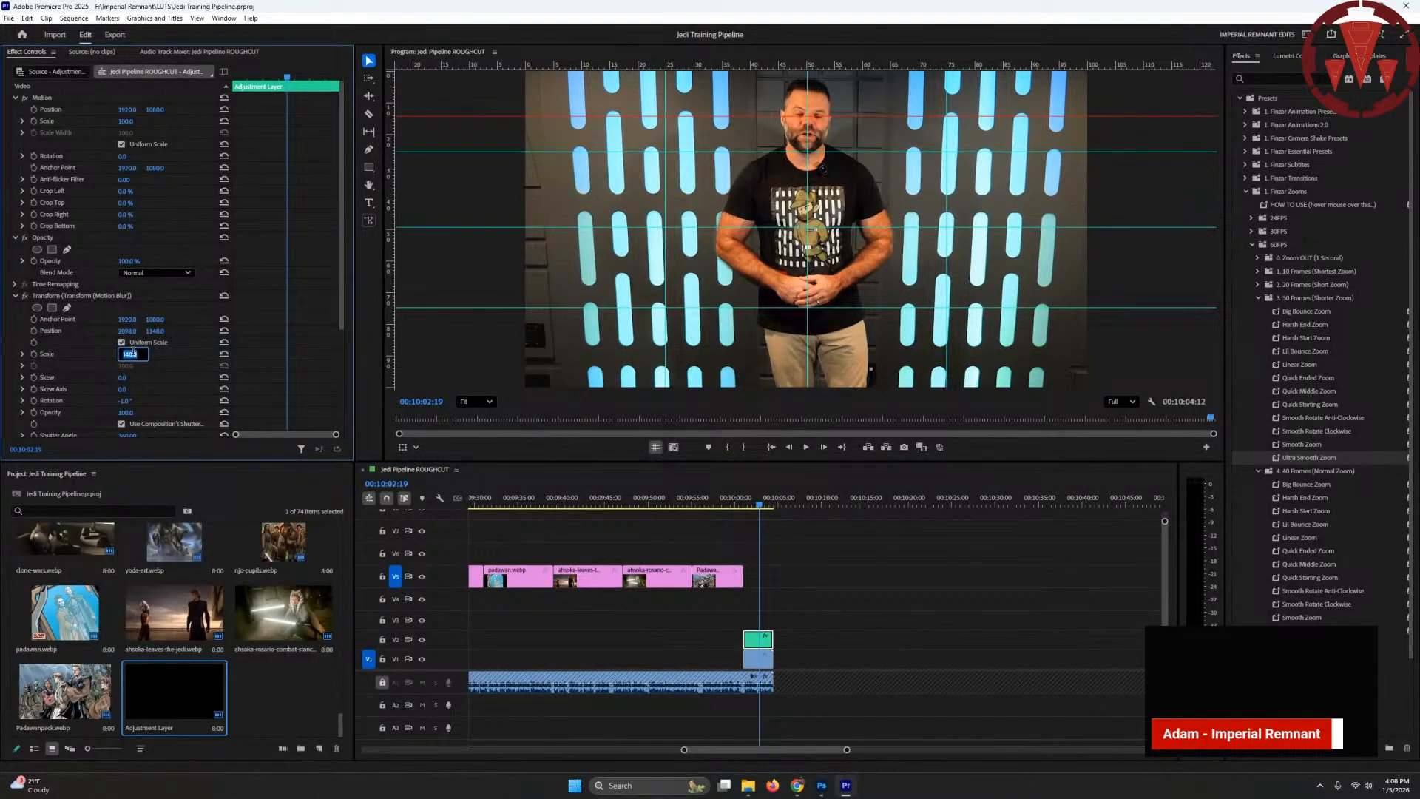
{"action": "type", "text": "135"}
{"action": "key", "text": "Return"}
{"action": "mouse_move", "coordinate": [154, 331]}
{"action": "left_mouse_down"}
{"action": "mouse_move", "coordinate": [130, 331]}
{"action": "mouse_move", "coordinate": [151, 330]}
{"action": "left_mouse_up"}
{"action": "key", "text": "ctrl+s"}
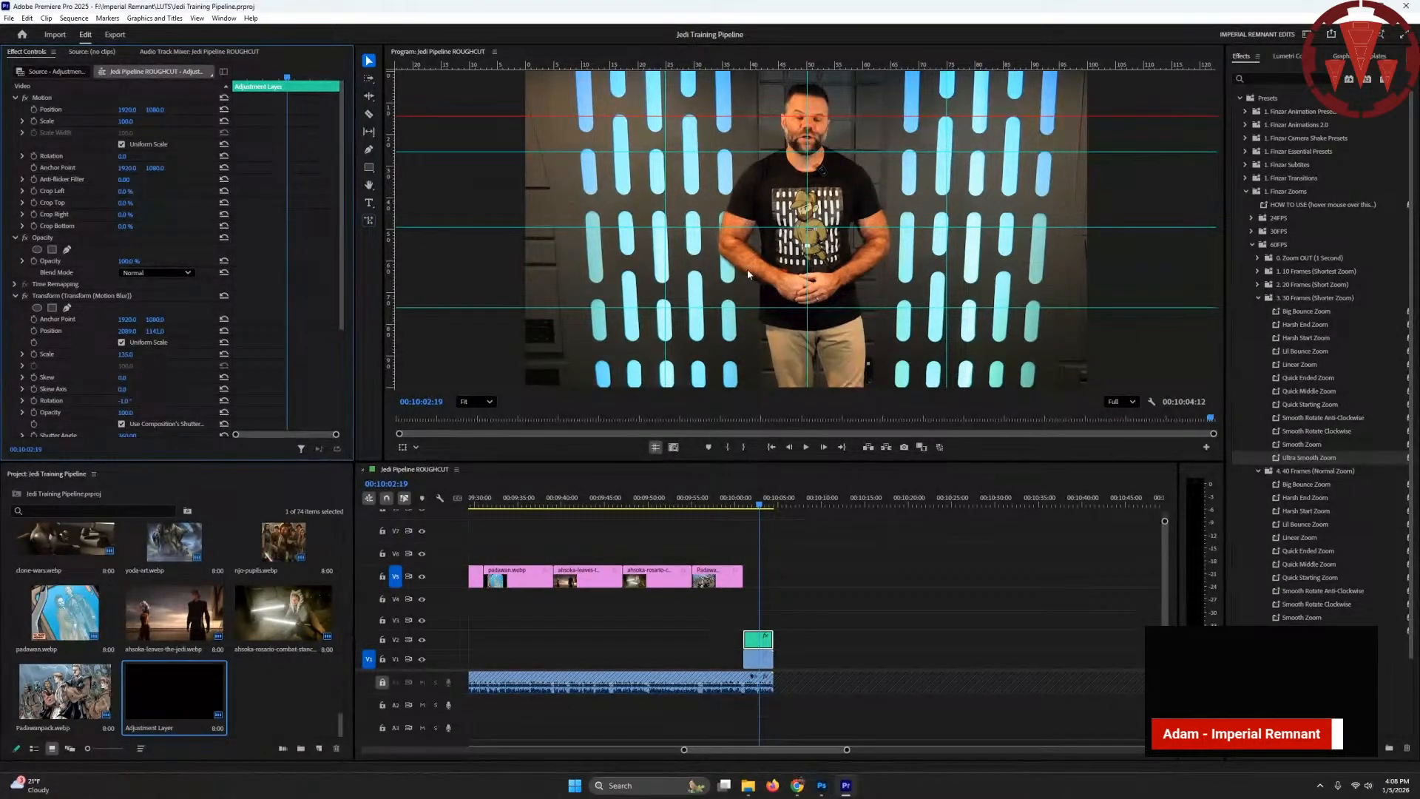
- Unlock audio track A1, append end-screen-wormhole.mp4 at the end of the sequence, scale it to frame size, save, and preview it
{"action": "left_click", "coordinate": [382, 682]}
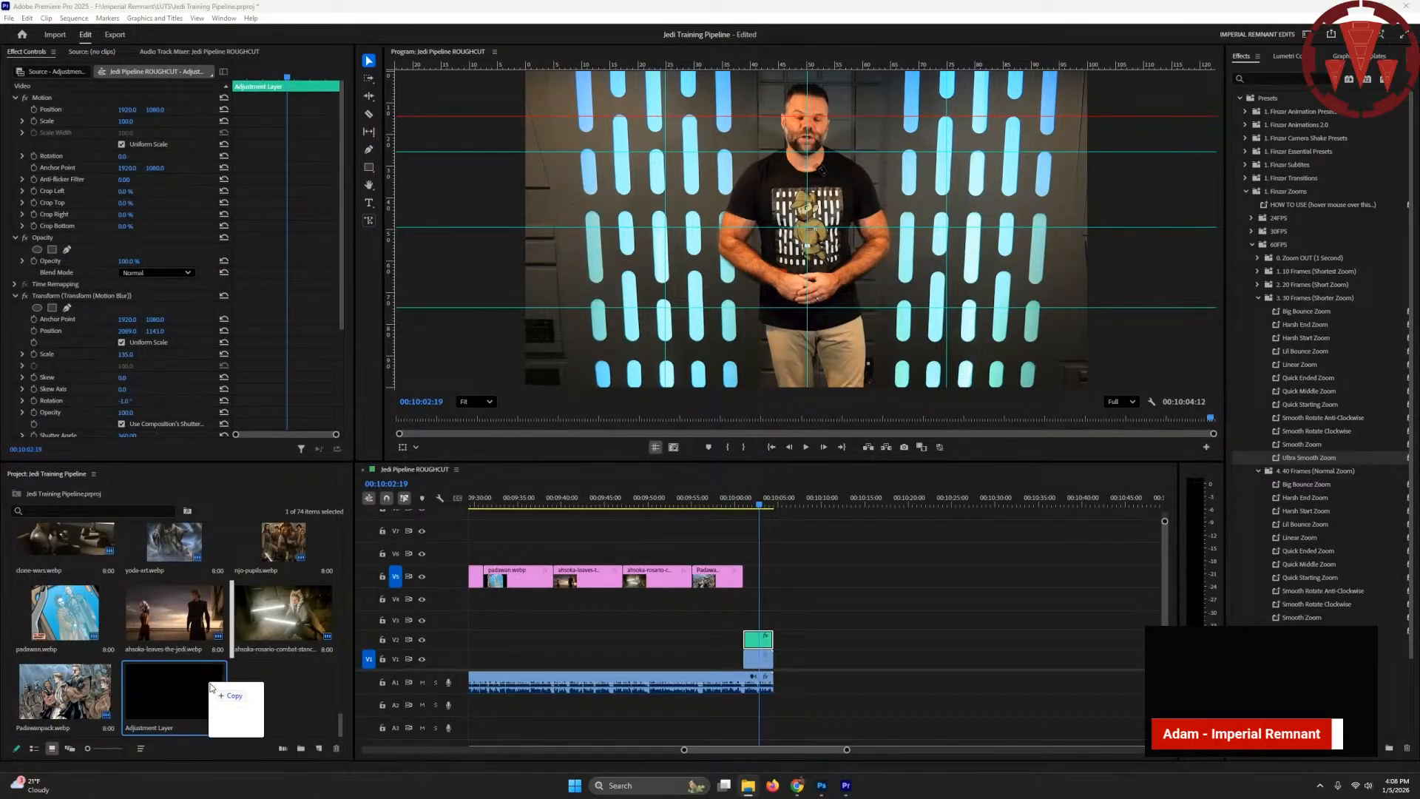
{"action": "left_click_drag", "start_coordinate": [226, 690], "coordinate": [780, 677]}
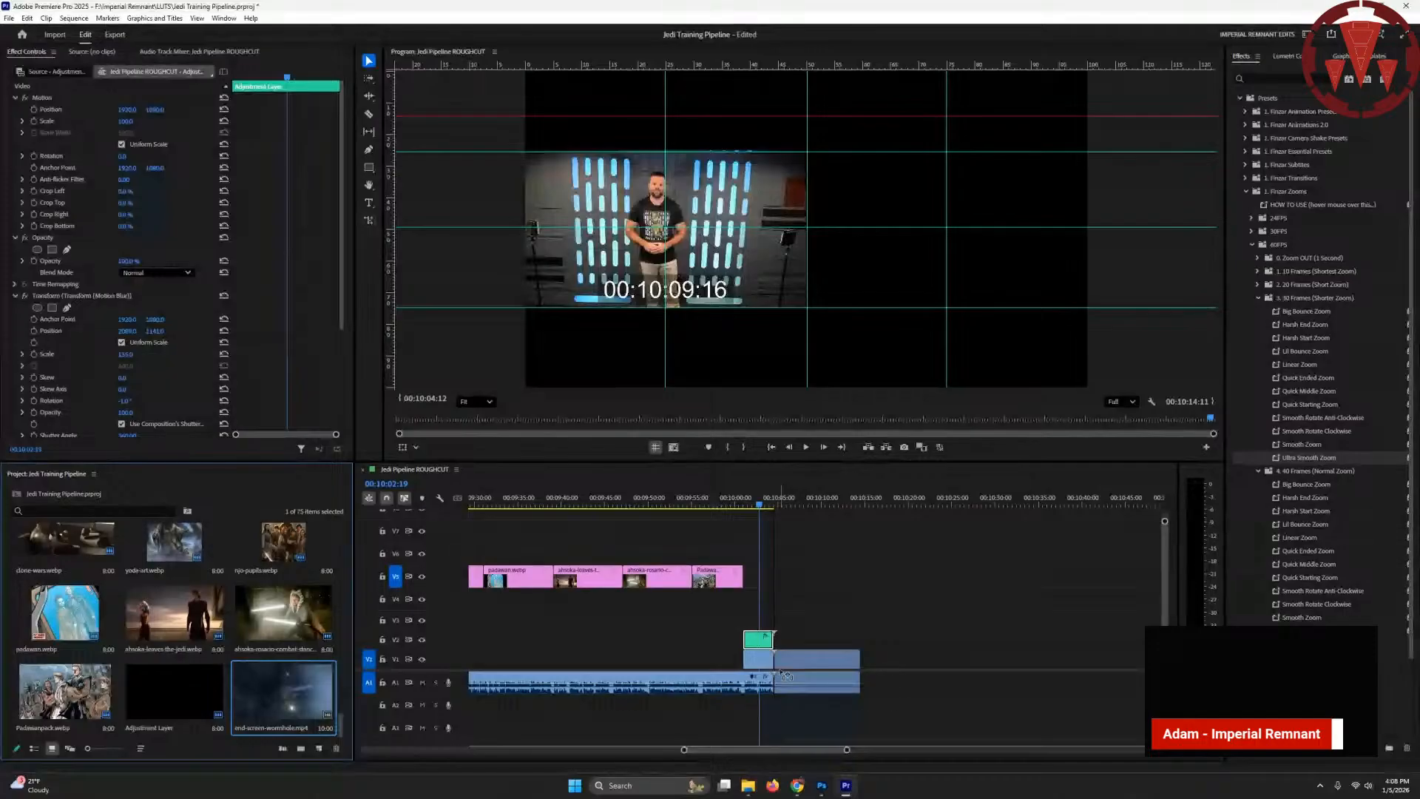
{"action": "right_click", "coordinate": [803, 662]}
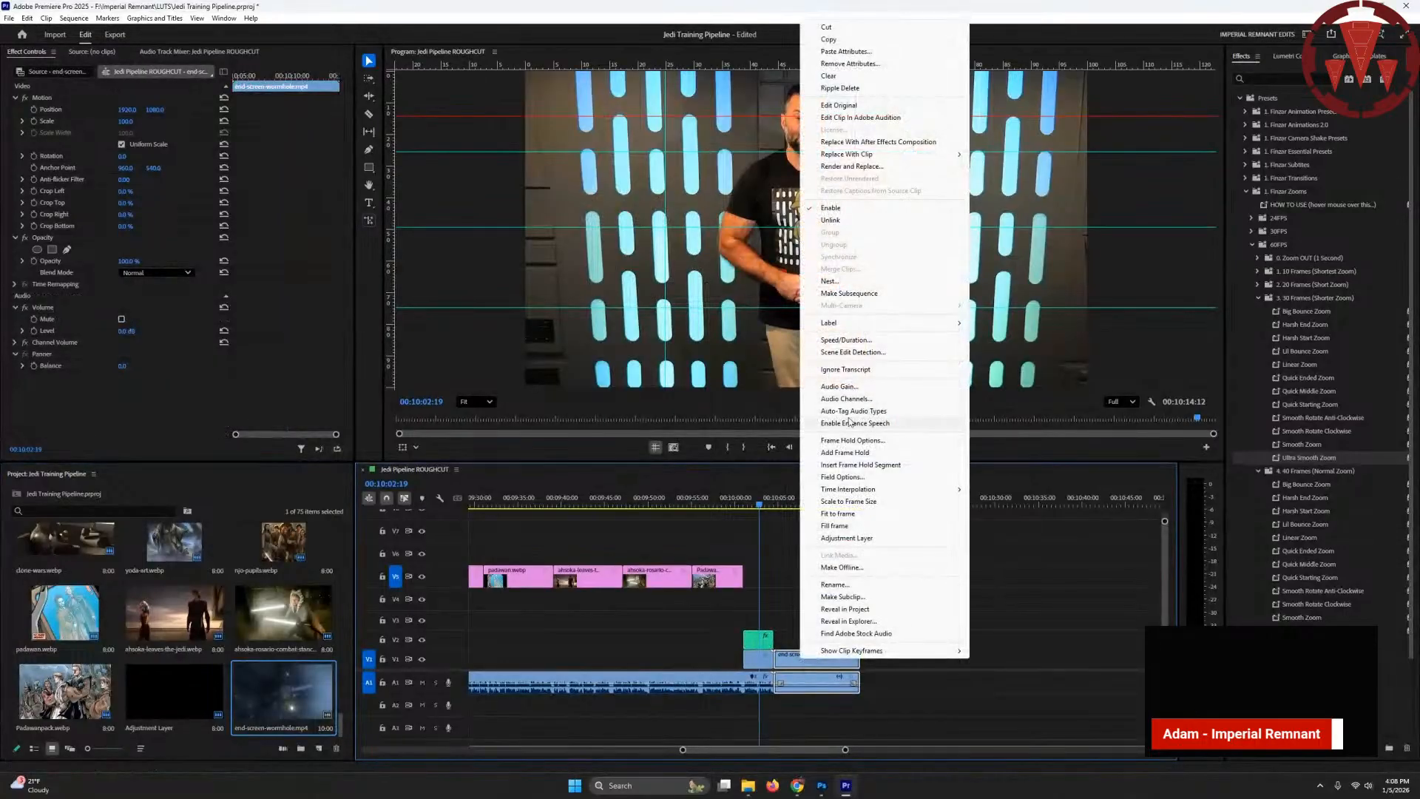
{"action": "left_click", "coordinate": [856, 502]}
{"action": "key", "text": "ctrl+s"}
{"action": "left_click", "coordinate": [826, 504]}
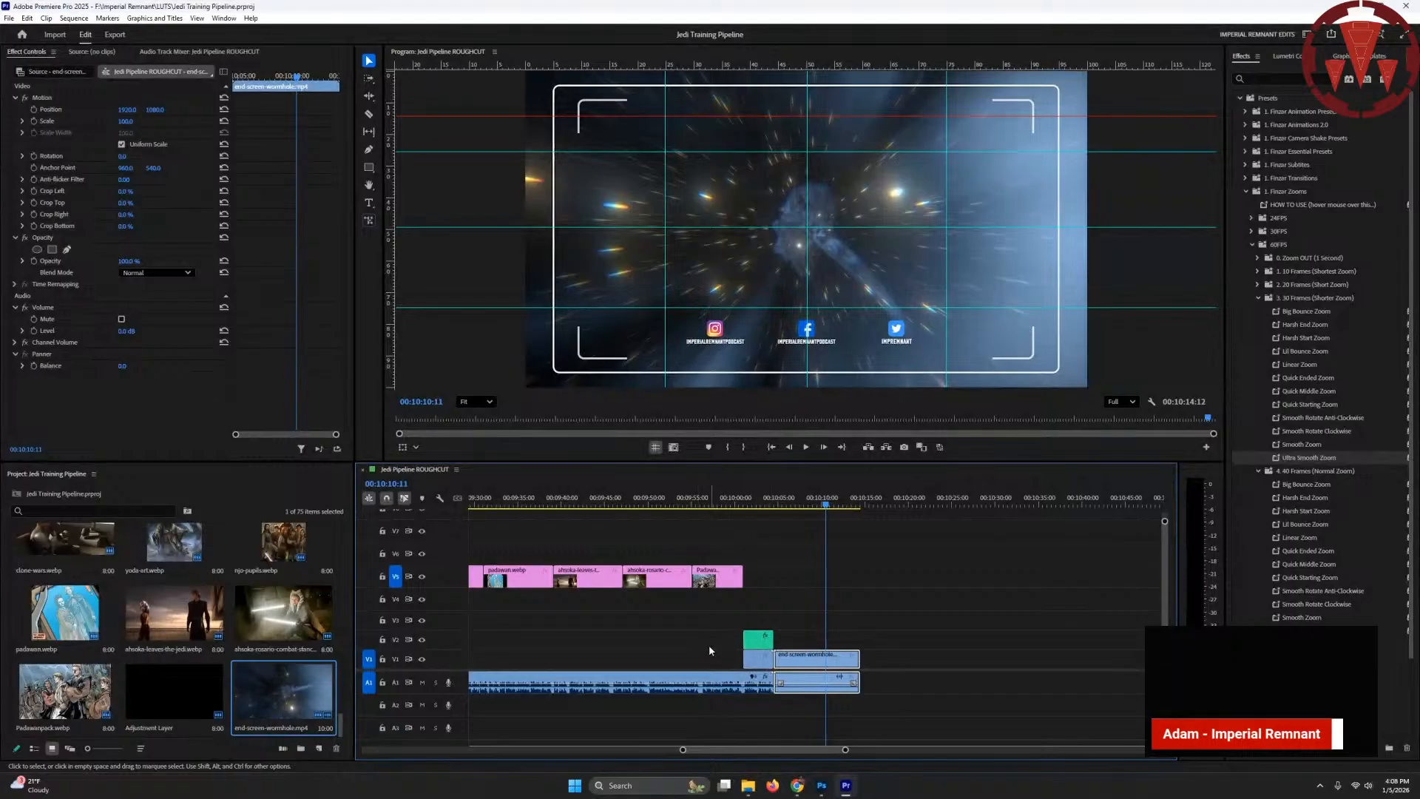
- Review the V5 image clips from about 00:02:41:20 to 00:02:50:17 in a closer timeline view
{"action": "left_click_drag", "start_coordinate": [783, 751], "coordinate": [551, 754]}
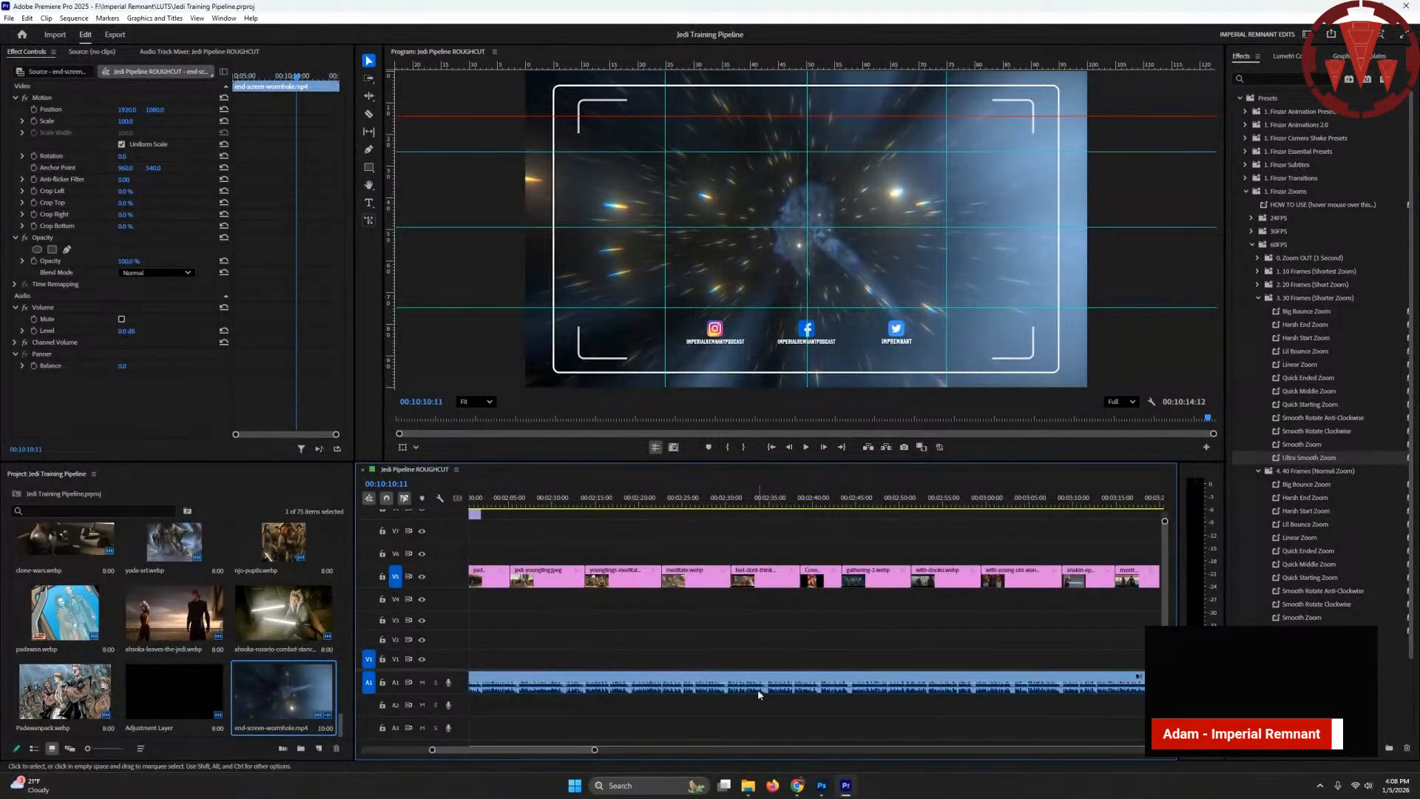
{"action": "left_click", "coordinate": [828, 501]}
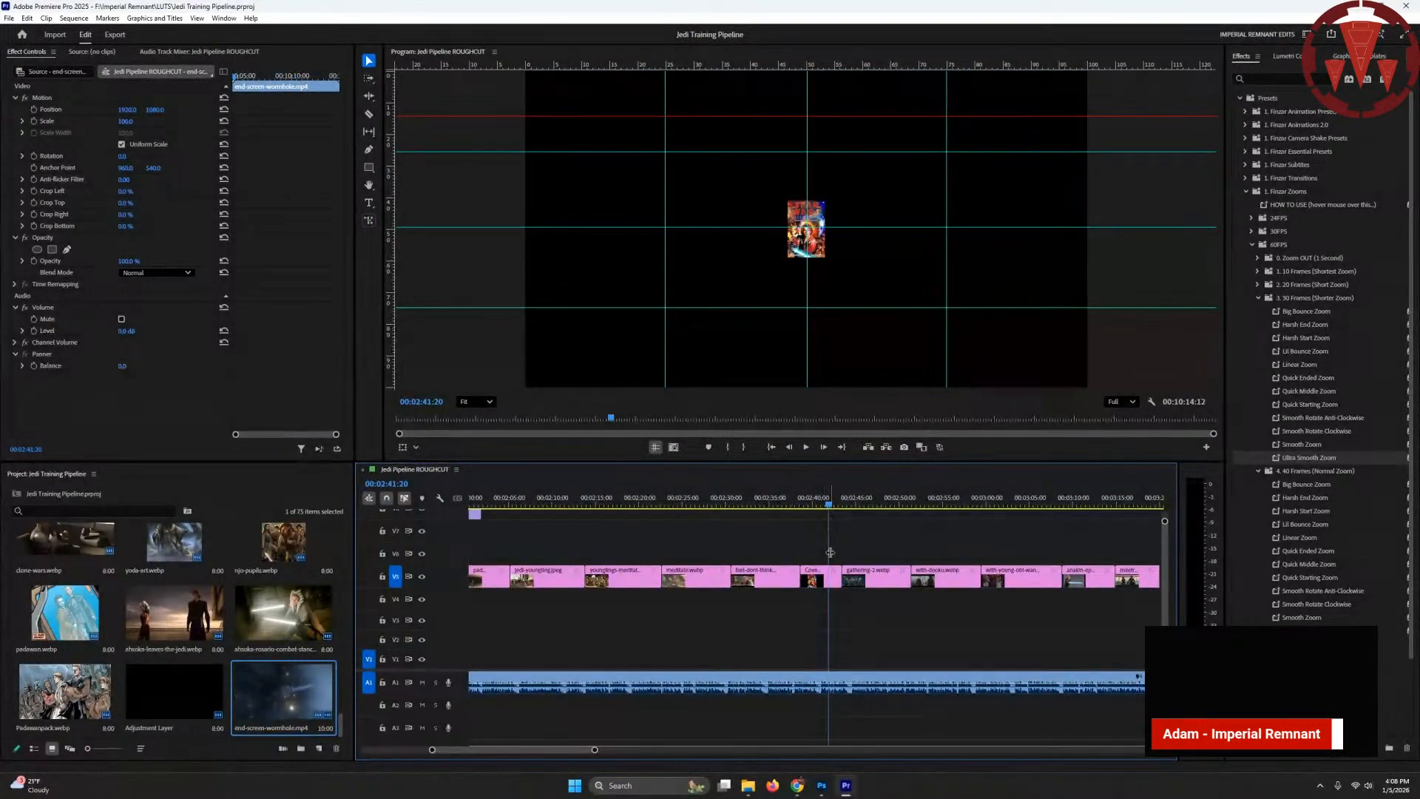
{"action": "left_click_drag", "start_coordinate": [830, 553], "coordinate": [838, 555]}
{"action": "left_click_drag", "start_coordinate": [839, 655], "coordinate": [850, 658]}
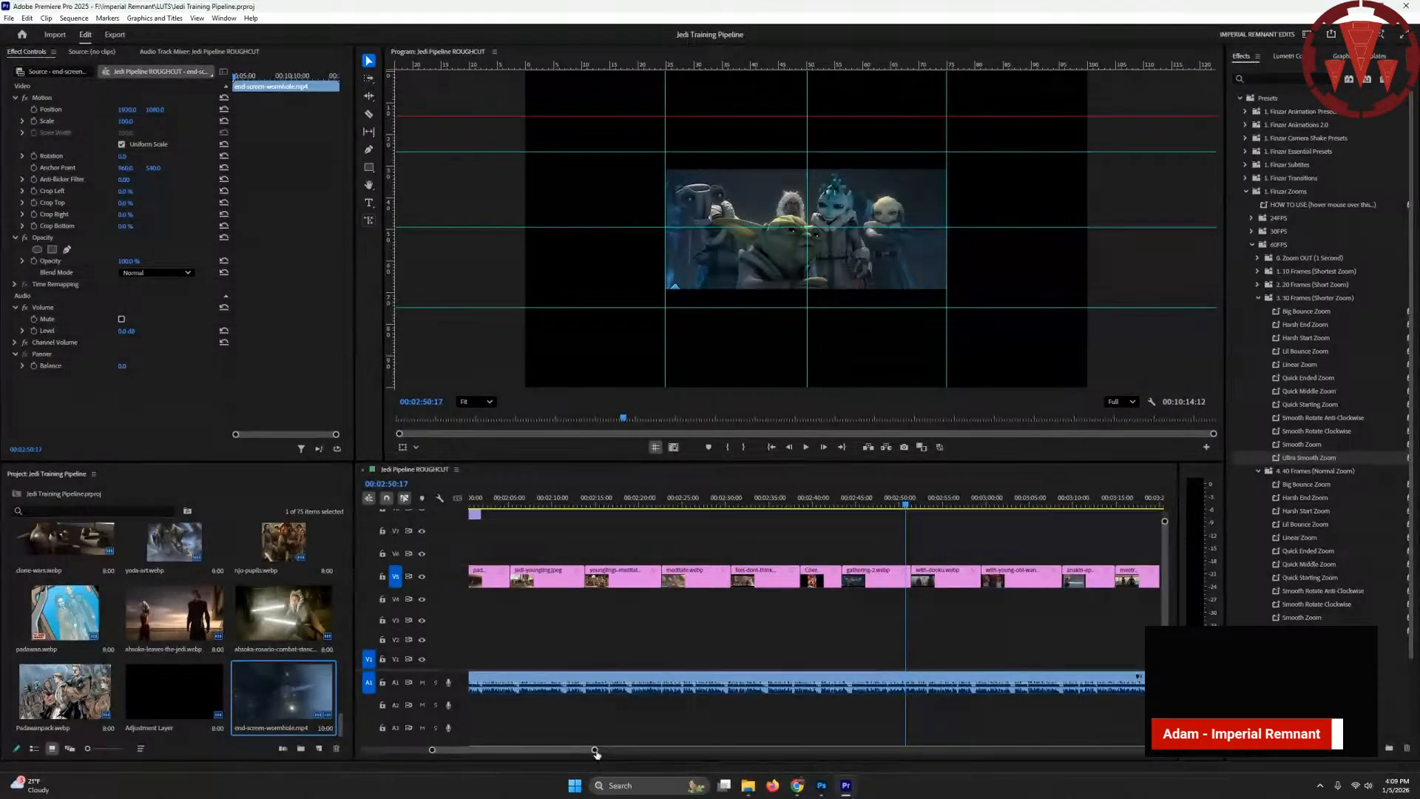
{"action": "left_click_drag", "start_coordinate": [594, 749], "coordinate": [540, 751]}
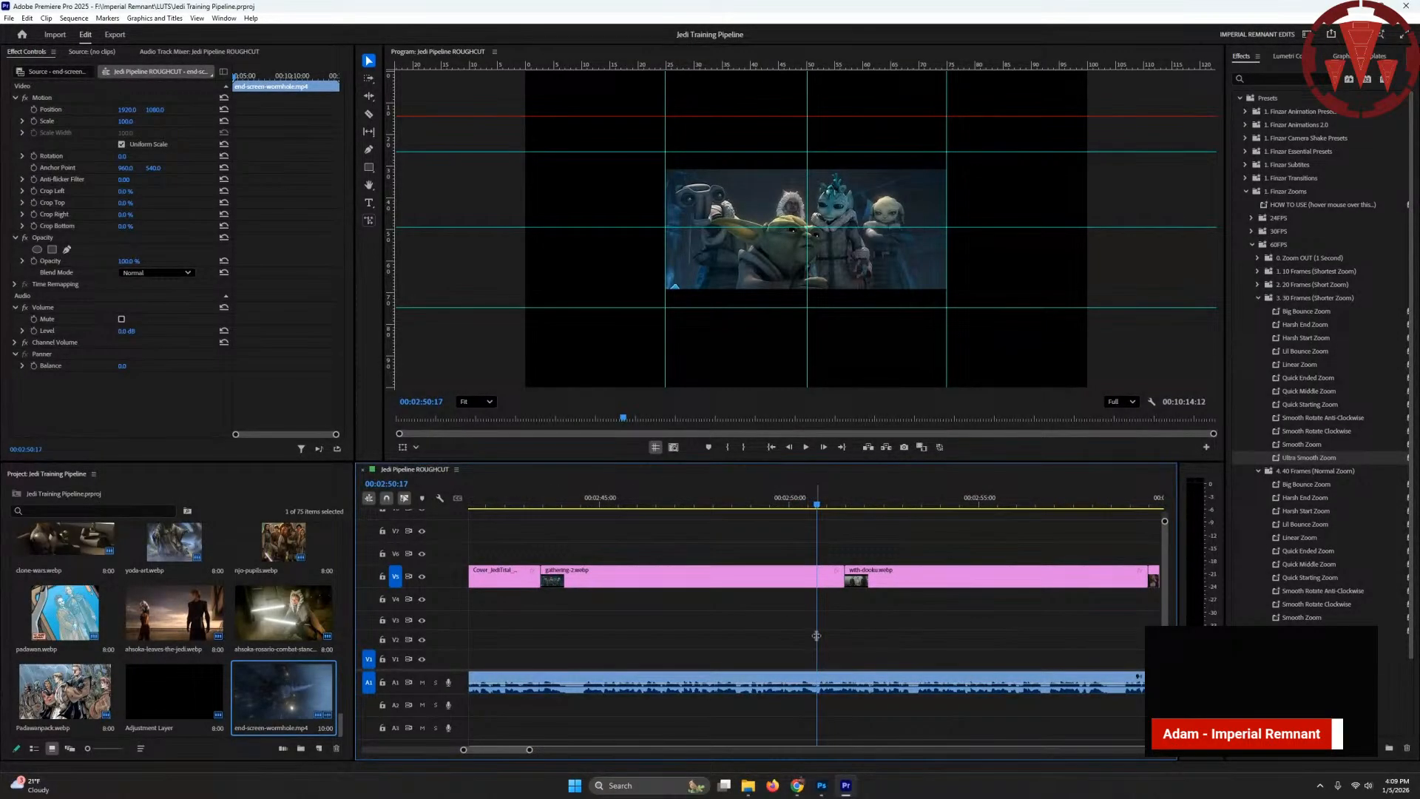
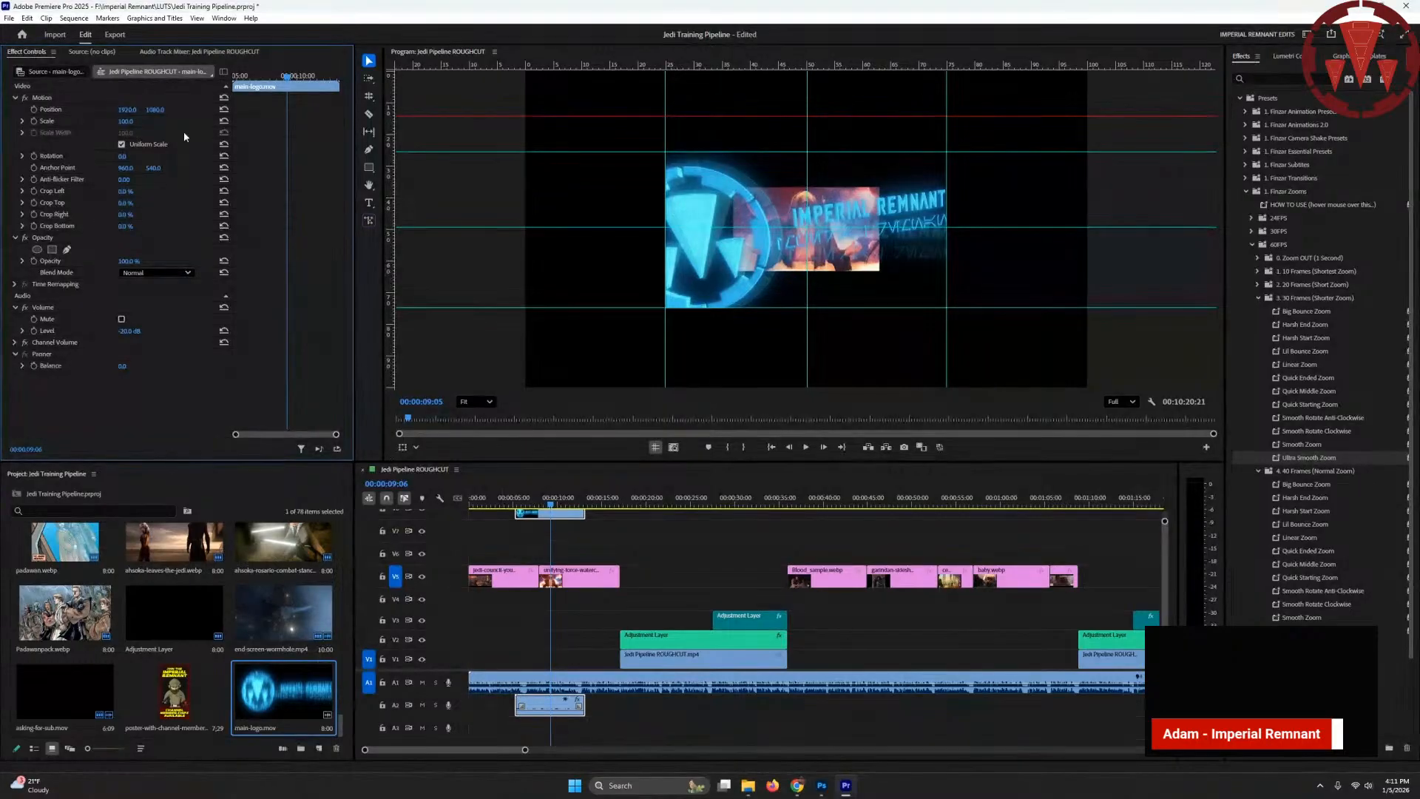
- Set the main-logo.mov clip near the start of the sequence to scale 45 and position about 432, 246
{"action": "key", "text": "Return"}
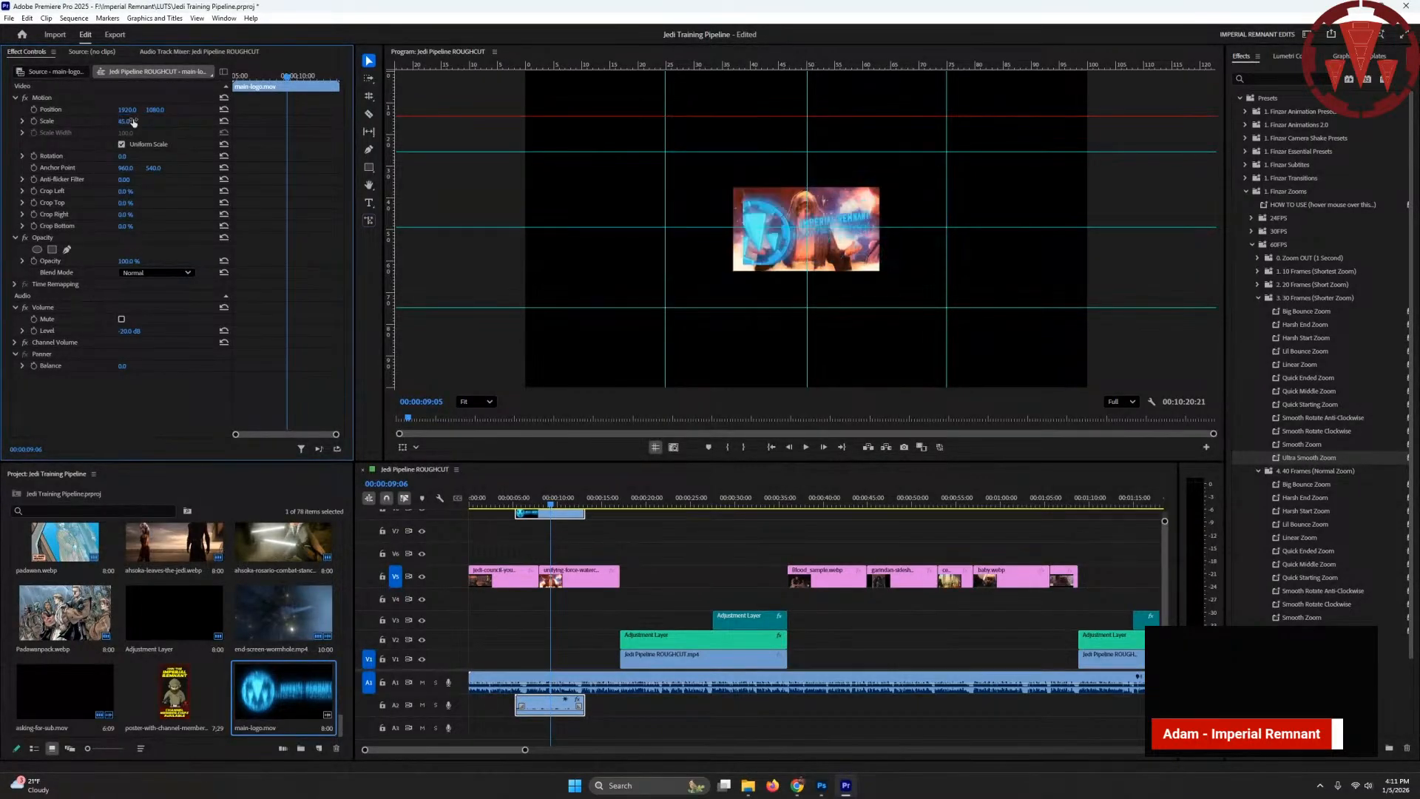
{"action": "left_click_drag", "start_coordinate": [154, 110], "coordinate": [14, 109]}
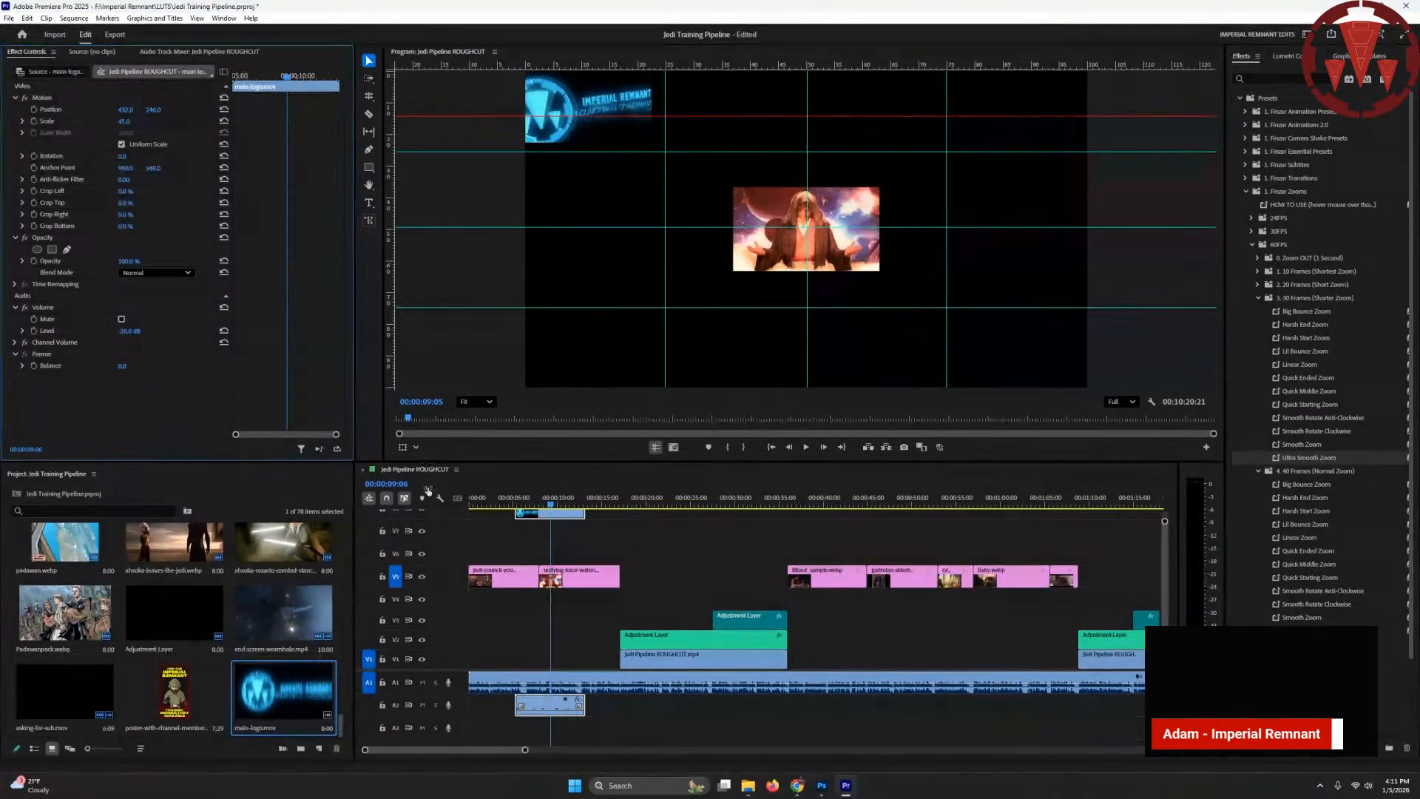
{"action": "left_click", "coordinate": [627, 529]}
- Copy the main-logo.mov clip and paste it farther along the sequence so that it ends at 00:07:01:14
{"action": "left_click", "coordinate": [568, 515]}
{"action": "left_click_drag", "start_coordinate": [523, 753], "coordinate": [697, 753]}
{"action": "left_click_drag", "start_coordinate": [637, 752], "coordinate": [802, 753]}
{"action": "left_click", "coordinate": [666, 501]}
{"action": "key", "text": "ctrl+v"}
{"action": "left_click_drag", "start_coordinate": [773, 749], "coordinate": [820, 740]}
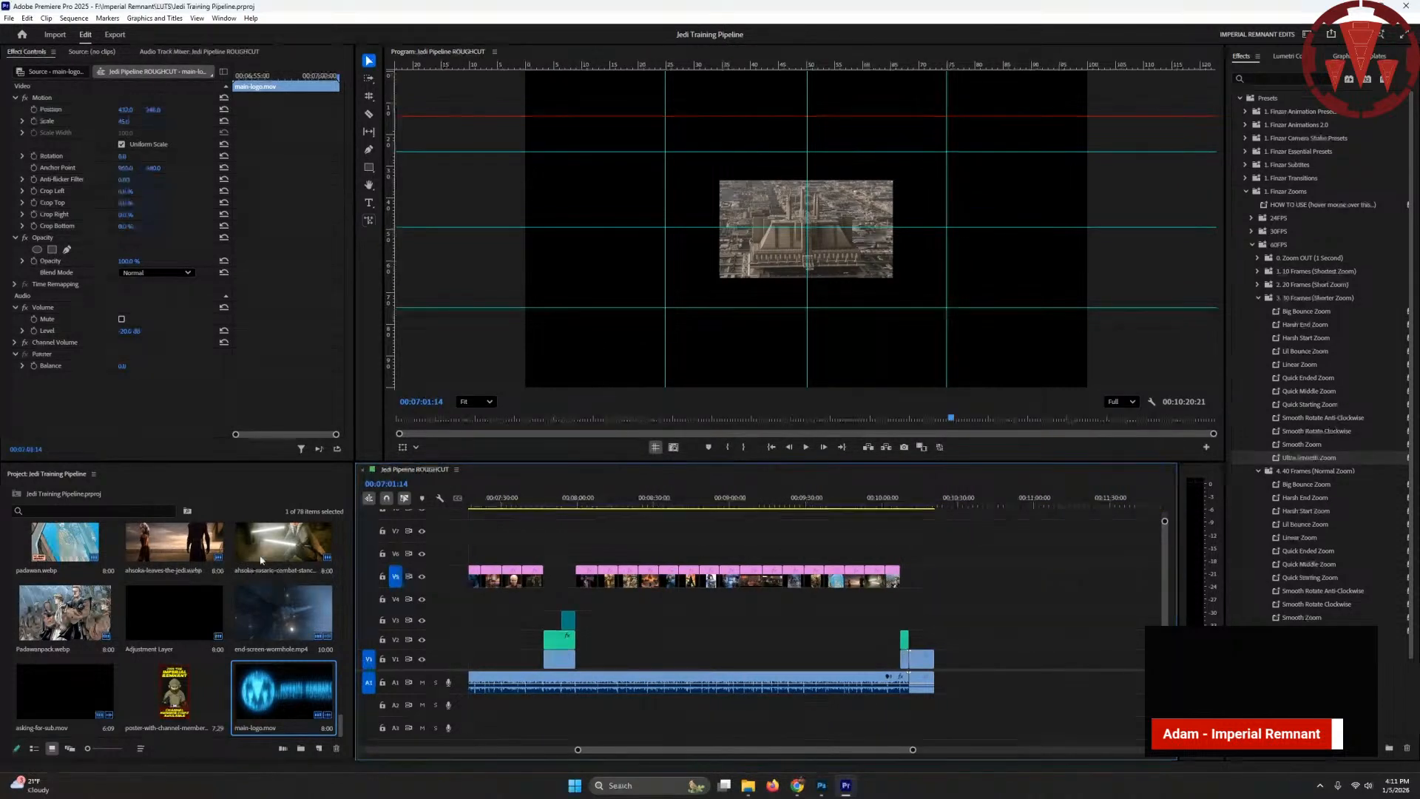
- Place the channel memberships poster on V8 so that it ends where the end screen begins, and show it at 00:10:05:05
{"action": "left_click_drag", "start_coordinate": [194, 683], "coordinate": [898, 531]}
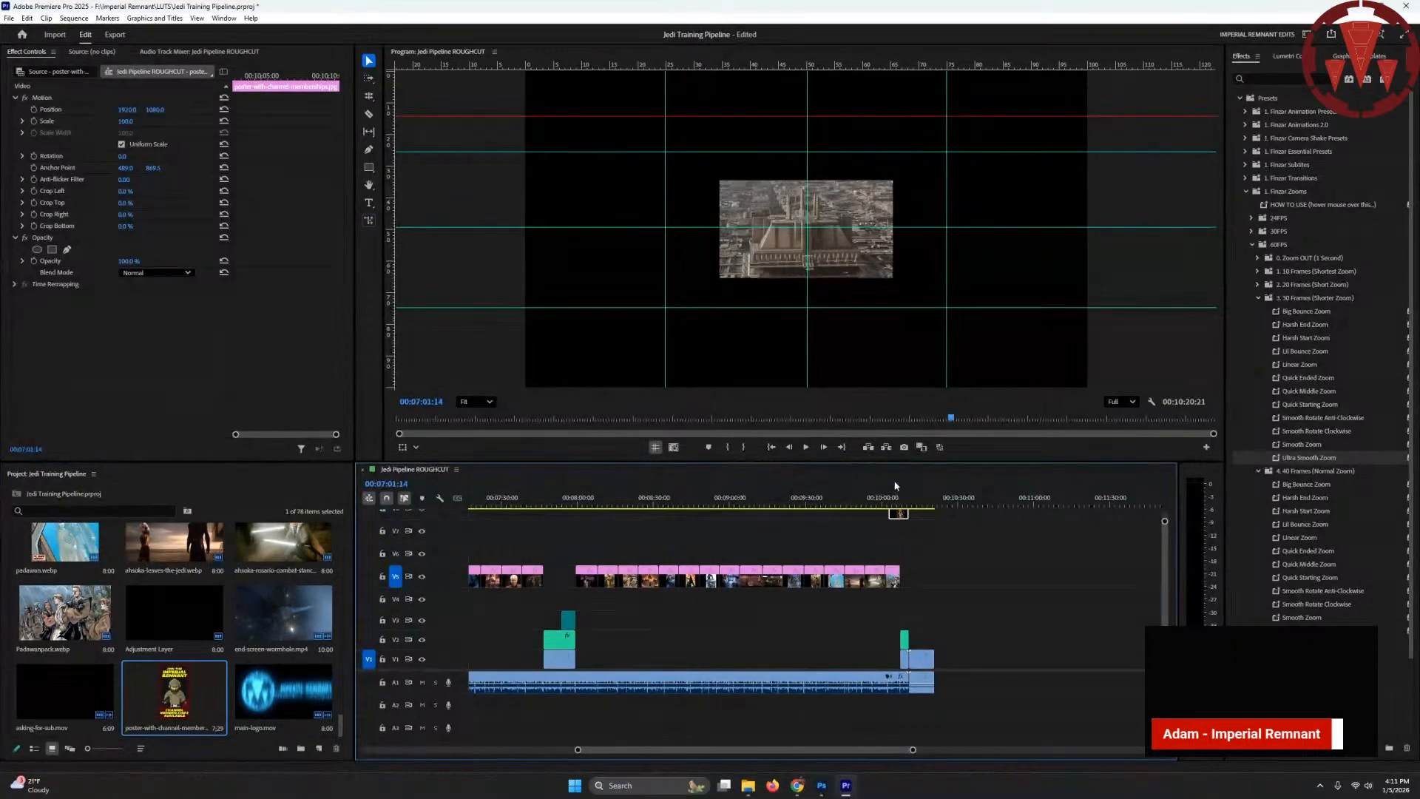
{"action": "left_click", "coordinate": [896, 504]}
{"action": "left_click", "coordinate": [922, 534]}
{"action": "mouse_move", "coordinate": [886, 516]}
{"action": "left_mouse_down"}
{"action": "mouse_move", "coordinate": [874, 516]}
{"action": "mouse_move", "coordinate": [886, 515]}
{"action": "left_mouse_up"}
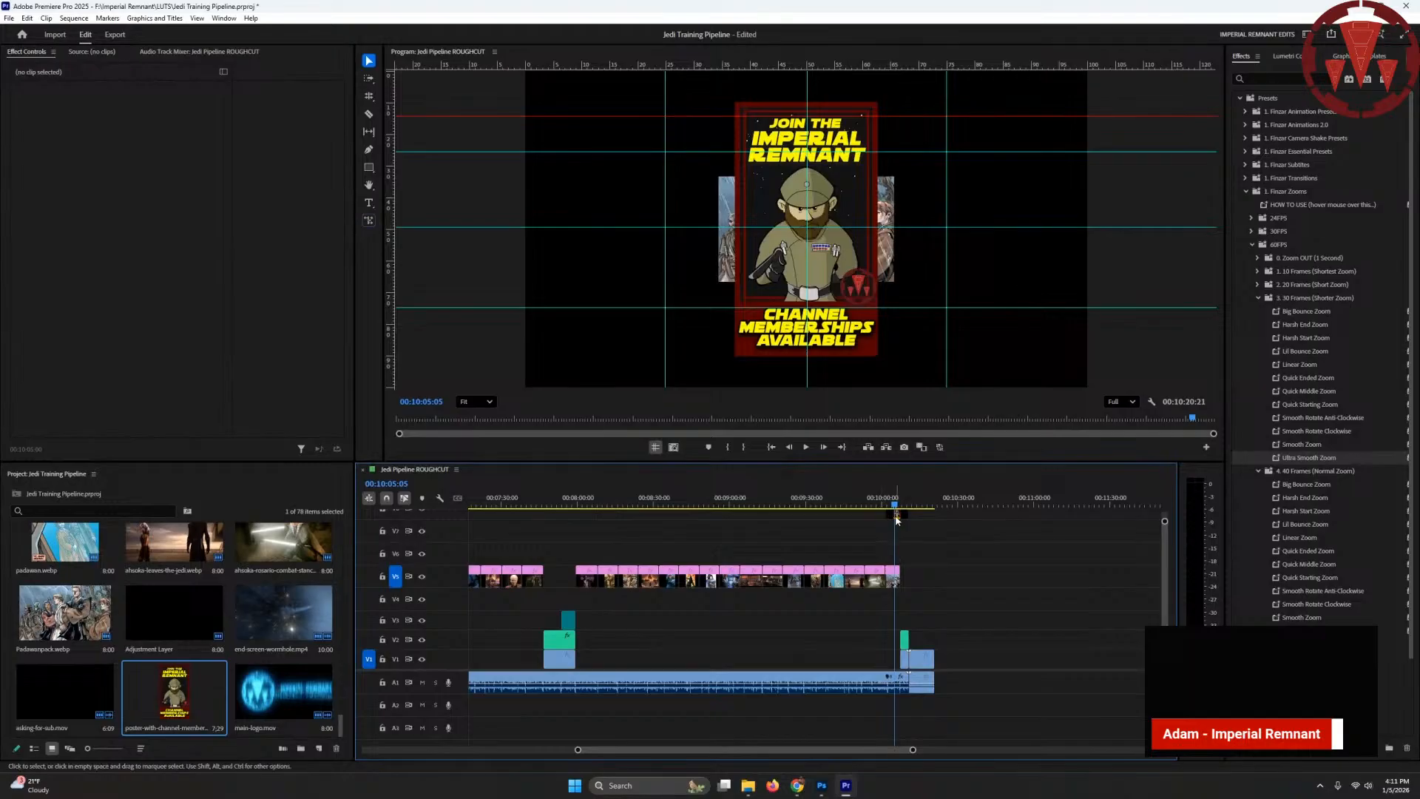
- Set the poster clip's scale to 120 and its horizontal position to about 3212
{"action": "left_click", "coordinate": [897, 518]}
{"action": "left_click", "coordinate": [127, 121]}
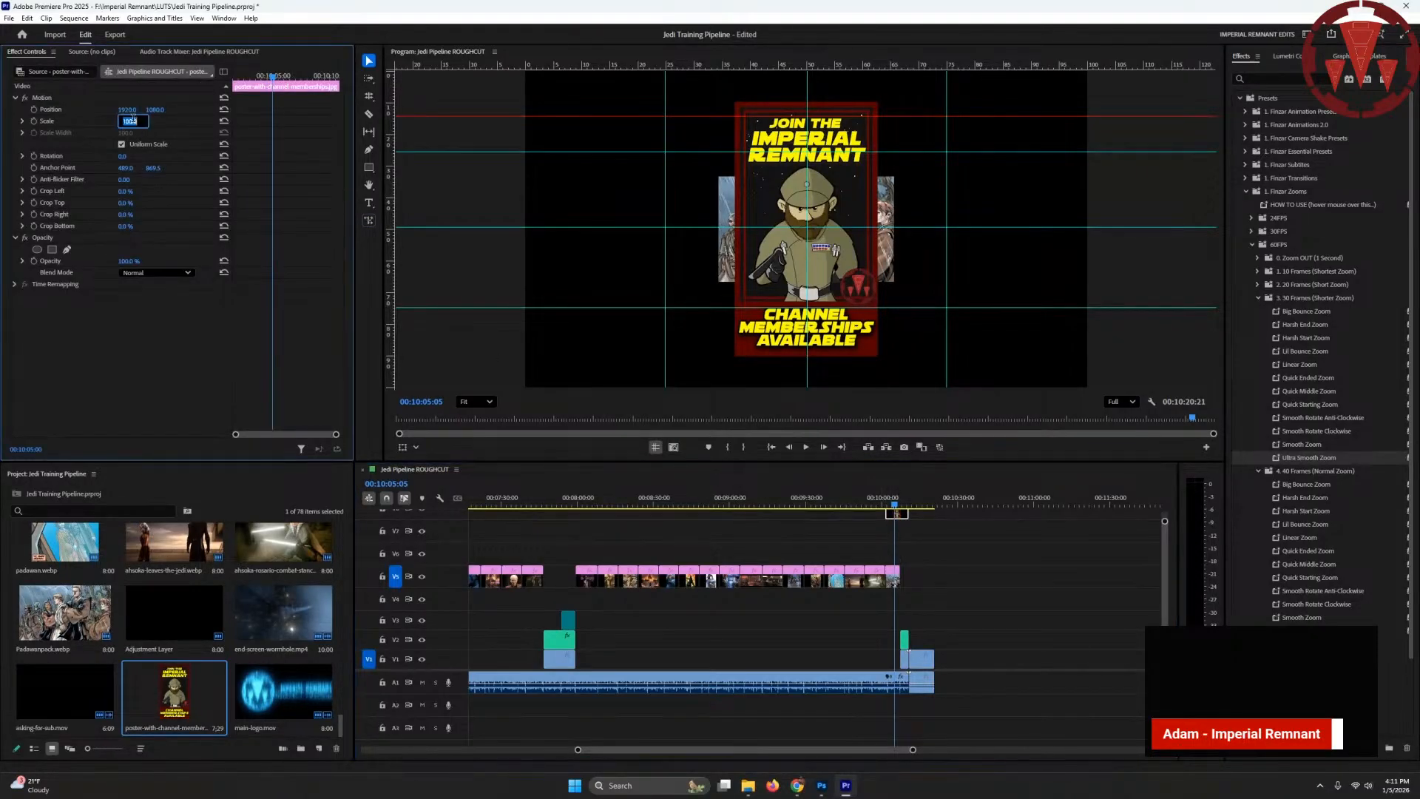
{"action": "type", "text": "120"}
{"action": "key", "text": "Return"}
{"action": "left_click_drag", "start_coordinate": [129, 111], "coordinate": [224, 111]}
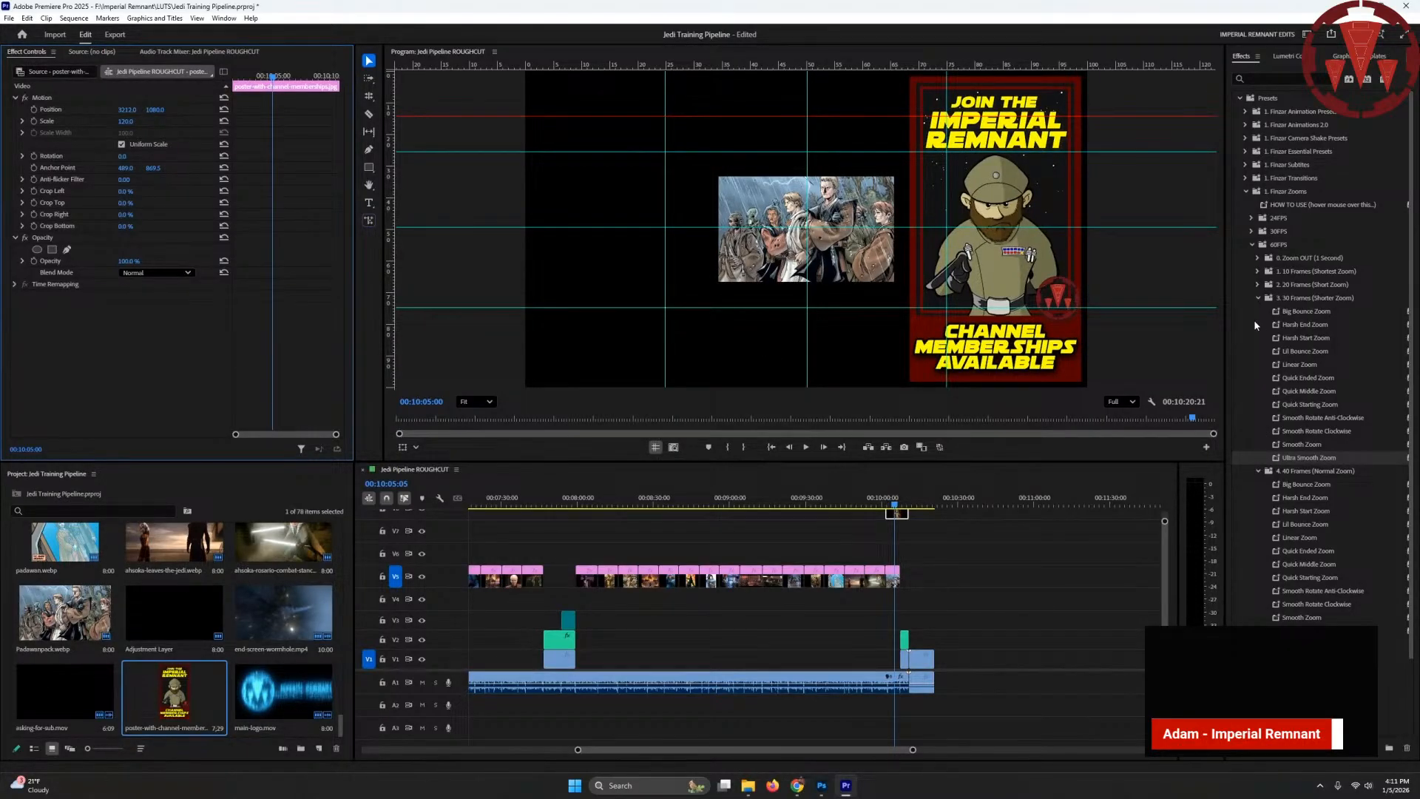
- Show the YES Drop Shadow slide presets of the Finzar Animations 2.0 collection in place of the zoom presets
{"action": "left_click", "coordinate": [1247, 191]}
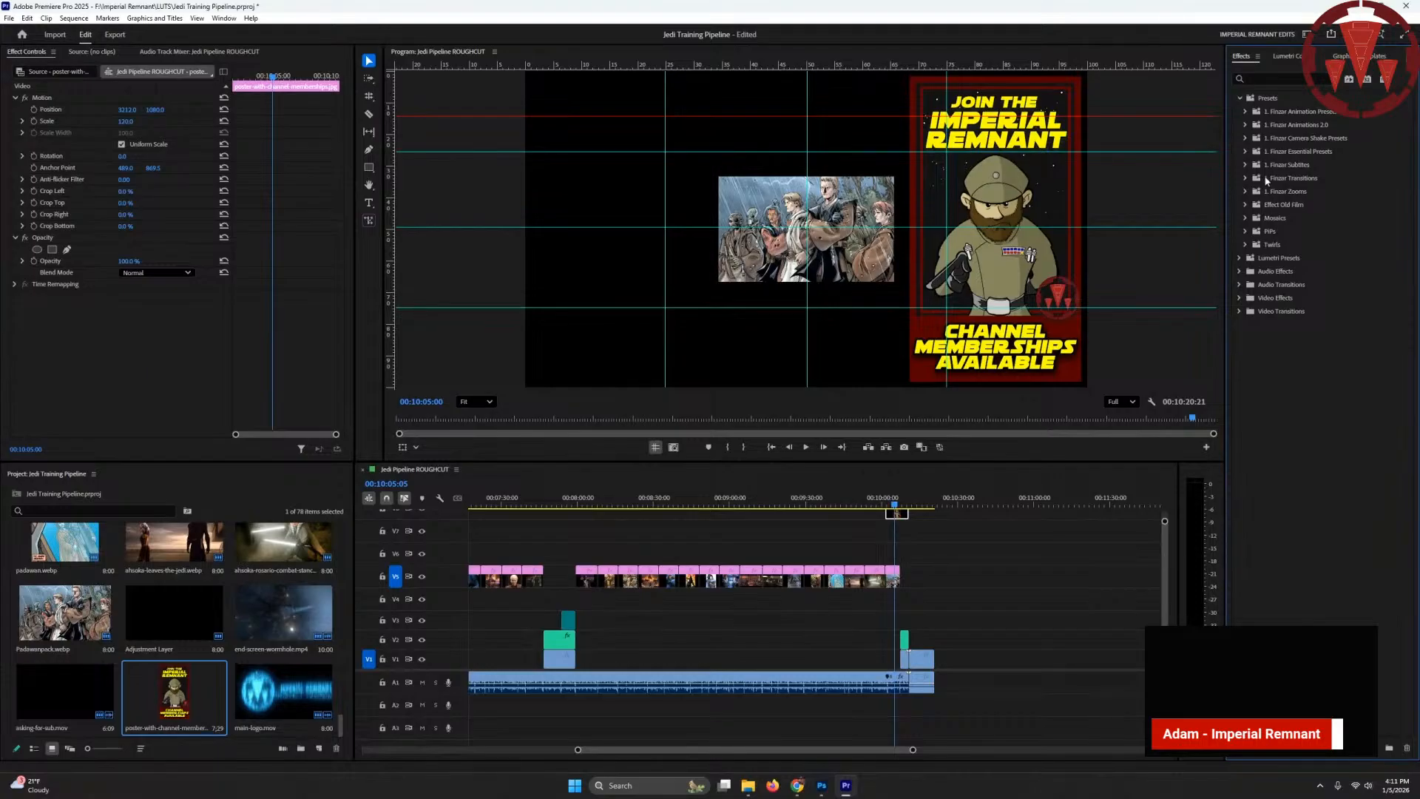
{"action": "left_click", "coordinate": [1245, 125]}
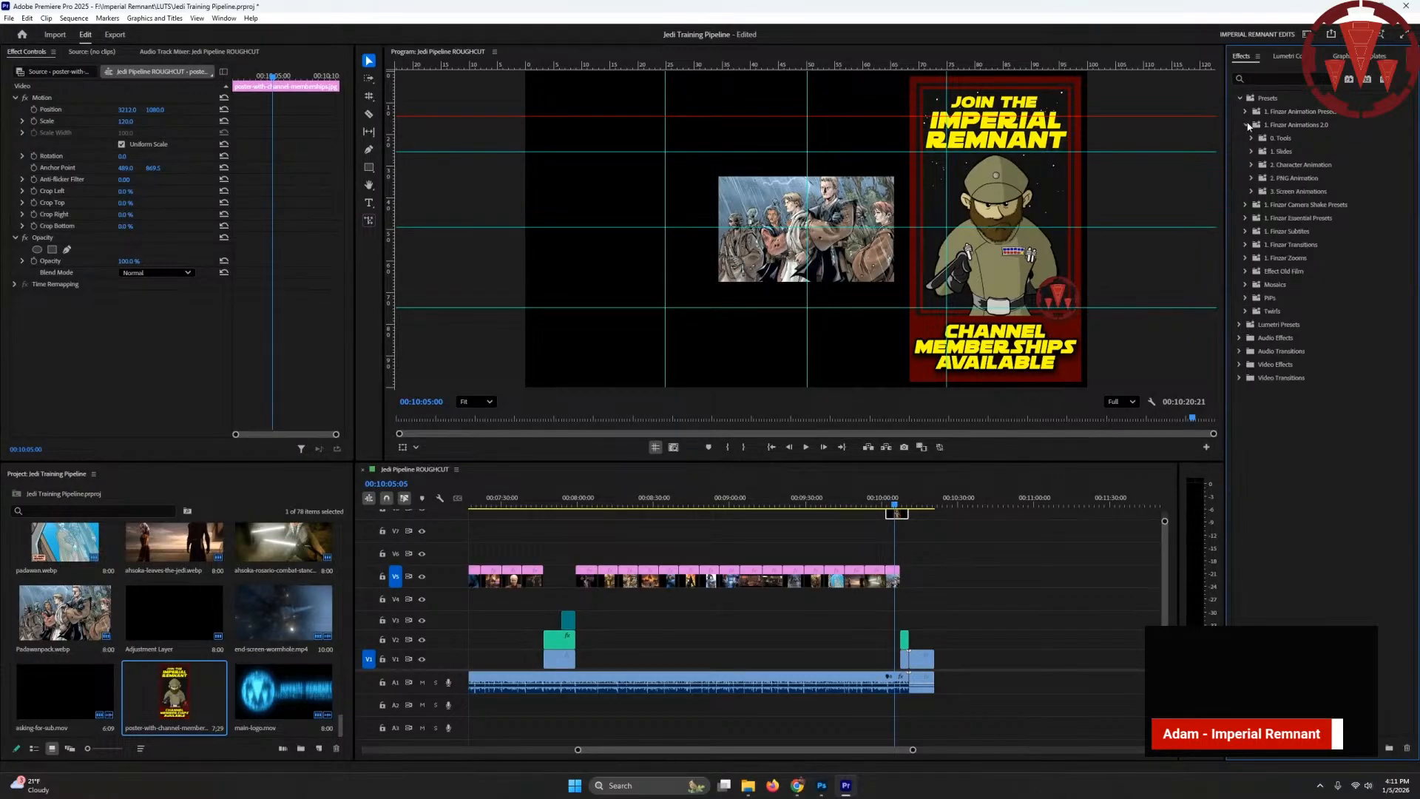
{"action": "left_click", "coordinate": [1251, 151]}
{"action": "left_click", "coordinate": [1257, 178]}
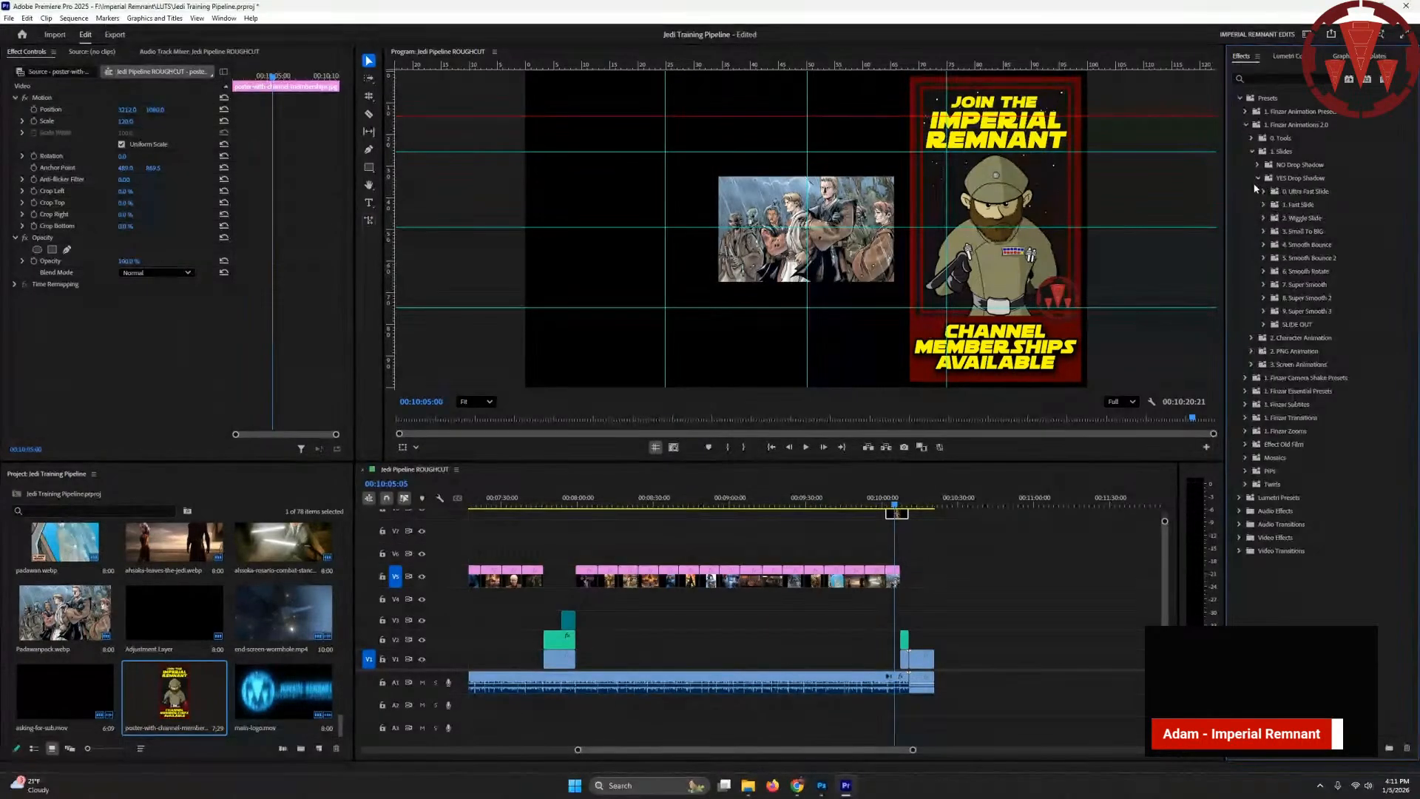
- Split the poster clip on V8 about 2.5 seconds before its end
{"action": "left_click_drag", "start_coordinate": [912, 750], "coordinate": [817, 750]}
{"action": "scroll", "coordinate": [912, 598], "scroll_direction": "up", "scroll_amount": 1}
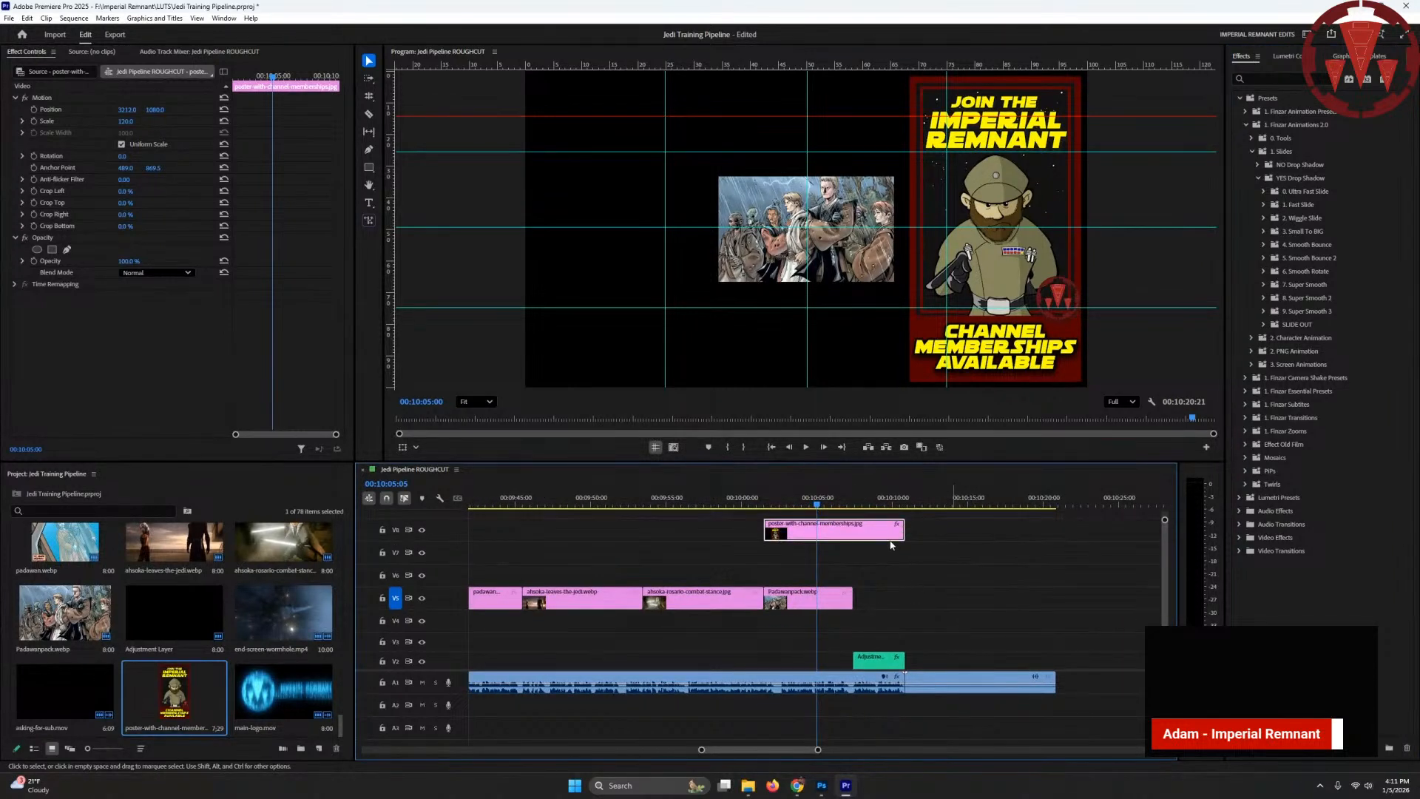
{"action": "left_click", "coordinate": [897, 568]}
{"action": "key", "text": "c"}
{"action": "left_click", "coordinate": [869, 530]}
{"action": "key", "text": "v"}
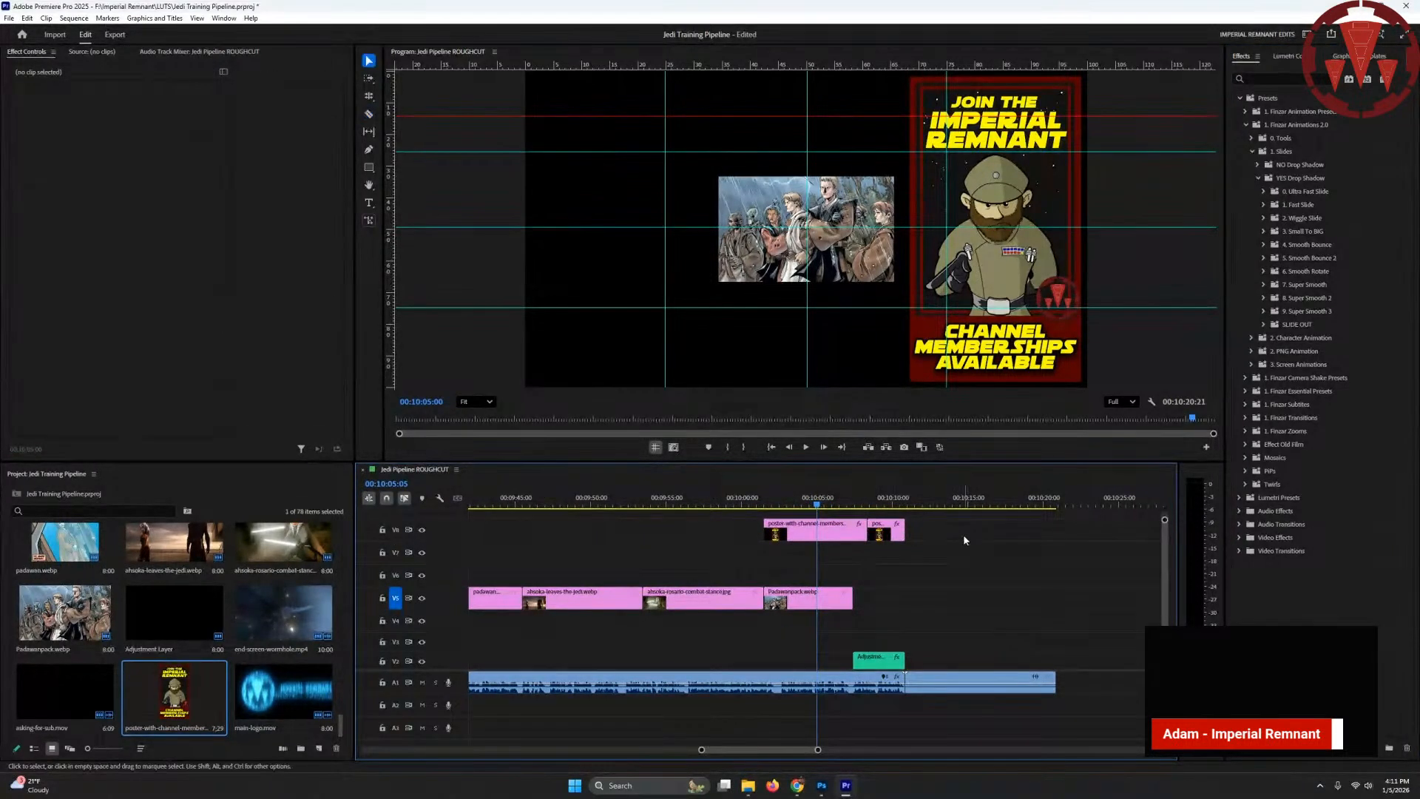
- Apply Super Smooth 3 DOWN to the poster's first part and Super Smooth OUT UP to its second part, and preview the ending
{"action": "left_click", "coordinate": [1263, 311]}
{"action": "left_click_drag", "start_coordinate": [1311, 326], "coordinate": [813, 530]}
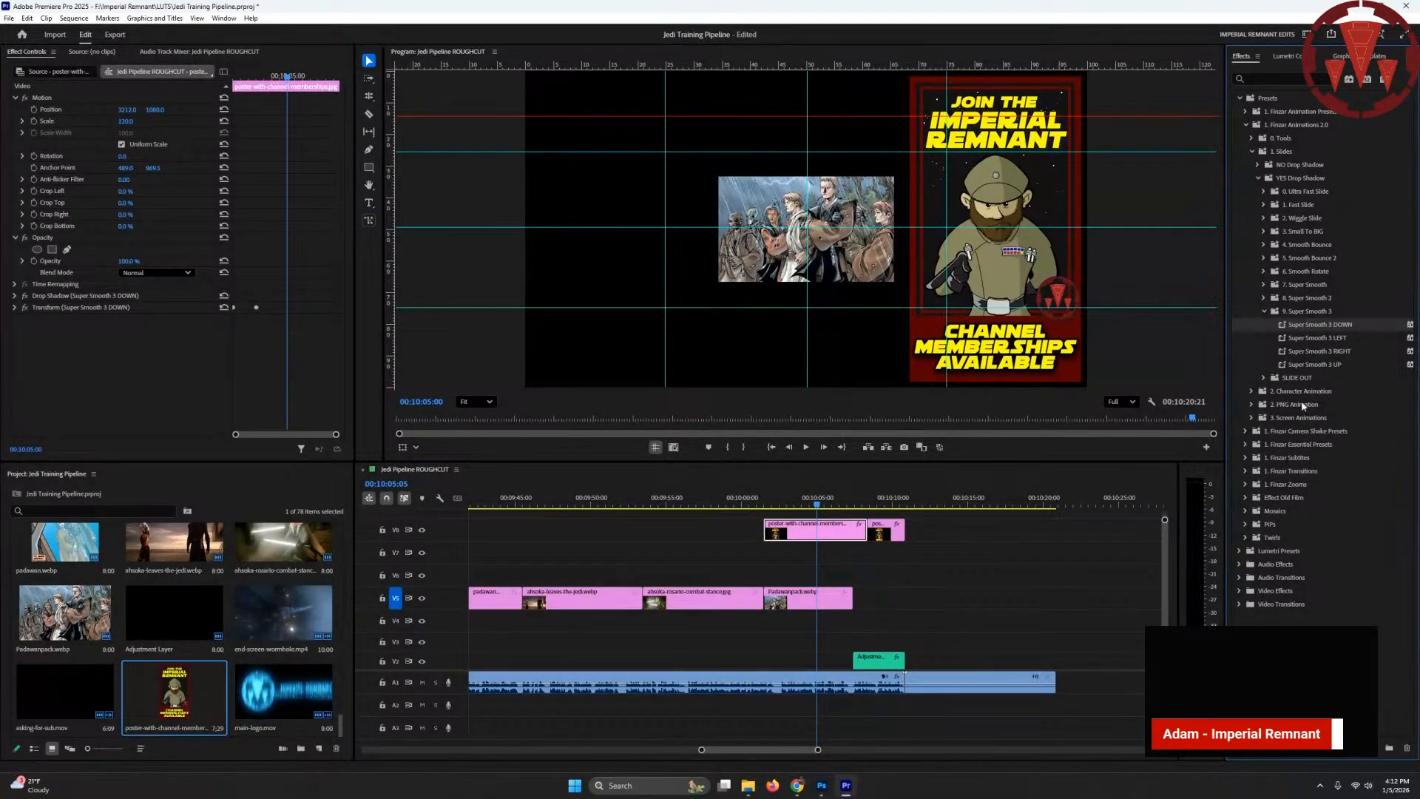
{"action": "left_click", "coordinate": [1265, 378]}
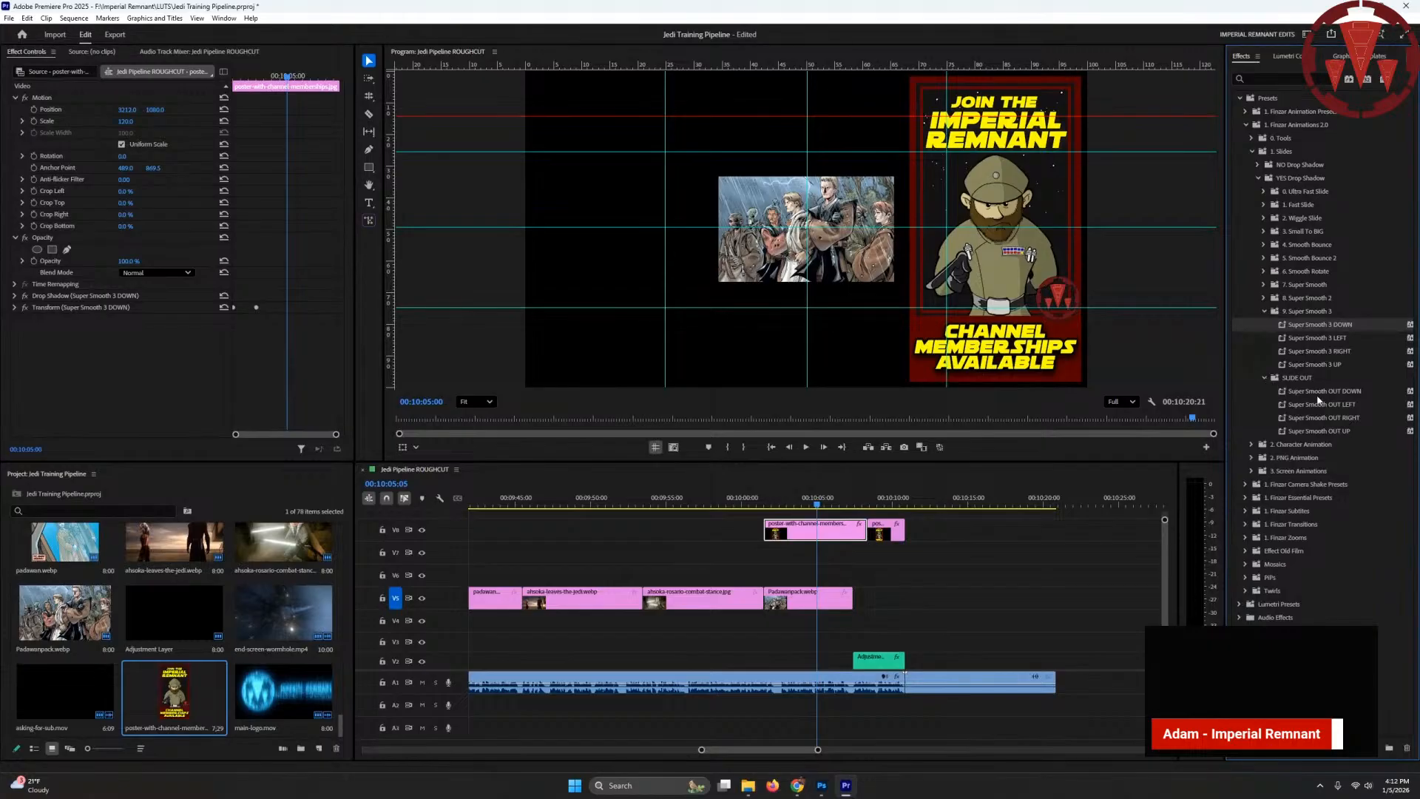
{"action": "left_click_drag", "start_coordinate": [1321, 431], "coordinate": [886, 530]}
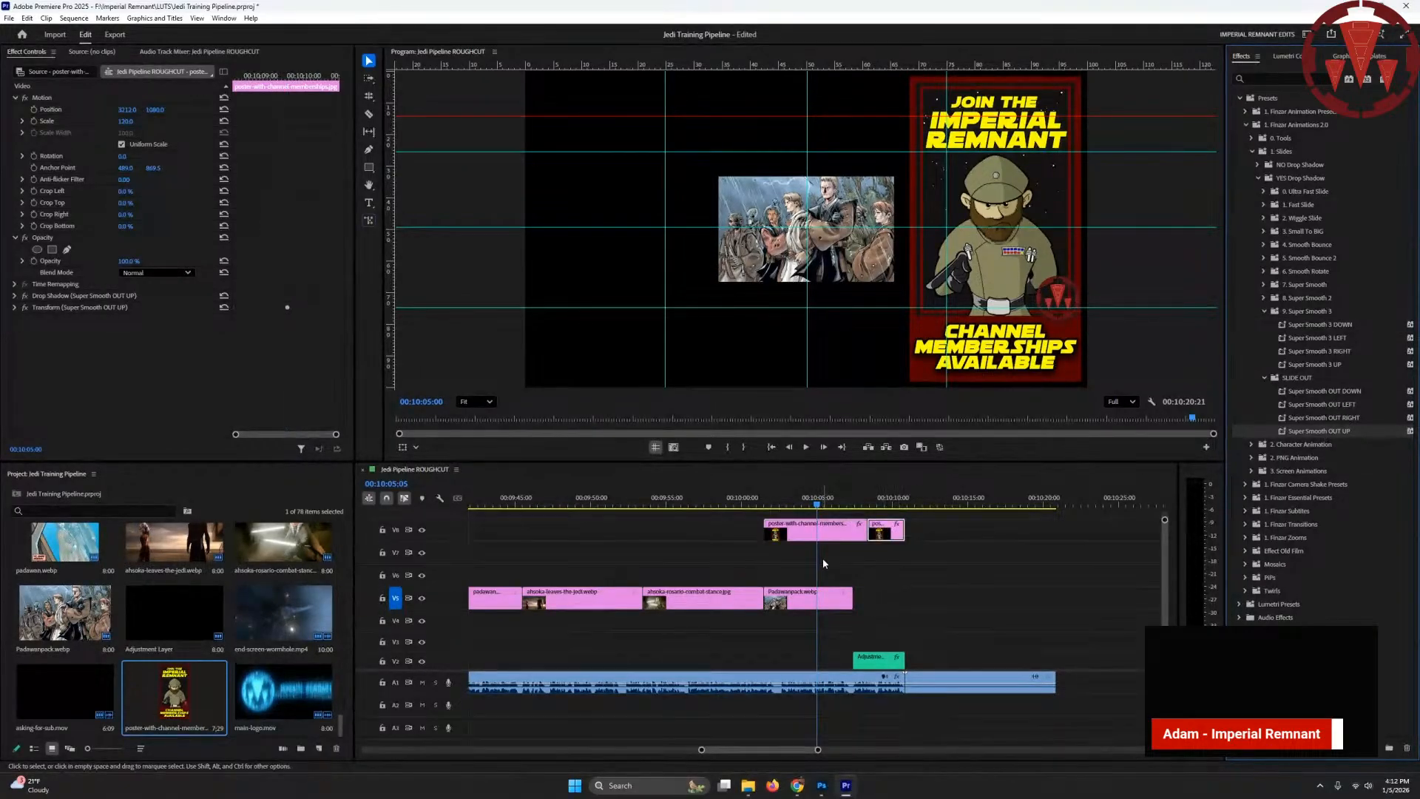
{"action": "left_click_drag", "start_coordinate": [806, 559], "coordinate": [958, 564]}
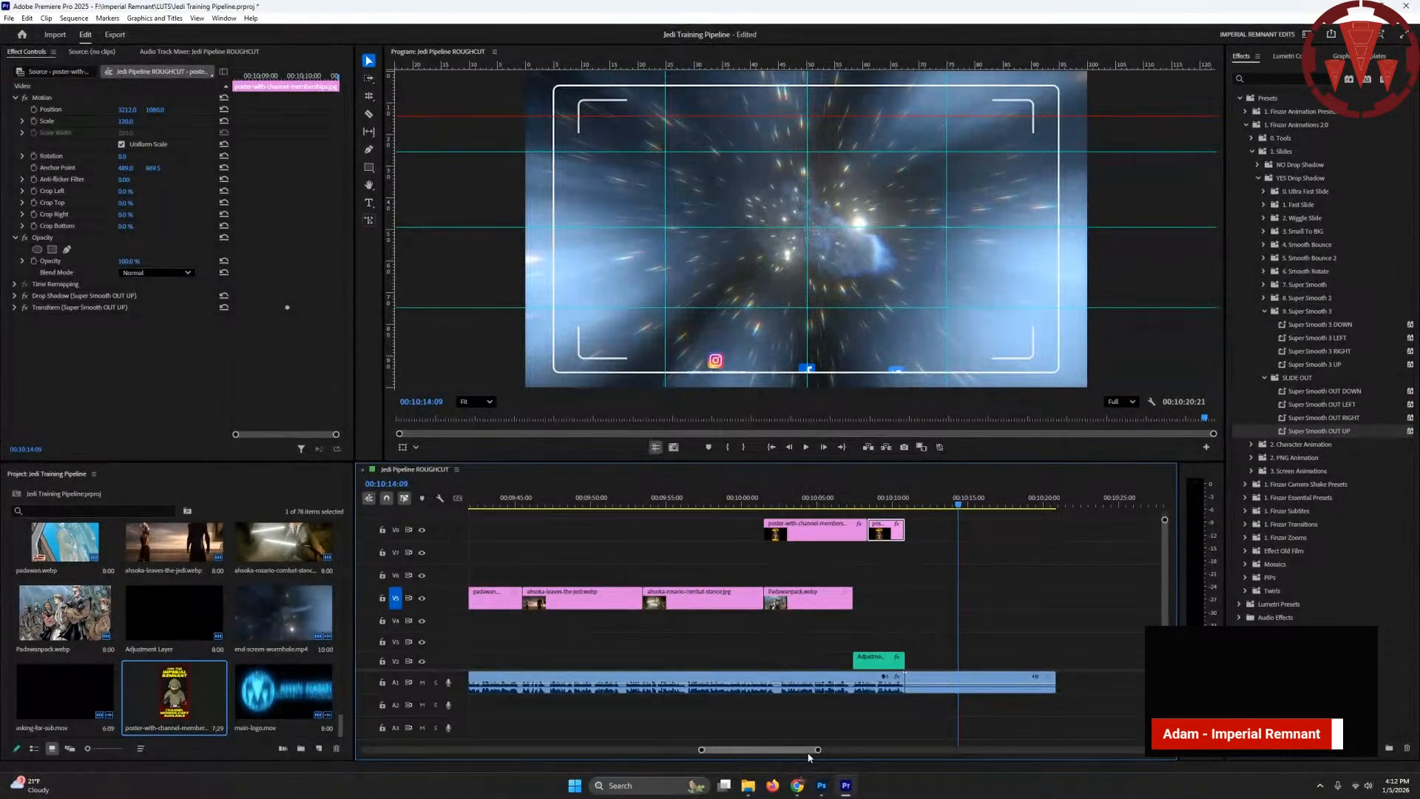
- Select all image clips on V5 from the sequence start, scale them to frame size, and check the images at 00:00:41:09 and 00:00:48:19
{"action": "scroll", "coordinate": [810, 752], "scroll_direction": "down", "scroll_amount": 5}
{"action": "left_click_drag", "start_coordinate": [835, 750], "coordinate": [514, 744]}
{"action": "left_click", "coordinate": [558, 573]}
{"action": "key", "text": "a"}
{"action": "key", "text": "v"}
{"action": "left_click", "coordinate": [490, 596]}
{"action": "right_click", "coordinate": [527, 601]}
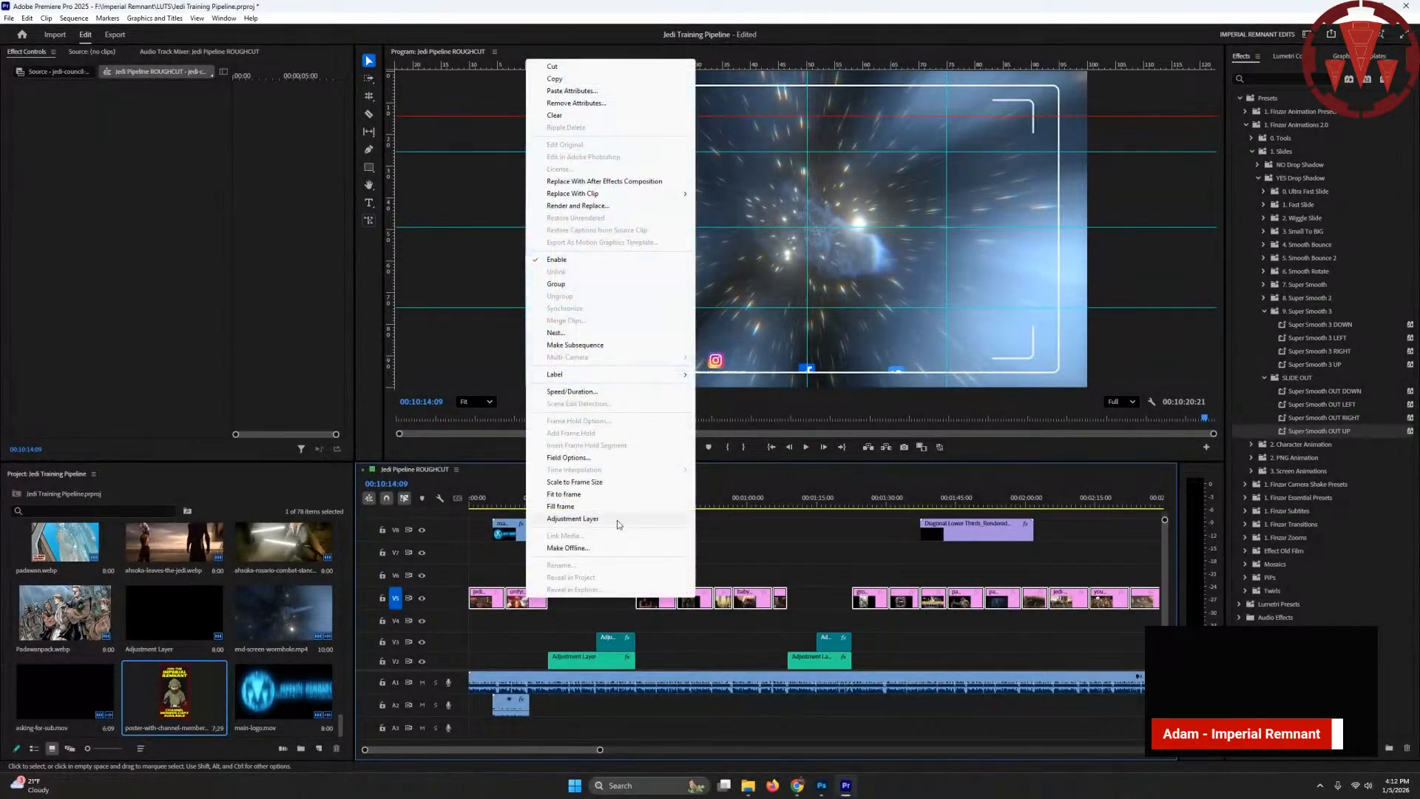
{"action": "left_click", "coordinate": [608, 486]}
{"action": "left_click", "coordinate": [661, 506]}
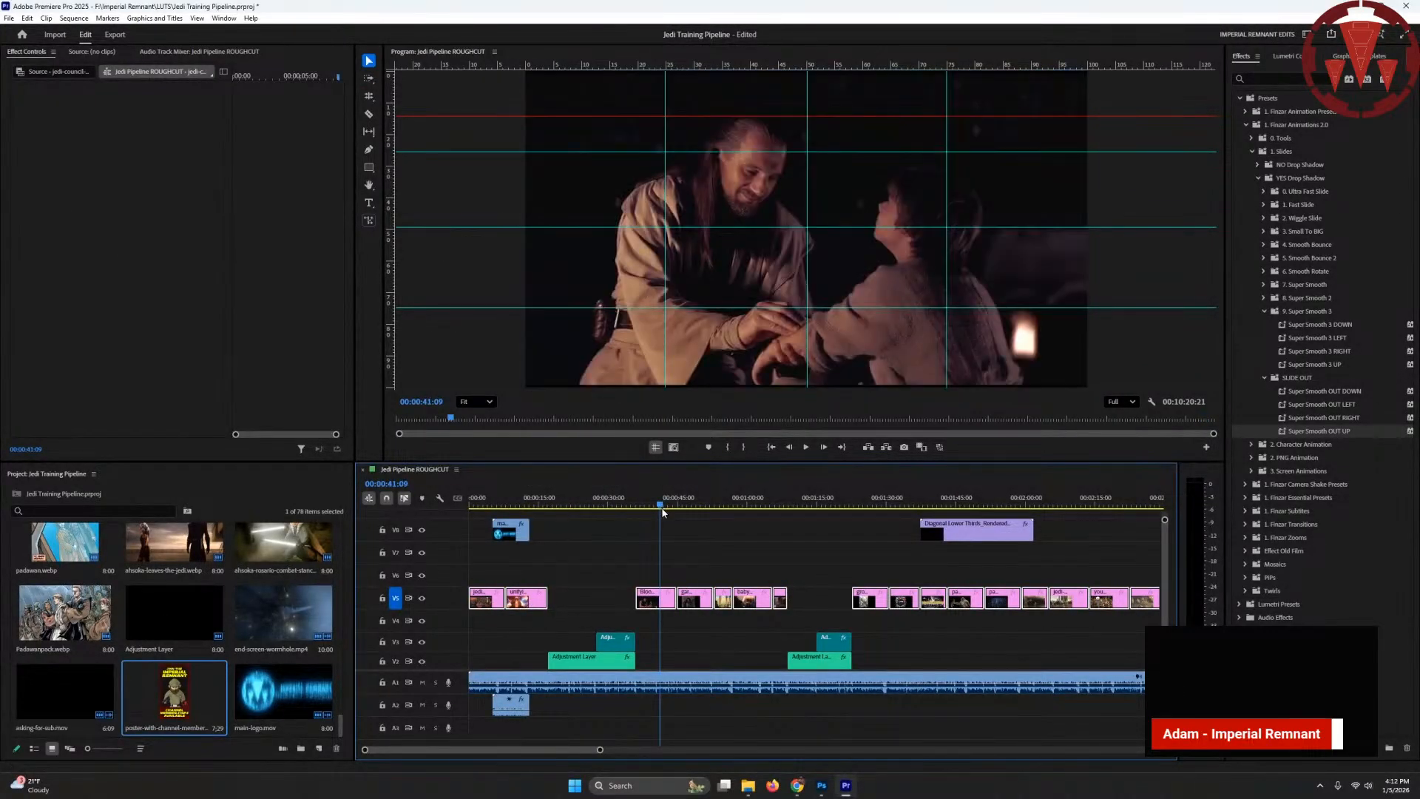
{"action": "left_click", "coordinate": [696, 502]}
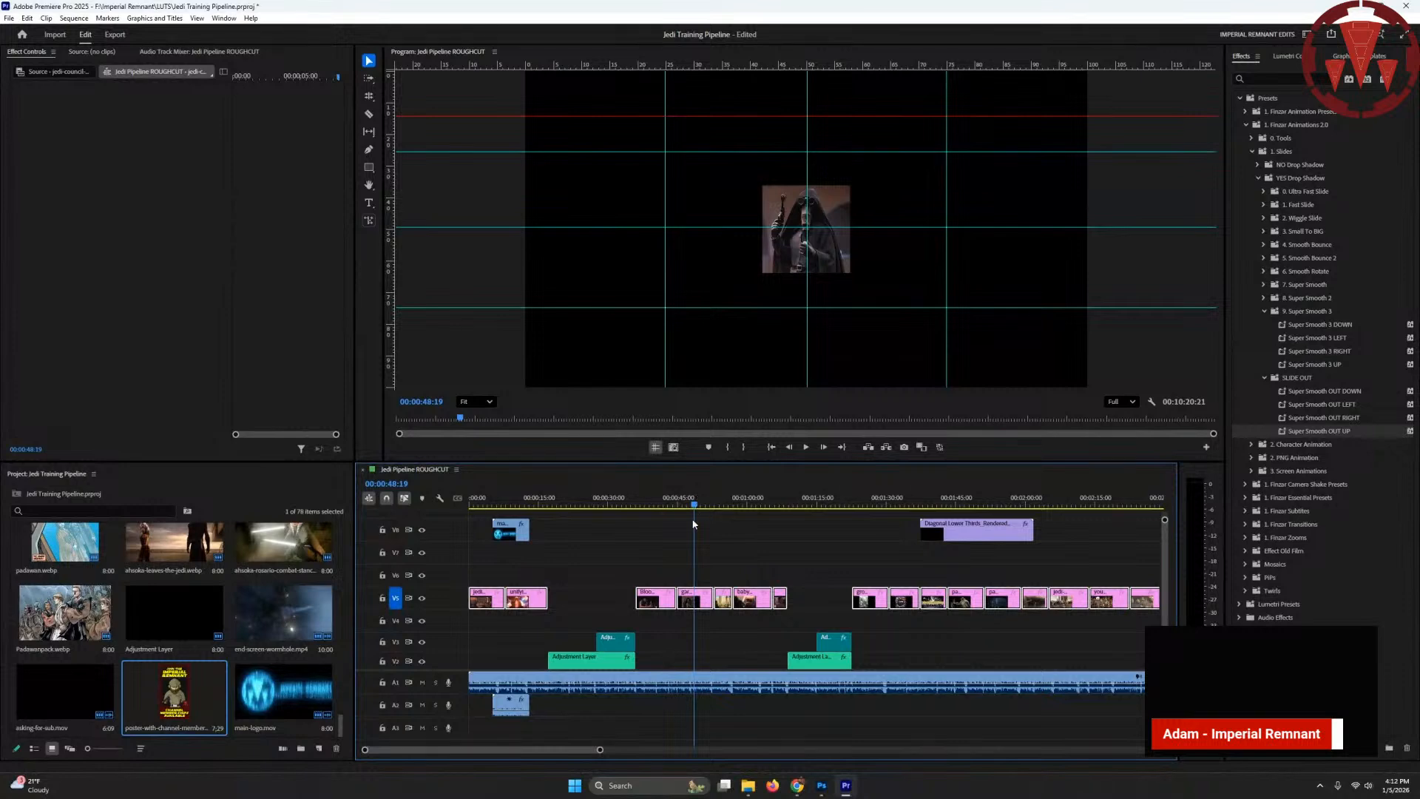
- Scale the selected V5 image clips to fit the frame and duplicate them all onto V4
{"action": "right_click", "coordinate": [655, 600]}
{"action": "left_click", "coordinate": [714, 483]}
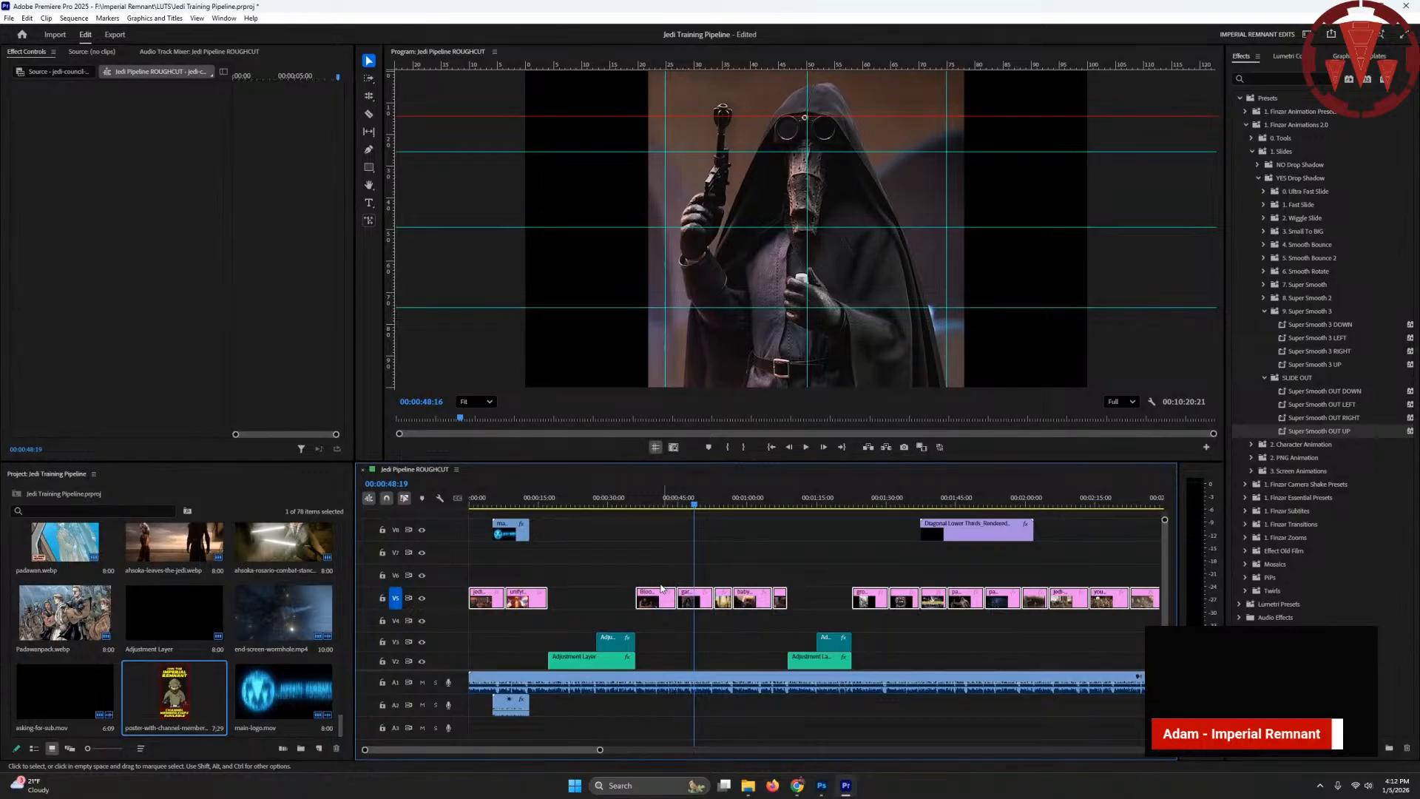
{"action": "mouse_move", "coordinate": [694, 576]}
{"action": "left_mouse_down"}
{"action": "mouse_move", "coordinate": [671, 576]}
{"action": "mouse_move", "coordinate": [778, 587]}
{"action": "mouse_move", "coordinate": [660, 585]}
{"action": "mouse_move", "coordinate": [654, 621]}
{"action": "left_mouse_up"}
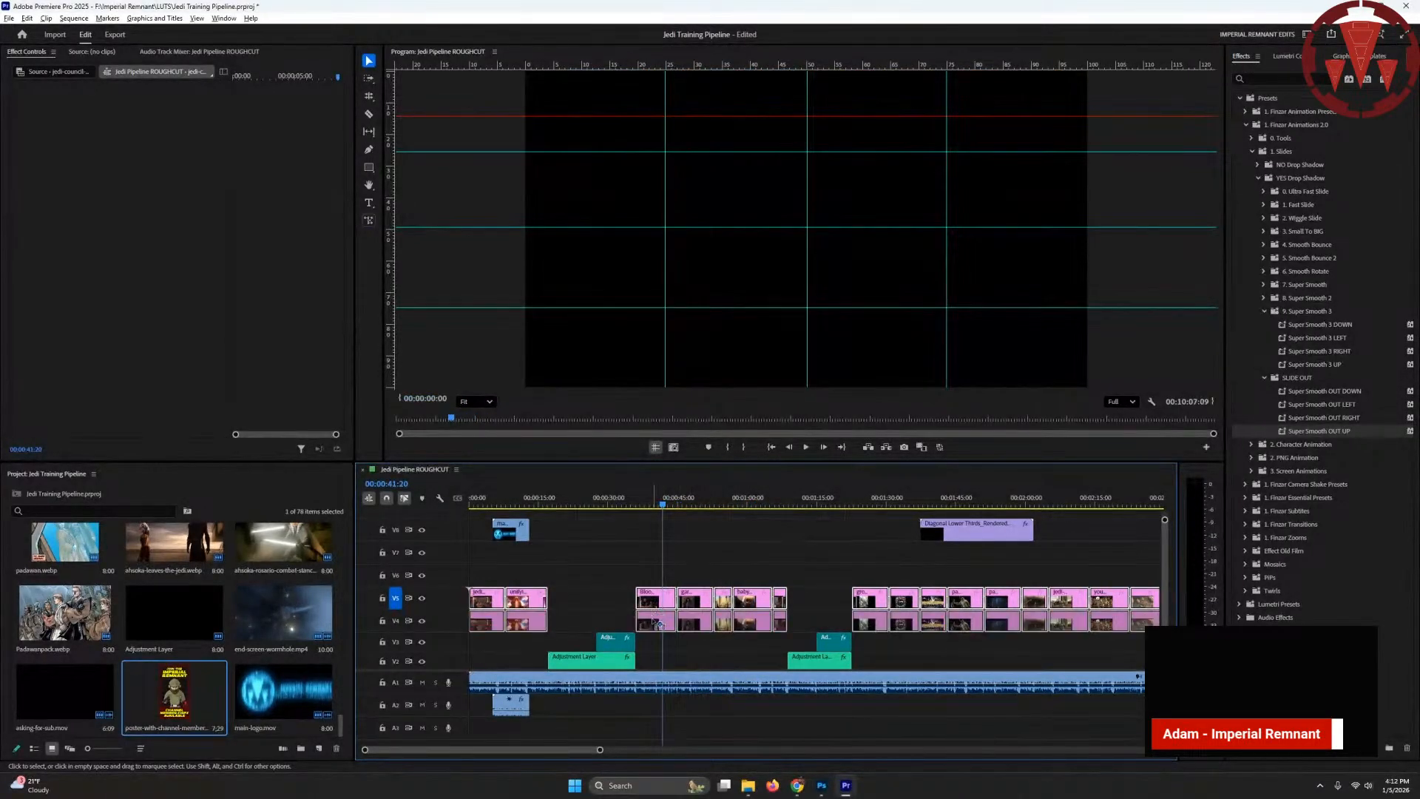
- Nest the duplicated image clips on V4 into one sequence, keeping the suggested name
{"action": "right_click", "coordinate": [523, 621]}
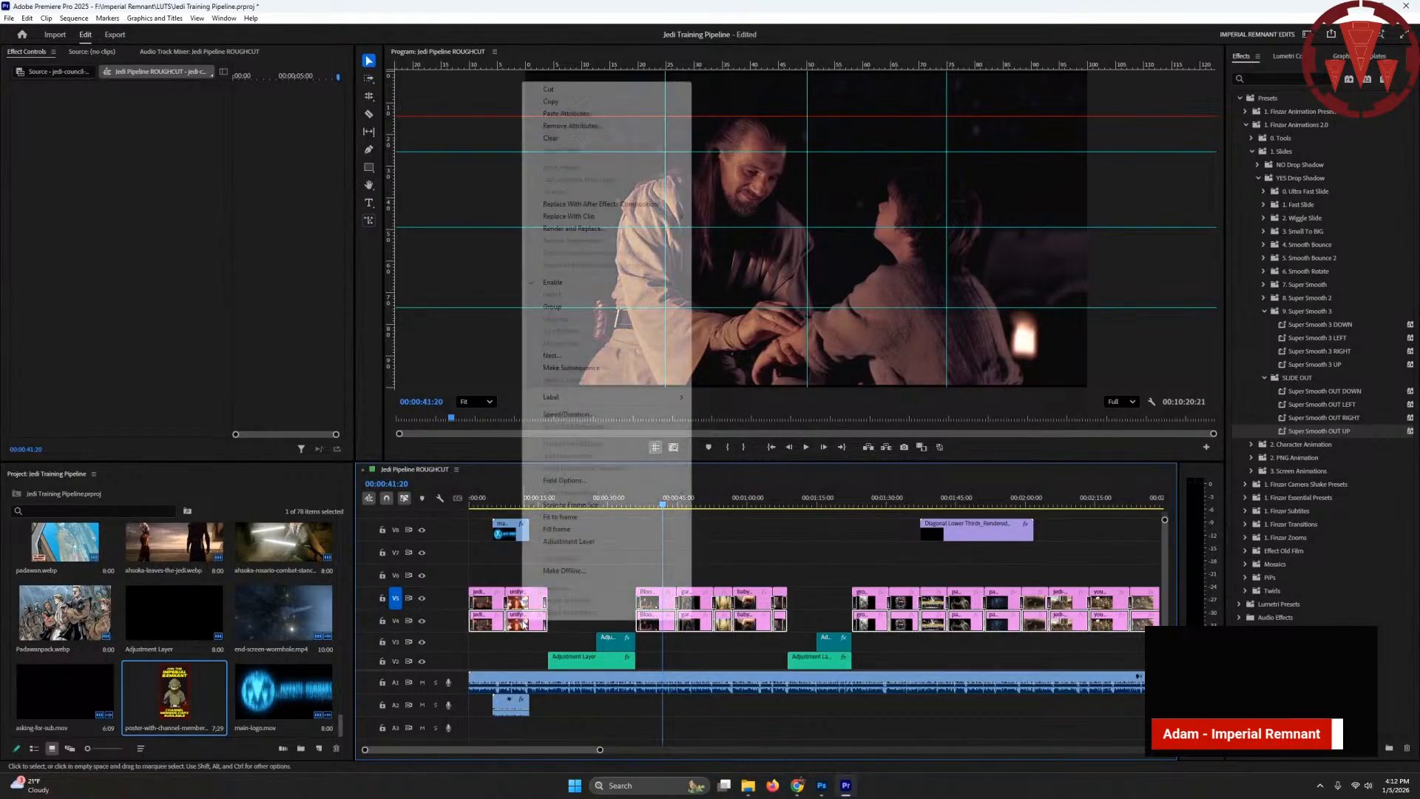
{"action": "left_click", "coordinate": [553, 356]}
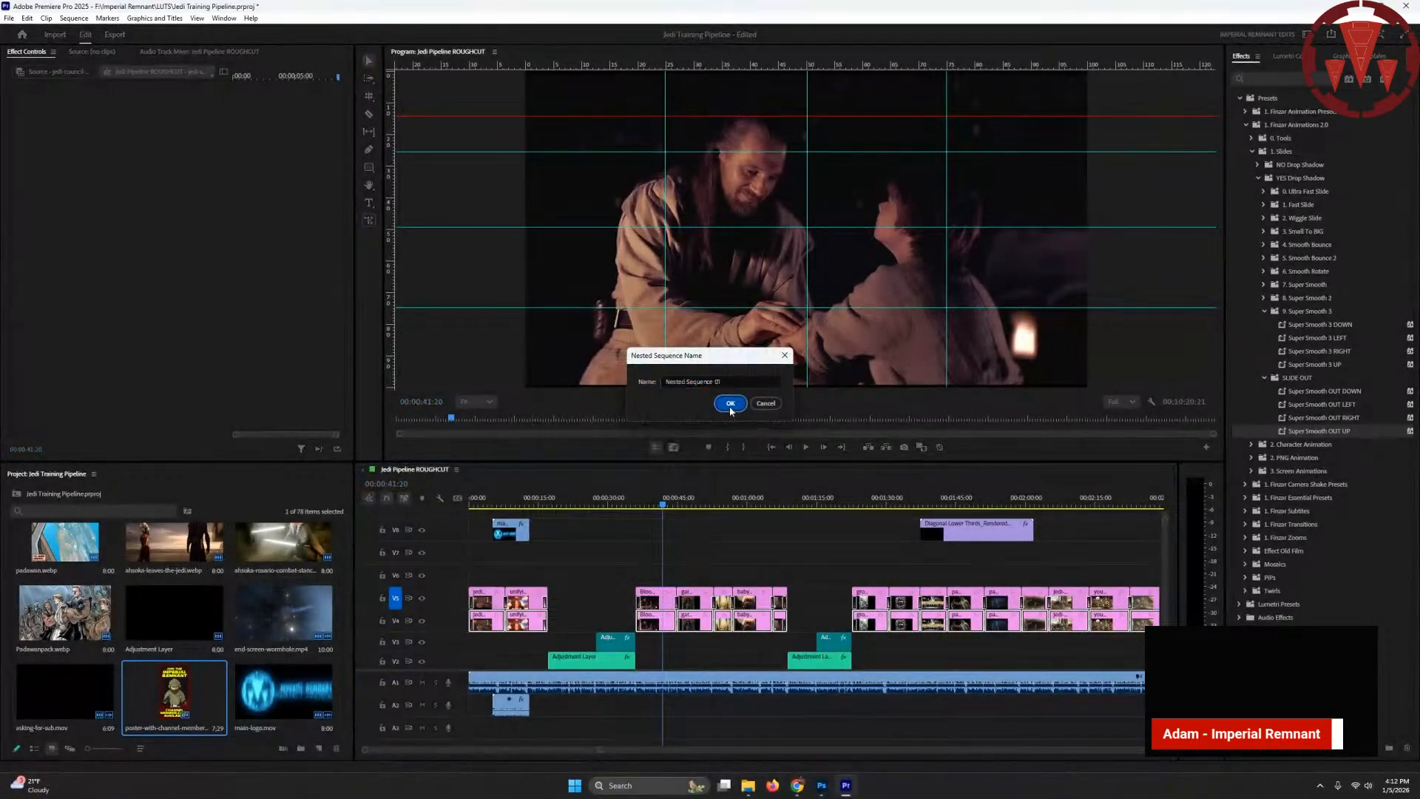
{"action": "left_click", "coordinate": [726, 401]}
- Set the scale of the nested background sequence on V4 to 300 while viewing the hooded figure image at 00:00:48:08
{"action": "left_click", "coordinate": [694, 506]}
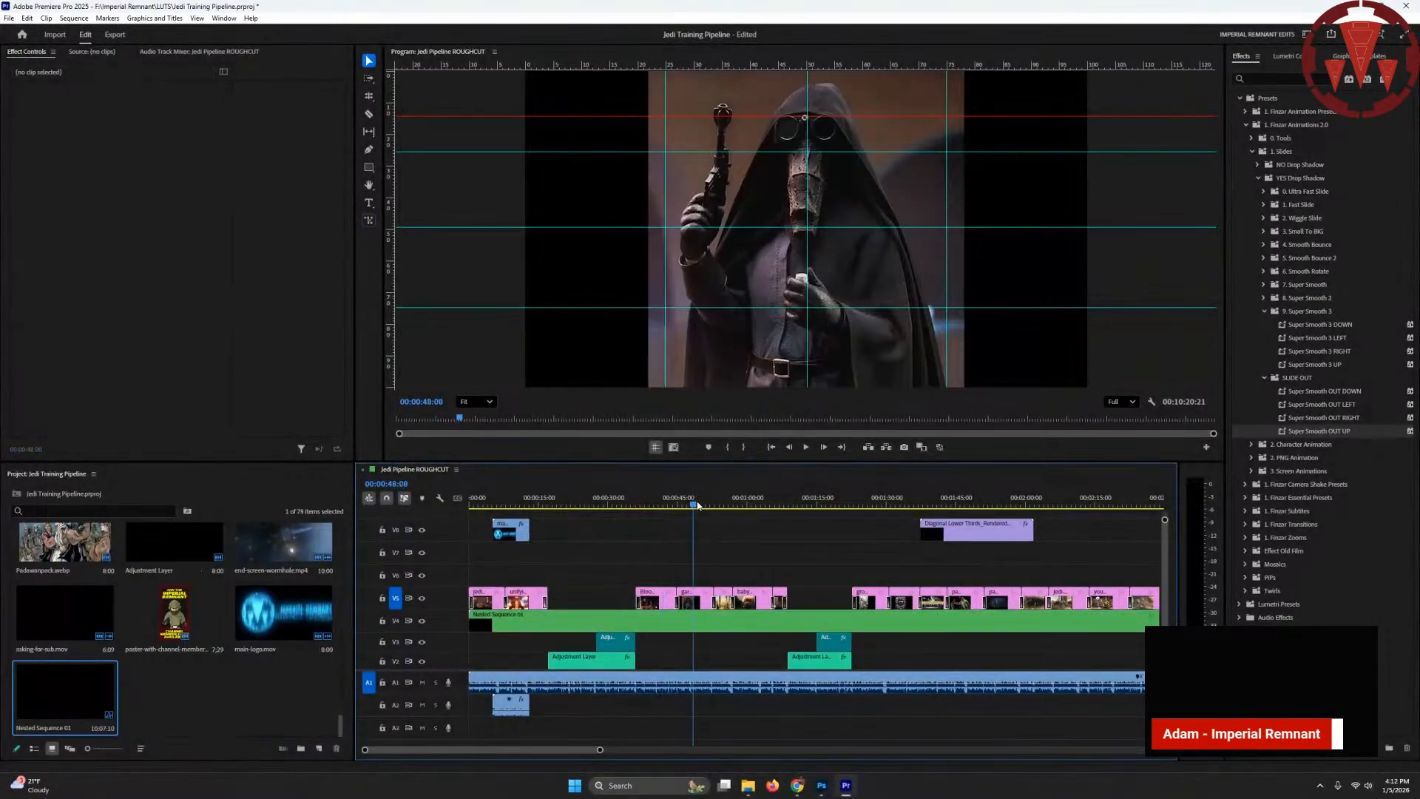
{"action": "left_click", "coordinate": [722, 627]}
{"action": "left_click", "coordinate": [132, 121]}
{"action": "type", "text": "300"}
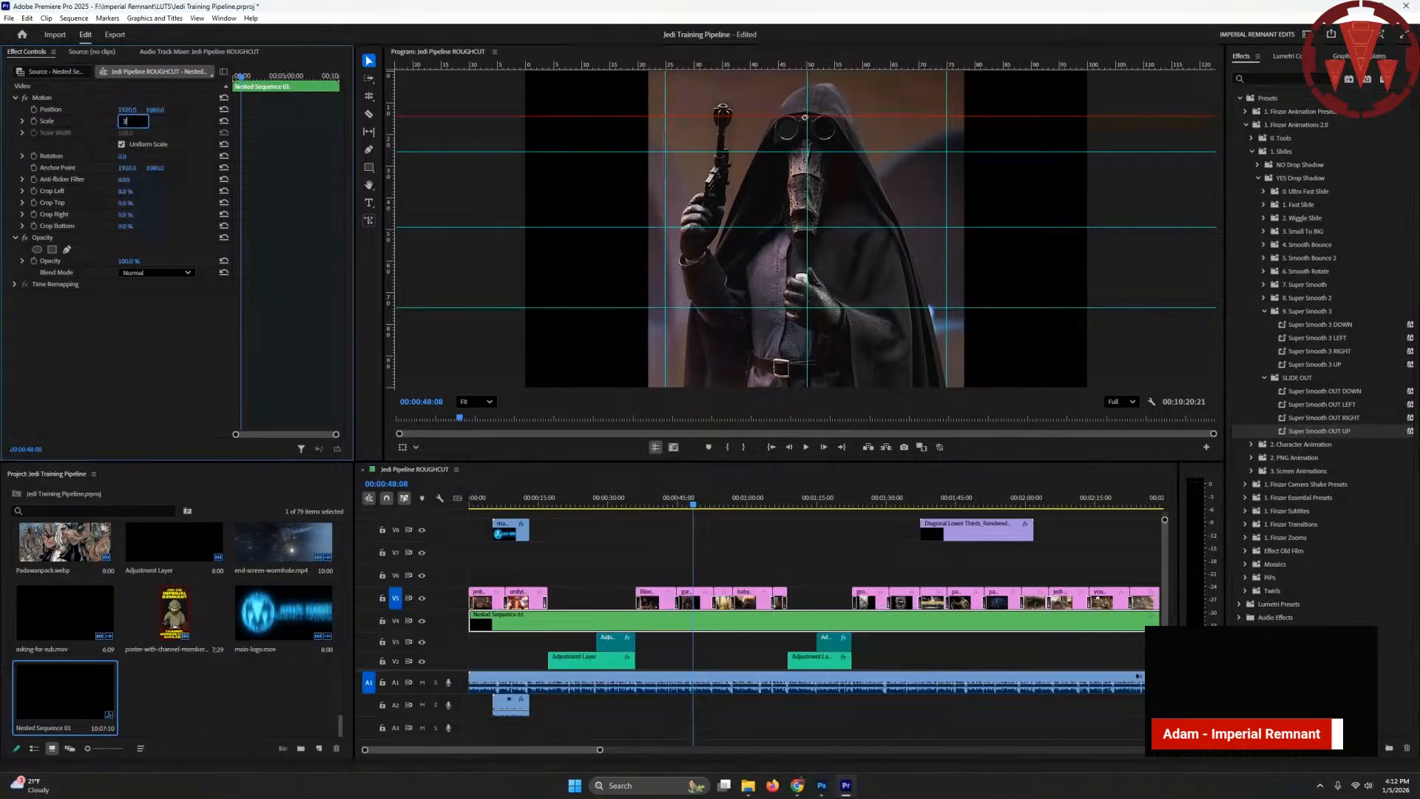
{"action": "key", "text": "Return"}
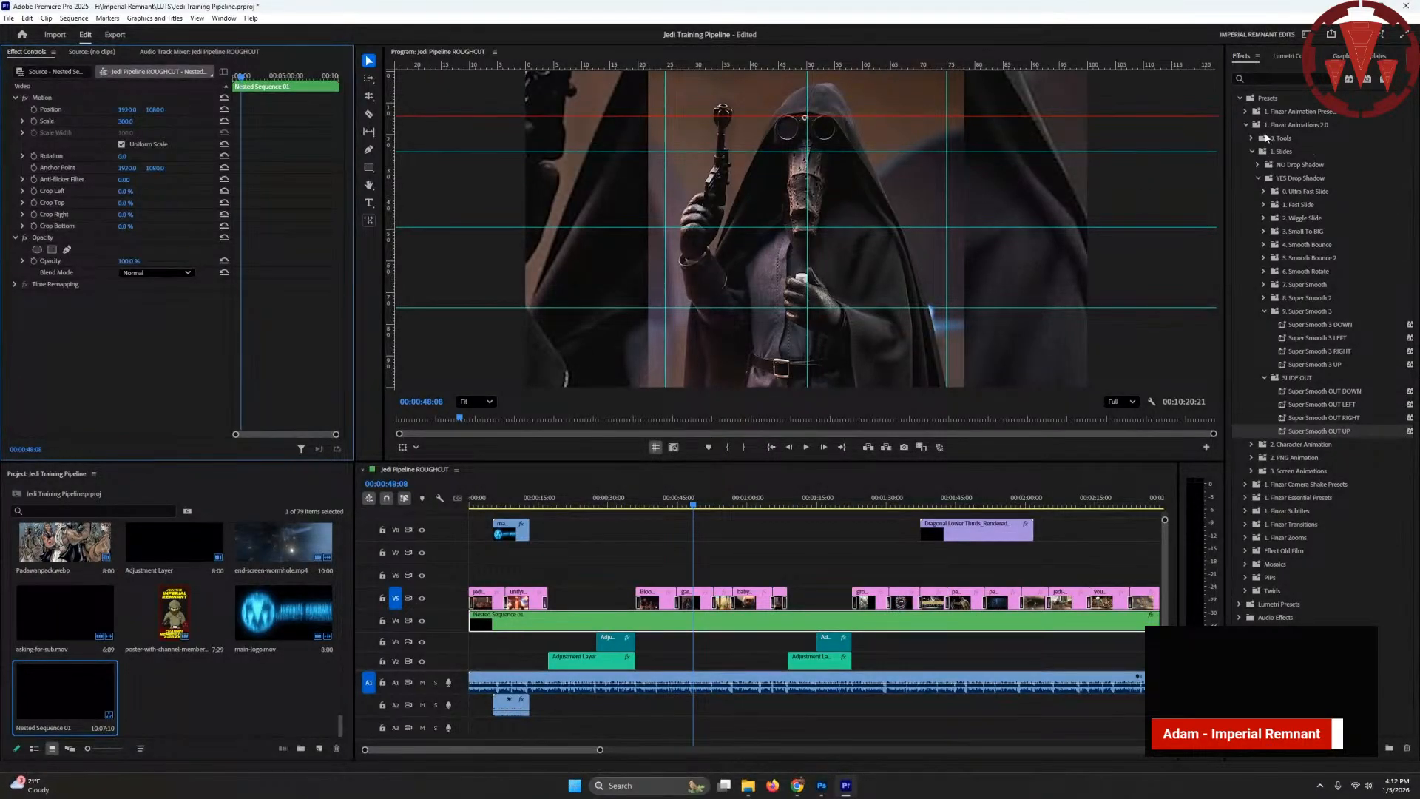
- Apply the Background Blur preset from PNG Animation to the nested sequence and increase its blurriness
{"action": "left_click", "coordinate": [1250, 151]}
{"action": "left_click", "coordinate": [1253, 177]}
{"action": "left_click_drag", "start_coordinate": [1296, 191], "coordinate": [725, 622]}
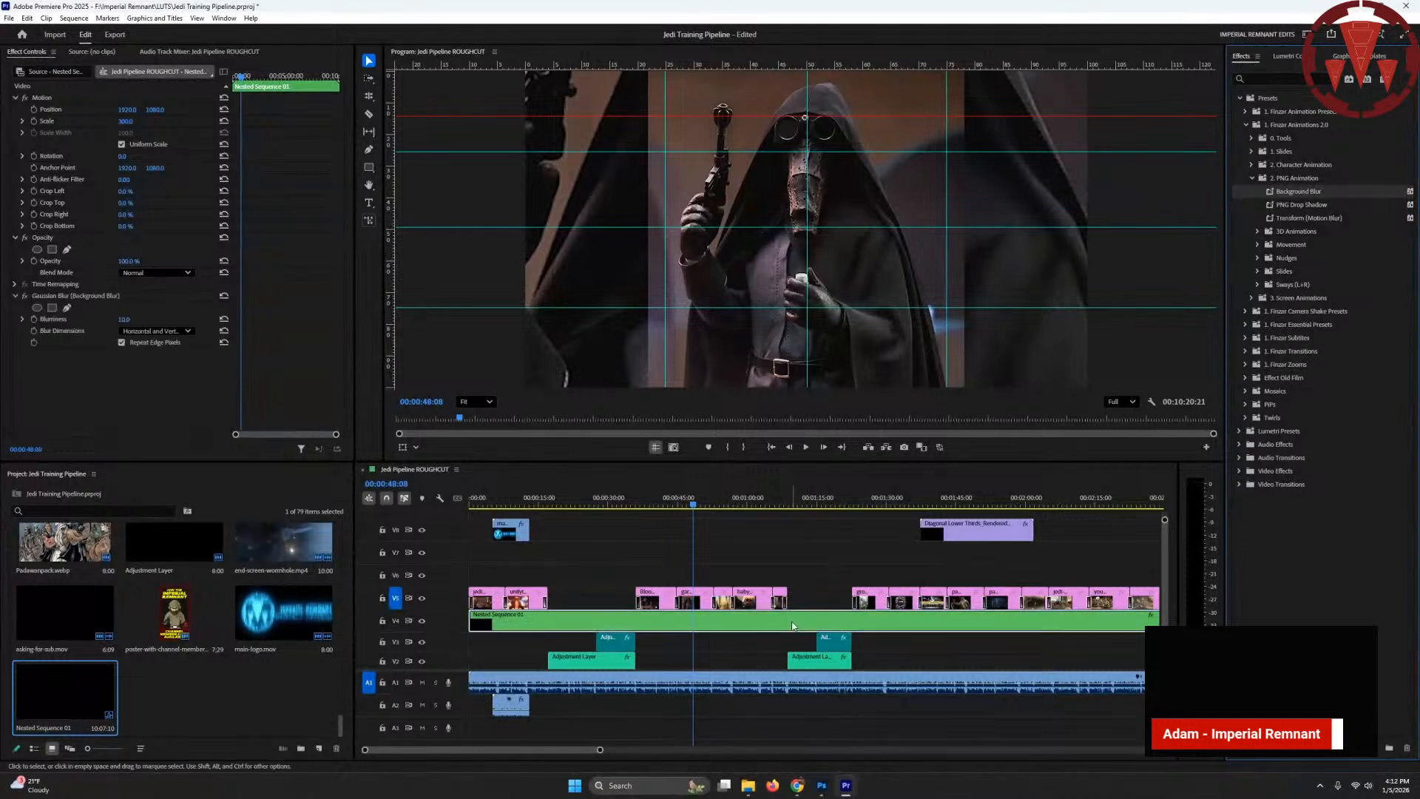
{"action": "left_click", "coordinate": [126, 320]}
{"action": "type", "text": "48:"}
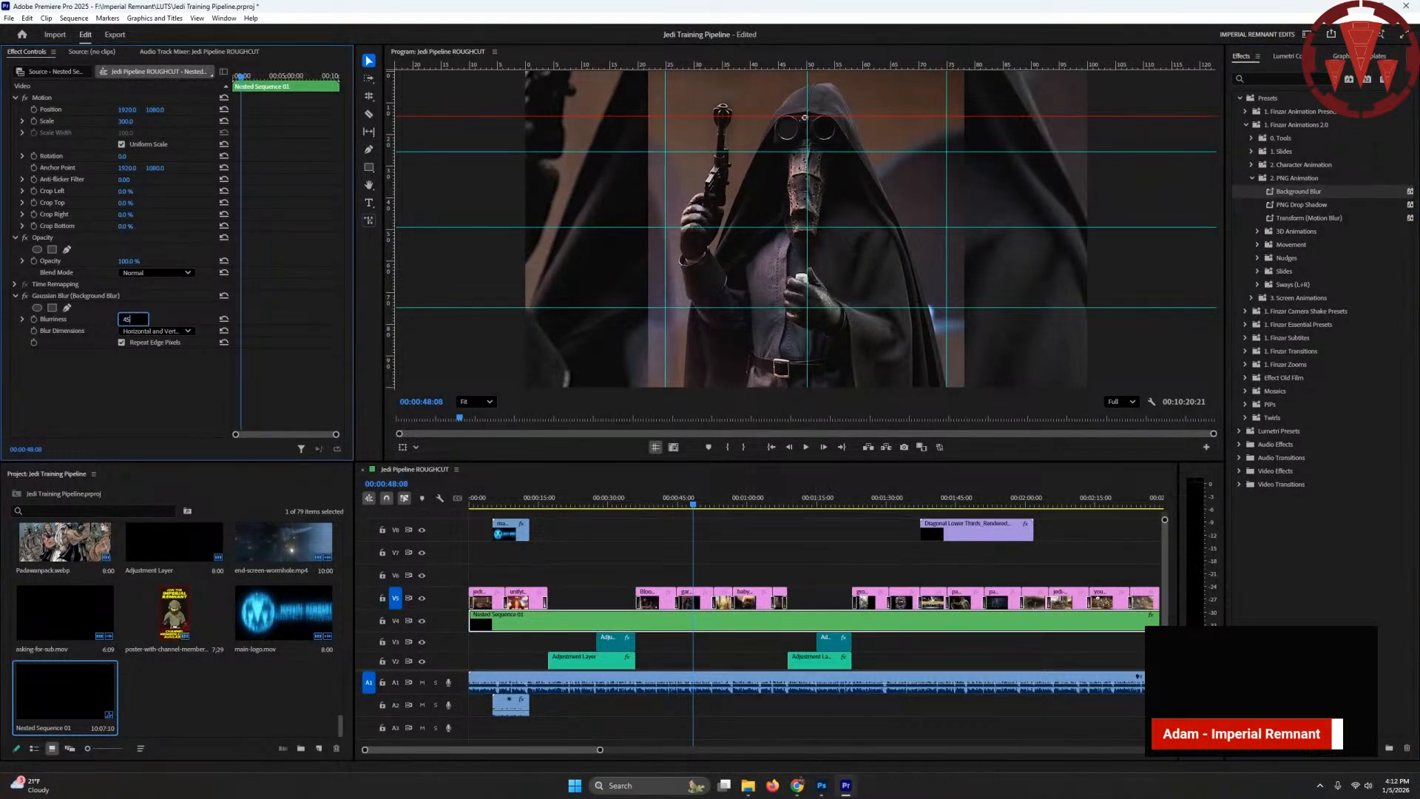
{"action": "type", "text": "0"}
{"action": "key", "text": "Return"}
- Select all image clips on V5 and apply the PNG Drop Shadow preset to them
{"action": "key", "text": "a"}
{"action": "left_click", "coordinate": [473, 610], "text": "shift"}
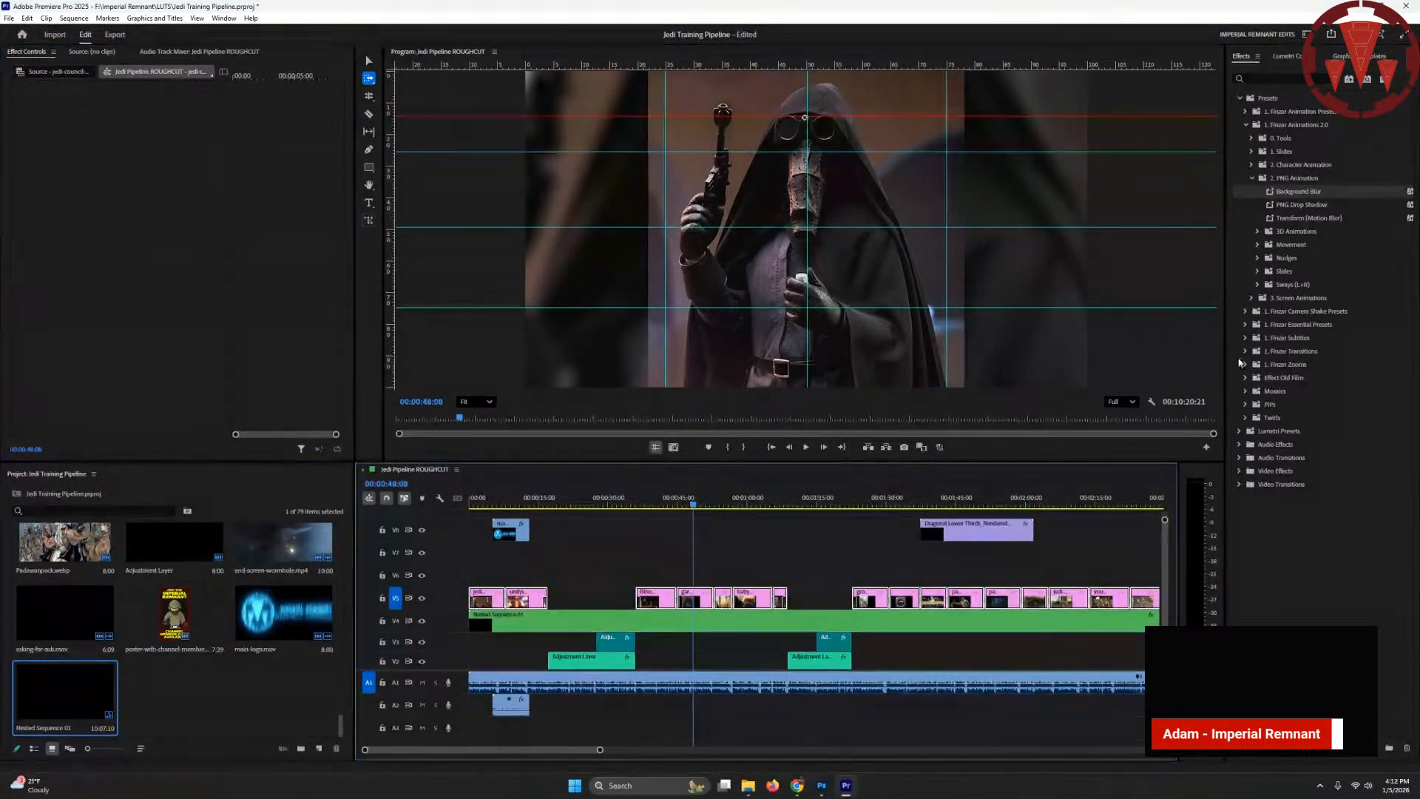
{"action": "left_click_drag", "start_coordinate": [1305, 205], "coordinate": [721, 596]}
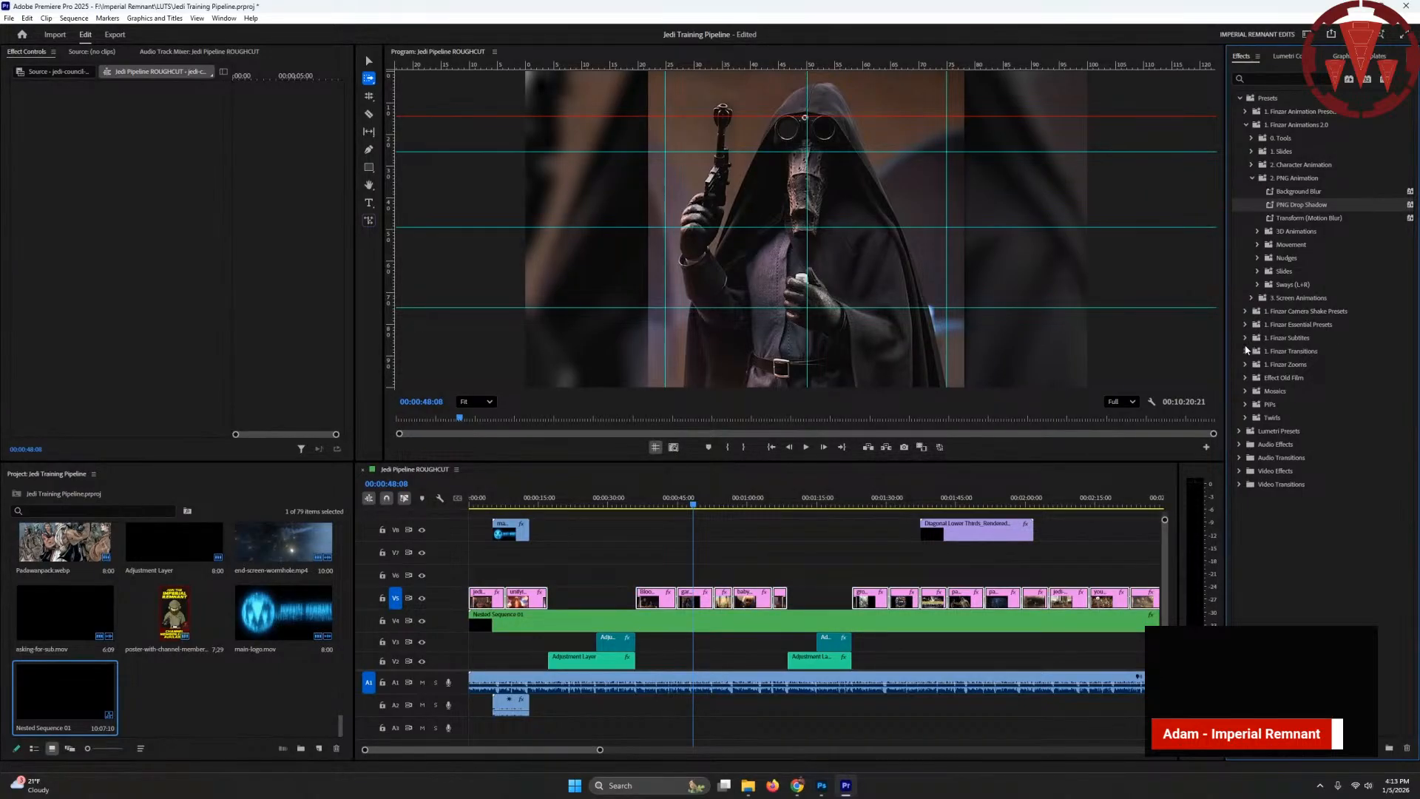
- Apply the 60FPS linear Slow Continuous Zoom (115) preset to all V5 image clips
{"action": "left_click", "coordinate": [1246, 365]}
{"action": "left_click", "coordinate": [1253, 418]}
{"action": "left_click", "coordinate": [1258, 484]}
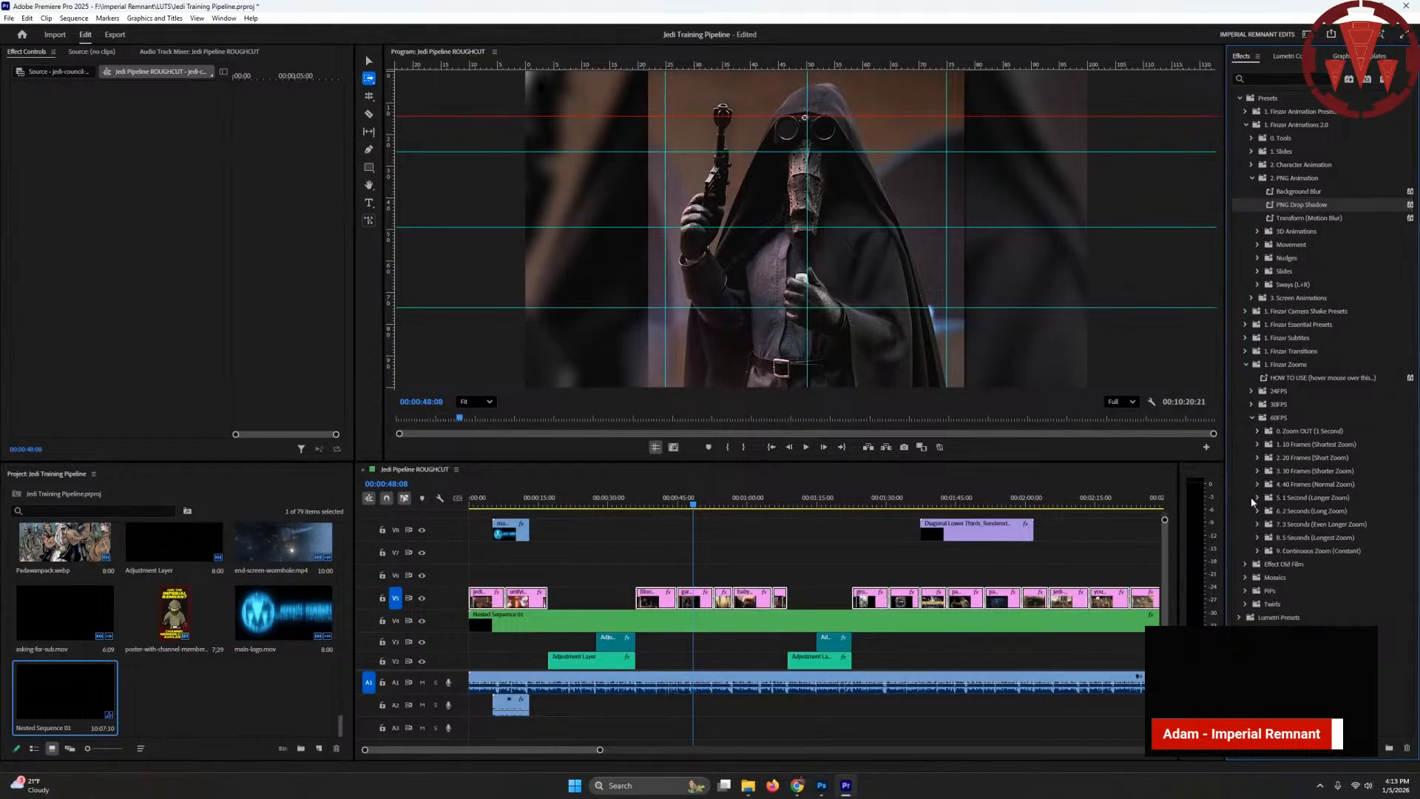
{"action": "left_click", "coordinate": [1259, 551]}
{"action": "left_click", "coordinate": [1265, 565]}
{"action": "left_click_drag", "start_coordinate": [1324, 604], "coordinate": [483, 572]}
{"action": "key", "text": "v"}
- Delete the Cross Dissolves at the start of the first V5 image and at the end of the second
{"action": "left_click_drag", "start_coordinate": [600, 753], "coordinate": [417, 751]}
{"action": "left_click", "coordinate": [496, 601]}
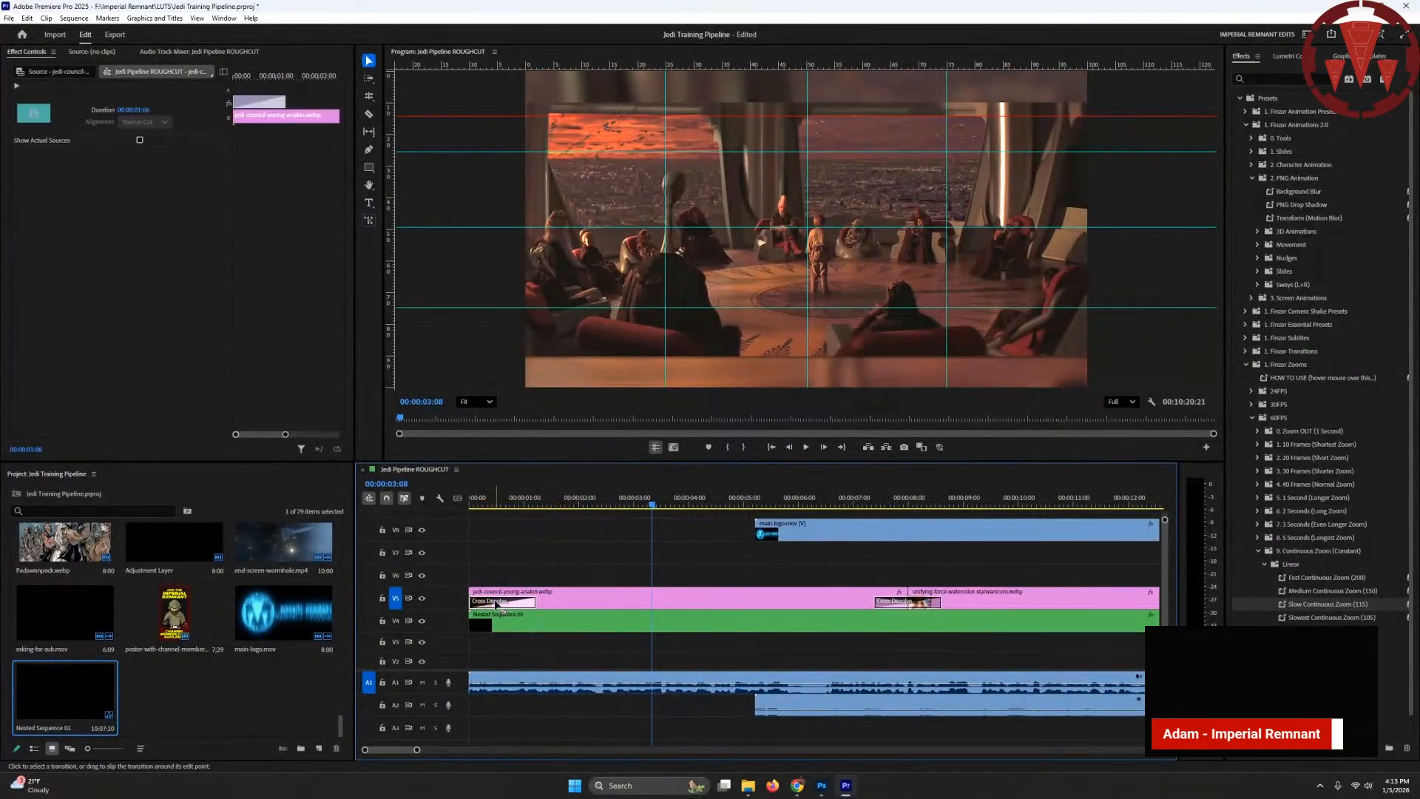
{"action": "key", "text": "Delete"}
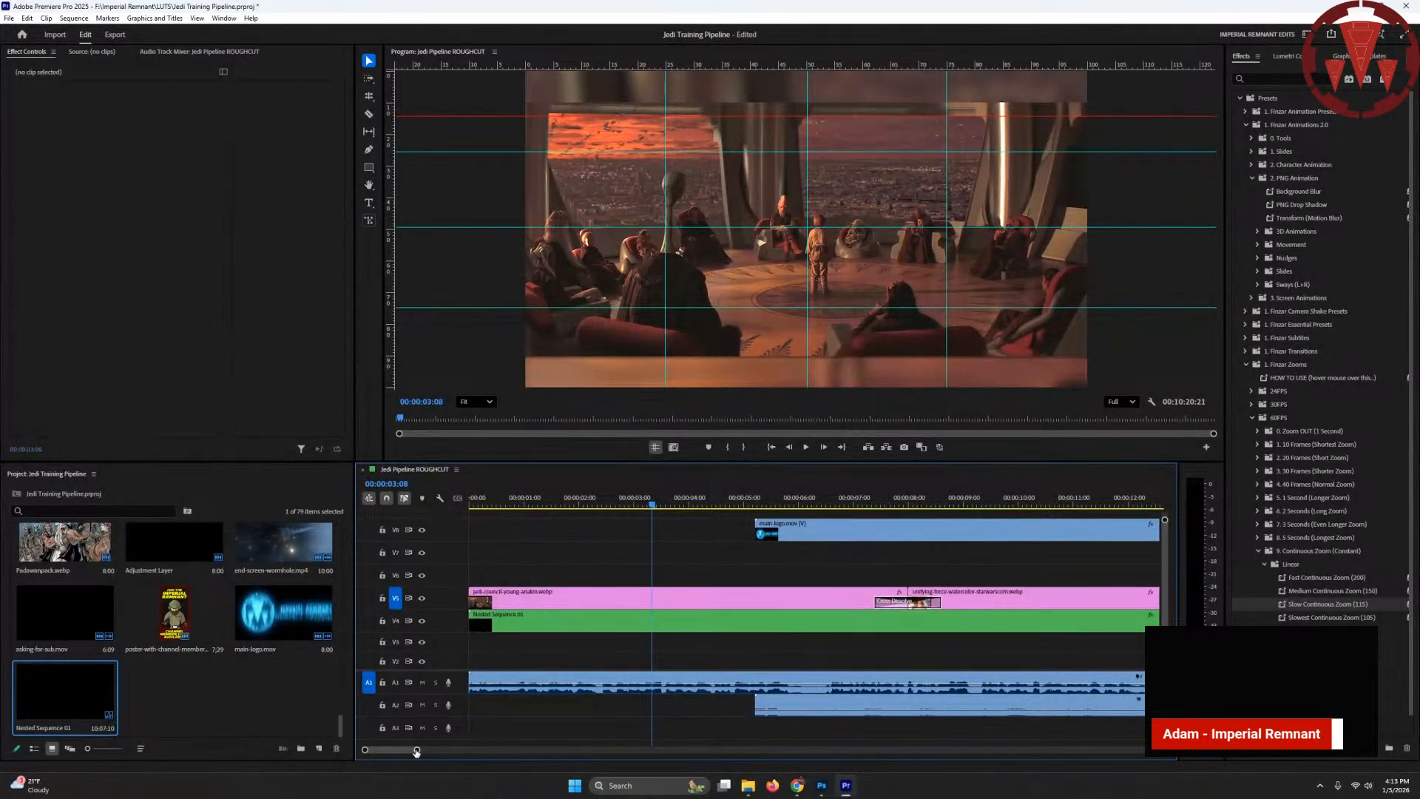
{"action": "left_click_drag", "start_coordinate": [416, 751], "coordinate": [440, 750]}
{"action": "left_click", "coordinate": [658, 601]}
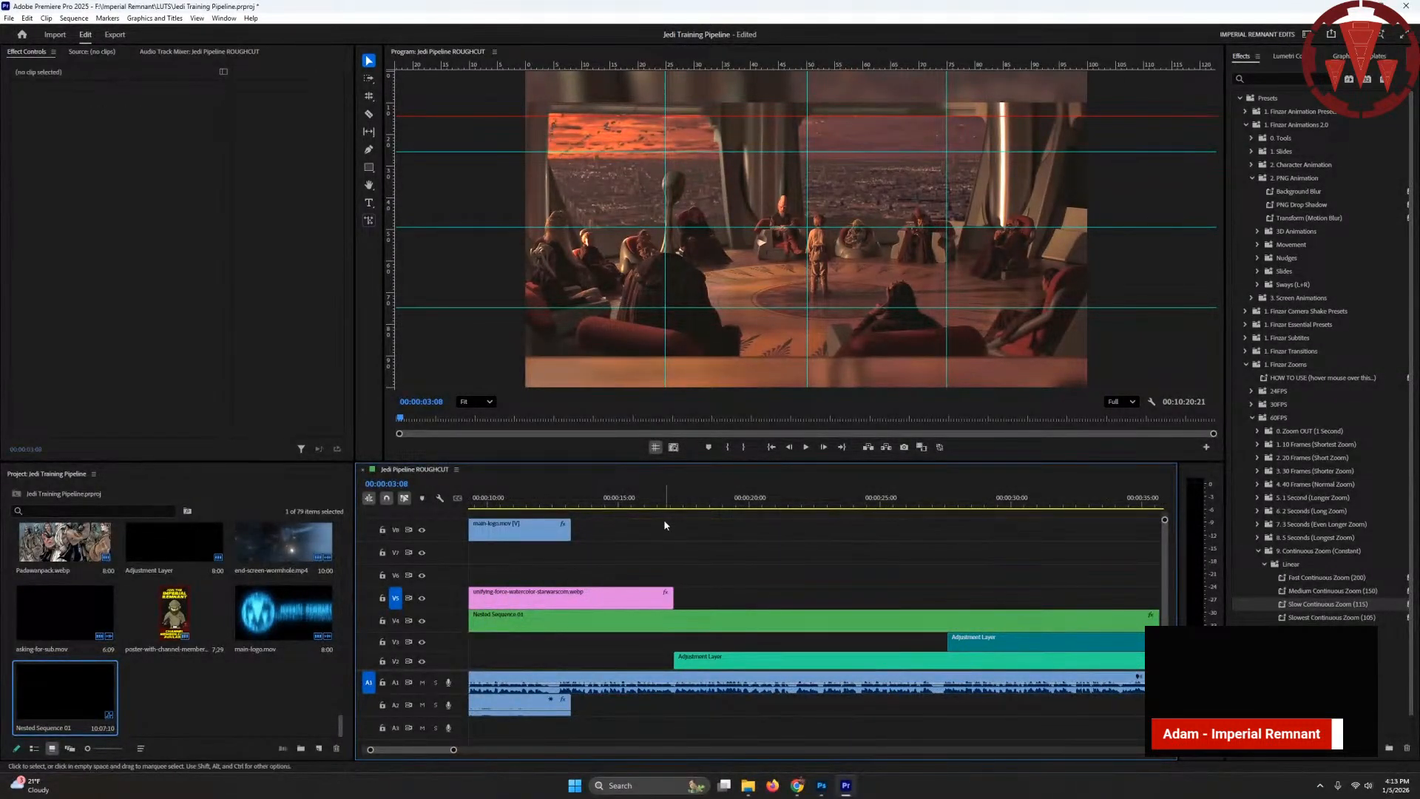
{"action": "key", "text": "Delete"}
- Place an Adjustment Layer on V6 directly after the second image clip and set its duration to 00:00:00:08
{"action": "left_click", "coordinate": [652, 505]}
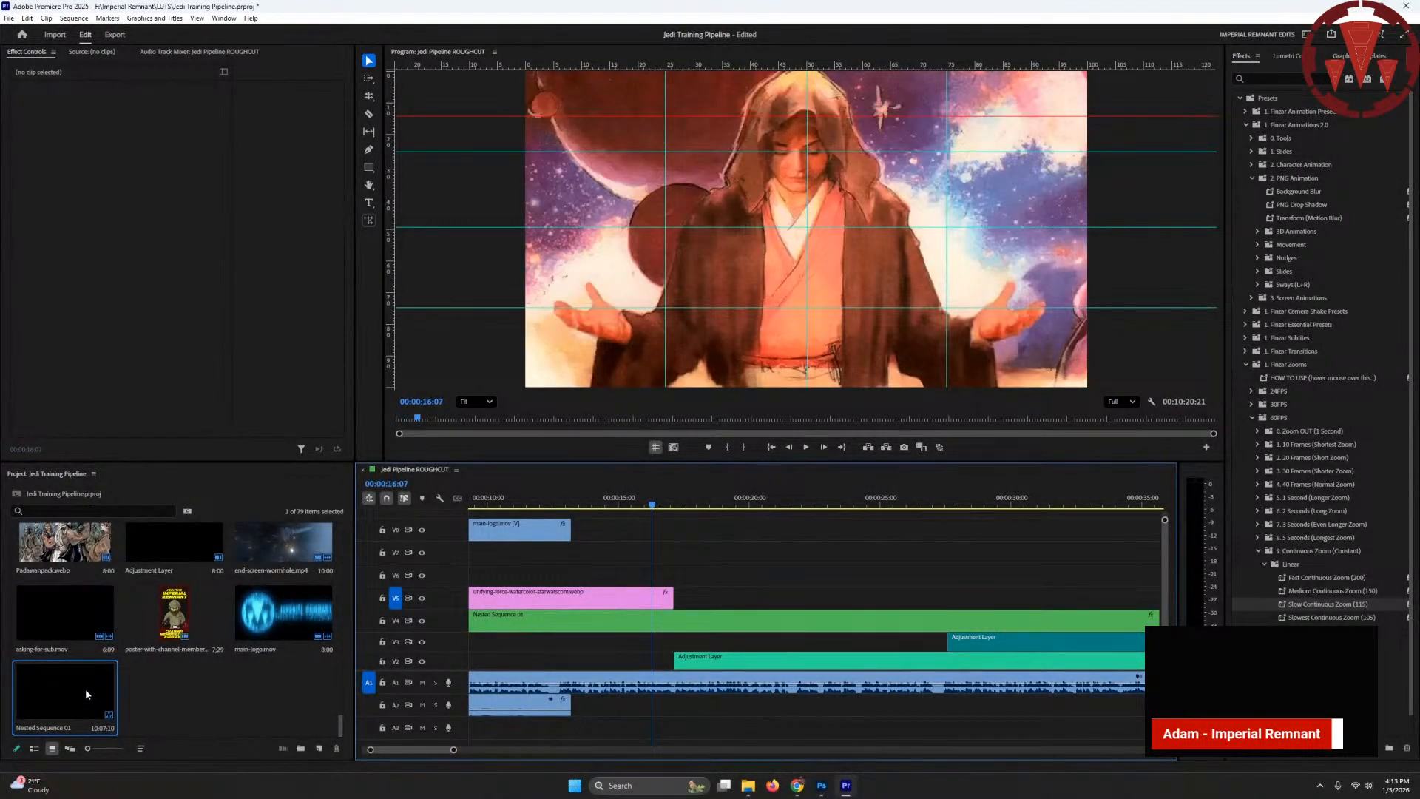
{"action": "left_click", "coordinate": [199, 561]}
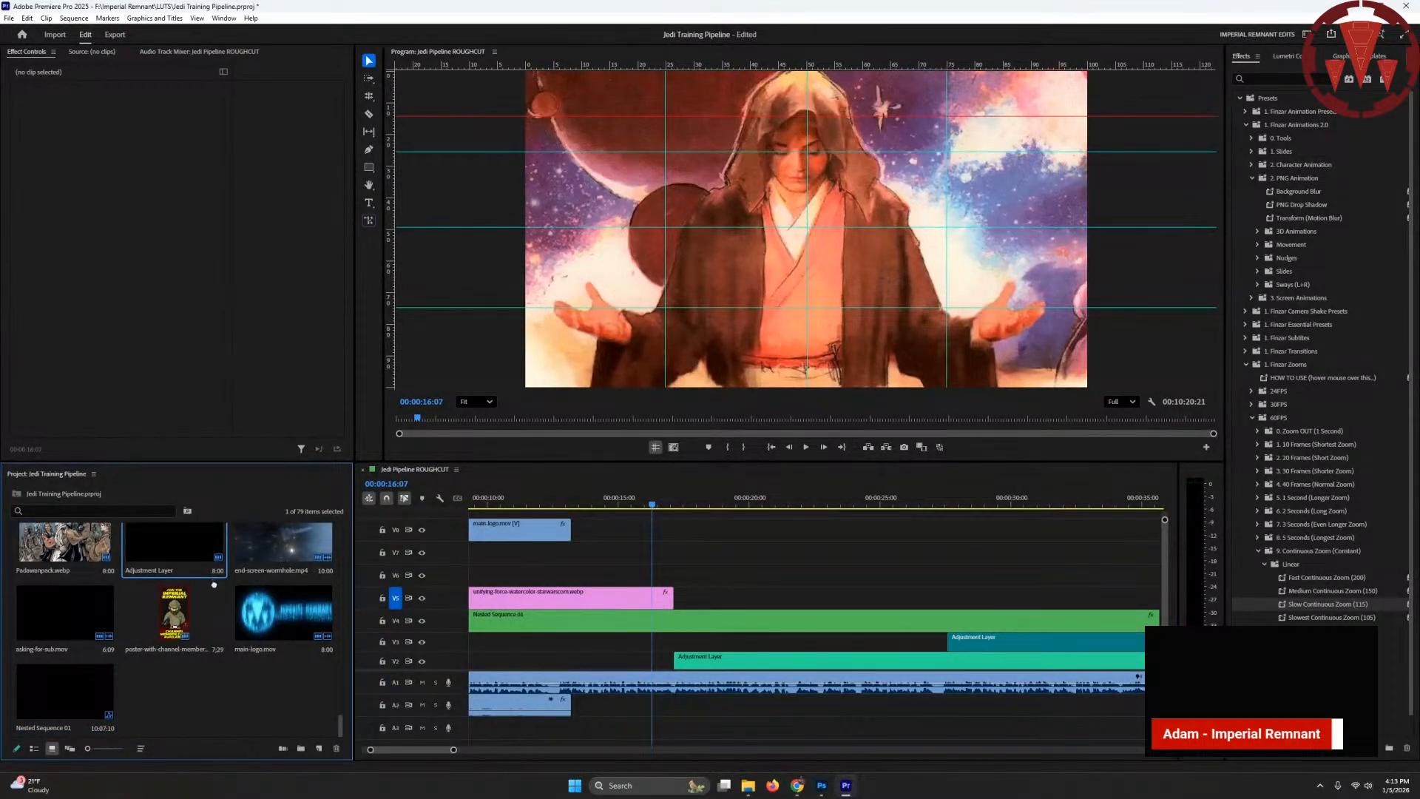
{"action": "left_click_drag", "start_coordinate": [199, 562], "coordinate": [727, 586]}
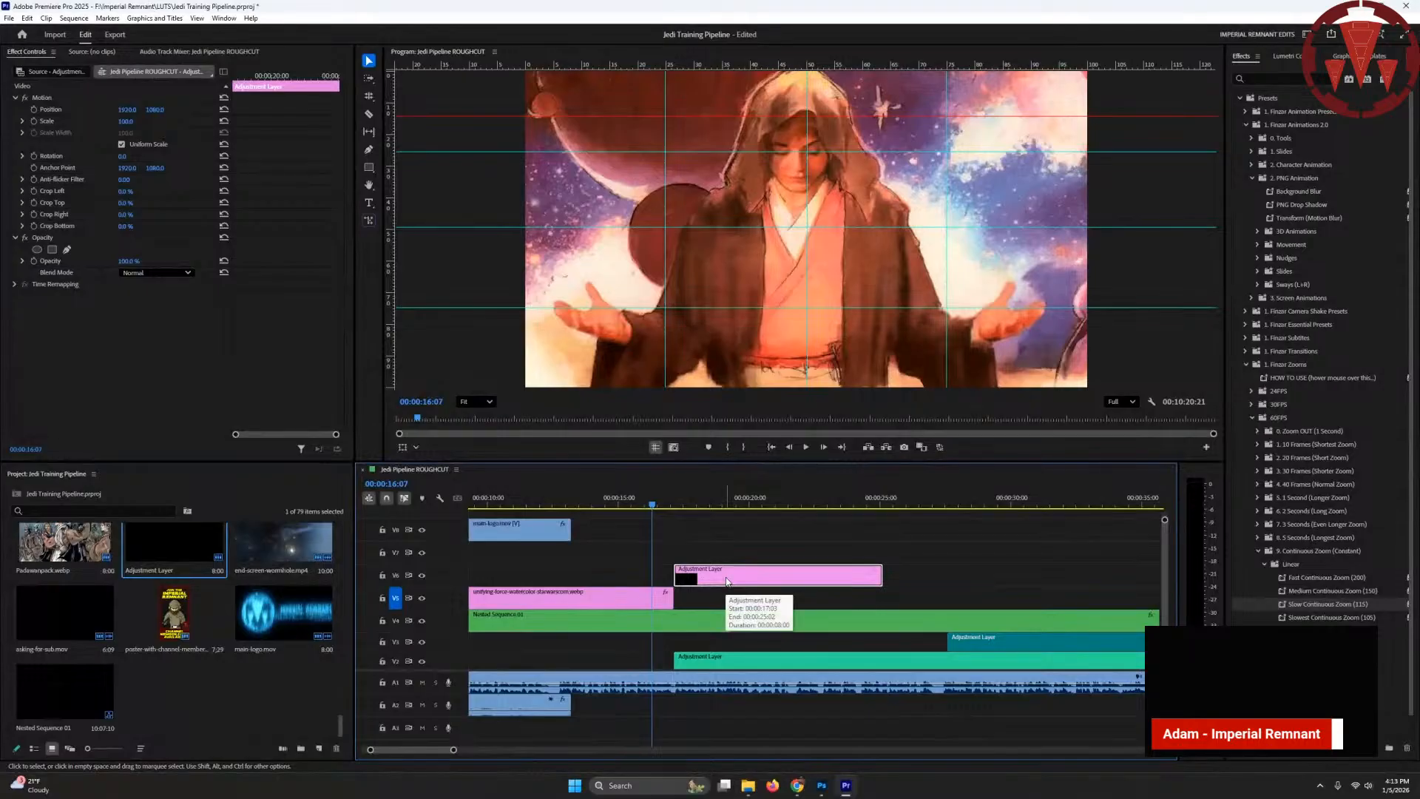
{"action": "key", "text": "ctrl+r"}
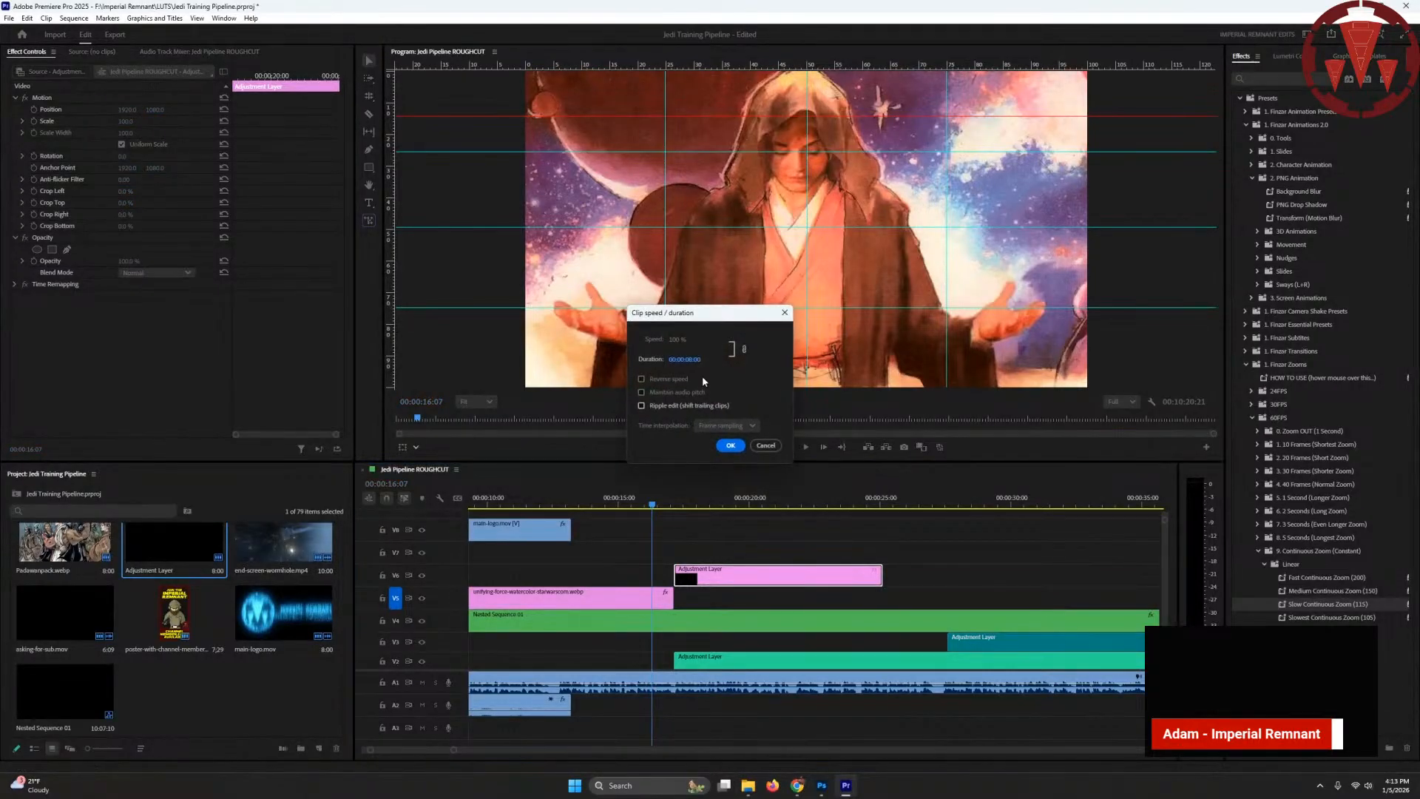
{"action": "left_click", "coordinate": [695, 359]}
{"action": "key", "text": "BackSpace"}
{"action": "type", "text": "00:"}
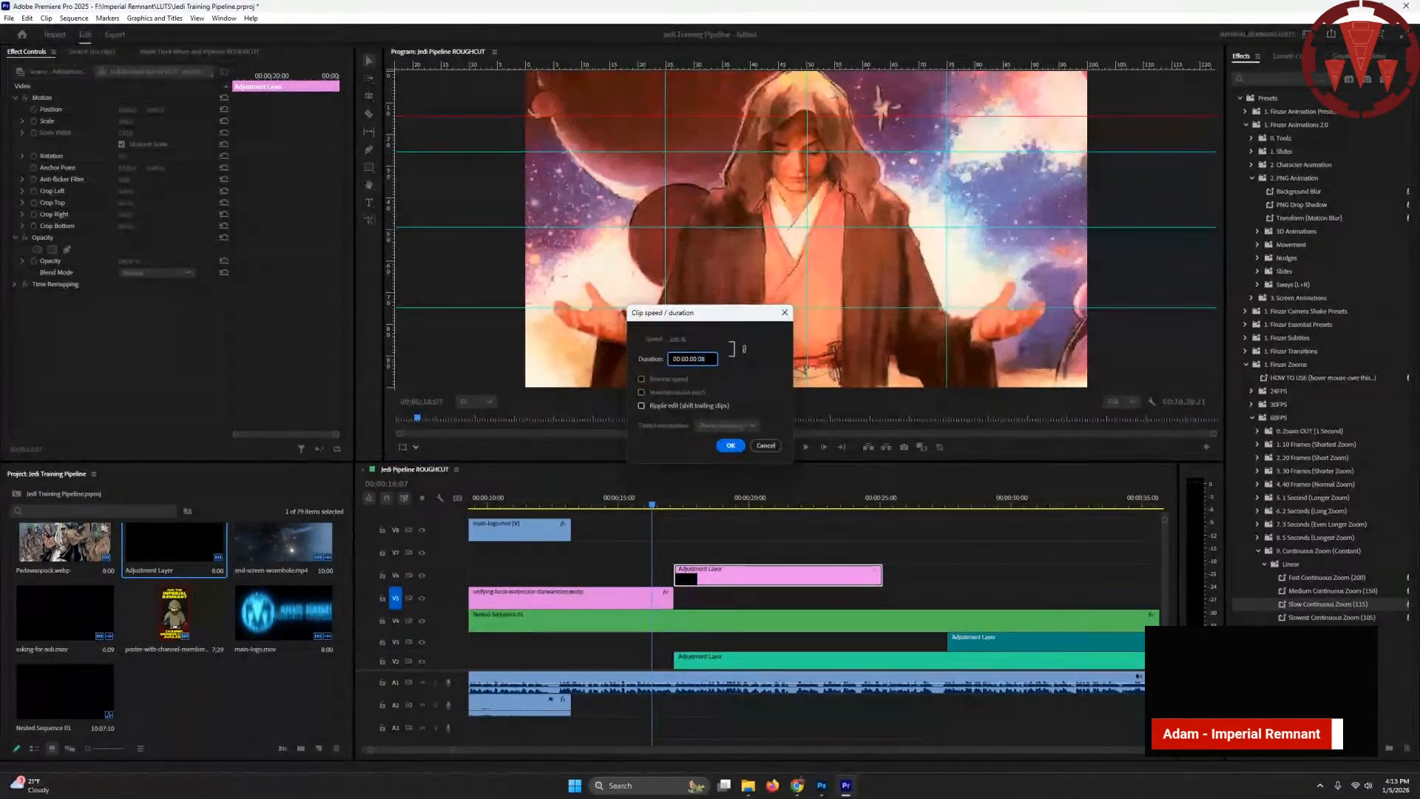
{"action": "key", "text": "Return"}
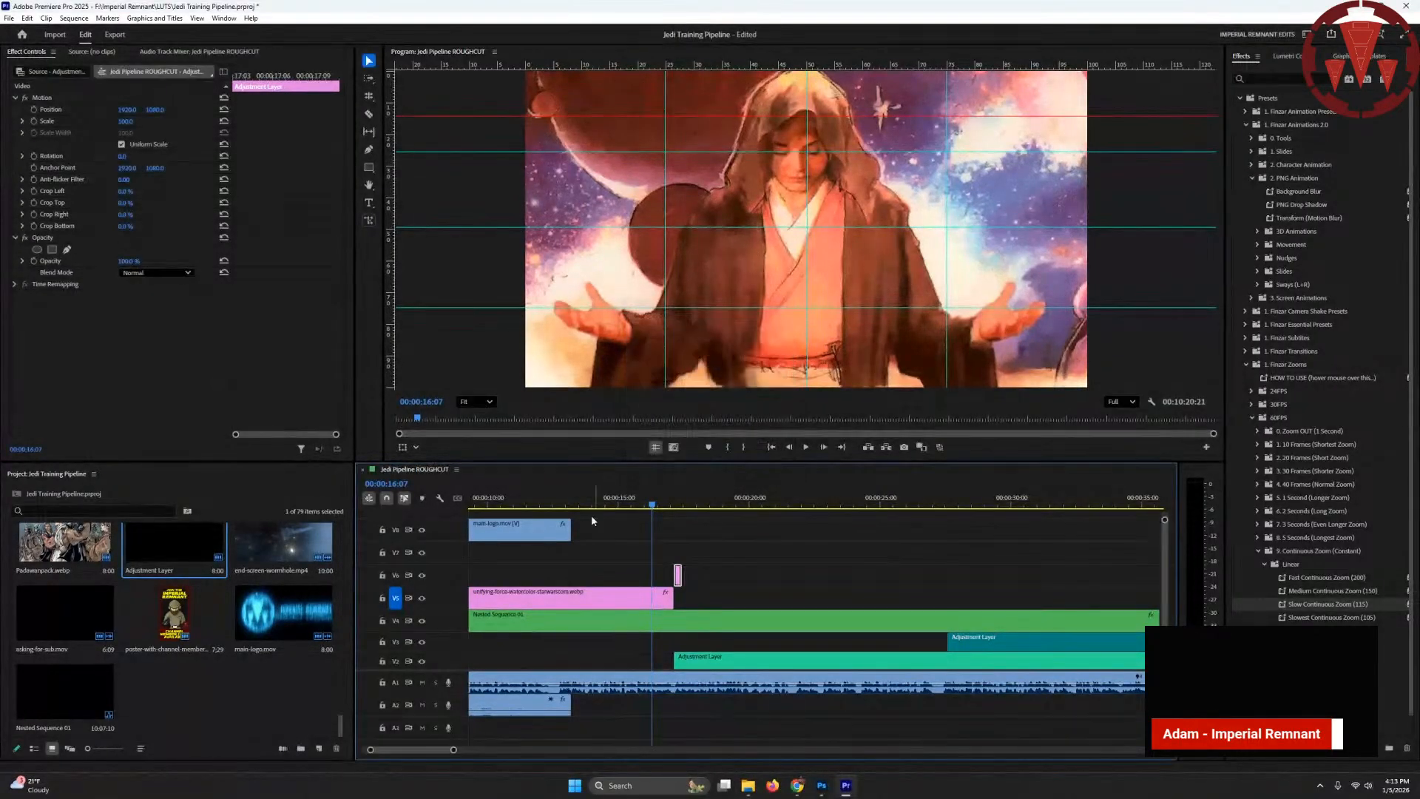
- Duplicate the short adjustment layer so one sits on each side of the cut on V6 and one spans both on V7
{"action": "left_click_drag", "start_coordinate": [681, 582], "coordinate": [689, 555]}
{"action": "left_click", "coordinate": [697, 574]}
{"action": "left_click", "coordinate": [678, 580]}
- Apply the 1. Main Preset from Finzar Transitions to both short adjustment layers on V6
{"action": "left_click", "coordinate": [1247, 365]}
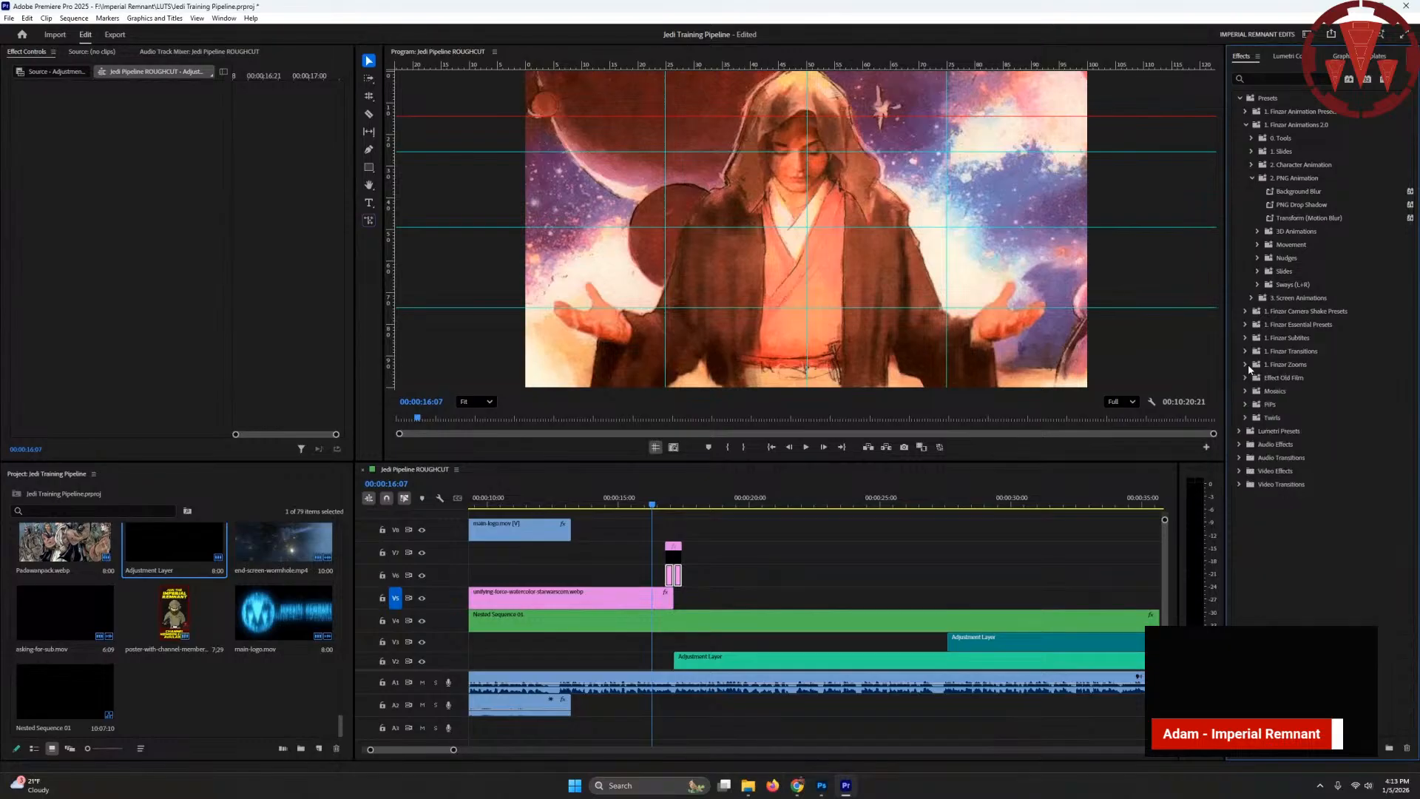
{"action": "left_click", "coordinate": [1246, 125]}
{"action": "left_click", "coordinate": [1248, 192]}
{"action": "left_click", "coordinate": [1248, 192]}
{"action": "left_click", "coordinate": [1247, 179]}
{"action": "left_click_drag", "start_coordinate": [677, 578], "coordinate": [676, 577]}
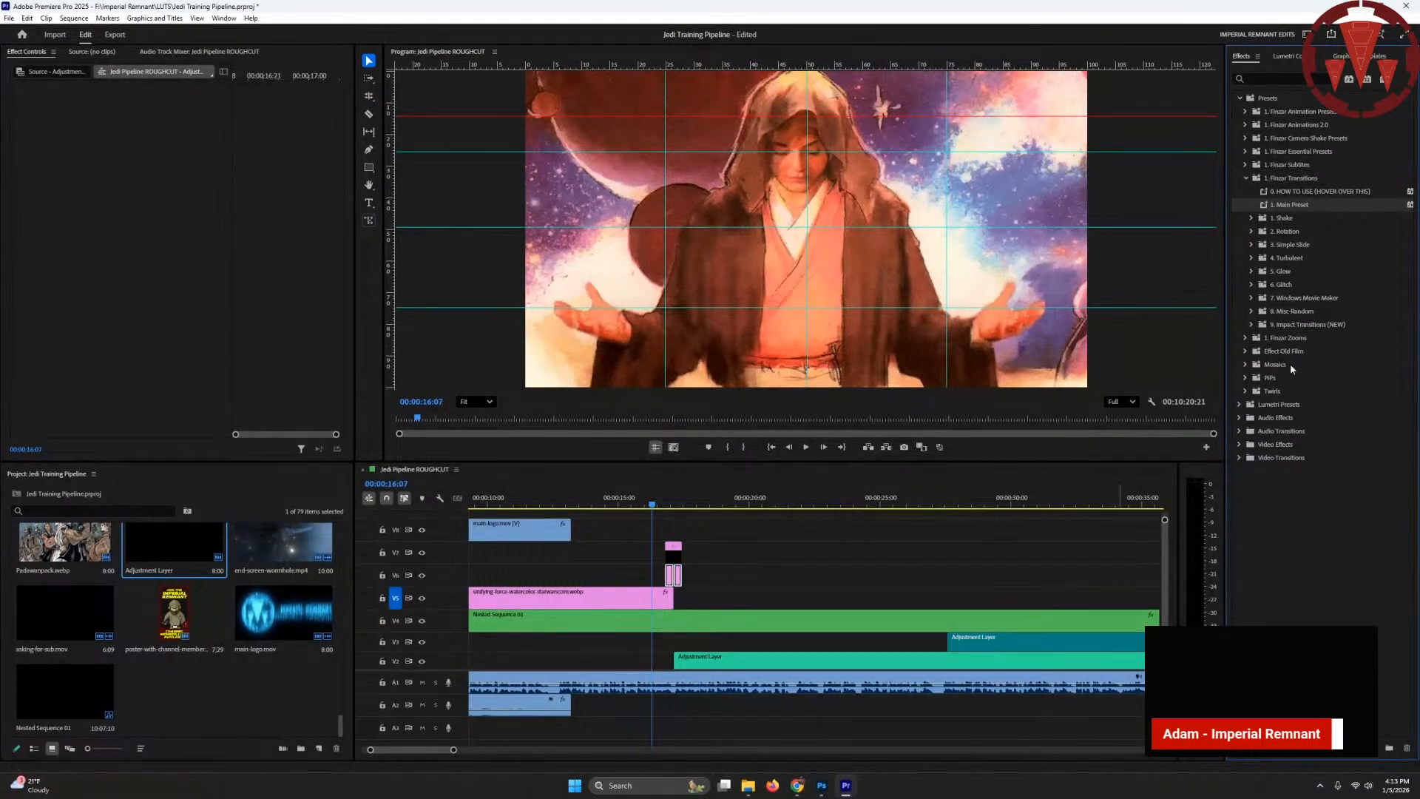
- Apply the Slide TOP LEFT preset to the adjustment layer on V7 and check the effects on the transition layers
{"action": "left_click", "coordinate": [1252, 244]}
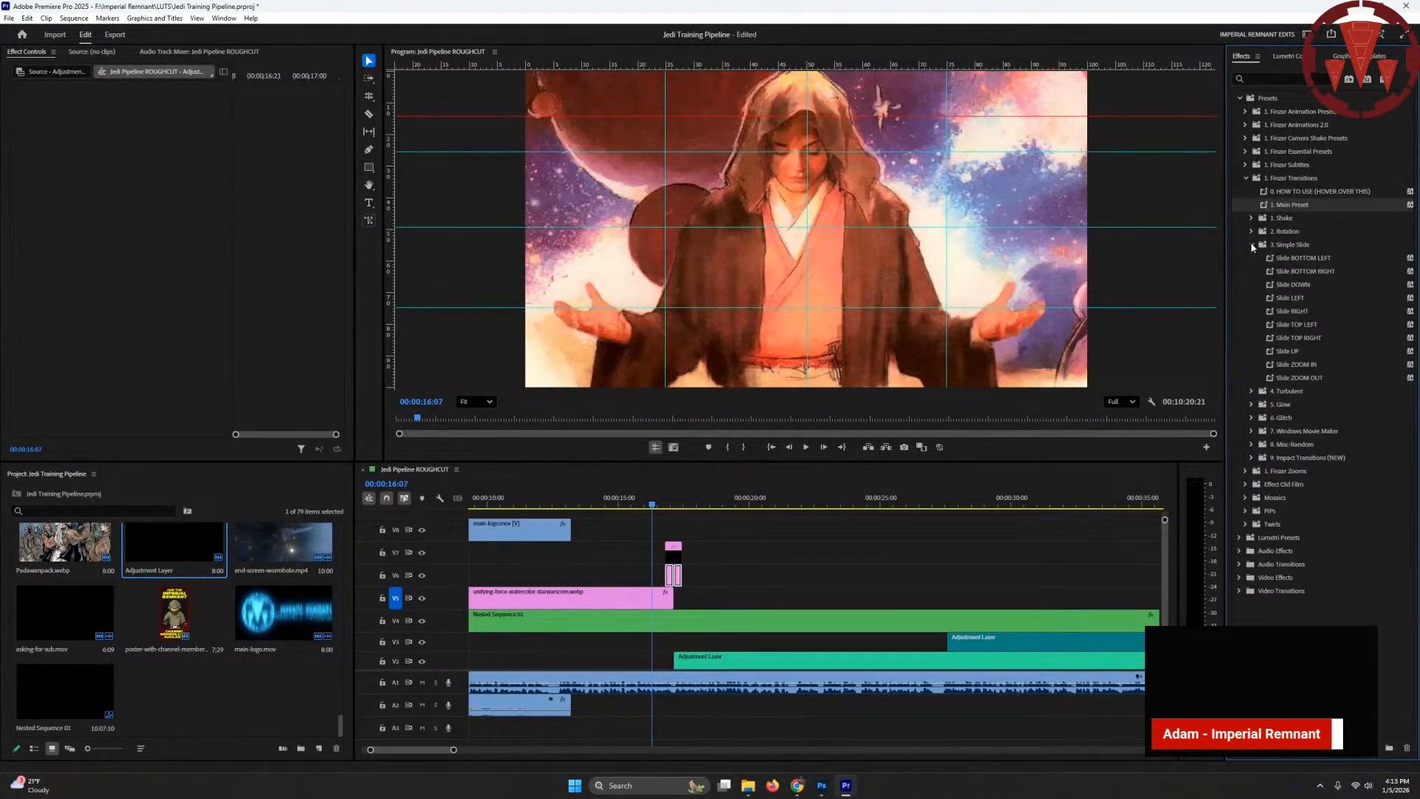
{"action": "left_click", "coordinate": [1305, 326]}
{"action": "left_click_drag", "start_coordinate": [676, 553], "coordinate": [678, 549]}
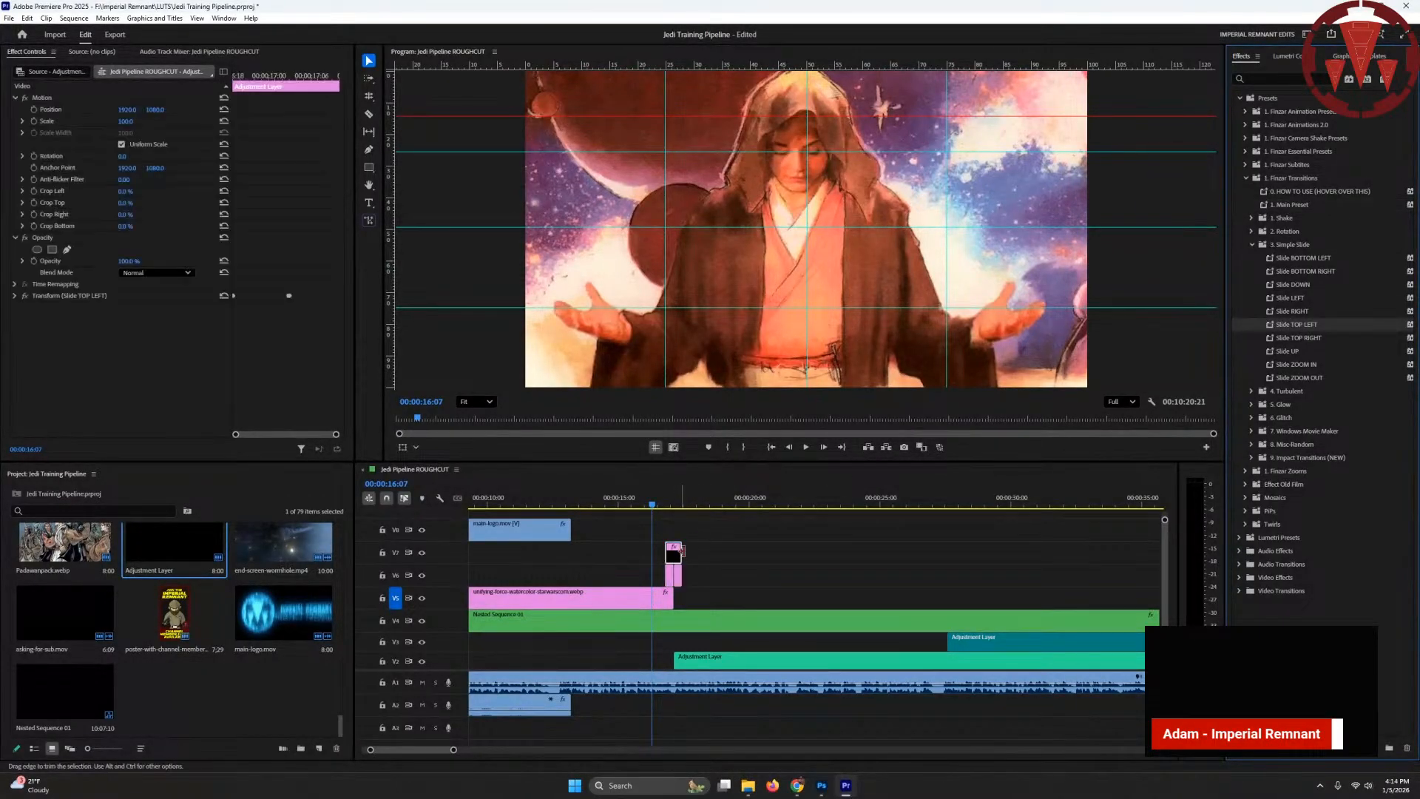
{"action": "left_click", "coordinate": [670, 573]}
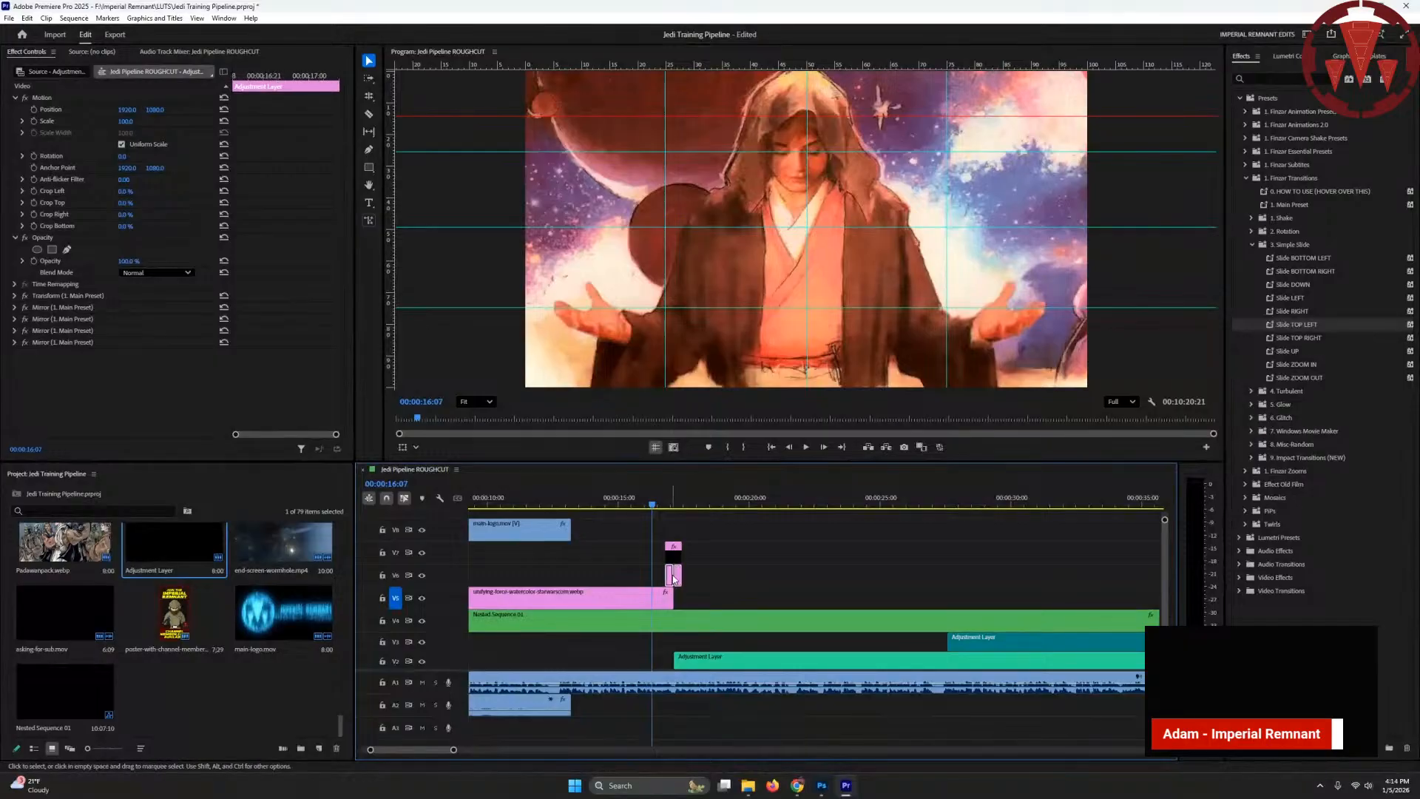
{"action": "left_click", "coordinate": [677, 559]}
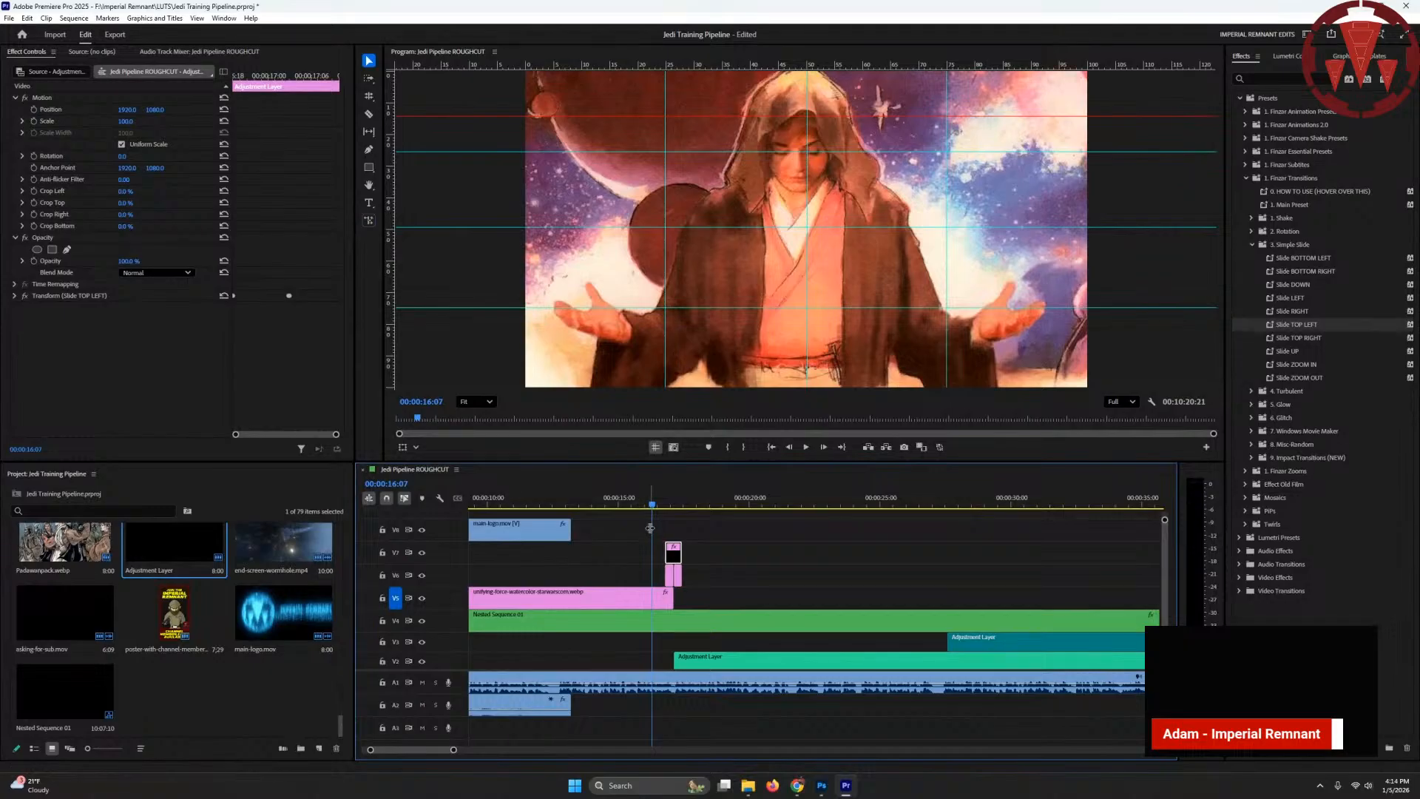
- Copy the three transition layers to the cut at about 00:00:36 and delete the Cross Dissolve at the start of that image
{"action": "left_click_drag", "start_coordinate": [652, 528], "coordinate": [664, 571]}
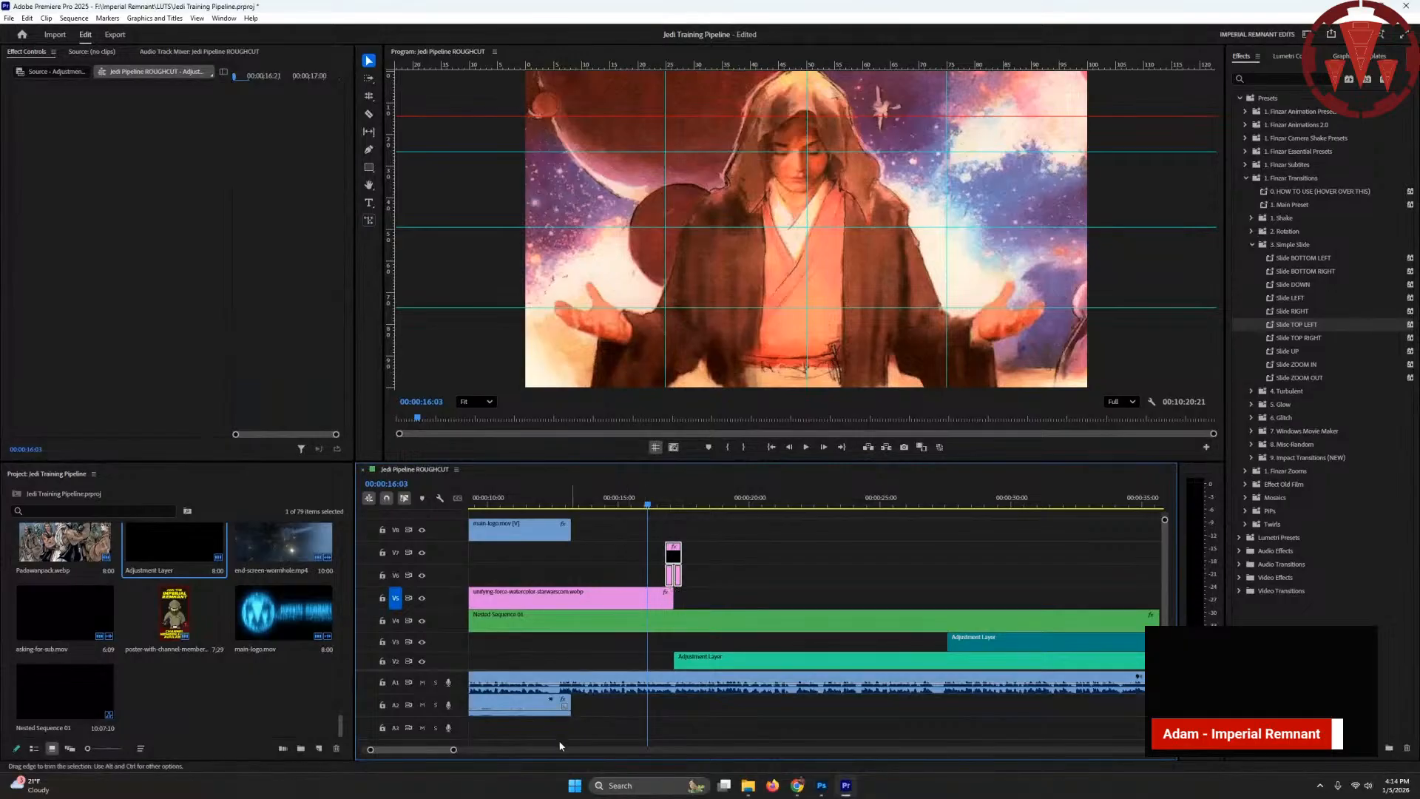
{"action": "left_click_drag", "start_coordinate": [454, 750], "coordinate": [484, 752]}
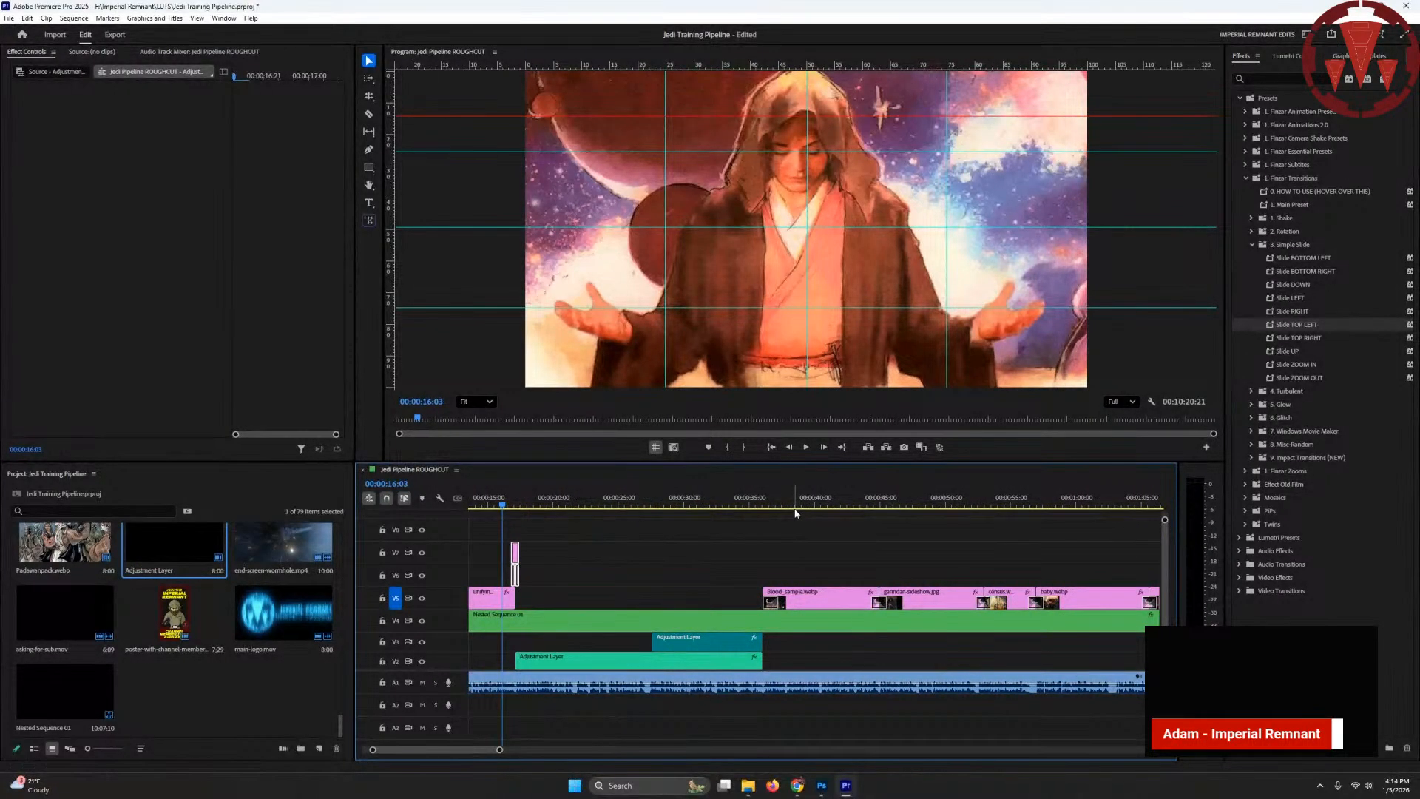
{"action": "left_click", "coordinate": [797, 508]}
{"action": "key", "text": "ctrl+v"}
{"action": "left_click_drag", "start_coordinate": [799, 556], "coordinate": [772, 562]}
{"action": "left_click", "coordinate": [771, 603]}
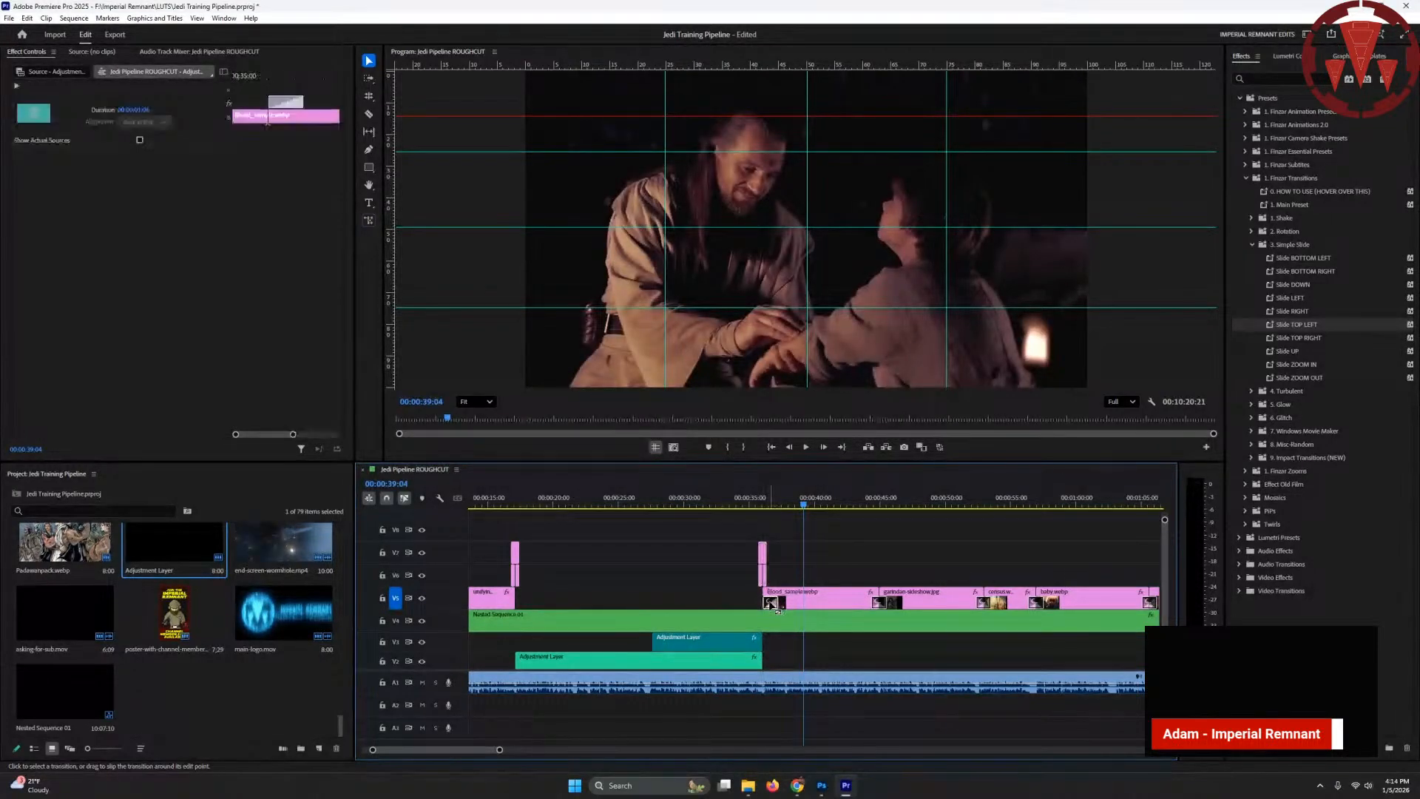
{"action": "key", "text": "Delete"}
- Place copies of the transition layers on the cuts at about 00:01:09 and 00:01:22
{"action": "left_click_drag", "start_coordinate": [464, 751], "coordinate": [487, 750]}
{"action": "left_click", "coordinate": [752, 503]}
{"action": "key", "text": "space"}
{"action": "key", "text": "ctrl+v"}
{"action": "left_click_drag", "start_coordinate": [758, 563], "coordinate": [732, 568]}
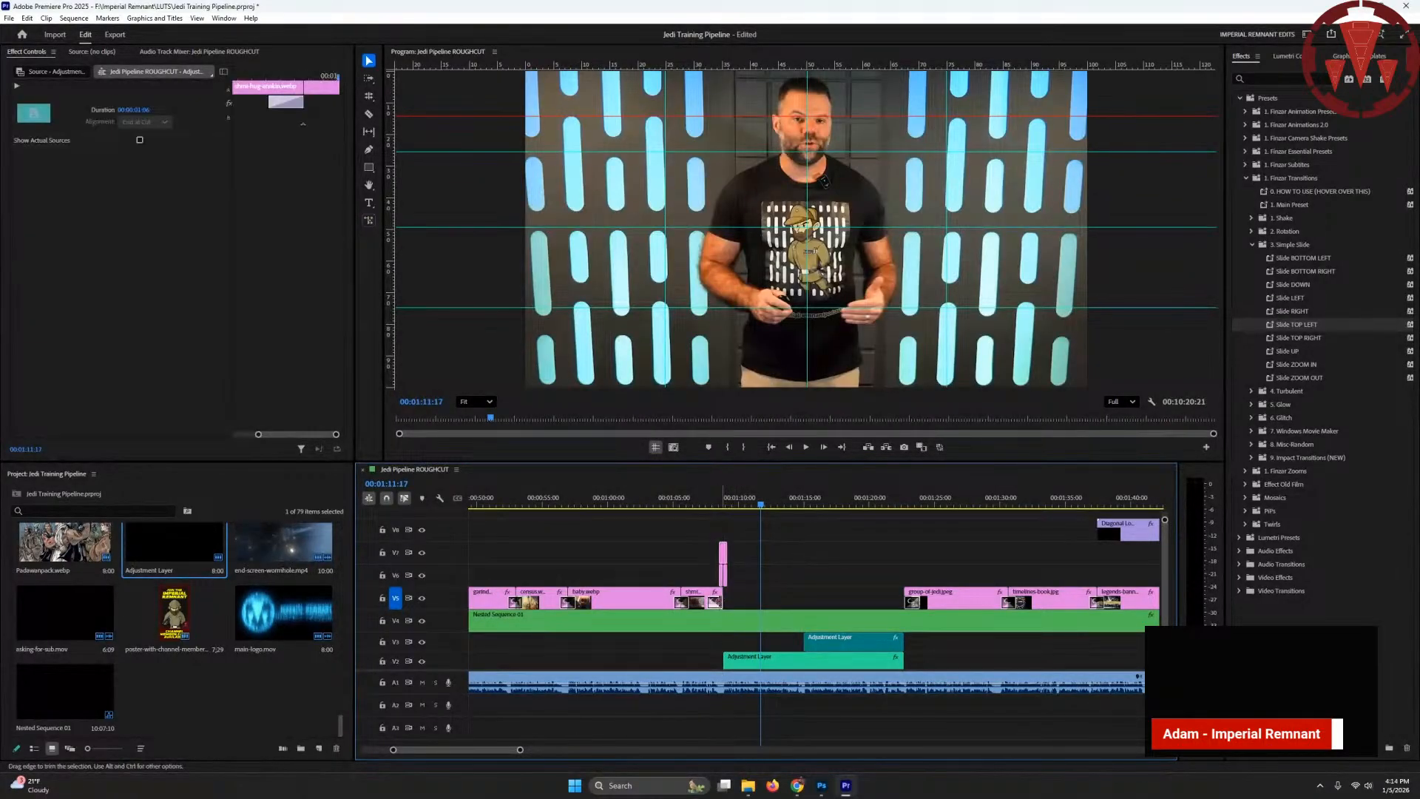
{"action": "left_click", "coordinate": [947, 506]}
{"action": "key", "text": "ctrl+v"}
{"action": "left_click_drag", "start_coordinate": [951, 566], "coordinate": [912, 568]}
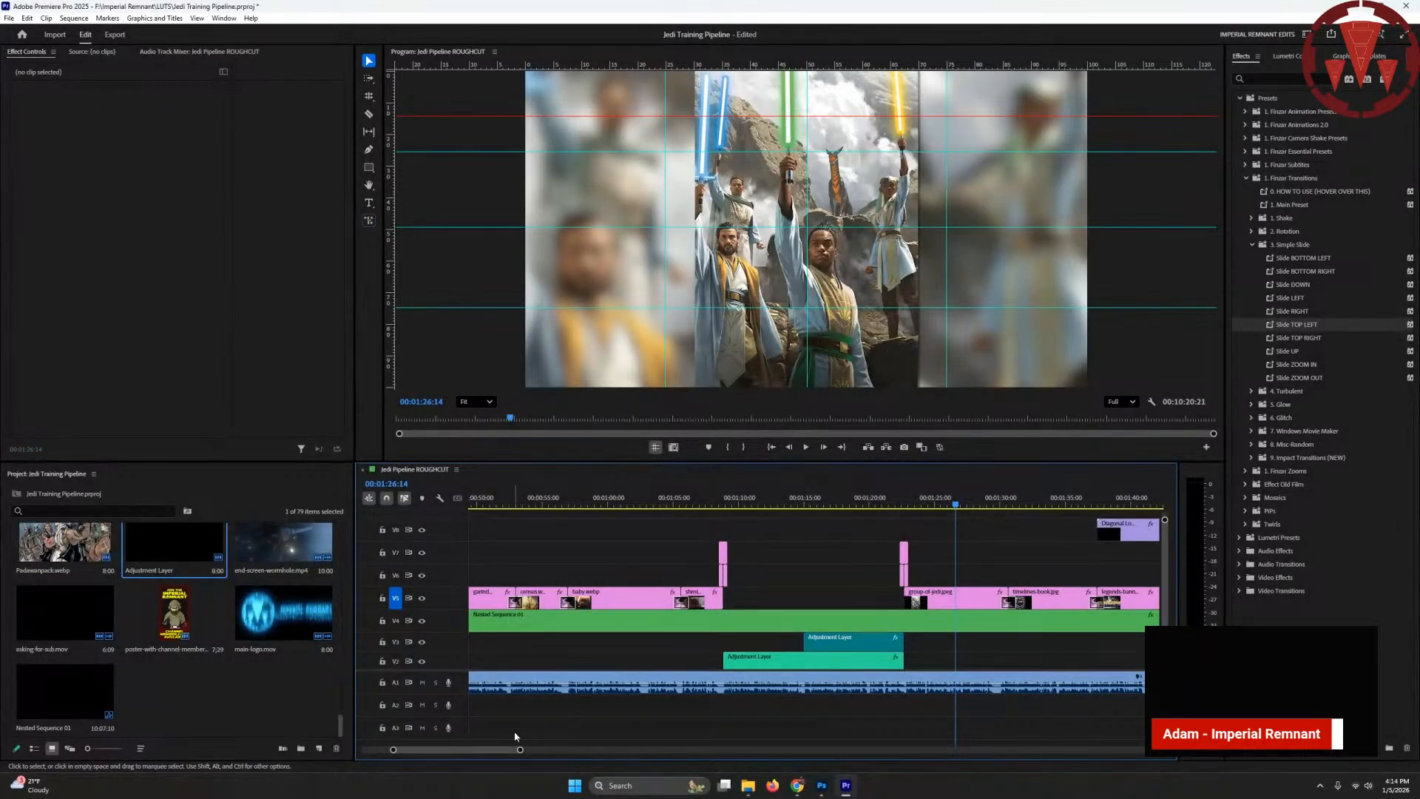
- Delete the Cross Dissolves on both sides of the V5 gap between about 00:02:59 and 00:03:05
{"action": "left_click_drag", "start_coordinate": [491, 751], "coordinate": [554, 752]}
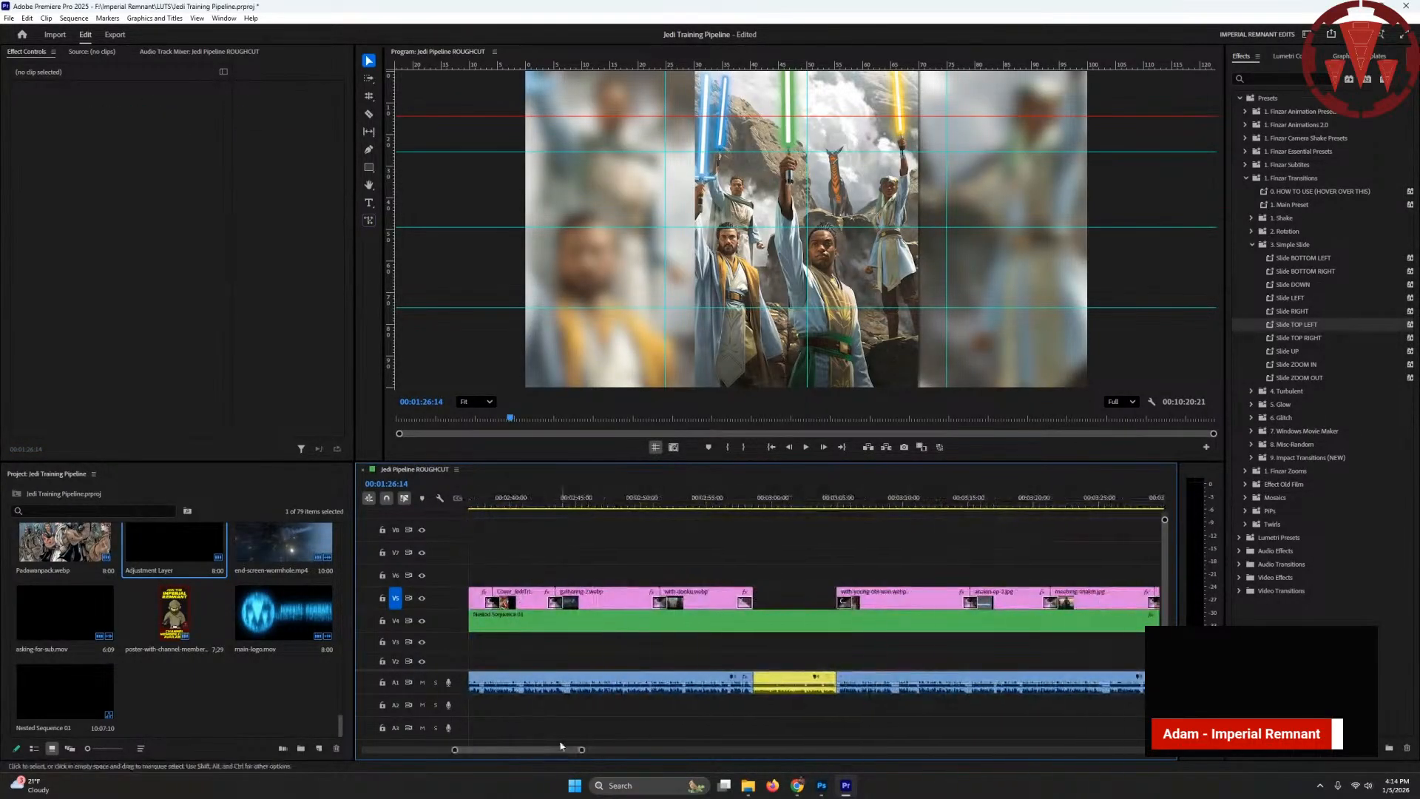
{"action": "left_click", "coordinate": [746, 603]}
{"action": "key", "text": "Delete"}
{"action": "left_click", "coordinate": [844, 602]}
{"action": "key", "text": "Delete"}
- Place transition layer copies on the cuts at about 00:05:52 and 00:06:08, and delete the Cross Dissolve at the 00:06:08 image start
{"action": "left_click_drag", "start_coordinate": [537, 751], "coordinate": [639, 751]}
{"action": "left_click", "coordinate": [750, 504]}
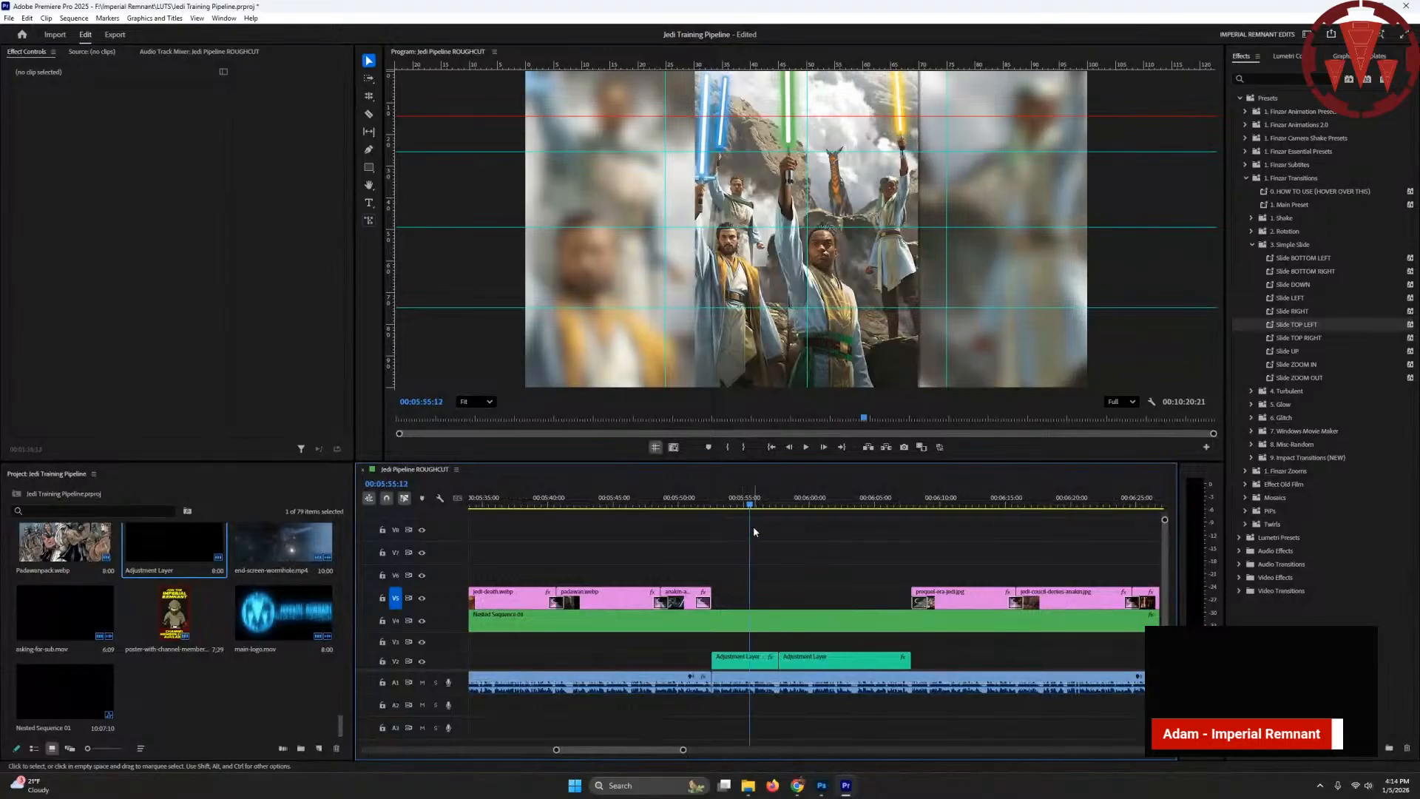
{"action": "key", "text": "ctrl+v"}
{"action": "left_click_drag", "start_coordinate": [754, 562], "coordinate": [719, 567]}
{"action": "left_click", "coordinate": [920, 603]}
{"action": "key", "text": "Delete"}
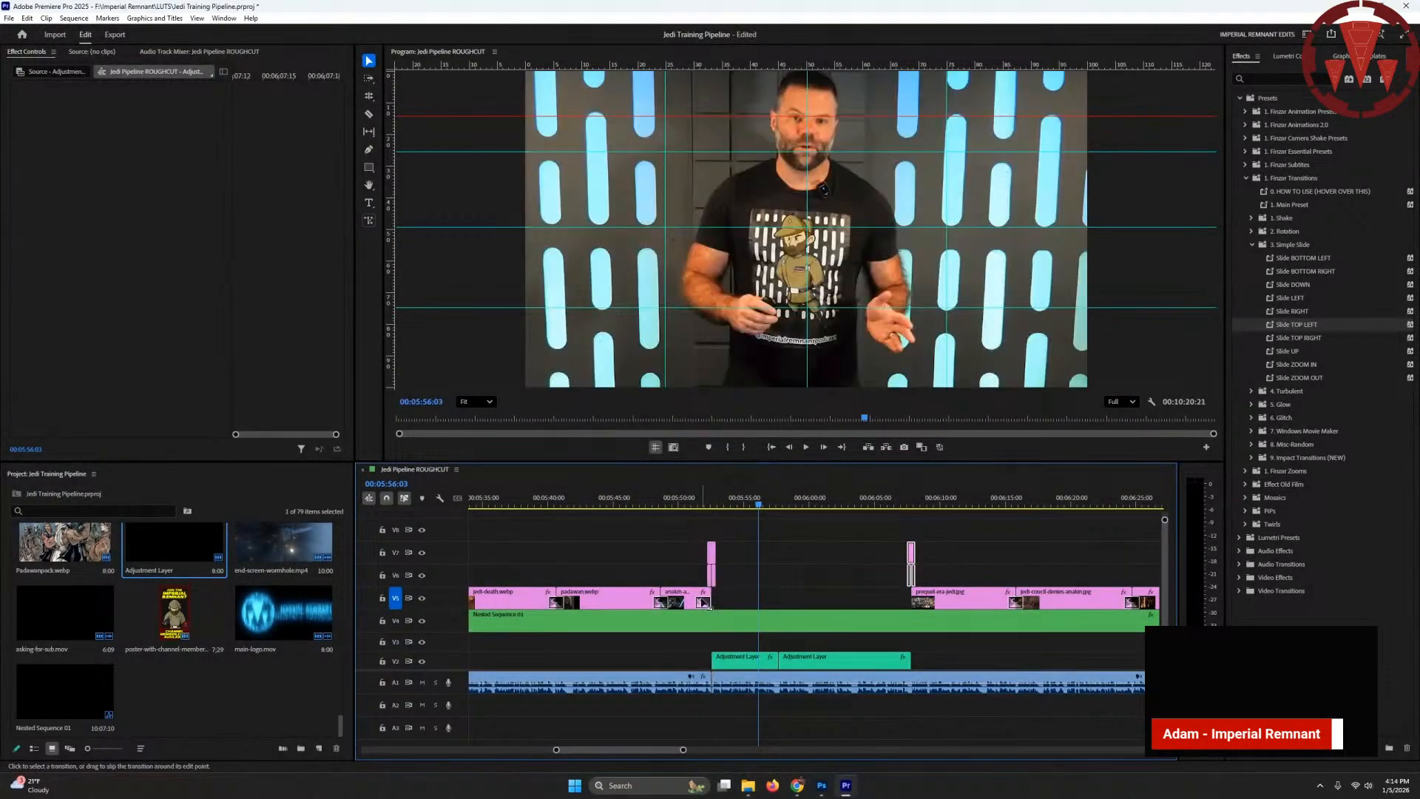
- Play back the transition at about 00:05:52 to check how the image slides out to the presenter clip
{"action": "left_click", "coordinate": [699, 503]}
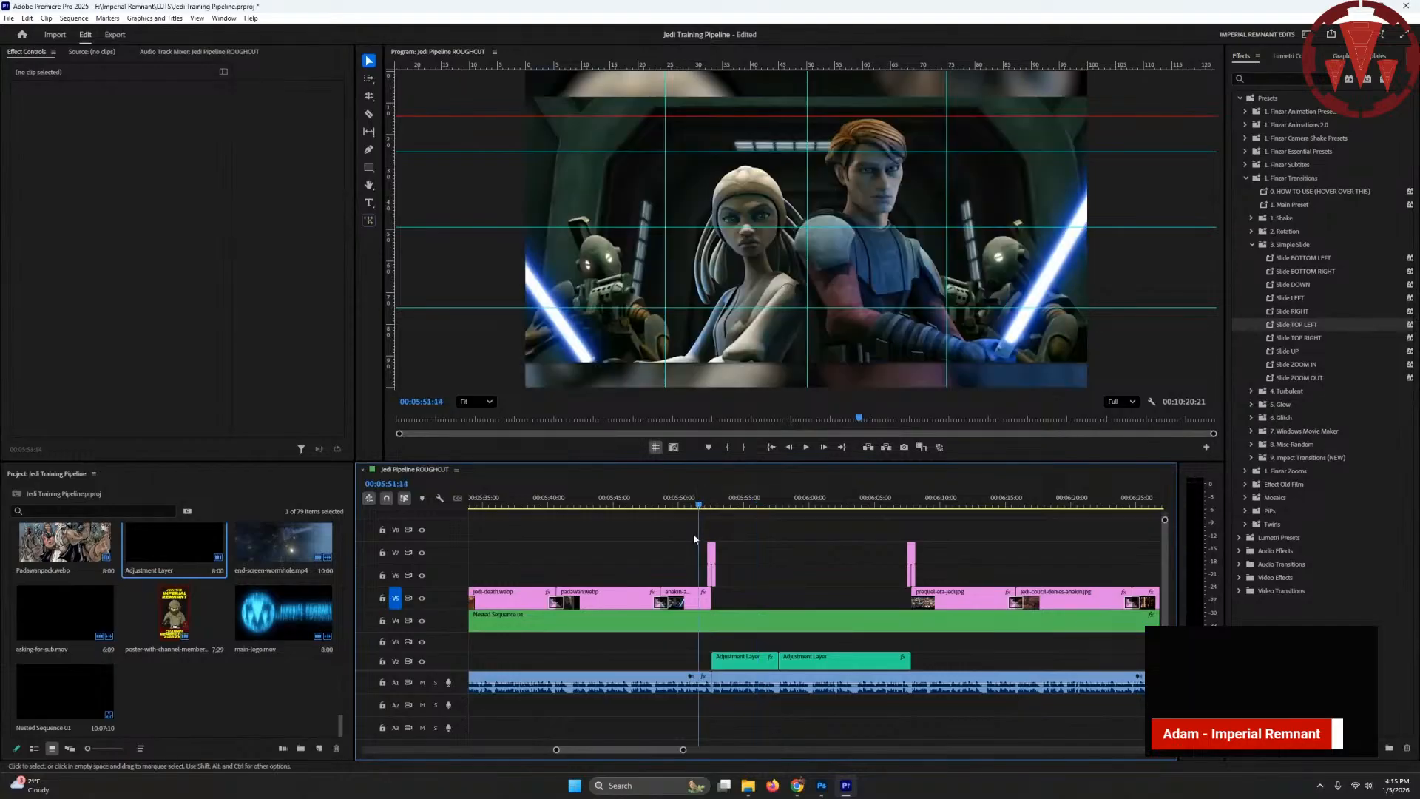
{"action": "key", "text": "space"}
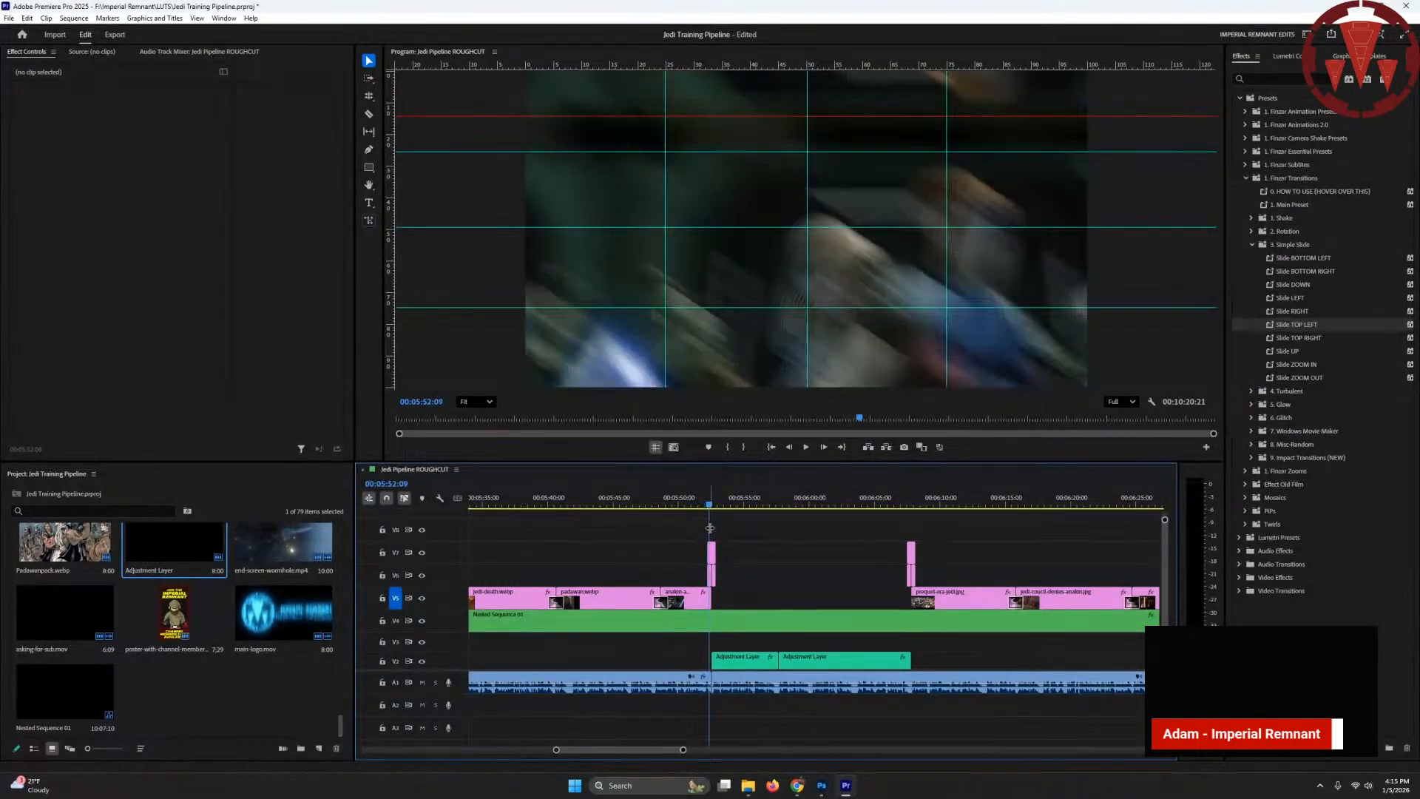
{"action": "key", "text": "shift+Left"}
{"action": "left_click_drag", "start_coordinate": [729, 532], "coordinate": [695, 536]}
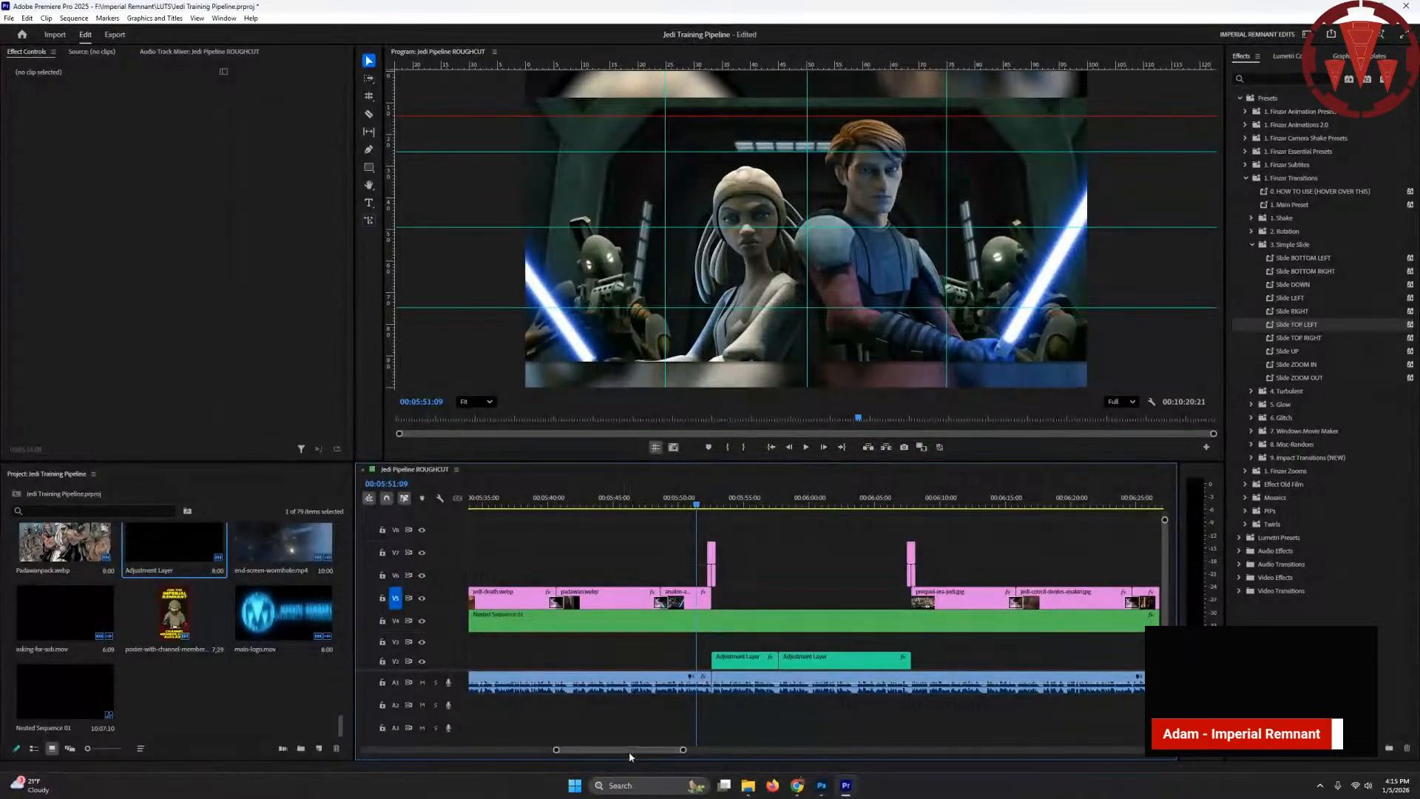
- Place transition layer copies on the cuts at about 00:07:46 and 00:07:59, and delete the Cross Dissolves on the adjoining V5 images
{"action": "left_click_drag", "start_coordinate": [634, 750], "coordinate": [699, 745]}
{"action": "left_click", "coordinate": [827, 504]}
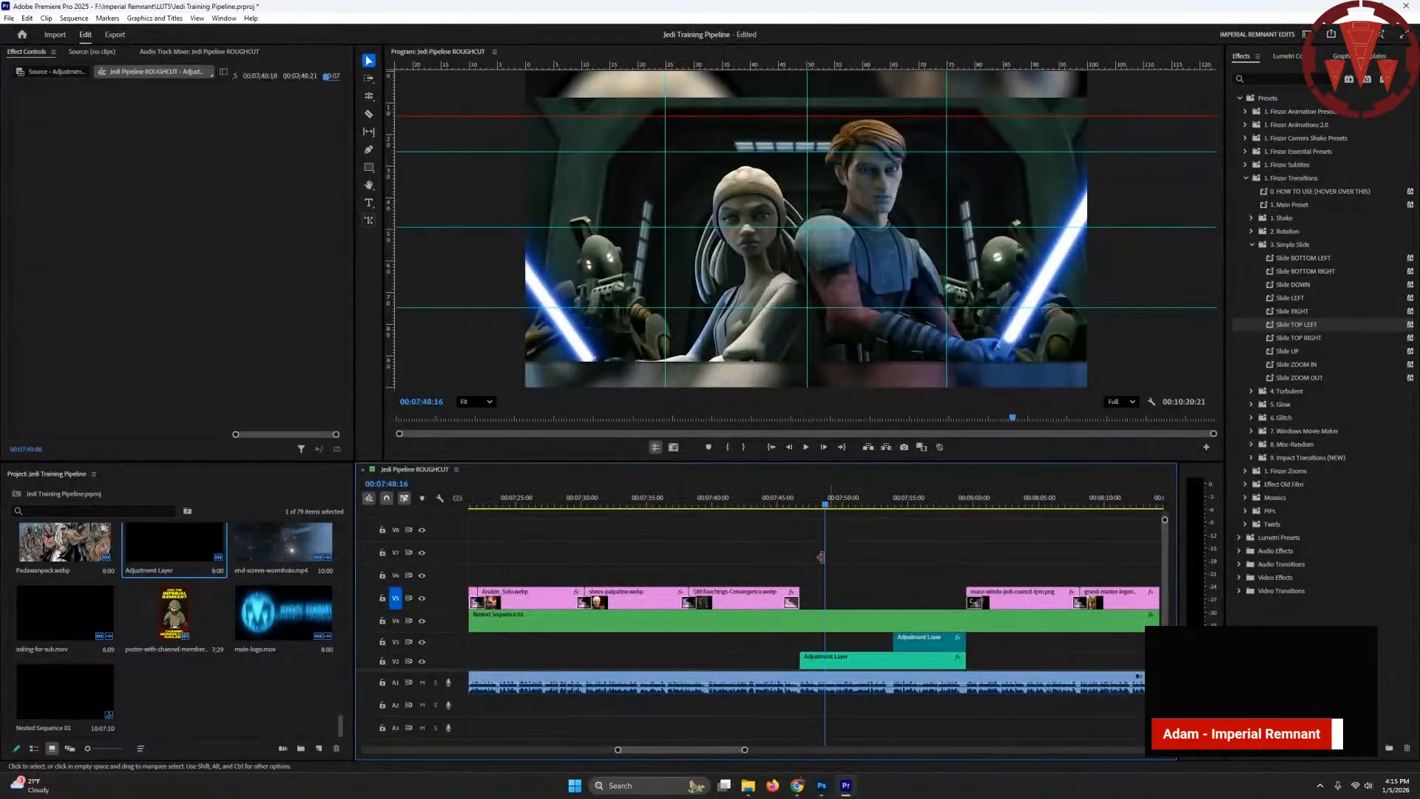
{"action": "key", "text": "ctrl+v"}
{"action": "left_click_drag", "start_coordinate": [830, 561], "coordinate": [972, 579]}
{"action": "left_click", "coordinate": [975, 602]}
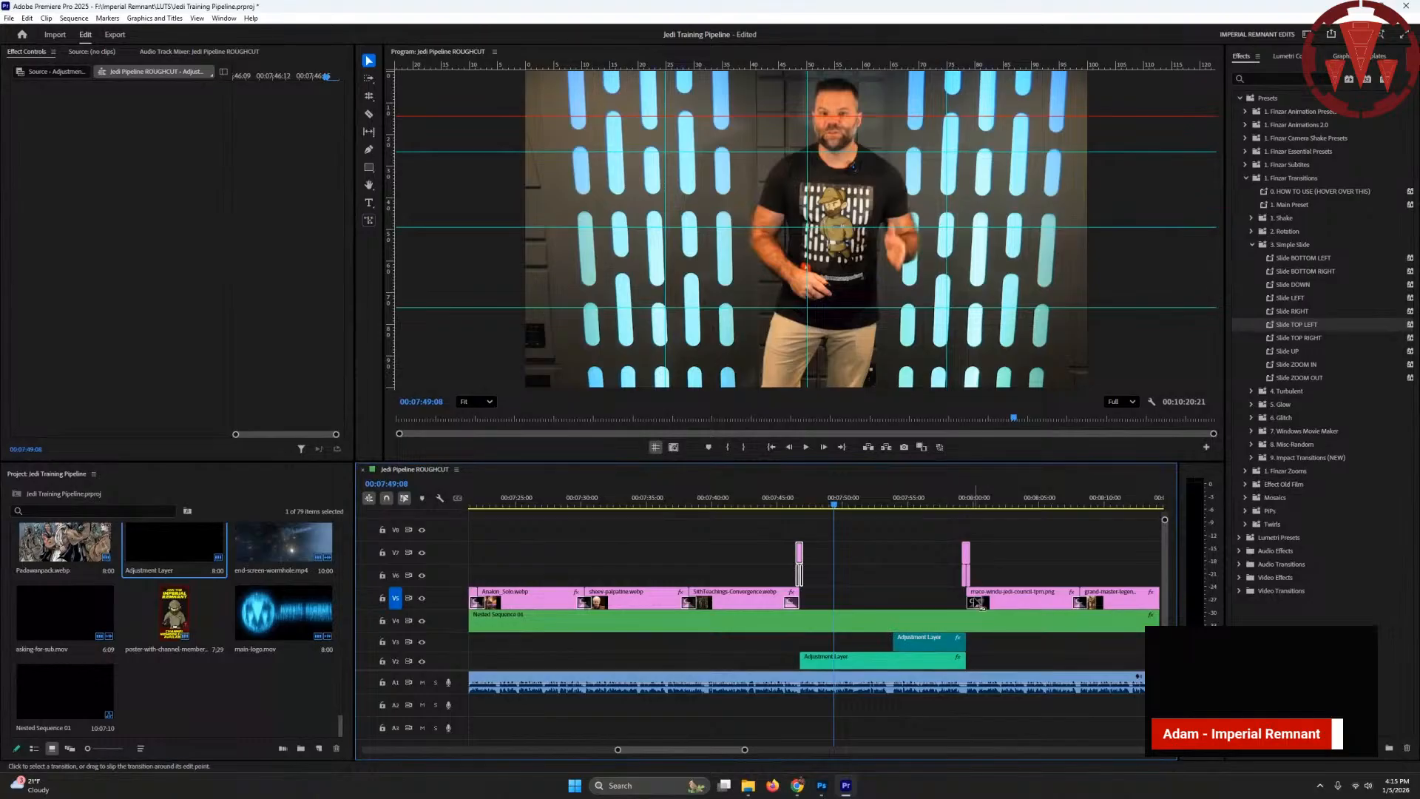
{"action": "key", "text": "Delete"}
{"action": "left_click", "coordinate": [793, 603]}
{"action": "key", "text": "Delete"}
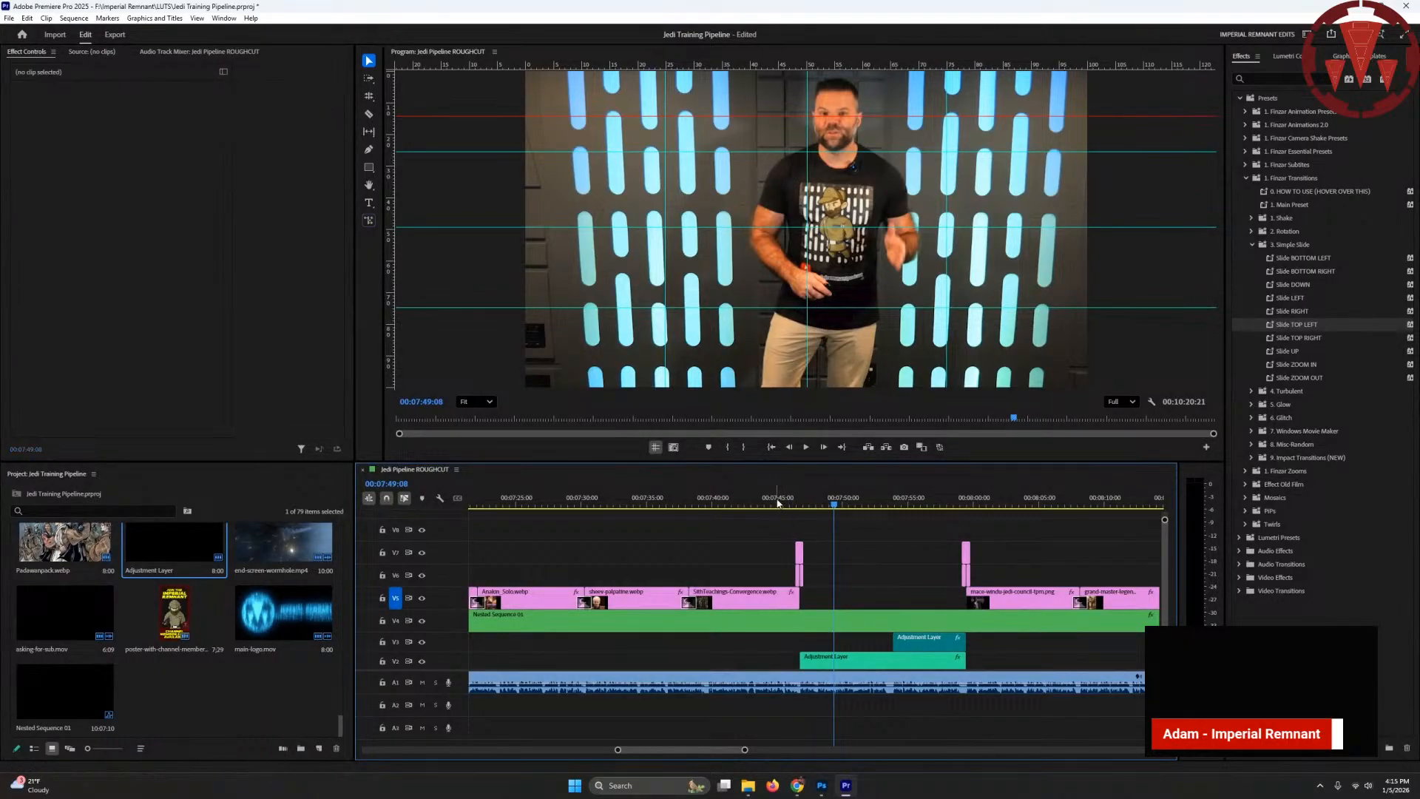
- Play back the transition at about 00:07:46
{"action": "left_click", "coordinate": [773, 503]}
{"action": "key", "text": "space"}
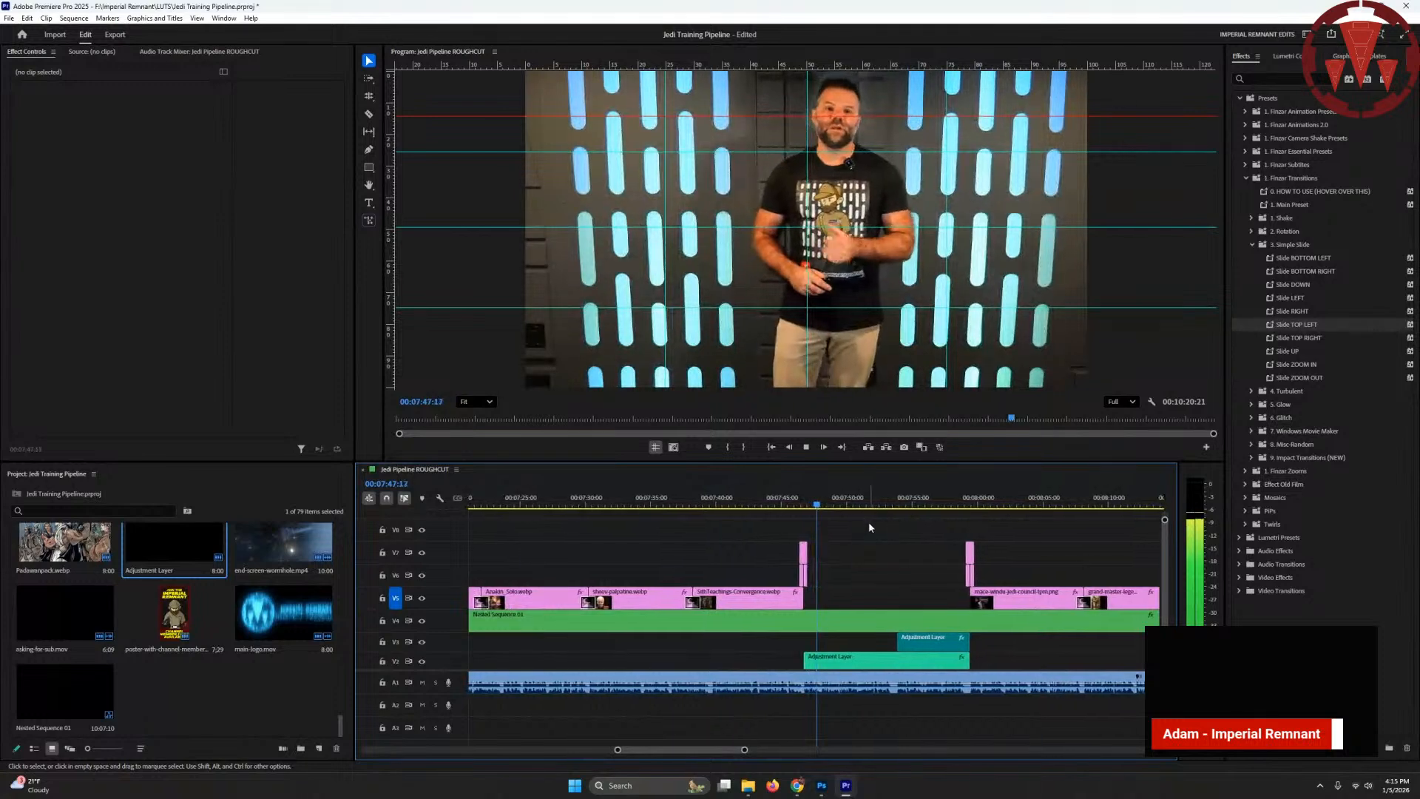
{"action": "key", "text": "space"}
- Place transition layer copies at the end of the V5 images at about 00:10:07 and at the end-screen cut at about 00:10:11
{"action": "left_click_drag", "start_coordinate": [667, 745], "coordinate": [760, 755]}
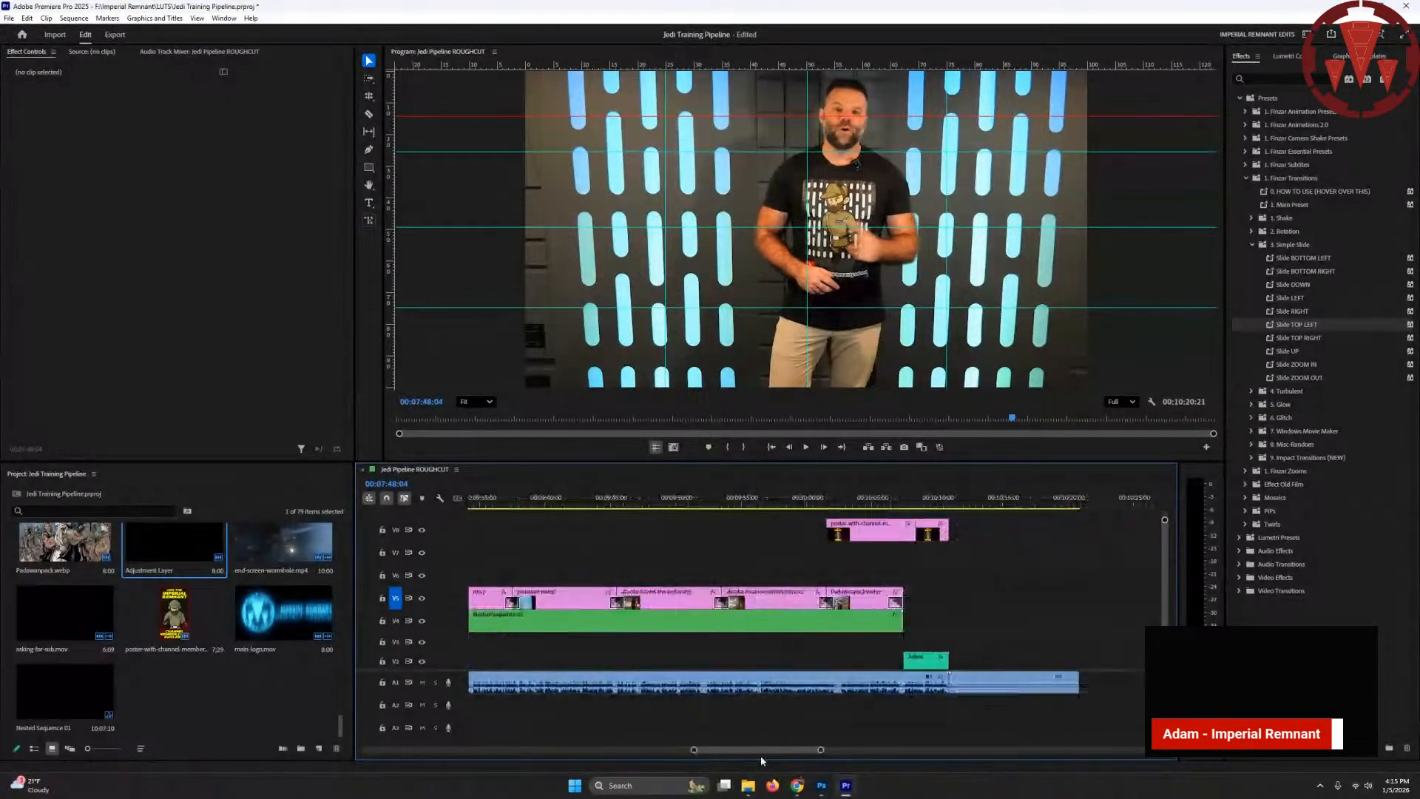
{"action": "key", "text": "ctrl+v"}
{"action": "left_click_drag", "start_coordinate": [863, 561], "coordinate": [954, 562]}
{"action": "left_click", "coordinate": [923, 586]}
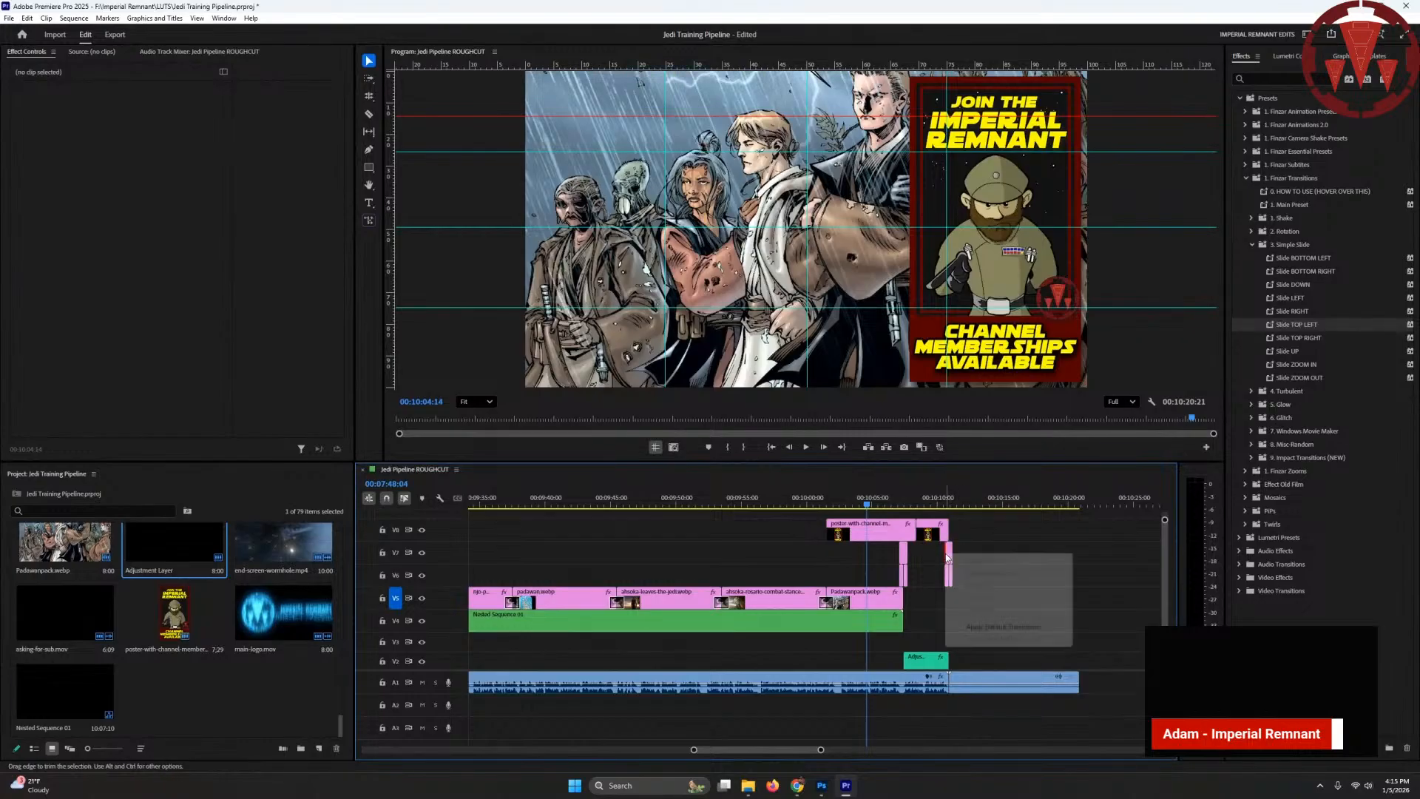
- Replace the Slide TOP LEFT effect on the V7 transition layer at about 00:10:11 with the CLOCKWISE 360 rotation preset
{"action": "right_click", "coordinate": [949, 557]}
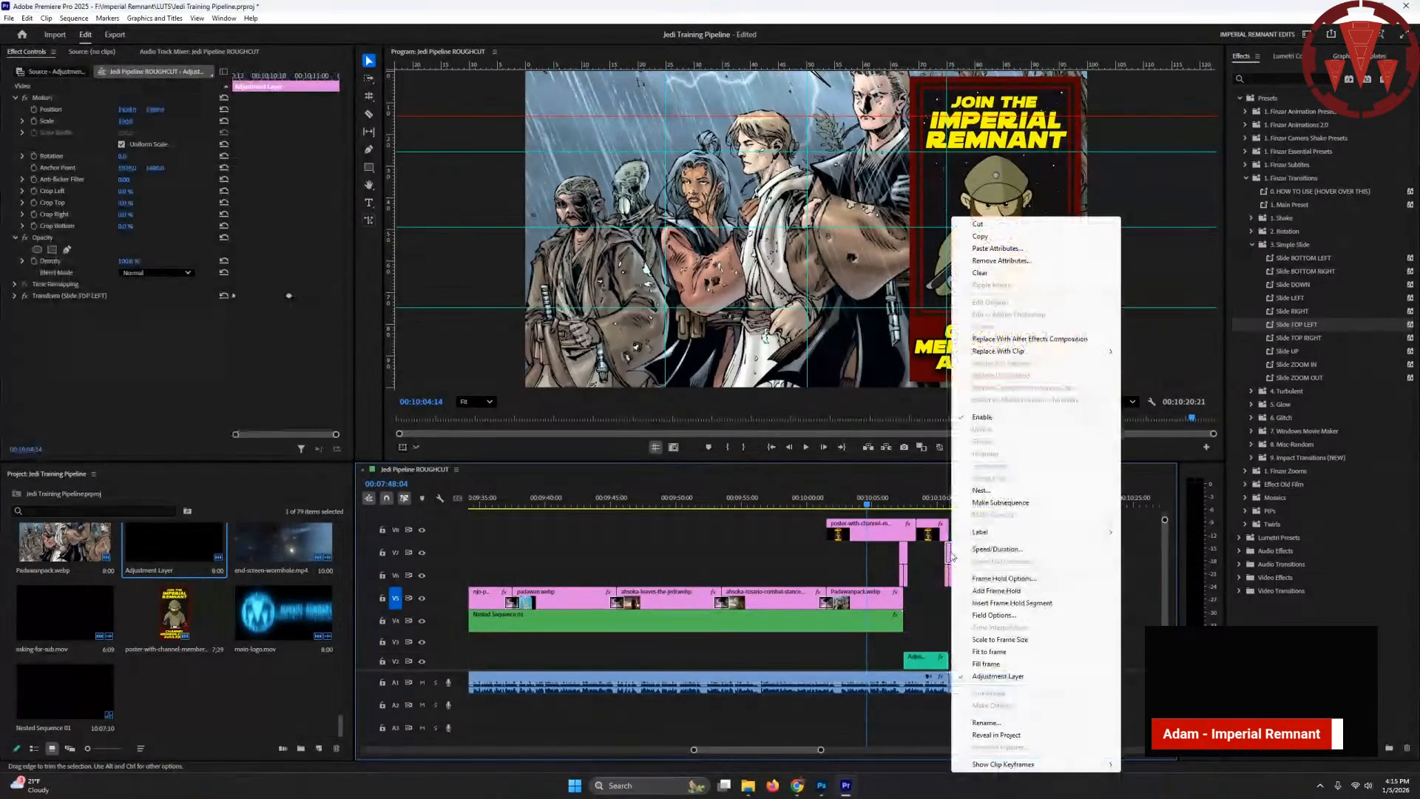
{"action": "left_click", "coordinate": [1002, 261]}
{"action": "left_click", "coordinate": [754, 532]}
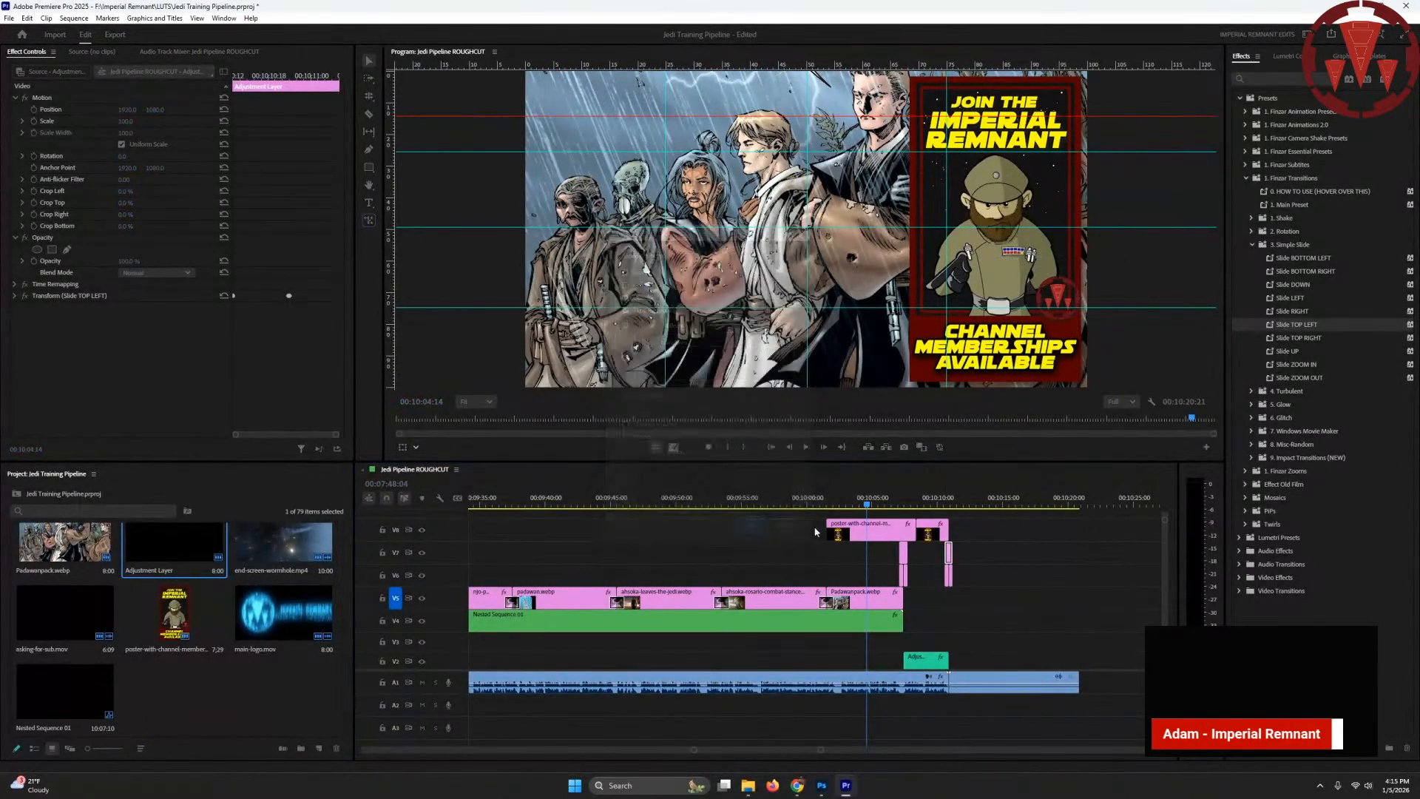
{"action": "left_click", "coordinate": [1250, 232]}
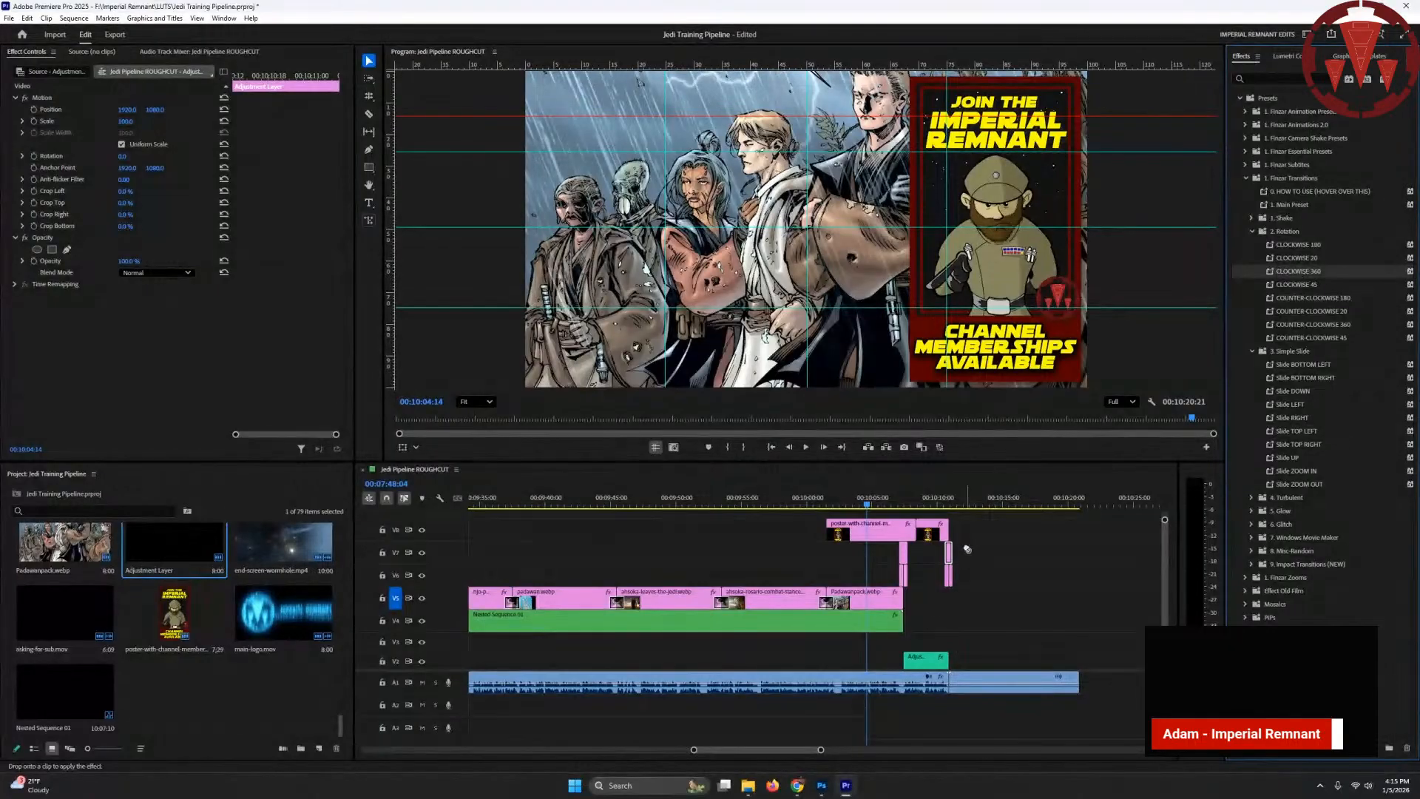
{"action": "left_click_drag", "start_coordinate": [952, 556], "coordinate": [954, 555]}
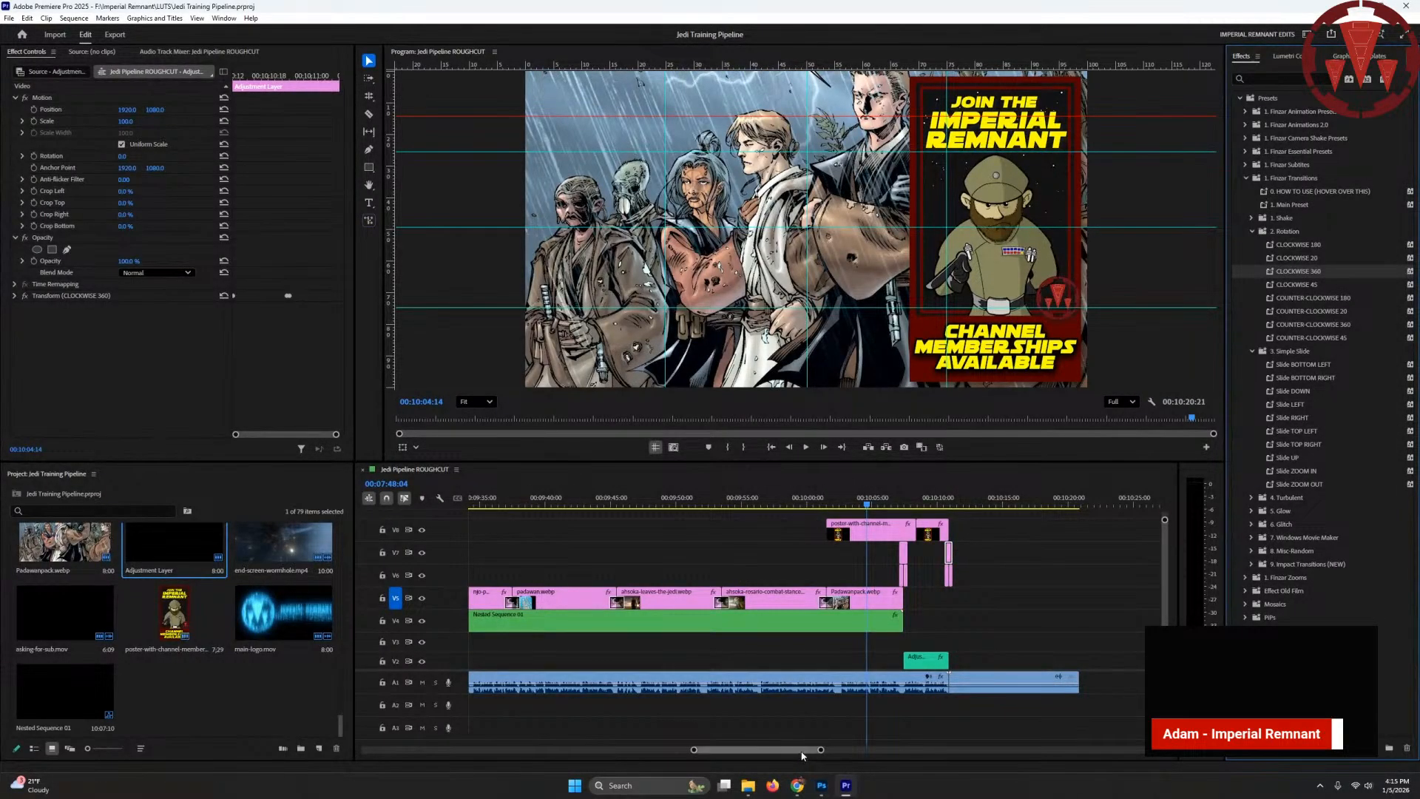
- Import the whip-01.mp3 sound and place it on A2 under the first transition at about 00:00:17
{"action": "scroll", "coordinate": [801, 753], "scroll_direction": "left", "scroll_amount": 2}
{"action": "left_click_drag", "start_coordinate": [801, 752], "coordinate": [473, 752]}
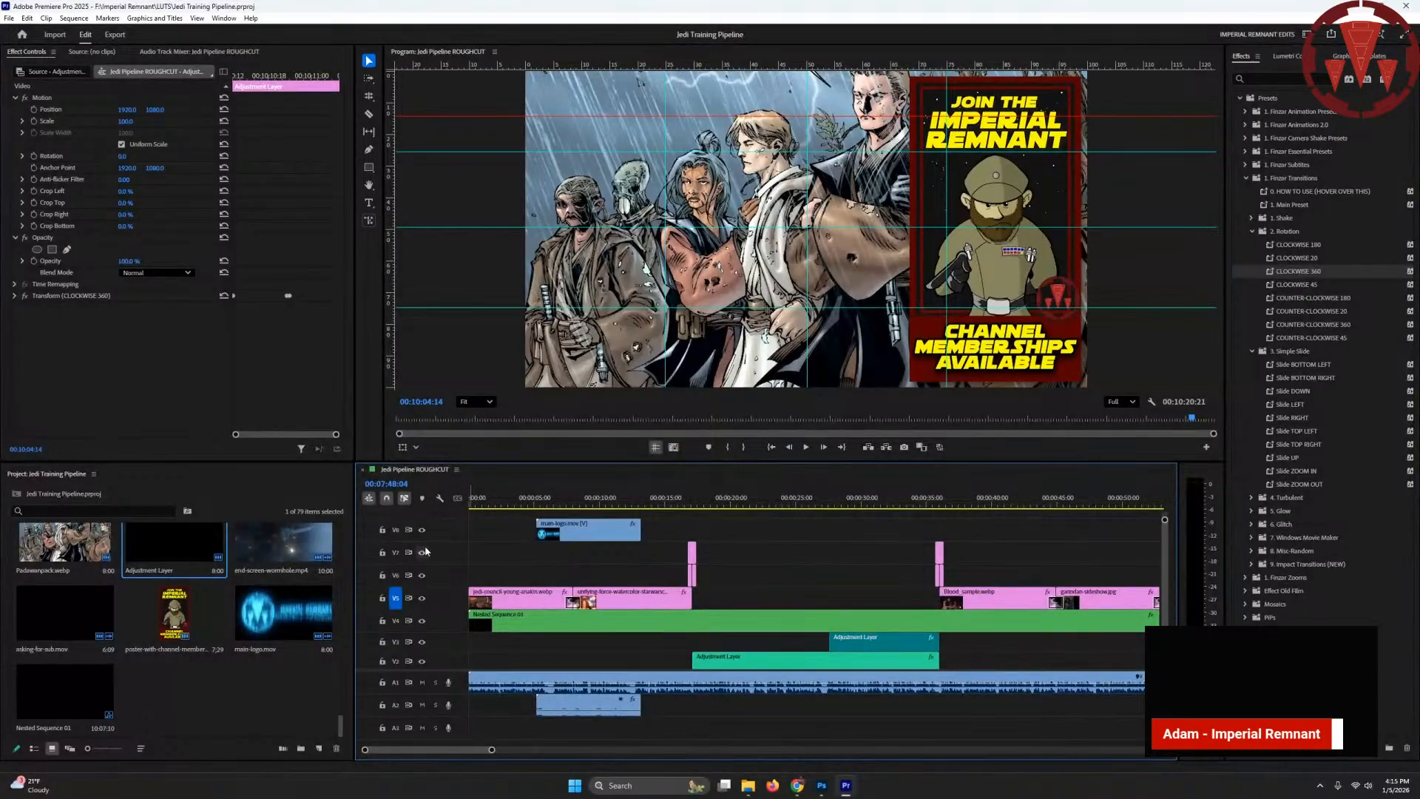
{"action": "left_click", "coordinate": [658, 506]}
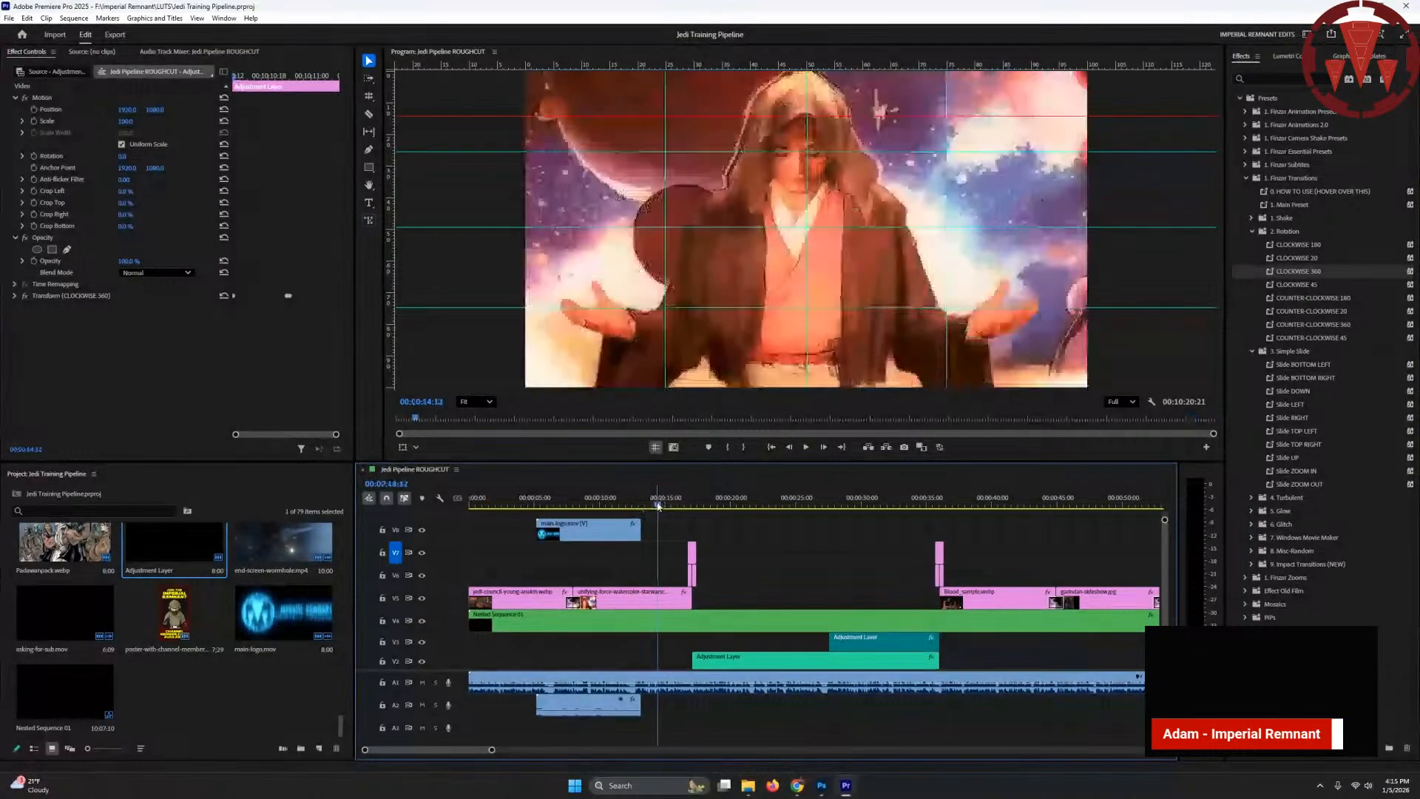
{"action": "left_click_drag", "start_coordinate": [658, 506], "coordinate": [688, 506]}
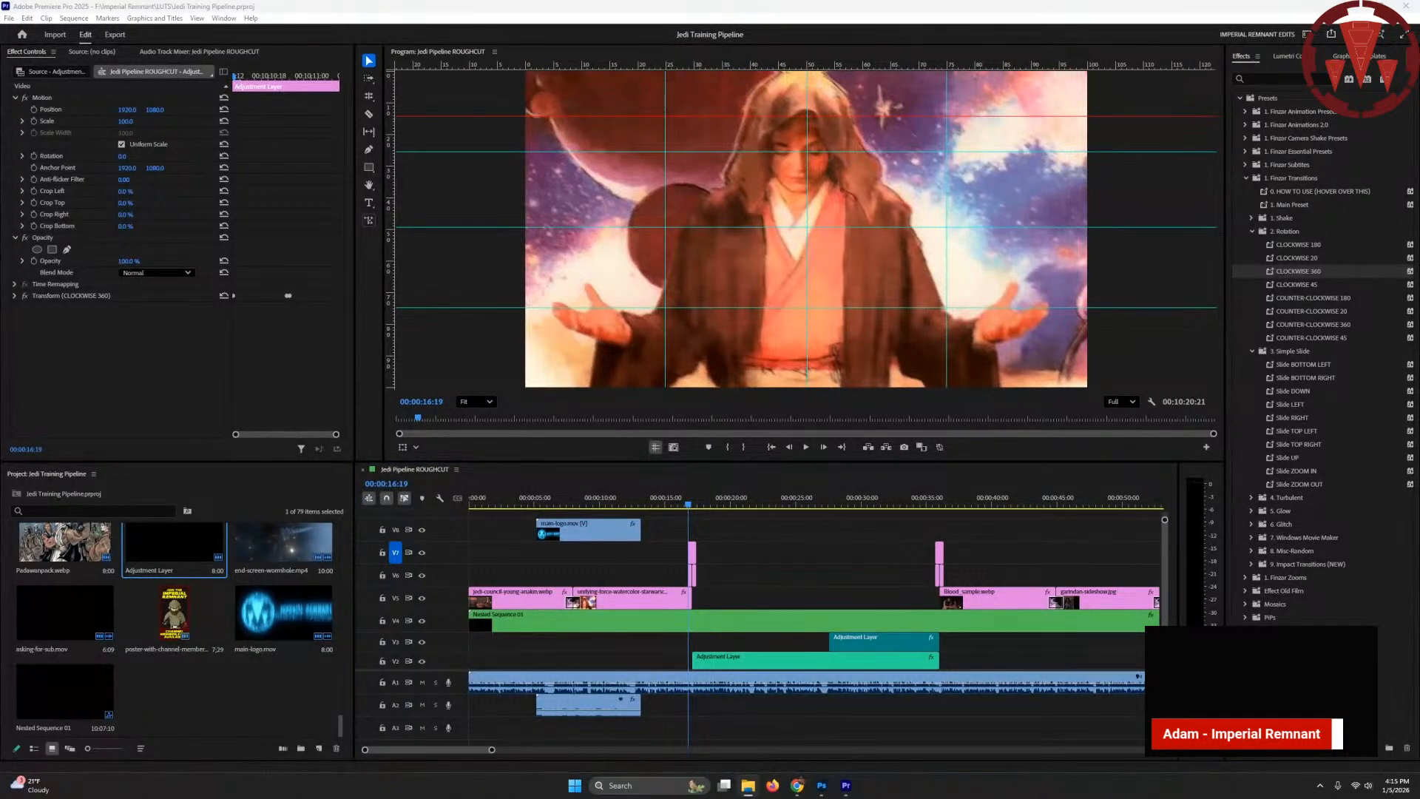
{"action": "left_click_drag", "start_coordinate": [149, 697], "coordinate": [693, 705]}
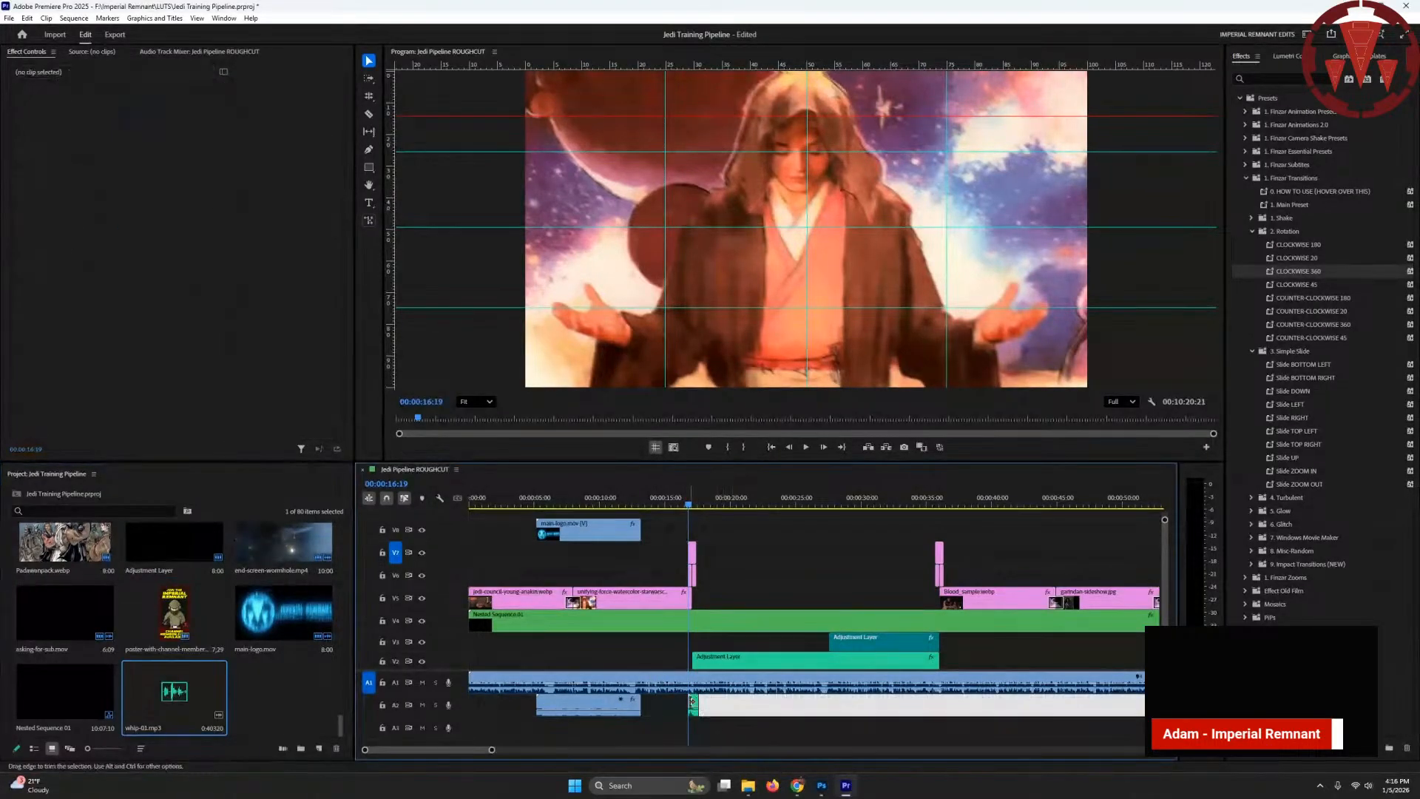
- Turn on Maintain Audio Pitch for the first whip-01.mp3 clip and set its volume level to -15 dB
{"action": "key", "text": "ctrl+r"}
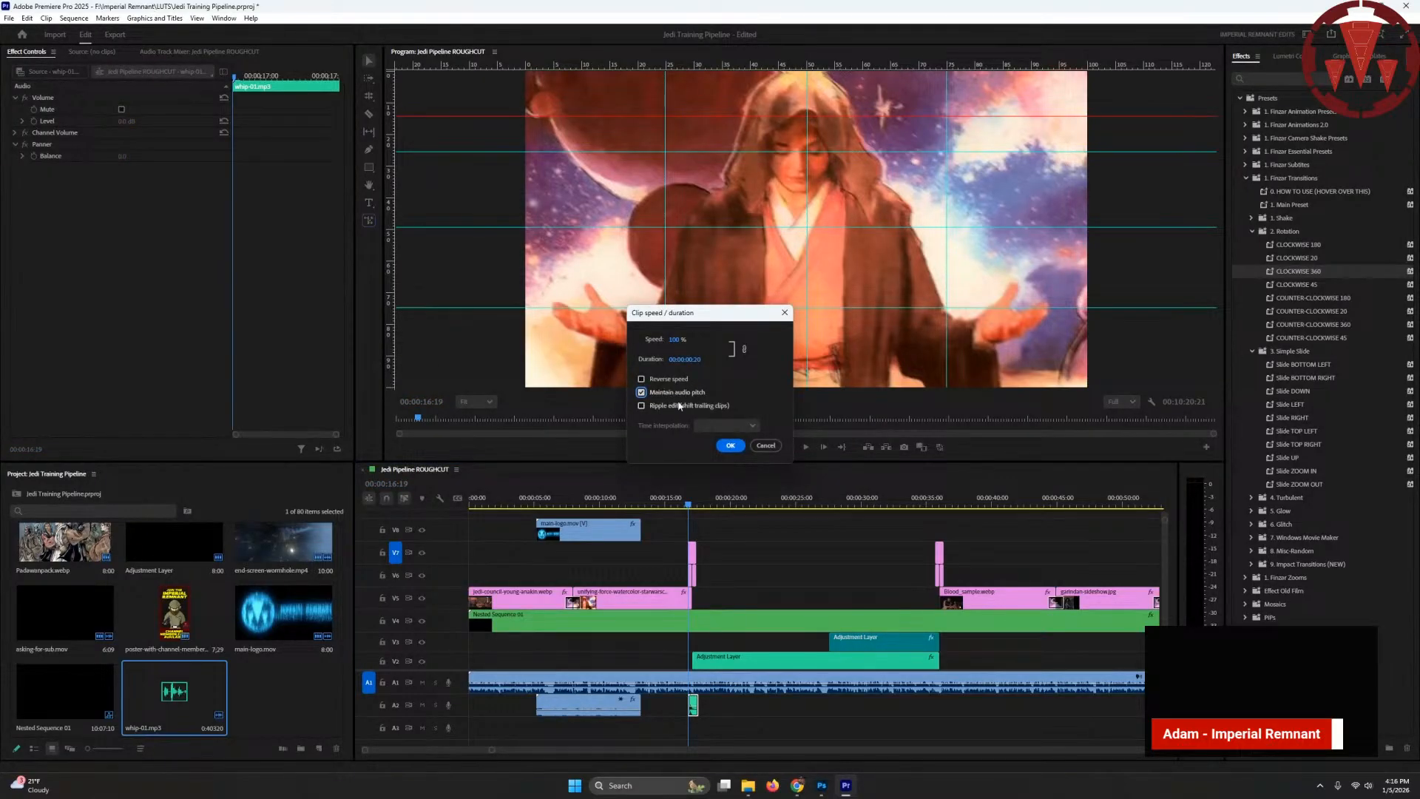
{"action": "key", "text": "Return"}
{"action": "left_click", "coordinate": [133, 120]}
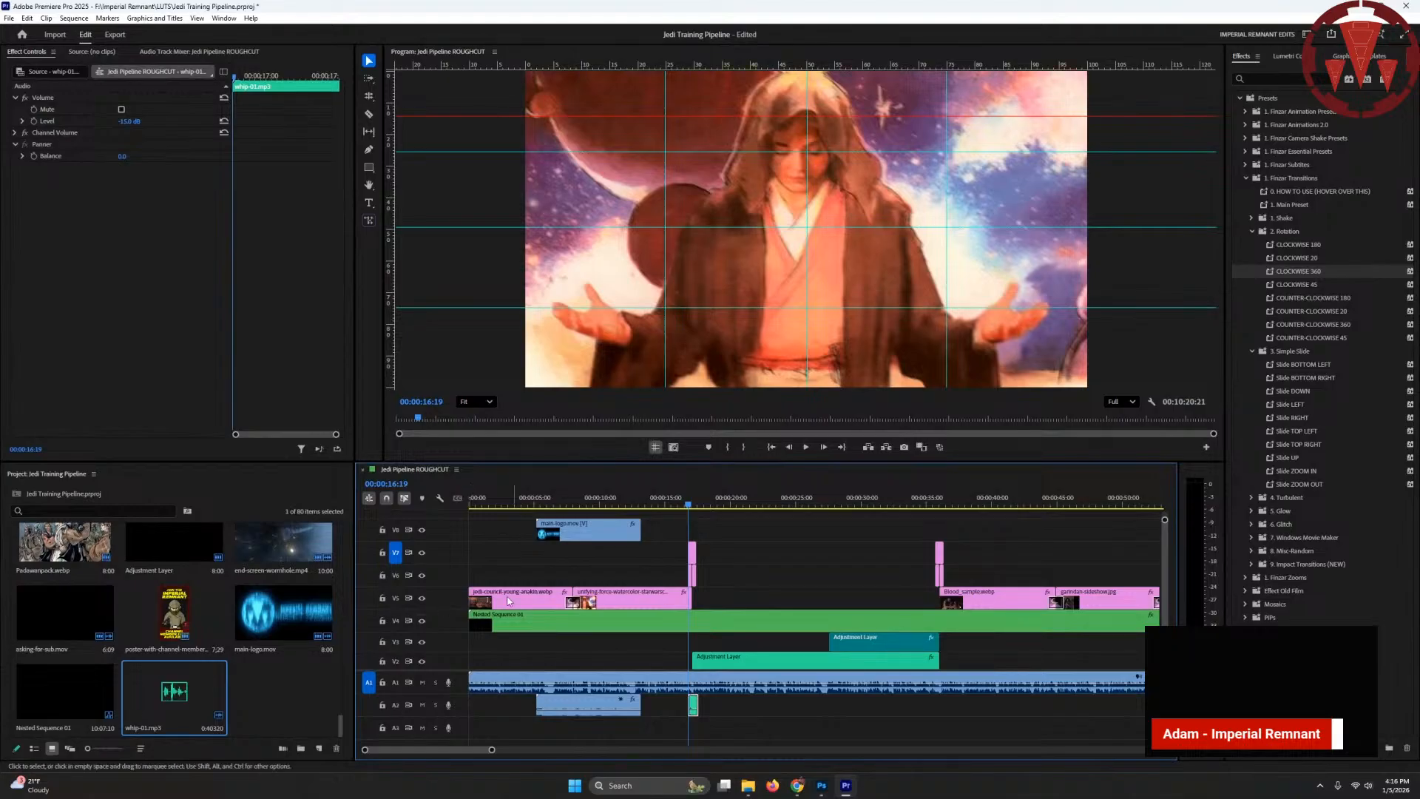
- Place a copy of the whip-01.mp3 clip under the transition at about 00:00:35 and set its speed to 150%
{"action": "key", "text": "Down"}
{"action": "key", "text": "Down"}
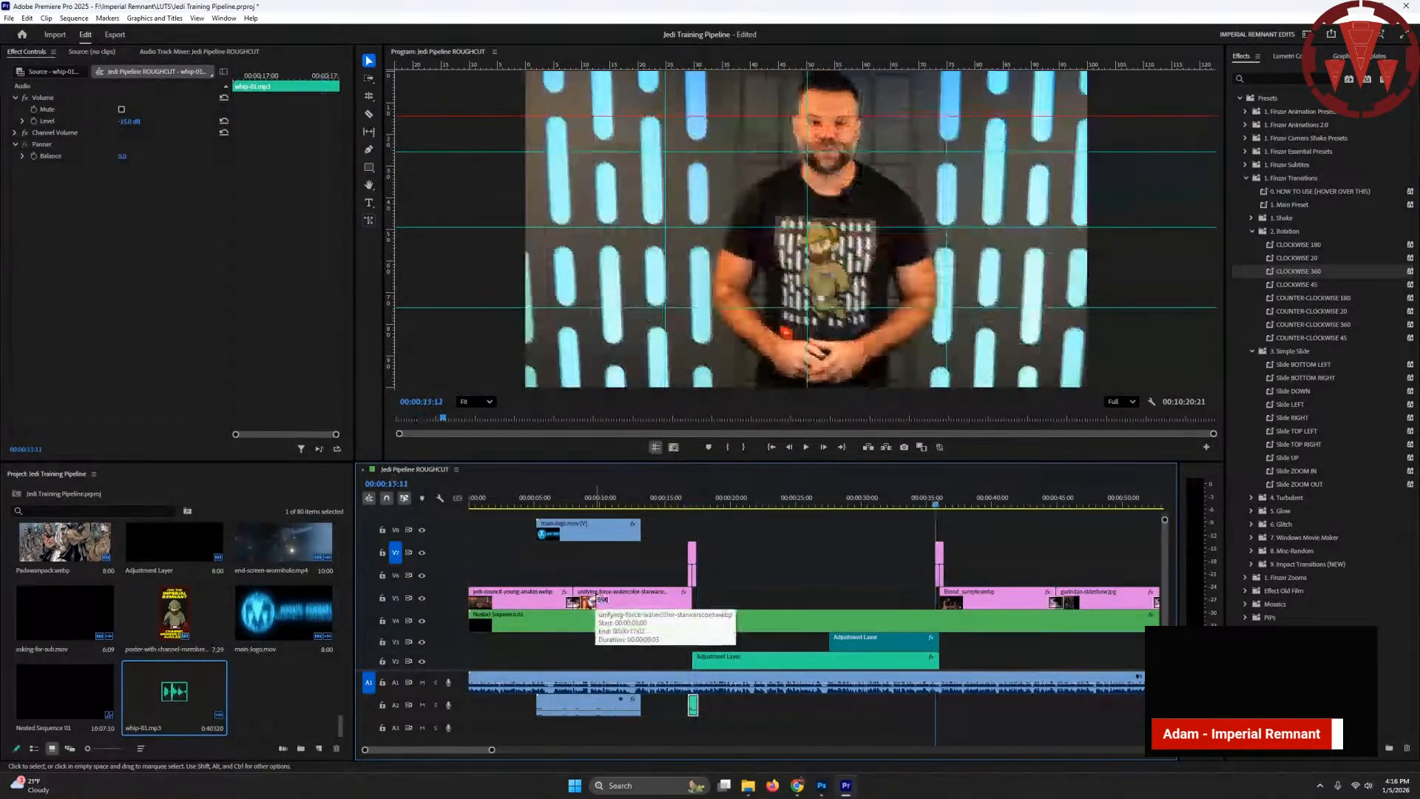
{"action": "key", "text": "ctrl+v"}
{"action": "key", "text": "ctrl+r"}
{"action": "type", "text": "150"}
{"action": "key", "text": "Return"}
- Place a whip-01.mp3 copy under the transition at about 00:01:08 and set its speed to 150%
{"action": "key", "text": "Down"}
{"action": "key", "text": "ctrl+v"}
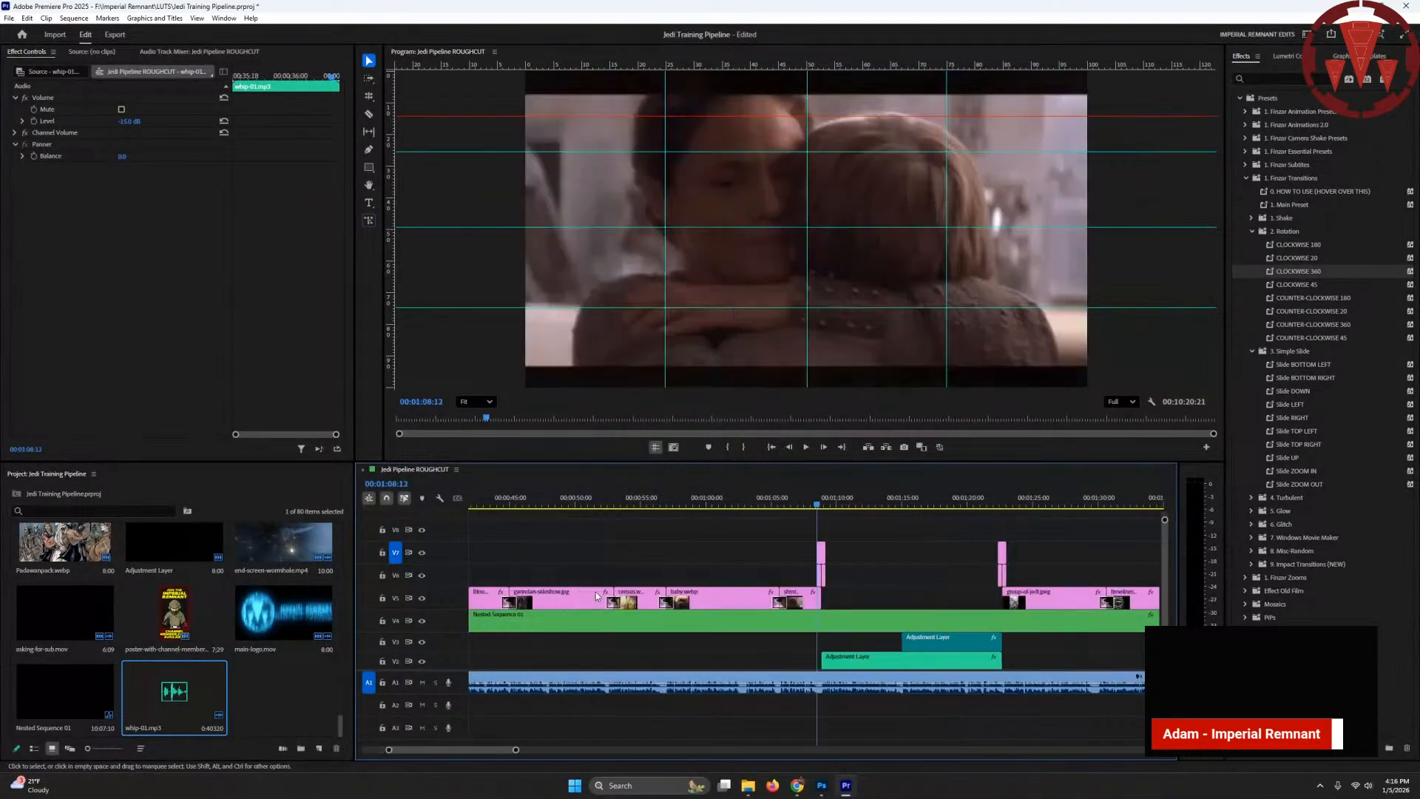
{"action": "key", "text": "ctrl+r"}
{"action": "type", "text": "150"}
{"action": "key", "text": "Return"}
- Place a whip-01.mp3 copy under the transition at about 00:01:22 and set its speed to 150%
{"action": "key", "text": "Down"}
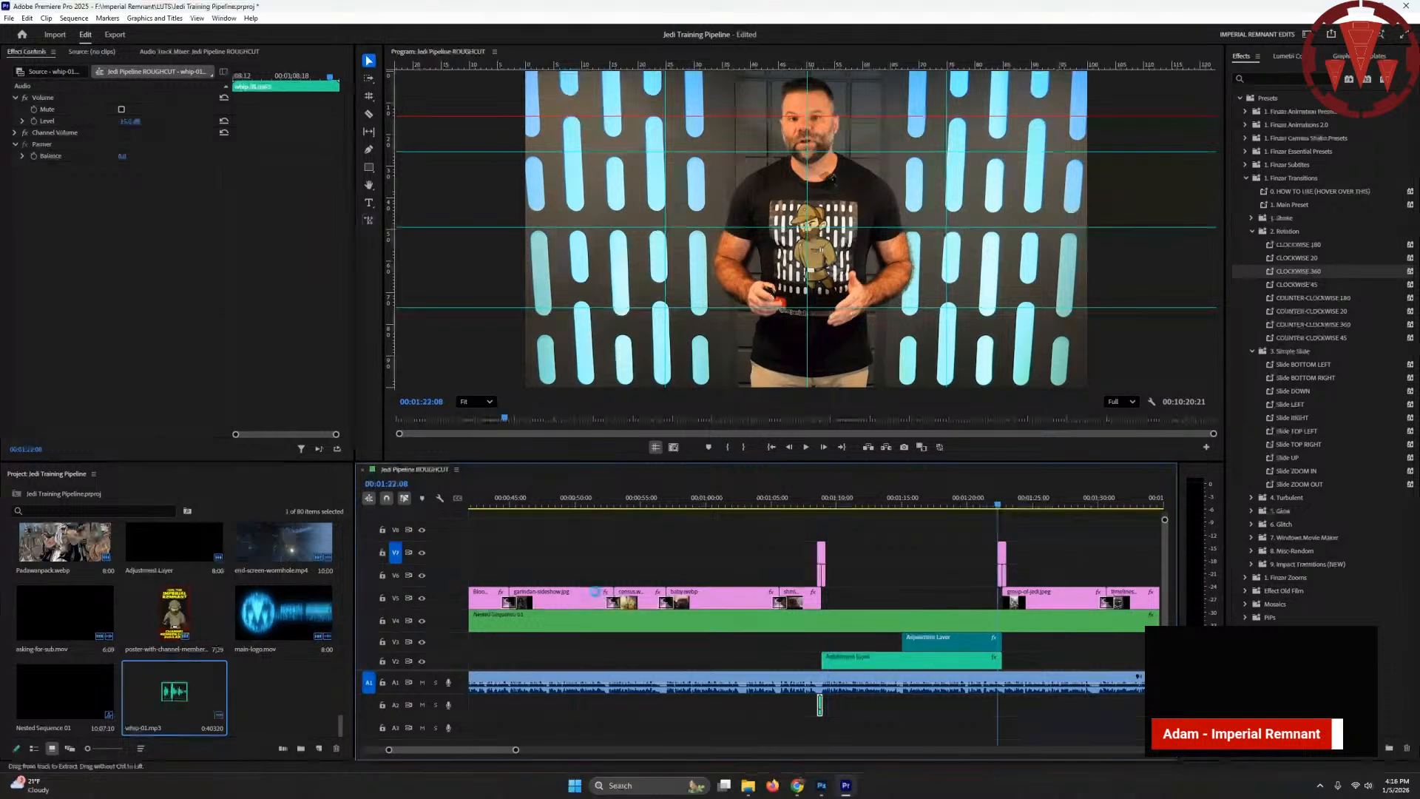
{"action": "key", "text": "ctrl+v"}
{"action": "key", "text": "ctrl+r"}
{"action": "type", "text": "150"}
{"action": "key", "text": "Return"}
- Place a whip-01.mp3 copy under the transition at about 00:05:52 and set its speed to 150%
{"action": "key", "text": "Down"}
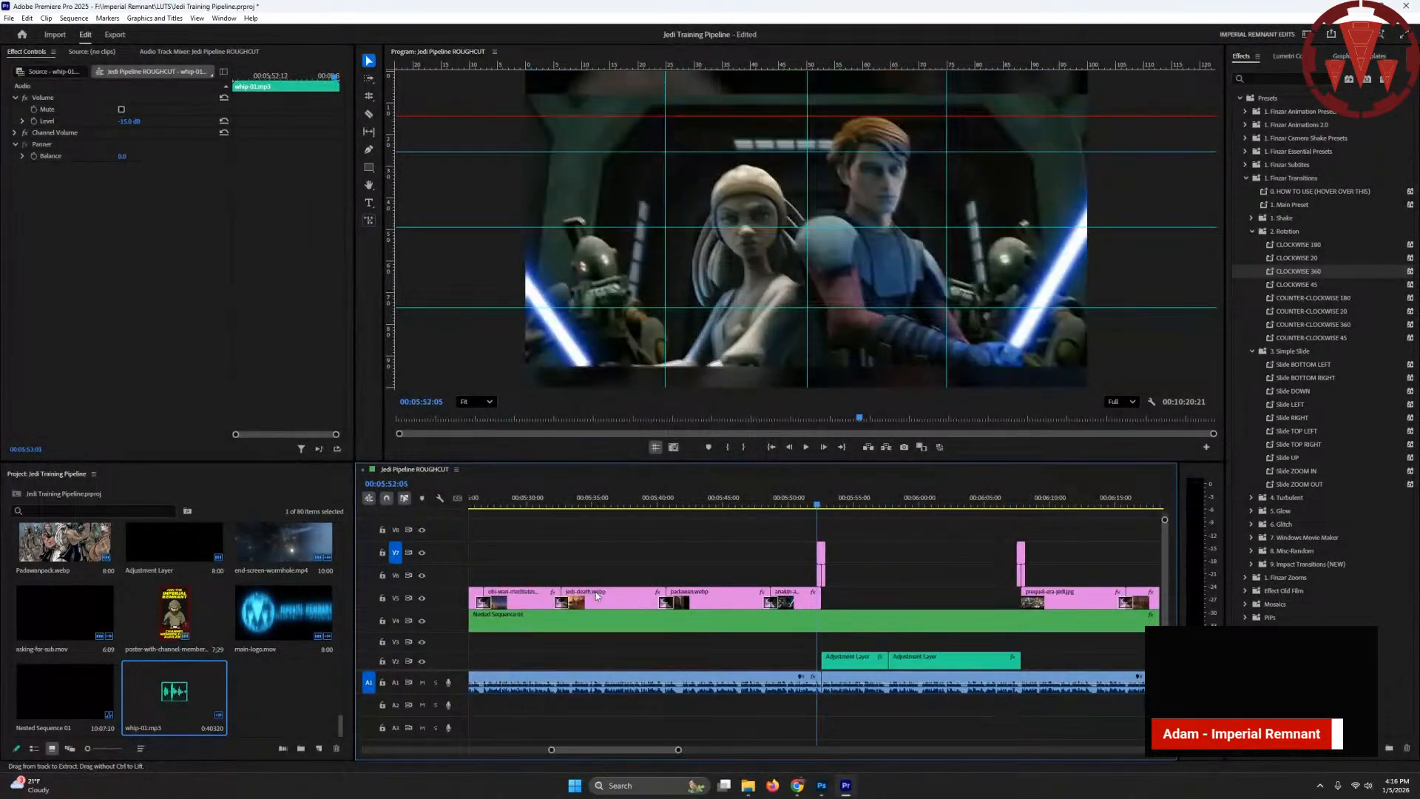
{"action": "key", "text": "ctrl+v"}
{"action": "key", "text": "ctrl+r"}
{"action": "type", "text": "150"}
{"action": "key", "text": "Return"}
- Place a whip-01.mp3 copy under the transition at about 00:06:07 and adjust its speed
{"action": "key", "text": "Down"}
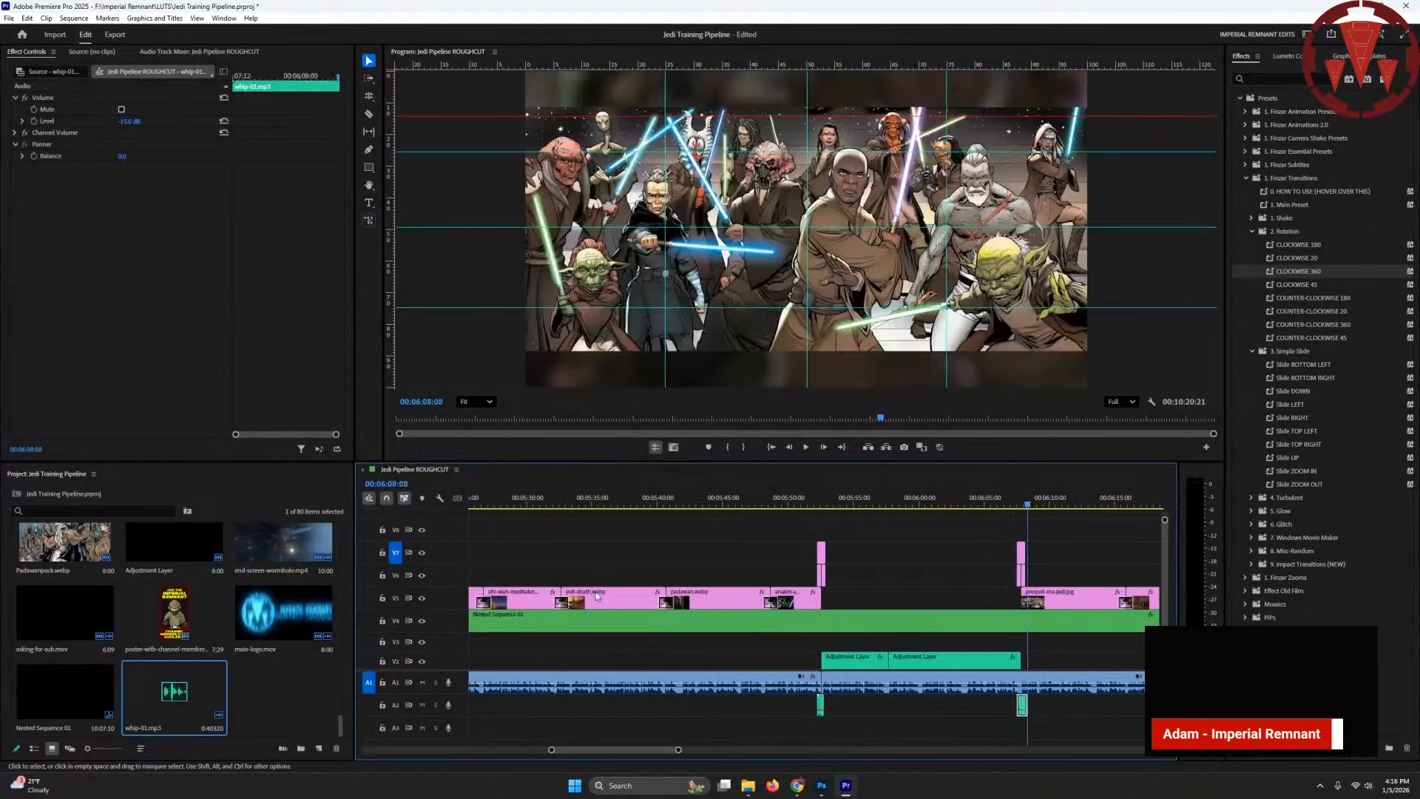
{"action": "key", "text": "ctrl+v"}
{"action": "key", "text": "ctrl+r"}
{"action": "type", "text": "12"}
{"action": "key", "text": "Return"}
- Place whip-01.mp3 copies under the transitions at about 00:07:46, 00:07:59 and 00:10:07, setting their speed to 125%
{"action": "key", "text": "Down"}
{"action": "key", "text": "Down"}
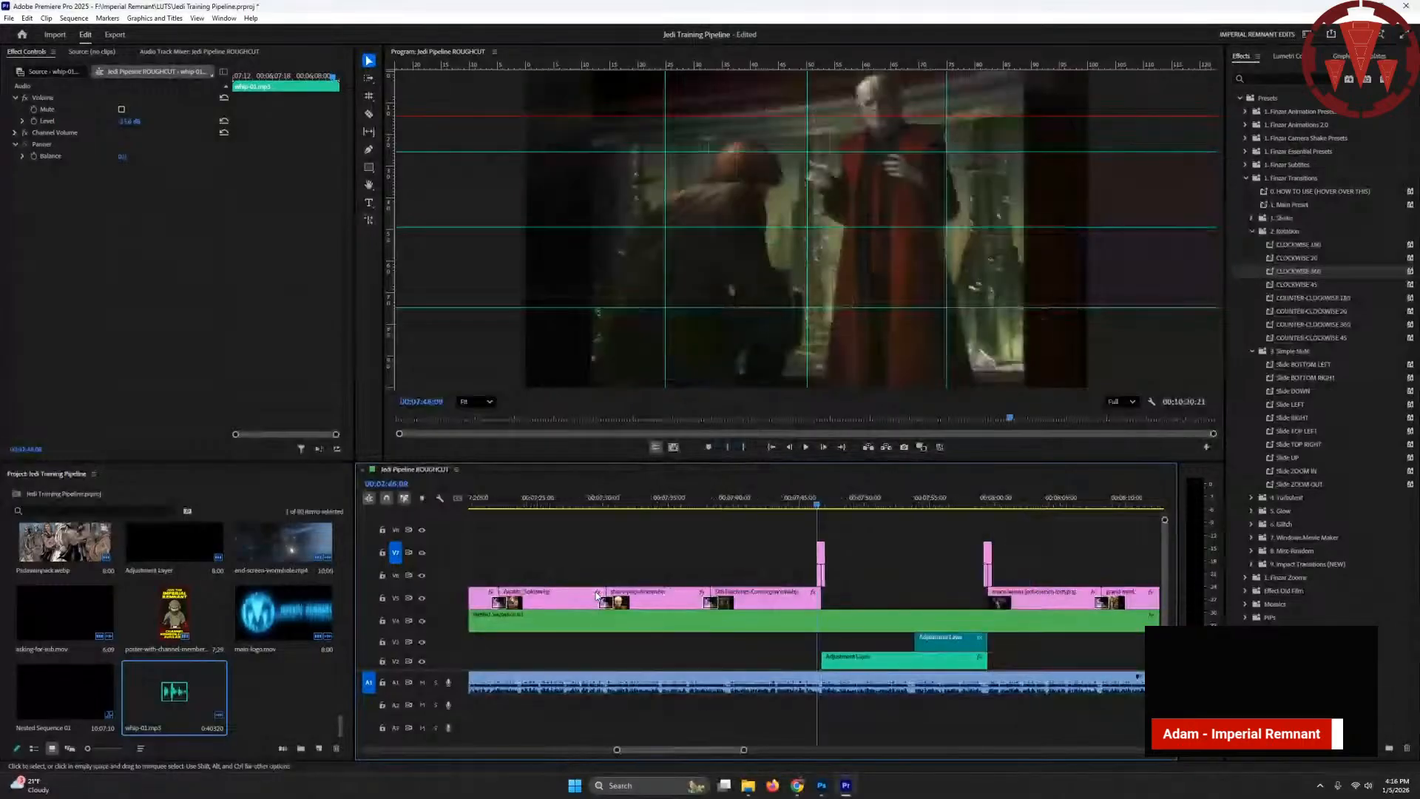
{"action": "key", "text": "ctrl+v"}
{"action": "key", "text": "ctrl+r"}
{"action": "type", "text": "125"}
{"action": "key", "text": "Return"}
{"action": "key", "text": "Down"}
{"action": "key", "text": "ctrl+v"}
{"action": "key", "text": "ctrl+r"}
{"action": "type", "text": "1"}
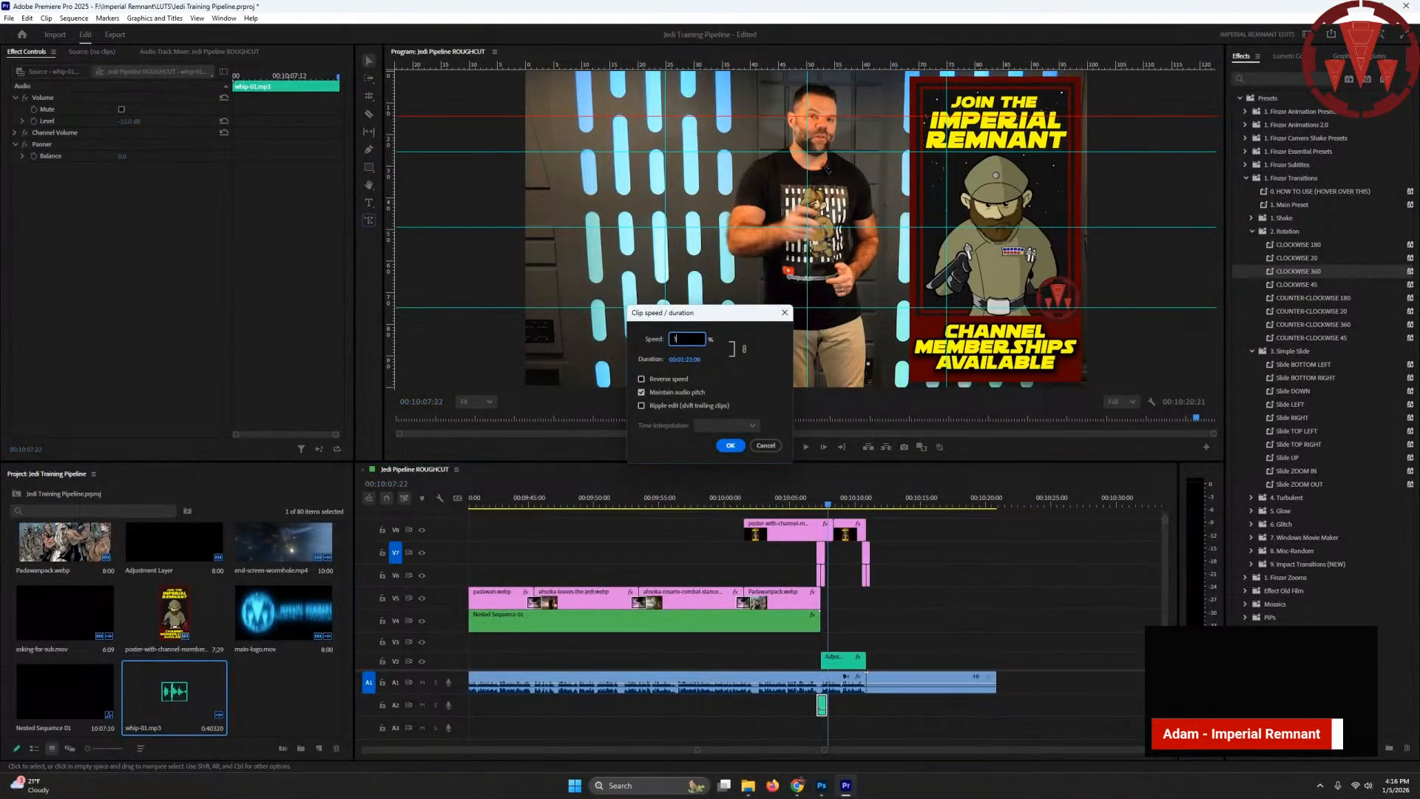
{"action": "type", "text": "25"}
{"action": "key", "text": "Return"}
- Place a whip-01.mp3 copy under the last transition at about 00:10:10 and save the project
{"action": "key", "text": "Down"}
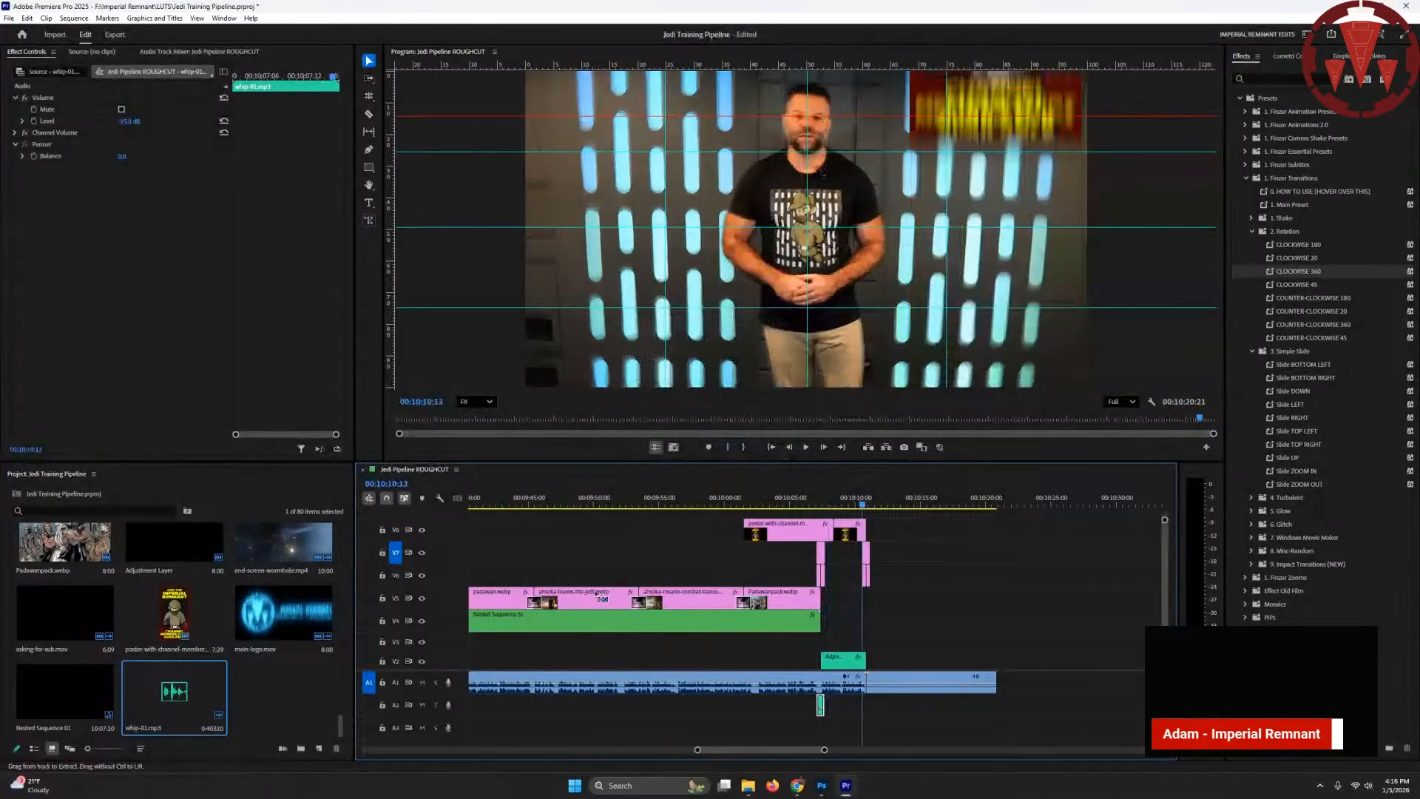
{"action": "key", "text": "ctrl+v"}
{"action": "key", "text": "ctrl+r"}
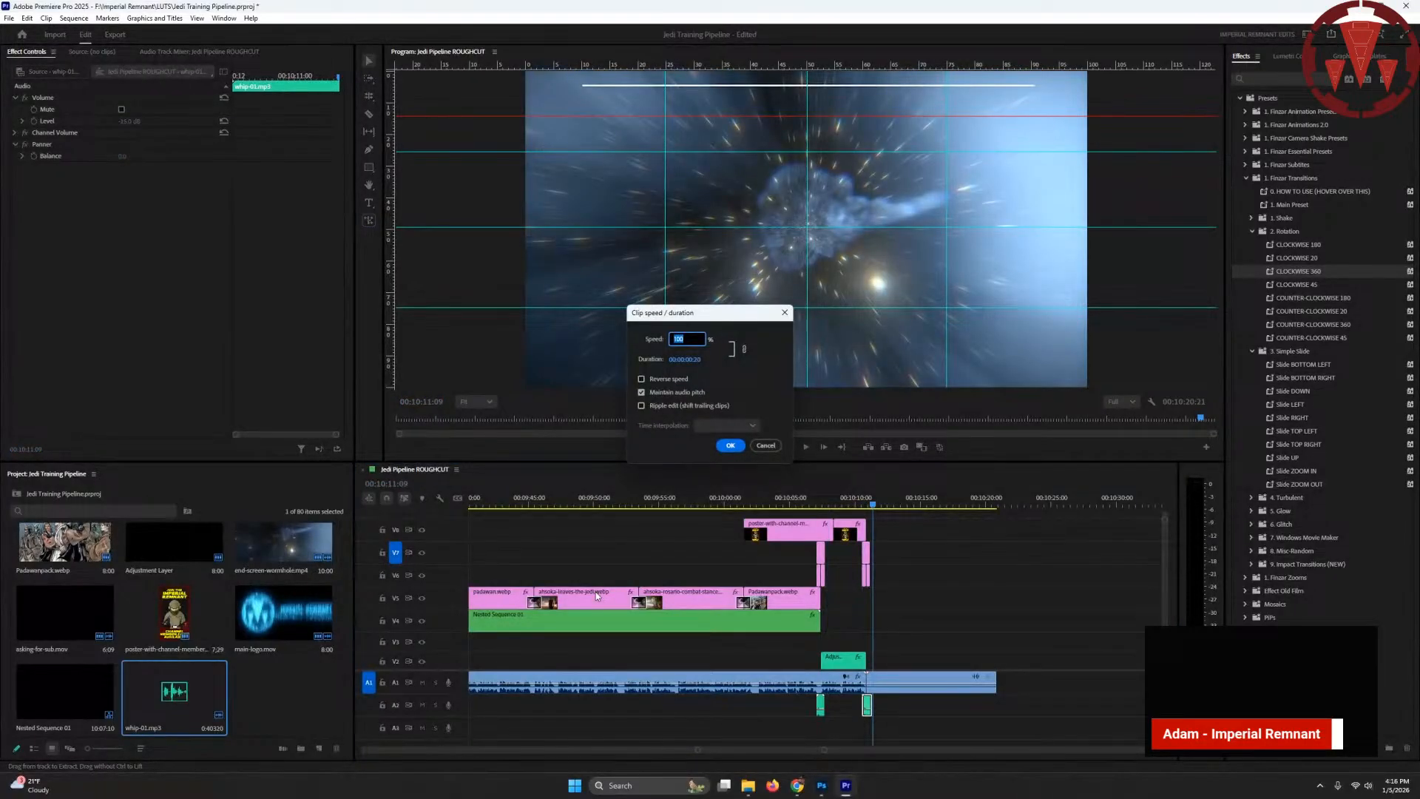
{"action": "key", "text": "Return"}
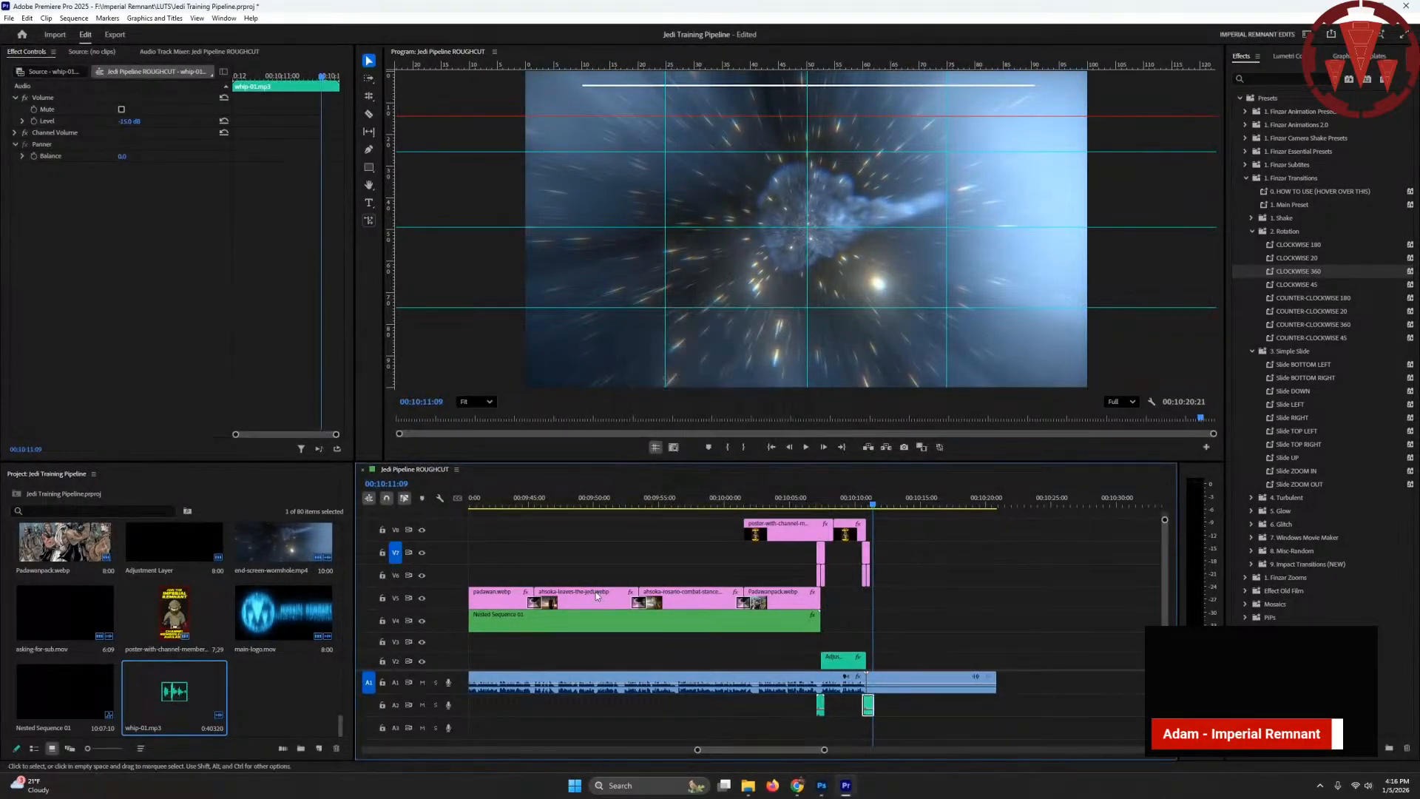
{"action": "key", "text": "ctrl+s"}
- With track A1 muted, play the sequence around 00:05:52 and 00:06:08 to check the whip sounds against the transitions
{"action": "scroll", "coordinate": [768, 655], "scroll_direction": "down", "scroll_amount": 1}
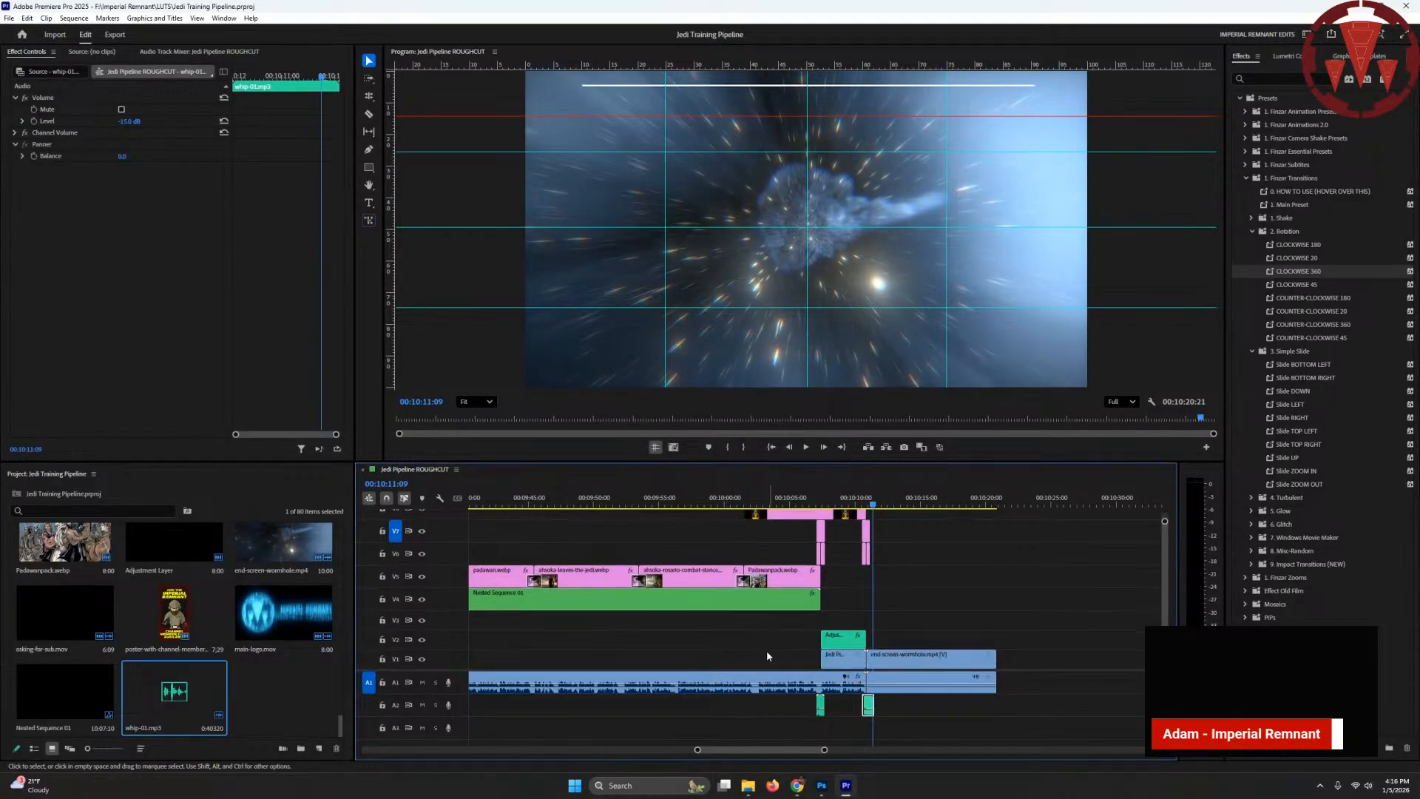
{"action": "left_click_drag", "start_coordinate": [824, 750], "coordinate": [763, 747]}
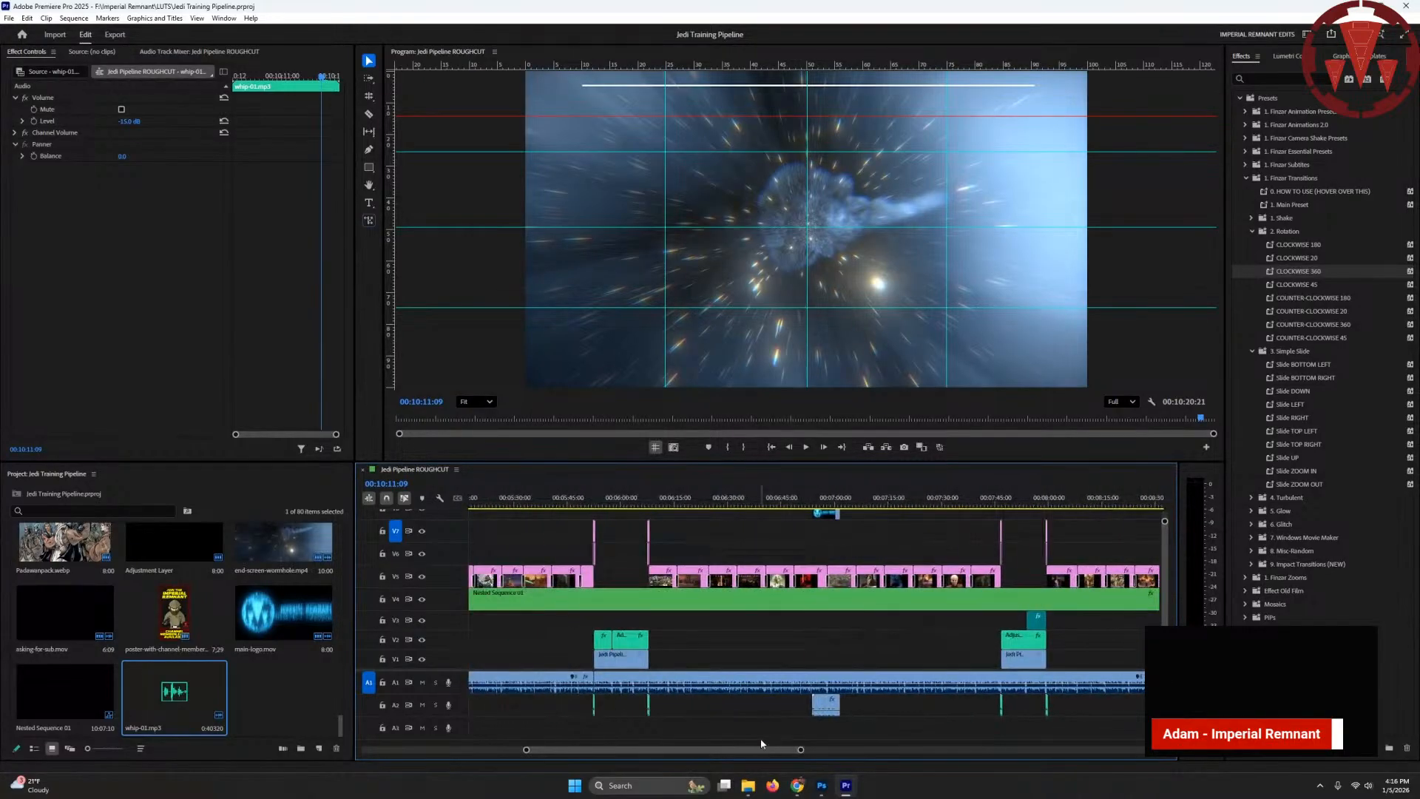
{"action": "left_click", "coordinate": [582, 497]}
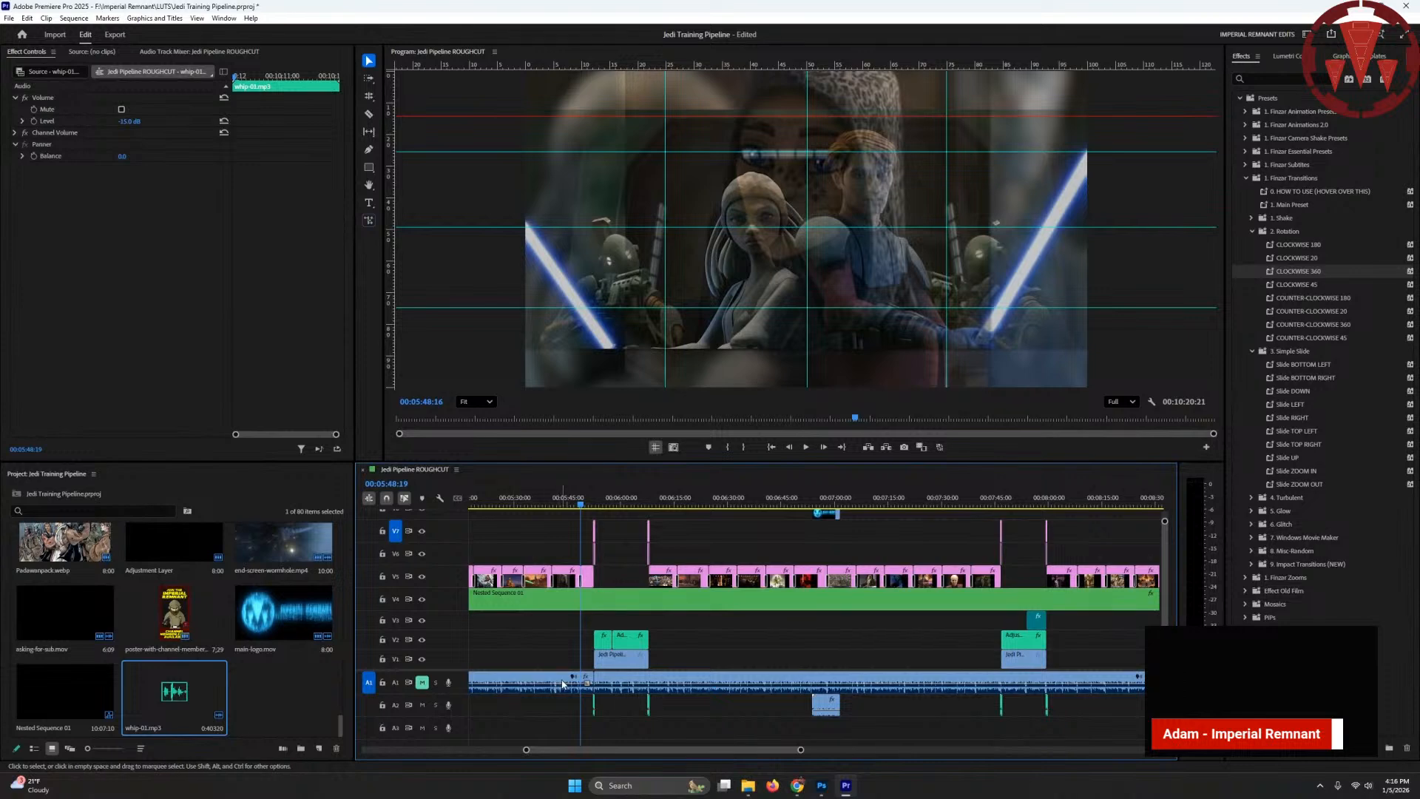
{"action": "key", "text": "Return"}
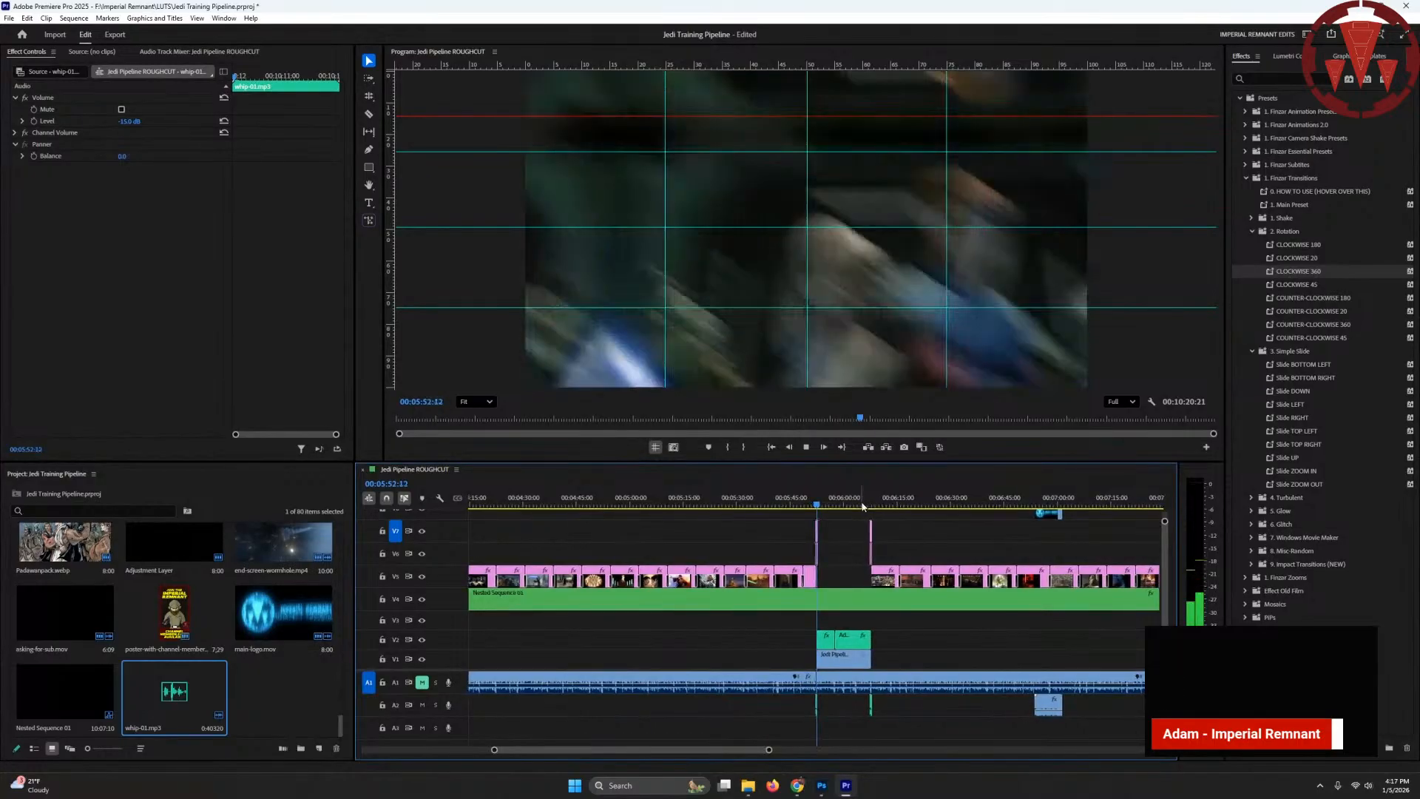
{"action": "key", "text": "space"}
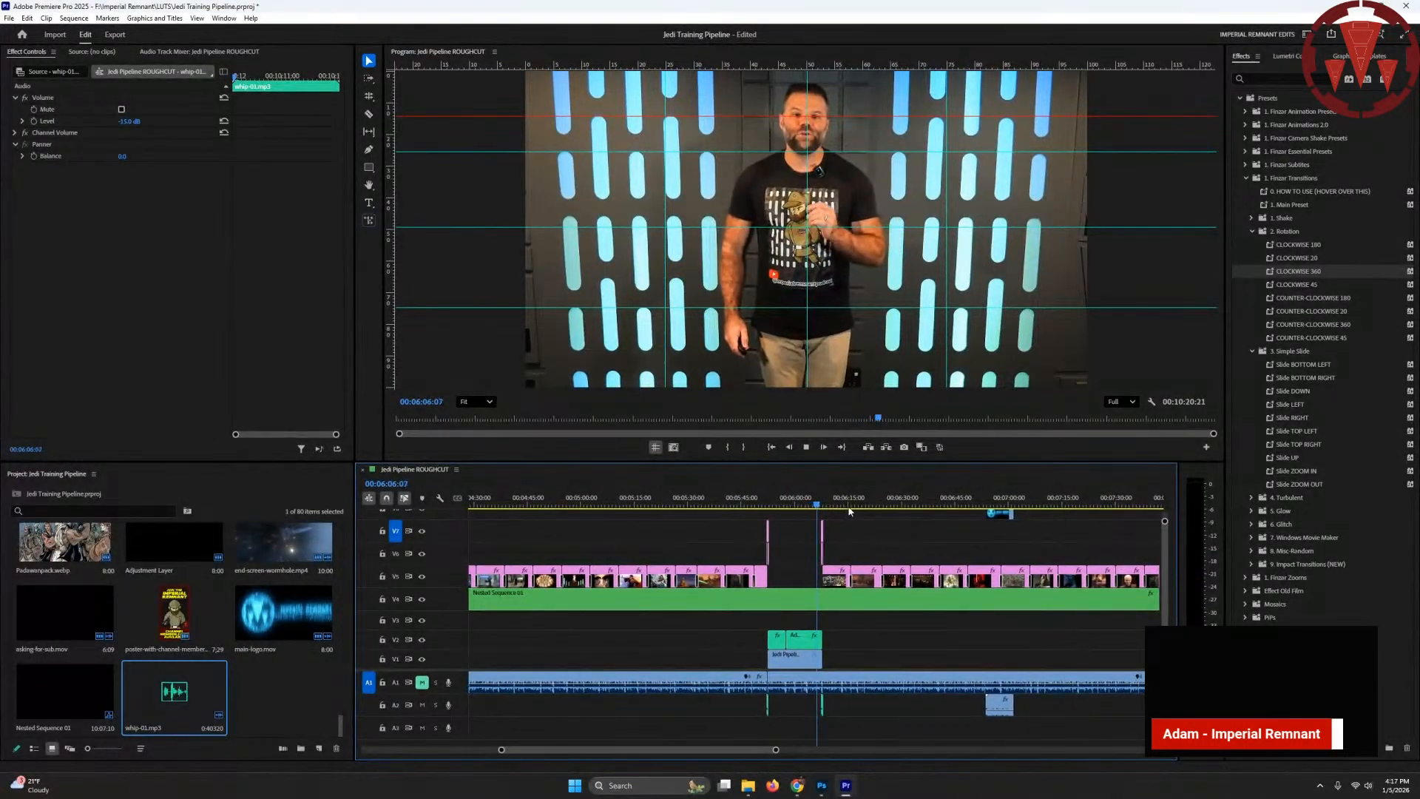
{"action": "key", "text": "space"}
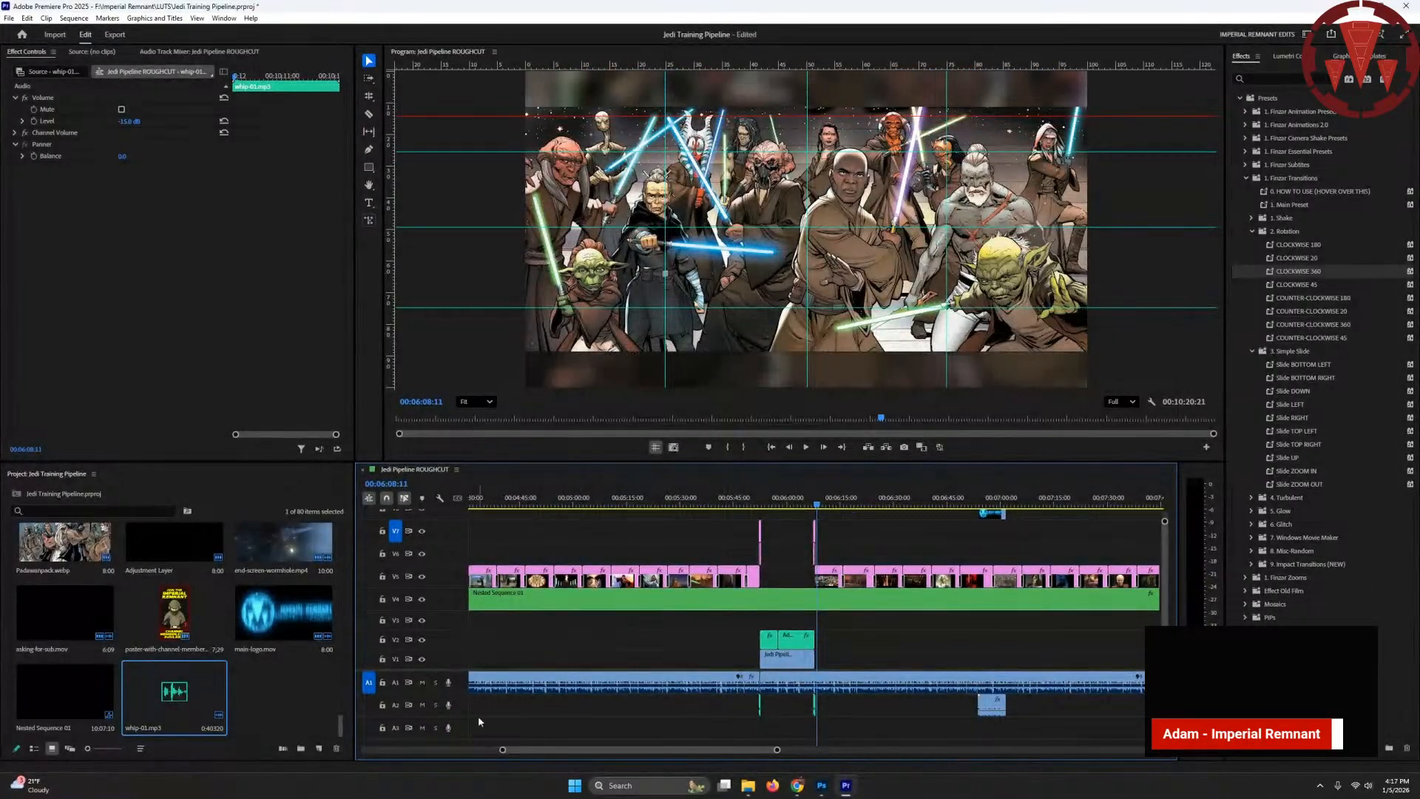
- Look over the edit across the full sequence, checking around 00:01:48 and 00:10:04
{"action": "scroll", "coordinate": [748, 750], "scroll_direction": "up", "scroll_amount": 2}
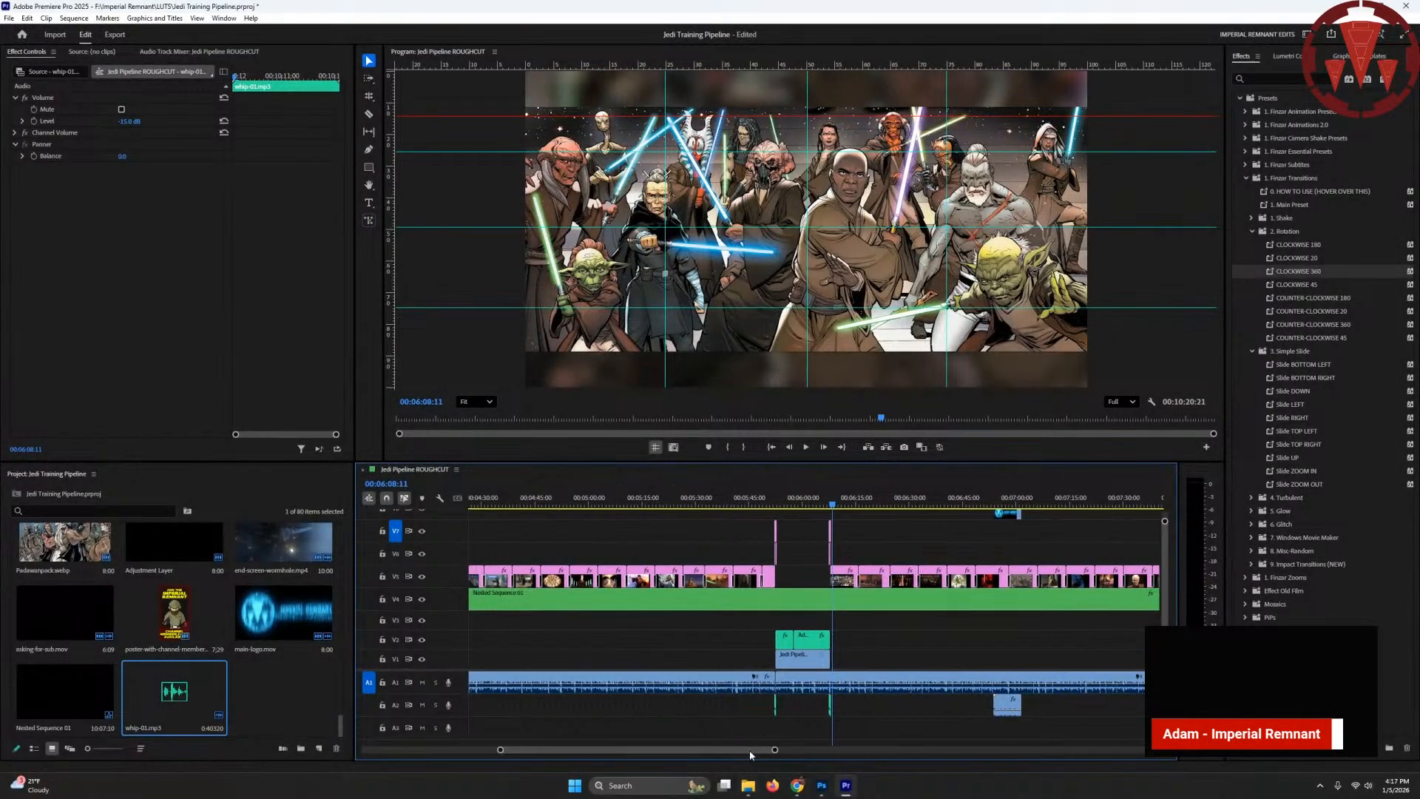
{"action": "left_click_drag", "start_coordinate": [749, 753], "coordinate": [583, 762]}
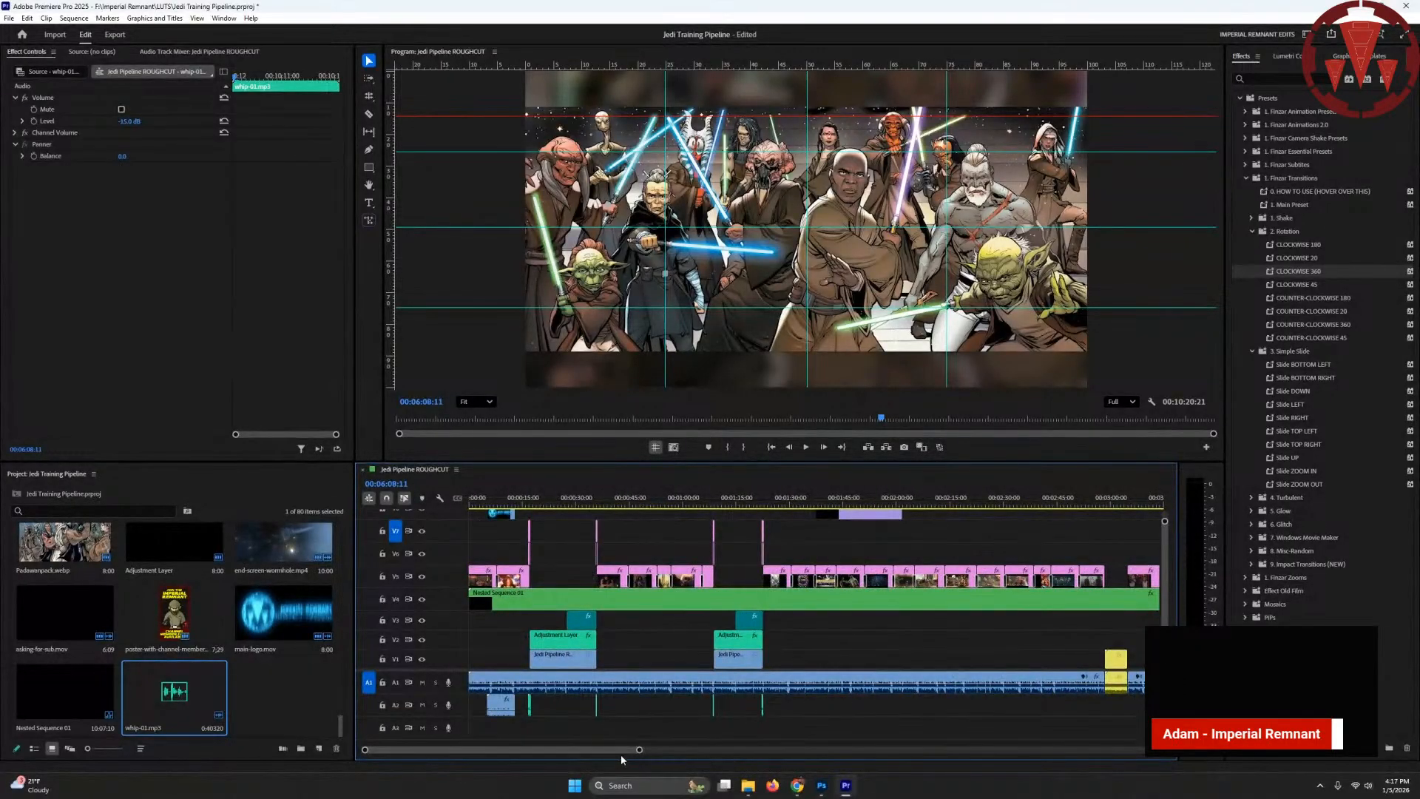
{"action": "left_click_drag", "start_coordinate": [640, 749], "coordinate": [758, 750]}
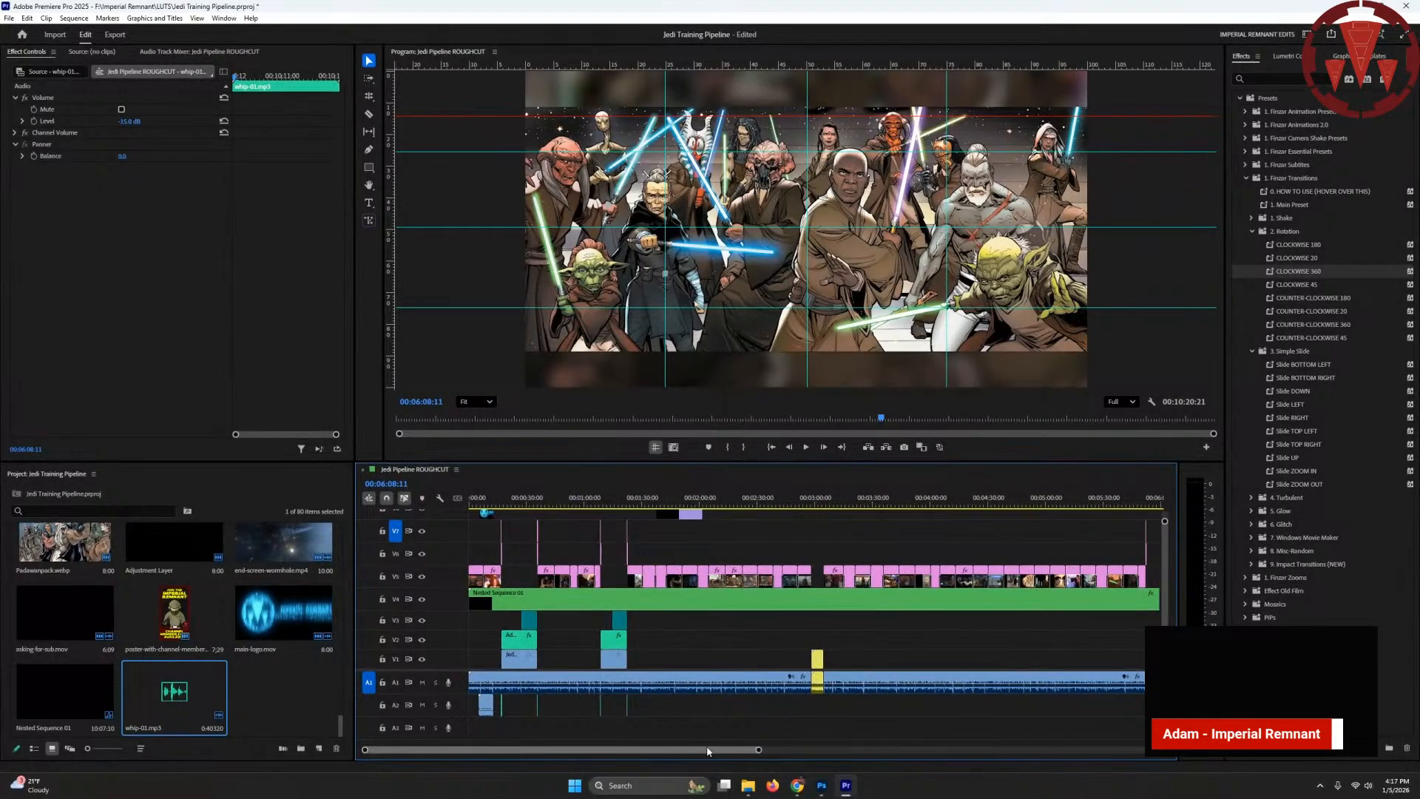
{"action": "left_click", "coordinate": [678, 498]}
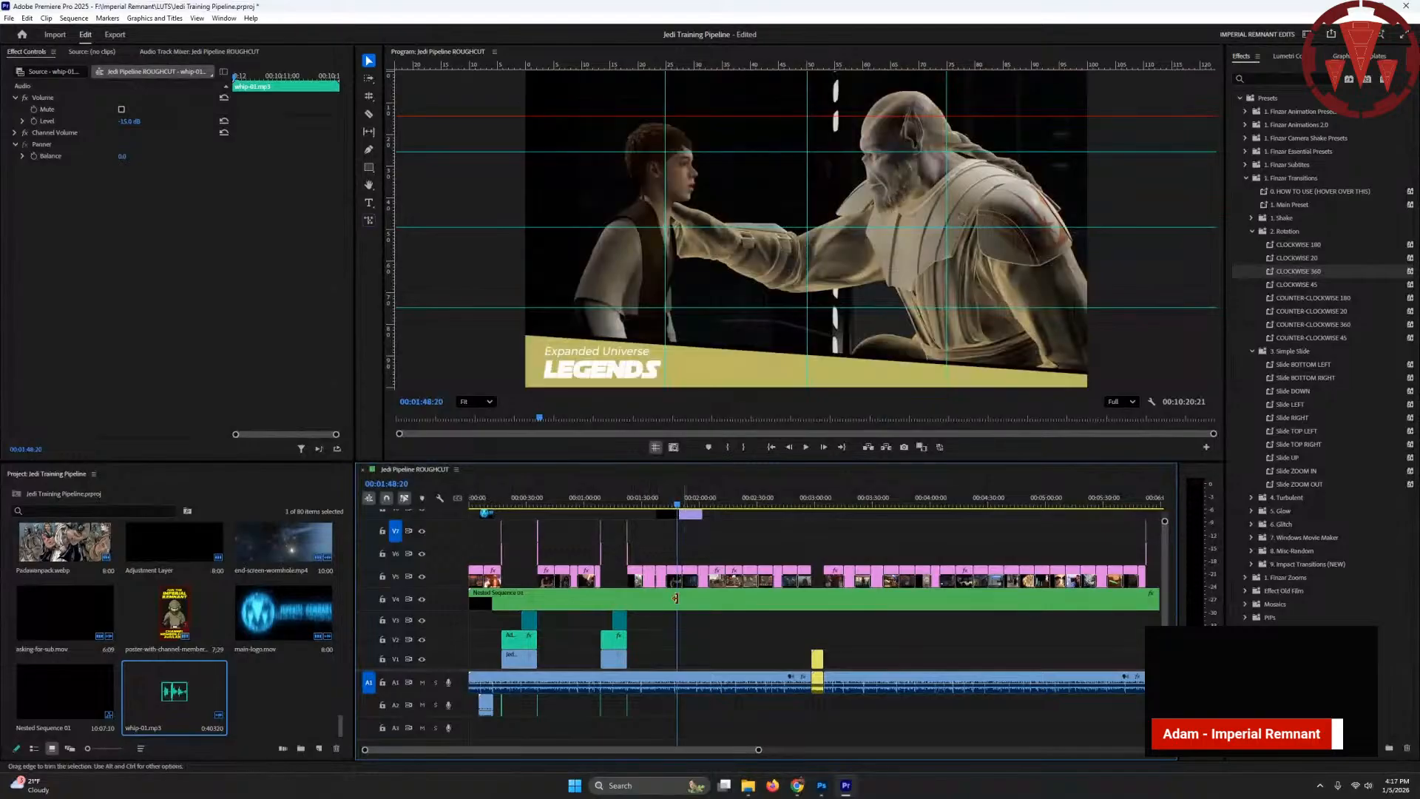
{"action": "left_click_drag", "start_coordinate": [674, 751], "coordinate": [882, 645]}
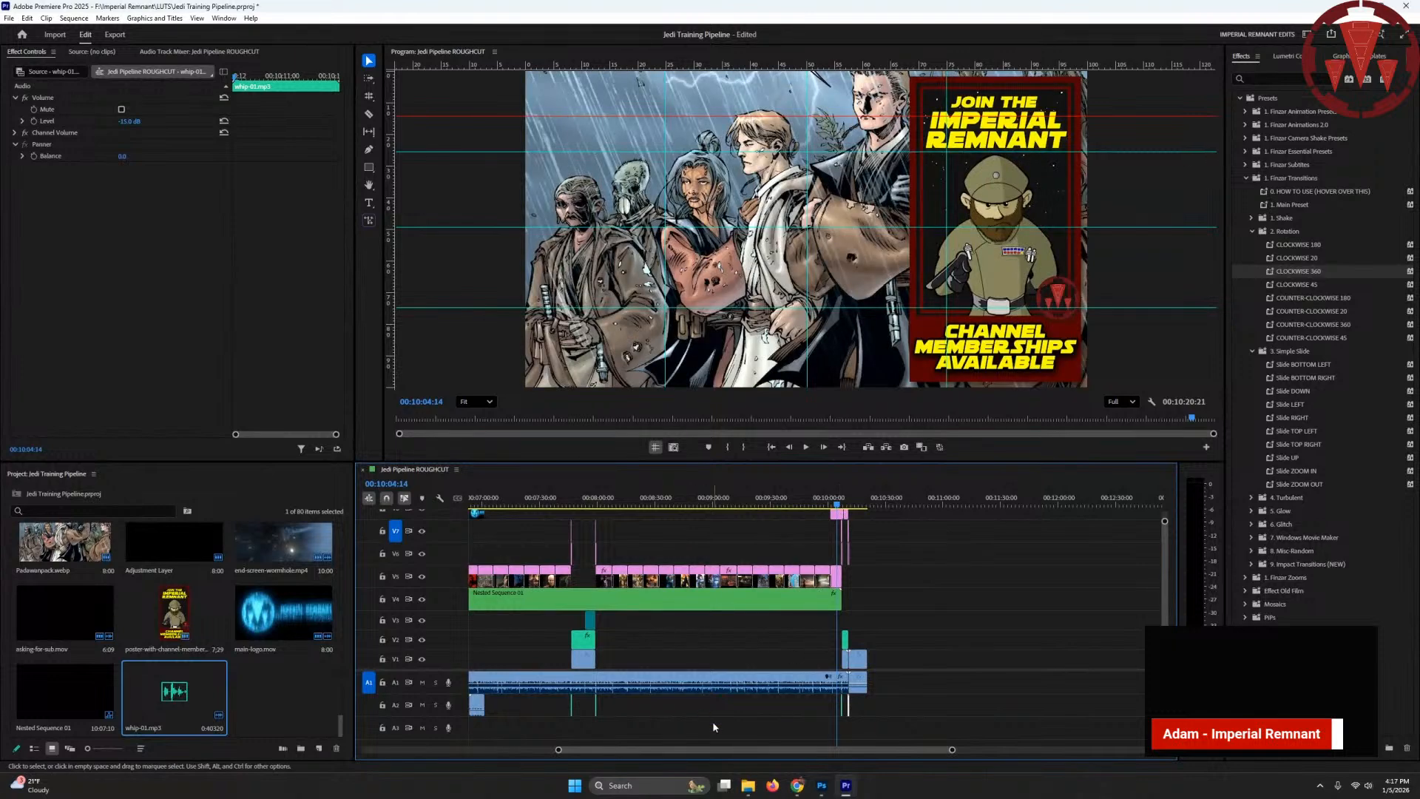
{"action": "left_click_drag", "start_coordinate": [953, 750], "coordinate": [687, 749]}
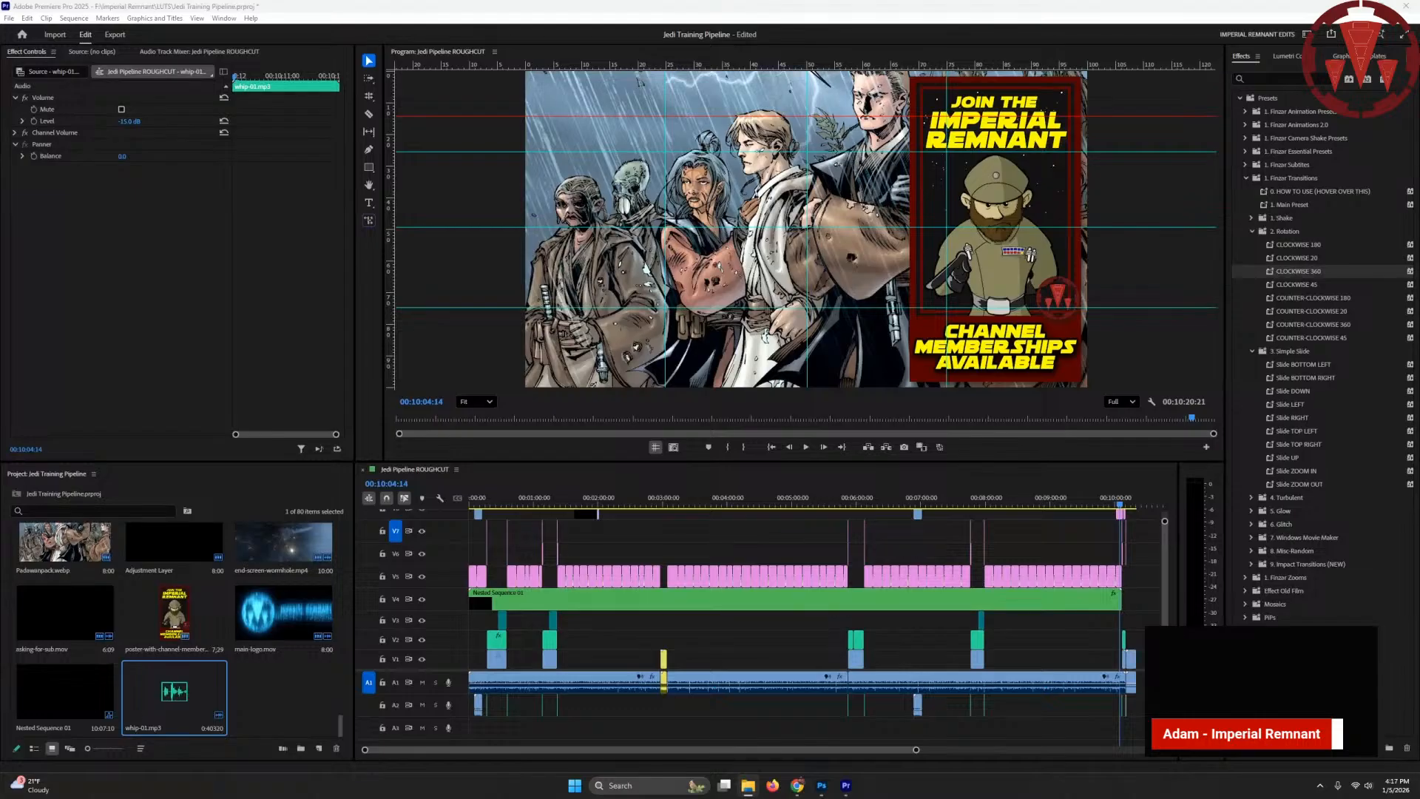
- Switch to the Music folder in File Explorer and audition CM_09 Endless Lights.mp3 from its middle in VLC
{"action": "left_click_drag", "start_coordinate": [0, 196], "coordinate": [551, 145]}
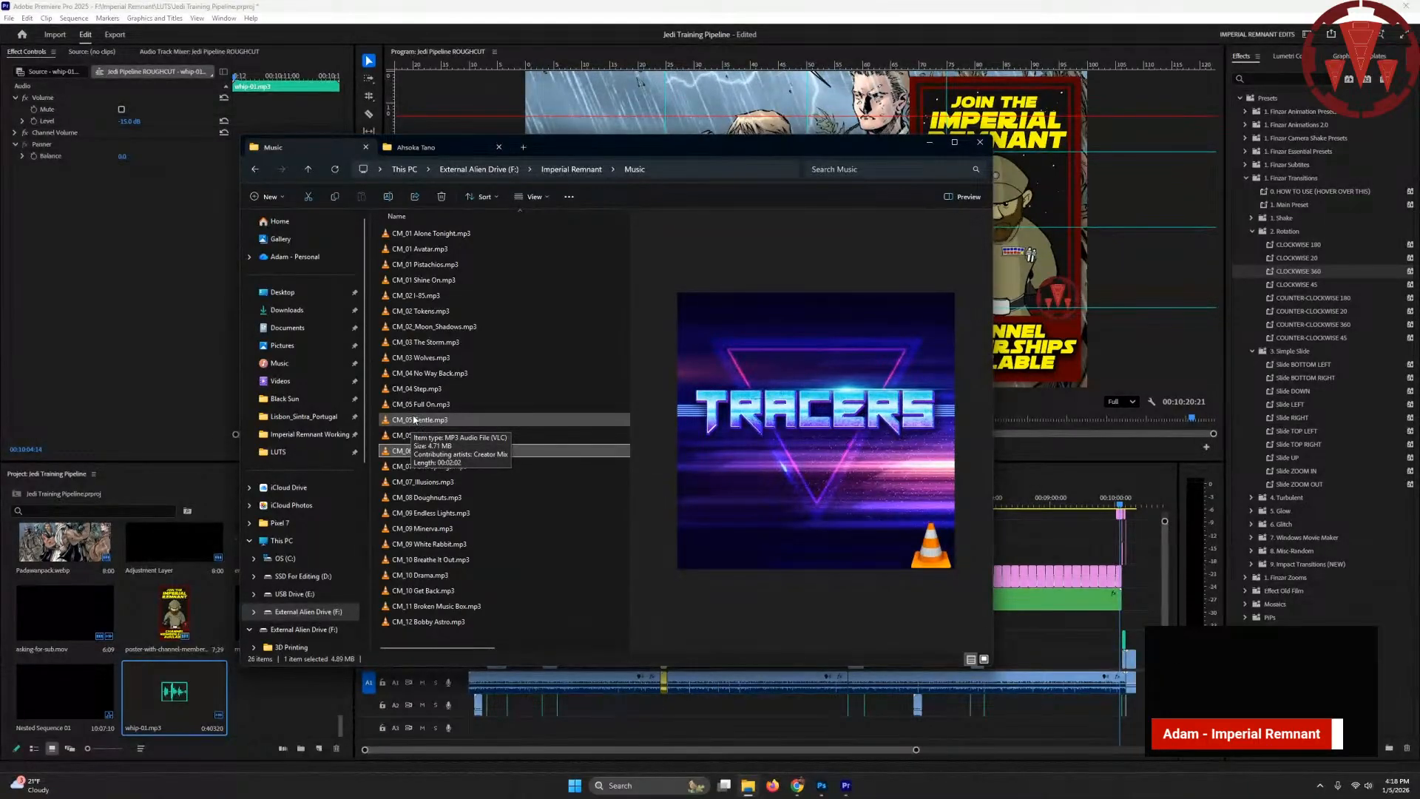
{"action": "left_click", "coordinate": [423, 514]}
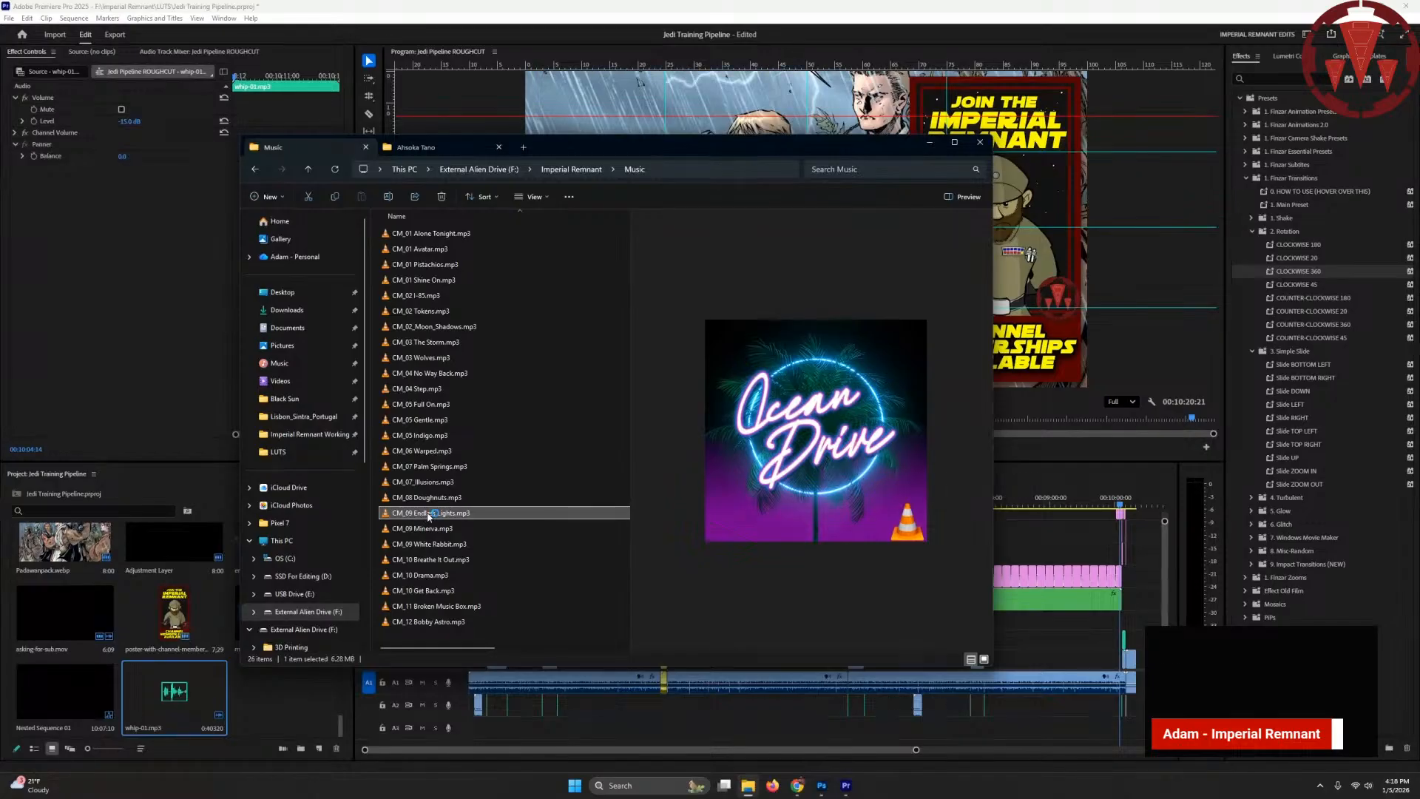
{"action": "double_click", "coordinate": [425, 515]}
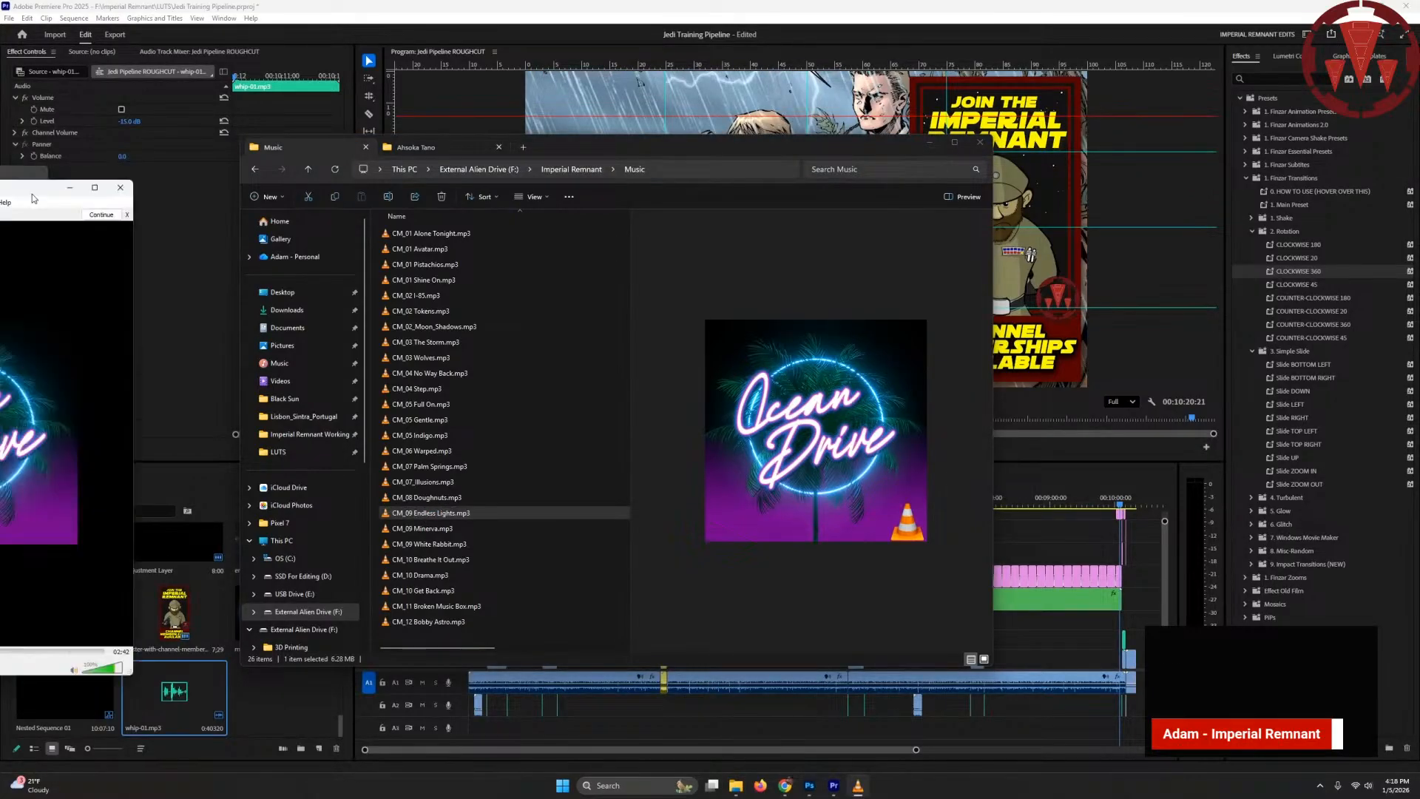
{"action": "left_click", "coordinate": [307, 667]}
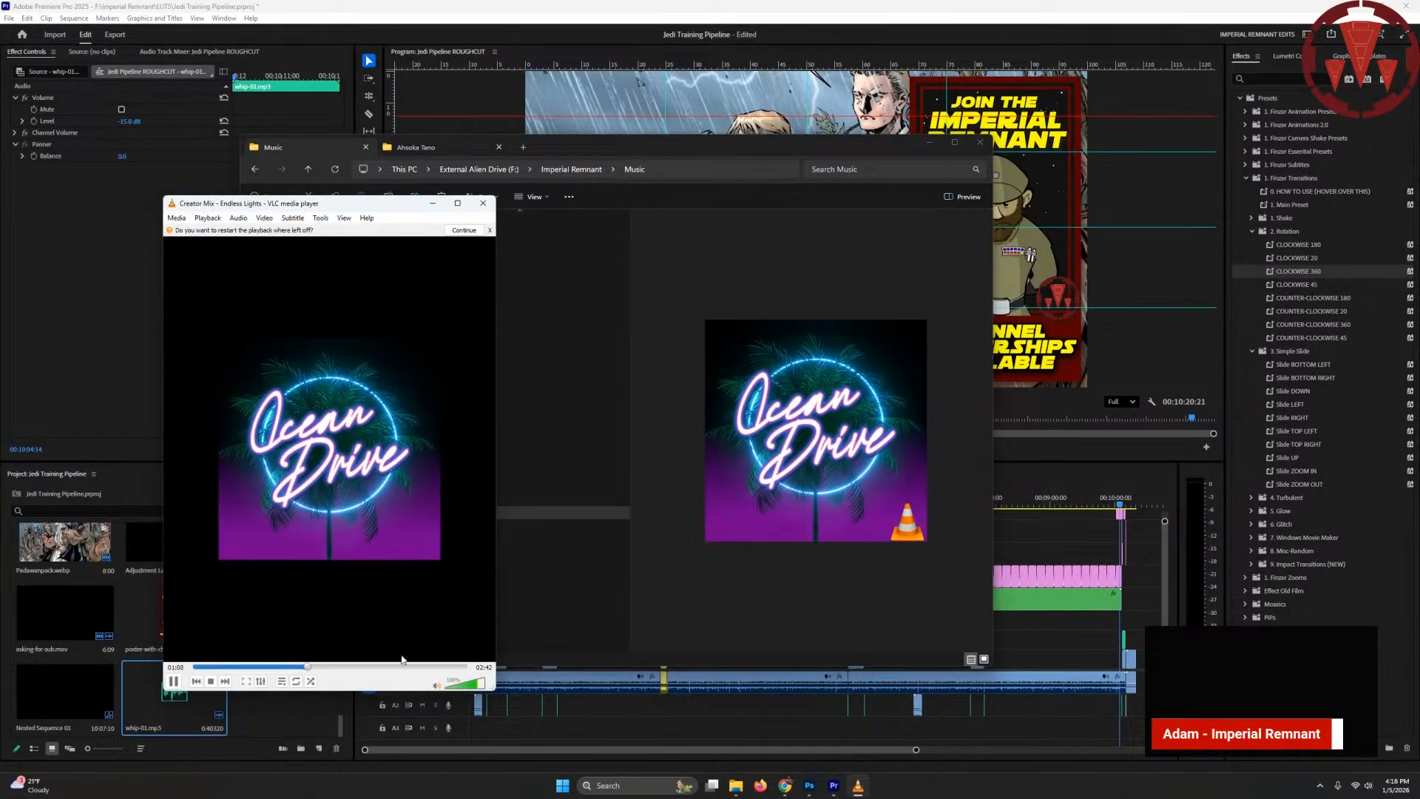
{"action": "left_click", "coordinate": [483, 203]}
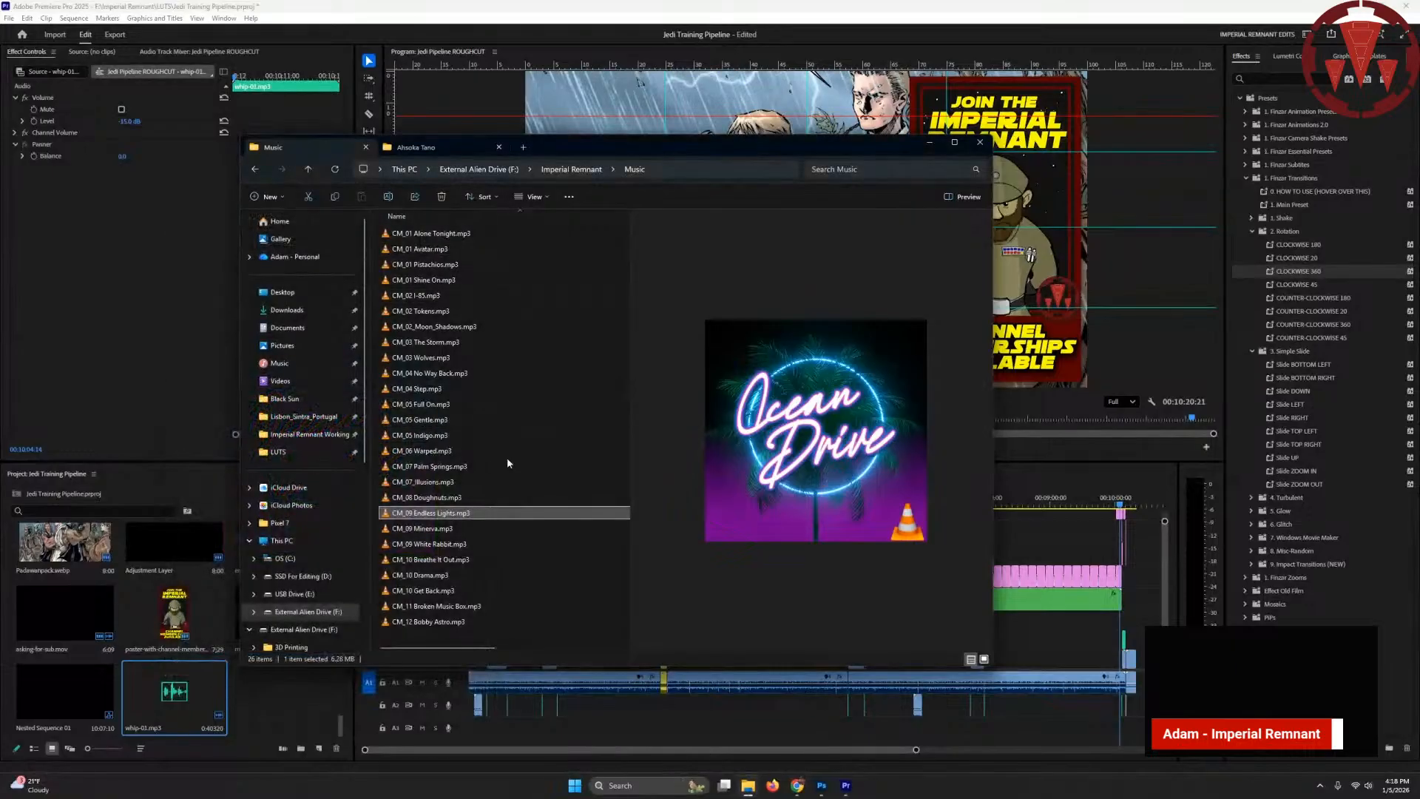
- Audition CM_09 White Rabbit.mp3 from around its middle in VLC and close the player
{"action": "left_click", "coordinate": [441, 528]}
{"action": "double_click", "coordinate": [443, 545]}
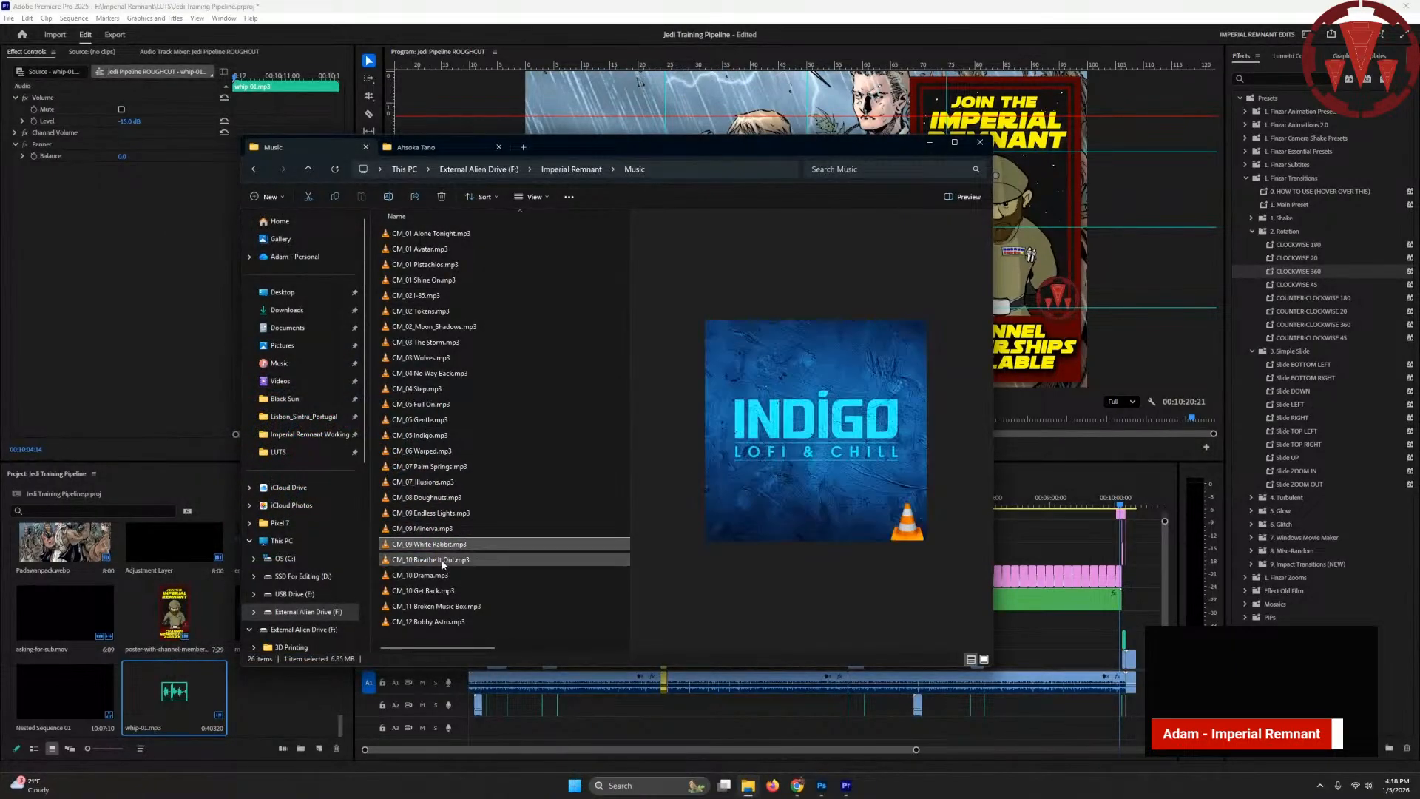
{"action": "left_click", "coordinate": [315, 671]}
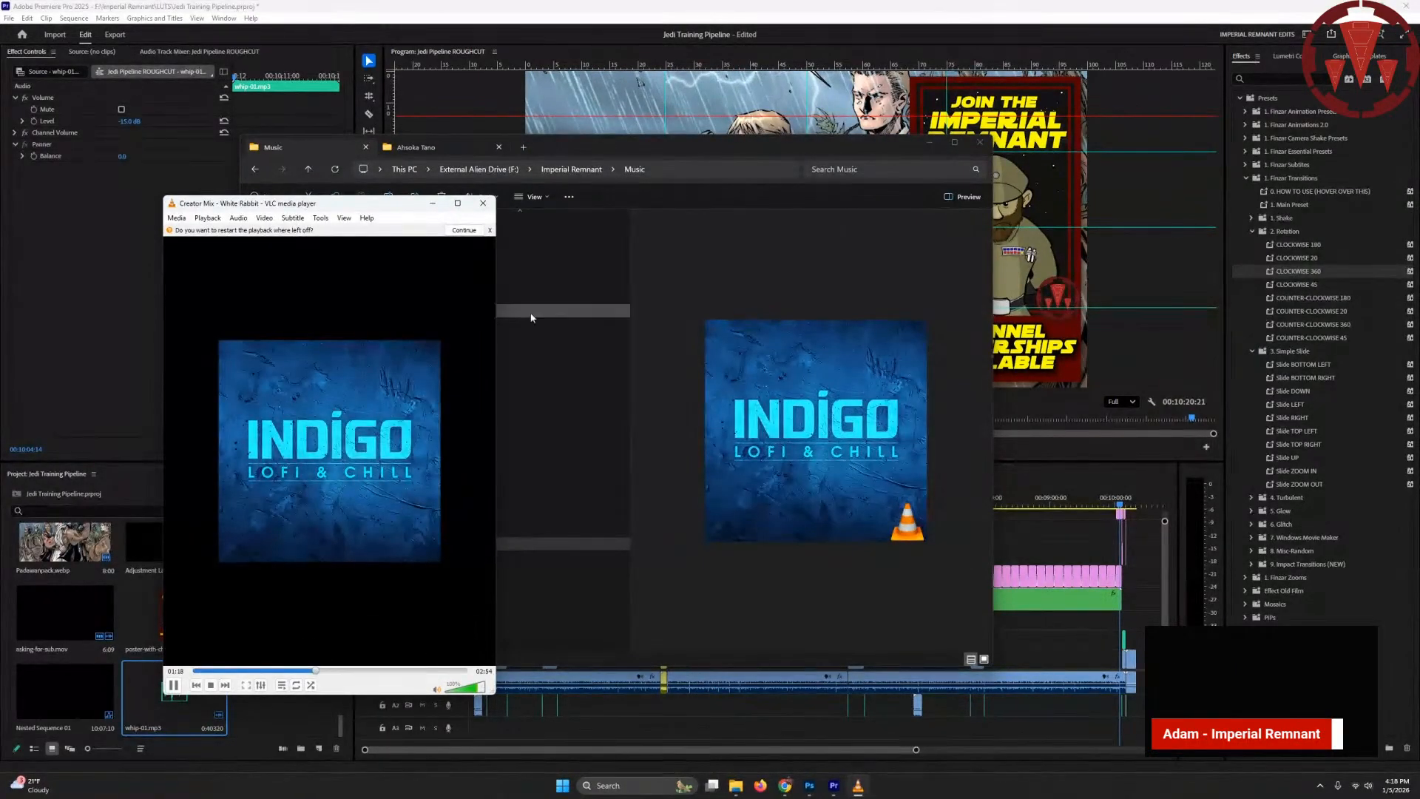
{"action": "left_click", "coordinate": [483, 202]}
- Import CM_09 White Rabbit.mp3 into the project and place it on track A3 at the start of the sequence
{"action": "left_click_drag", "start_coordinate": [452, 546], "coordinate": [332, 712]}
{"action": "left_click_drag", "start_coordinate": [833, 146], "coordinate": [1, 194]}
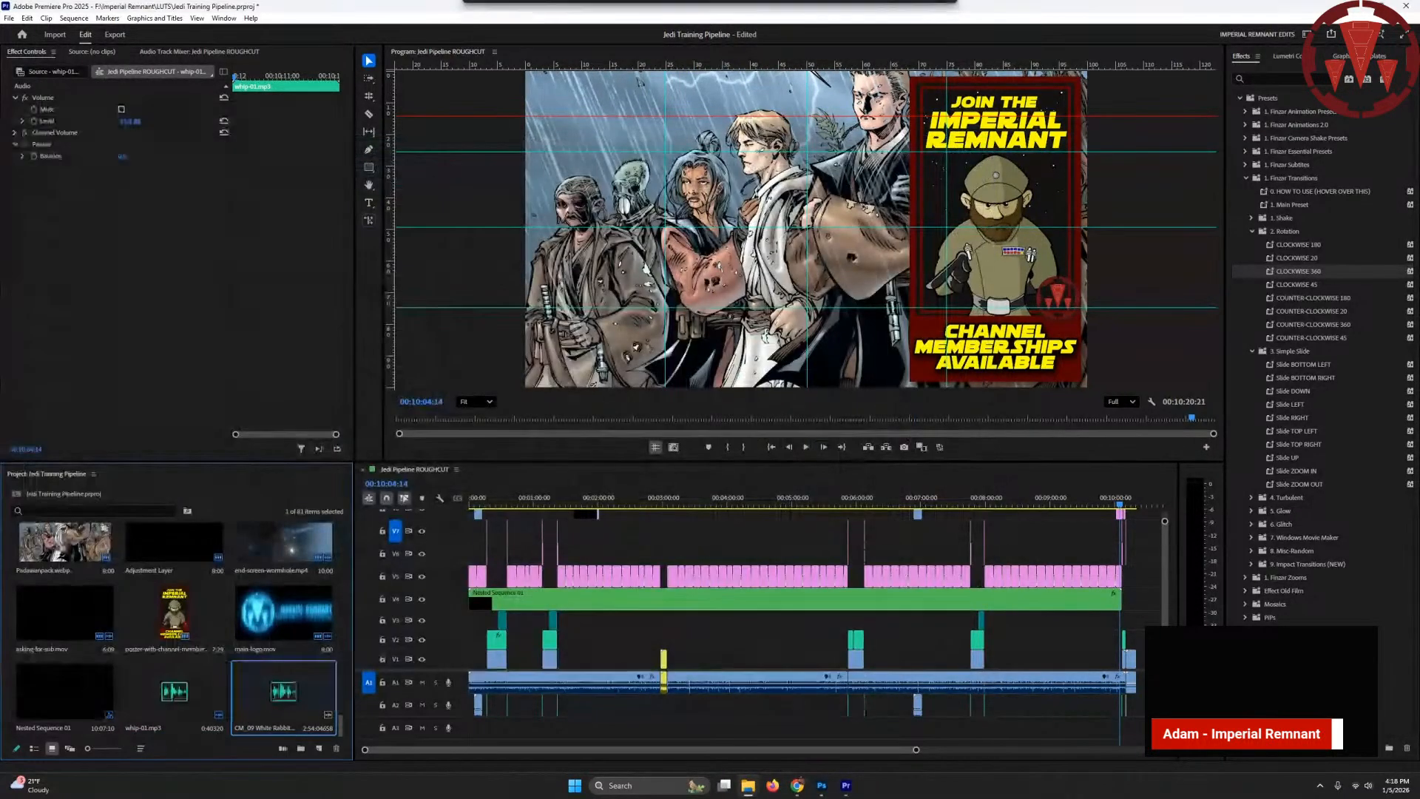
{"action": "left_click_drag", "start_coordinate": [320, 721], "coordinate": [522, 728]}
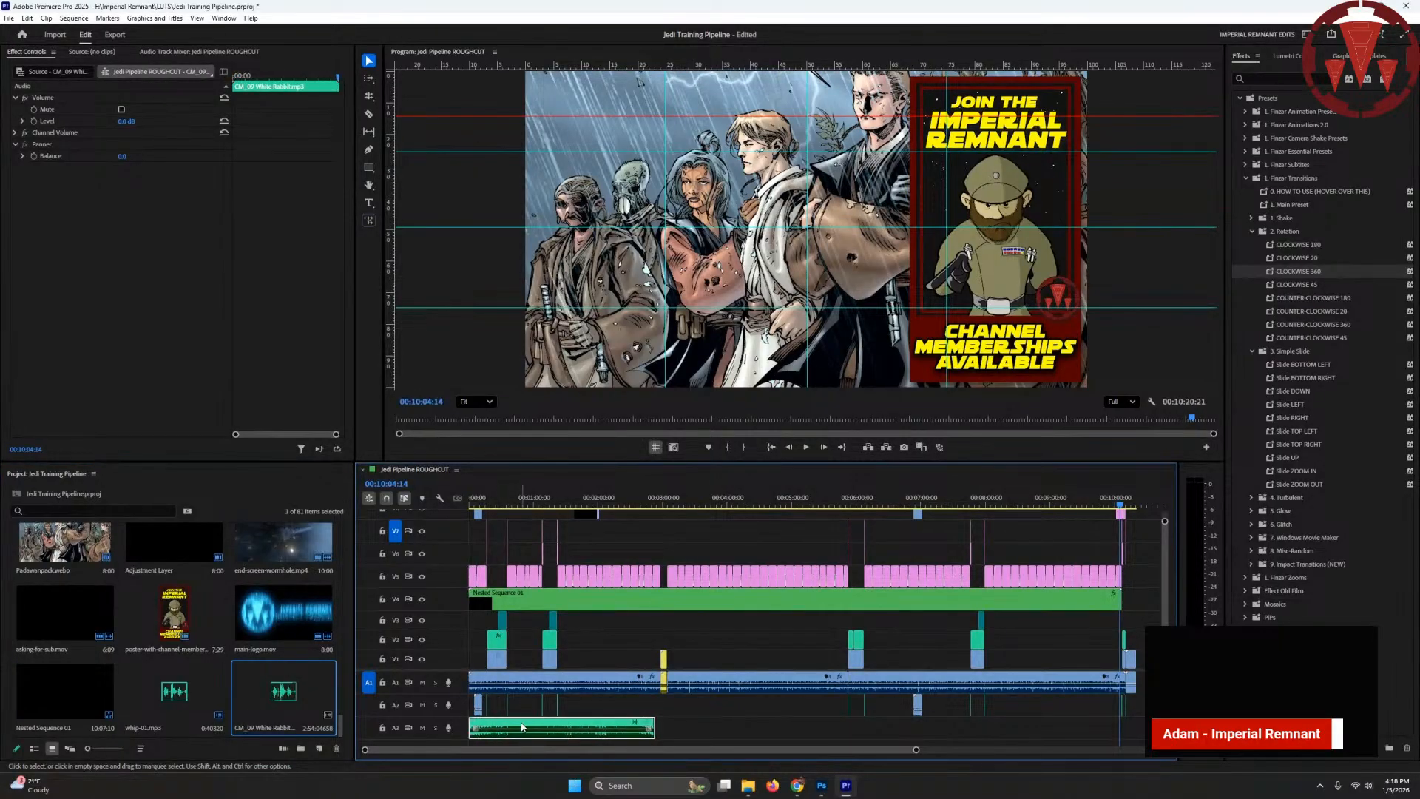
- Set the volume level of the CM_09 White Rabbit music clip to -30 dB
{"action": "left_click", "coordinate": [128, 120]}
{"action": "type", "text": "-30"}
{"action": "key", "text": "Return"}
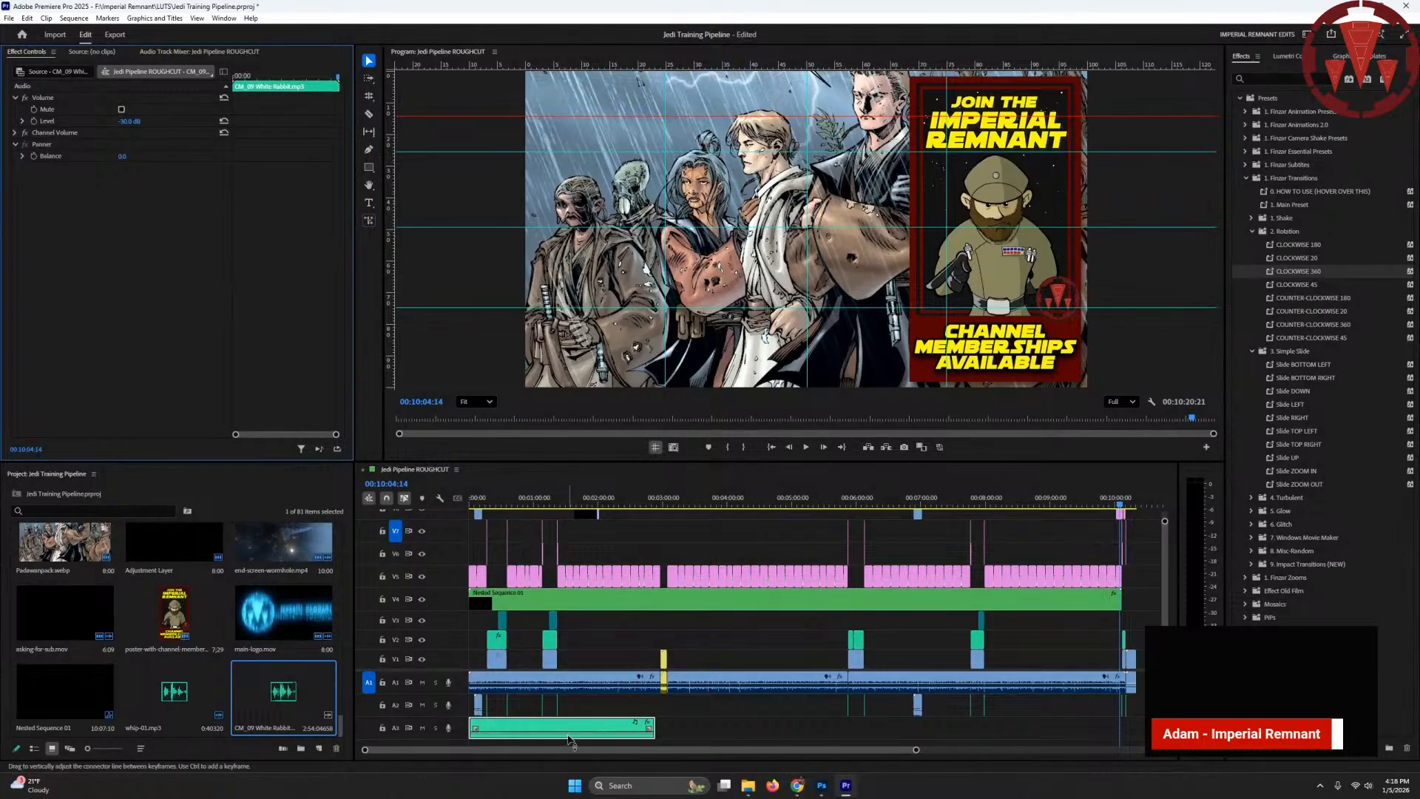
- Enable Remix on the CM_09 White Rabbit music clip and set its target duration to 00:10:20:21
{"action": "right_click", "coordinate": [583, 719]}
{"action": "mouse_move", "coordinate": [613, 616]}
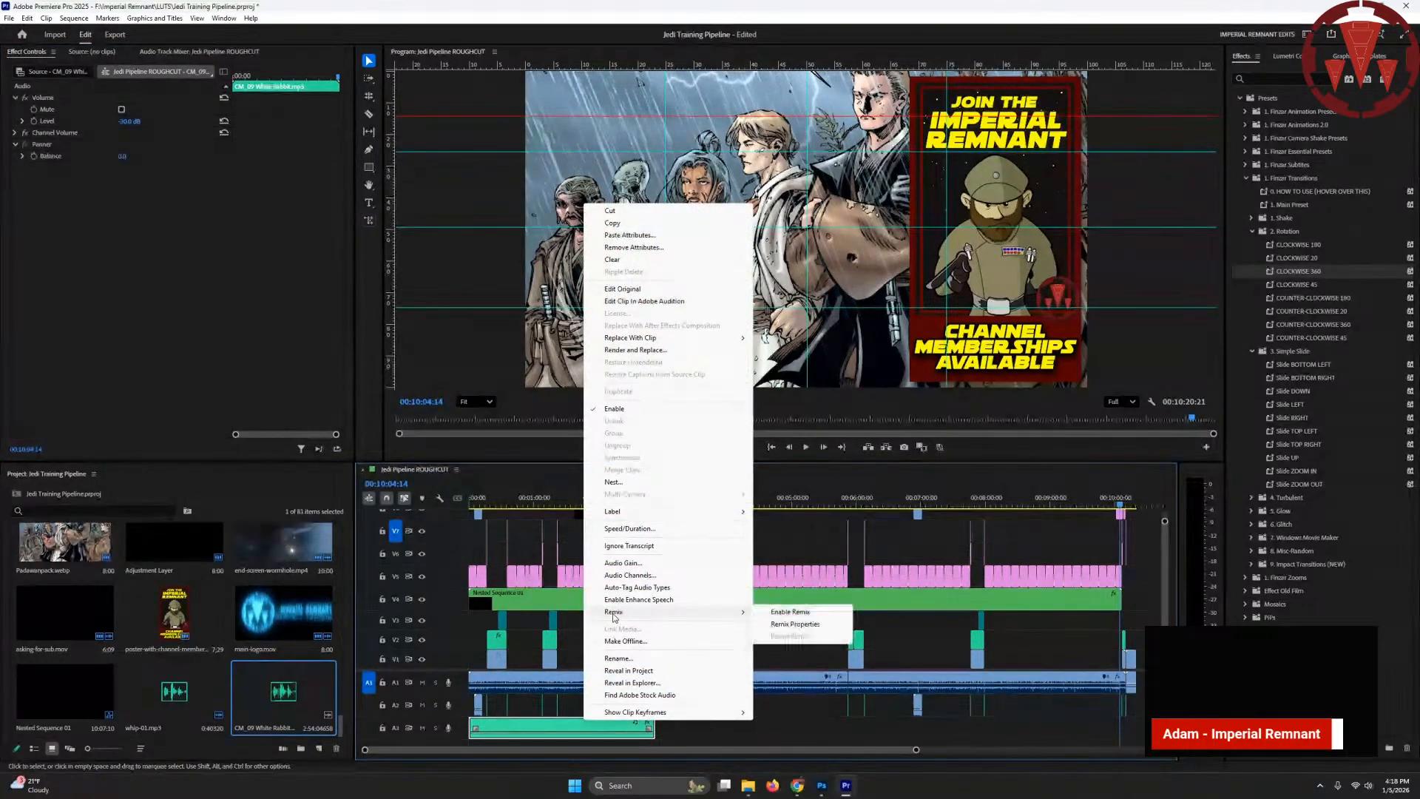
{"action": "left_click", "coordinate": [783, 615]}
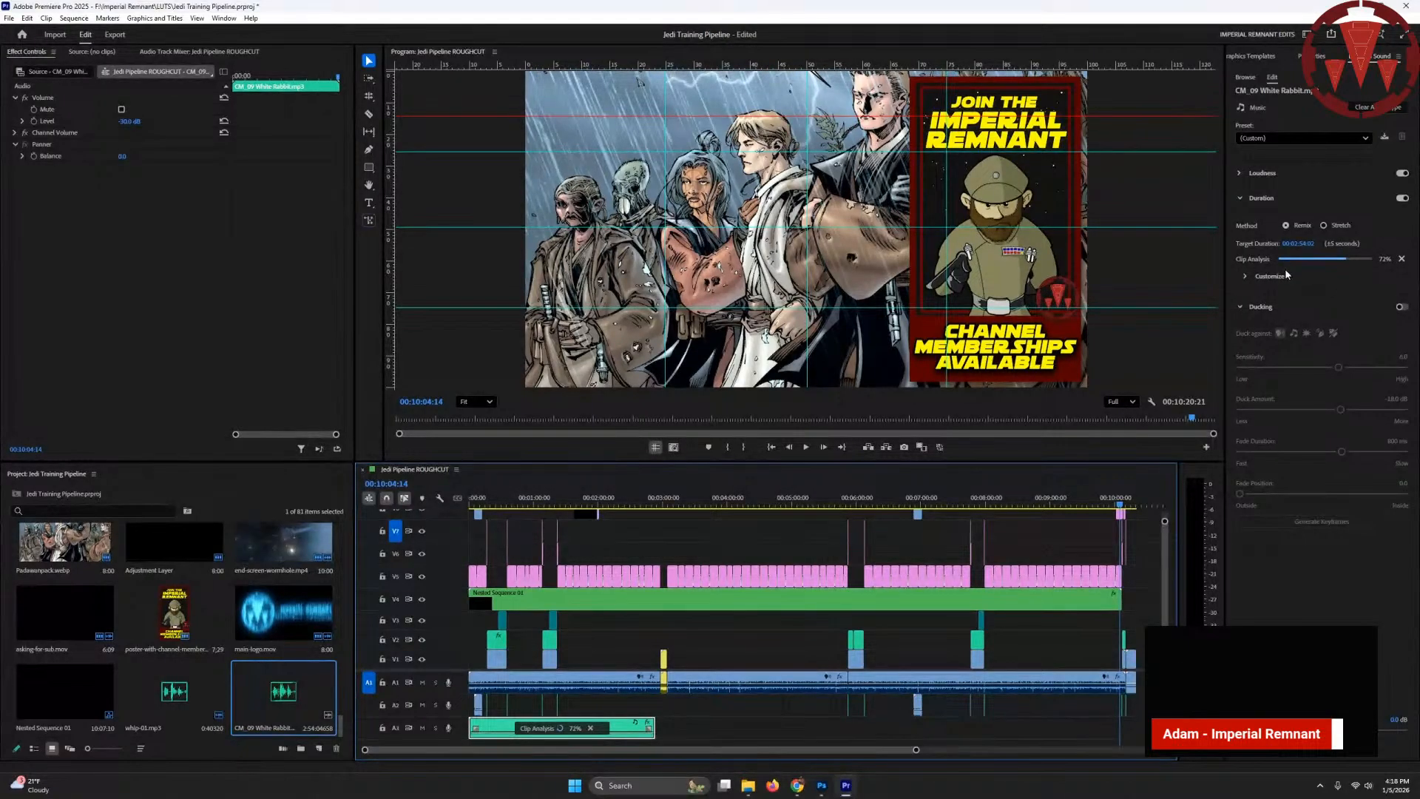
{"action": "left_click", "coordinate": [1292, 244]}
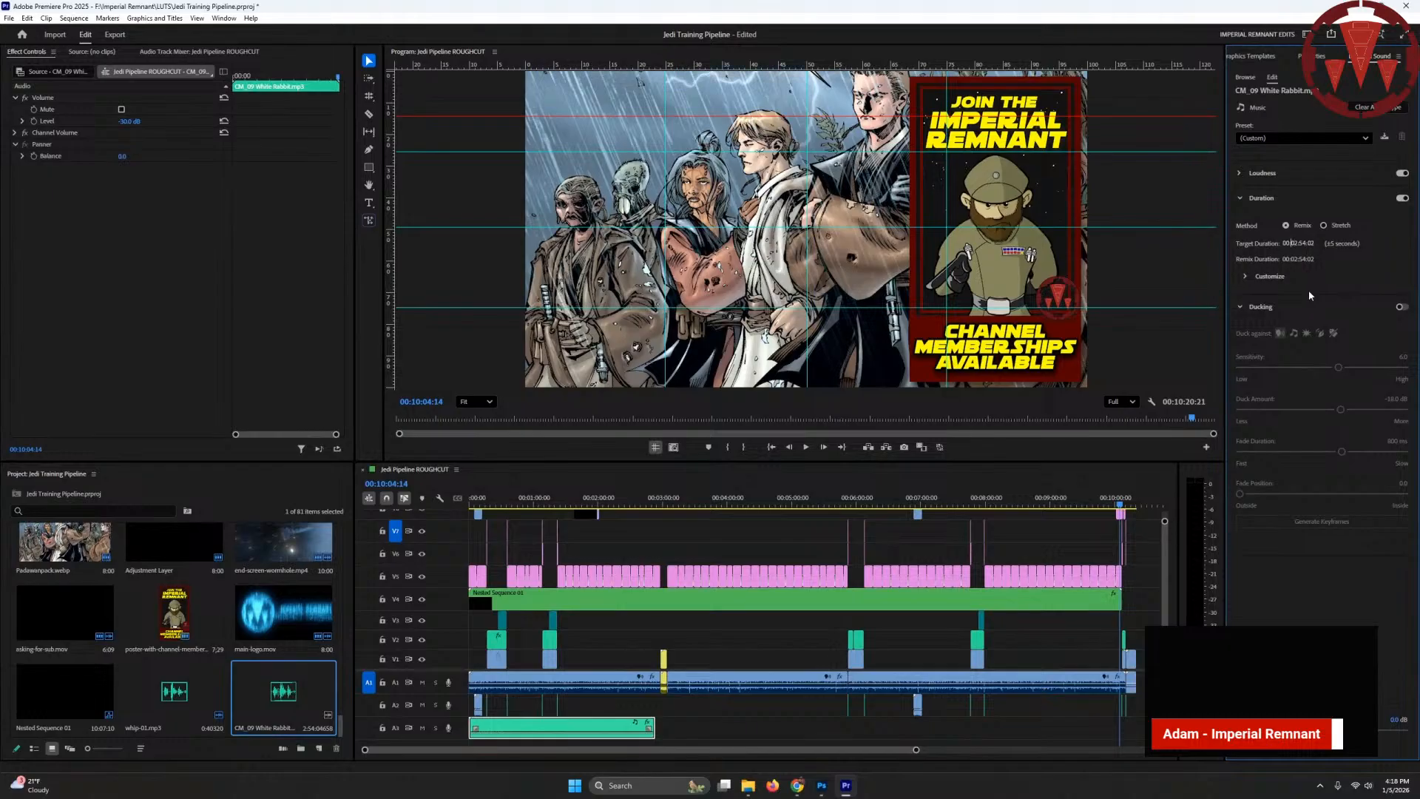
{"action": "type", "text": "10:20:21"}
{"action": "key", "text": "Return"}
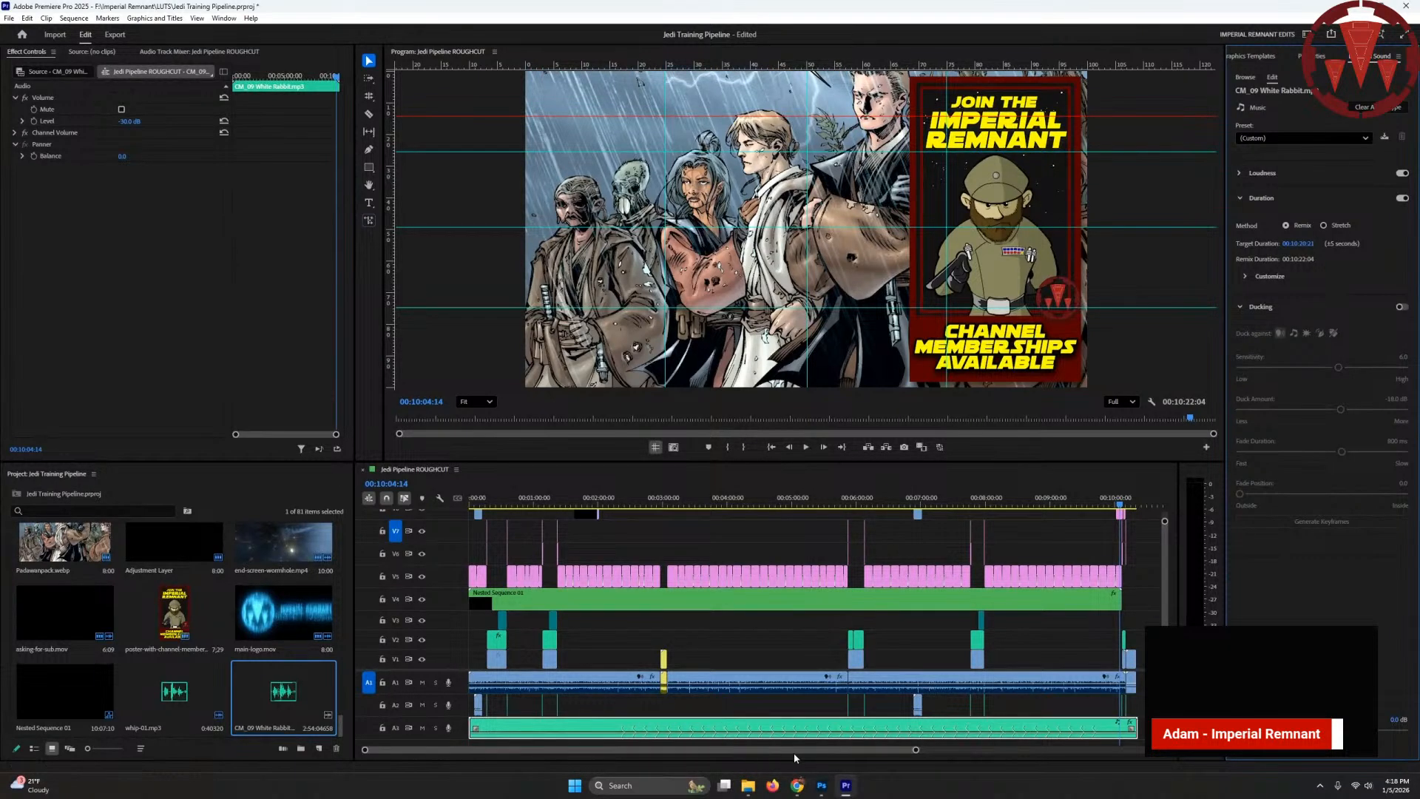
- Cut the music on track A3 to end with the end-screen clip and fade it out starting at about 00:10:10
{"action": "scroll", "coordinate": [793, 752], "scroll_direction": "right", "scroll_amount": 3}
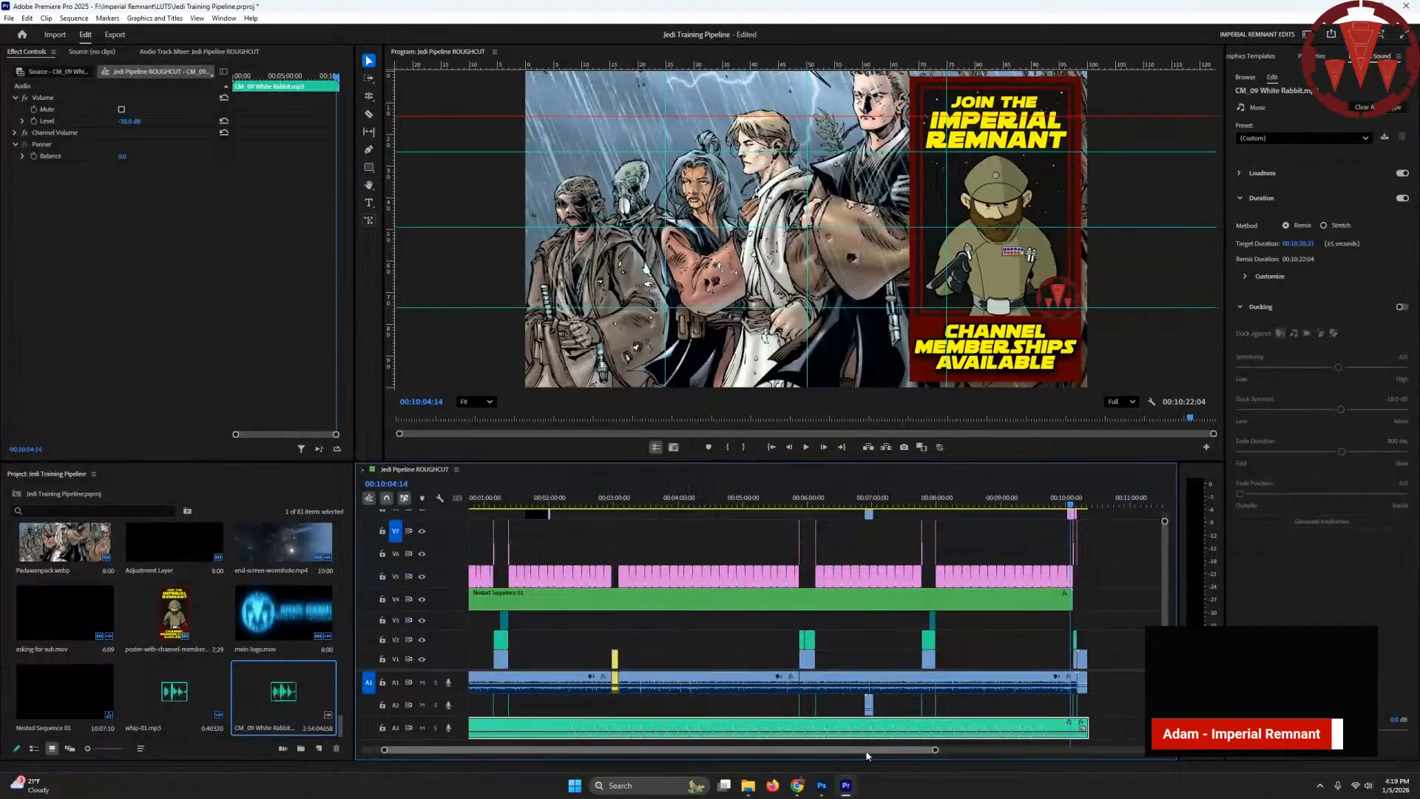
{"action": "scroll", "coordinate": [906, 753], "scroll_direction": "right", "scroll_amount": 3}
{"action": "scroll", "coordinate": [906, 753], "scroll_direction": "right", "scroll_amount": 2}
{"action": "left_click", "coordinate": [1010, 731]}
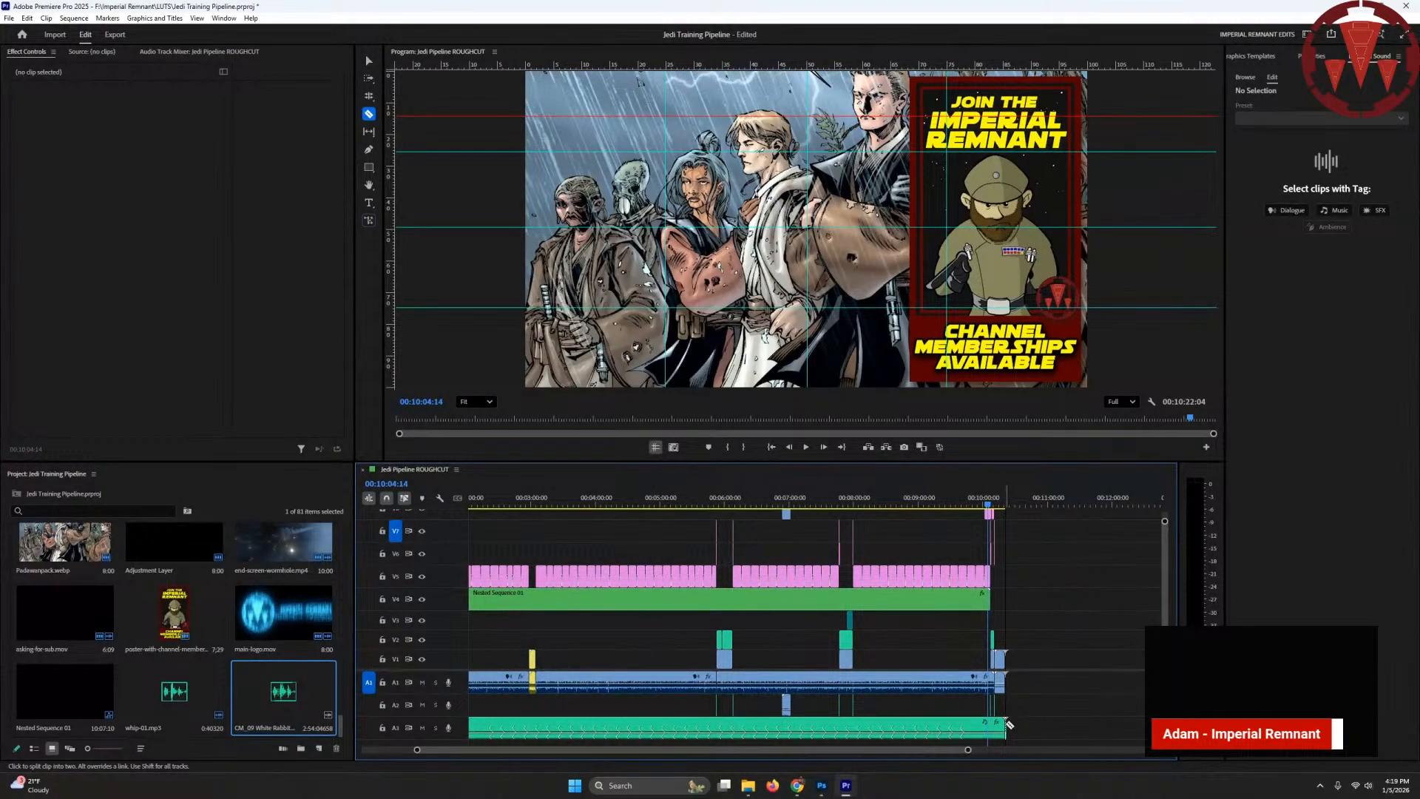
{"action": "left_click", "coordinate": [1003, 730]}
{"action": "left_click_drag", "start_coordinate": [1006, 729], "coordinate": [791, 751]}
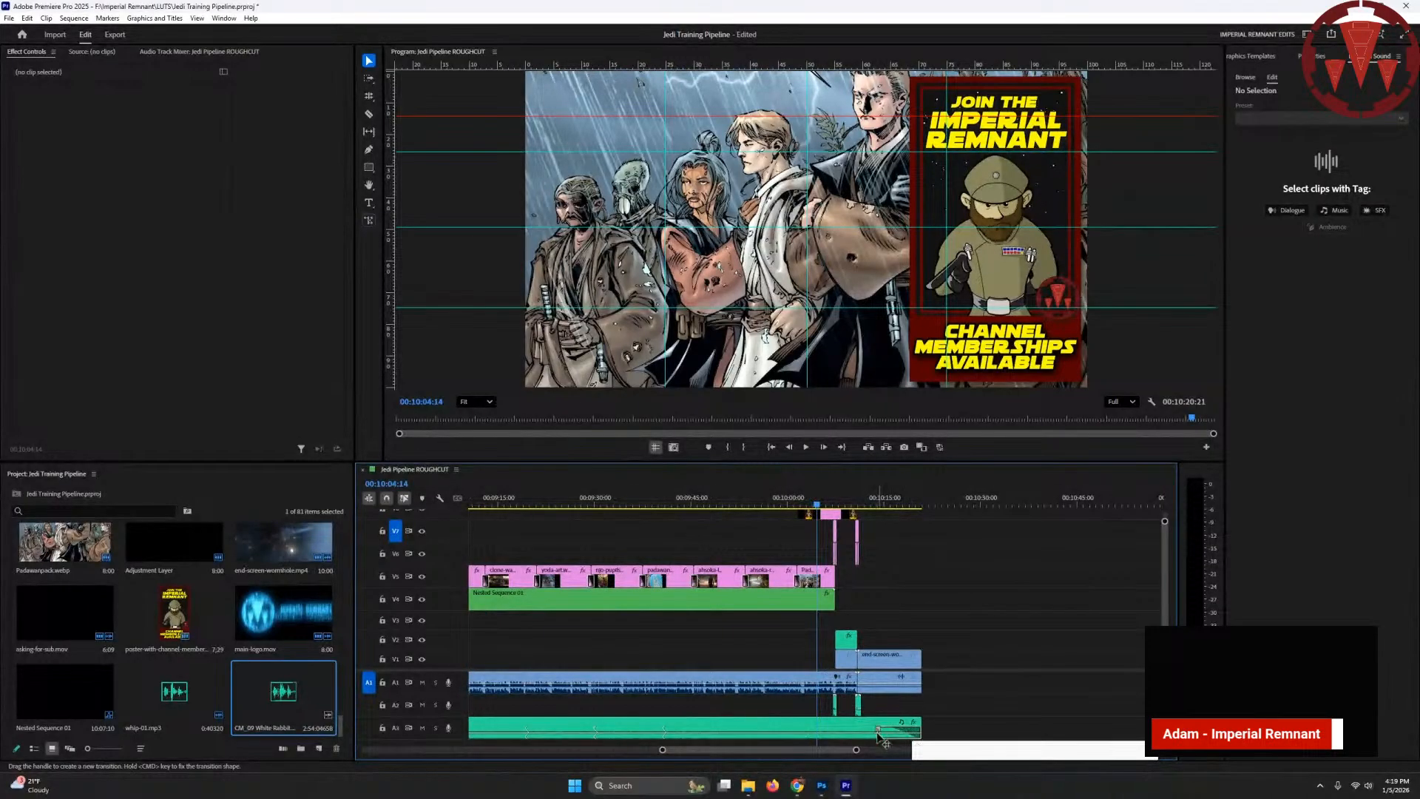
{"action": "left_click_drag", "start_coordinate": [878, 736], "coordinate": [855, 736]}
- Play the sequence from about 00:09:41 with the Audio Track Mixer open, lower the master Mix fader, and save the project
{"action": "left_click", "coordinate": [665, 506]}
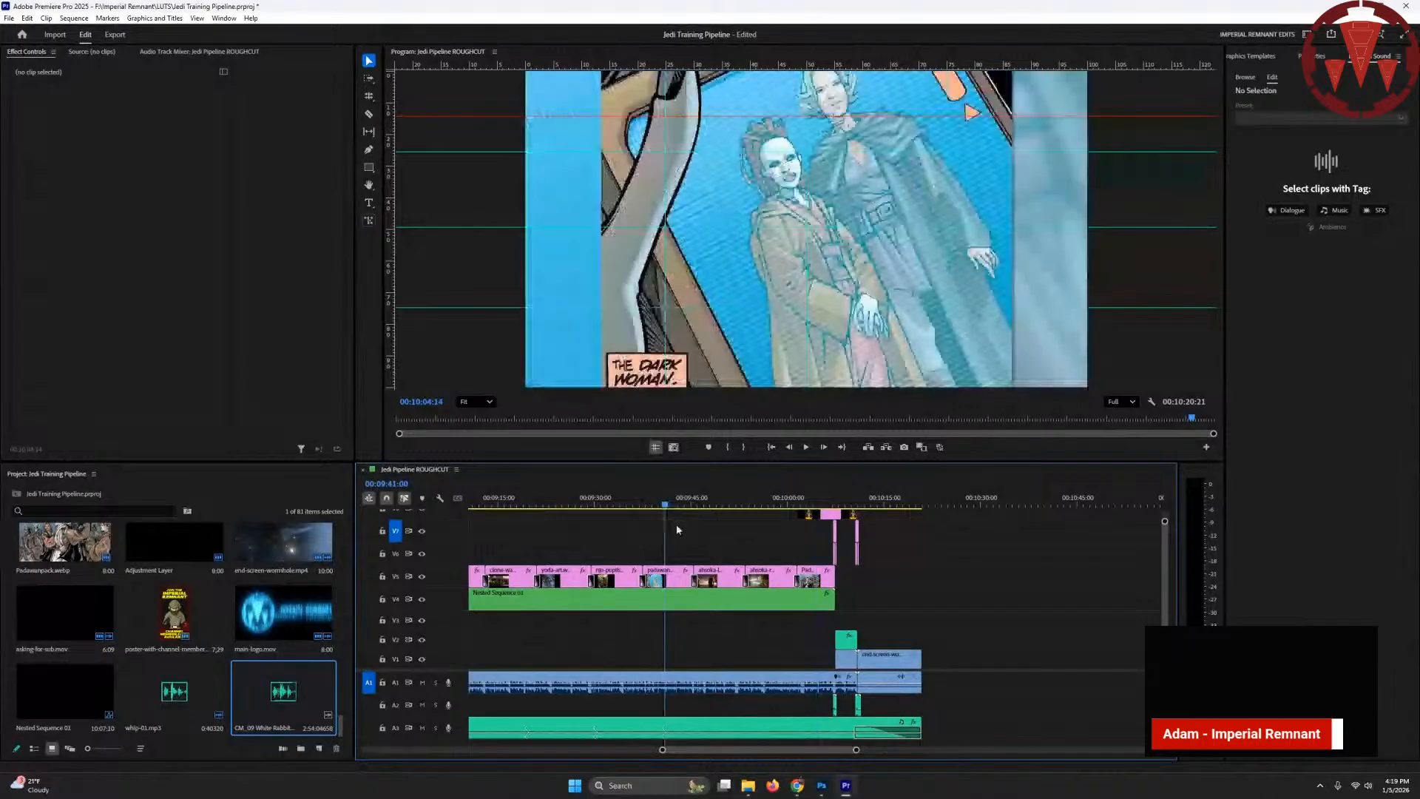
{"action": "left_click", "coordinate": [237, 52]}
{"action": "key", "text": "space"}
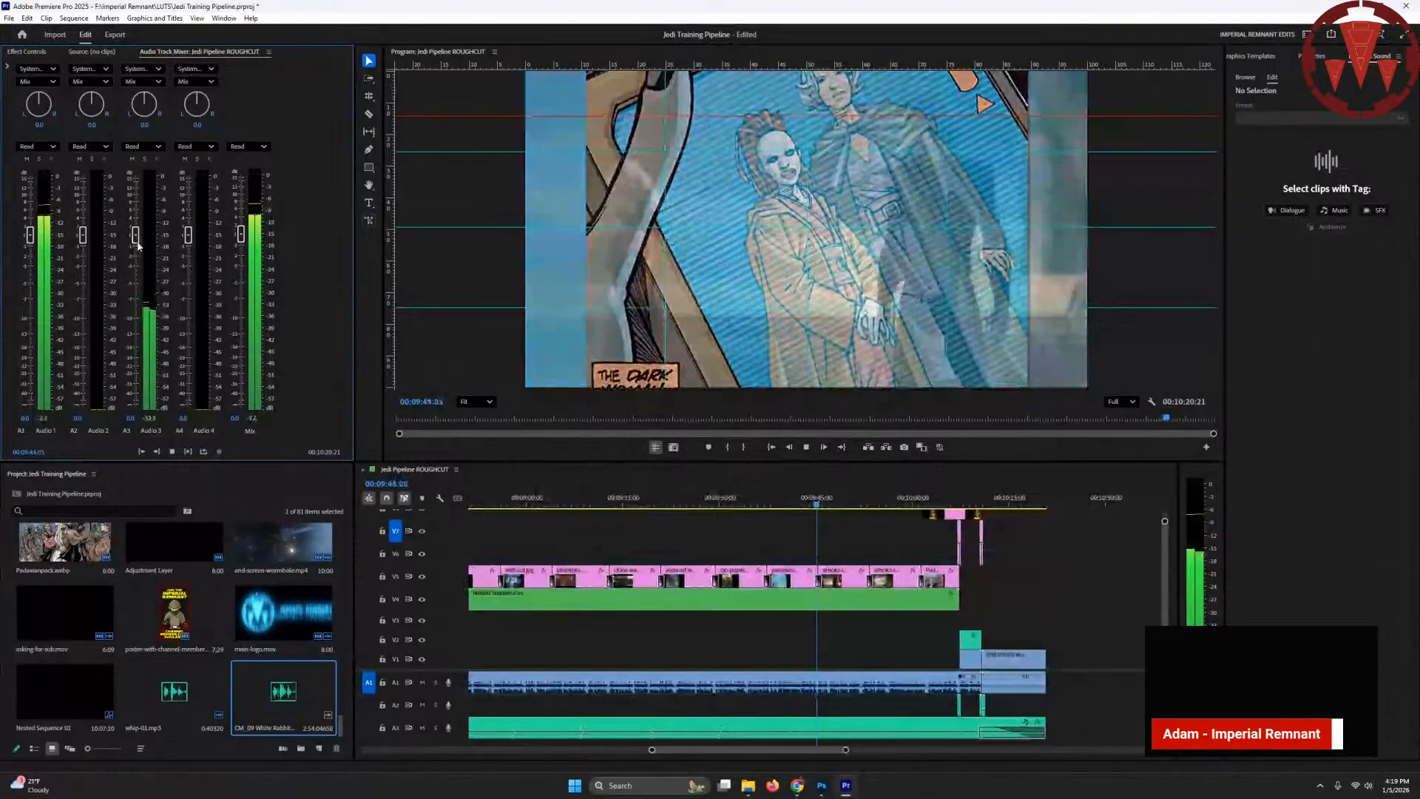
{"action": "key", "text": "space"}
{"action": "left_click_drag", "start_coordinate": [243, 241], "coordinate": [241, 275]}
{"action": "key", "text": "space"}
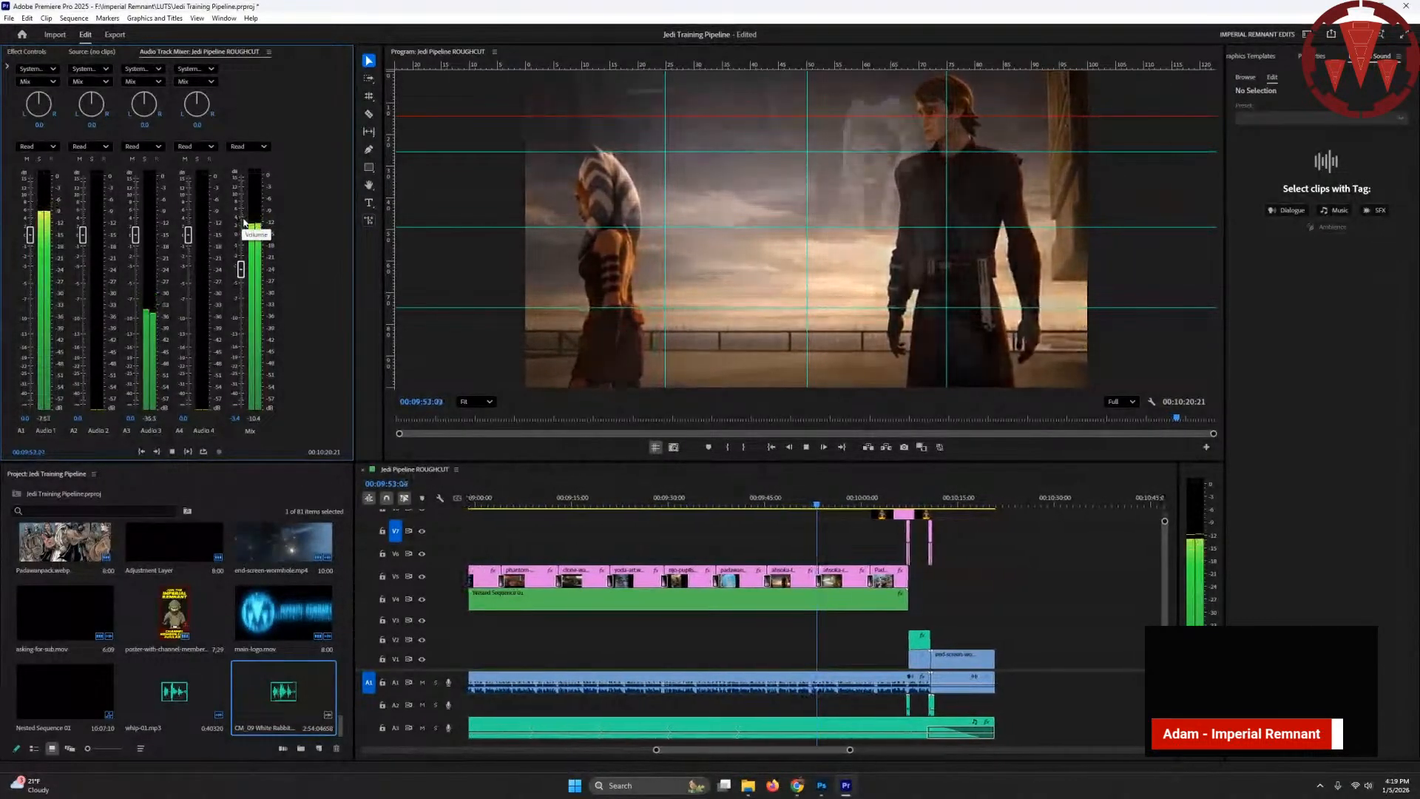
{"action": "key", "text": "space"}
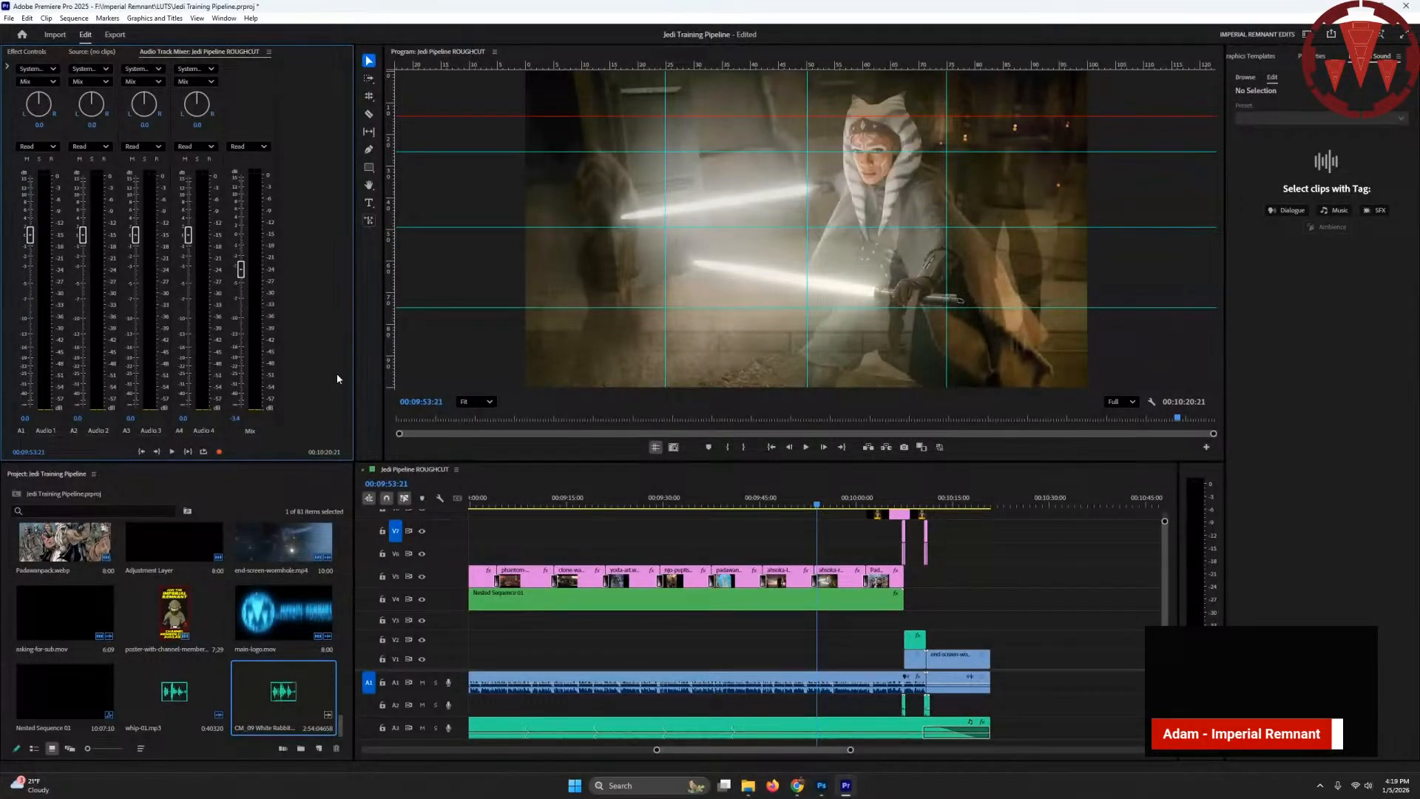
{"action": "key", "text": "ctrl+s"}
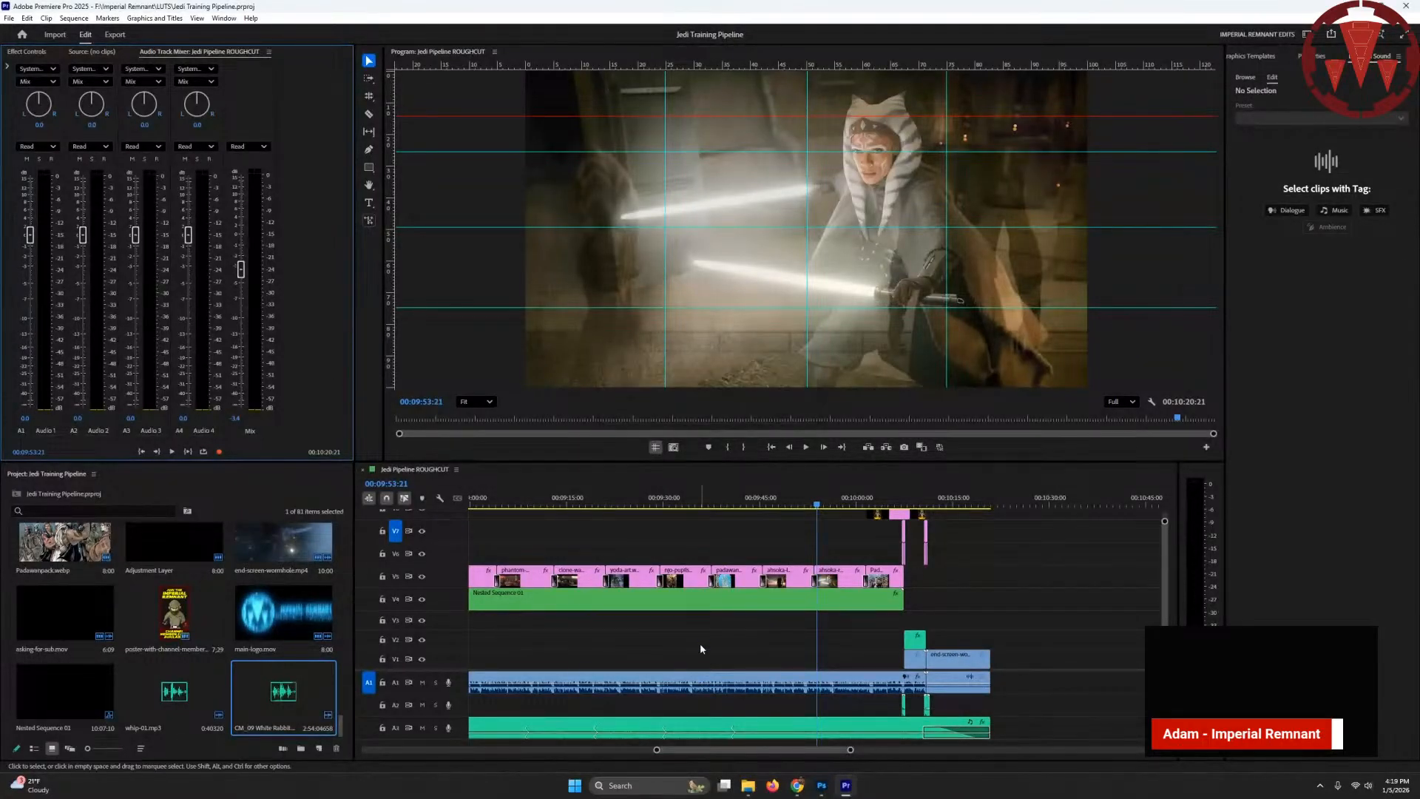
- Select all clips in the Jedi Pipeline ROUGHCUT sequence and send it to Adobe Media Encoder for export
{"action": "left_click", "coordinate": [770, 654]}
{"action": "left_click_drag", "start_coordinate": [838, 752], "coordinate": [749, 750]}
{"action": "scroll", "coordinate": [754, 665], "scroll_direction": "up", "scroll_amount": 2}
{"action": "key", "text": "ctrl+a"}
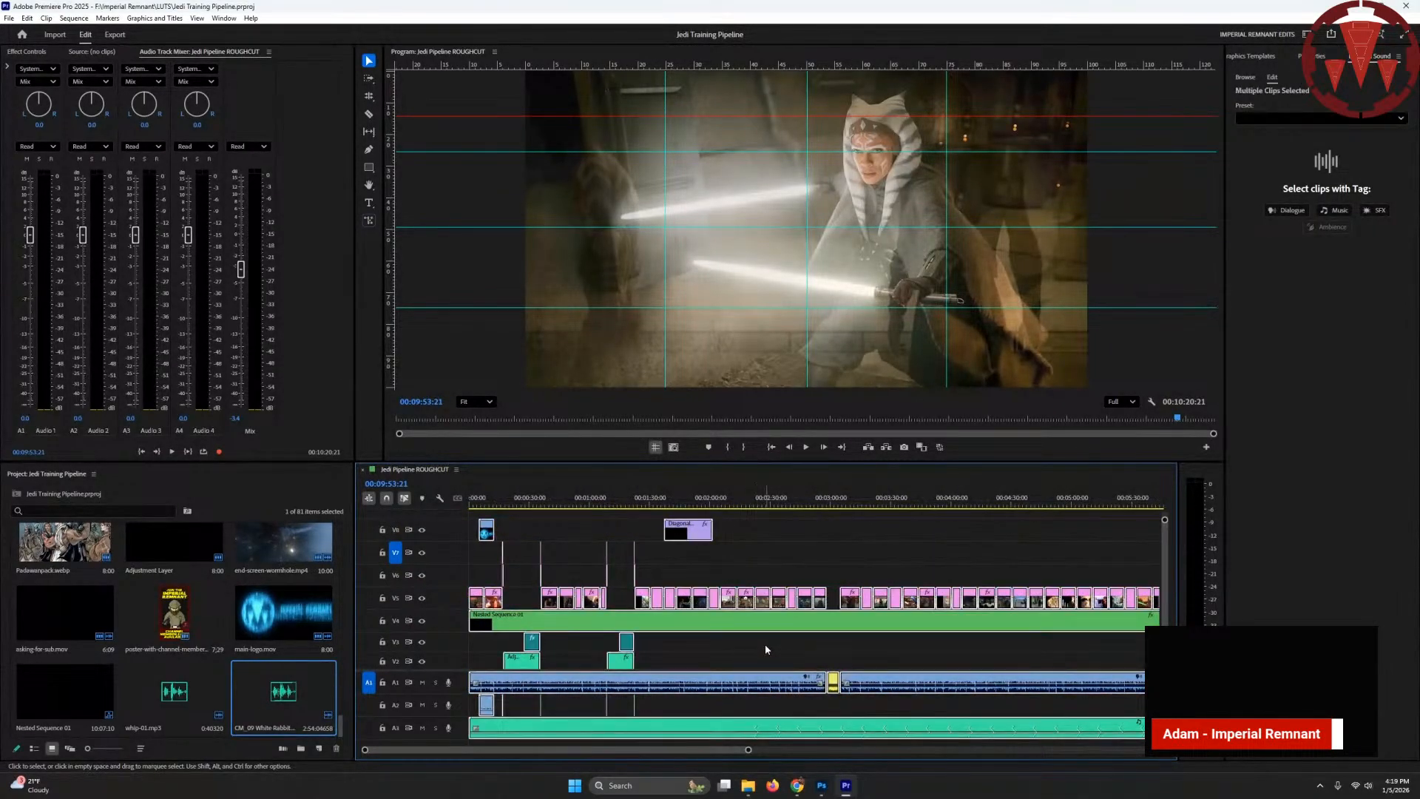
{"action": "left_click", "coordinate": [8, 17]}
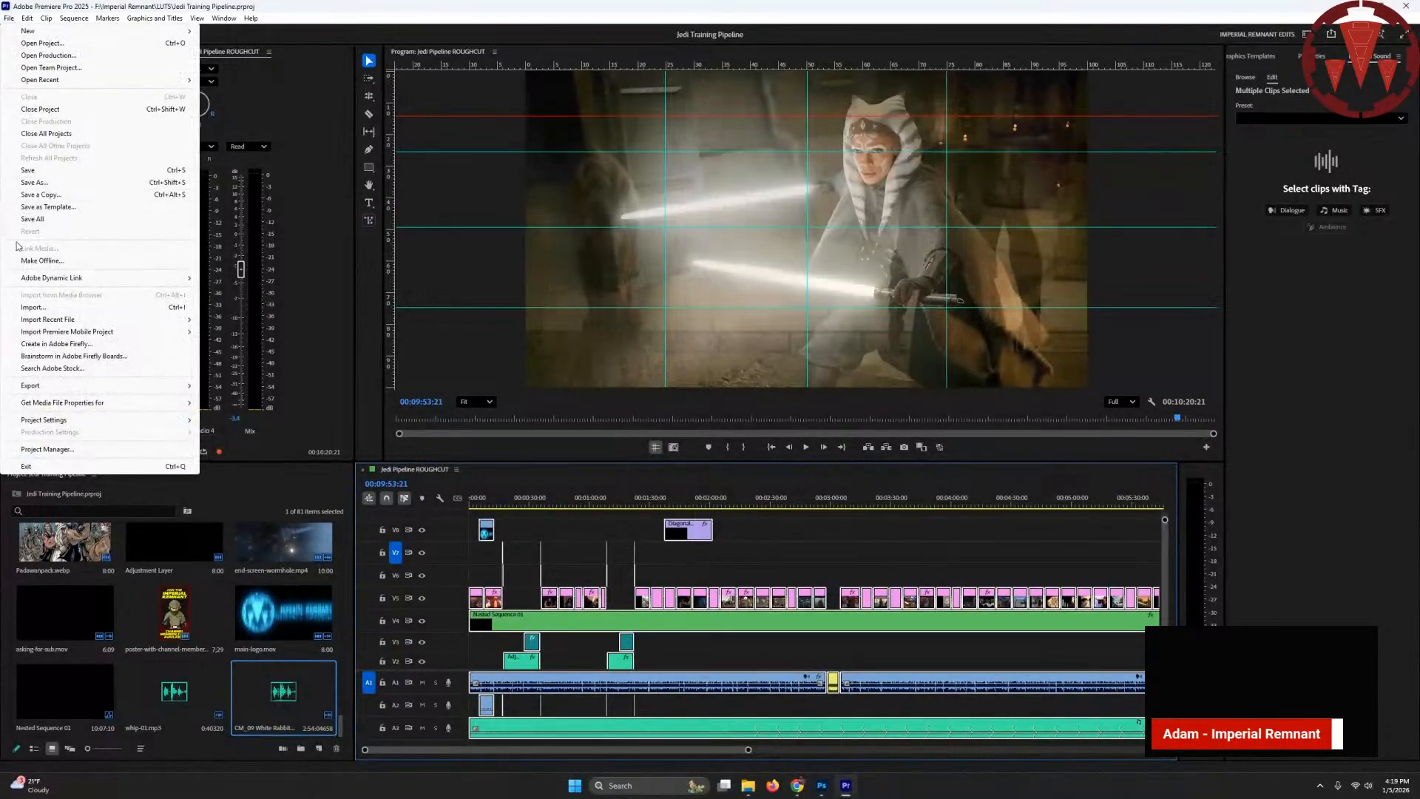
{"action": "mouse_move", "coordinate": [56, 386]}
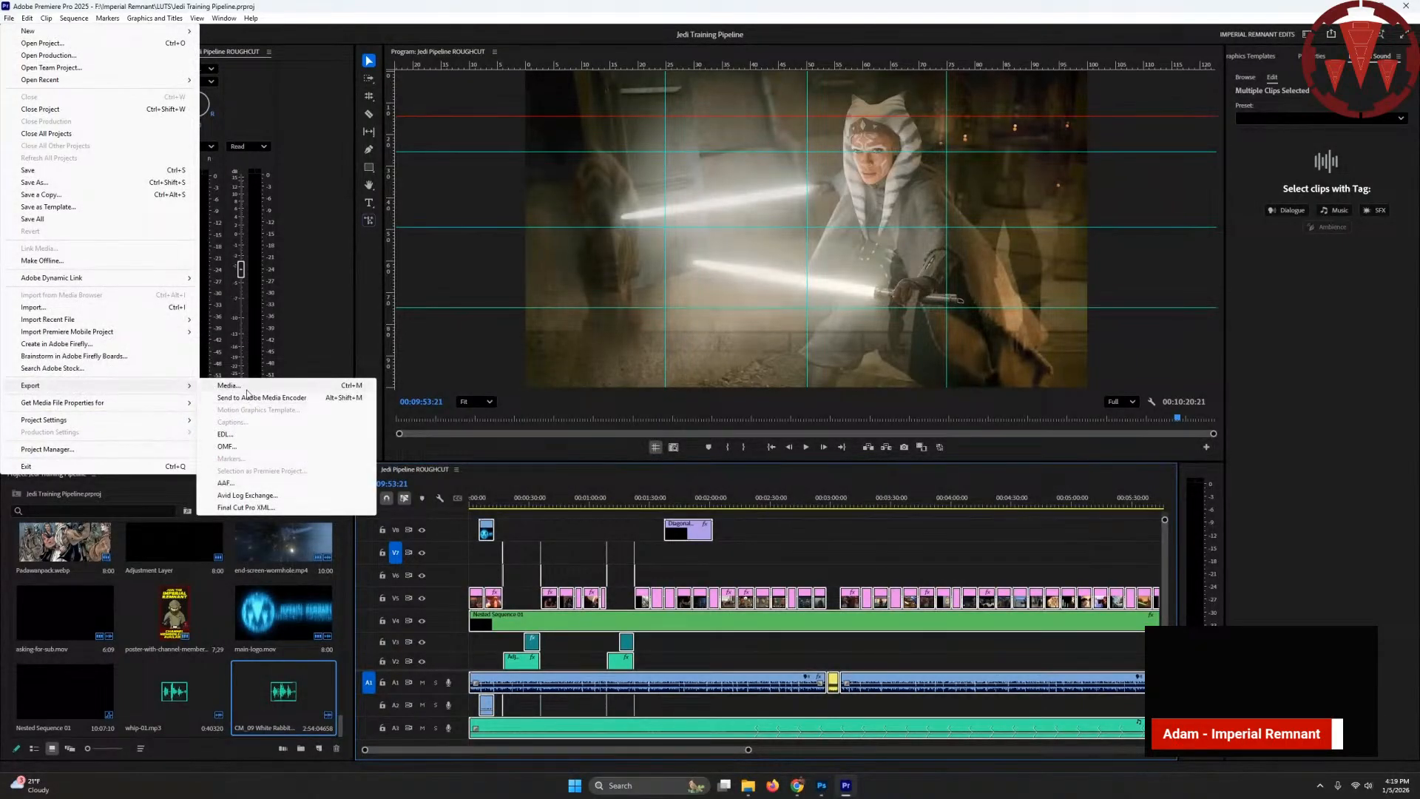
{"action": "left_click", "coordinate": [246, 398]}
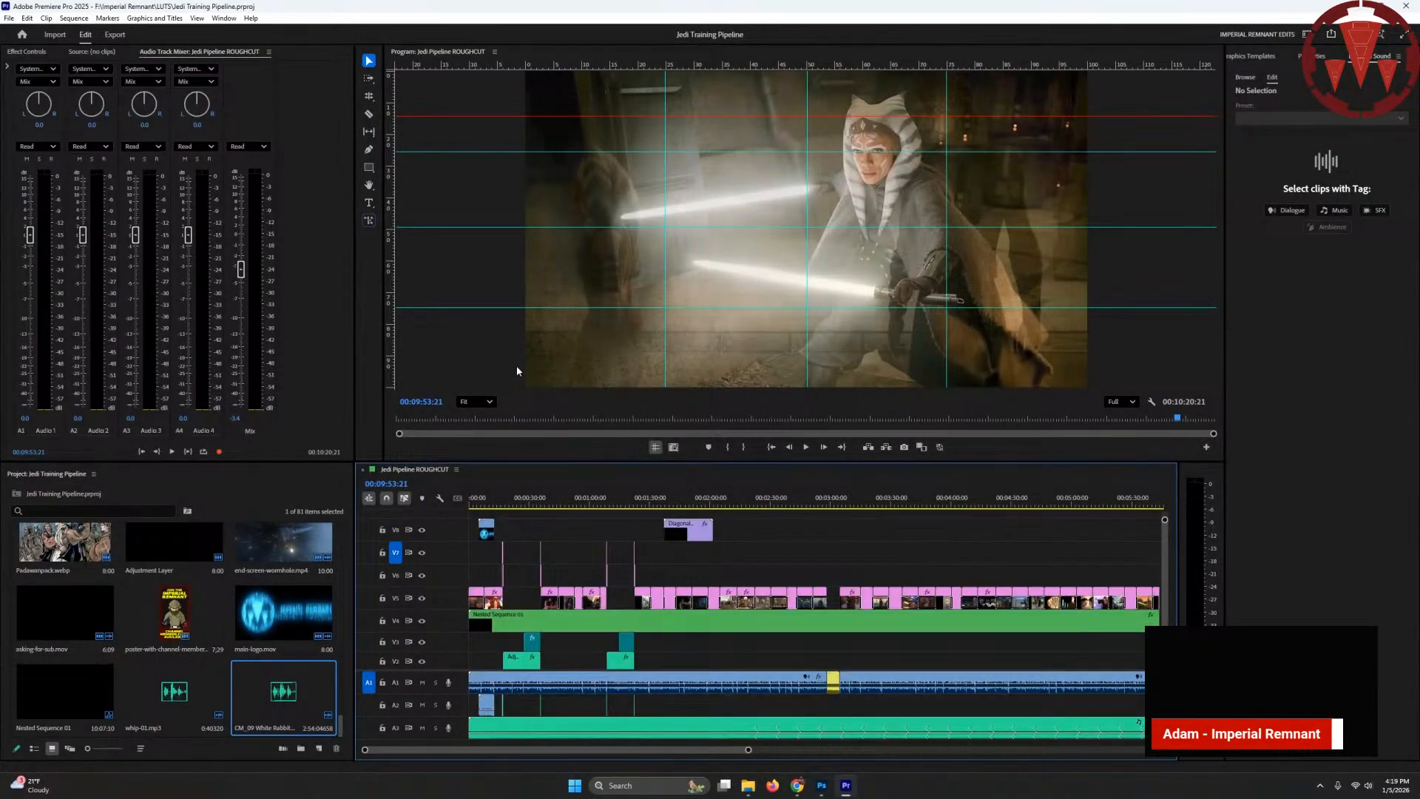